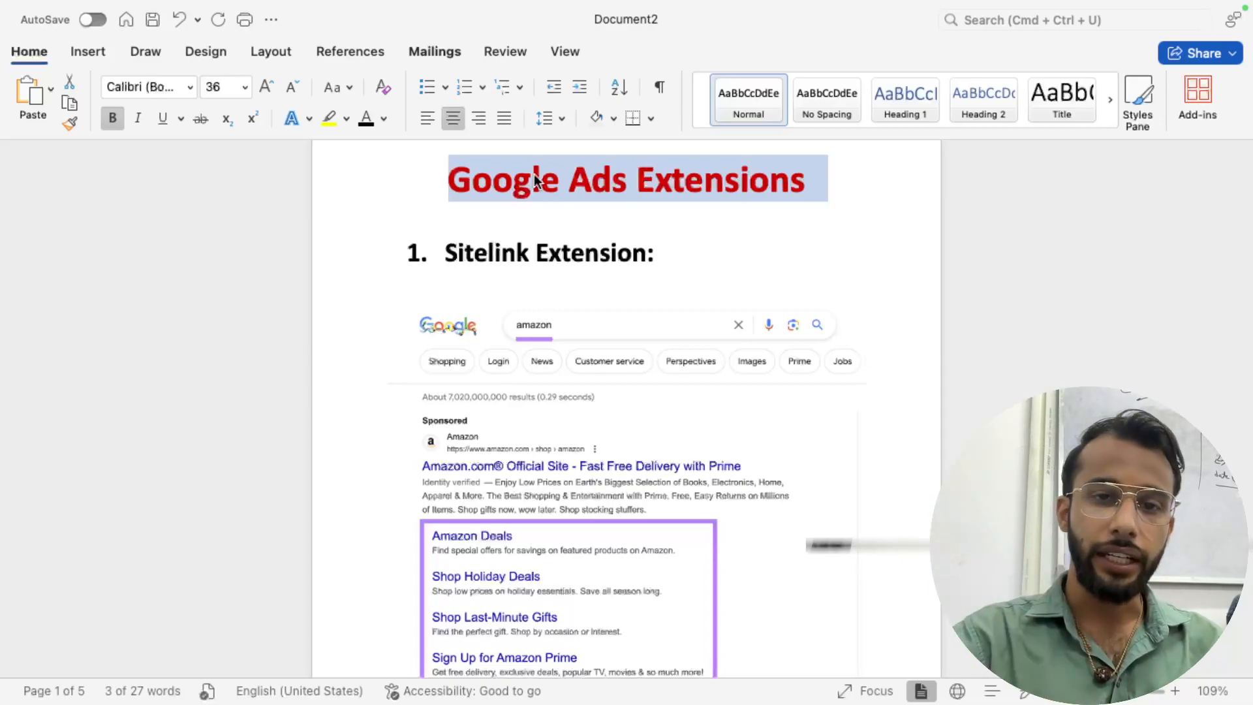
- Return to the Word document and scroll through the Google Ads Extensions notes
{"action": "double_click", "coordinate": [567, 194]}
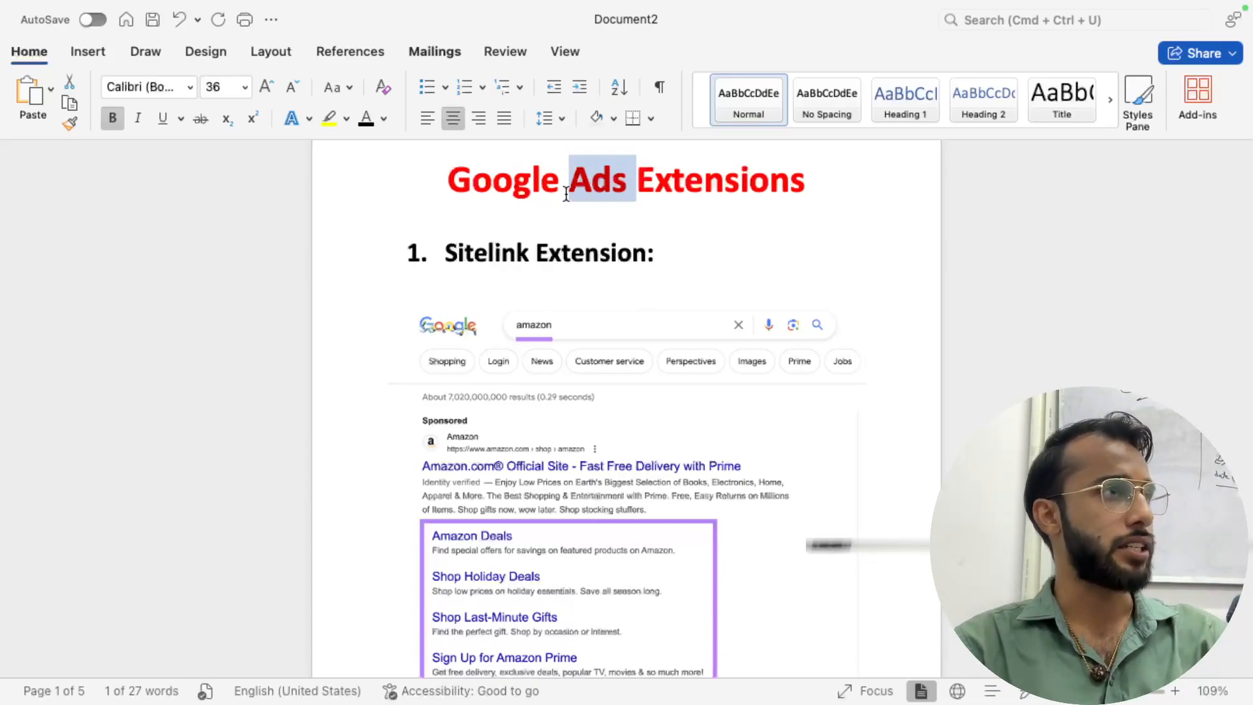
{"action": "key", "text": "super+Tab"}
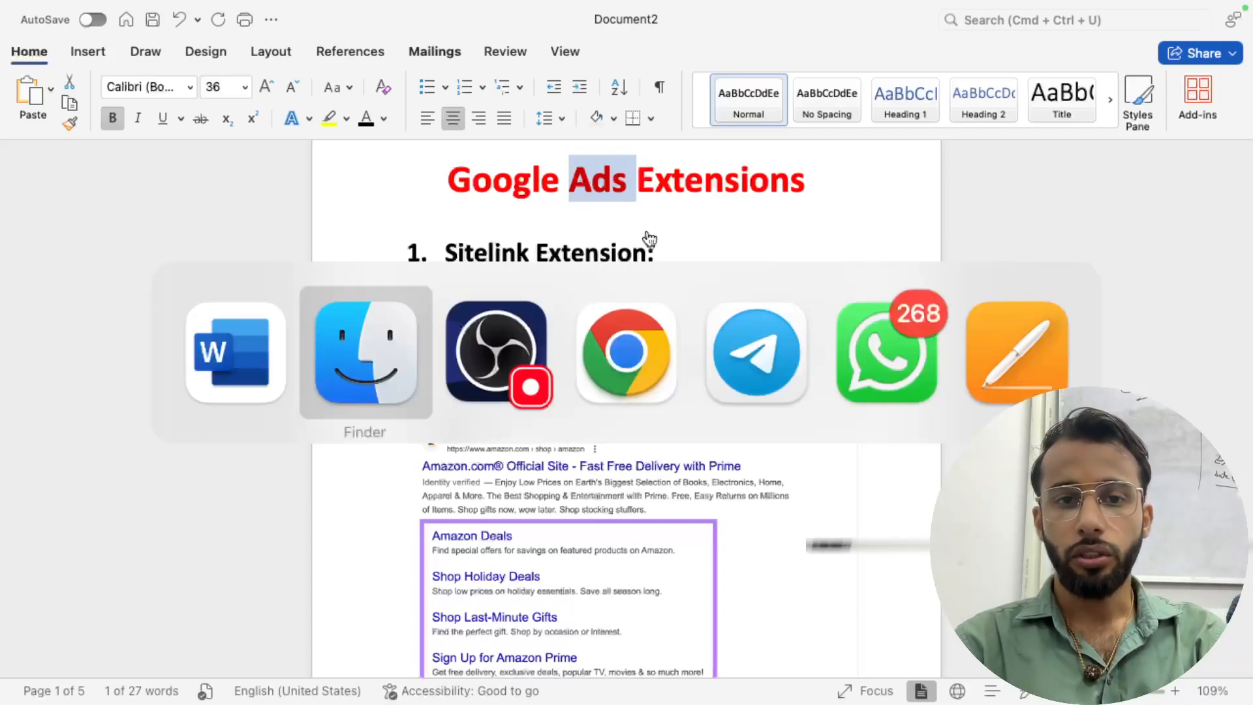
{"action": "left_click", "coordinate": [274, 356]}
{"action": "scroll", "coordinate": [496, 258], "scroll_direction": "down", "scroll_amount": 15}
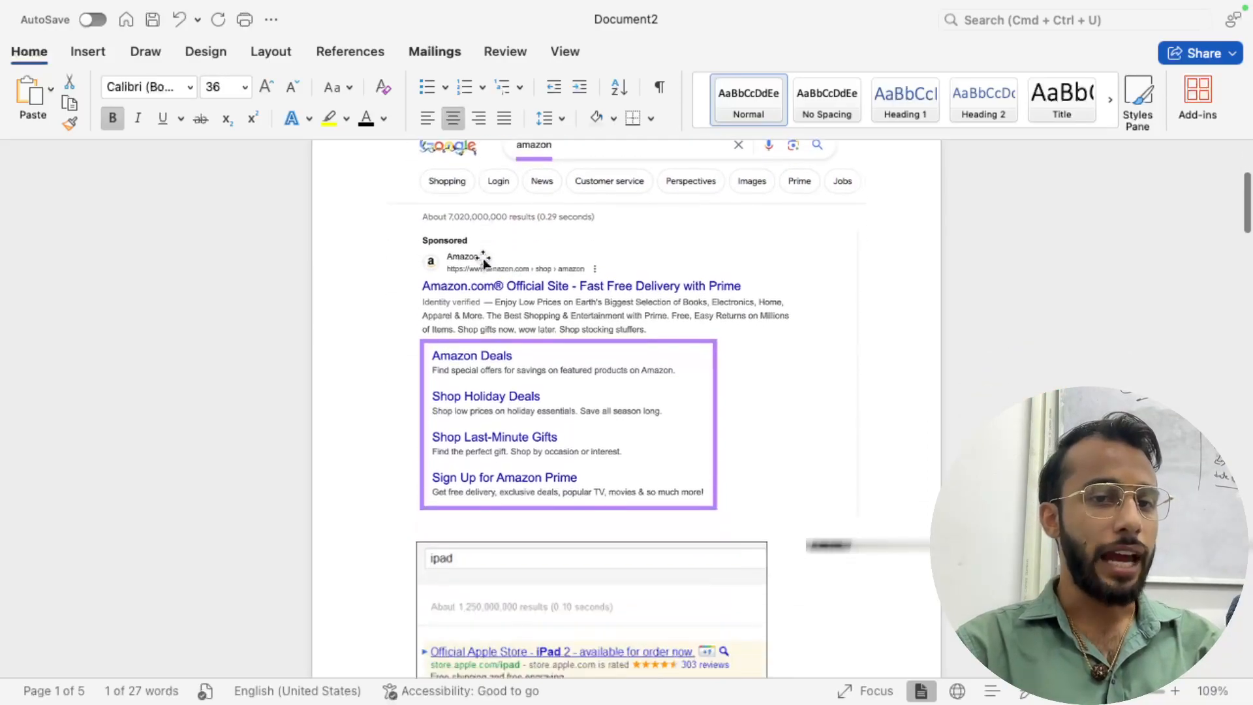
{"action": "scroll", "coordinate": [484, 518], "scroll_direction": "down", "scroll_amount": 10}
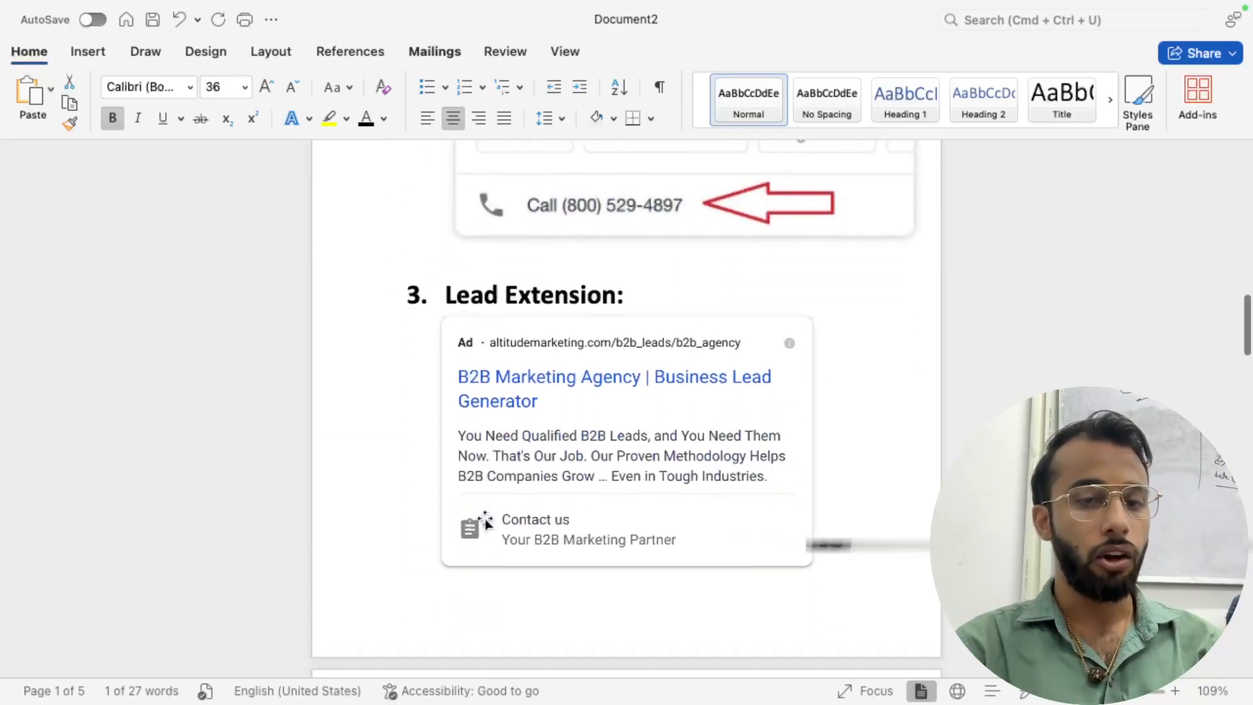
{"action": "scroll", "coordinate": [485, 518], "scroll_direction": "down", "scroll_amount": 10}
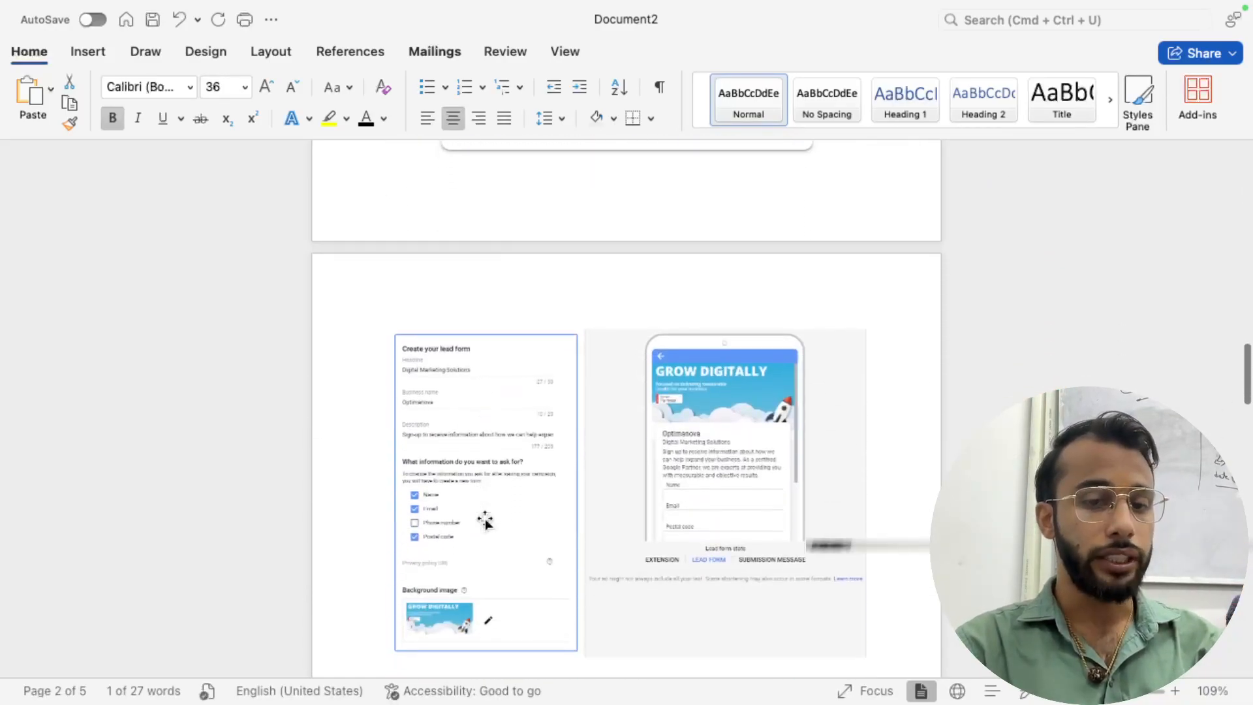
{"action": "scroll", "coordinate": [497, 364], "scroll_direction": "down", "scroll_amount": 15}
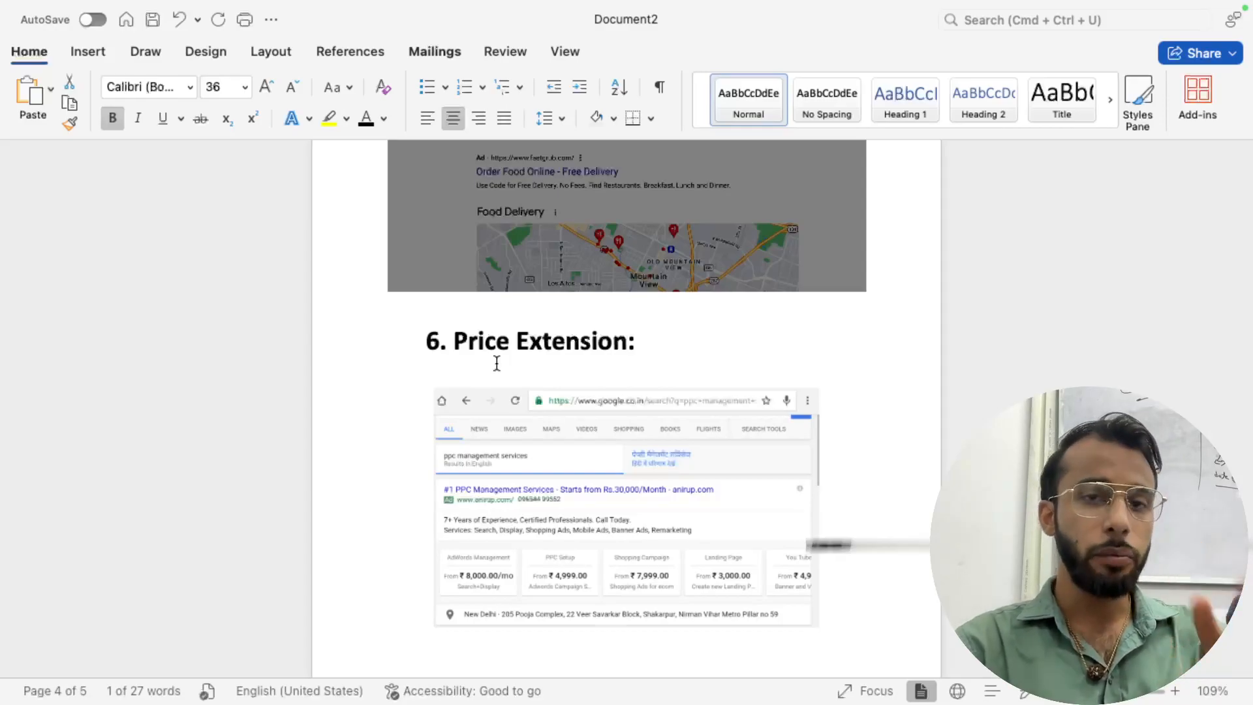
{"action": "scroll", "coordinate": [497, 364], "scroll_direction": "up", "scroll_amount": 20}
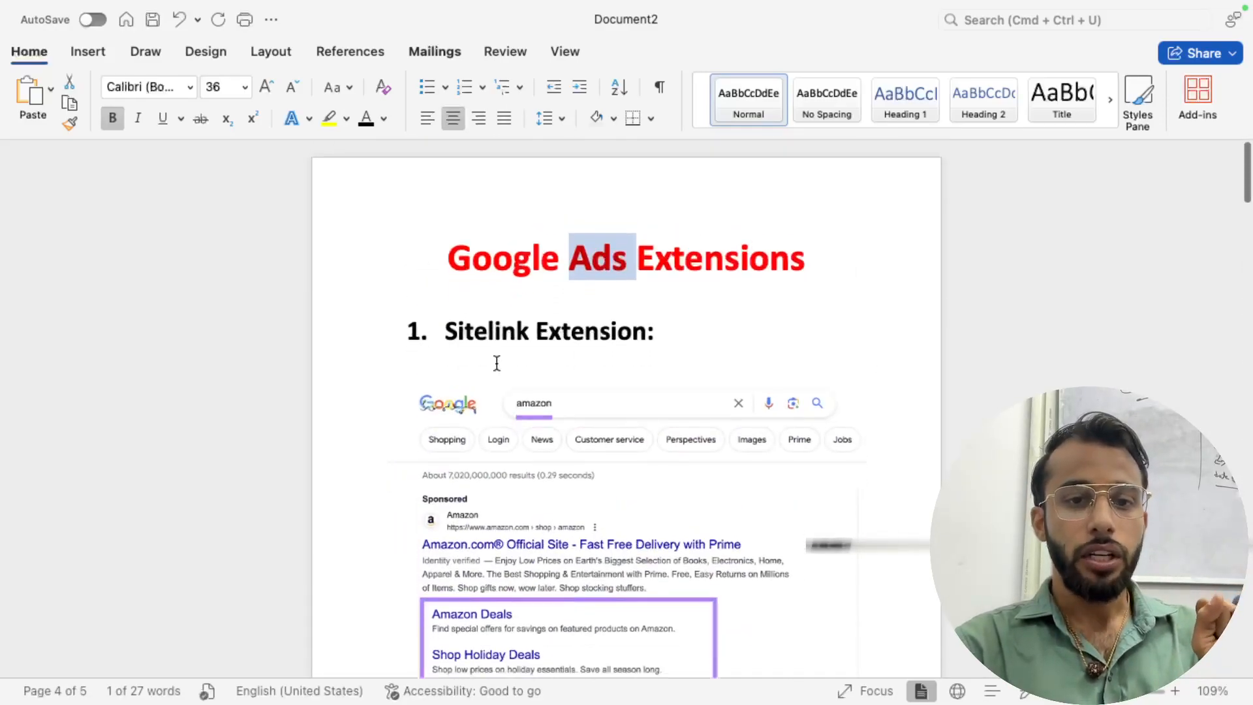
{"action": "scroll", "coordinate": [584, 417], "scroll_direction": "down", "scroll_amount": 2}
{"action": "scroll", "coordinate": [585, 417], "scroll_direction": "up", "scroll_amount": 5}
{"action": "scroll", "coordinate": [584, 417], "scroll_direction": "down", "scroll_amount": 2}
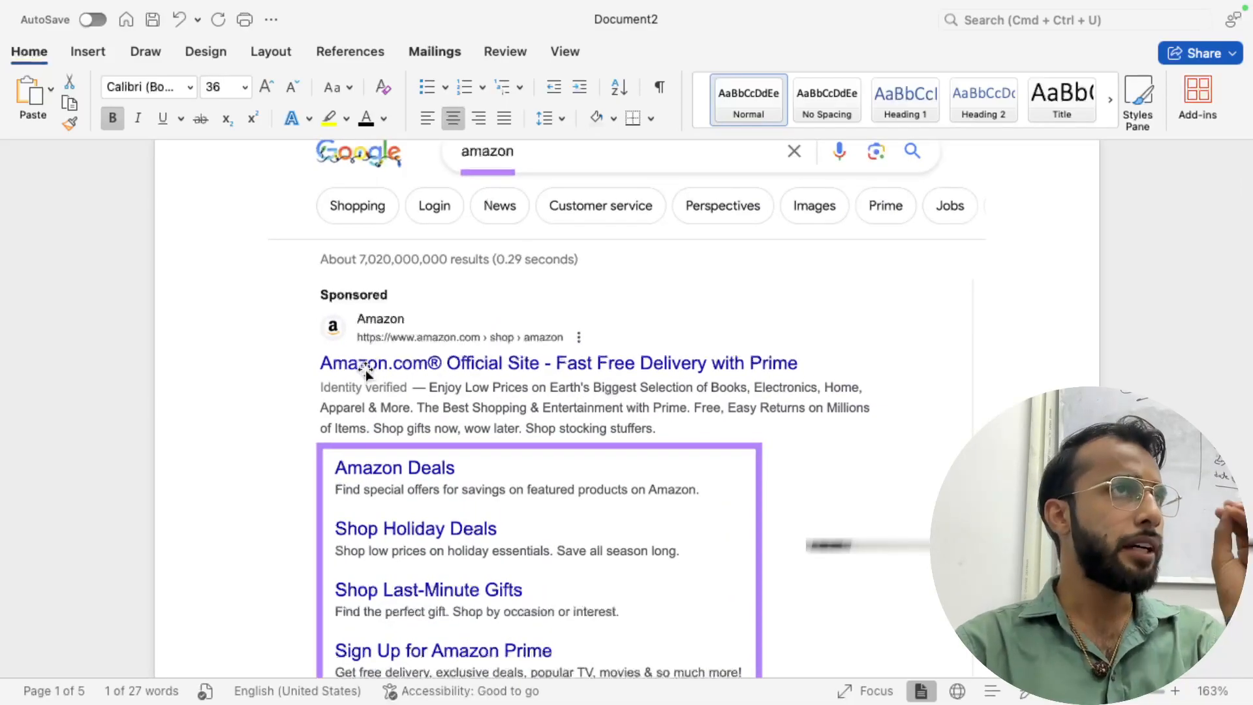
{"action": "scroll", "coordinate": [366, 370], "scroll_direction": "up", "scroll_amount": 2}
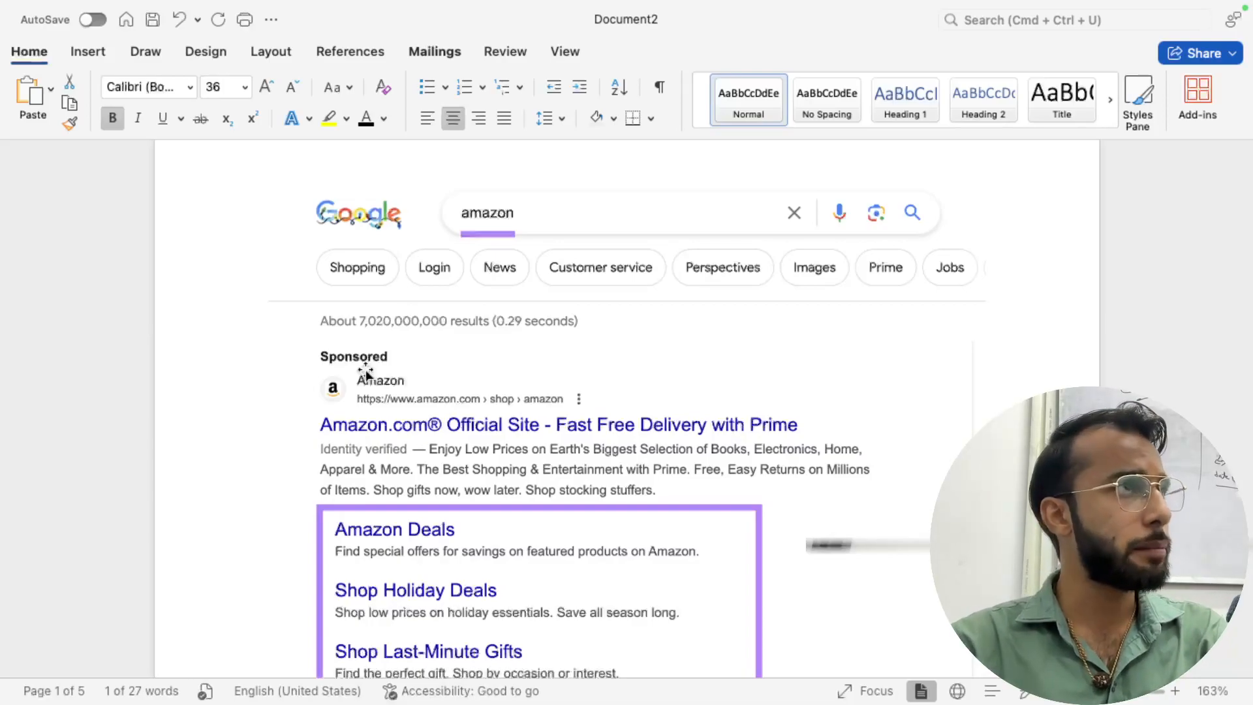
{"action": "scroll", "coordinate": [379, 502], "scroll_direction": "down", "scroll_amount": 3}
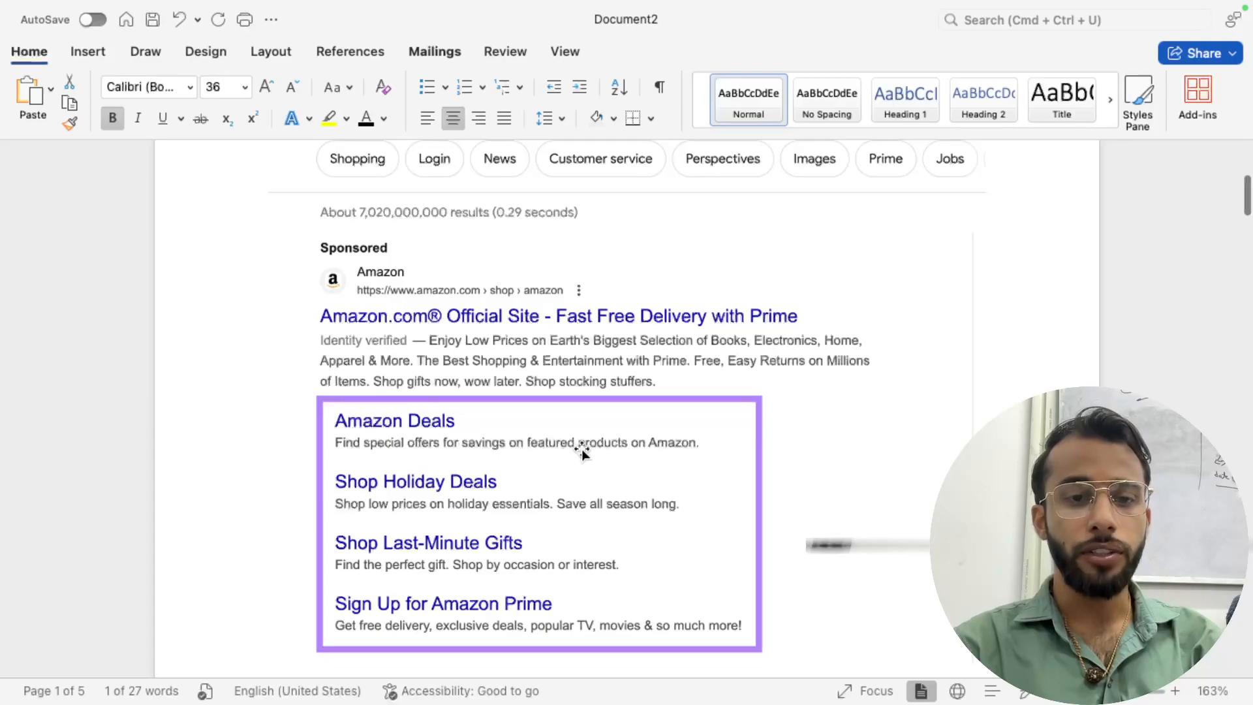
{"action": "scroll", "coordinate": [633, 448], "scroll_direction": "down", "scroll_amount": 2}
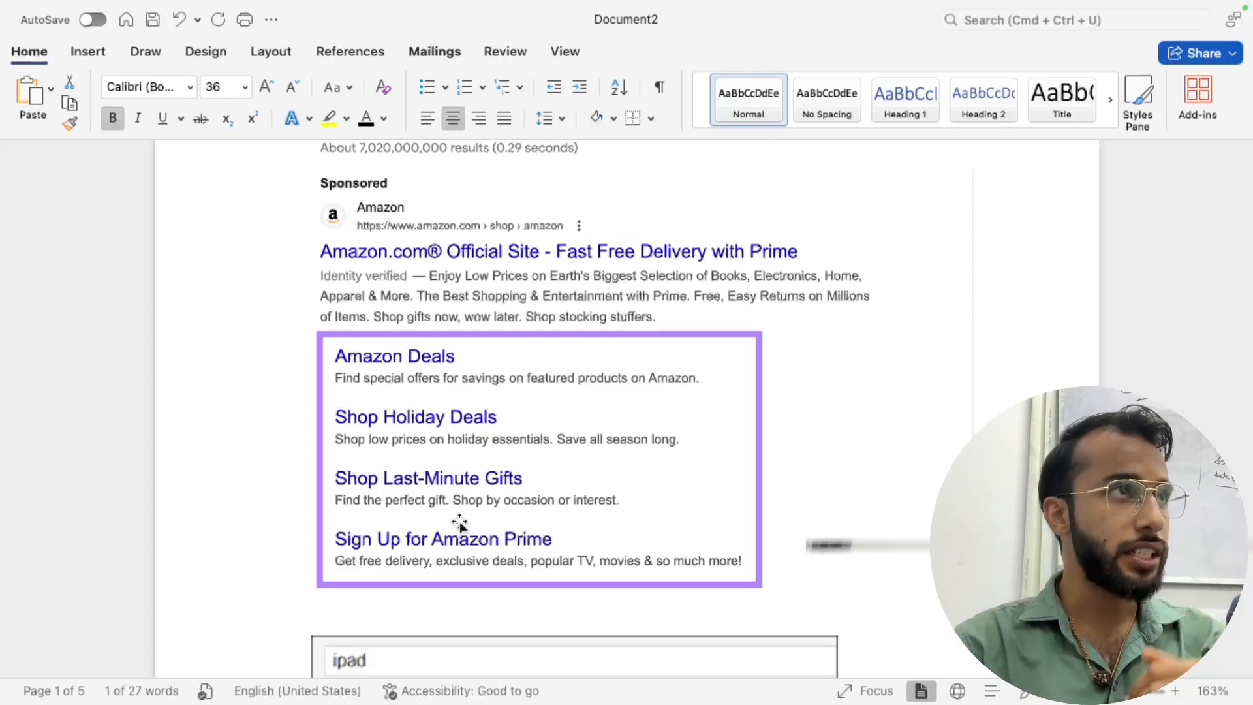
{"action": "scroll", "coordinate": [460, 522], "scroll_direction": "down", "scroll_amount": 10}
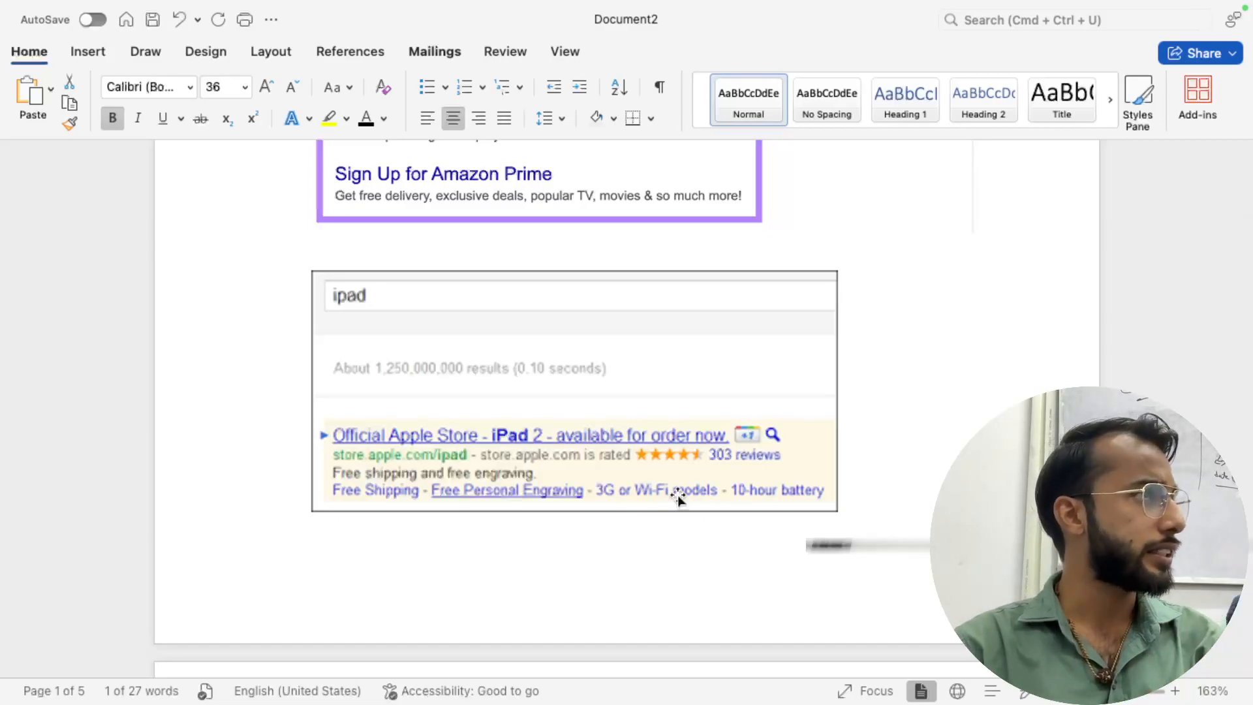
{"action": "scroll", "coordinate": [678, 500], "scroll_direction": "down", "scroll_amount": 15}
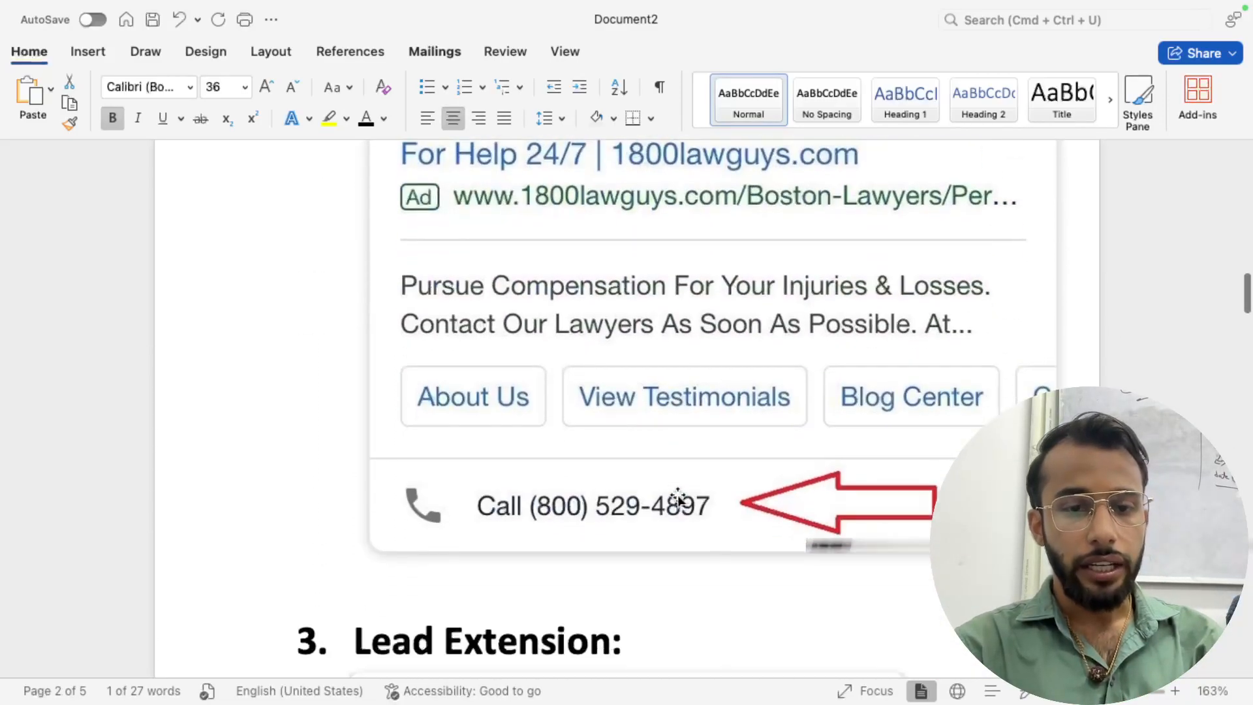
{"action": "scroll", "coordinate": [679, 499], "scroll_direction": "up", "scroll_amount": 1}
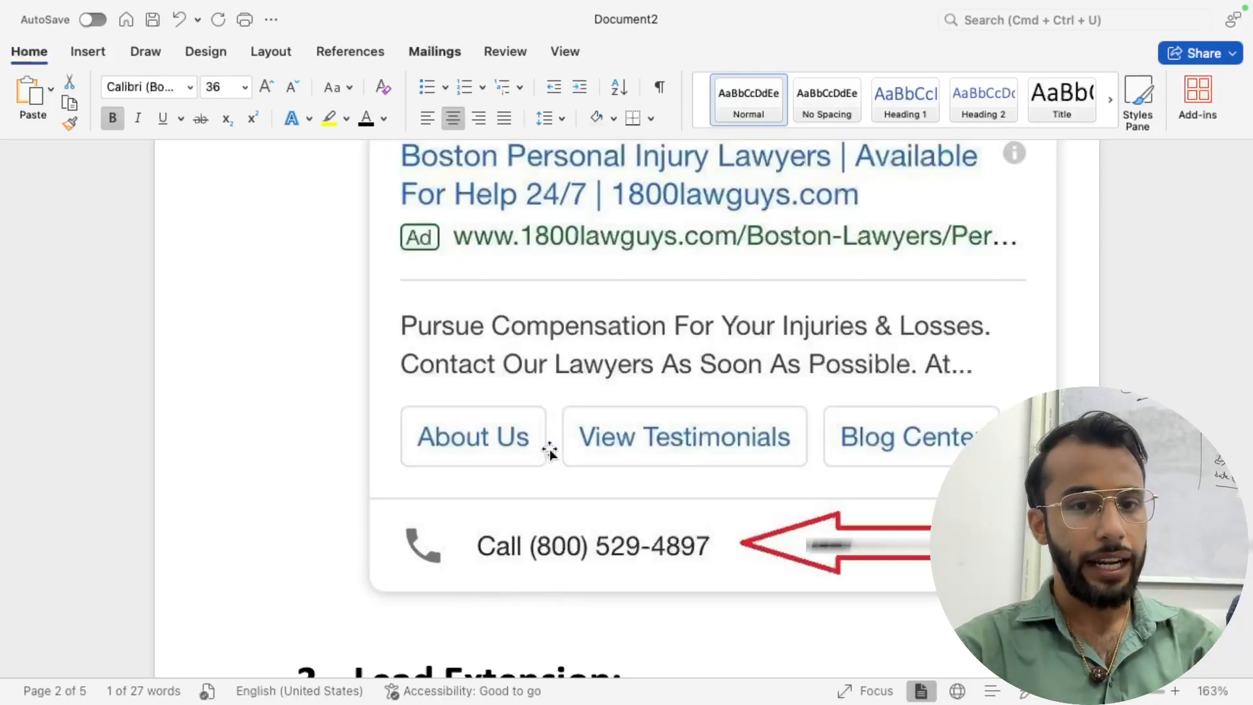
{"action": "scroll", "coordinate": [550, 450], "scroll_direction": "up", "scroll_amount": 1}
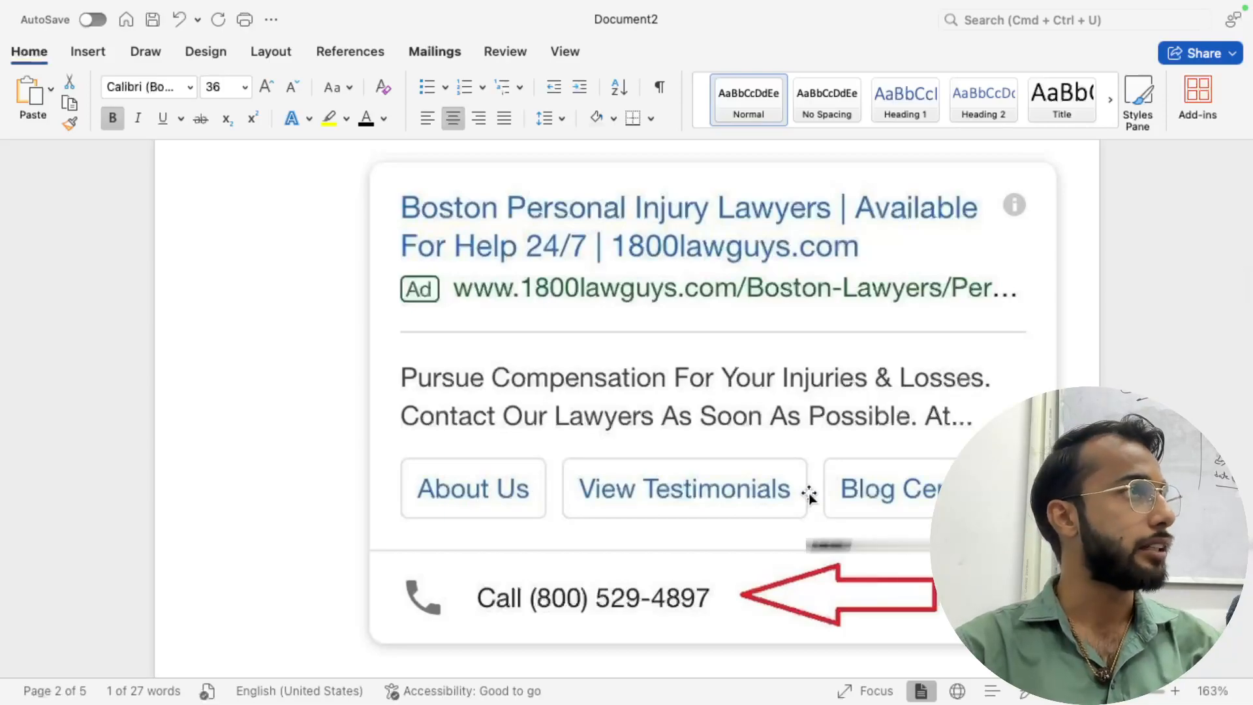
{"action": "scroll", "coordinate": [809, 494], "scroll_direction": "down", "scroll_amount": 6}
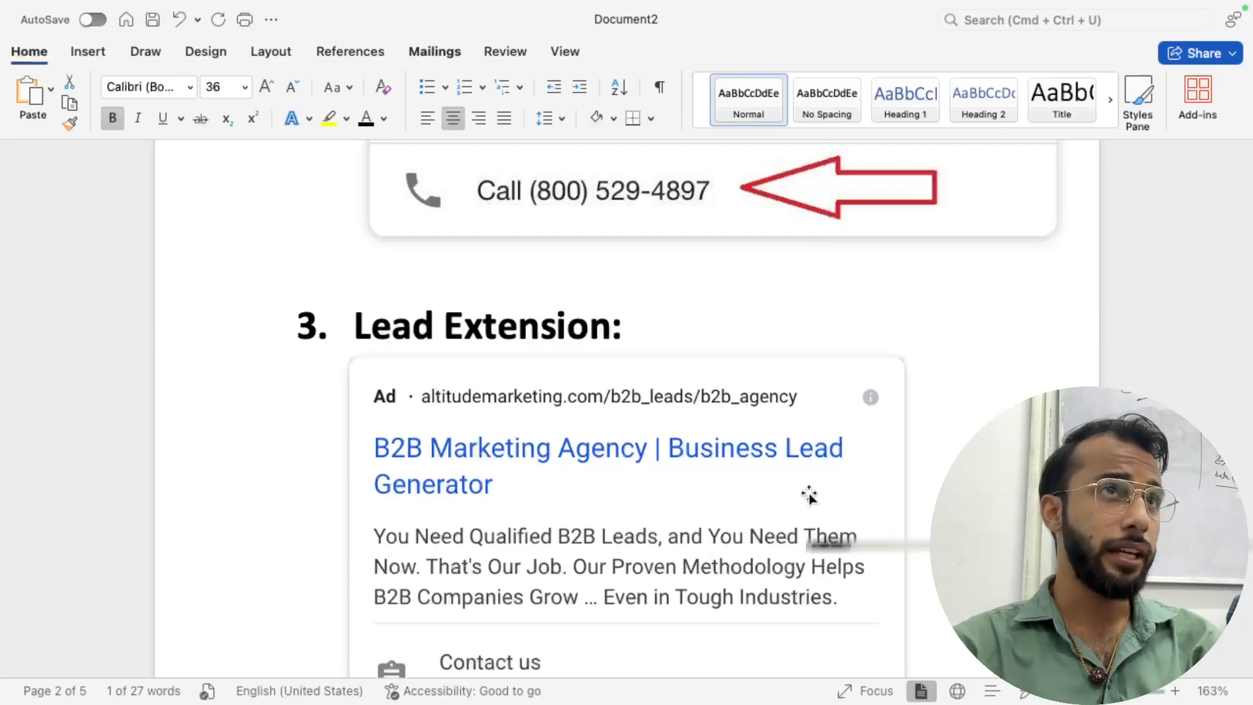
{"action": "scroll", "coordinate": [809, 494], "scroll_direction": "down", "scroll_amount": 2}
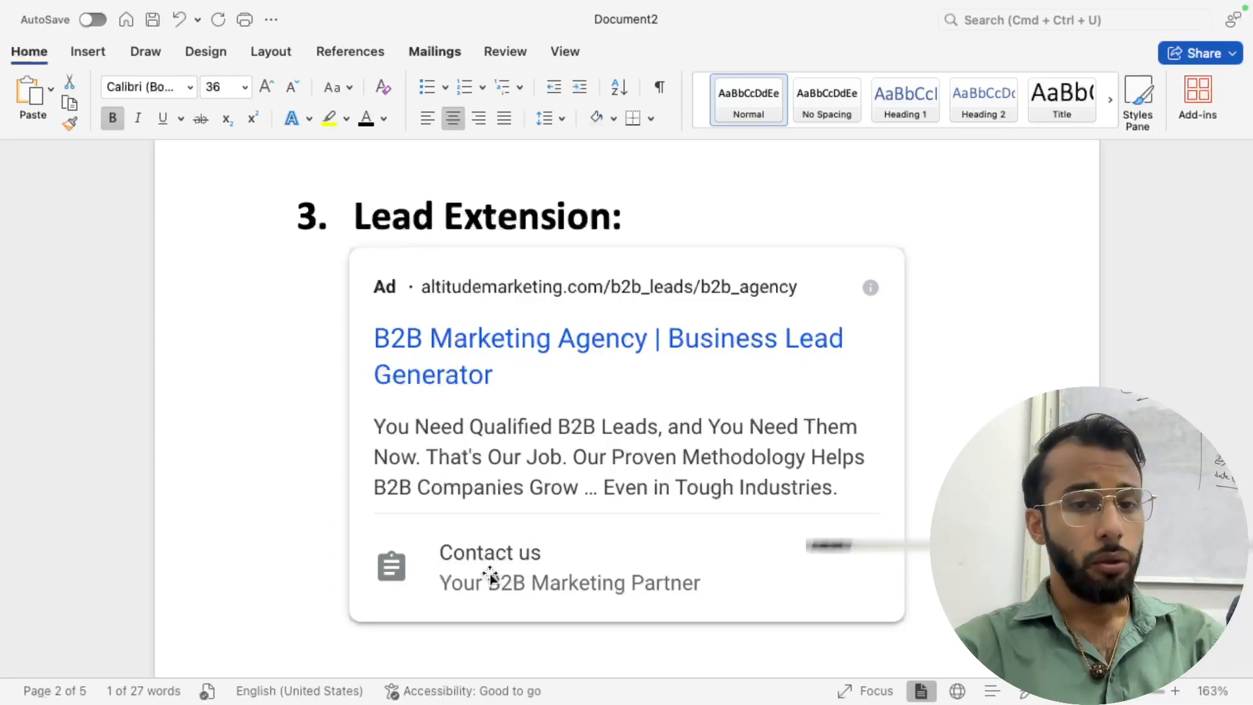
{"action": "scroll", "coordinate": [491, 574], "scroll_direction": "down", "scroll_amount": 10}
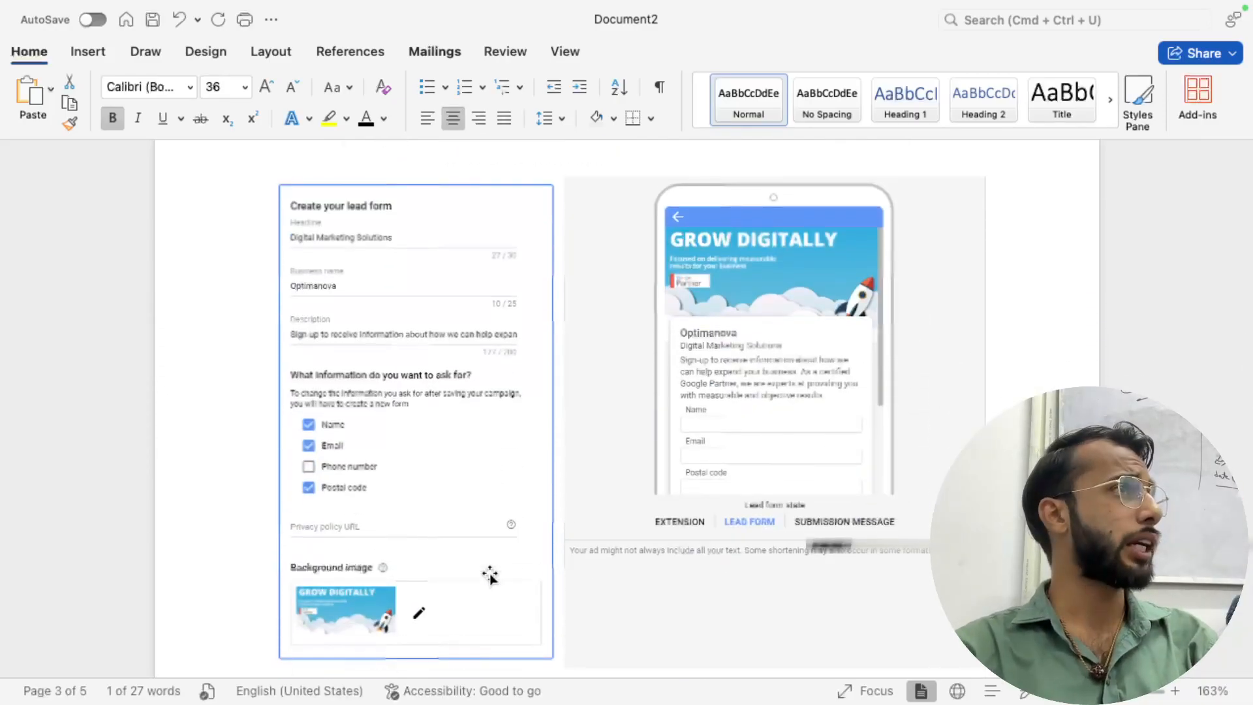
{"action": "scroll", "coordinate": [490, 574], "scroll_direction": "down", "scroll_amount": 10}
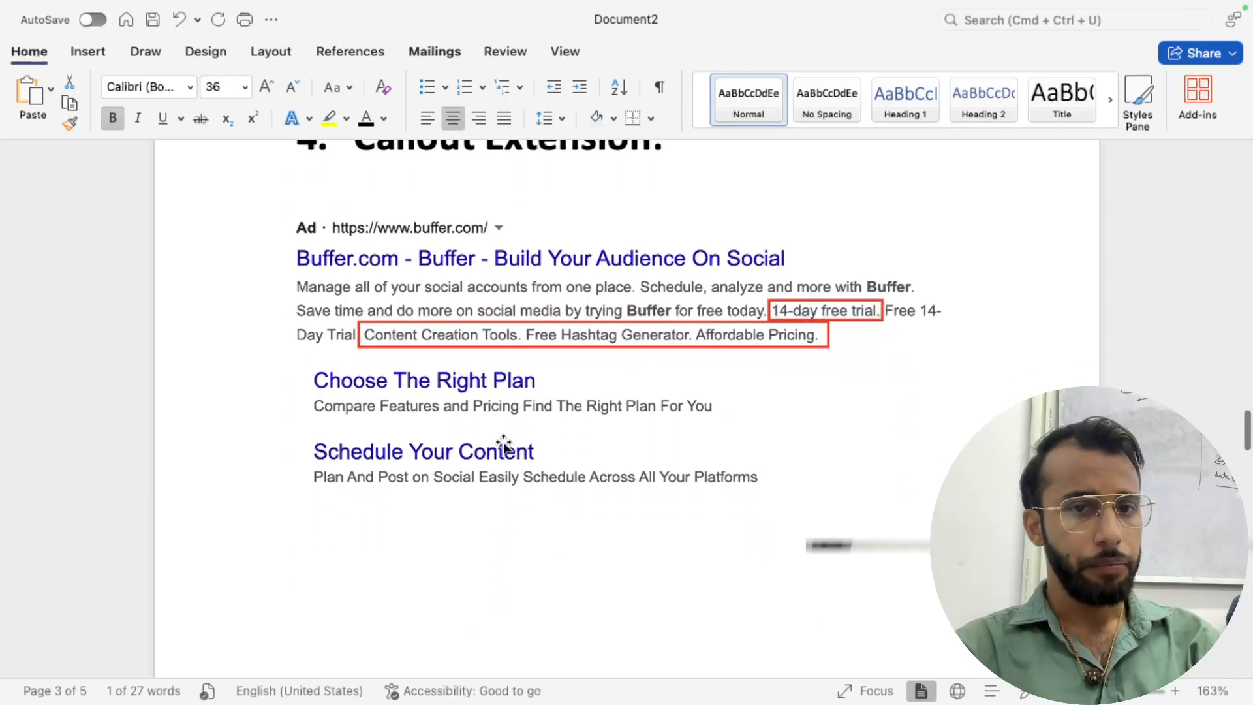
{"action": "scroll", "coordinate": [503, 415], "scroll_direction": "down", "scroll_amount": 10}
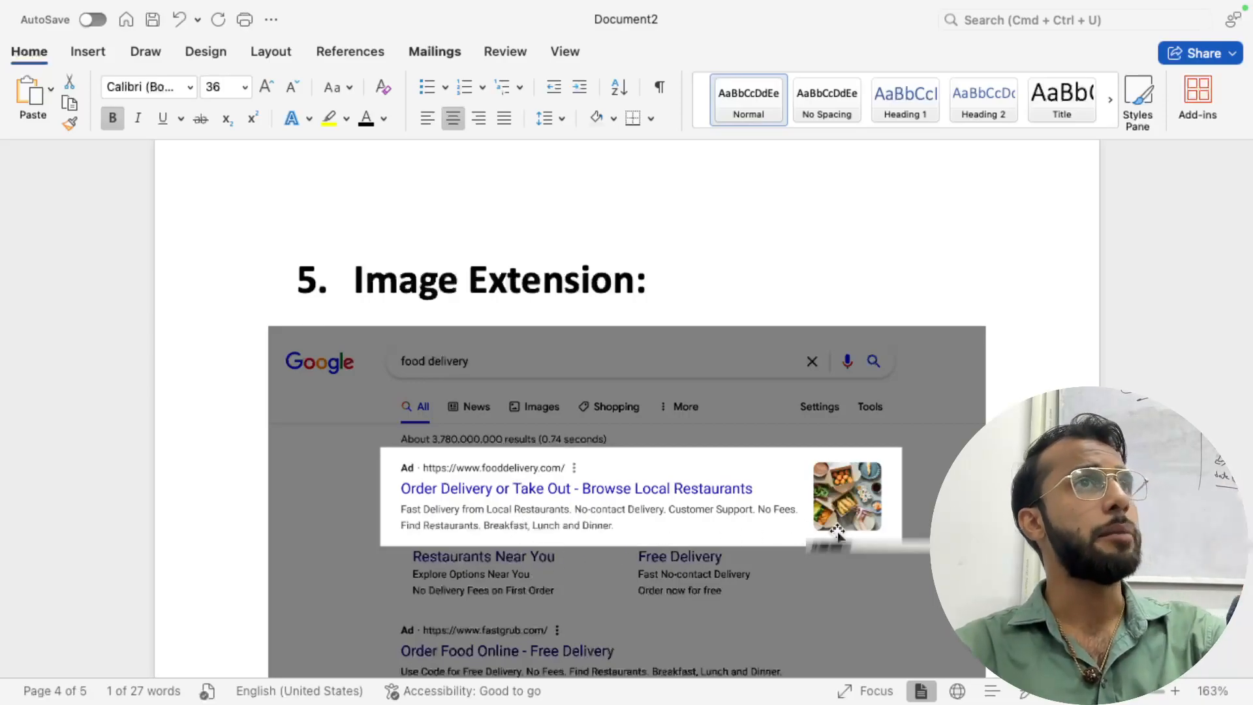
{"action": "scroll", "coordinate": [838, 532], "scroll_direction": "up", "scroll_amount": 1}
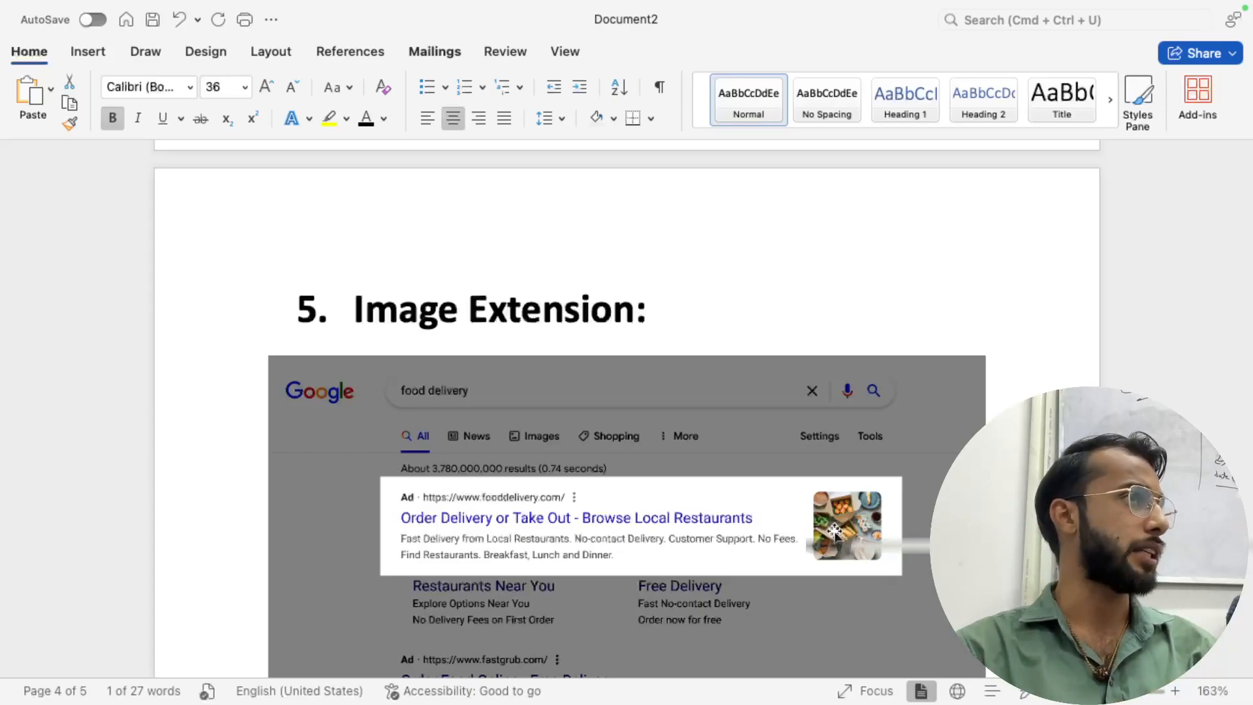
{"action": "scroll", "coordinate": [834, 532], "scroll_direction": "up", "scroll_amount": 20}
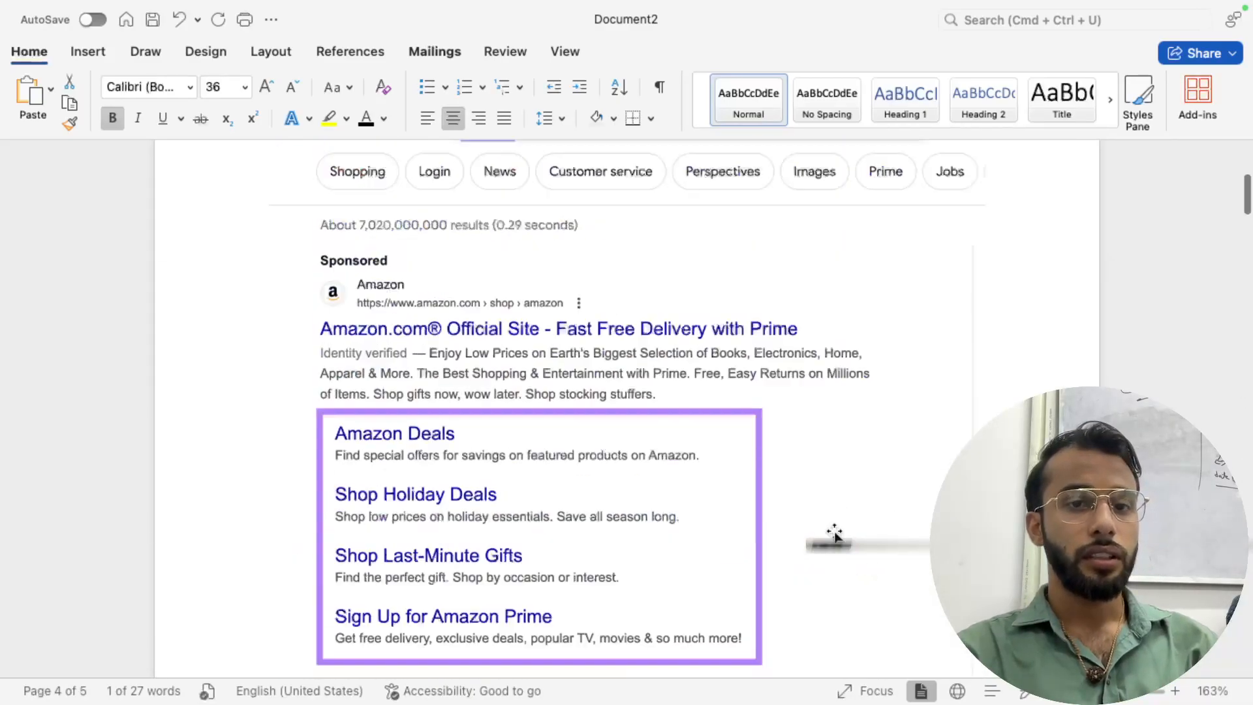
{"action": "scroll", "coordinate": [835, 532], "scroll_direction": "down", "scroll_amount": 4}
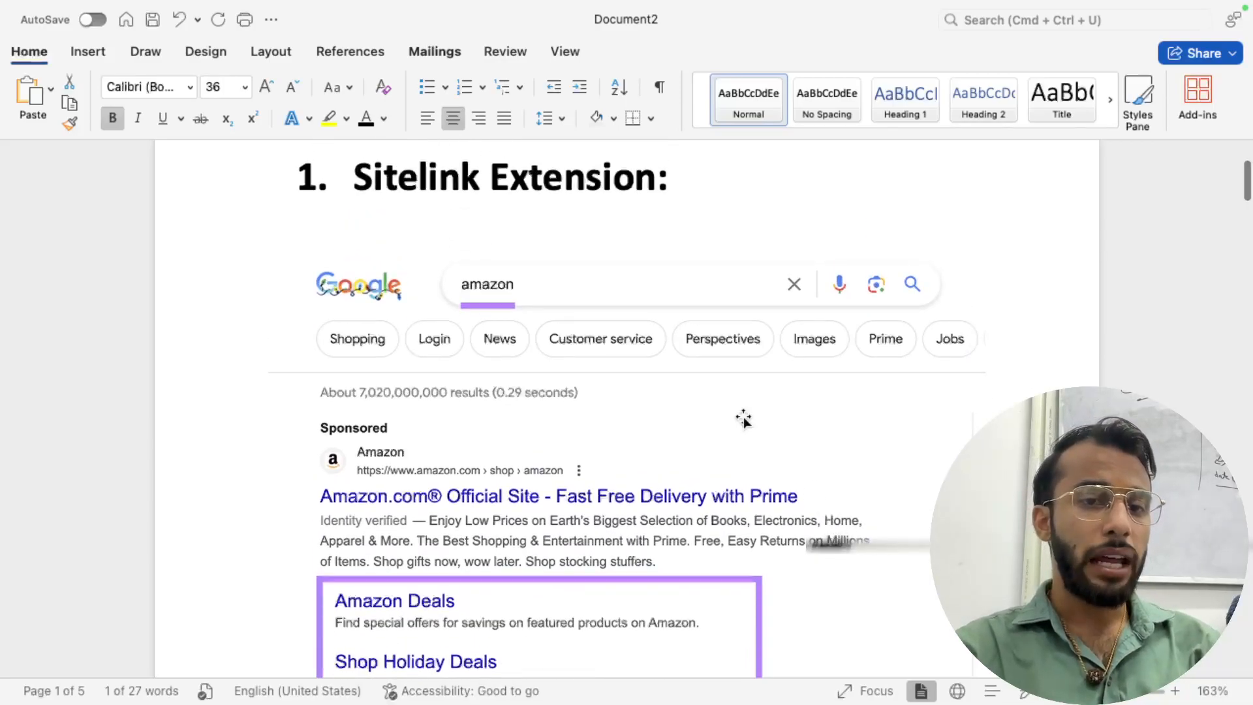
{"action": "scroll", "coordinate": [595, 518], "scroll_direction": "down", "scroll_amount": 5}
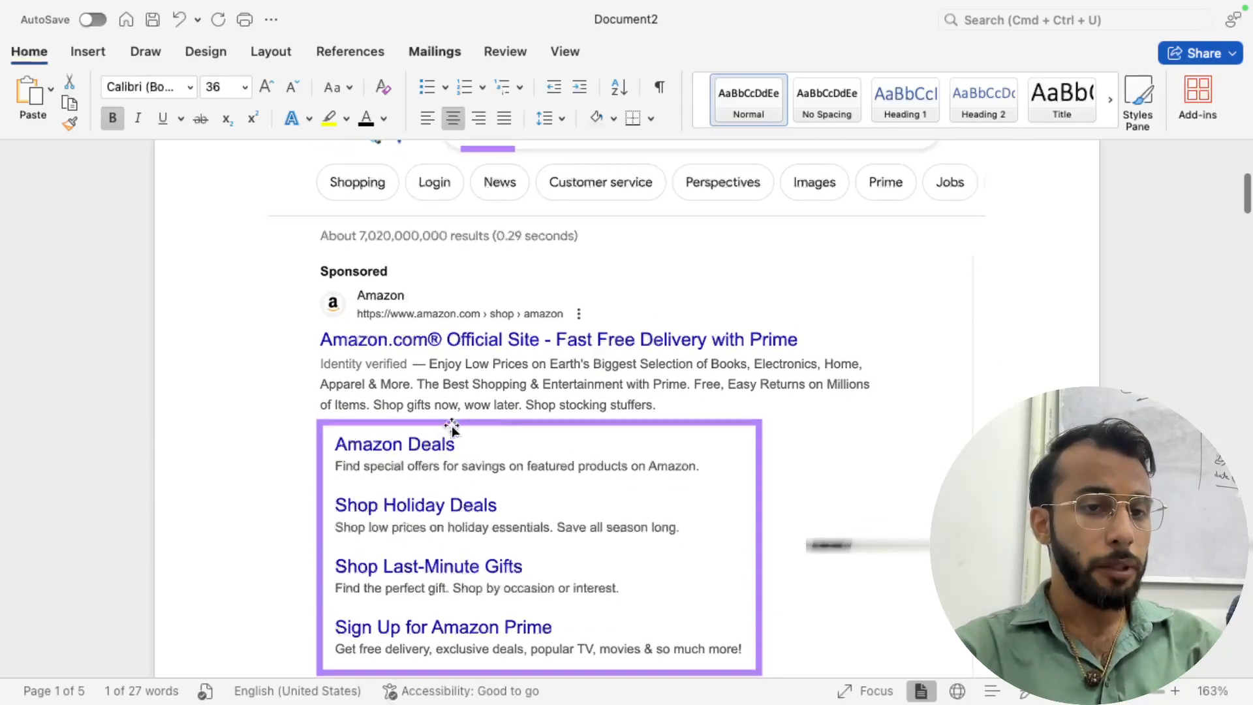
{"action": "scroll", "coordinate": [450, 431], "scroll_direction": "down", "scroll_amount": 1}
{"action": "scroll", "coordinate": [451, 428], "scroll_direction": "down", "scroll_amount": 2}
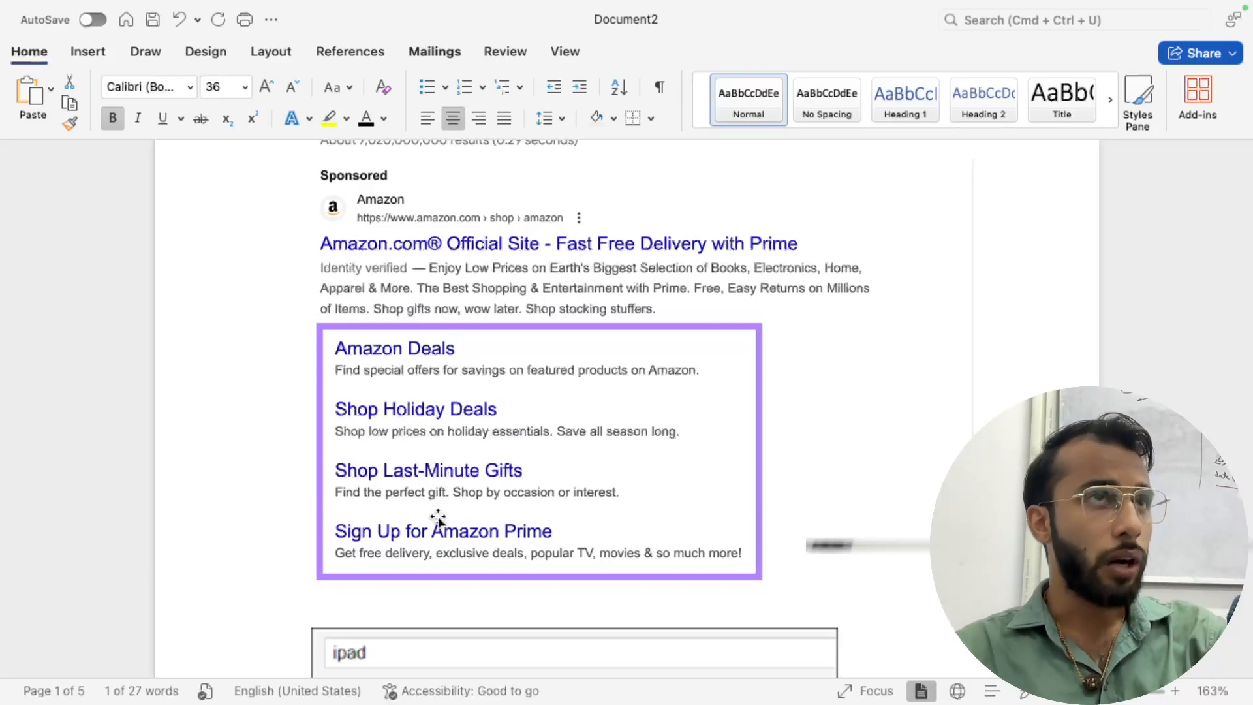
{"action": "scroll", "coordinate": [438, 520], "scroll_direction": "down", "scroll_amount": 20}
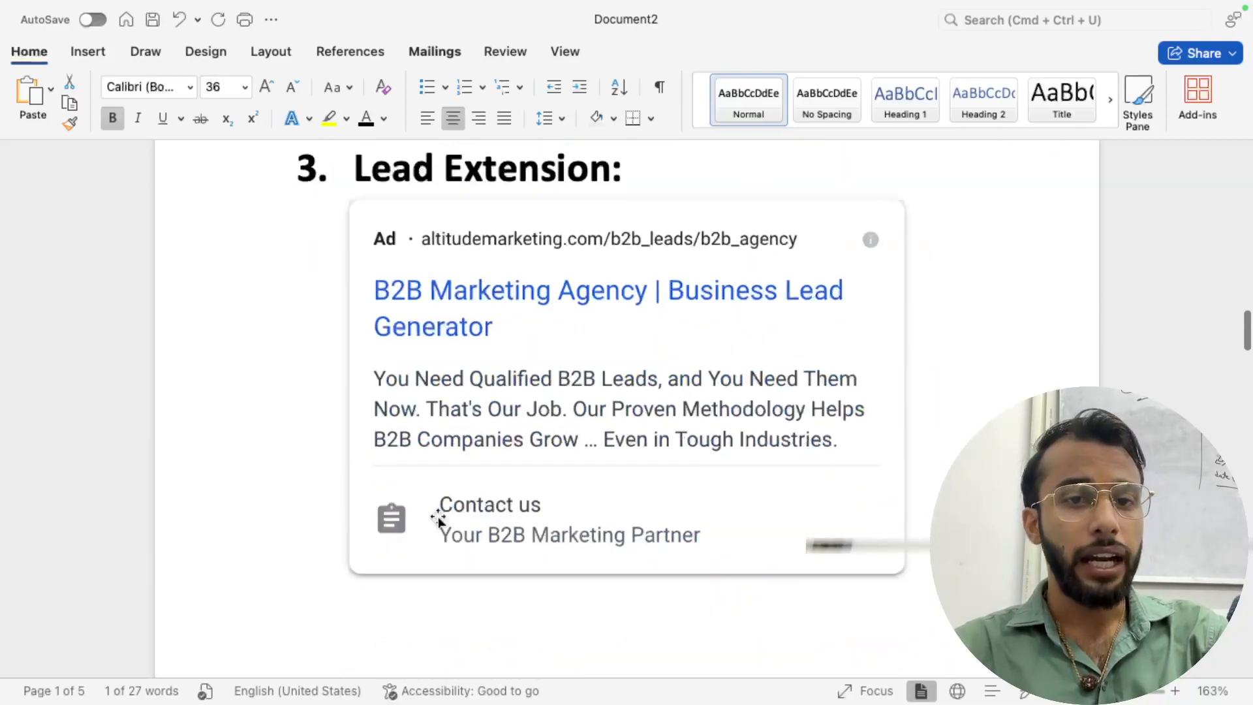
{"action": "scroll", "coordinate": [439, 520], "scroll_direction": "up", "scroll_amount": 20}
{"action": "scroll", "coordinate": [439, 520], "scroll_direction": "up", "scroll_amount": 15}
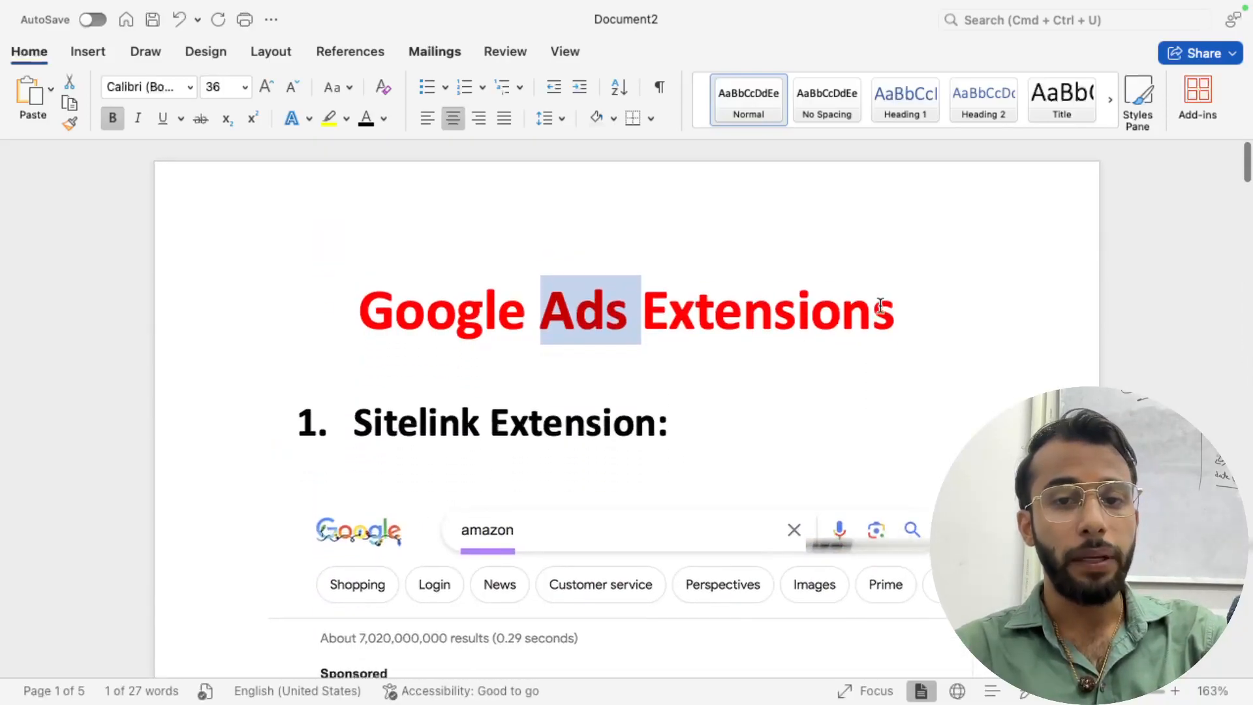
- Add the line 'Ad rank >> Max Bid X QS' under the title, followed by a new line
{"action": "left_click", "coordinate": [926, 304]}
{"action": "key", "text": "Return"}
{"action": "key", "text": "Return"}
{"action": "type", "text": "Ad rank"}
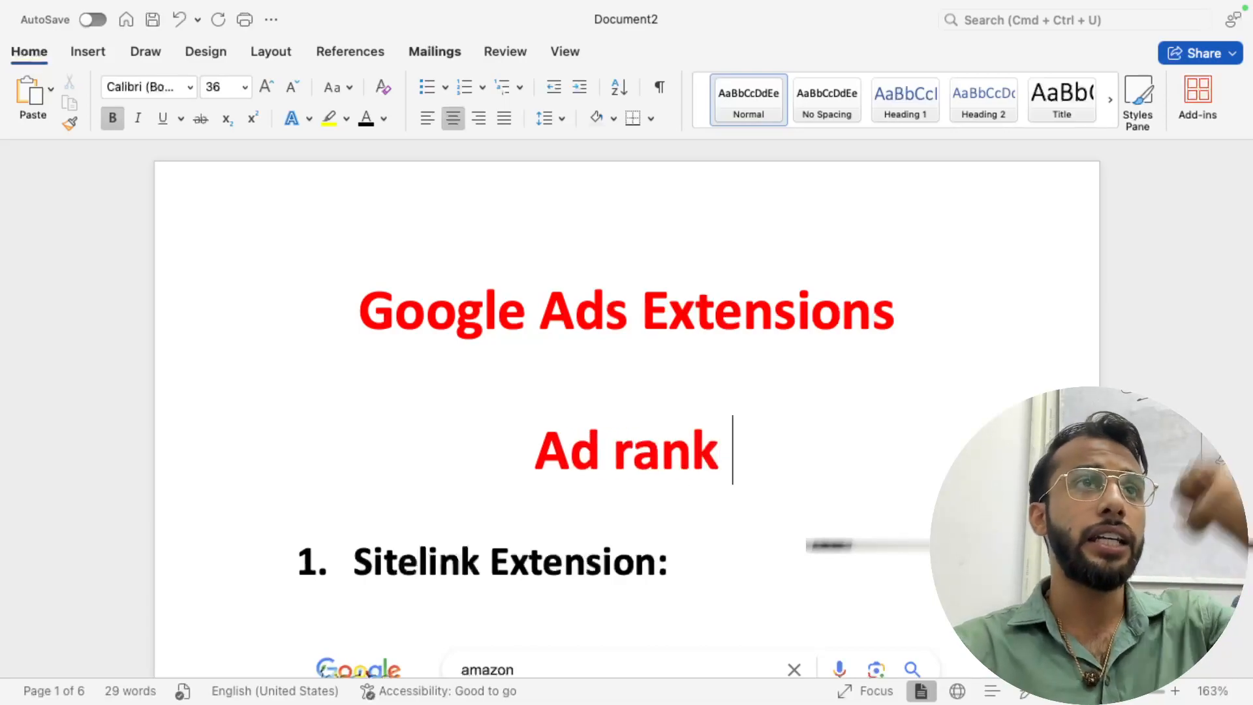
{"action": "type", "text": " >>"}
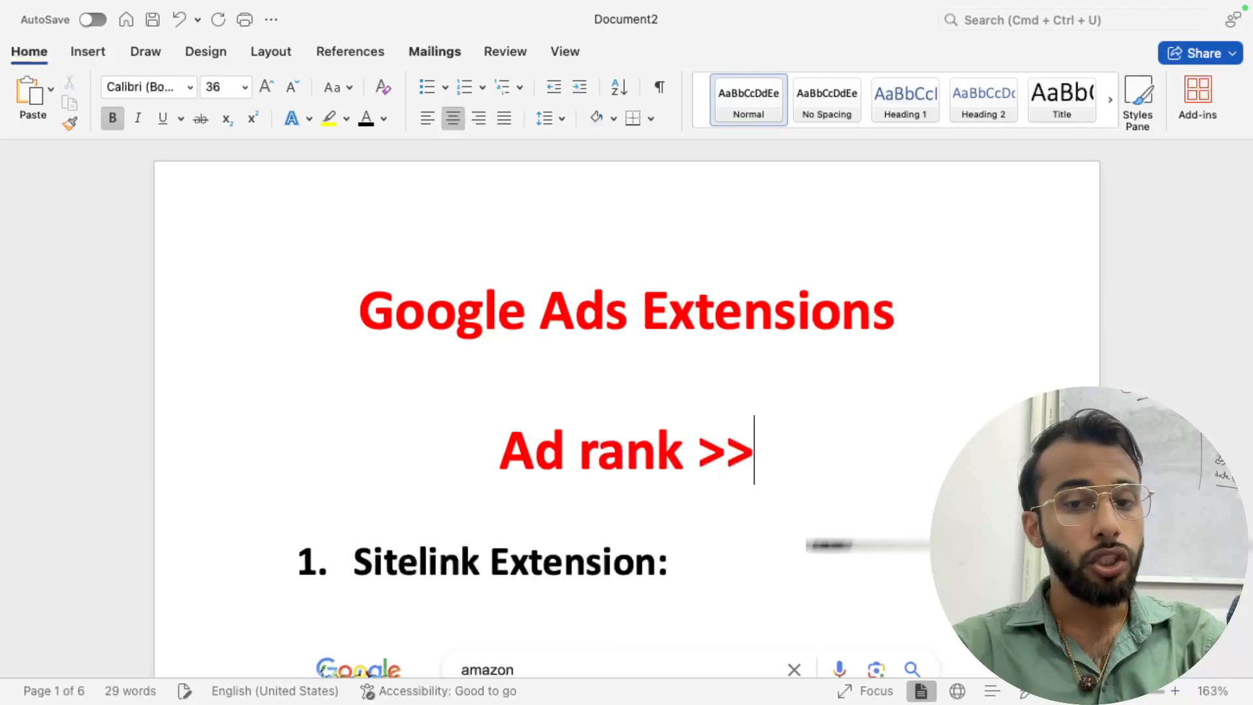
{"action": "type", "text": " Max Bid "}
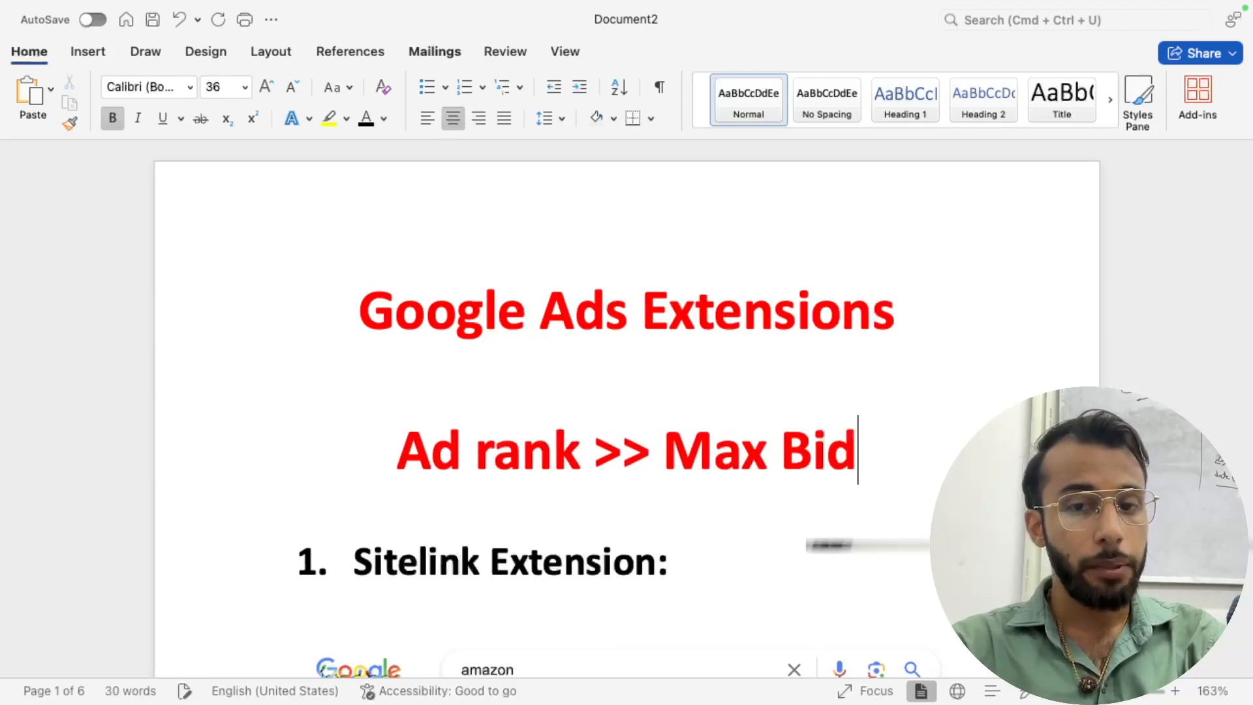
{"action": "type", "text": "X "}
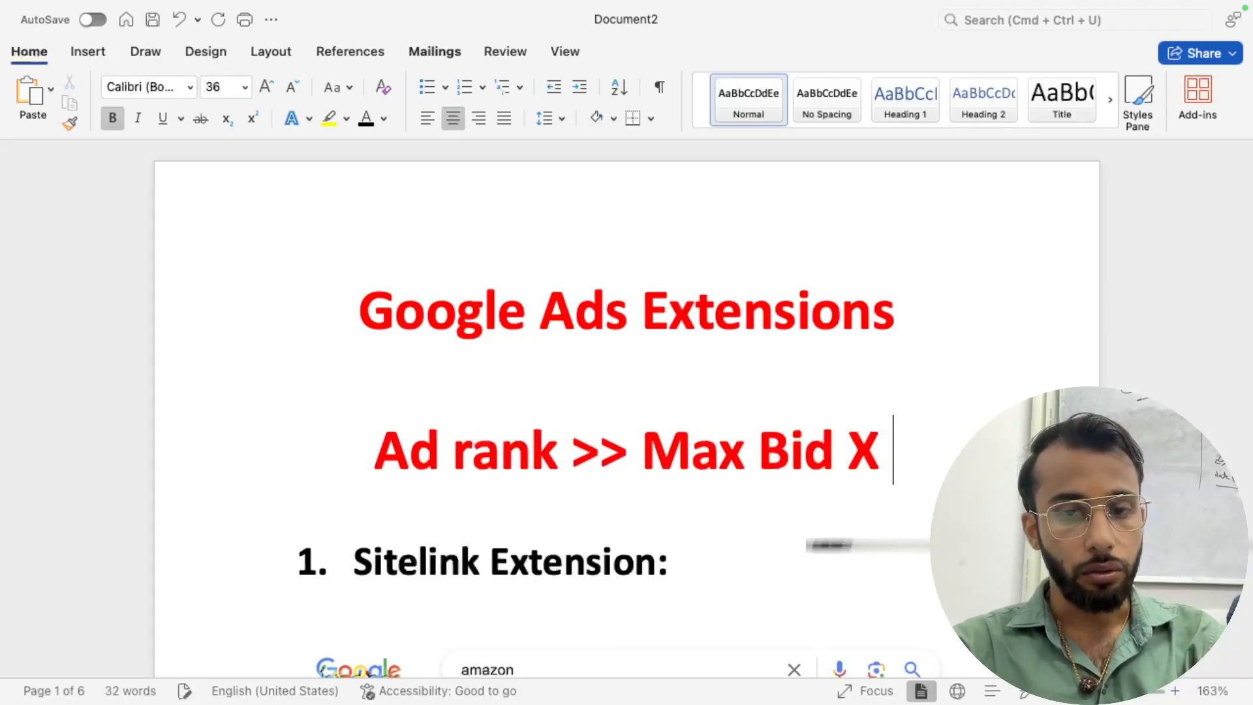
{"action": "type", "text": "QS"}
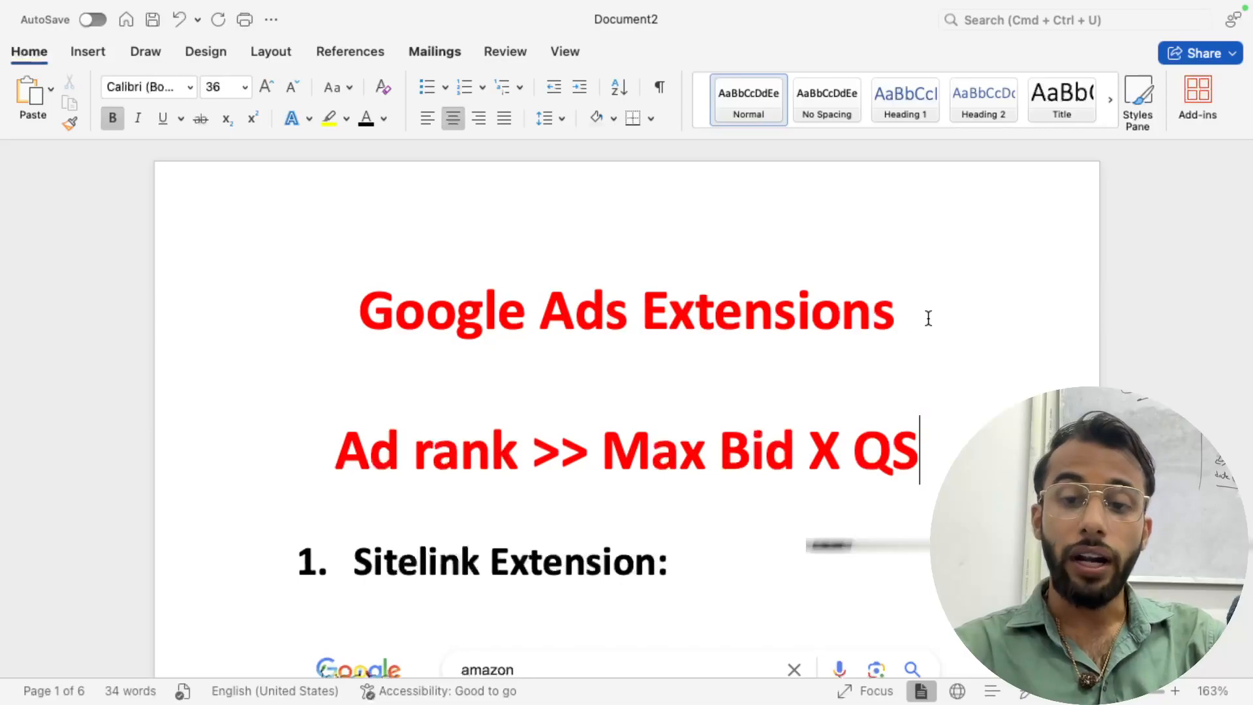
{"action": "key", "text": "Return"}
{"action": "key", "text": "Return"}
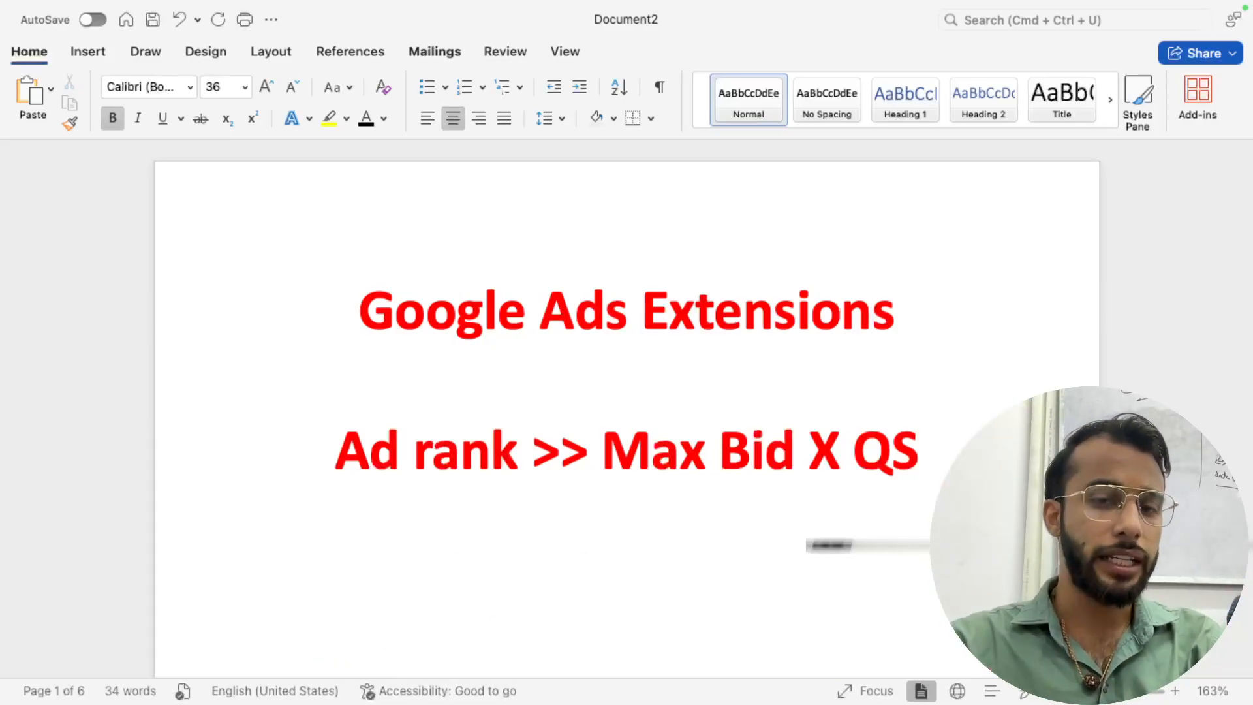
- Type 'Landing page experiecen', 'ad relevancy' and 'expected CTR' on separate lines below the formula
{"action": "type", "text": "Landing pag"}
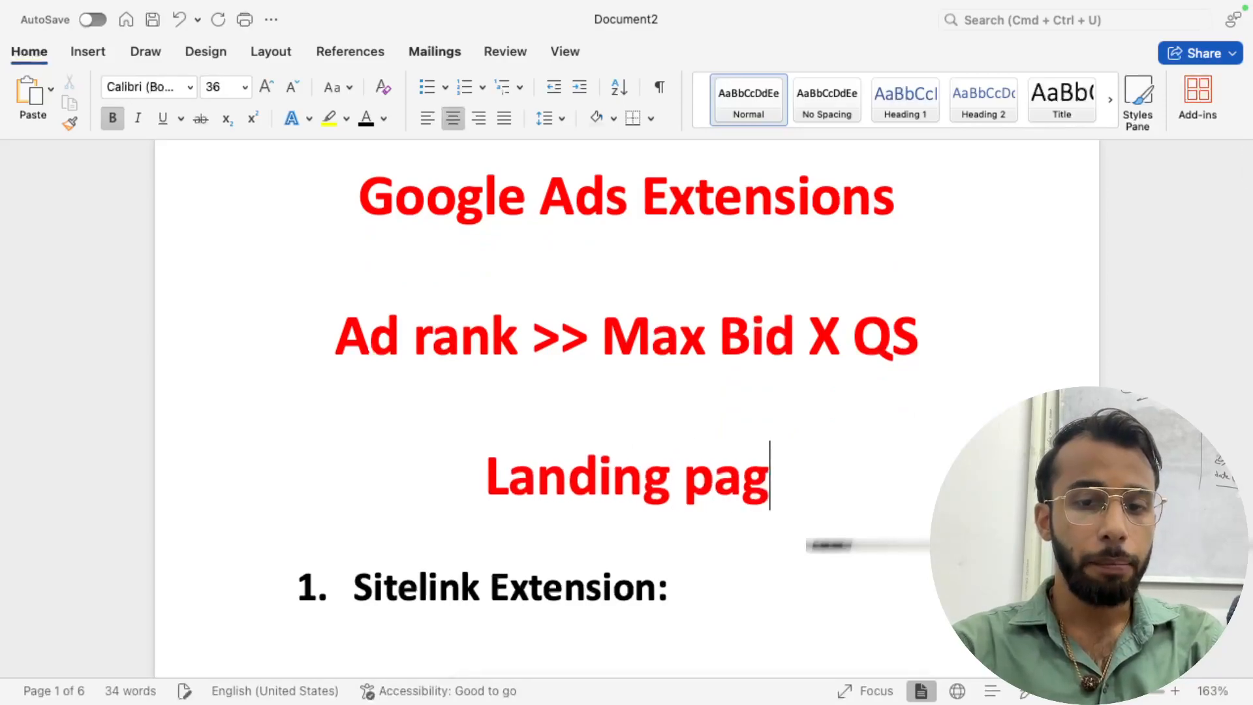
{"action": "type", "text": "e experiecen"}
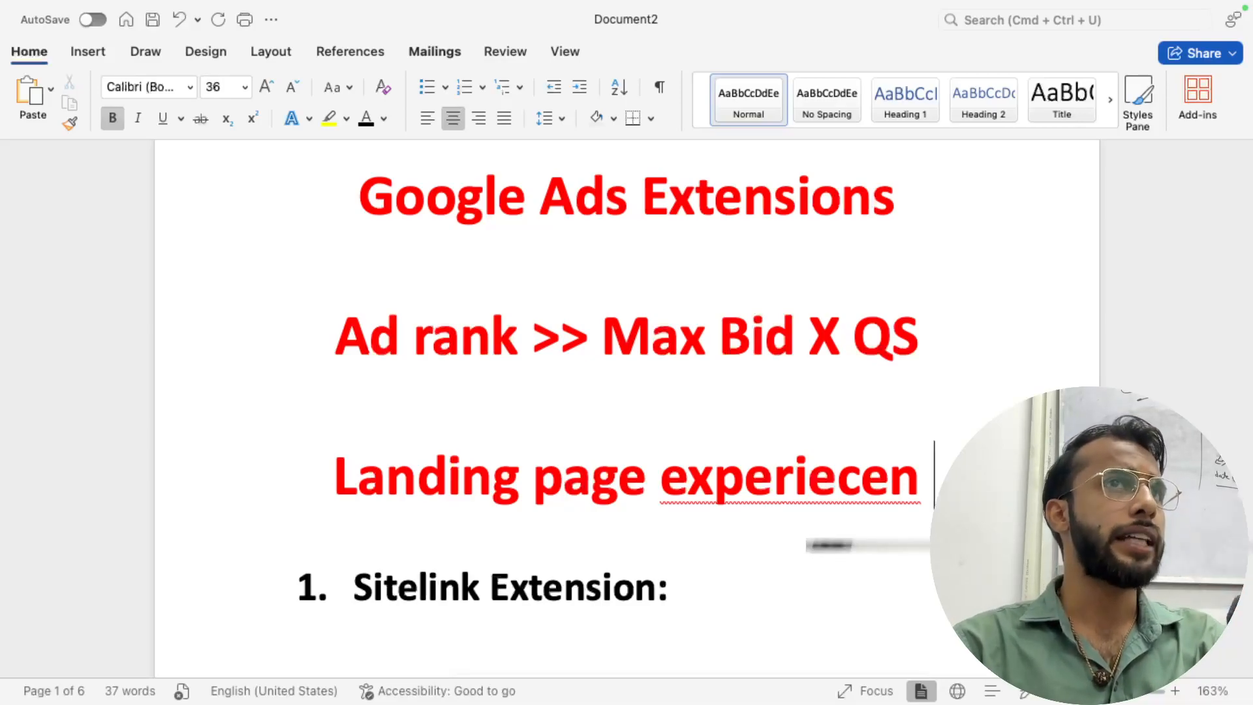
{"action": "key", "text": "Return"}
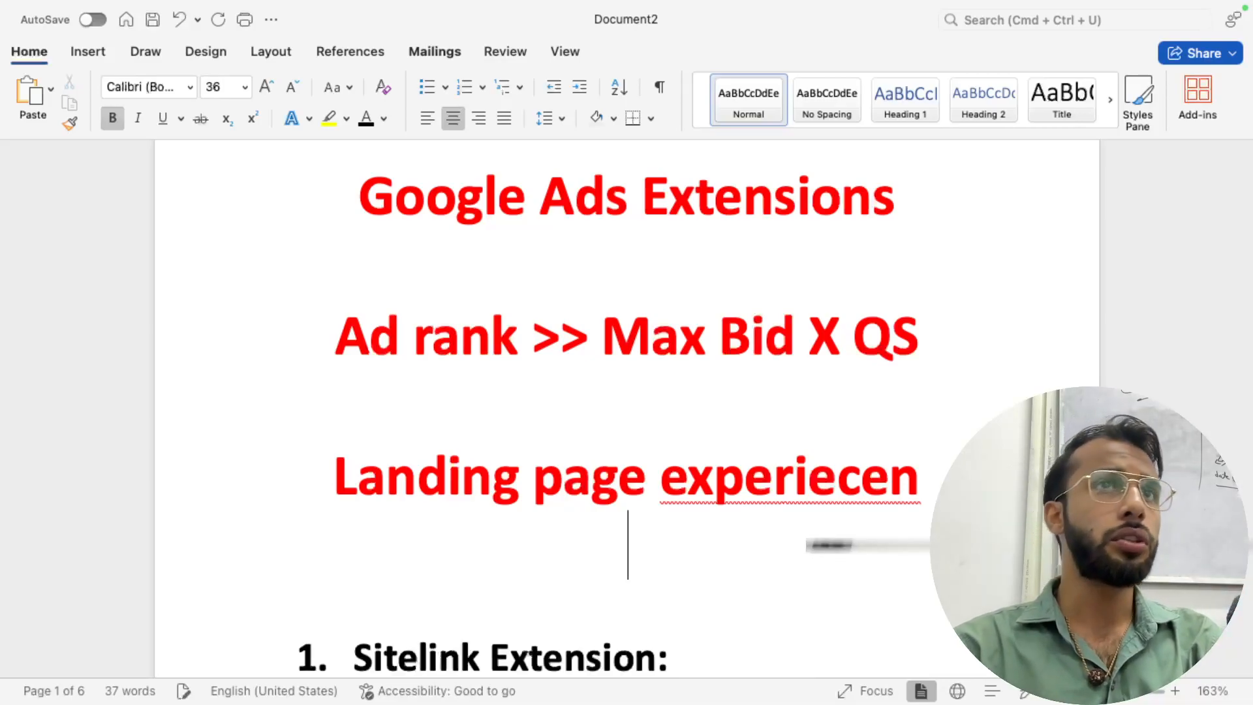
{"action": "type", "text": "ad relevancy"}
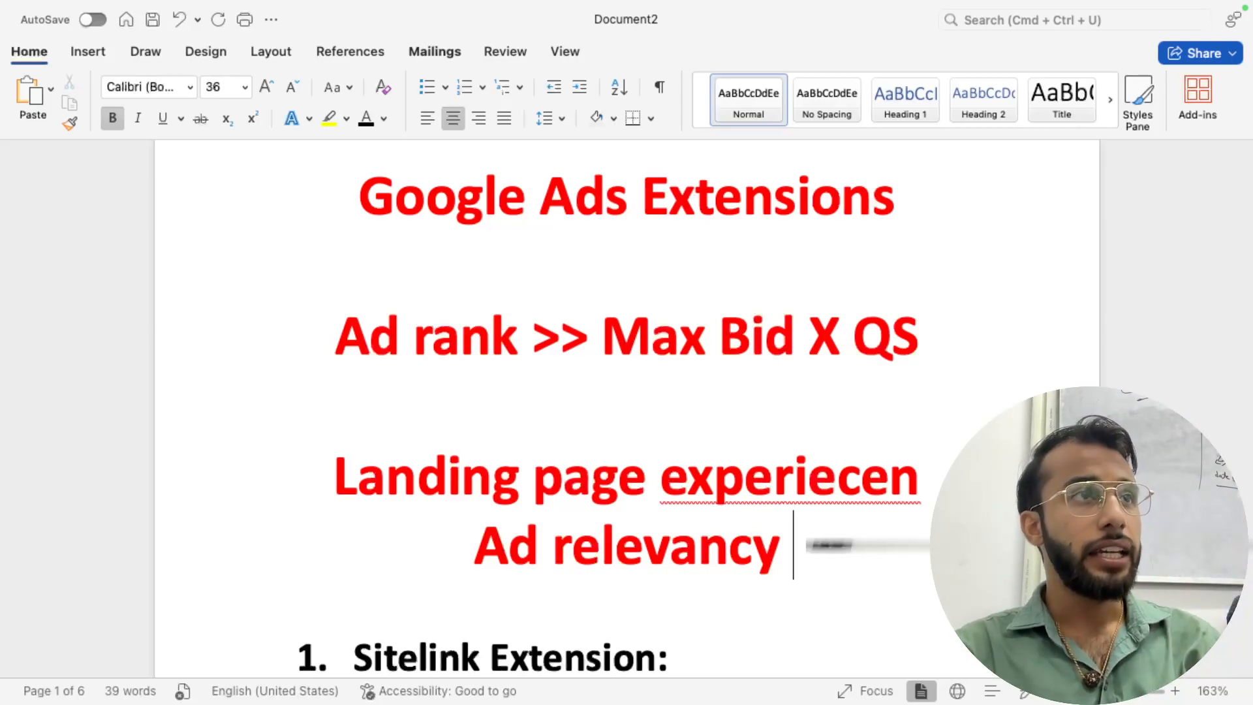
{"action": "scroll", "coordinate": [829, 544], "scroll_direction": "down", "scroll_amount": 3}
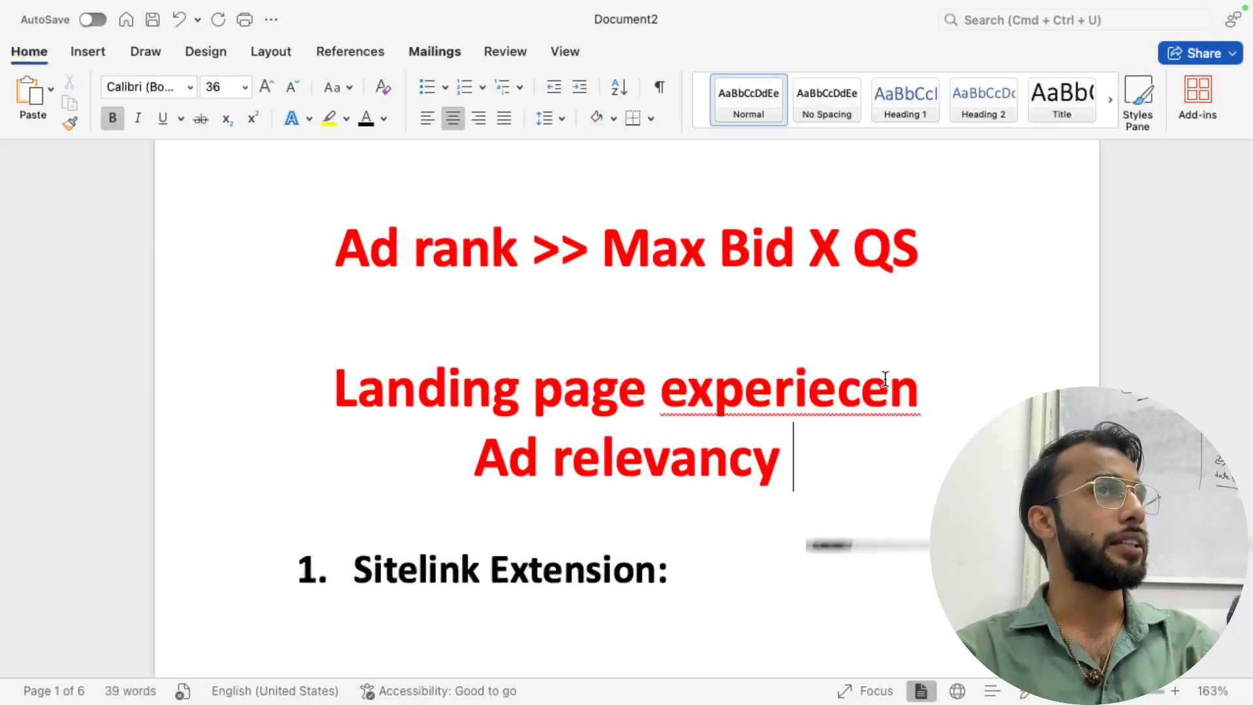
{"action": "key", "text": "Return"}
{"action": "type", "text": "ex"}
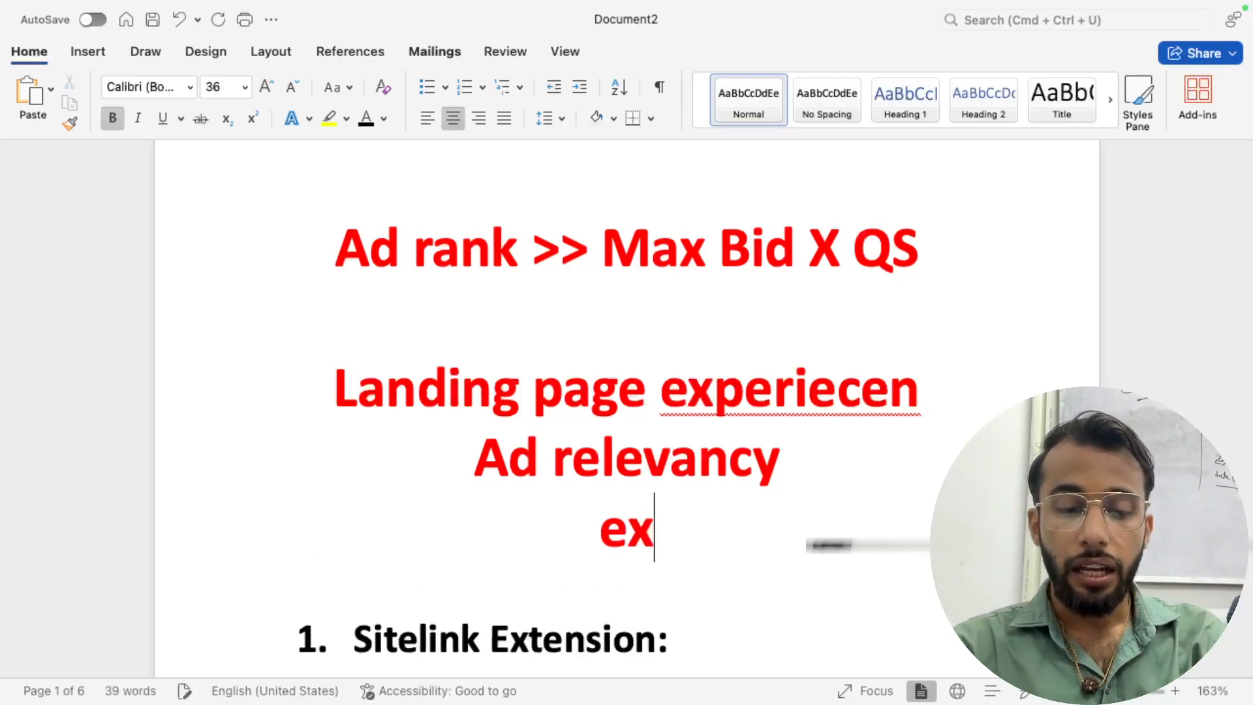
{"action": "type", "text": "pected "}
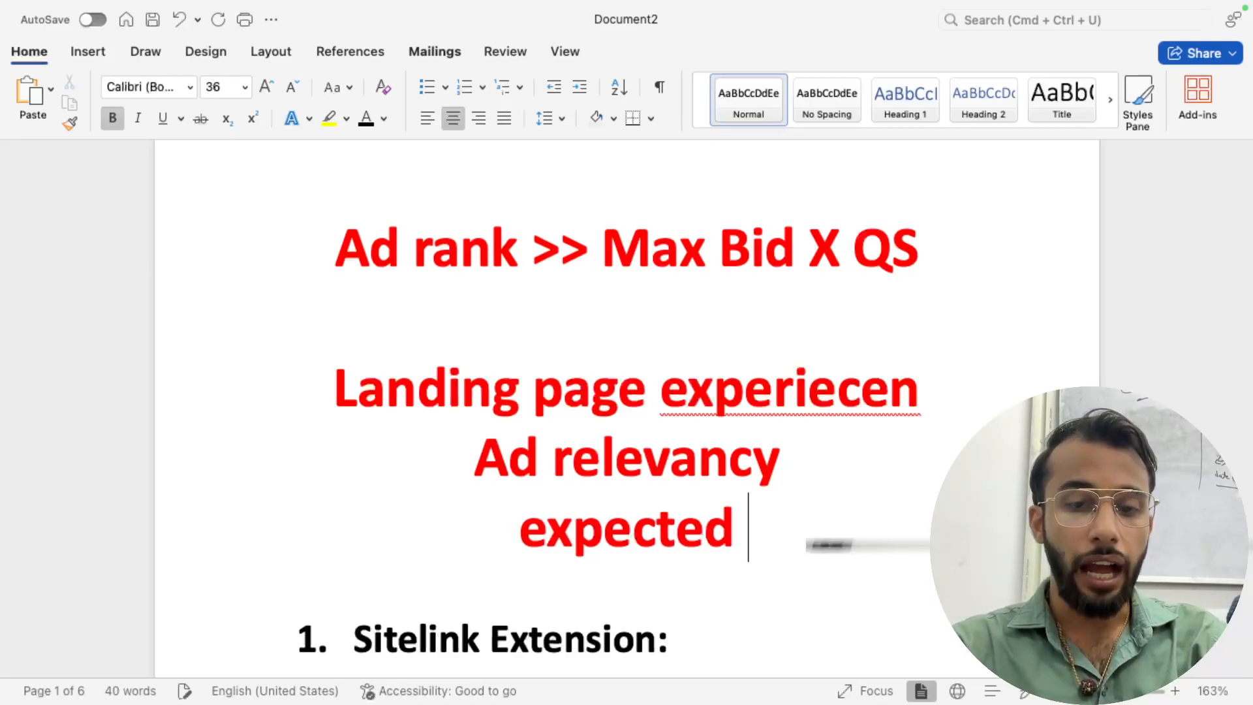
{"action": "type", "text": "CTR"}
{"action": "key", "text": "Return"}
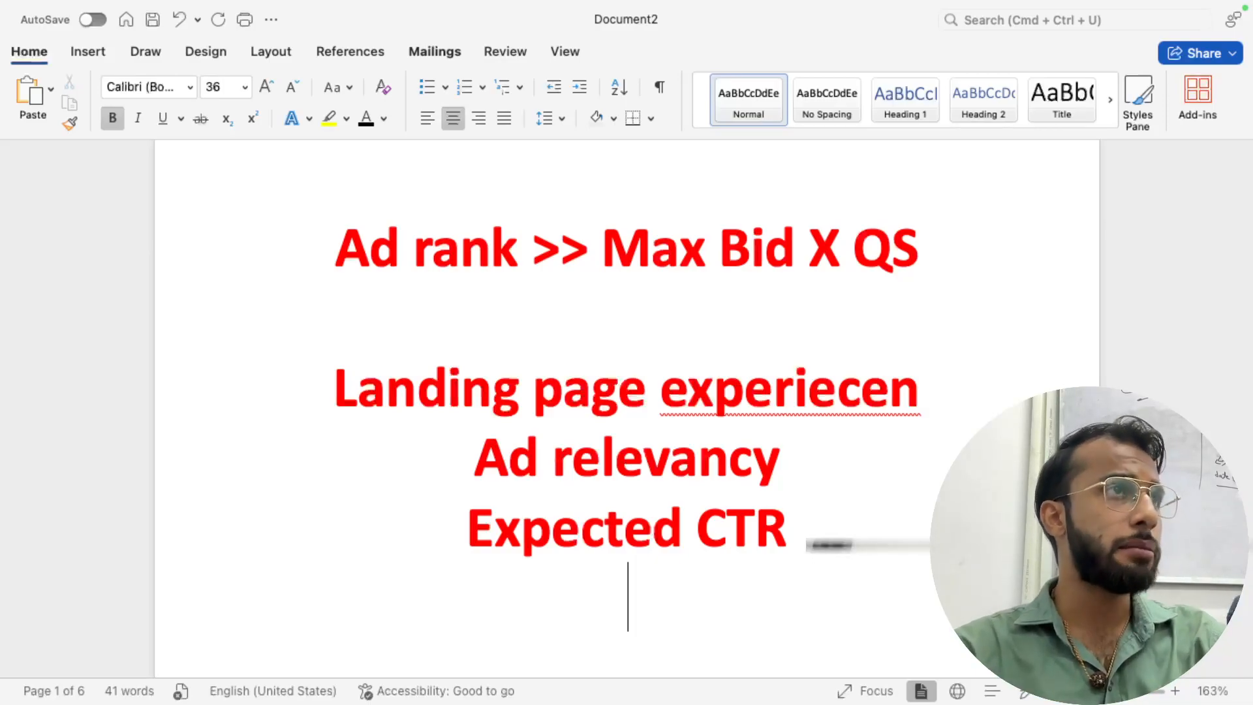
- Review the page layout and select the Google Ads Extensions heading
{"action": "scroll", "coordinate": [889, 381], "scroll_direction": "down", "scroll_amount": 10}
{"action": "scroll", "coordinate": [889, 381], "scroll_direction": "up", "scroll_amount": 8}
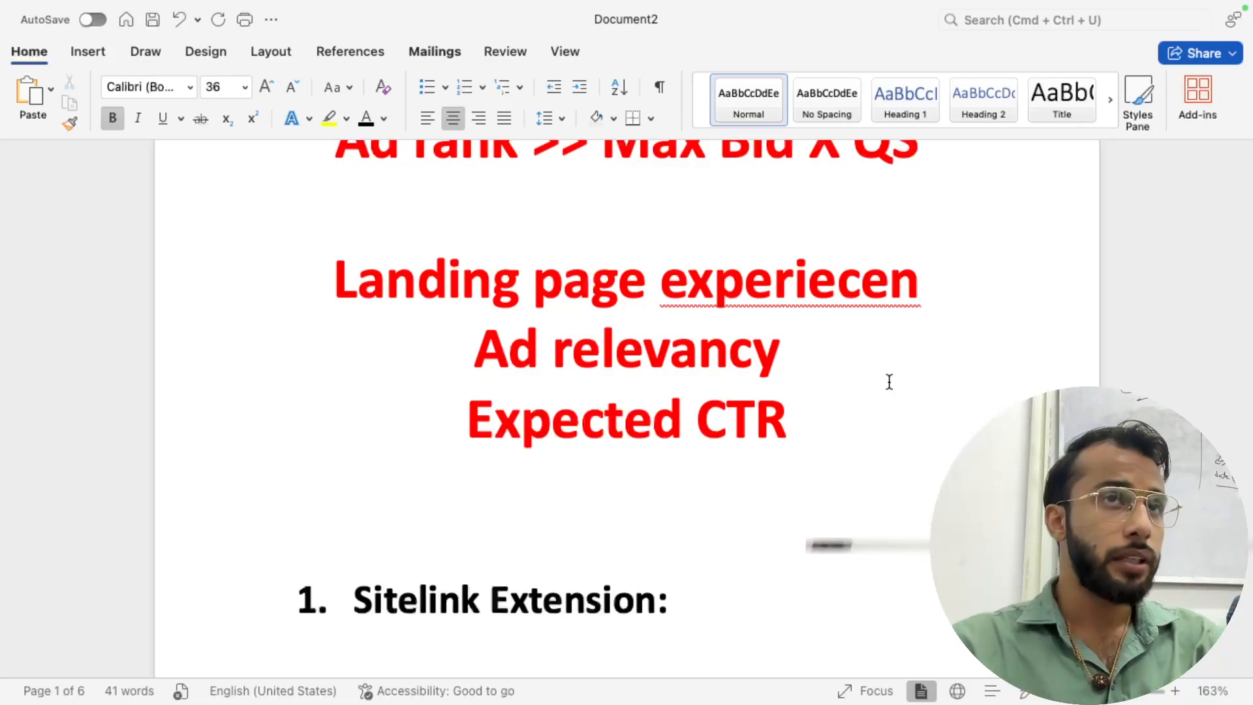
{"action": "scroll", "coordinate": [889, 381], "scroll_direction": "down", "scroll_amount": 5}
{"action": "scroll", "coordinate": [889, 381], "scroll_direction": "down", "scroll_amount": 10}
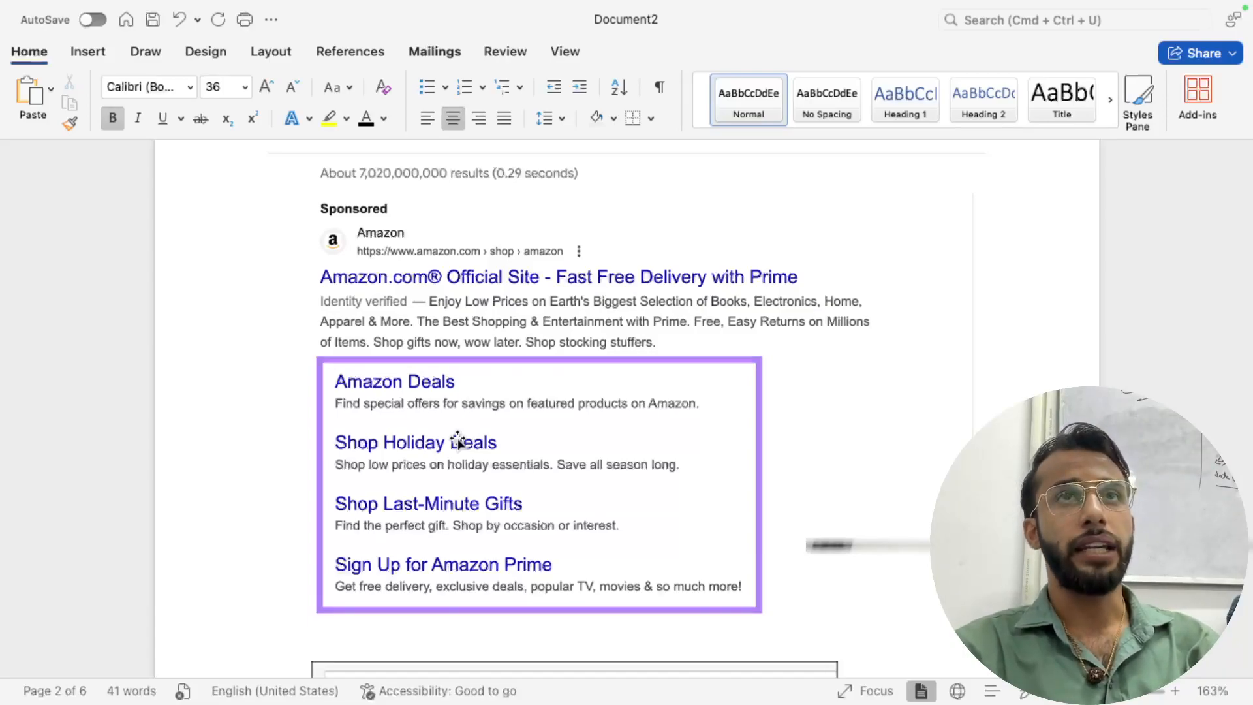
{"action": "scroll", "coordinate": [458, 439], "scroll_direction": "up", "scroll_amount": 10}
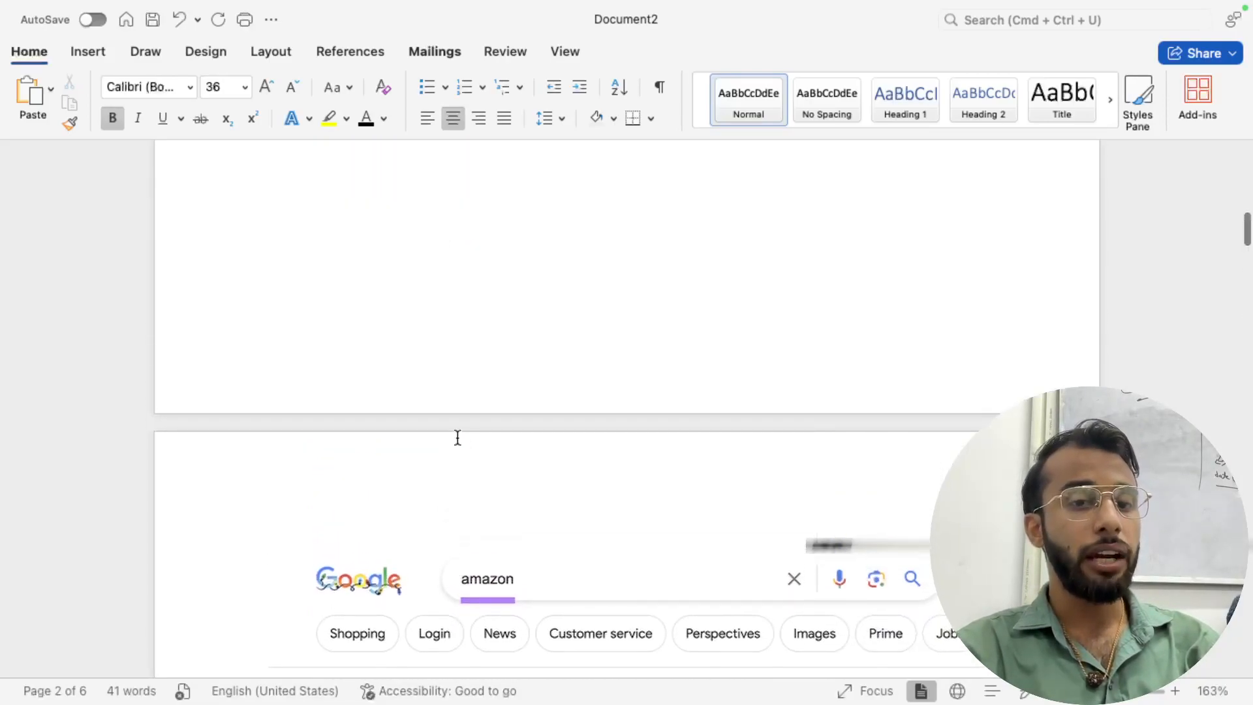
{"action": "scroll", "coordinate": [457, 438], "scroll_direction": "up", "scroll_amount": 10}
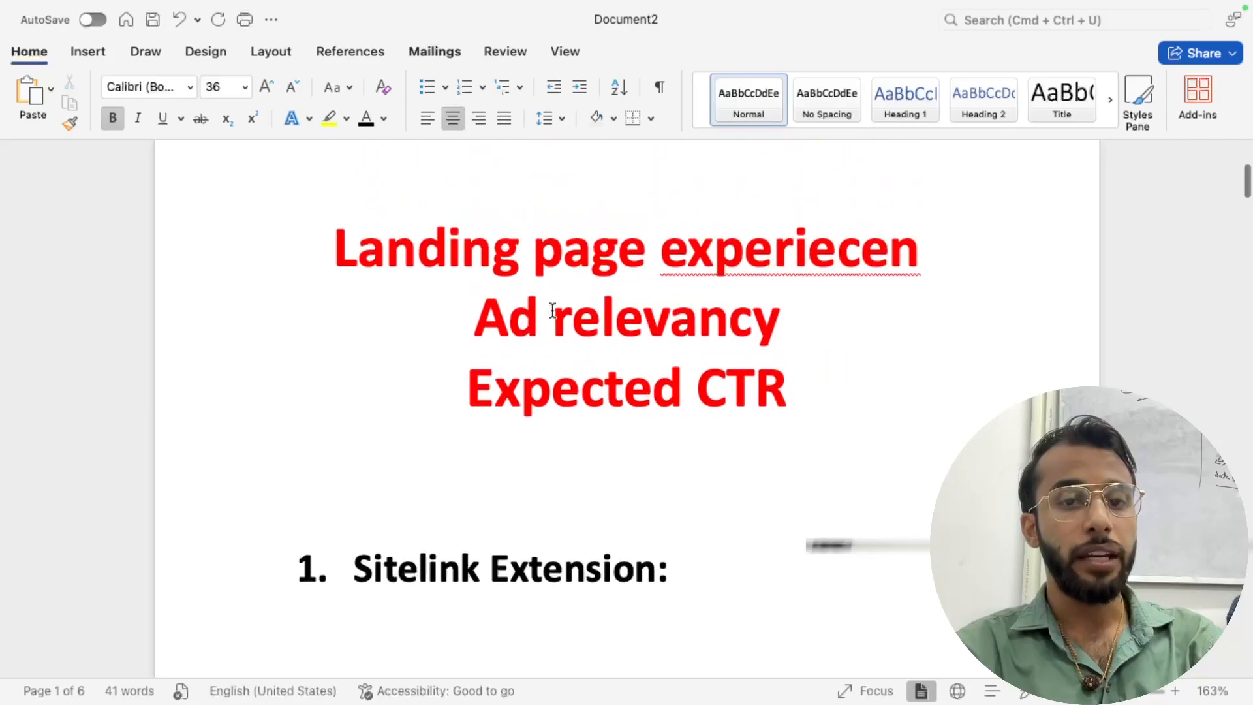
{"action": "scroll", "coordinate": [353, 218], "scroll_direction": "up", "scroll_amount": 5}
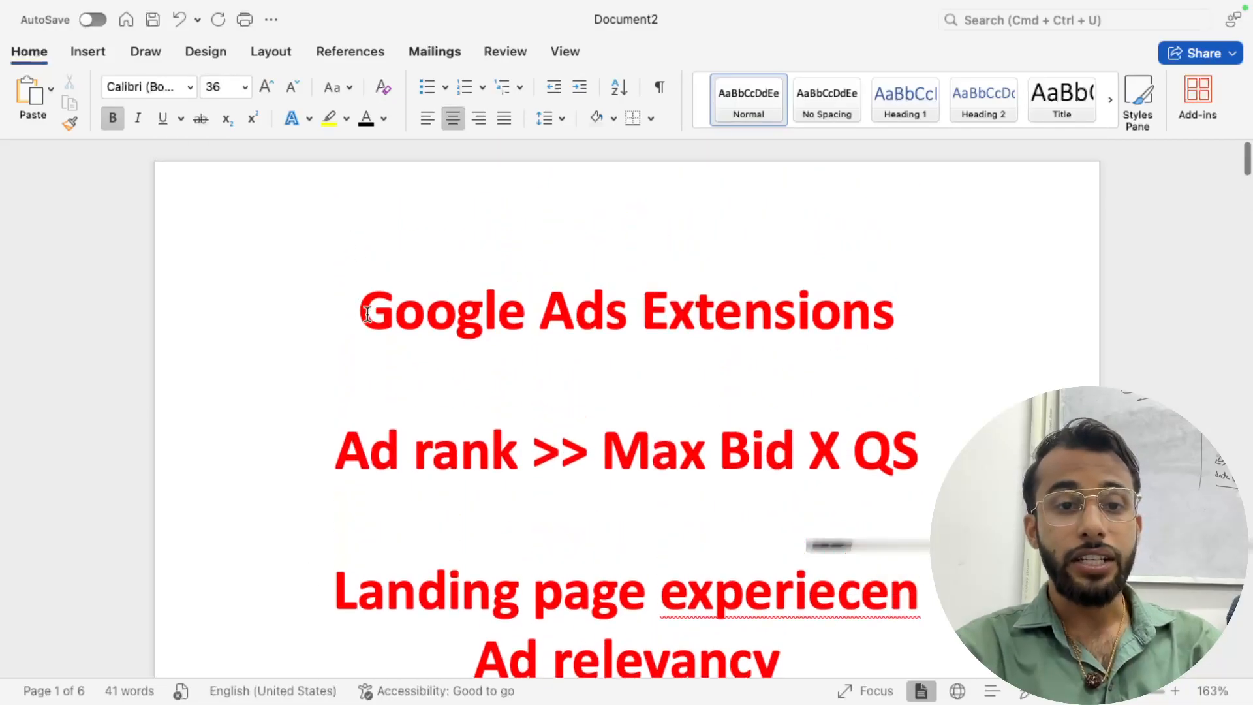
{"action": "triple_click", "coordinate": [816, 319]}
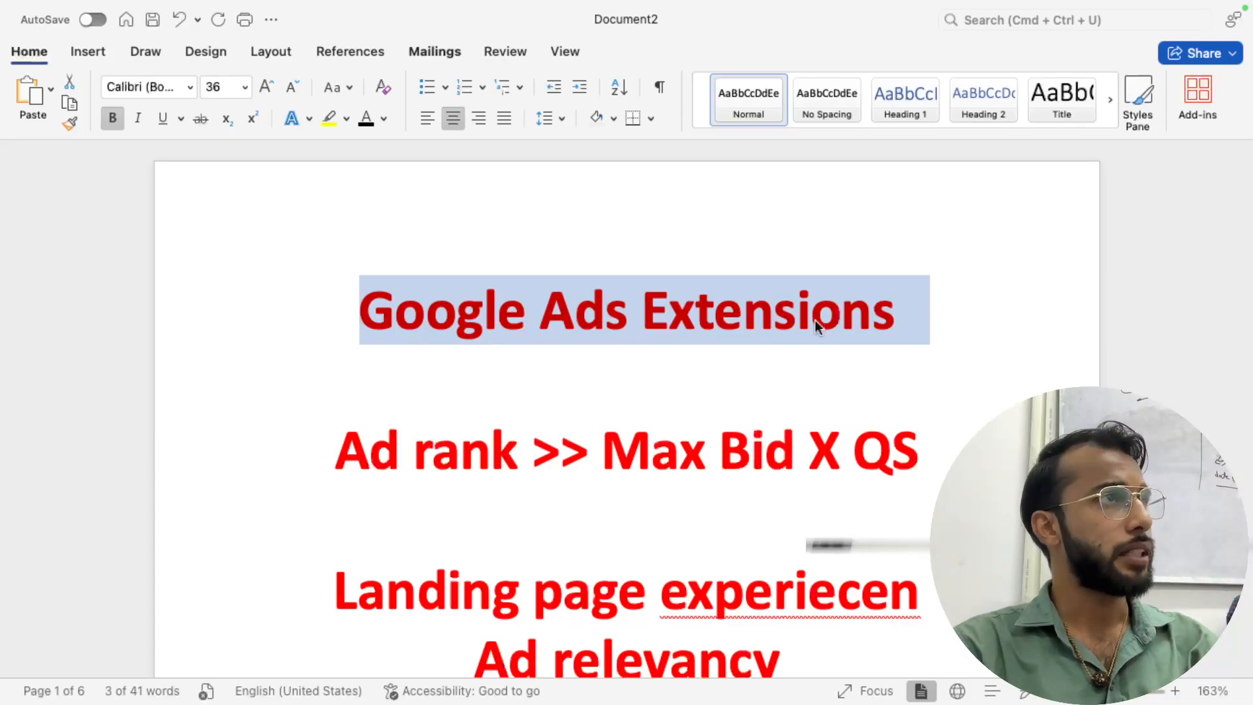
{"action": "scroll", "coordinate": [815, 320], "scroll_direction": "down", "scroll_amount": 5}
- Insert blank lines after Expected CTR until '1. Sitelink Extension:' moves to page 2
{"action": "left_click", "coordinate": [821, 425]}
{"action": "key", "text": "Return"}
{"action": "key", "text": "Return"}
{"action": "key", "text": "Return"}
{"action": "scroll", "coordinate": [822, 423], "scroll_direction": "down", "scroll_amount": 5}
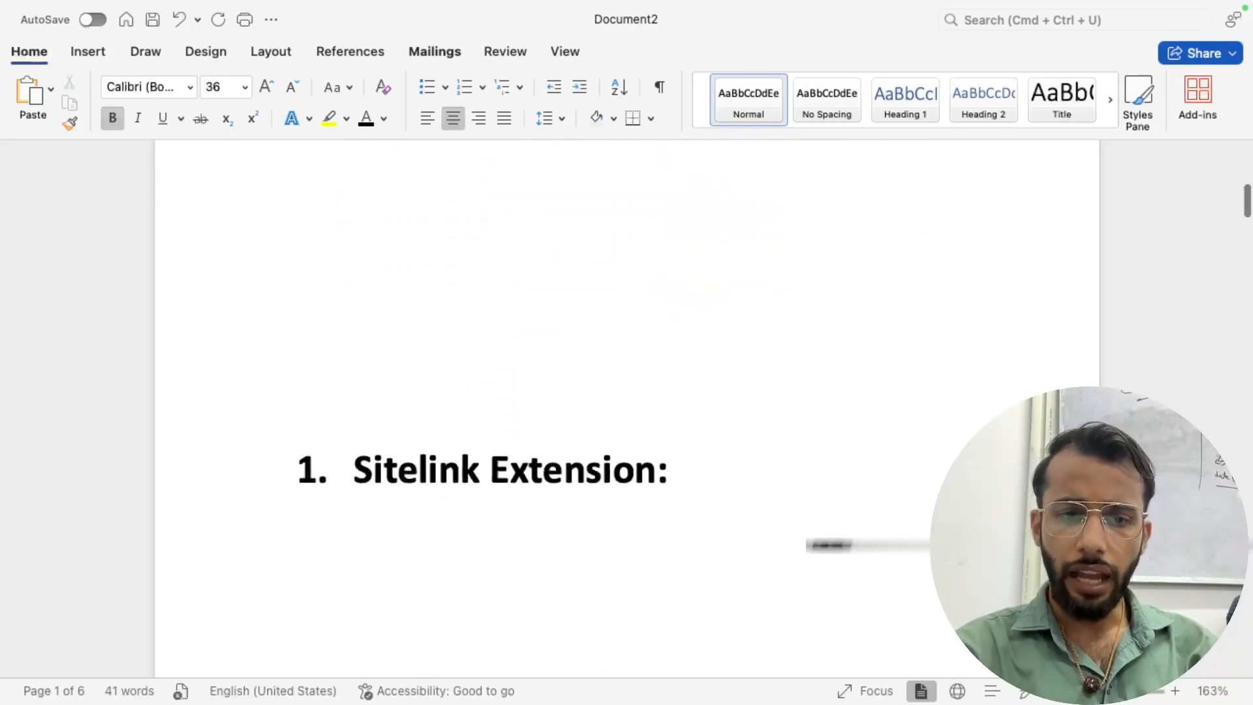
{"action": "key", "text": "Return"}
{"action": "key", "text": "Return"}
{"action": "scroll", "coordinate": [627, 392], "scroll_direction": "down", "scroll_amount": 5}
{"action": "key", "text": "Return"}
{"action": "key", "text": "Return"}
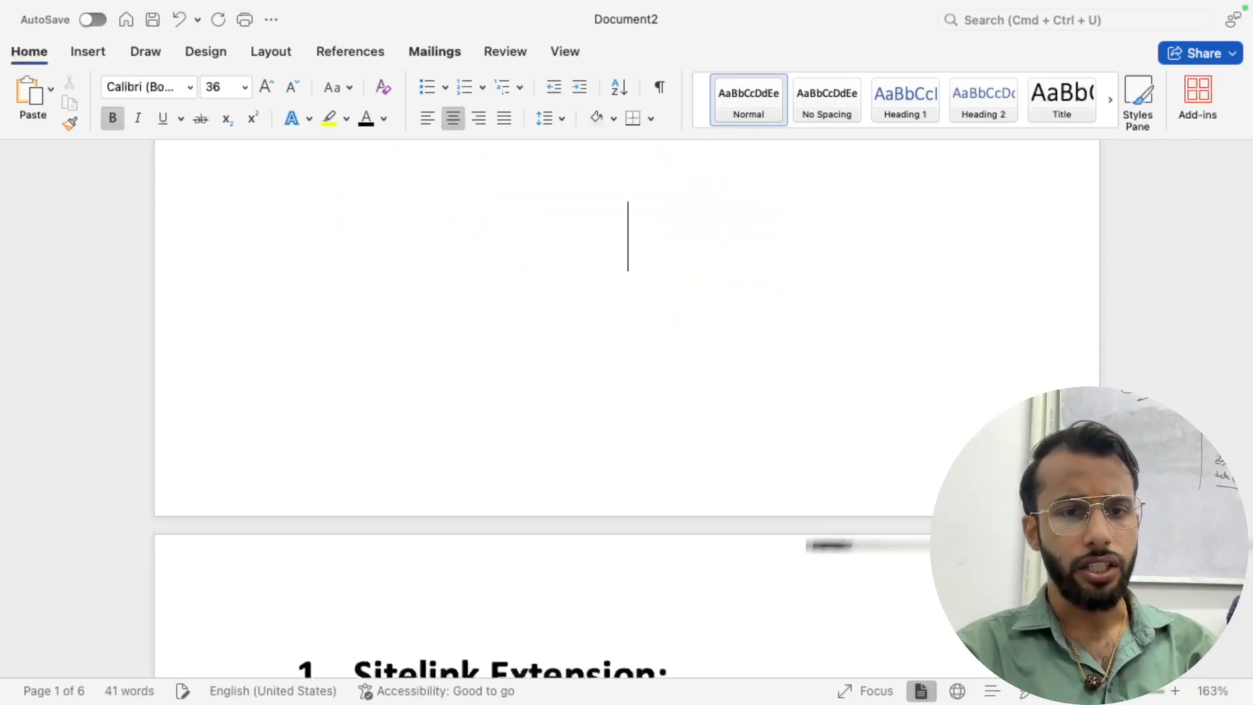
{"action": "scroll", "coordinate": [600, 425], "scroll_direction": "down", "scroll_amount": 5}
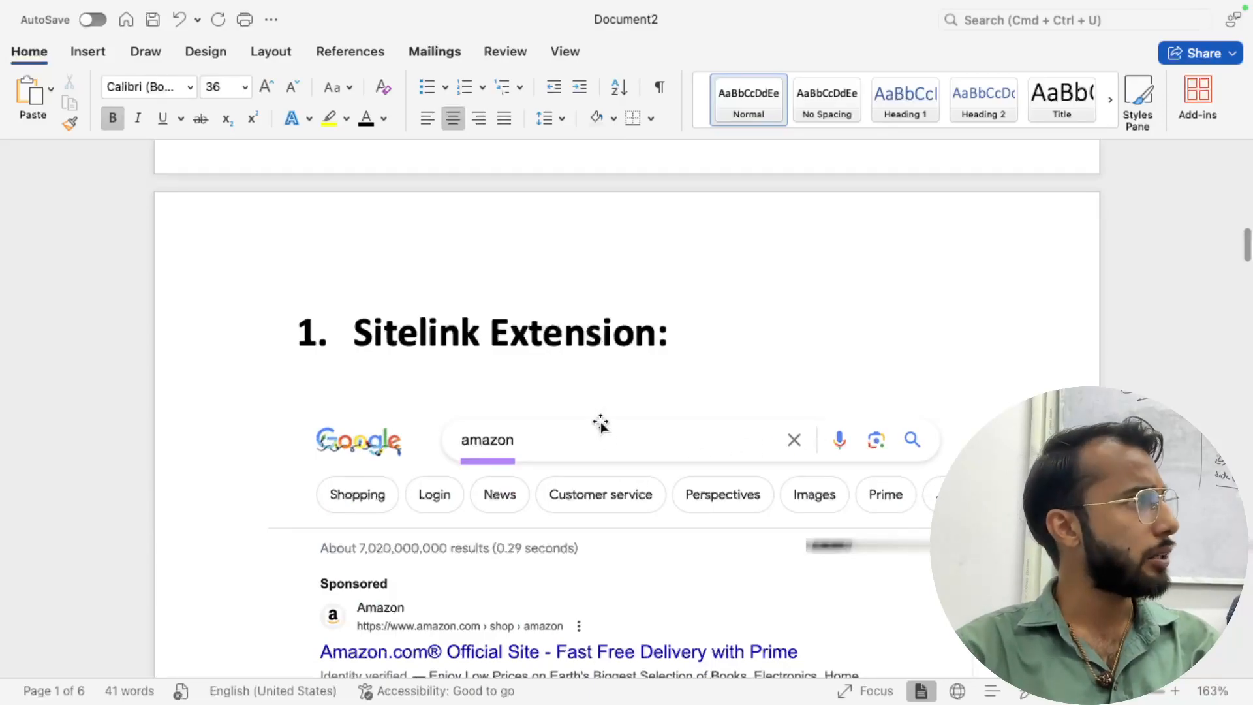
{"action": "scroll", "coordinate": [601, 423], "scroll_direction": "down", "scroll_amount": 2}
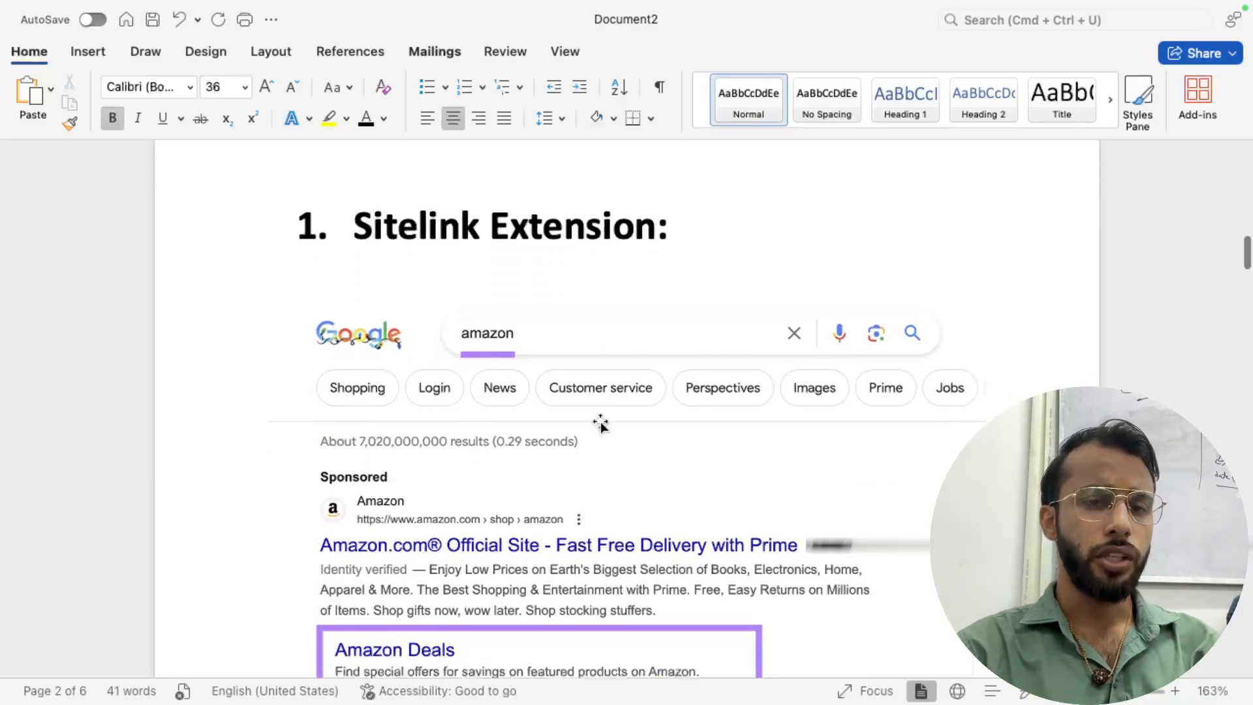
{"action": "scroll", "coordinate": [600, 422], "scroll_direction": "down", "scroll_amount": 1}
{"action": "scroll", "coordinate": [600, 422], "scroll_direction": "down", "scroll_amount": 15}
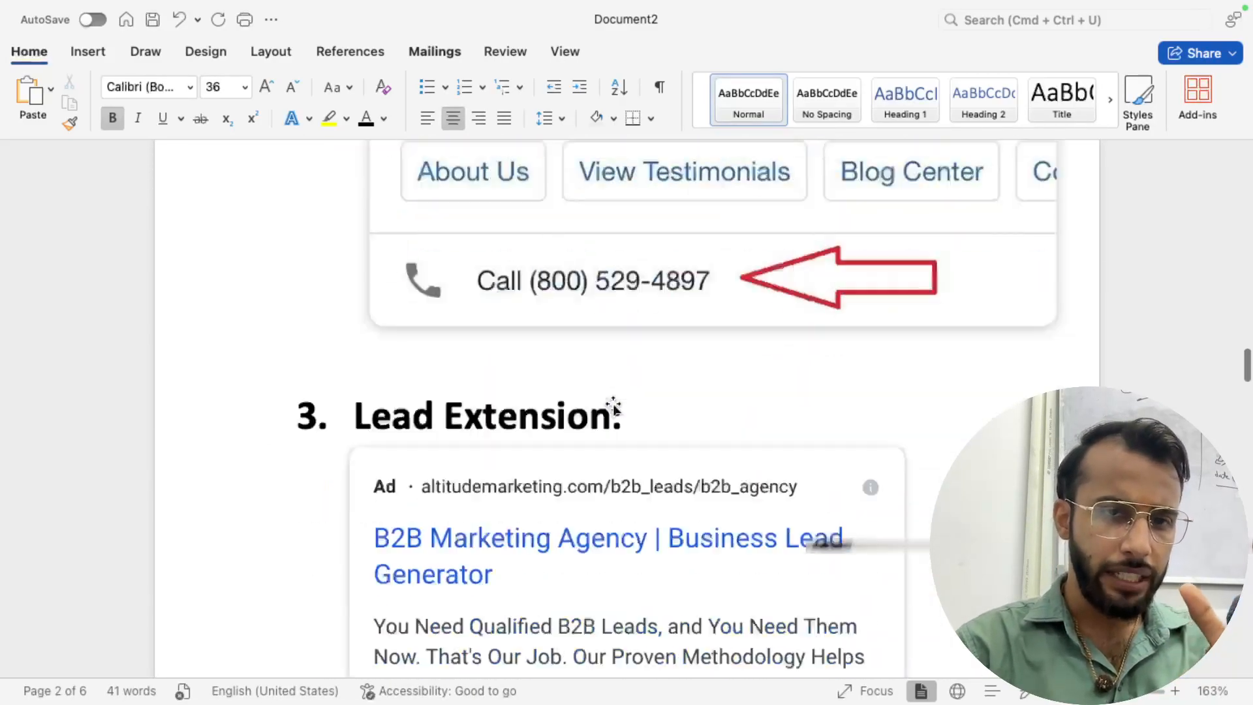
{"action": "scroll", "coordinate": [613, 406], "scroll_direction": "up", "scroll_amount": 18}
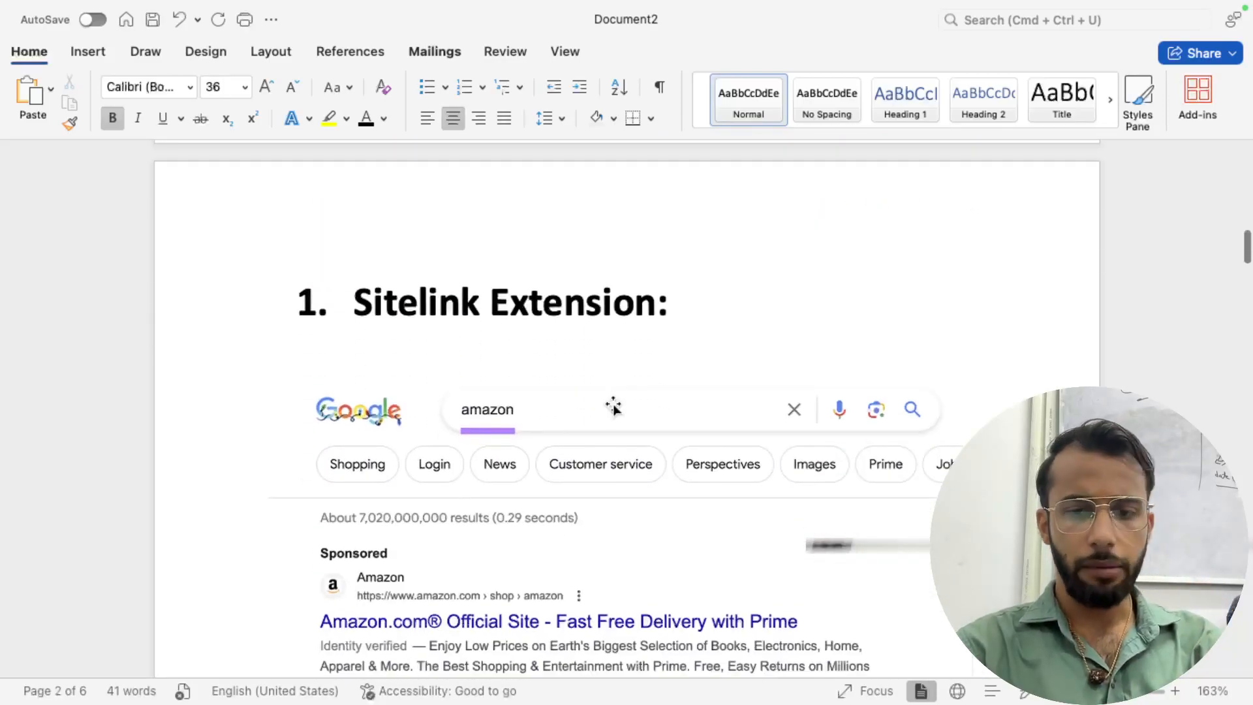
{"action": "scroll", "coordinate": [613, 406], "scroll_direction": "down", "scroll_amount": 5}
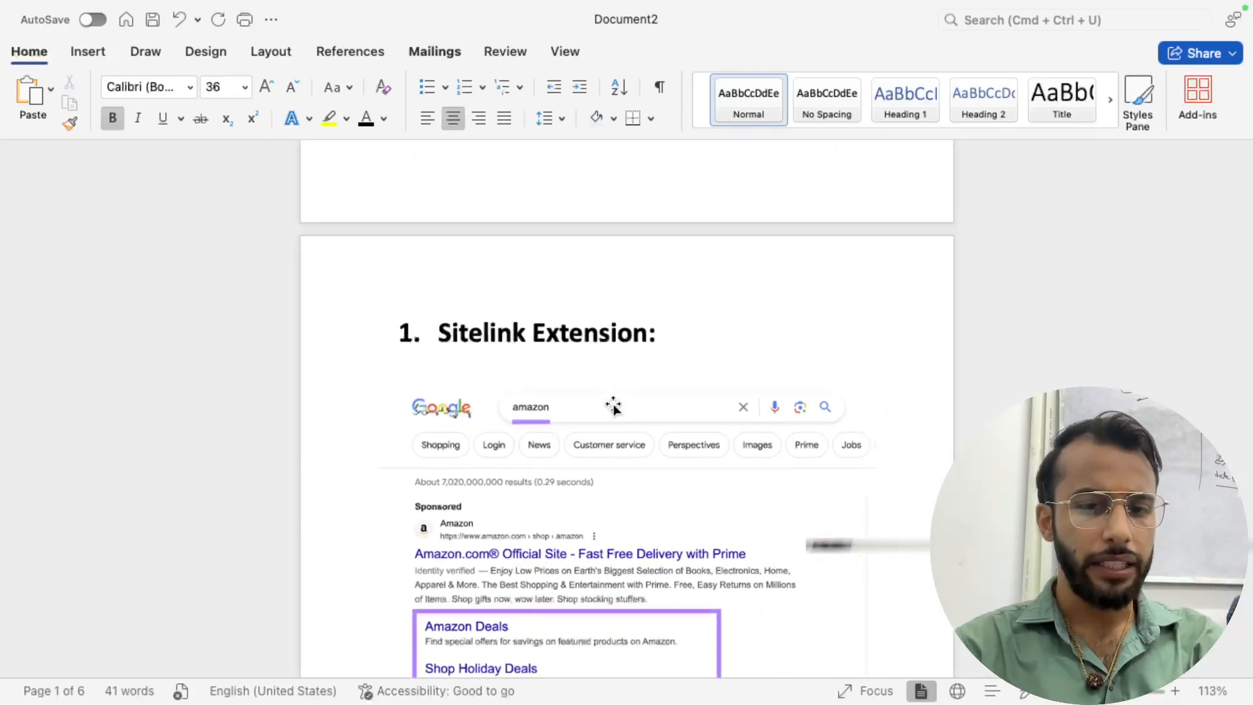
{"action": "key", "text": "super+Tab"}
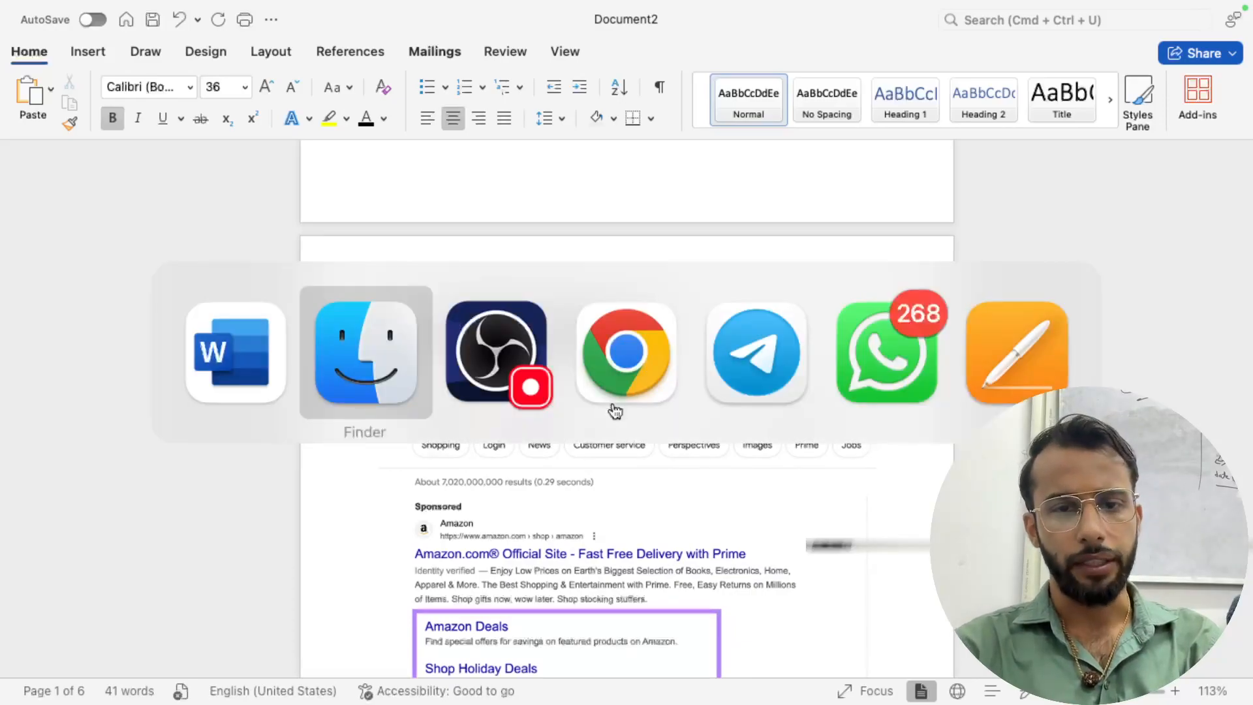
- In Chrome's other profile, load the TEST campaign's Ad groups page in a new tab
{"action": "left_click", "coordinate": [615, 405]}
{"action": "left_click", "coordinate": [1196, 63]}
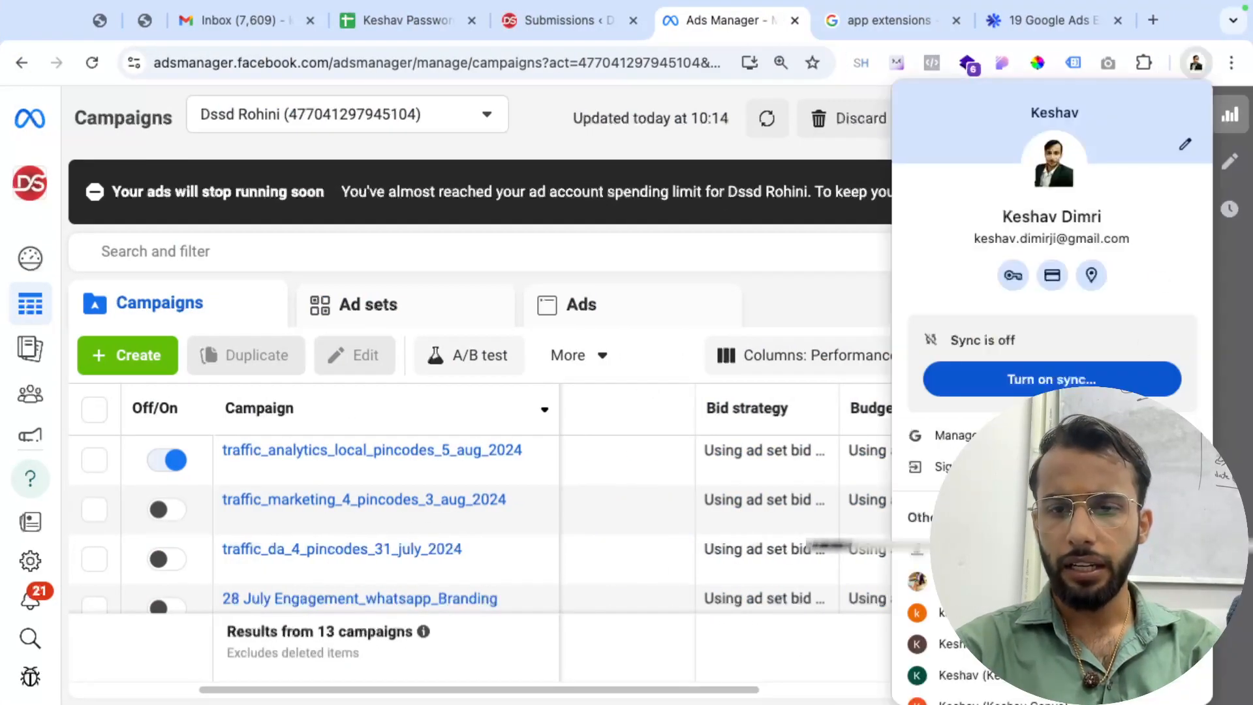
{"action": "scroll", "coordinate": [1032, 552], "scroll_direction": "down", "scroll_amount": 5}
{"action": "left_click", "coordinate": [1031, 449]}
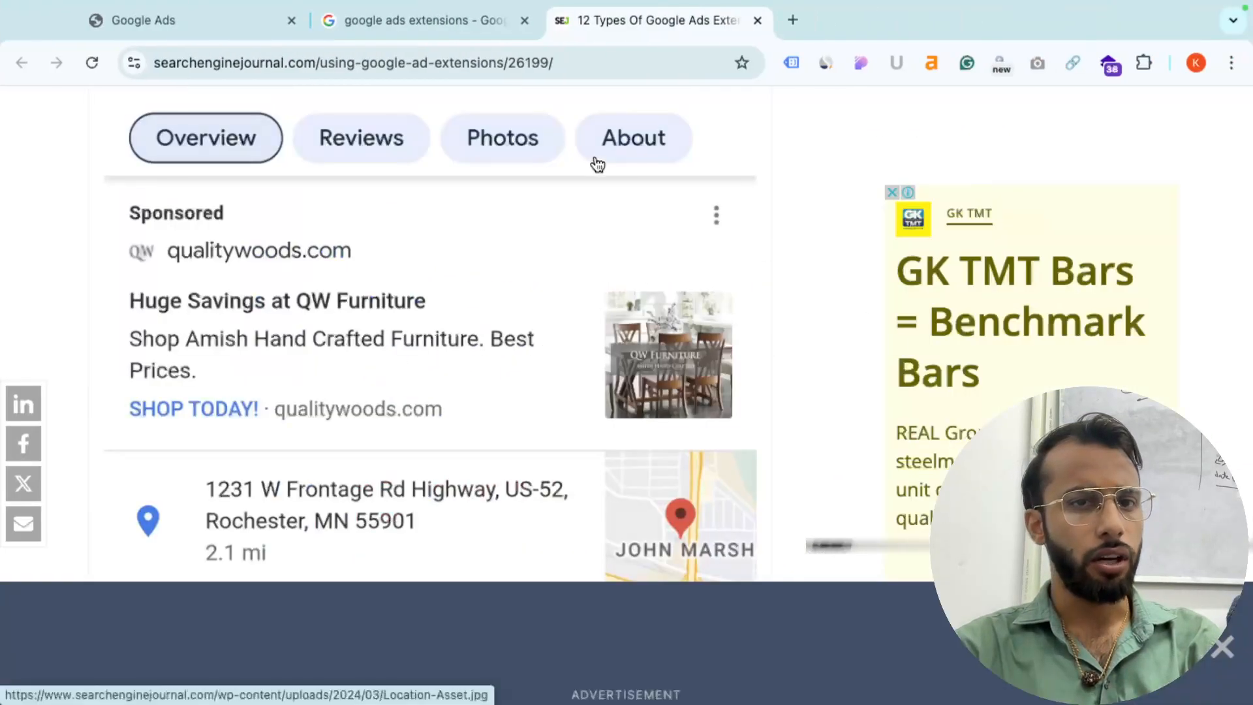
{"action": "left_click", "coordinate": [797, 29]}
{"action": "type", "text": "ads"}
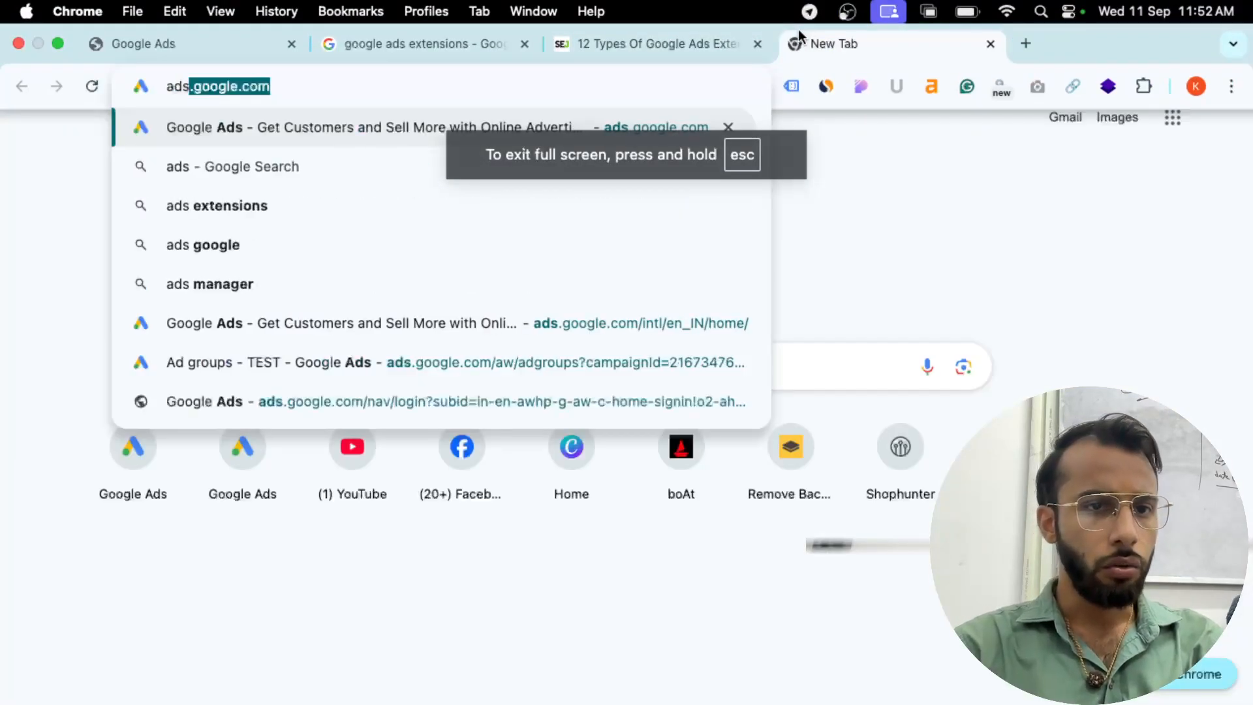
{"action": "key", "text": "Up"}
{"action": "key", "text": "Up"}
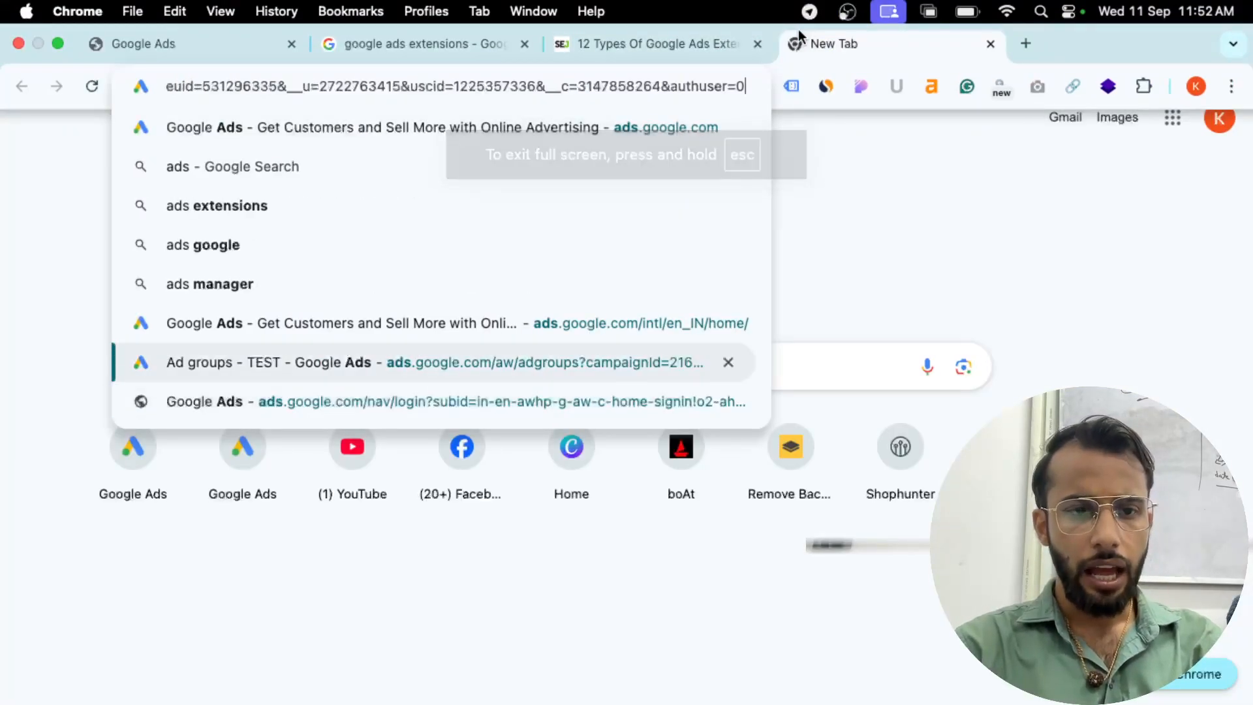
{"action": "key", "text": "Return"}
- Open the Interior Designers spreadsheet on Sheet2 and select the click, impression and CTR estimates
{"action": "left_click", "coordinate": [1026, 44]}
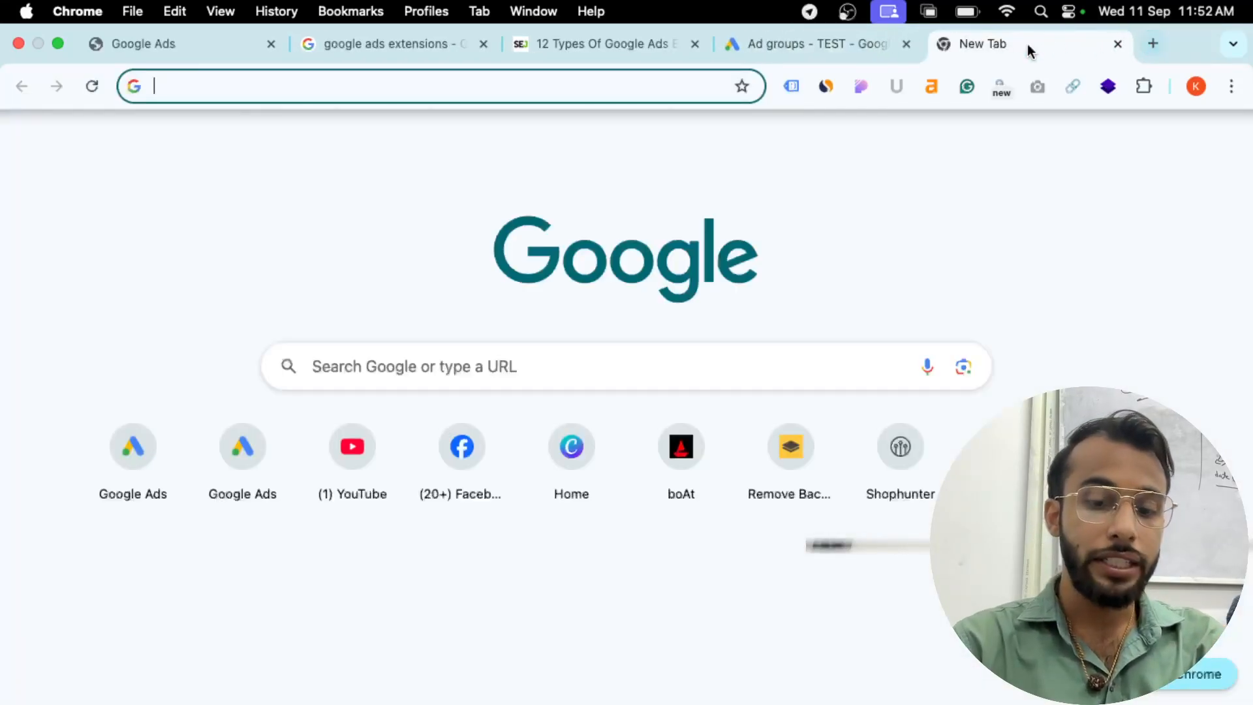
{"action": "type", "text": "inter"}
{"action": "key", "text": "Return"}
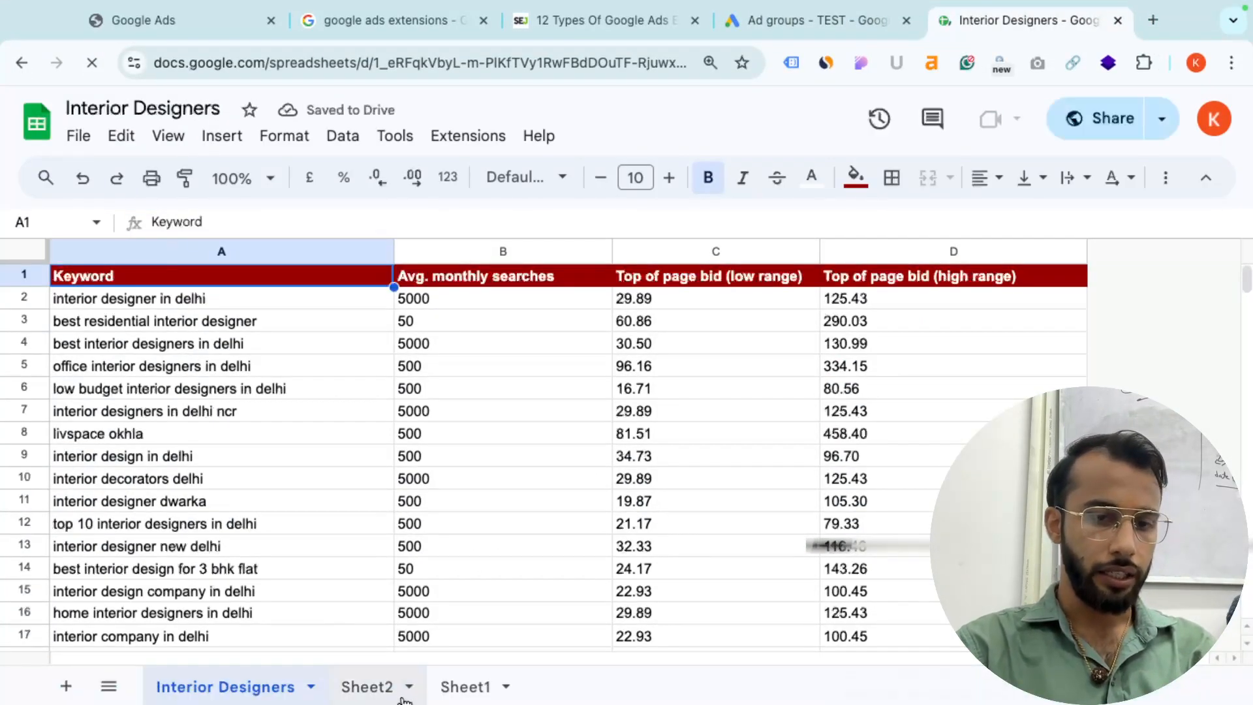
{"action": "left_click", "coordinate": [402, 698]}
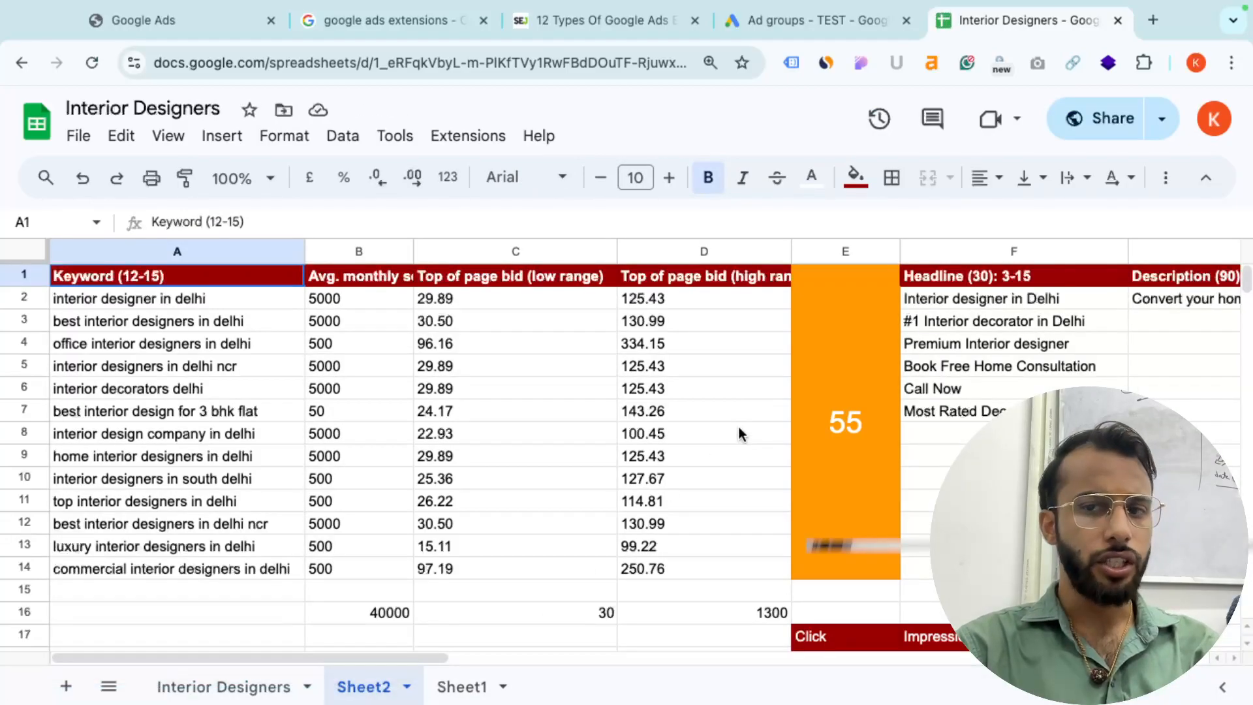
{"action": "scroll", "coordinate": [738, 426], "scroll_direction": "right", "scroll_amount": 3}
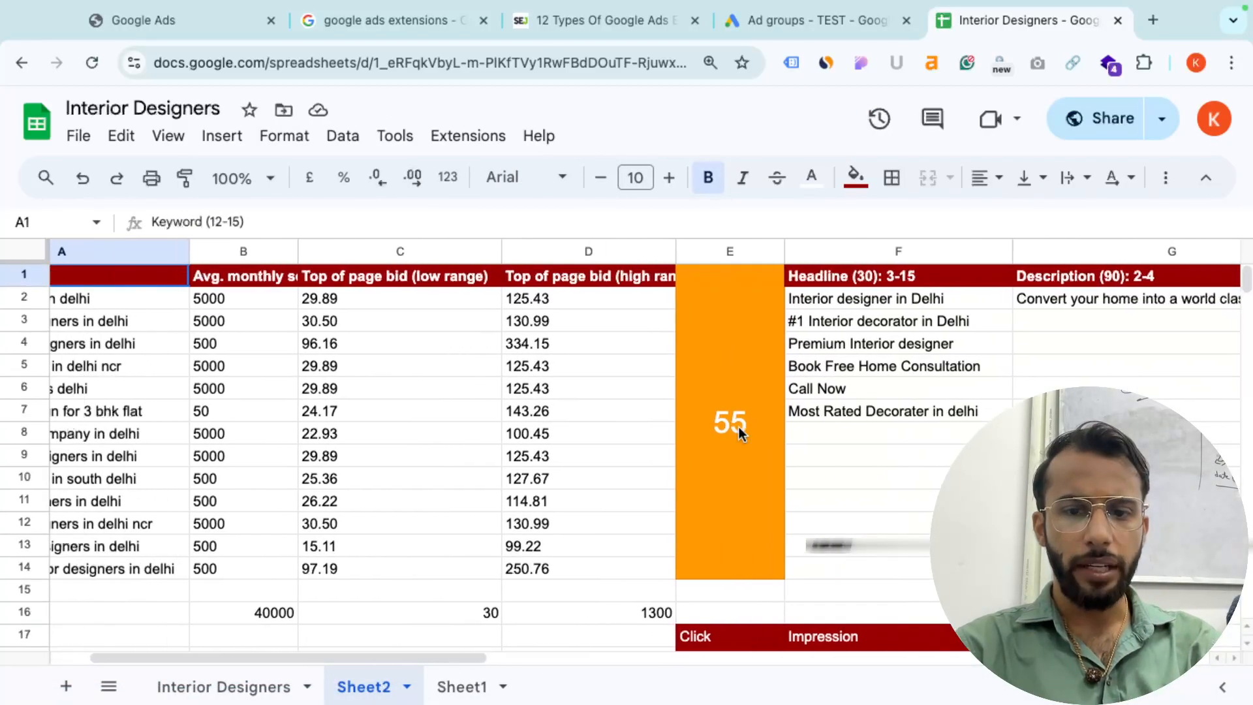
{"action": "scroll", "coordinate": [739, 427], "scroll_direction": "down", "scroll_amount": 4}
{"action": "left_click_drag", "start_coordinate": [599, 320], "coordinate": [901, 566]}
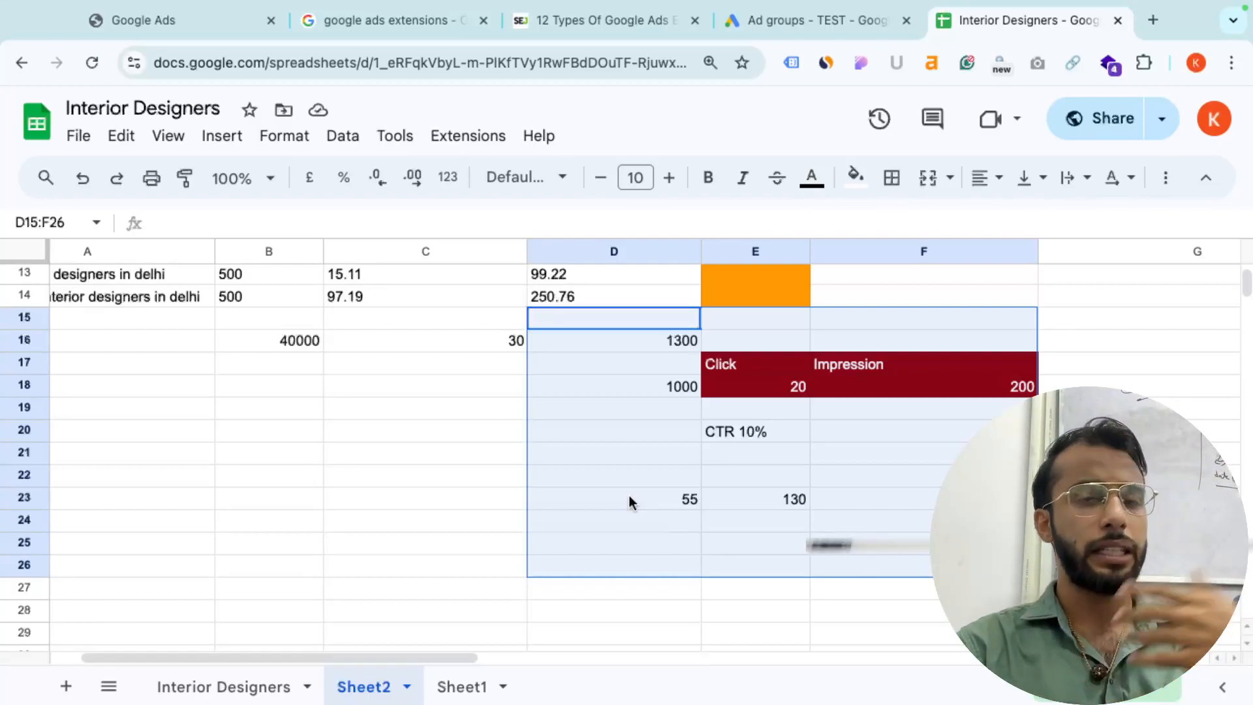
{"action": "left_click", "coordinate": [817, 23]}
- Abandon a new ad group, show ad groups from all campaigns, and dismiss the filters tour
{"action": "scroll", "coordinate": [533, 436], "scroll_direction": "down", "scroll_amount": 2}
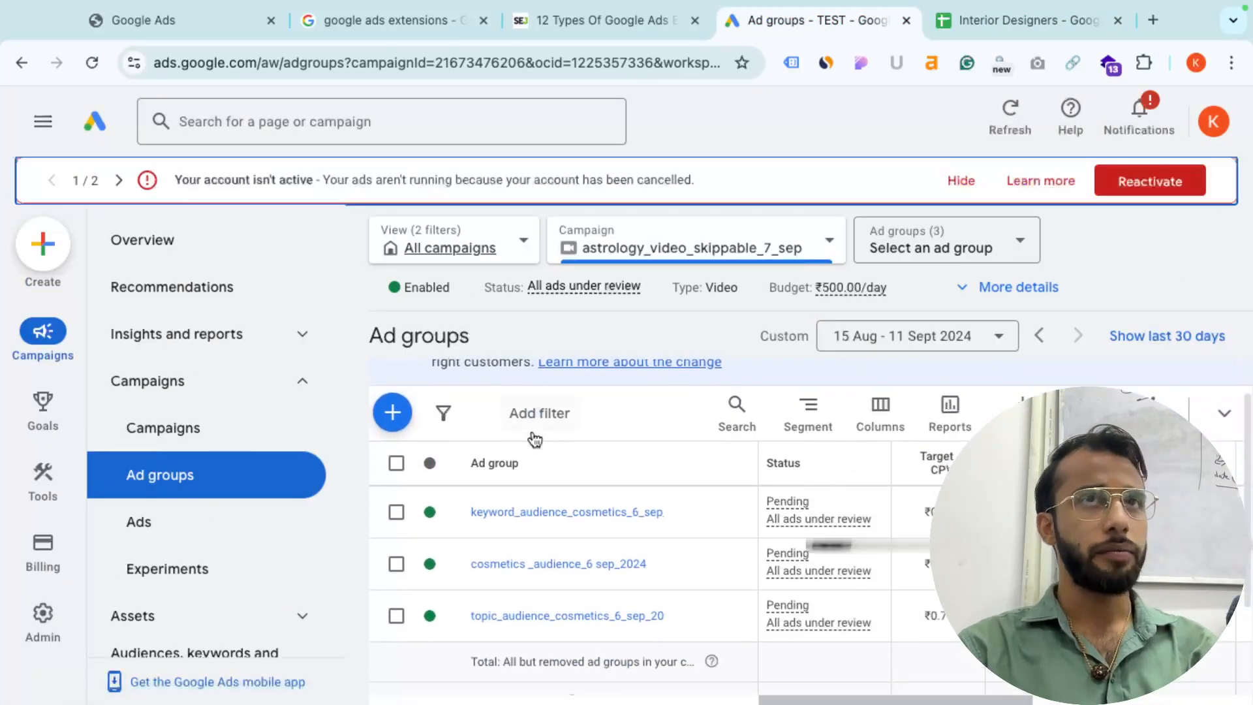
{"action": "left_click", "coordinate": [394, 409]}
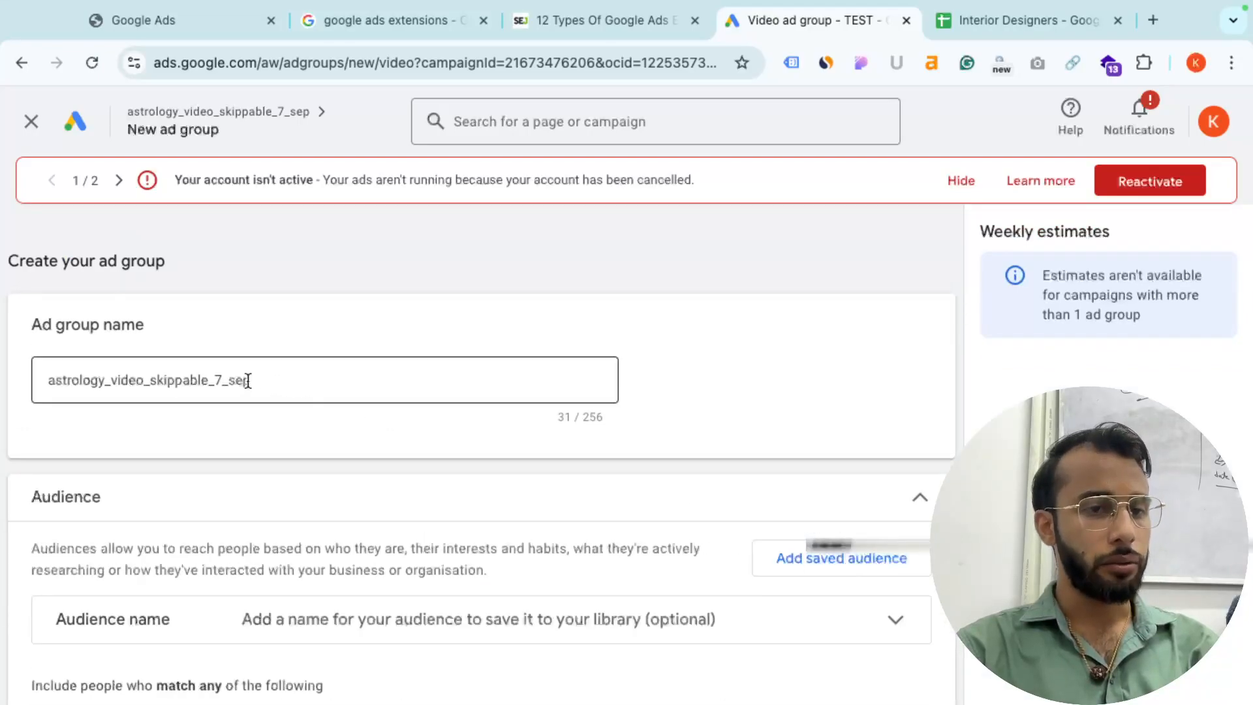
{"action": "left_click", "coordinate": [31, 121]}
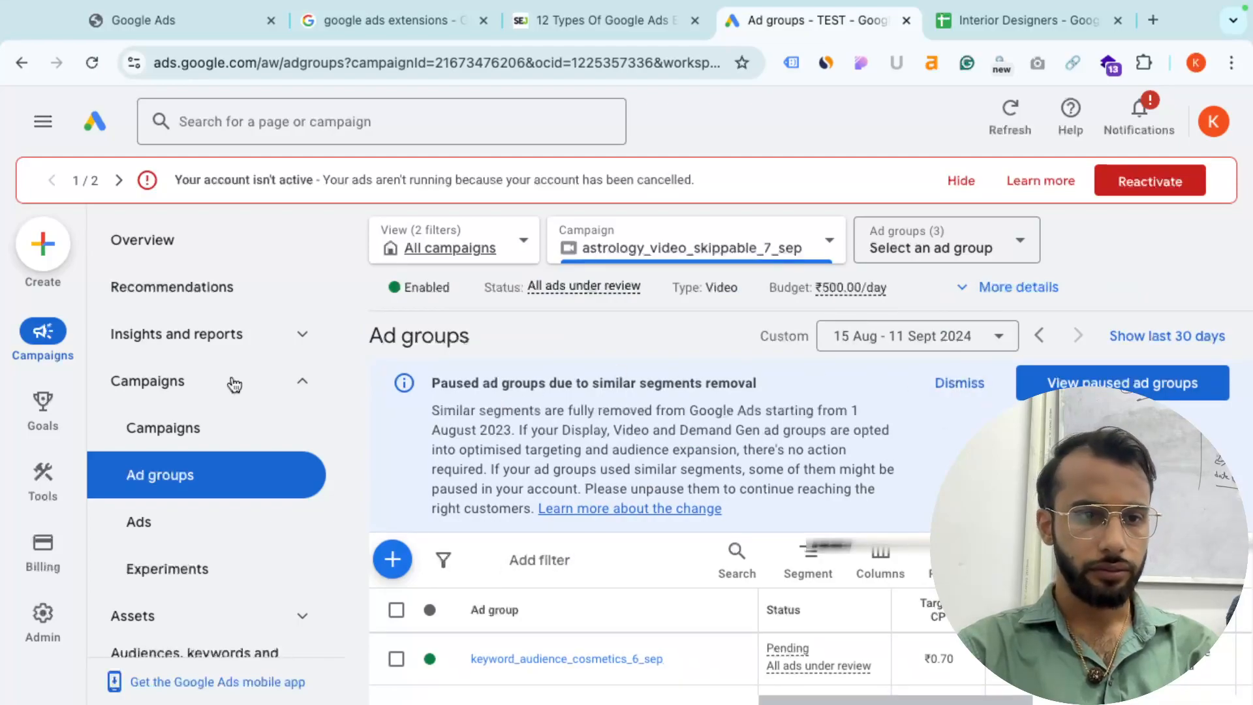
{"action": "left_click", "coordinate": [455, 254]}
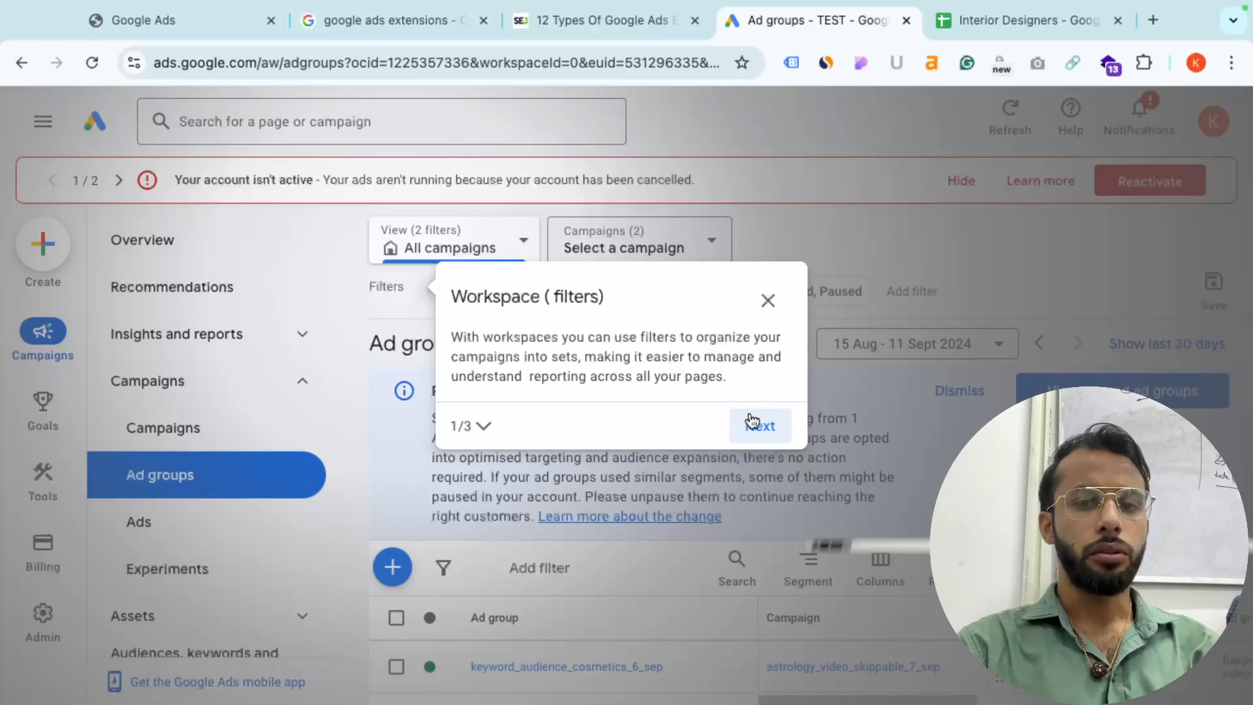
{"action": "left_click", "coordinate": [768, 300]}
{"action": "left_click", "coordinate": [738, 436]}
- Cancel the campaign picker, go to the Campaigns overview and bring up the create options
{"action": "scroll", "coordinate": [602, 496], "scroll_direction": "down", "scroll_amount": 2}
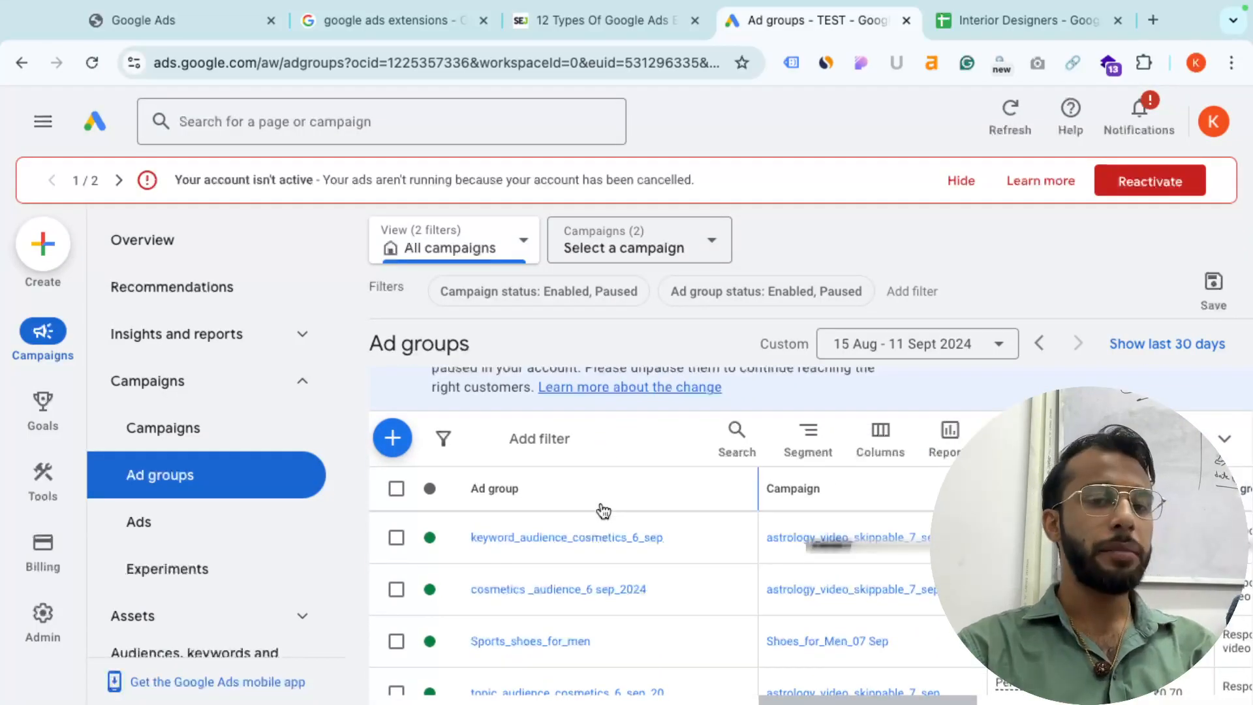
{"action": "left_click", "coordinate": [393, 440]}
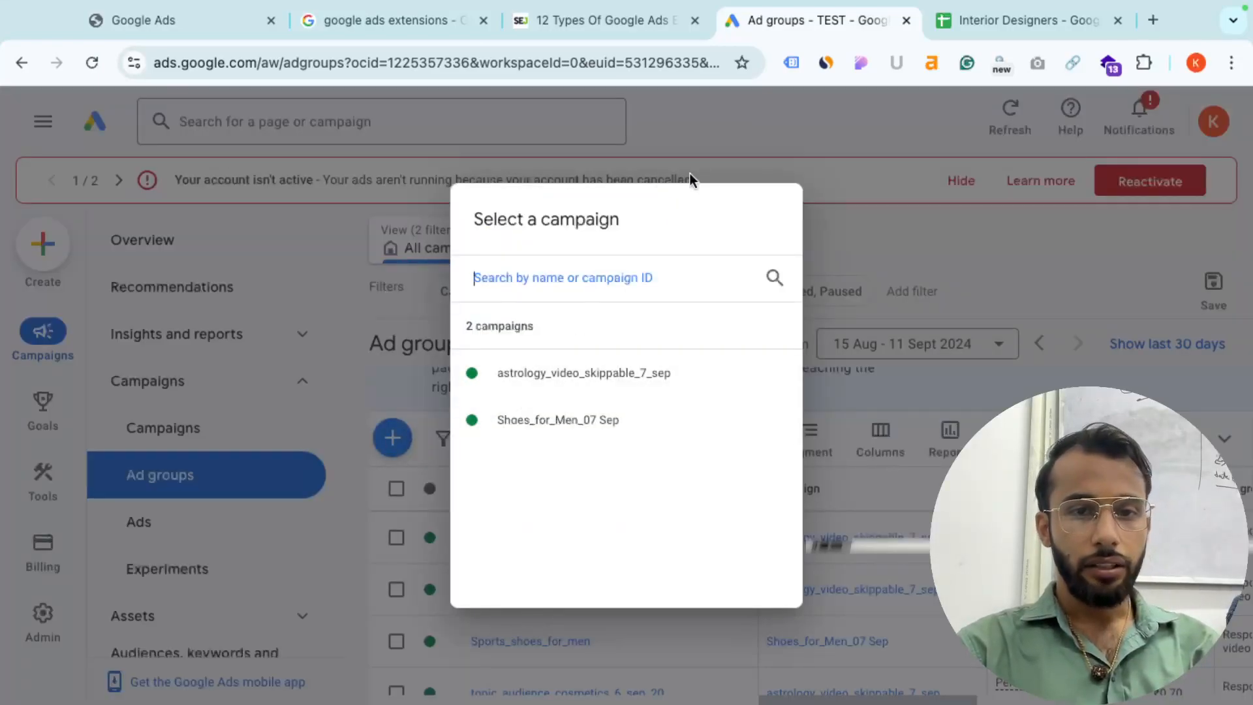
{"action": "left_click", "coordinate": [656, 163]}
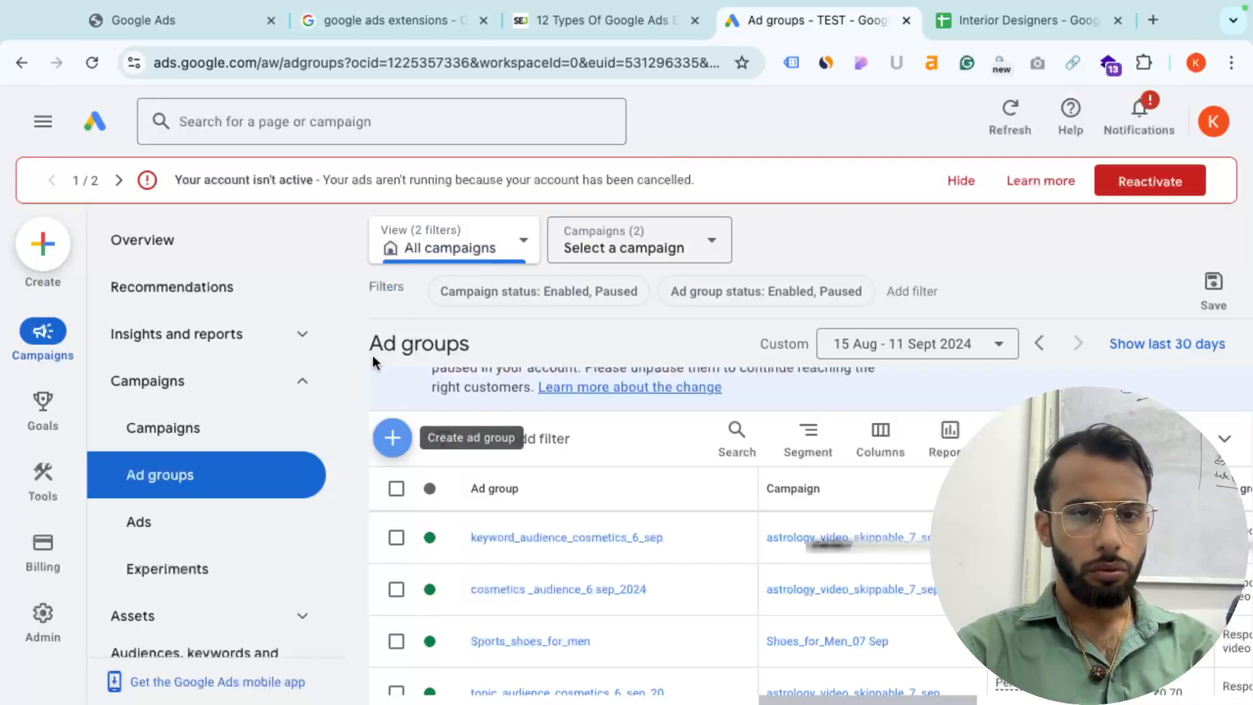
{"action": "left_click", "coordinate": [154, 435]}
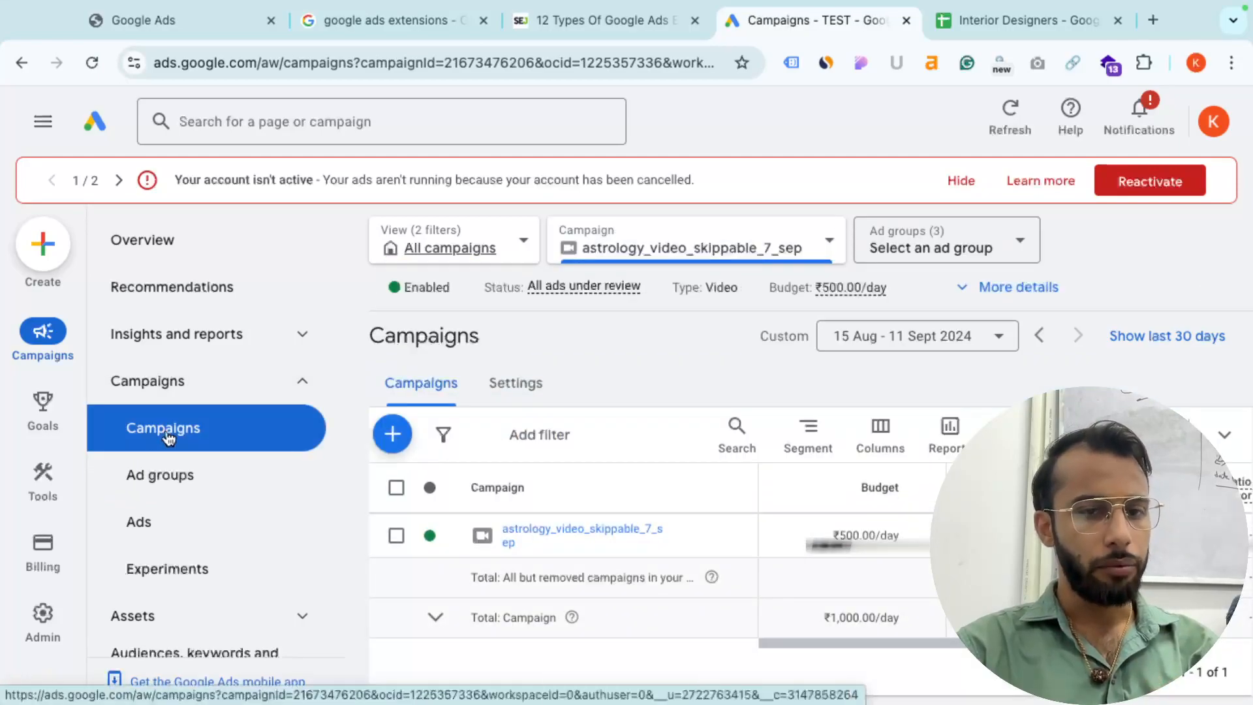
{"action": "left_click", "coordinate": [394, 433]}
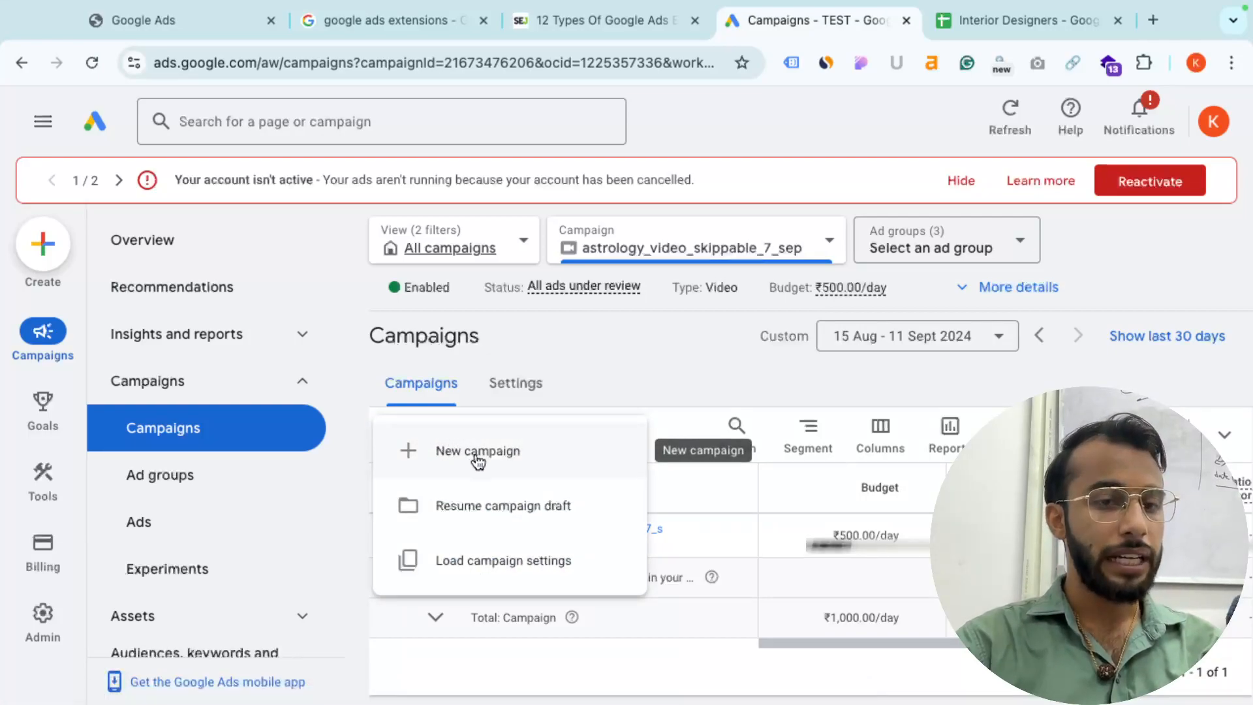
- Choose New campaign with 'Create a campaign without a goal's guidance' and the Search type
{"action": "left_click", "coordinate": [496, 460]}
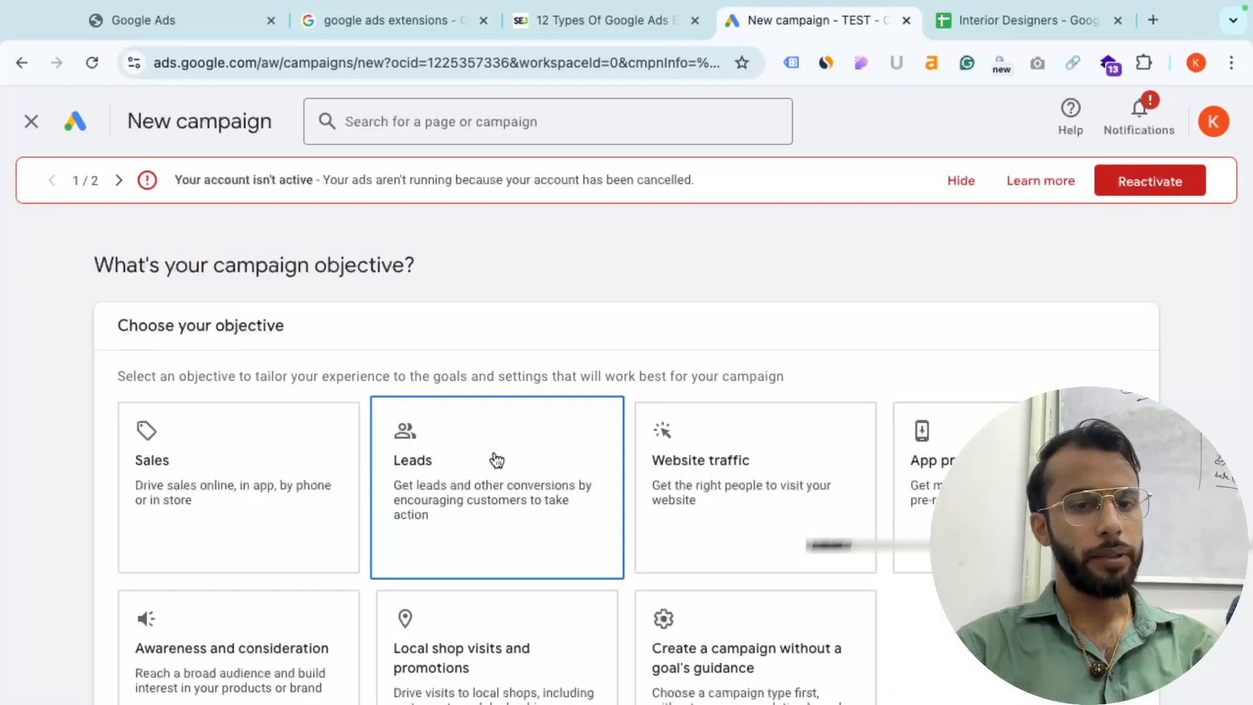
{"action": "left_click_drag", "start_coordinate": [428, 257], "coordinate": [204, 262]}
{"action": "scroll", "coordinate": [406, 440], "scroll_direction": "down", "scroll_amount": 3}
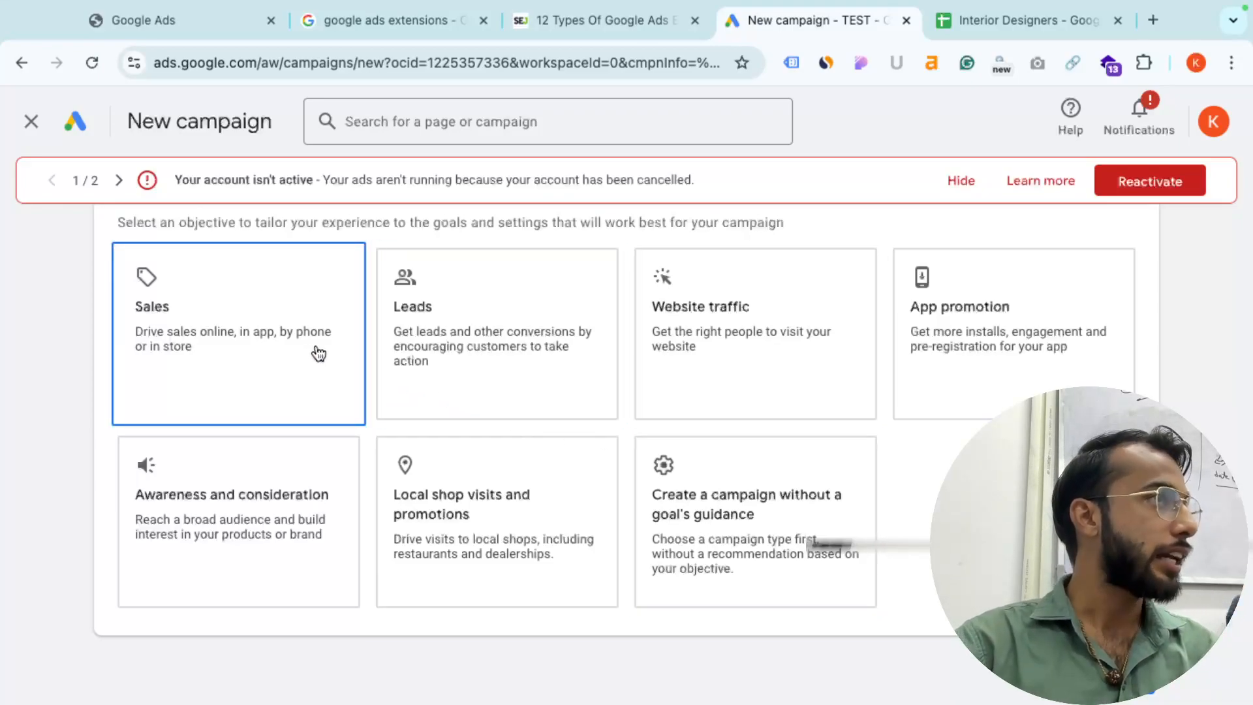
{"action": "left_click", "coordinate": [821, 522]}
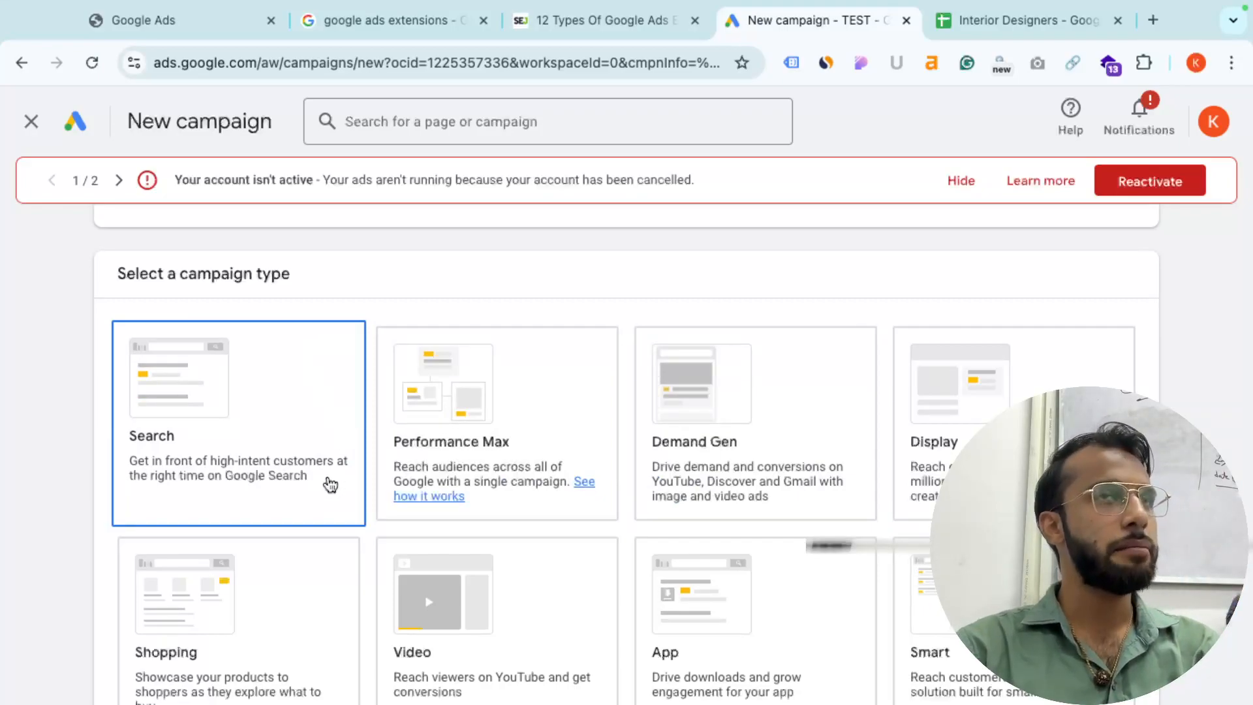
{"action": "left_click", "coordinate": [330, 484]}
{"action": "scroll", "coordinate": [524, 568], "scroll_direction": "down", "scroll_amount": 4}
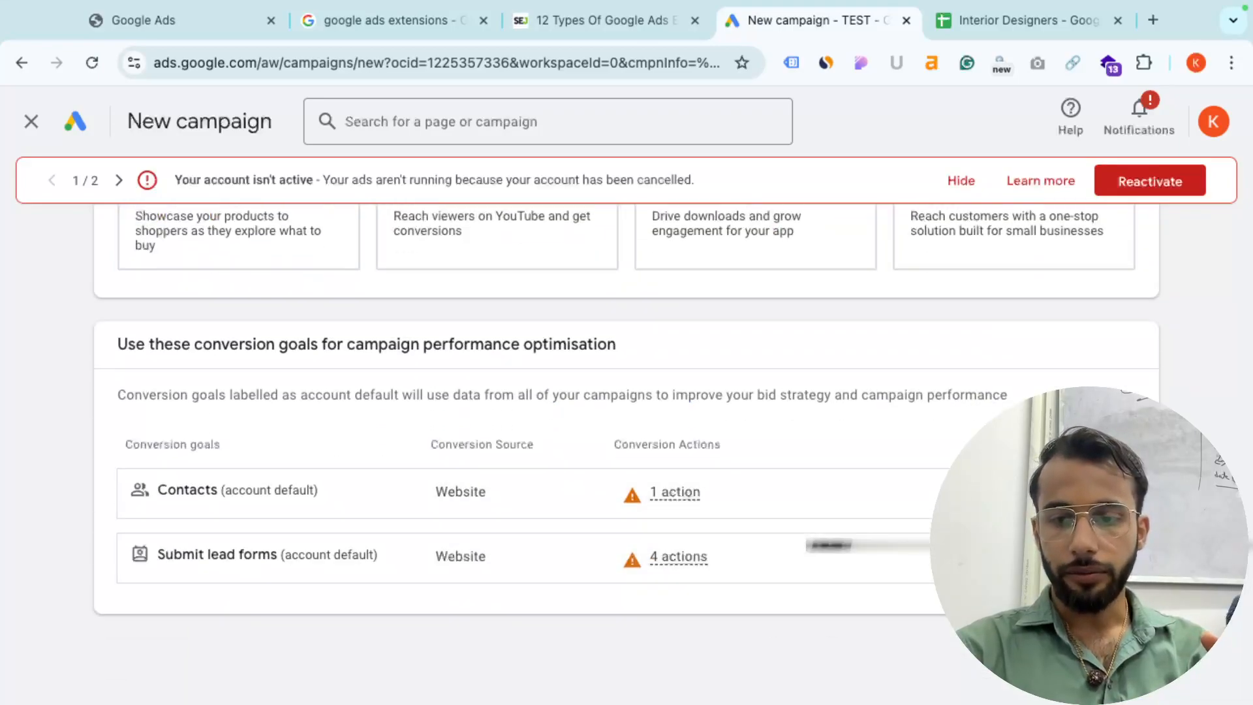
{"action": "scroll", "coordinate": [525, 522], "scroll_direction": "down", "scroll_amount": 3}
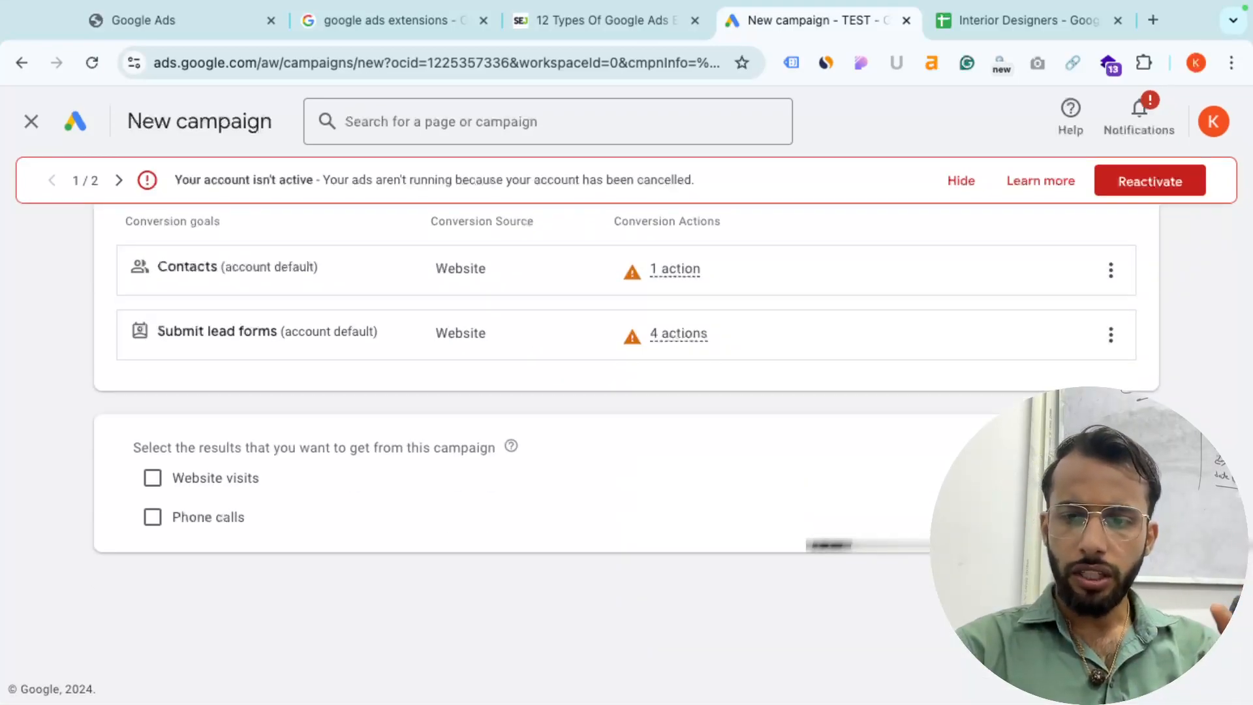
{"action": "scroll", "coordinate": [524, 457], "scroll_direction": "down", "scroll_amount": 3}
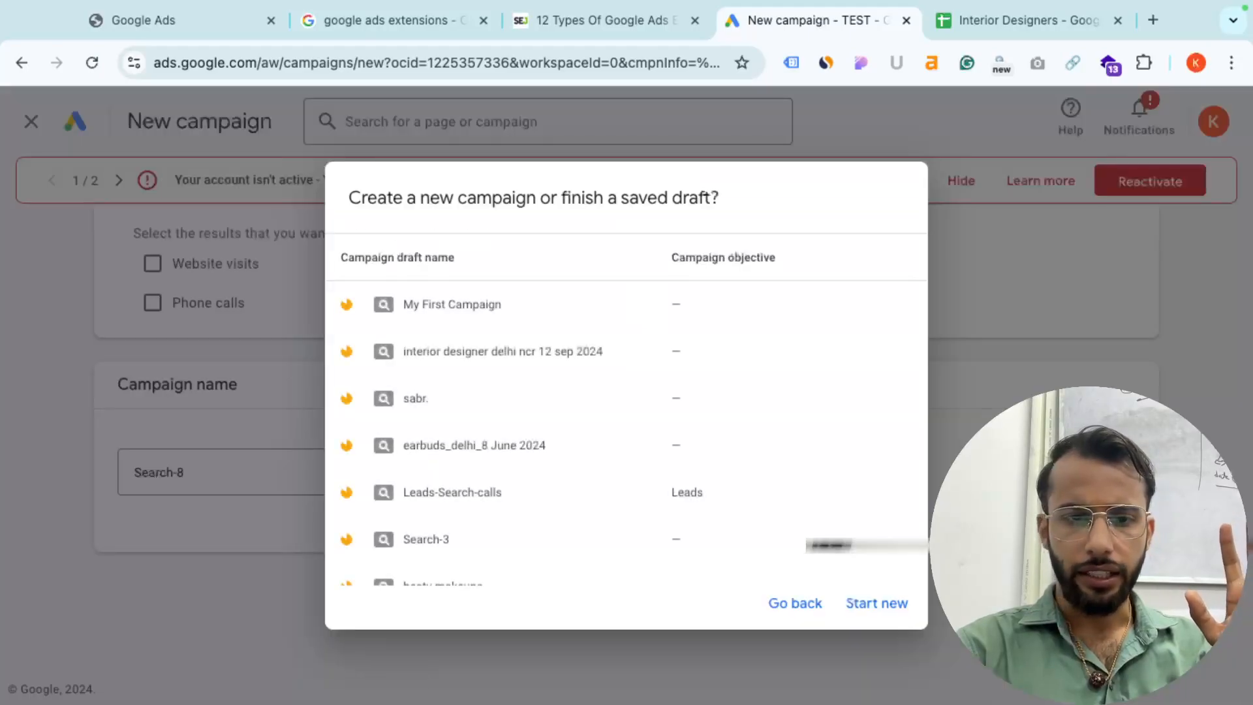
- Start a new campaign instead of a draft and advance to the Keywords and ads step
{"action": "left_click", "coordinate": [855, 614]}
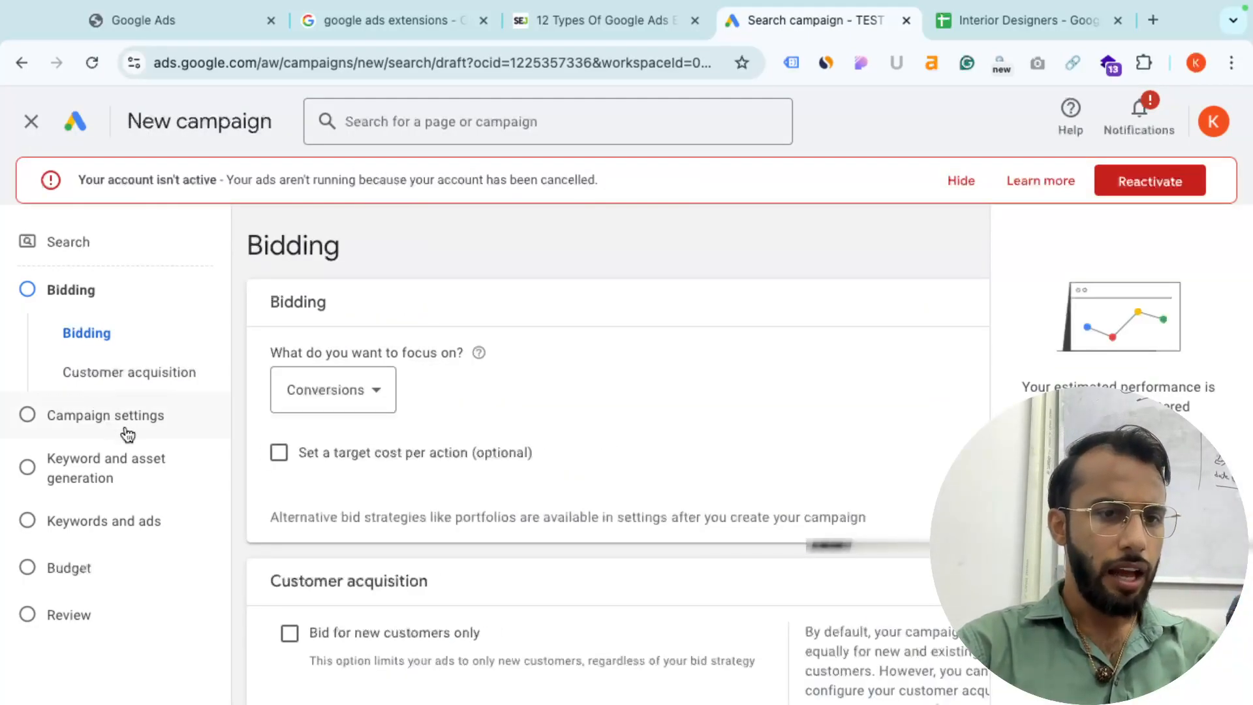
{"action": "left_click", "coordinate": [101, 469]}
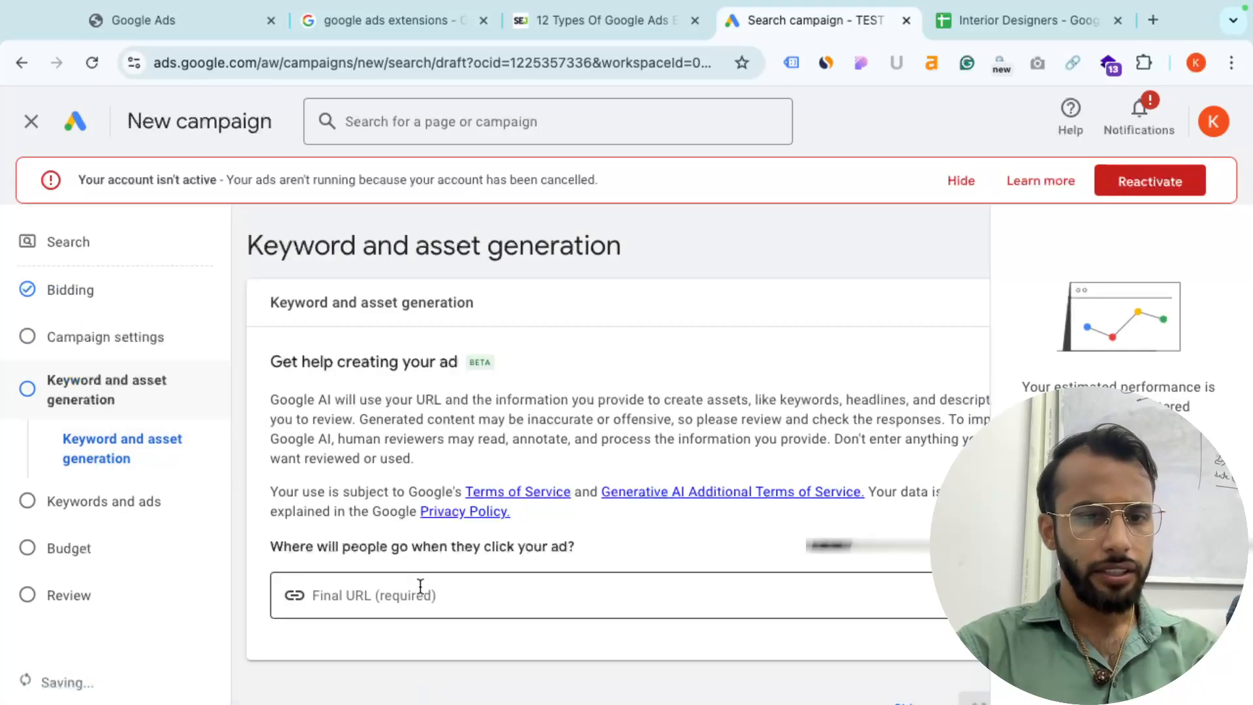
{"action": "left_click", "coordinate": [88, 513]}
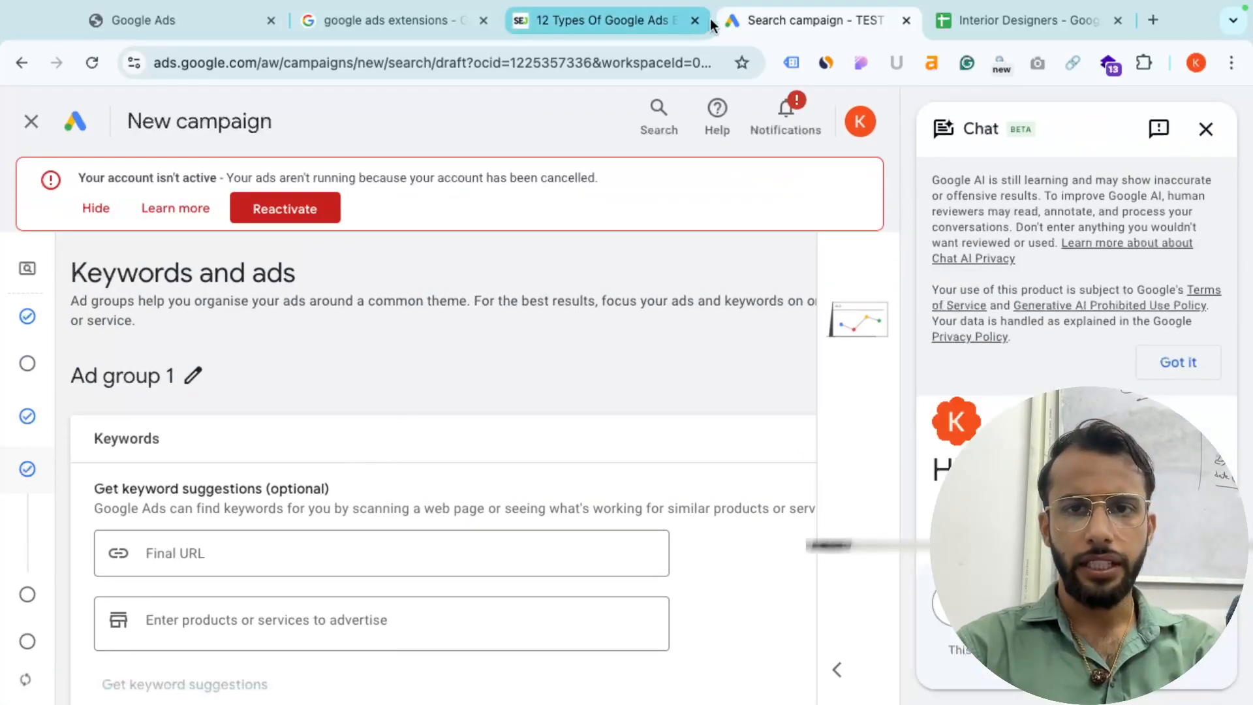
- Copy the 13 keywords from column A of the spreadsheet and paste them into Ad group 1
{"action": "left_click", "coordinate": [975, 25]}
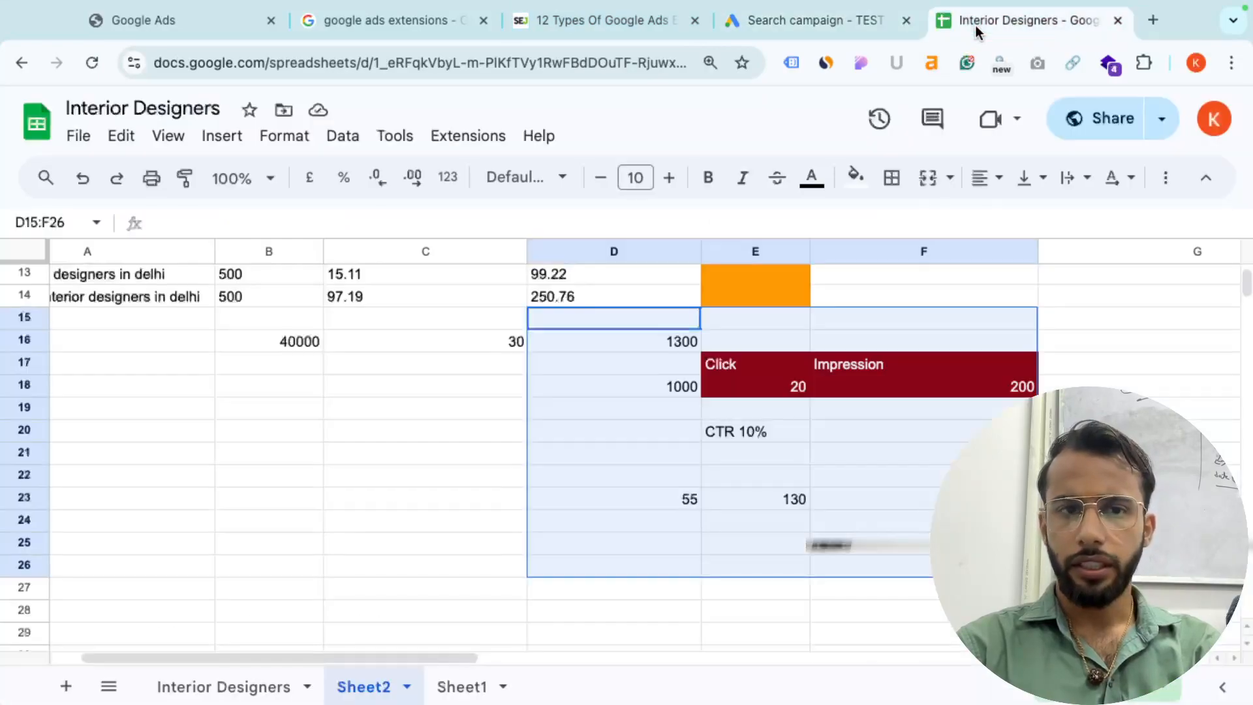
{"action": "scroll", "coordinate": [194, 280], "scroll_direction": "up", "scroll_amount": 5}
{"action": "scroll", "coordinate": [194, 280], "scroll_direction": "left", "scroll_amount": 1}
{"action": "left_click_drag", "start_coordinate": [213, 299], "coordinate": [242, 574]}
{"action": "key", "text": "ctrl+c"}
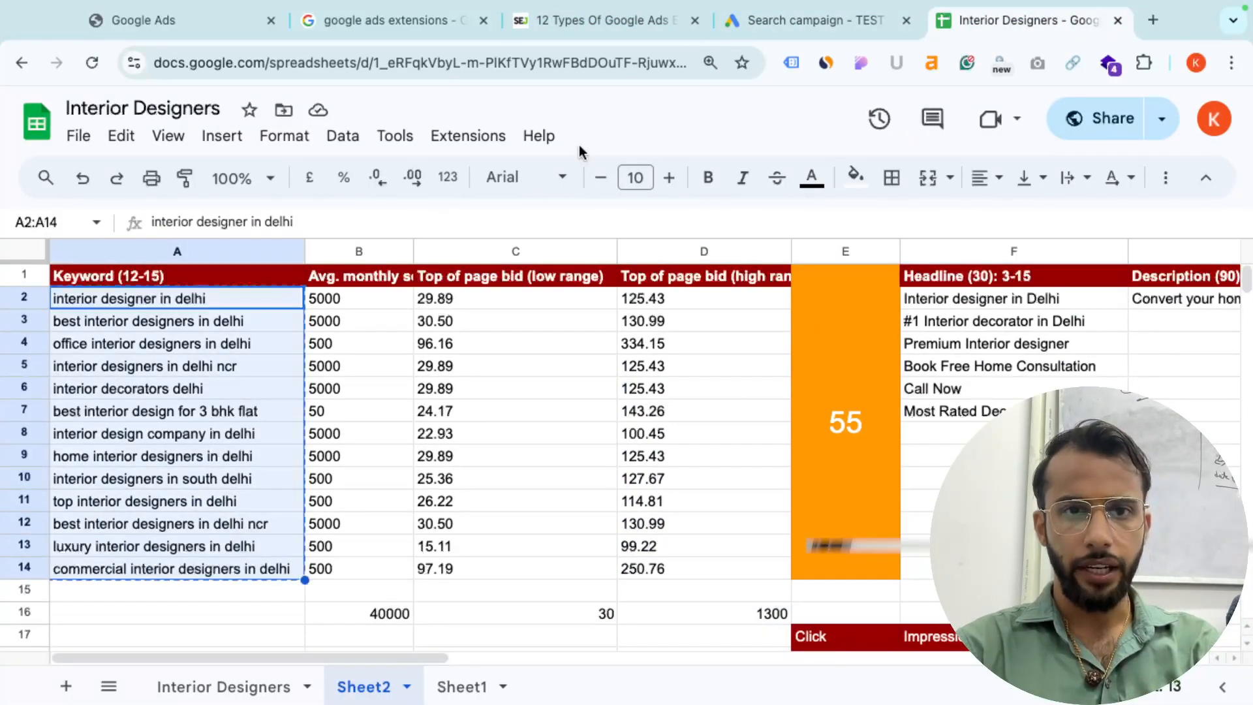
{"action": "left_click", "coordinate": [809, 20]}
{"action": "scroll", "coordinate": [230, 569], "scroll_direction": "down", "scroll_amount": 5}
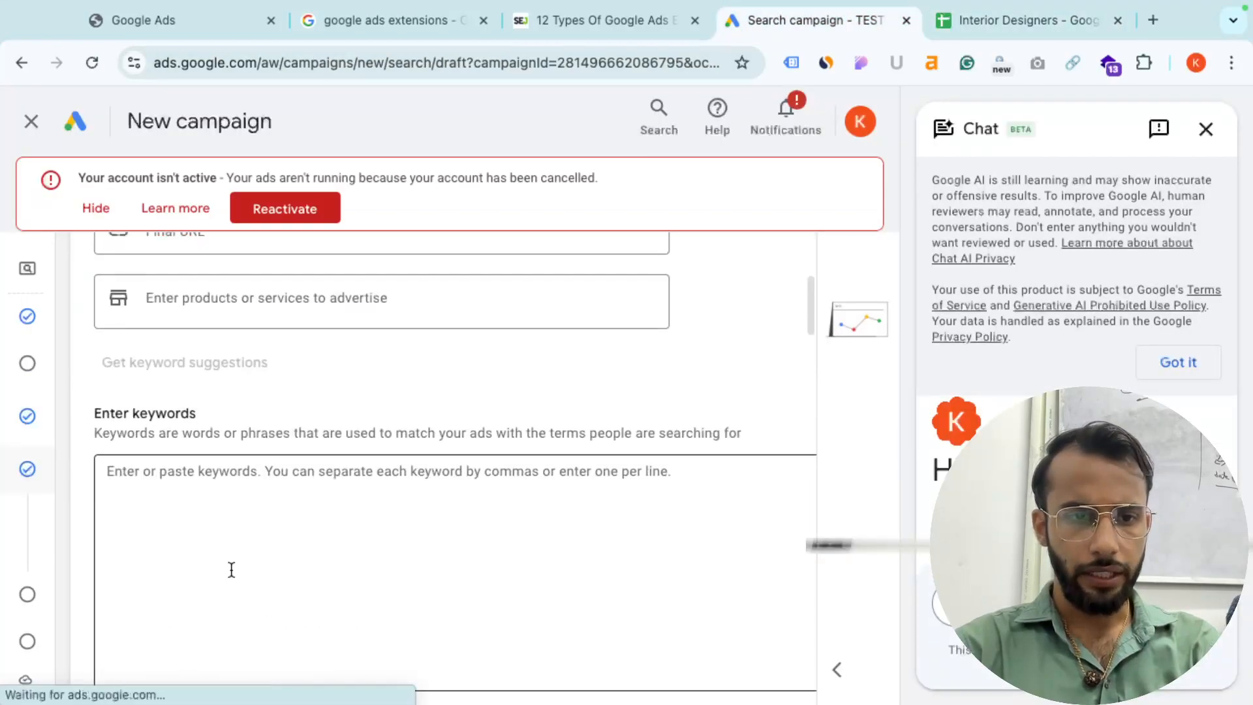
{"action": "left_click", "coordinate": [255, 512]}
{"action": "key", "text": "ctrl+v"}
{"action": "scroll", "coordinate": [437, 369], "scroll_direction": "down", "scroll_amount": 3}
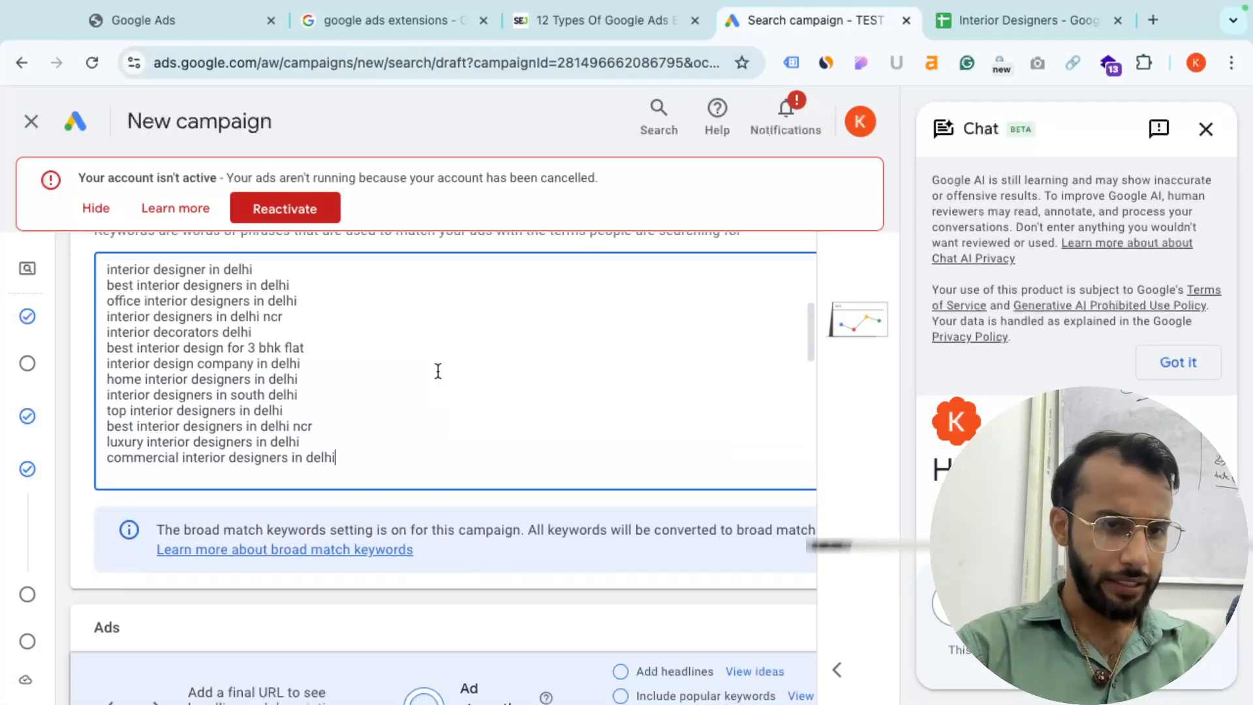
{"action": "scroll", "coordinate": [437, 369], "scroll_direction": "down", "scroll_amount": 5}
{"action": "left_click", "coordinate": [276, 421]}
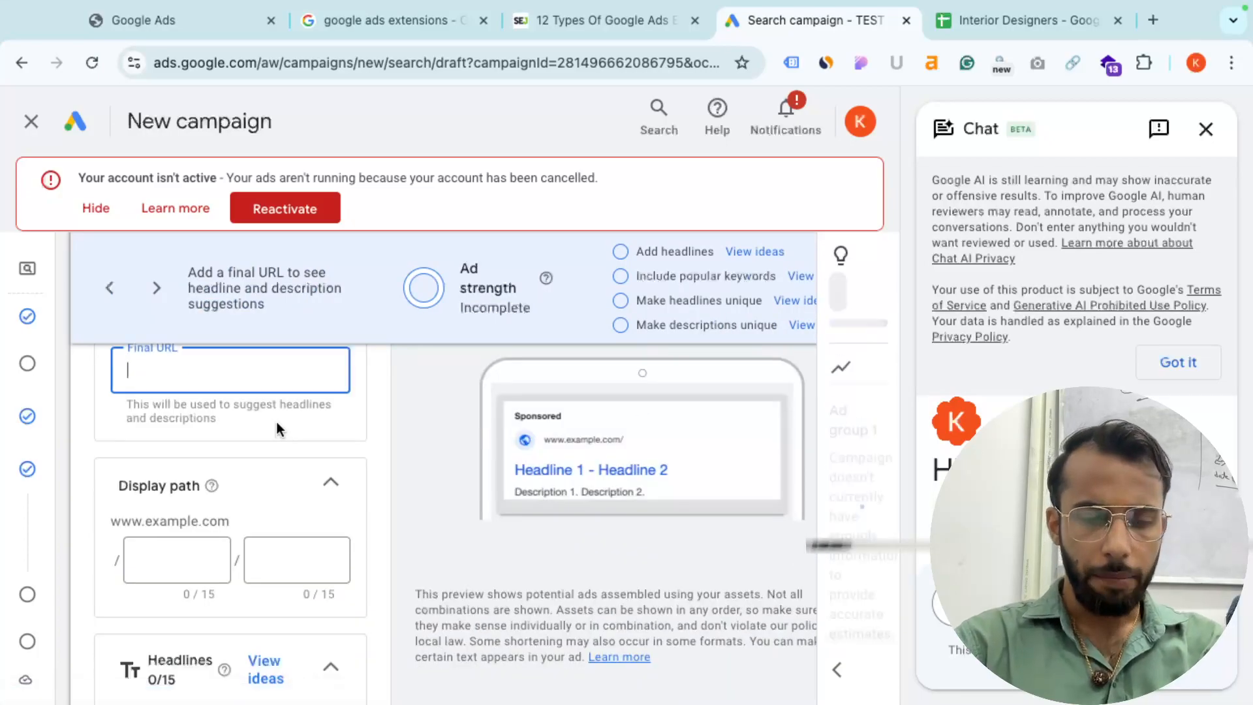
{"action": "left_click", "coordinate": [1154, 42]}
- Search Google for 'interior designer in delhi' and open the top sponsored advertiser's site
{"action": "type", "text": "inter"}
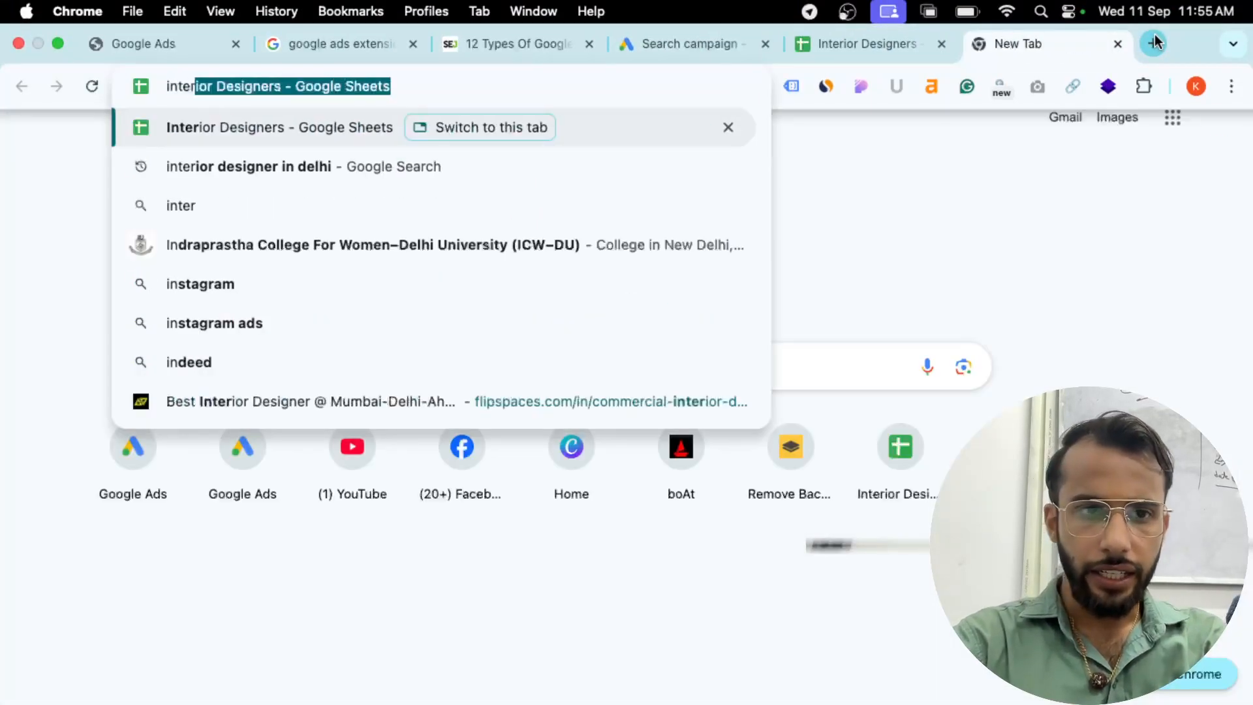
{"action": "type", "text": "ior desi"}
{"action": "key", "text": "Return"}
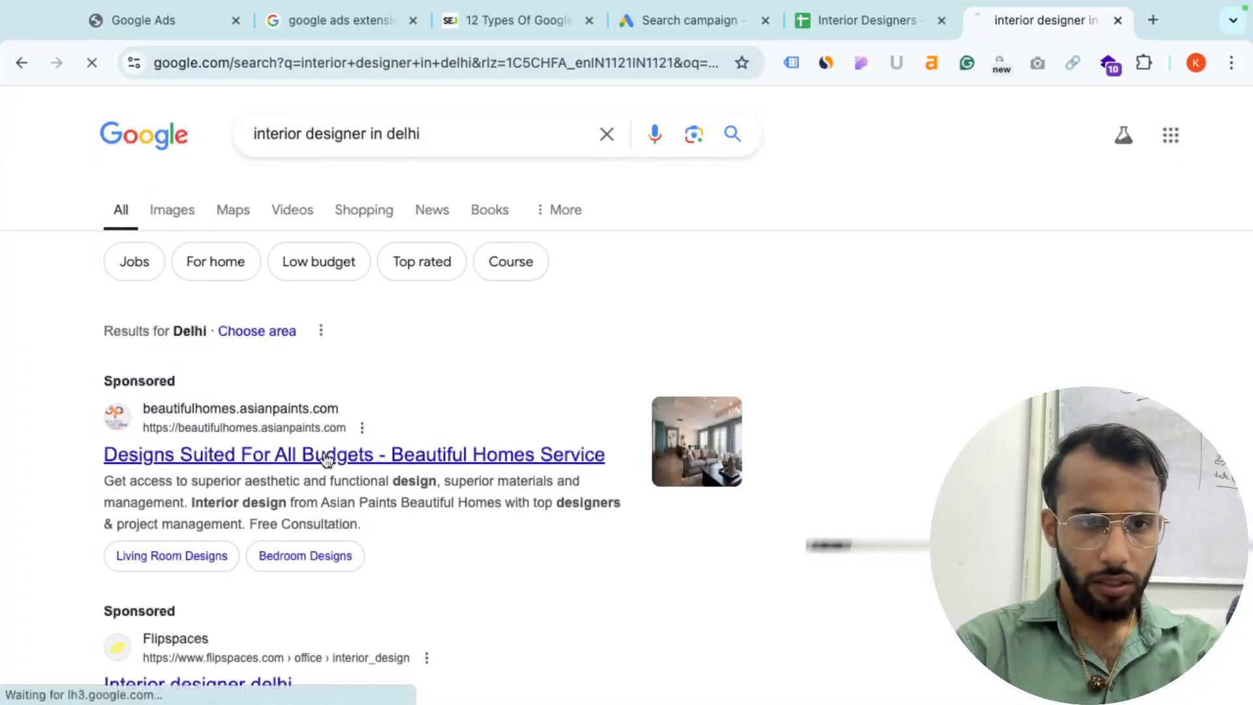
{"action": "left_click", "coordinate": [326, 459]}
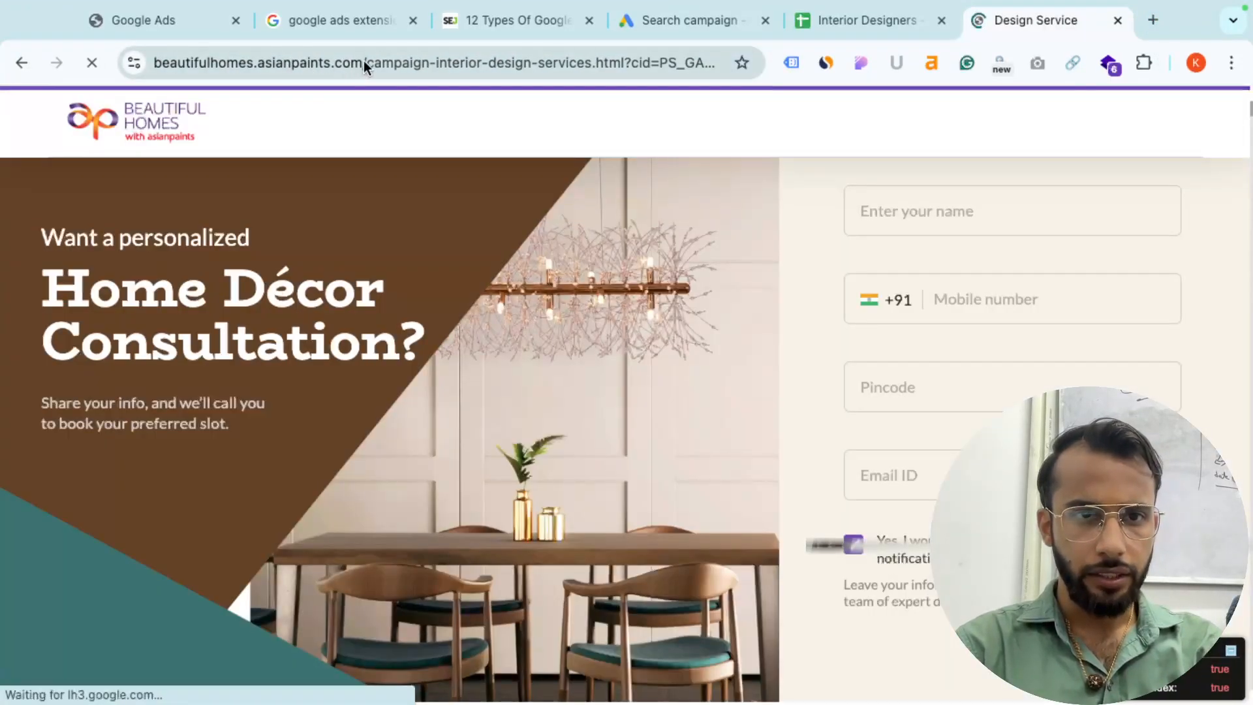
- Copy the campaign-interior-design-services.html page address and paste it as the ad's final URL
{"action": "left_click_drag", "start_coordinate": [367, 64], "coordinate": [2, 88]}
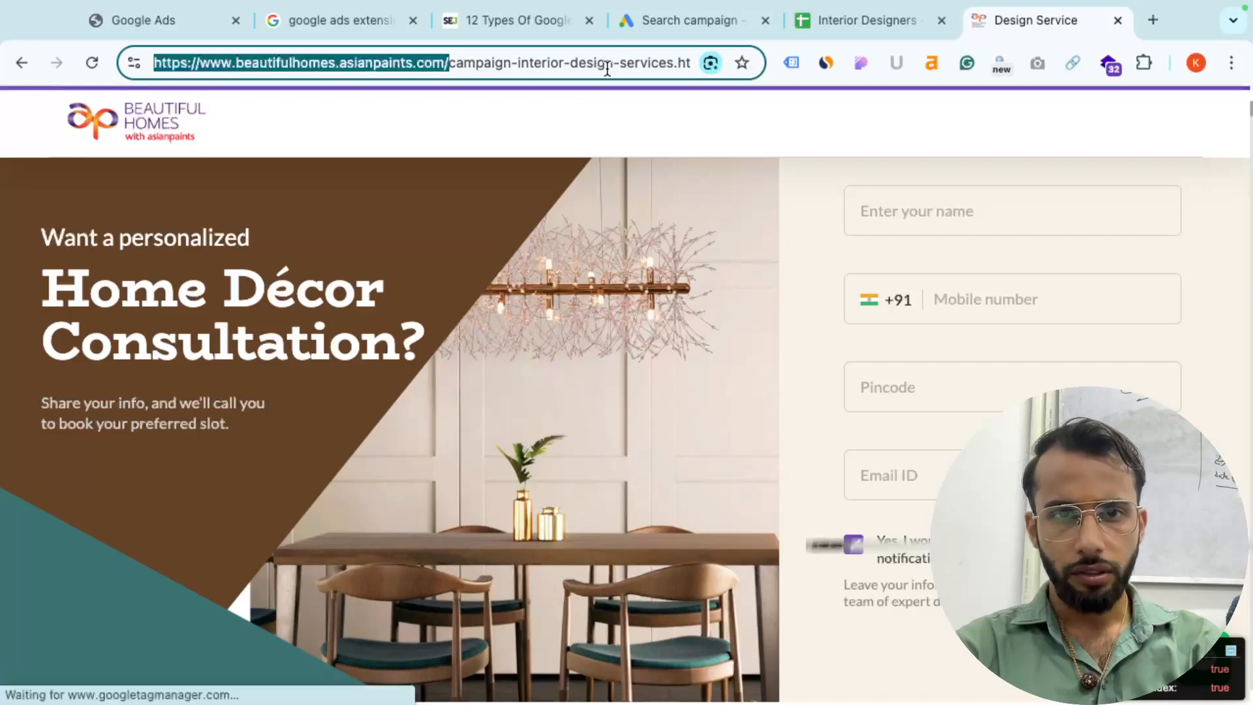
{"action": "left_click", "coordinate": [661, 64]}
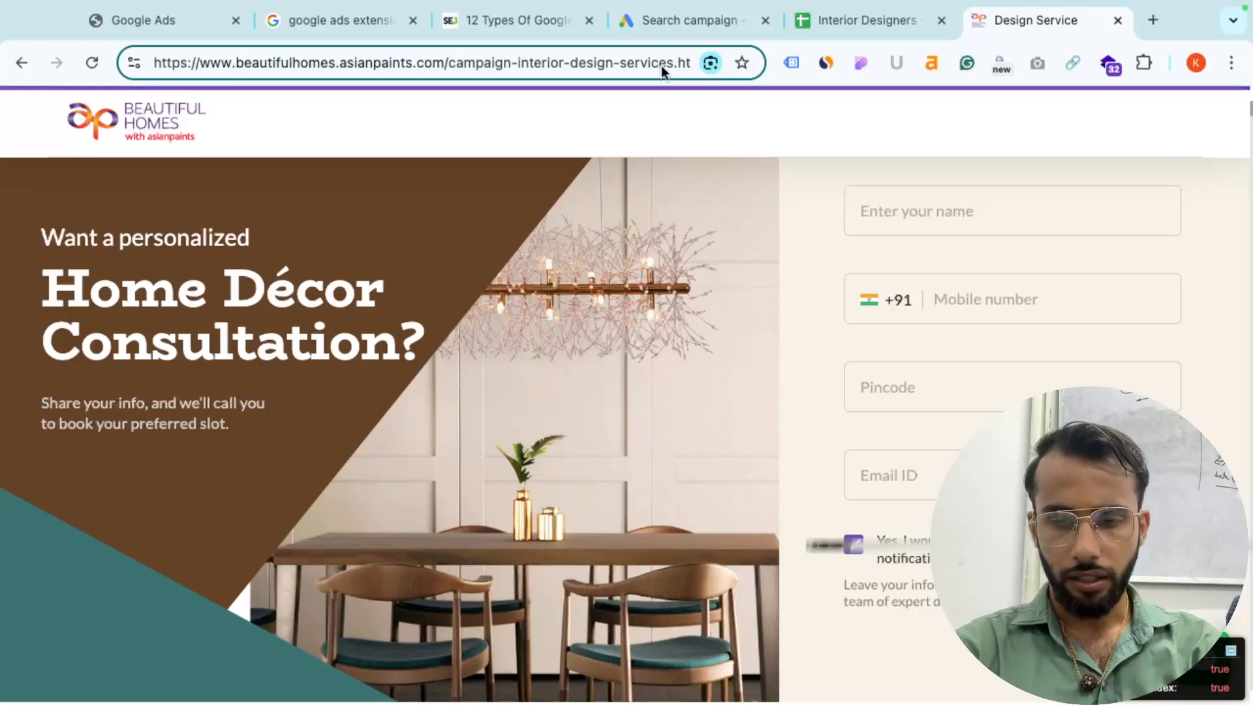
{"action": "key", "text": "Right"}
{"action": "key", "text": "Right"}
{"action": "key", "text": "Right"}
{"action": "key", "text": "Right"}
{"action": "key", "text": "Right"}
{"action": "key", "text": "Right"}
{"action": "key", "text": "Right"}
{"action": "key", "text": "Right"}
{"action": "key", "text": "Right"}
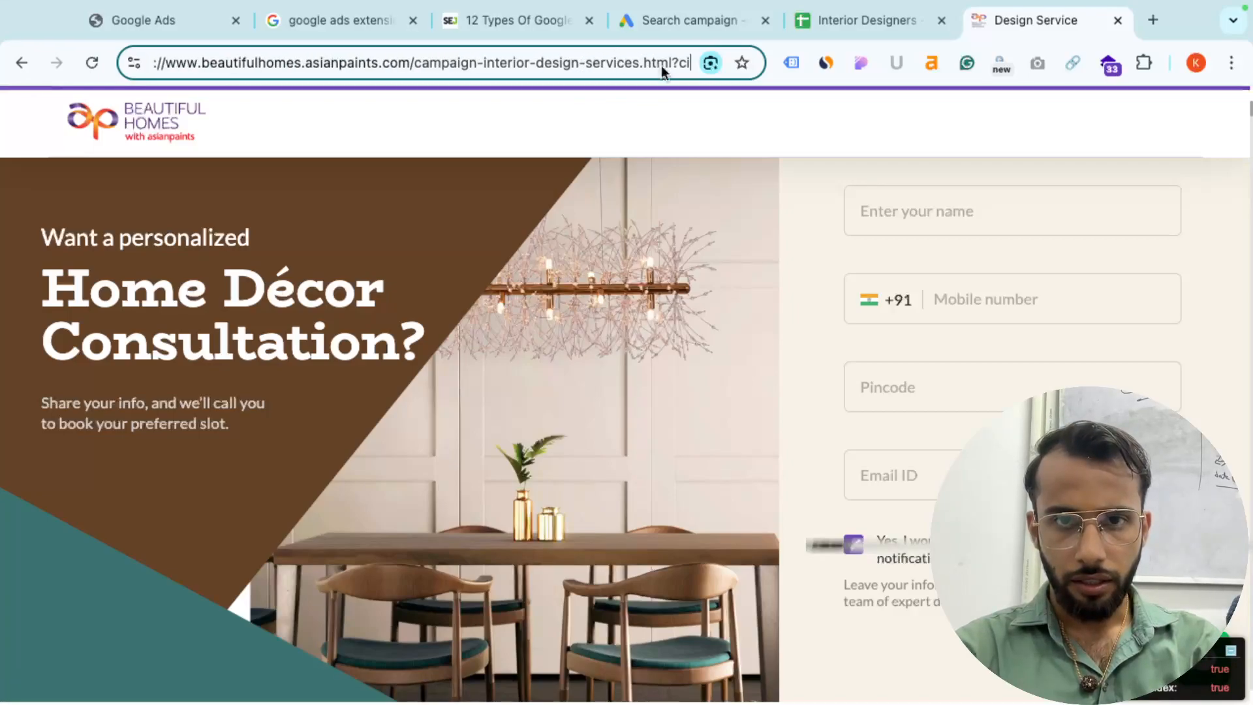
{"action": "key", "text": "ctrl+a"}
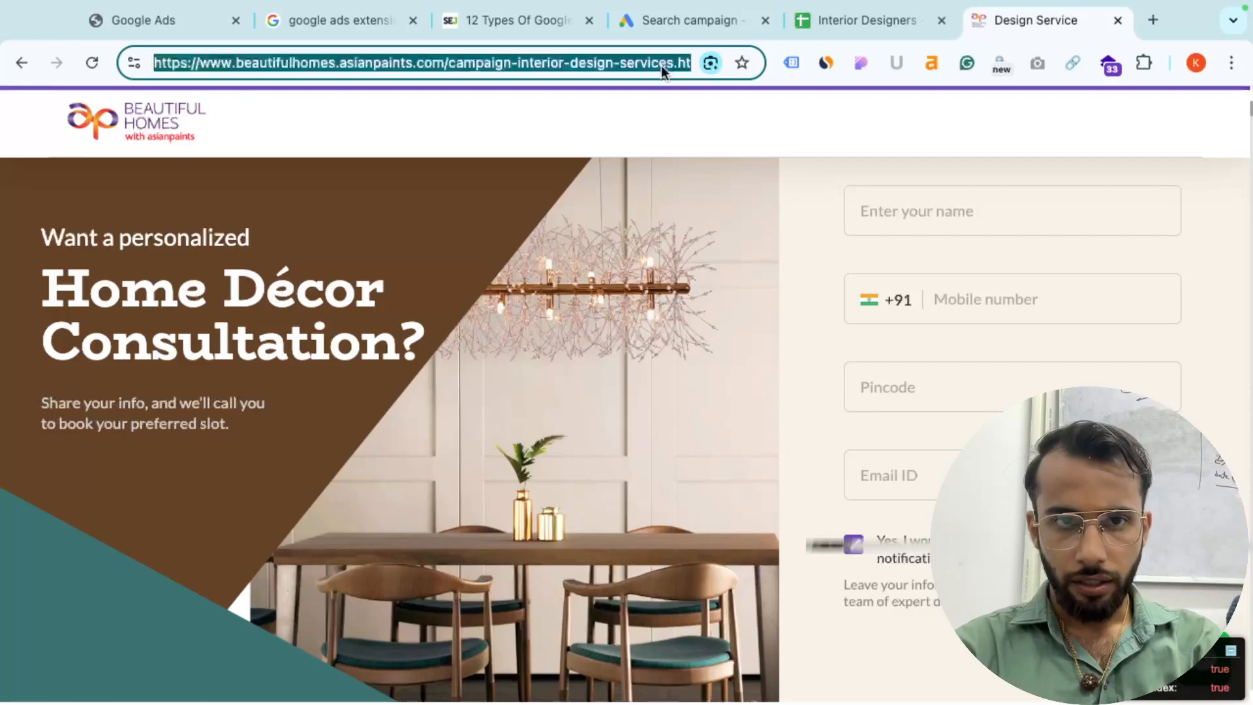
{"action": "left_click", "coordinate": [699, 19]}
{"action": "key", "text": "ctrl+v"}
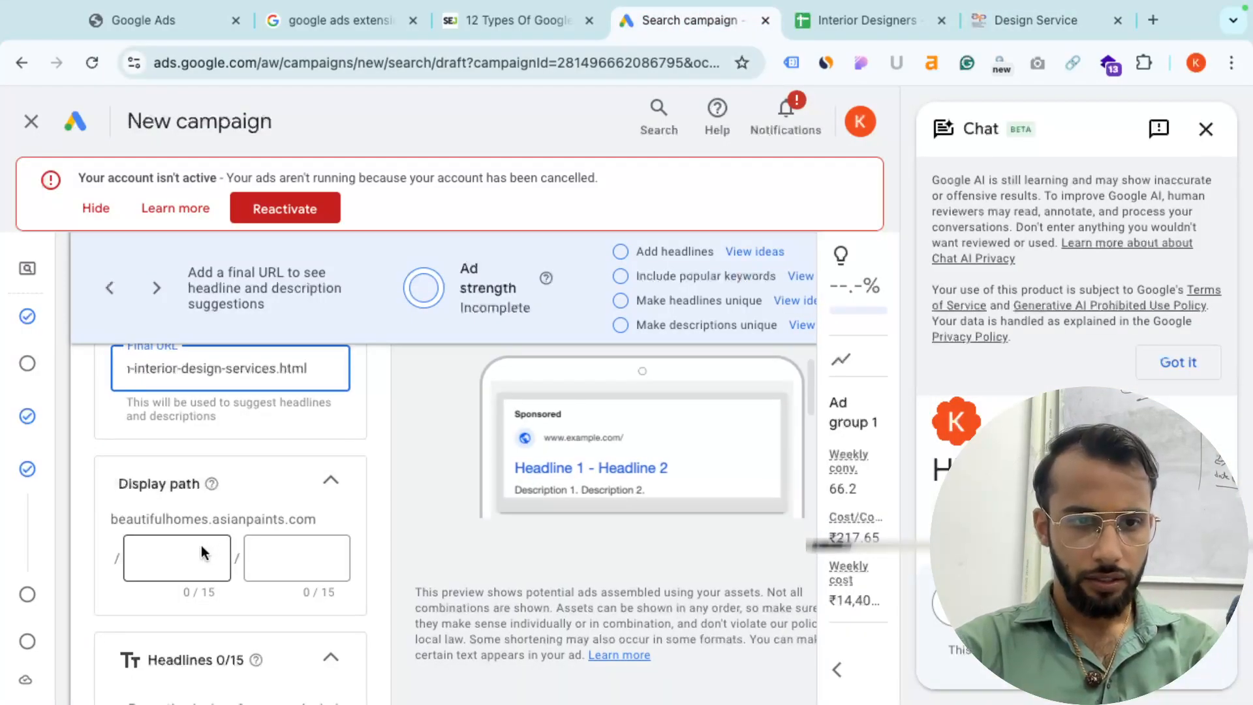
- Pick the suggested headlines Personalised Interior Design, Interior Design Service and Interior Design FAQ's
{"action": "scroll", "coordinate": [202, 575], "scroll_direction": "down", "scroll_amount": 1}
{"action": "scroll", "coordinate": [206, 554], "scroll_direction": "down", "scroll_amount": 3}
{"action": "left_click", "coordinate": [183, 559]}
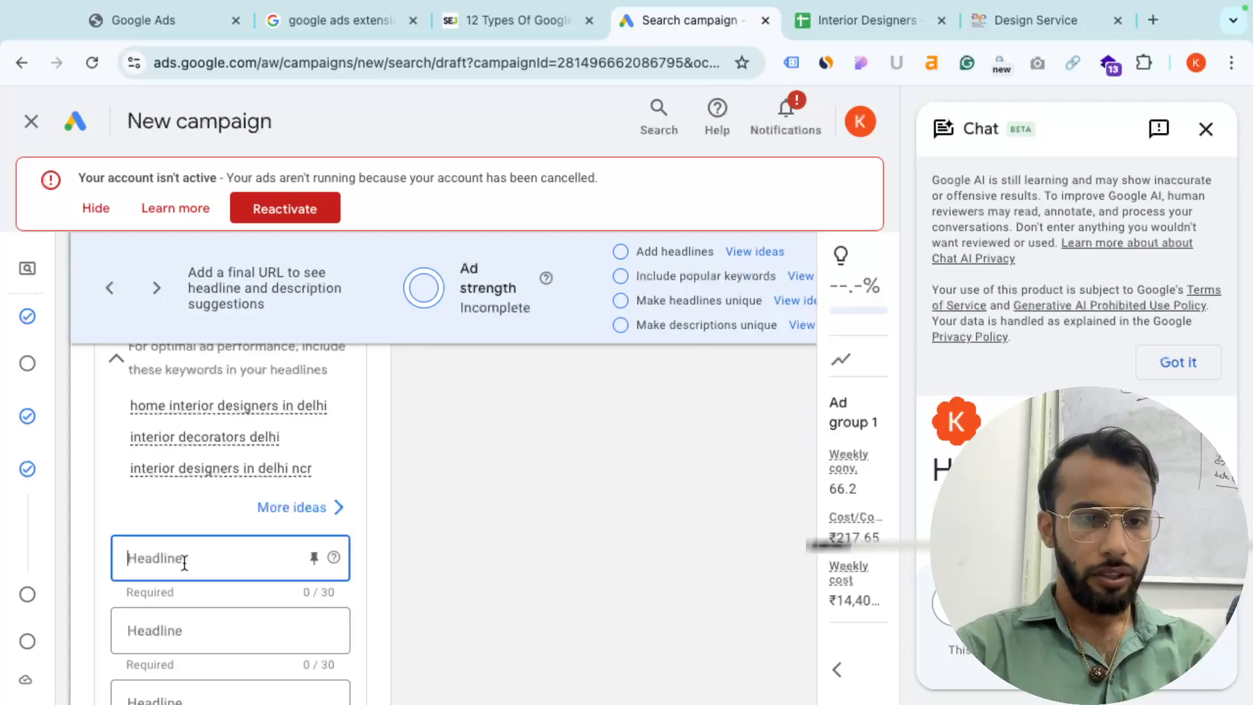
{"action": "scroll", "coordinate": [185, 563], "scroll_direction": "down", "scroll_amount": 1}
{"action": "left_click", "coordinate": [390, 433]}
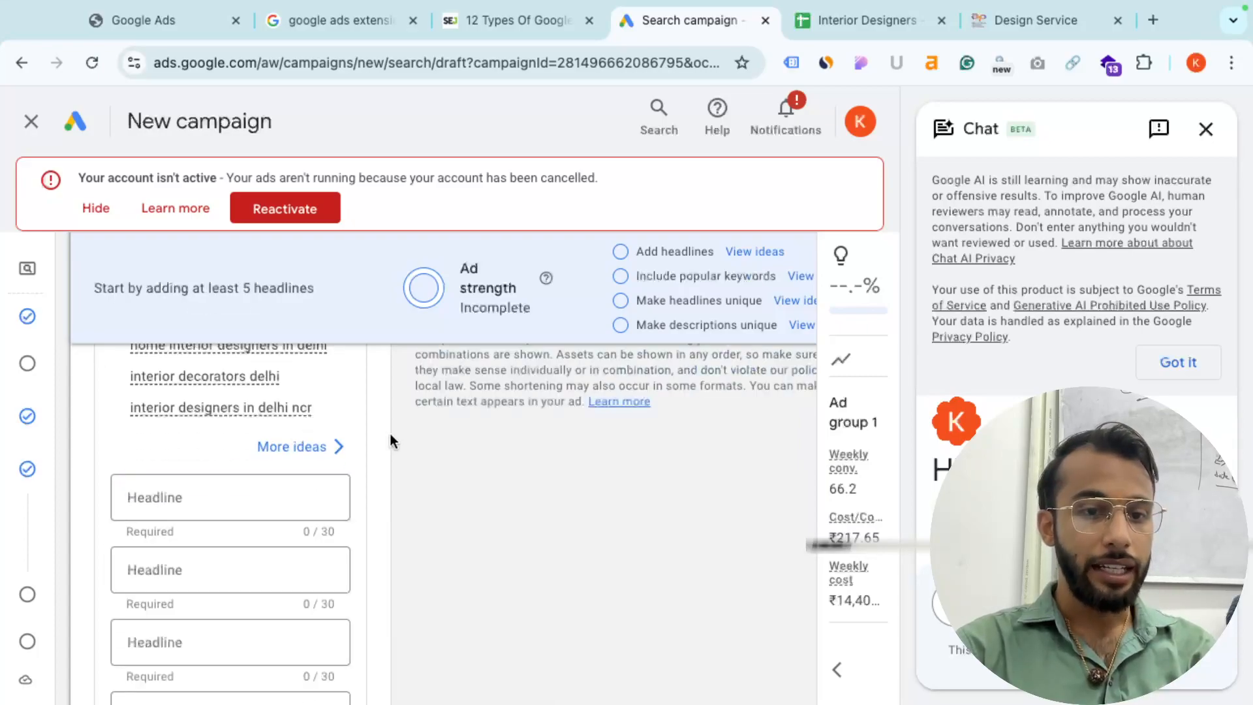
{"action": "scroll", "coordinate": [385, 434], "scroll_direction": "up", "scroll_amount": 3}
{"action": "scroll", "coordinate": [246, 414], "scroll_direction": "up", "scroll_amount": 2}
{"action": "scroll", "coordinate": [247, 414], "scroll_direction": "down", "scroll_amount": 5}
{"action": "left_click", "coordinate": [206, 575]}
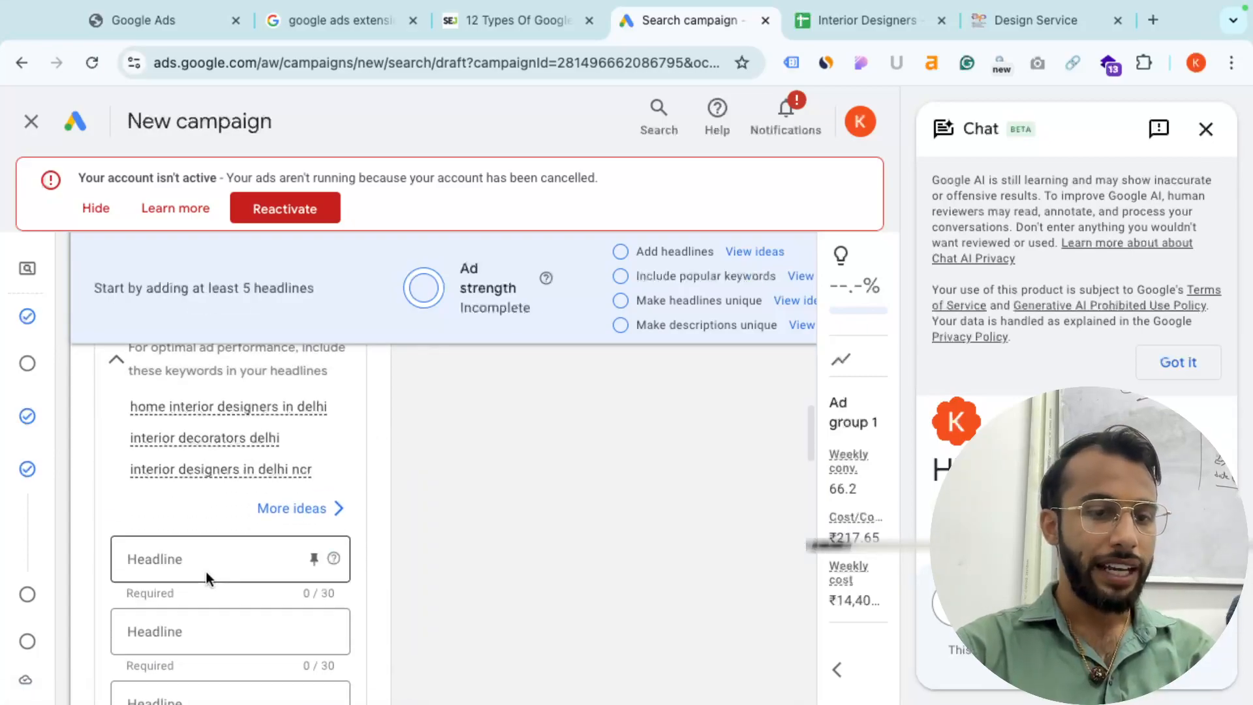
{"action": "scroll", "coordinate": [205, 571], "scroll_direction": "down", "scroll_amount": 2}
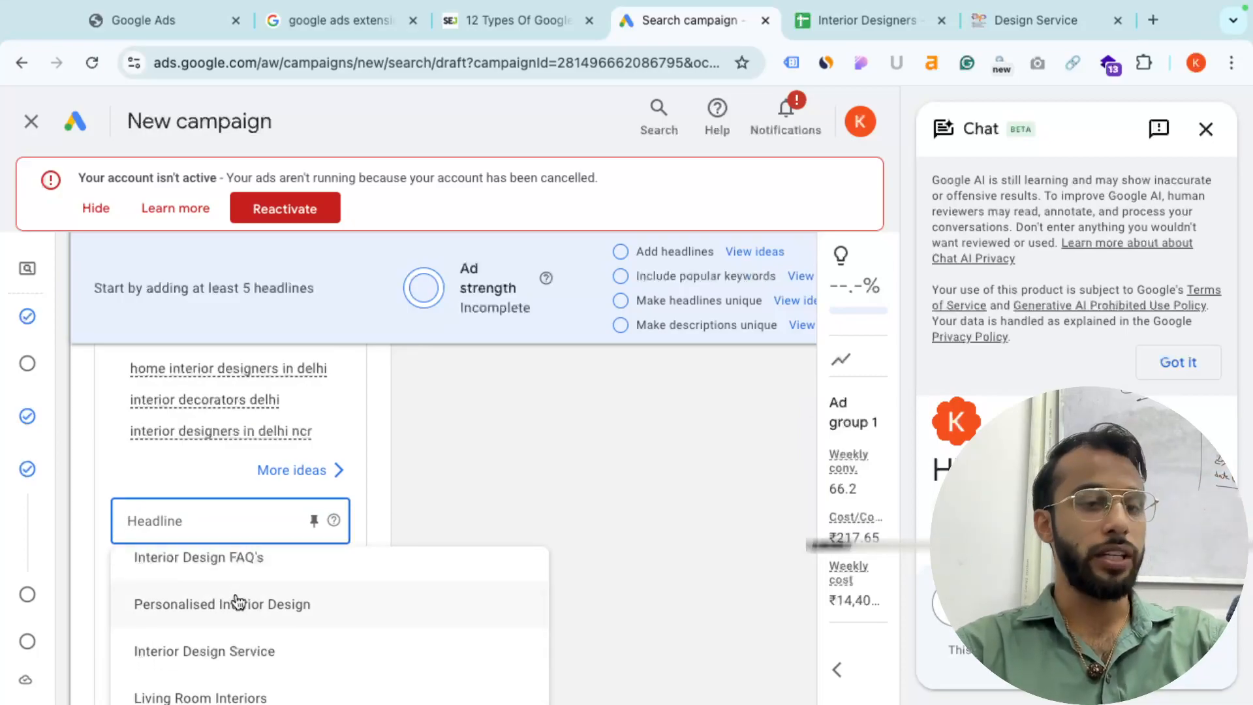
{"action": "left_click", "coordinate": [238, 613]}
{"action": "left_click", "coordinate": [204, 590]}
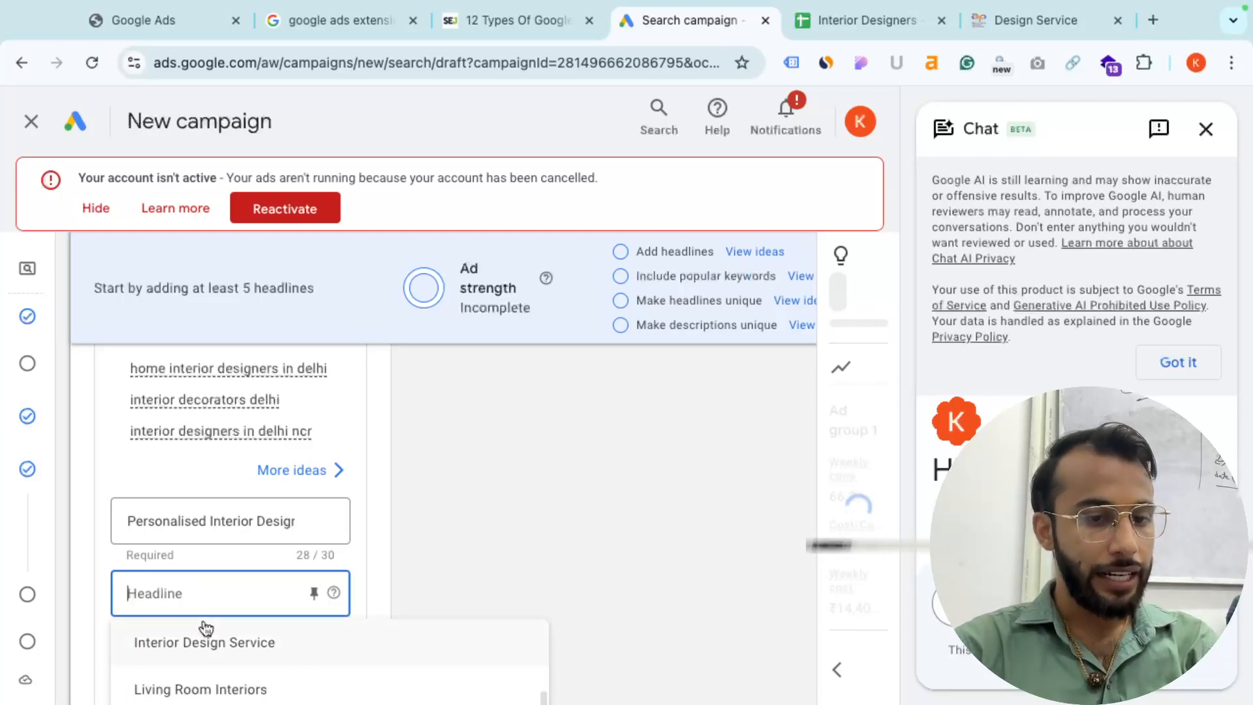
{"action": "left_click", "coordinate": [204, 642]}
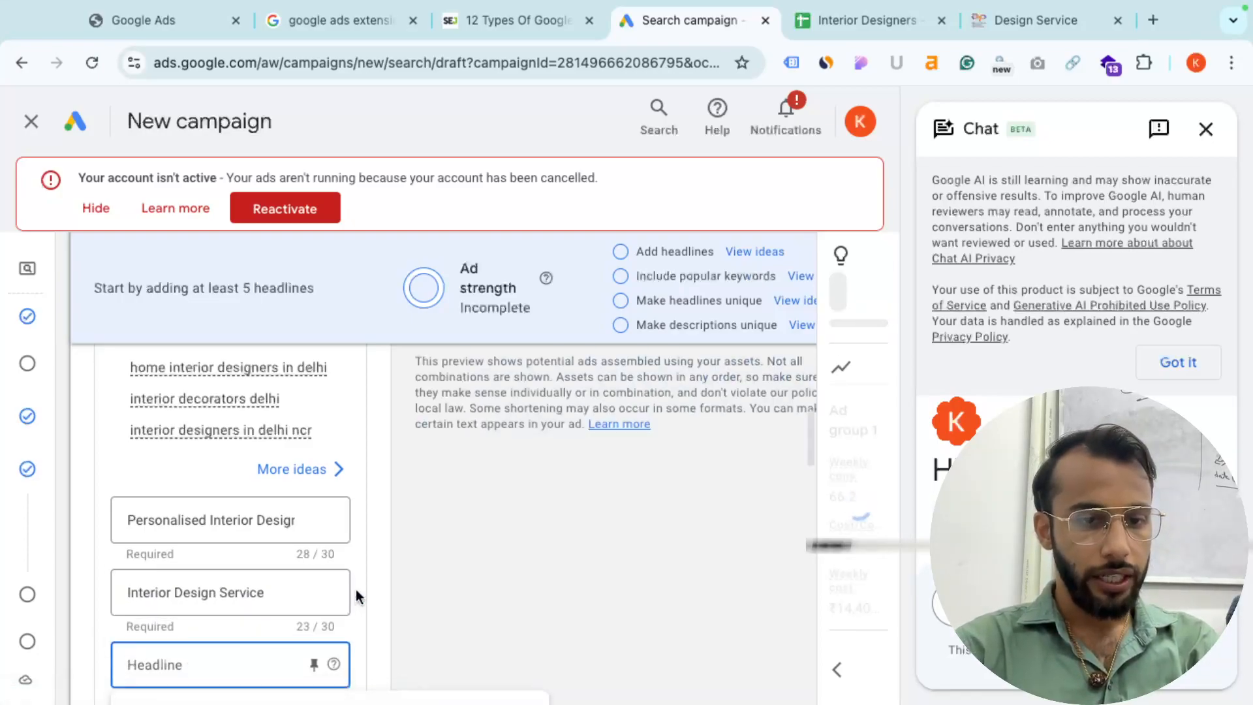
{"action": "left_click", "coordinate": [223, 552]}
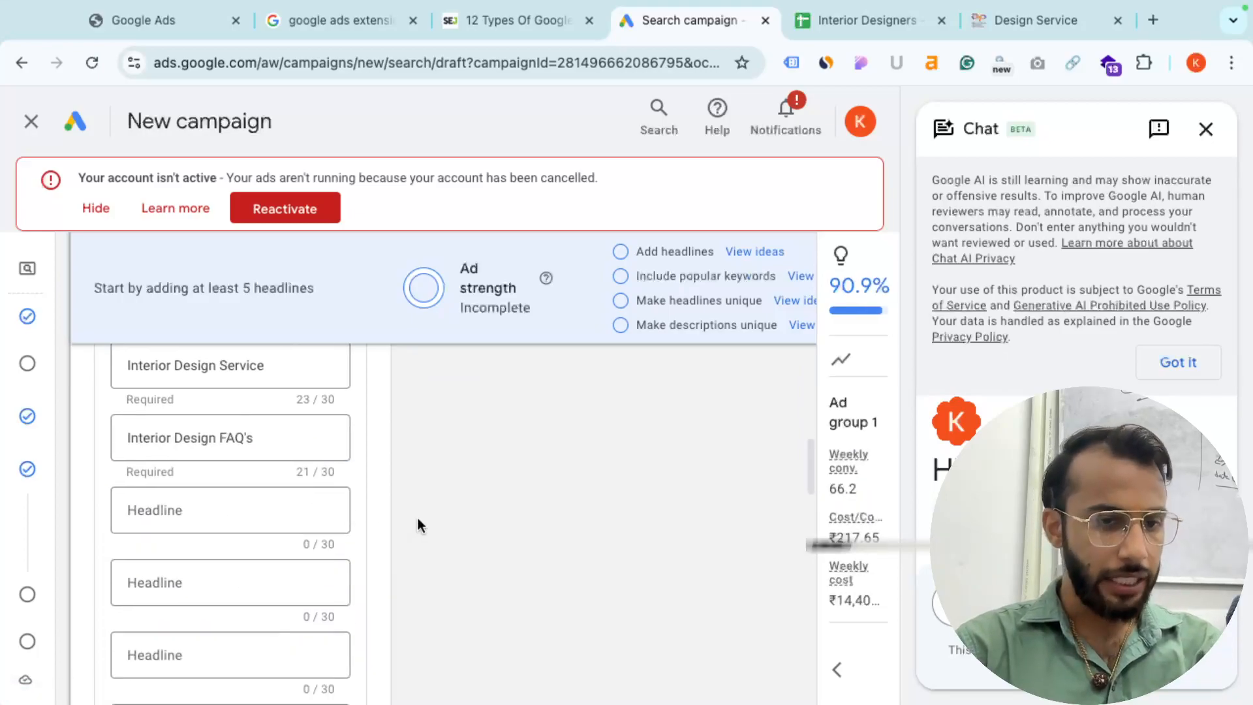
- Fill both descriptions with suggestions, including 'Elevate your interiors with inspiring interior design services & home décor'
{"action": "key", "text": "ctrl+minus"}
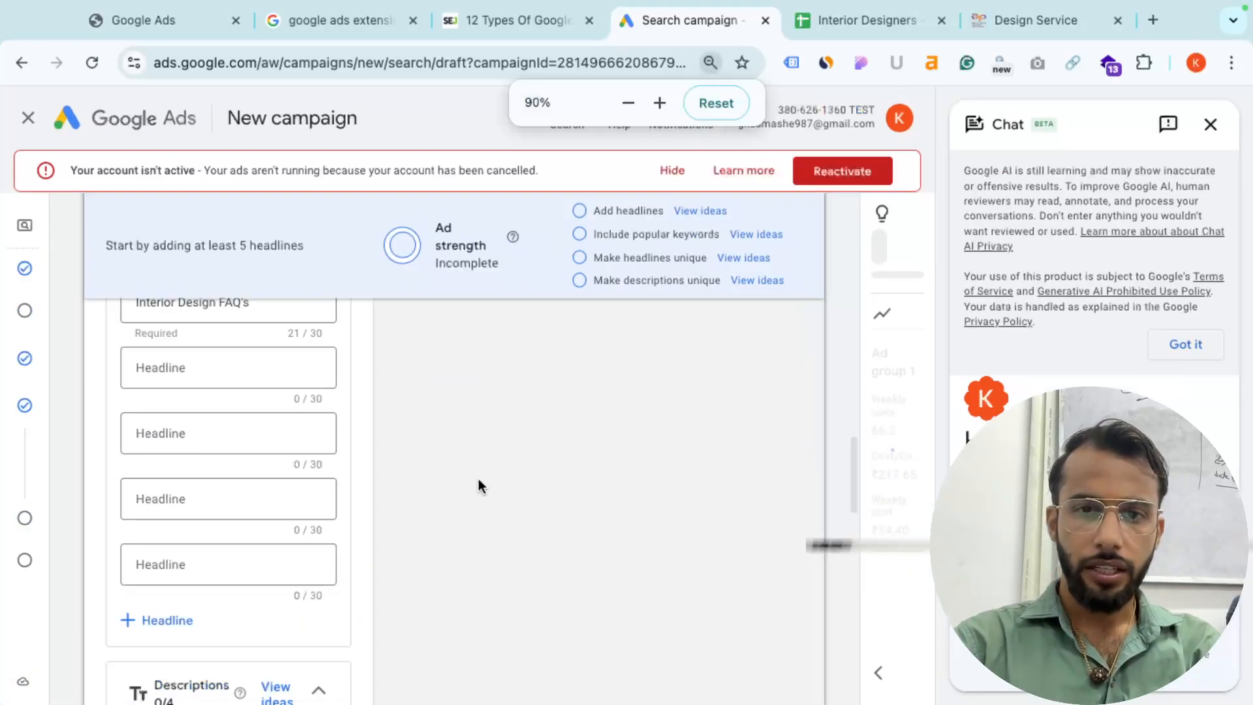
{"action": "scroll", "coordinate": [322, 498], "scroll_direction": "down", "scroll_amount": 4}
{"action": "left_click", "coordinate": [233, 494]}
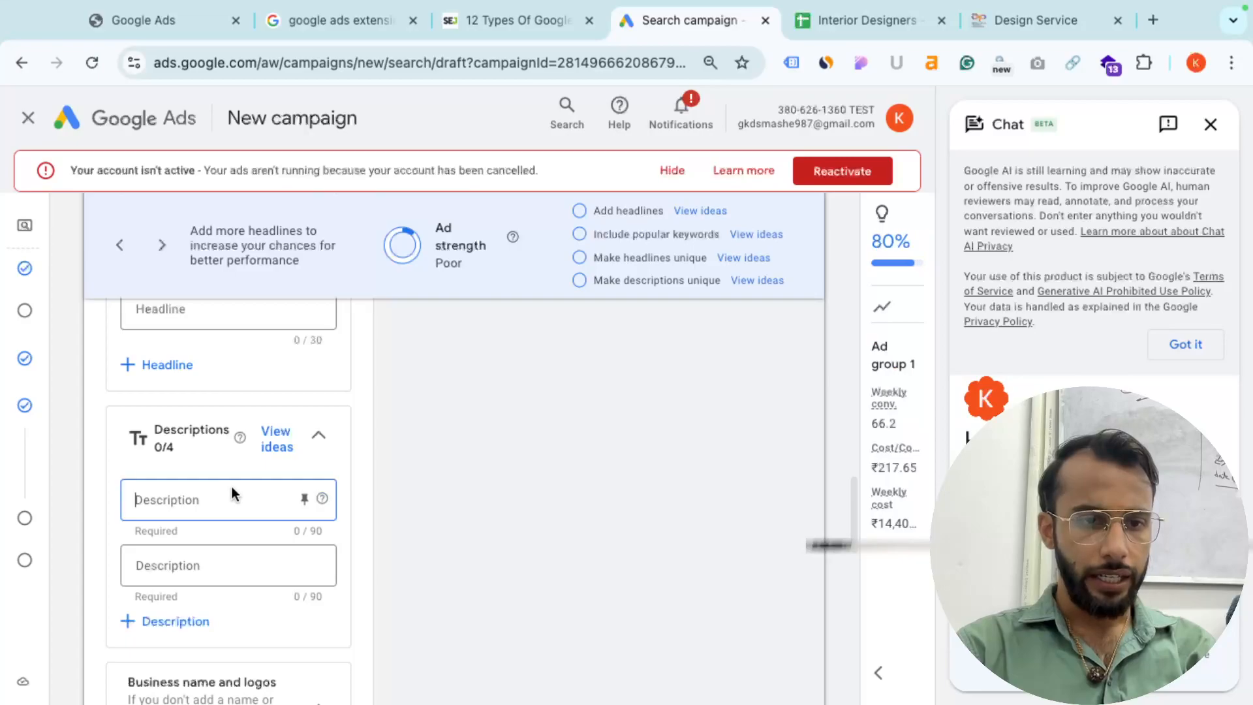
{"action": "left_click", "coordinate": [221, 590]}
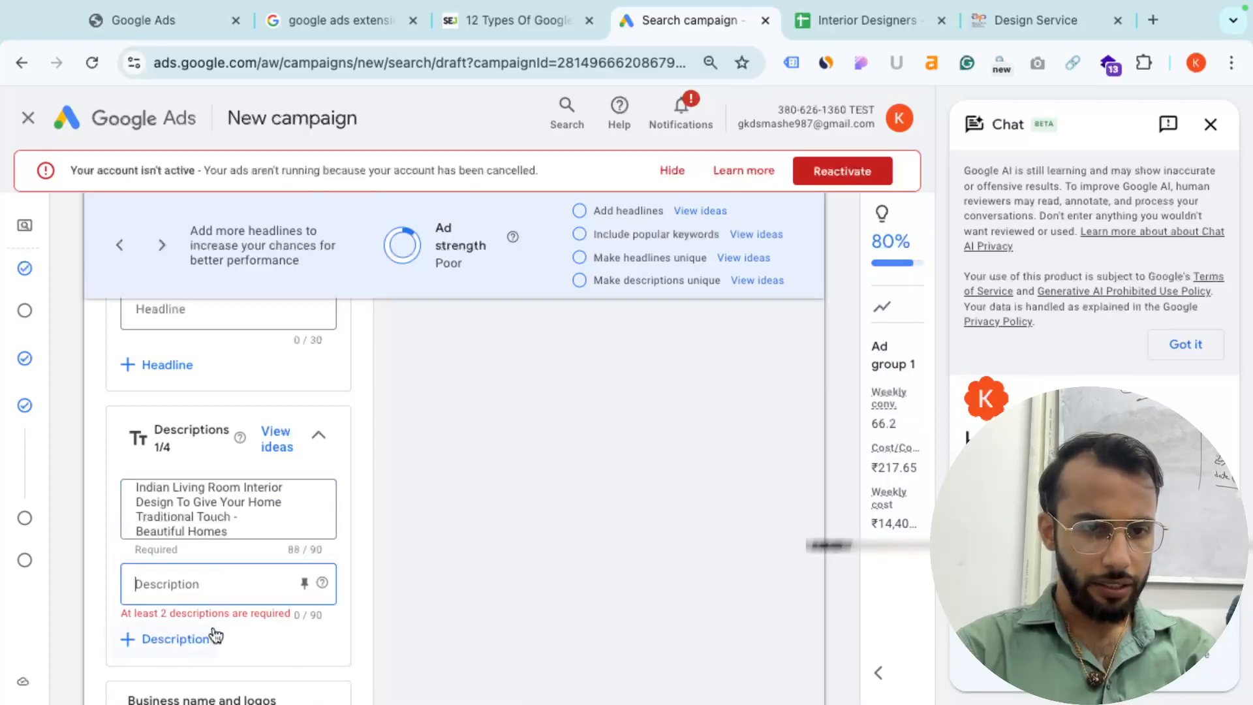
{"action": "left_click", "coordinate": [220, 656]}
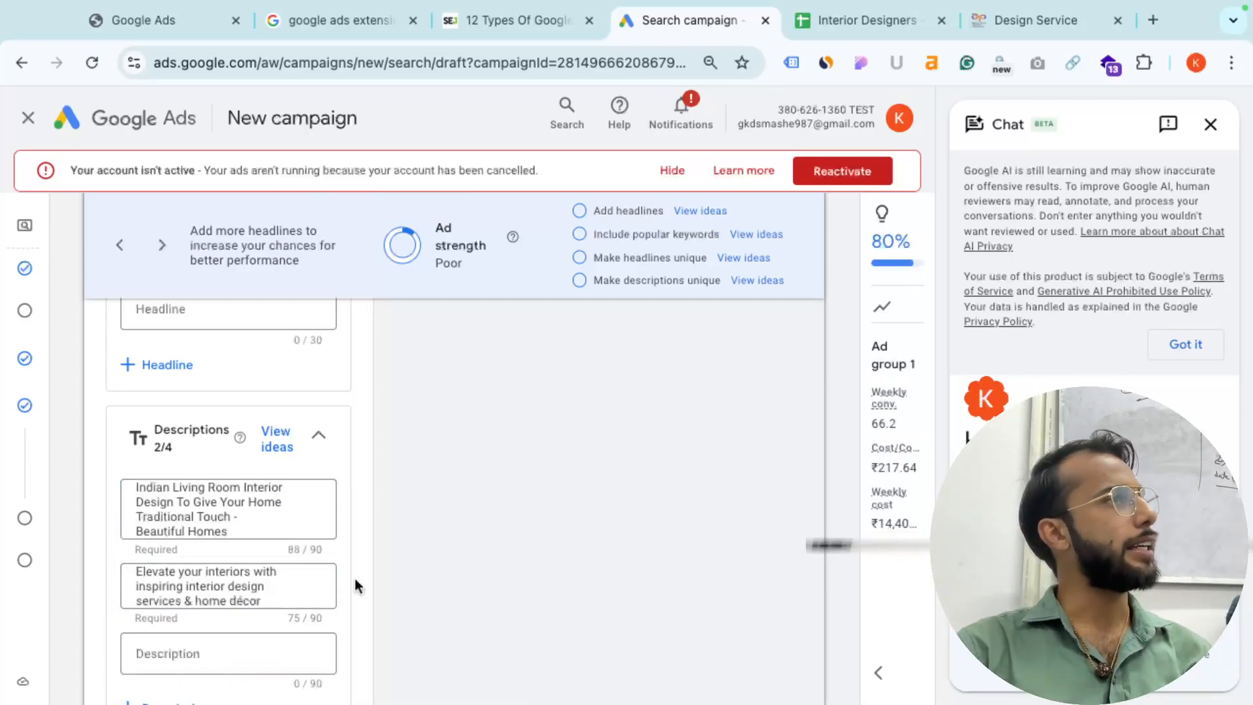
{"action": "scroll", "coordinate": [354, 578], "scroll_direction": "down", "scroll_amount": 3}
{"action": "scroll", "coordinate": [354, 578], "scroll_direction": "down", "scroll_amount": 3}
{"action": "scroll", "coordinate": [354, 576], "scroll_direction": "up", "scroll_amount": 3}
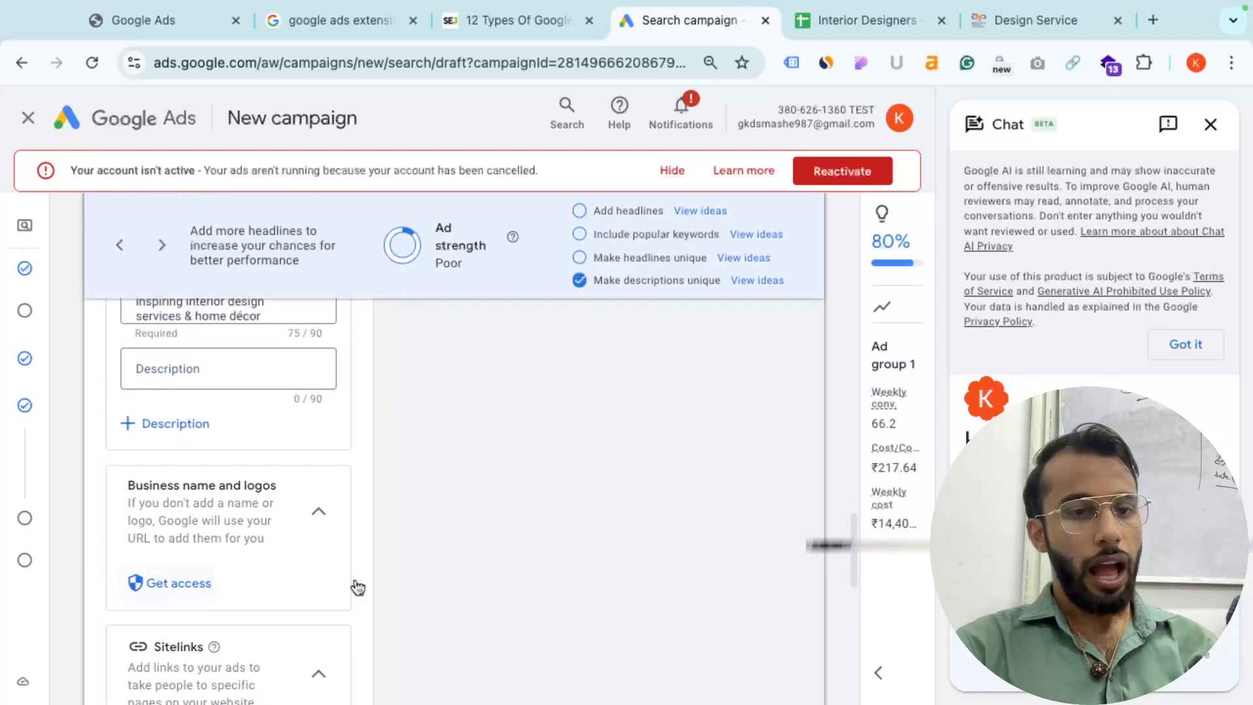
{"action": "scroll", "coordinate": [354, 578], "scroll_direction": "up", "scroll_amount": 2}
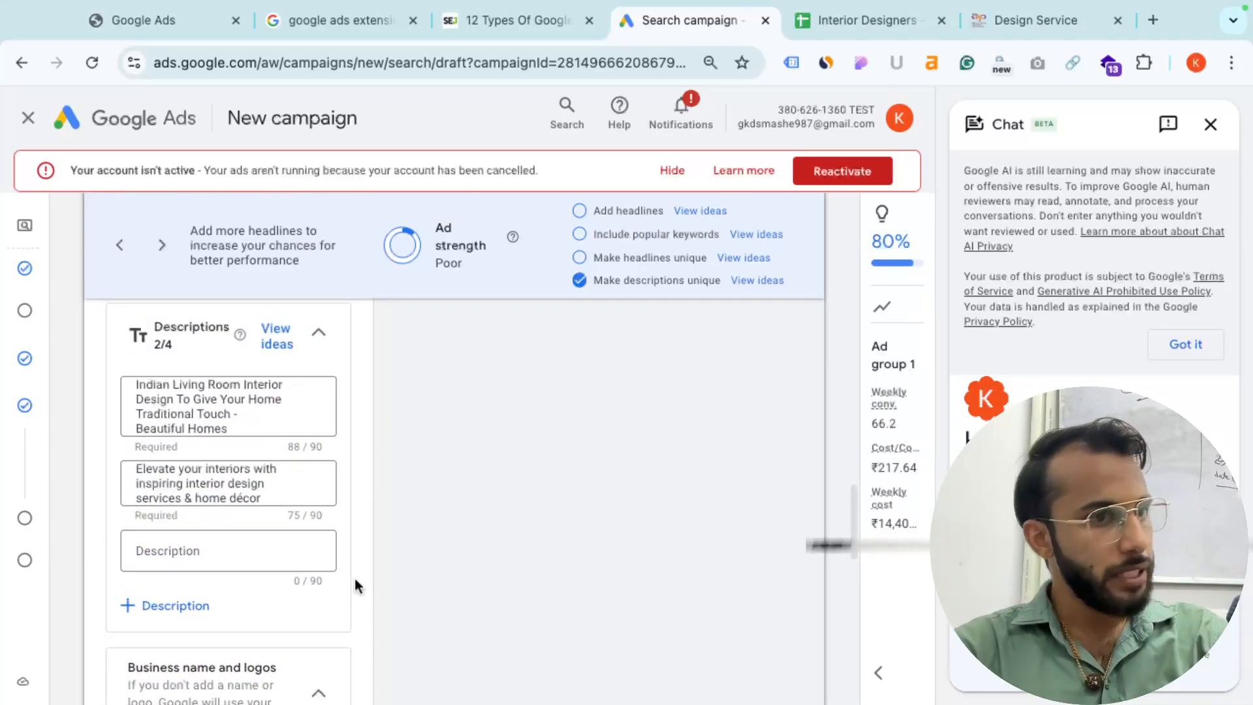
{"action": "scroll", "coordinate": [355, 578], "scroll_direction": "up", "scroll_amount": 1}
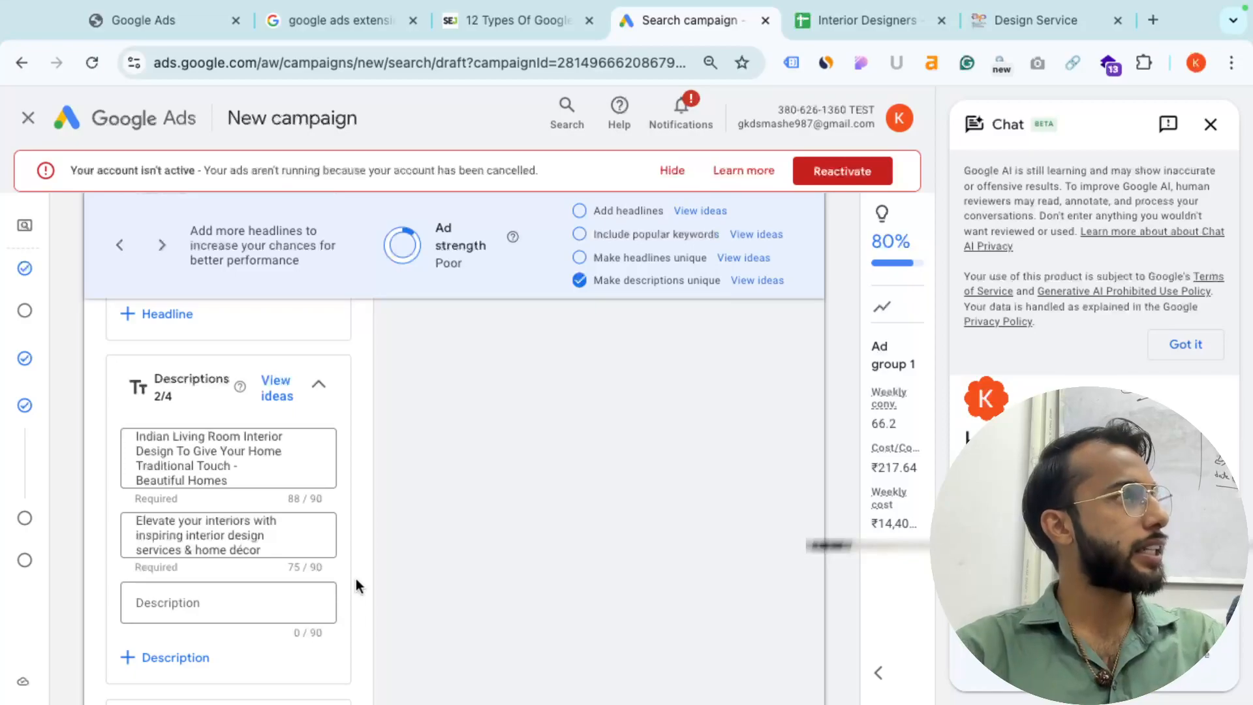
{"action": "scroll", "coordinate": [355, 578], "scroll_direction": "down", "scroll_amount": 5}
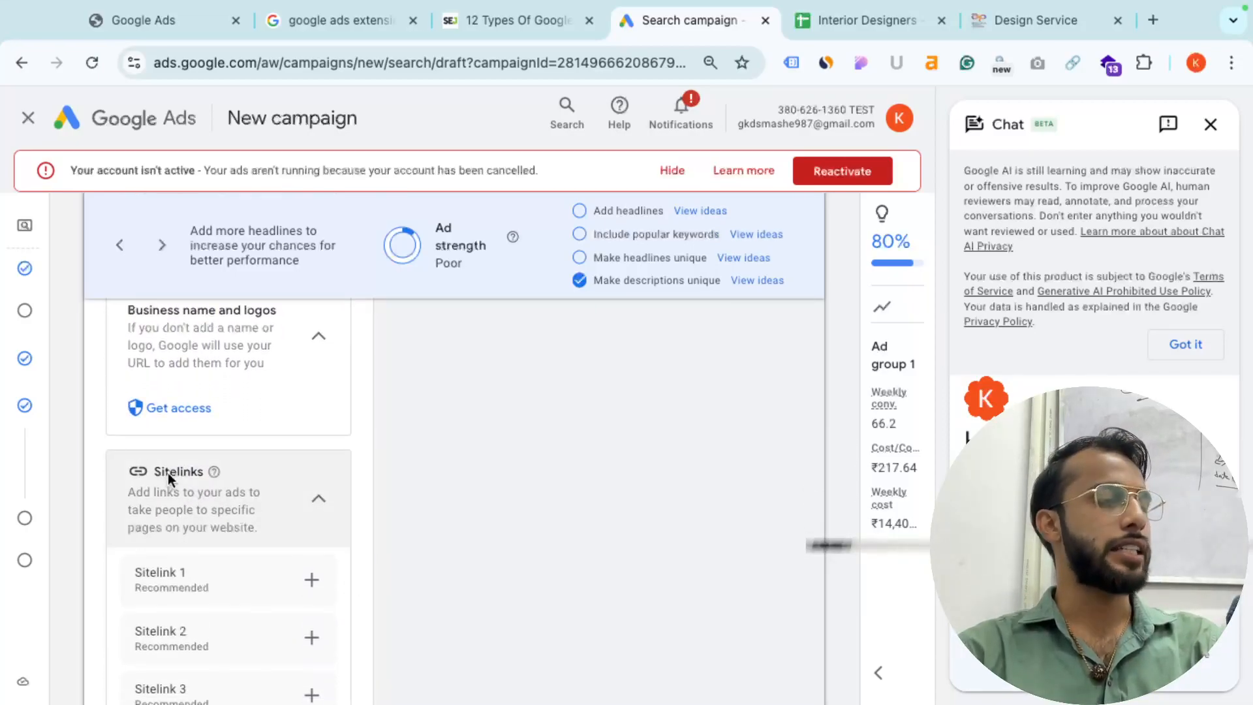
- Expand More asset types (0/7) to list Promotions, Prices, Calls, Structured snippets, Lead forms and Apps
{"action": "scroll", "coordinate": [168, 472], "scroll_direction": "down", "scroll_amount": 3}
{"action": "scroll", "coordinate": [169, 496], "scroll_direction": "down", "scroll_amount": 1}
{"action": "scroll", "coordinate": [168, 616], "scroll_direction": "down", "scroll_amount": 3}
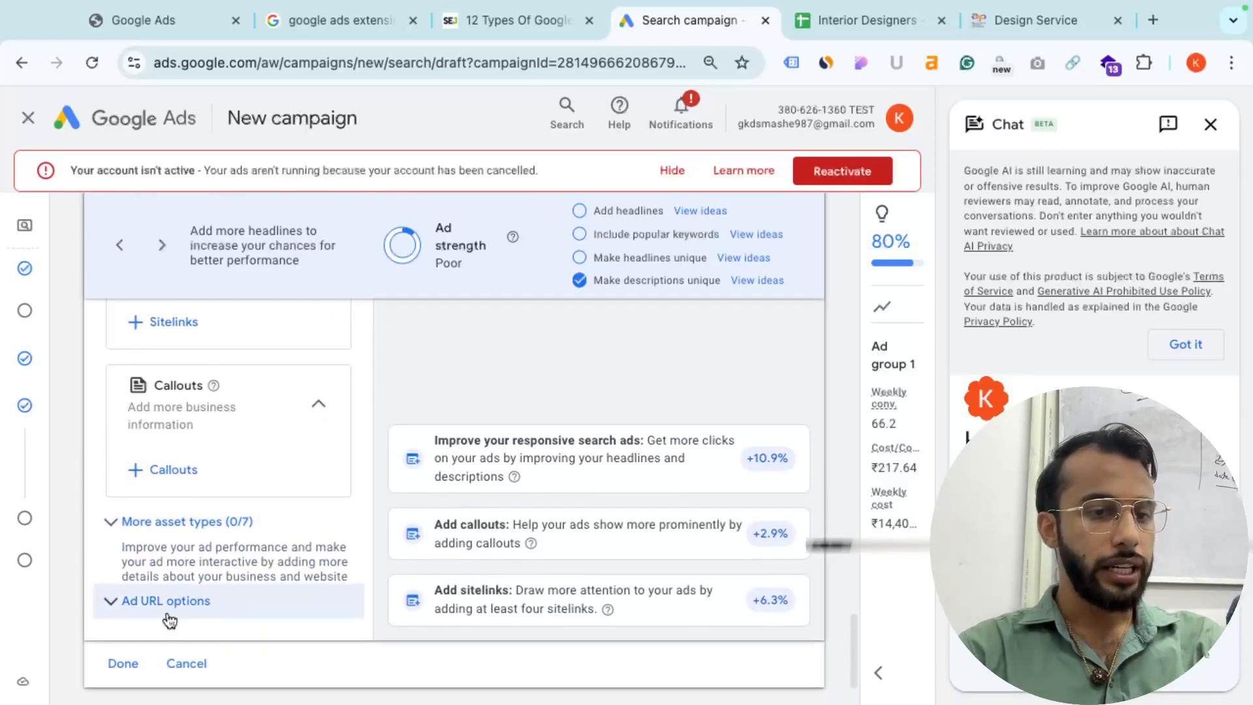
{"action": "left_click", "coordinate": [167, 529]}
{"action": "scroll", "coordinate": [165, 526], "scroll_direction": "down", "scroll_amount": 2}
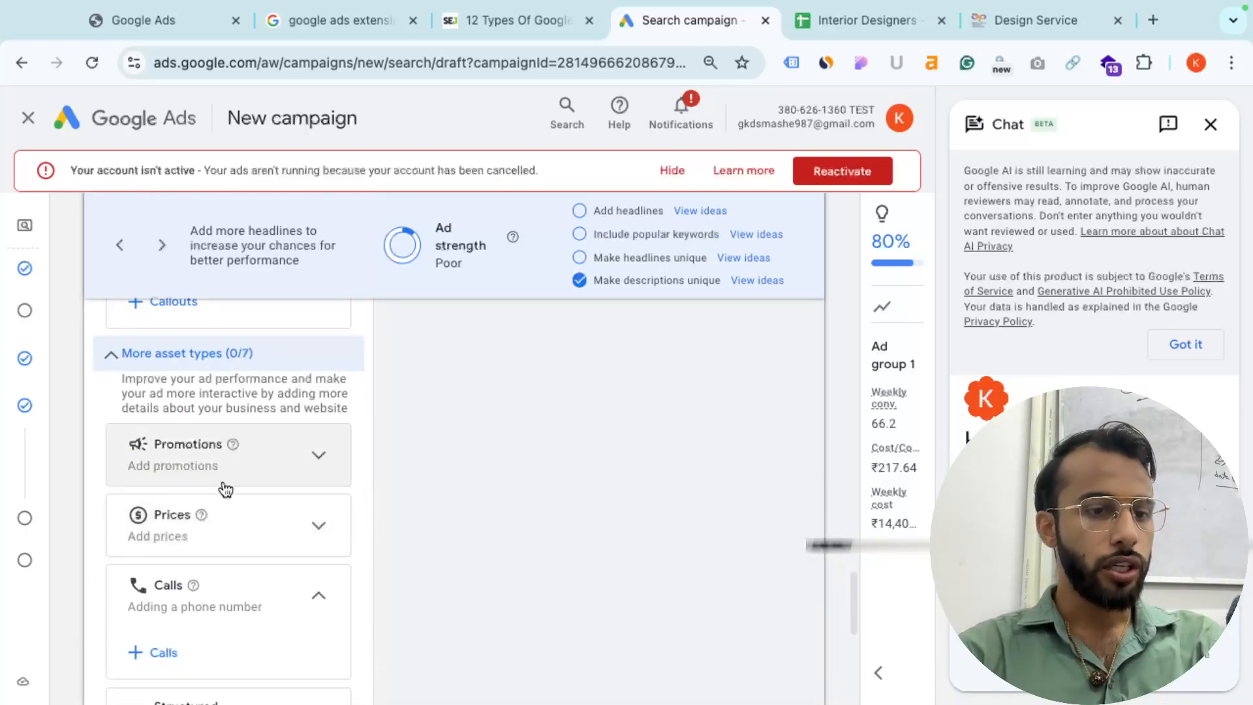
{"action": "scroll", "coordinate": [177, 585], "scroll_direction": "down", "scroll_amount": 2}
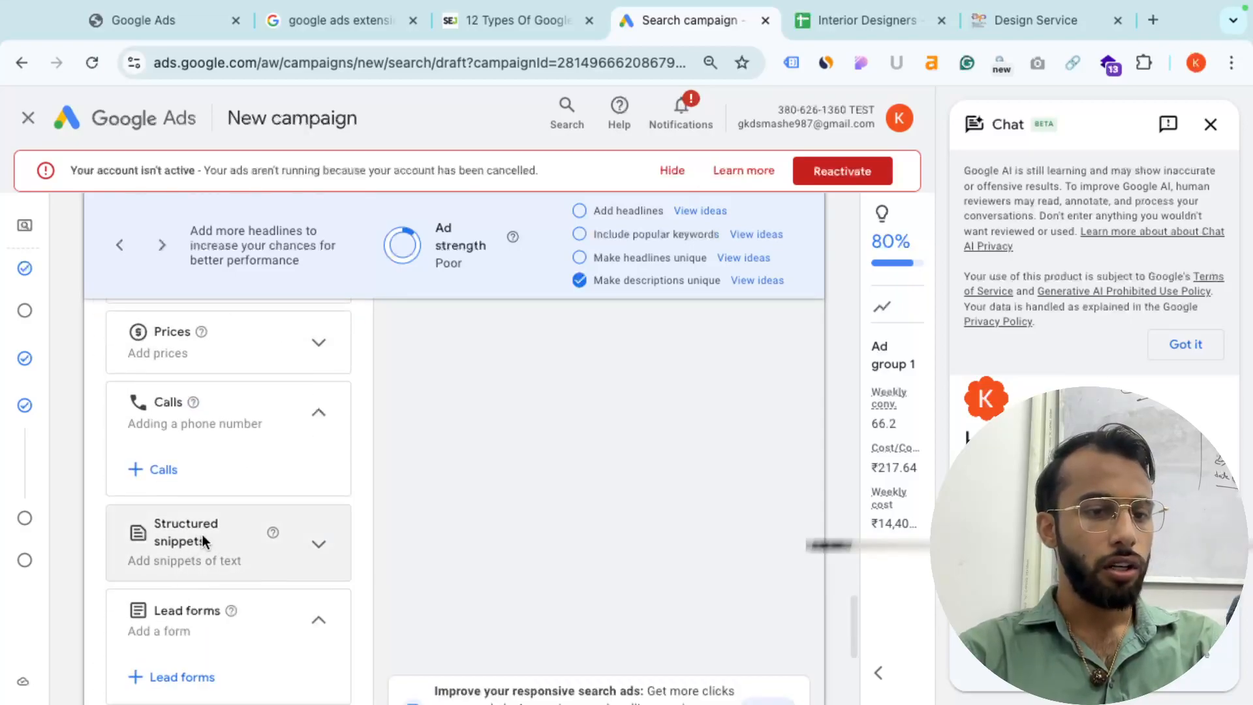
{"action": "scroll", "coordinate": [190, 613], "scroll_direction": "down", "scroll_amount": 2}
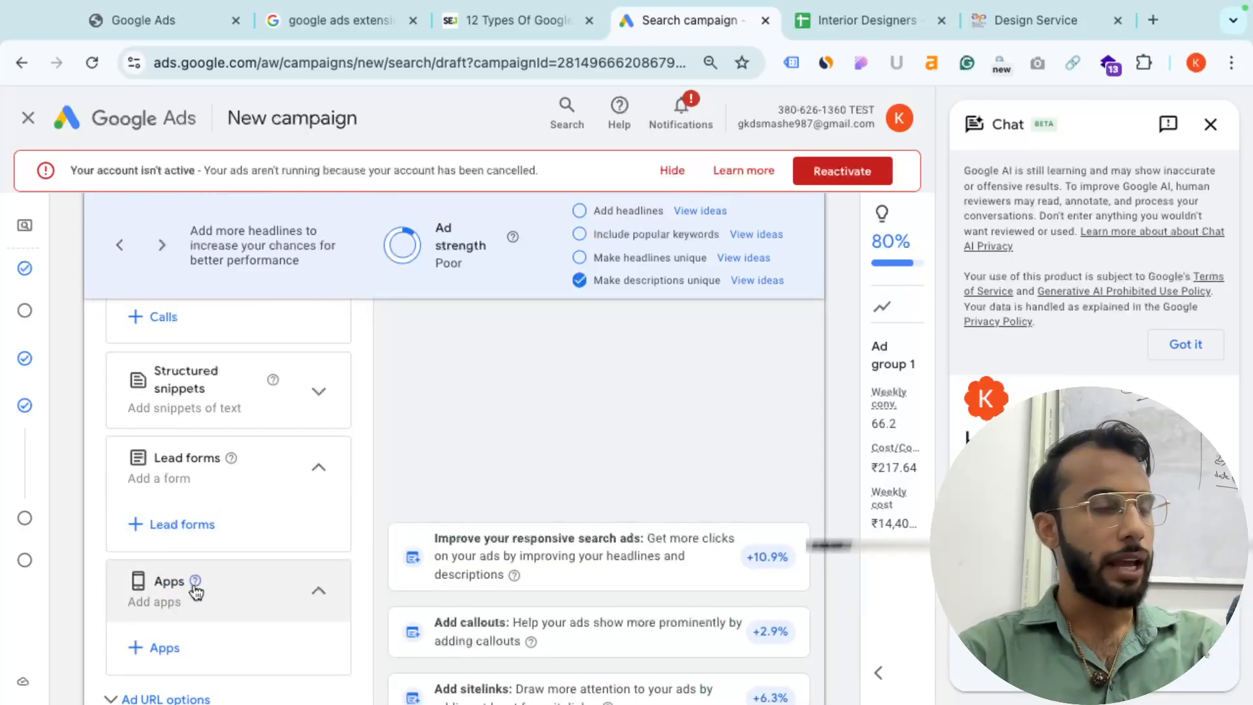
- Scroll back to Sitelinks and bring up the Word Sitelink Extension example
{"action": "scroll", "coordinate": [195, 591], "scroll_direction": "up", "scroll_amount": 8}
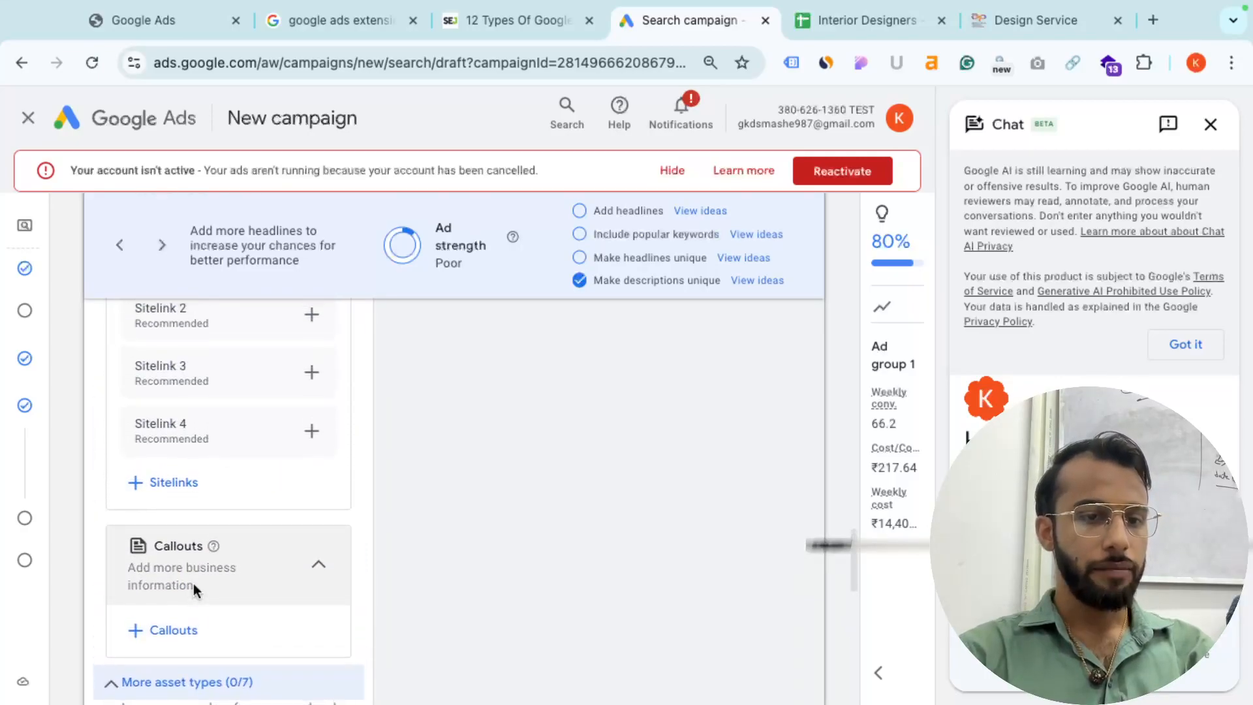
{"action": "scroll", "coordinate": [193, 583], "scroll_direction": "up", "scroll_amount": 4}
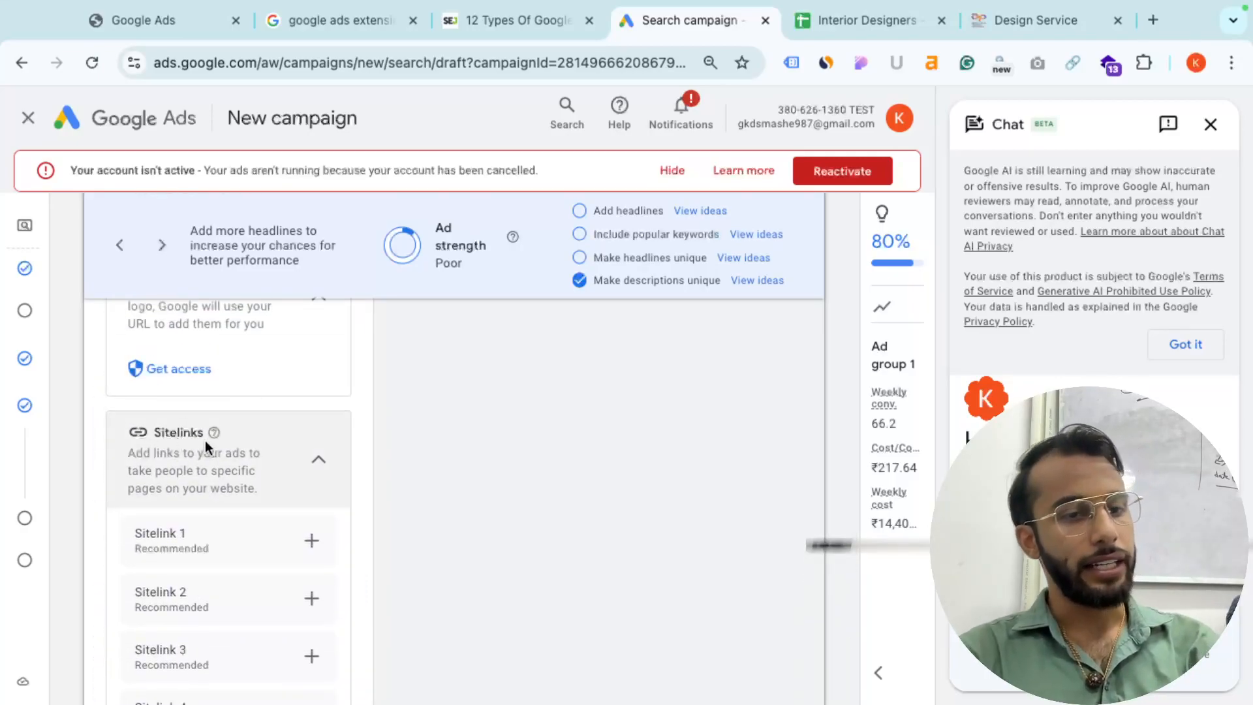
{"action": "key", "text": "super+Tab"}
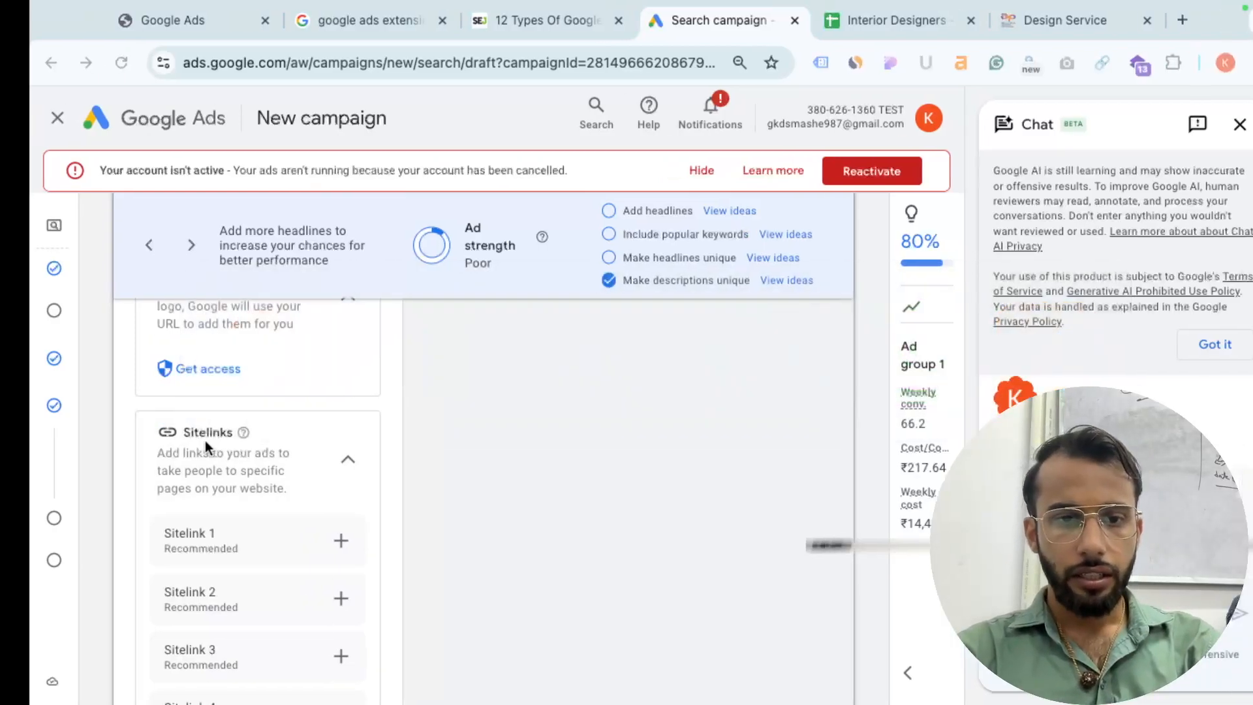
{"action": "scroll", "coordinate": [515, 404], "scroll_direction": "down", "scroll_amount": 4}
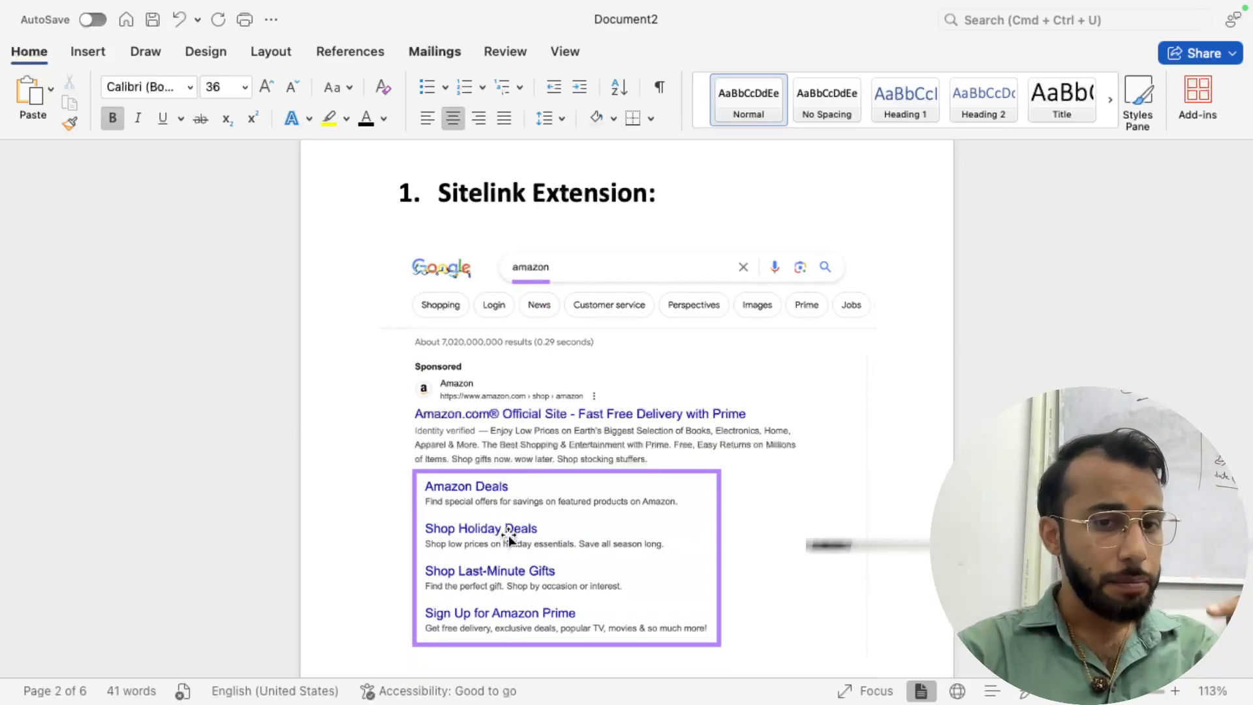
{"action": "scroll", "coordinate": [508, 545], "scroll_direction": "up", "scroll_amount": 5}
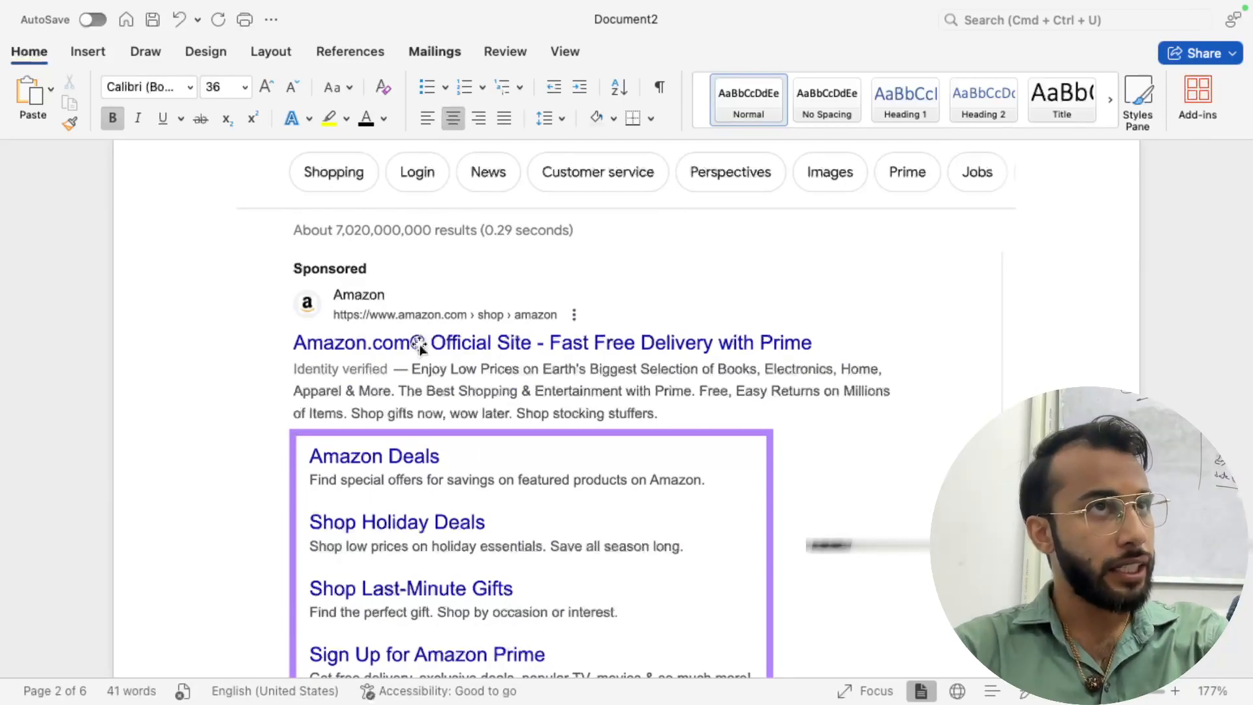
{"action": "scroll", "coordinate": [395, 476], "scroll_direction": "down", "scroll_amount": 3}
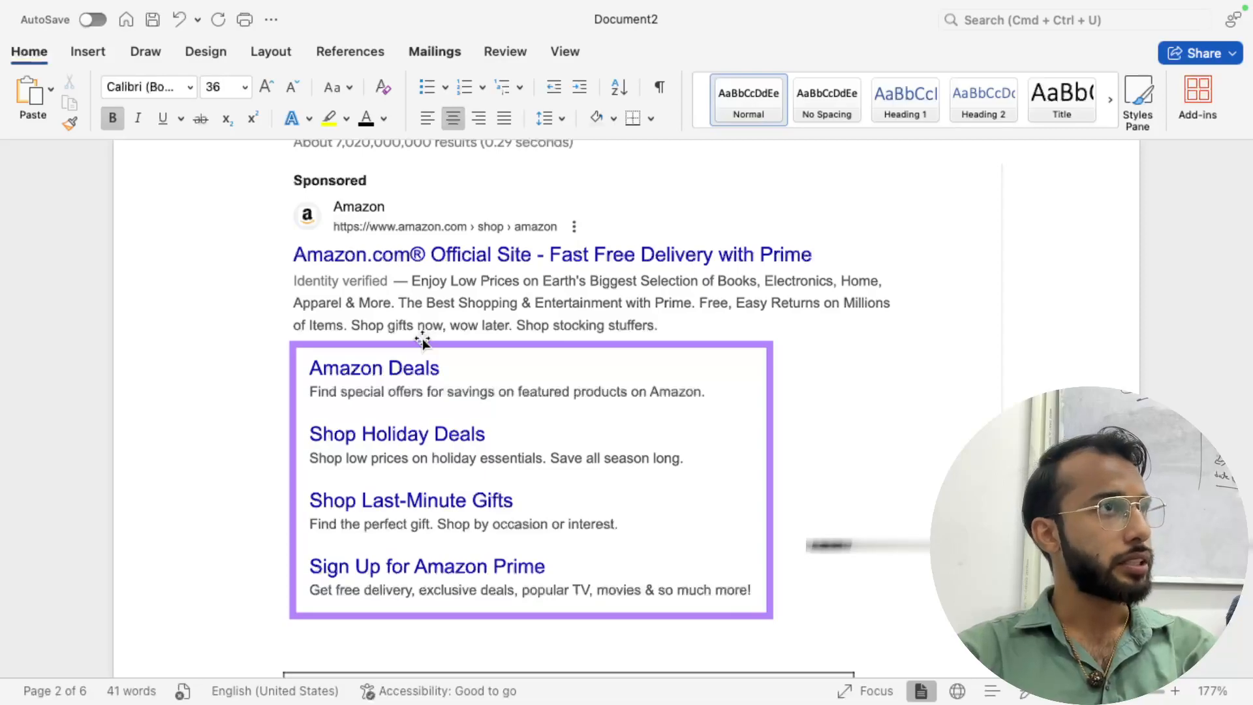
{"action": "scroll", "coordinate": [422, 339], "scroll_direction": "down", "scroll_amount": 15}
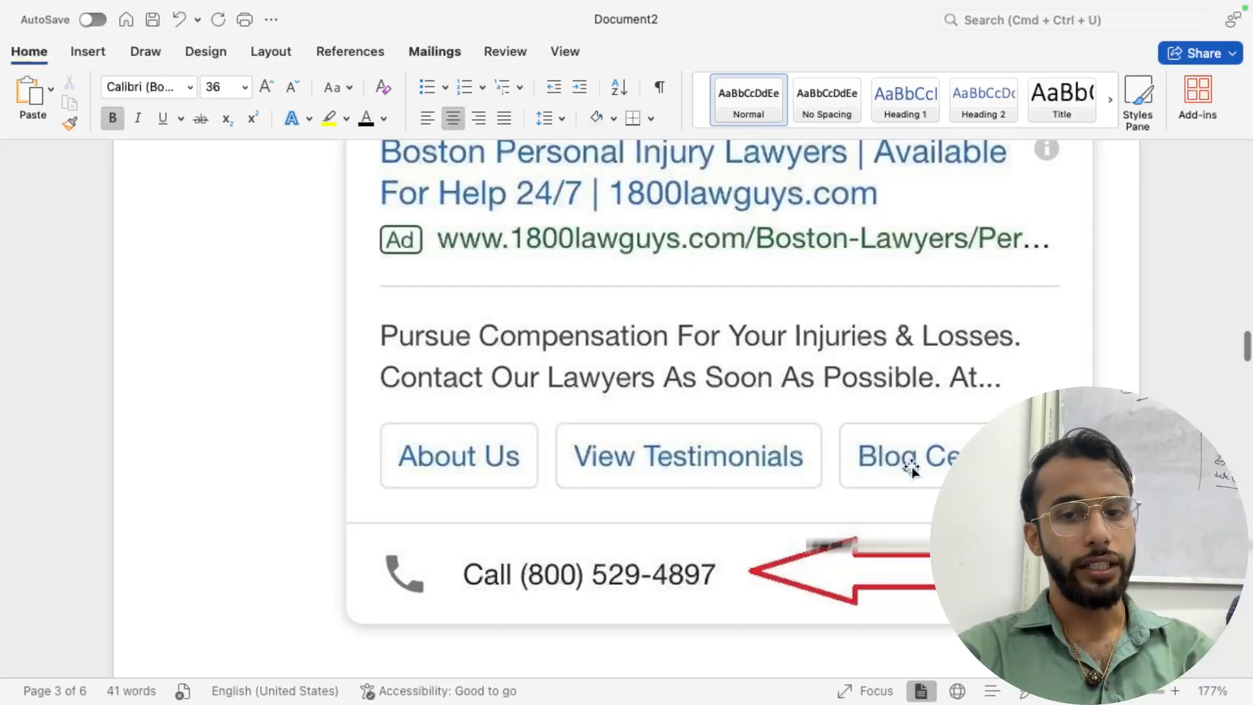
{"action": "scroll", "coordinate": [910, 470], "scroll_direction": "up", "scroll_amount": 1}
{"action": "scroll", "coordinate": [669, 532], "scroll_direction": "up", "scroll_amount": 1}
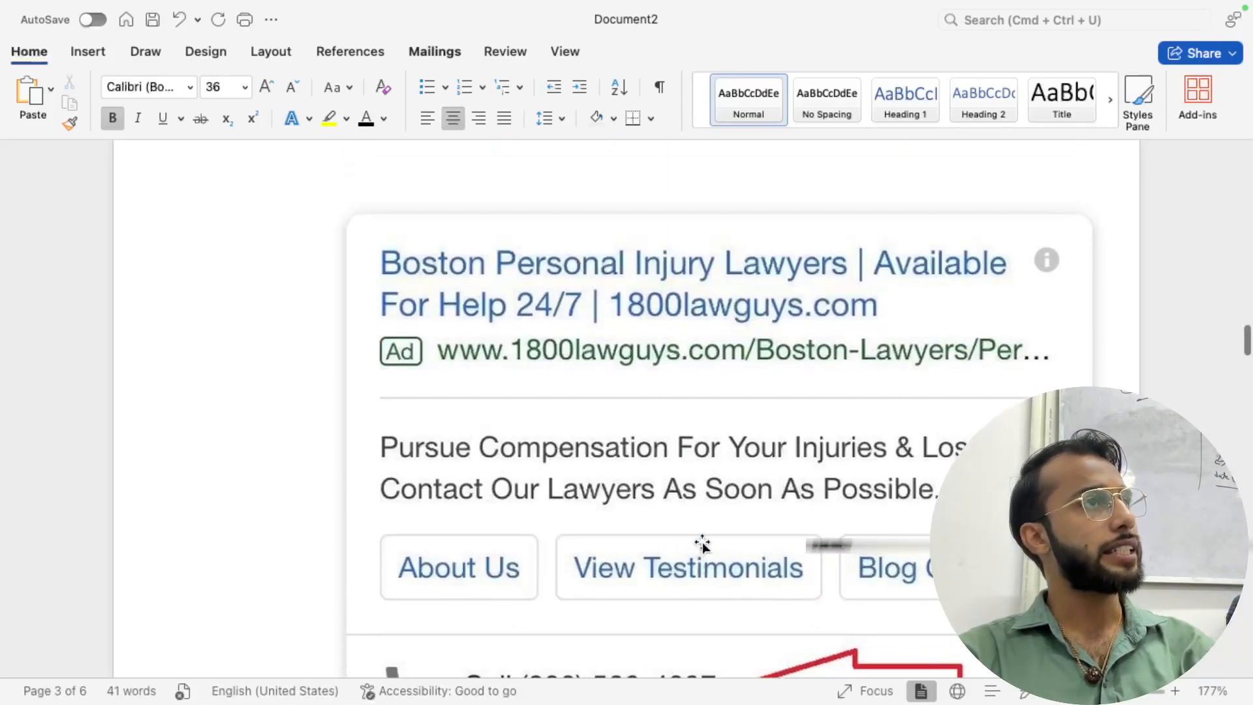
{"action": "scroll", "coordinate": [702, 545], "scroll_direction": "up", "scroll_amount": 15}
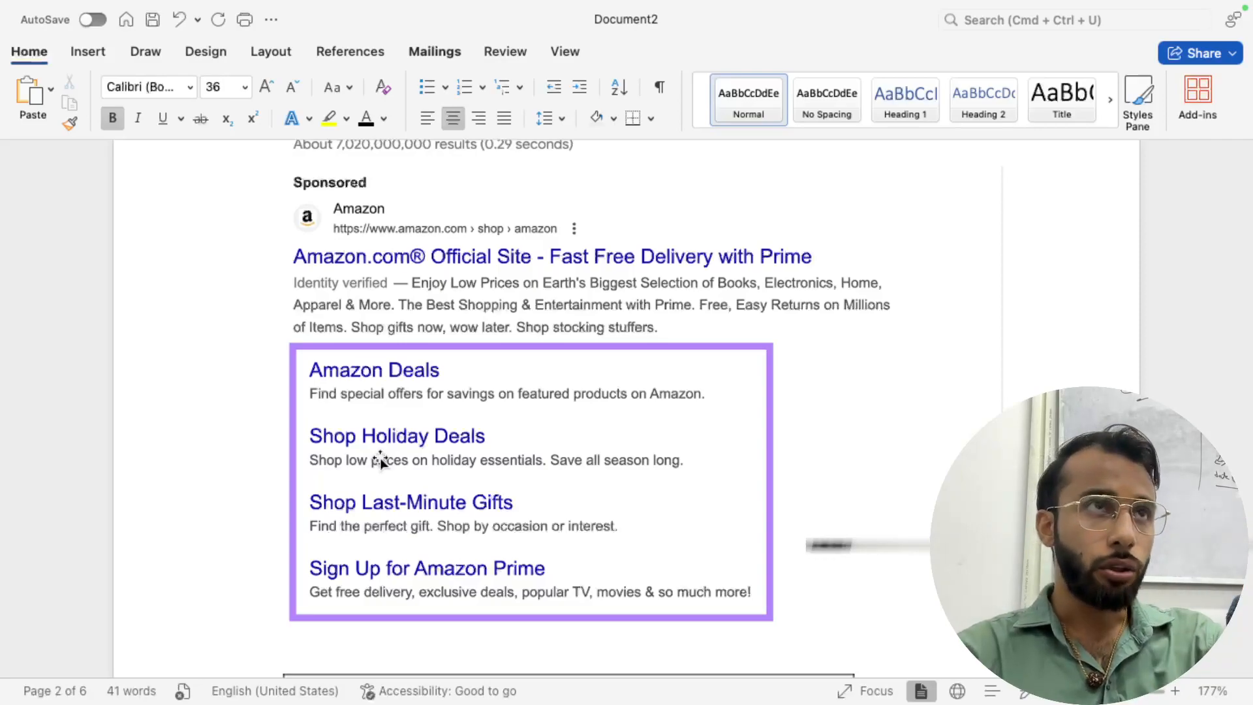
{"action": "scroll", "coordinate": [381, 458], "scroll_direction": "down", "scroll_amount": 15}
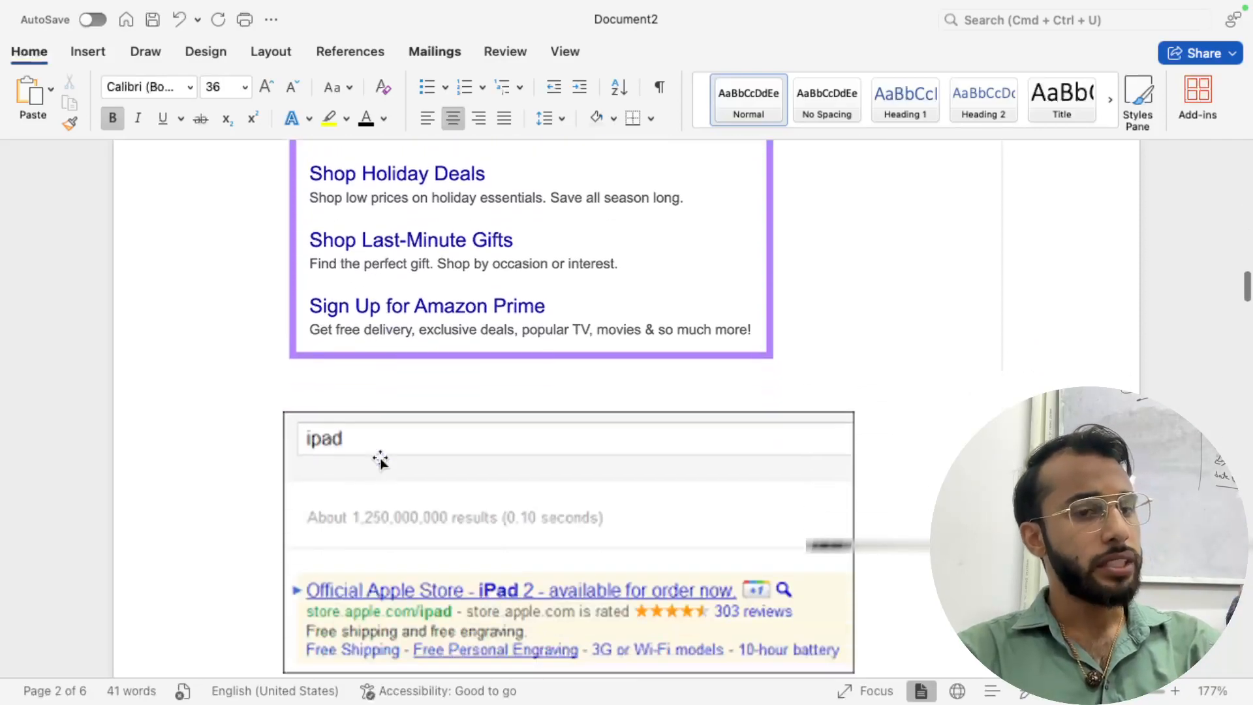
{"action": "scroll", "coordinate": [380, 457], "scroll_direction": "down", "scroll_amount": 5}
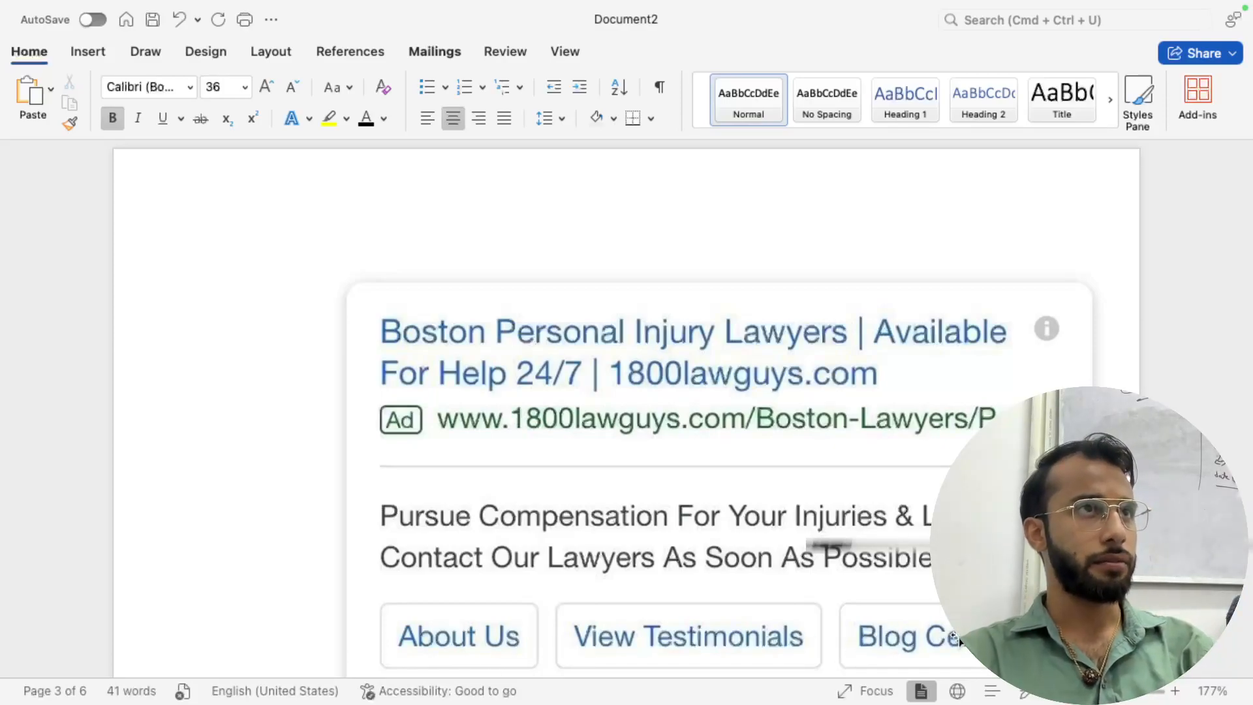
{"action": "scroll", "coordinate": [788, 501], "scroll_direction": "up", "scroll_amount": 10}
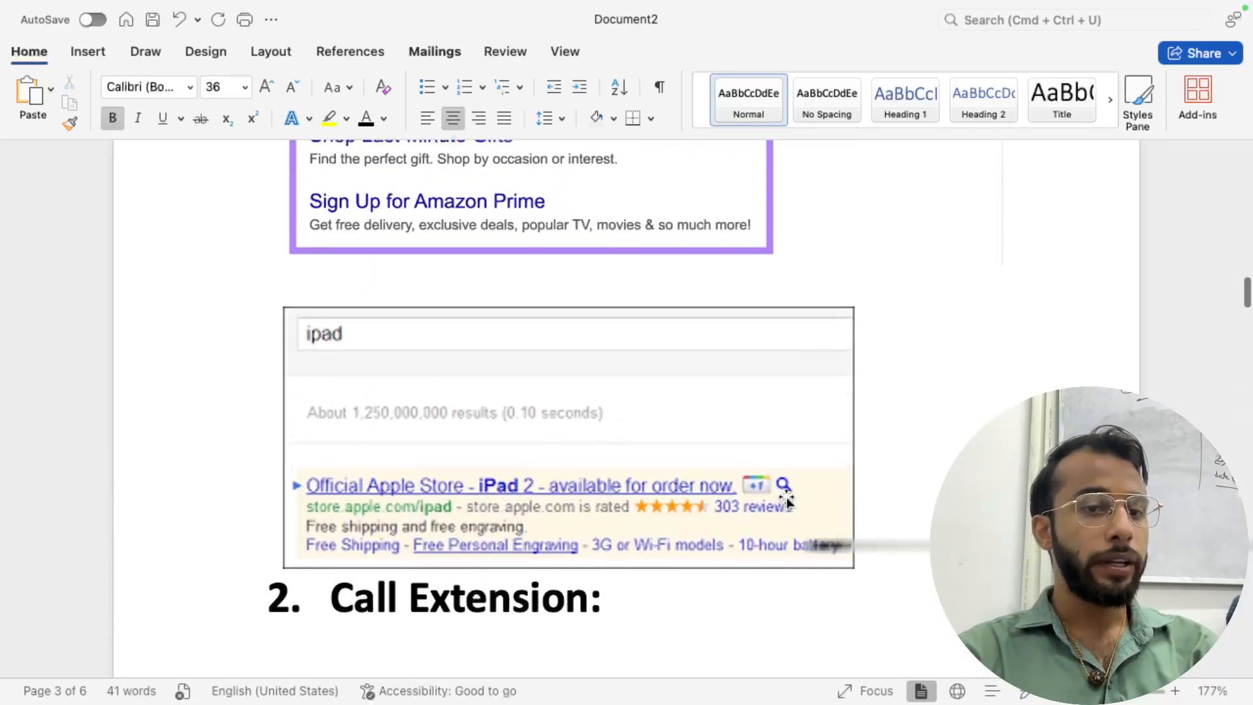
{"action": "scroll", "coordinate": [787, 501], "scroll_direction": "up", "scroll_amount": 5}
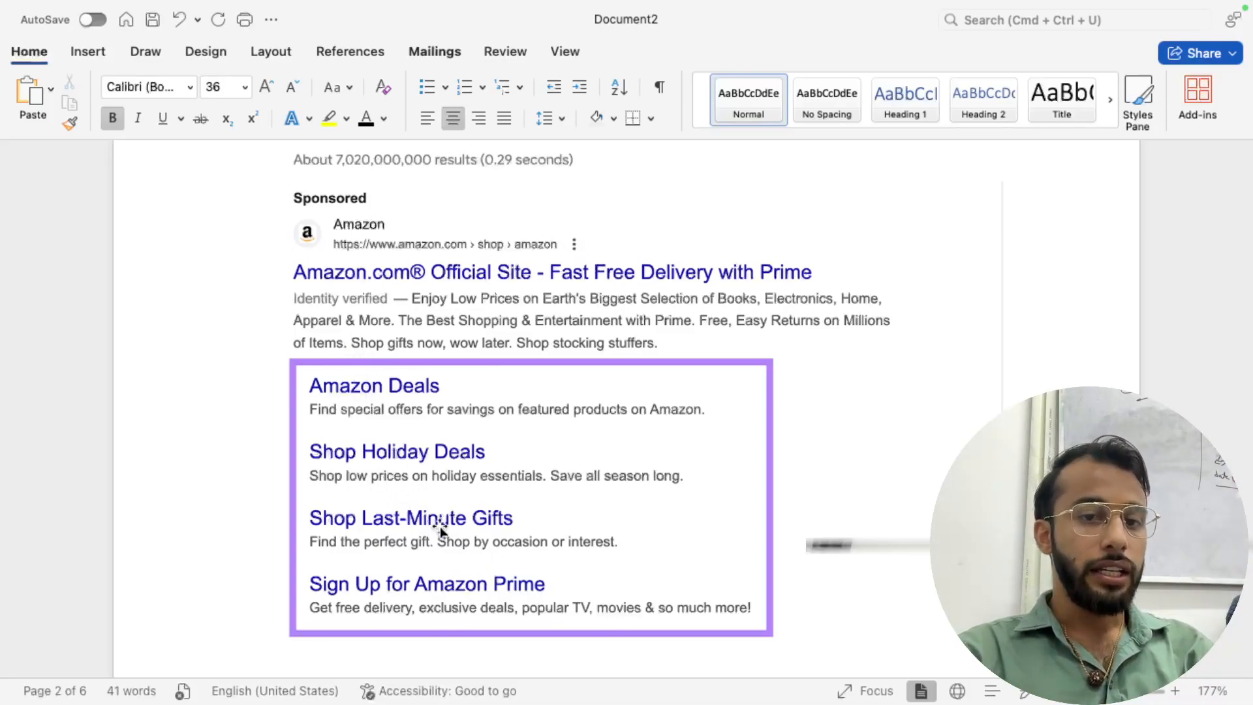
{"action": "scroll", "coordinate": [440, 526], "scroll_direction": "down", "scroll_amount": 1}
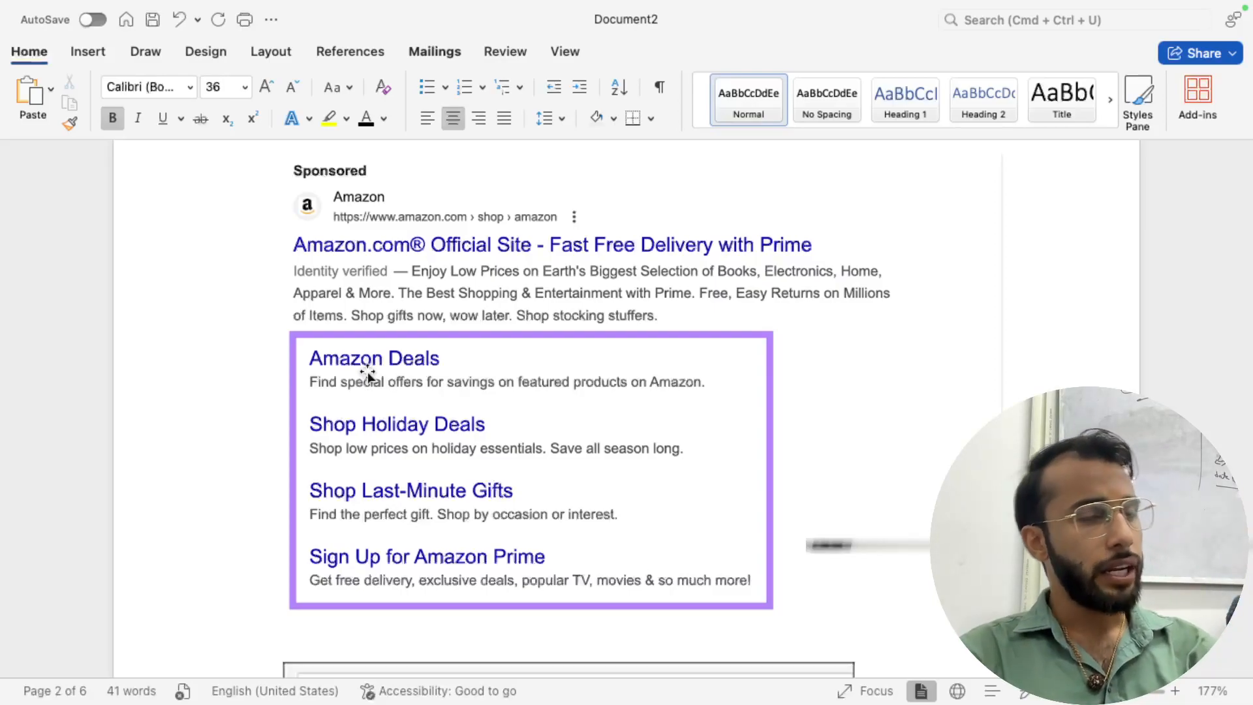
{"action": "scroll", "coordinate": [394, 467], "scroll_direction": "down", "scroll_amount": 15}
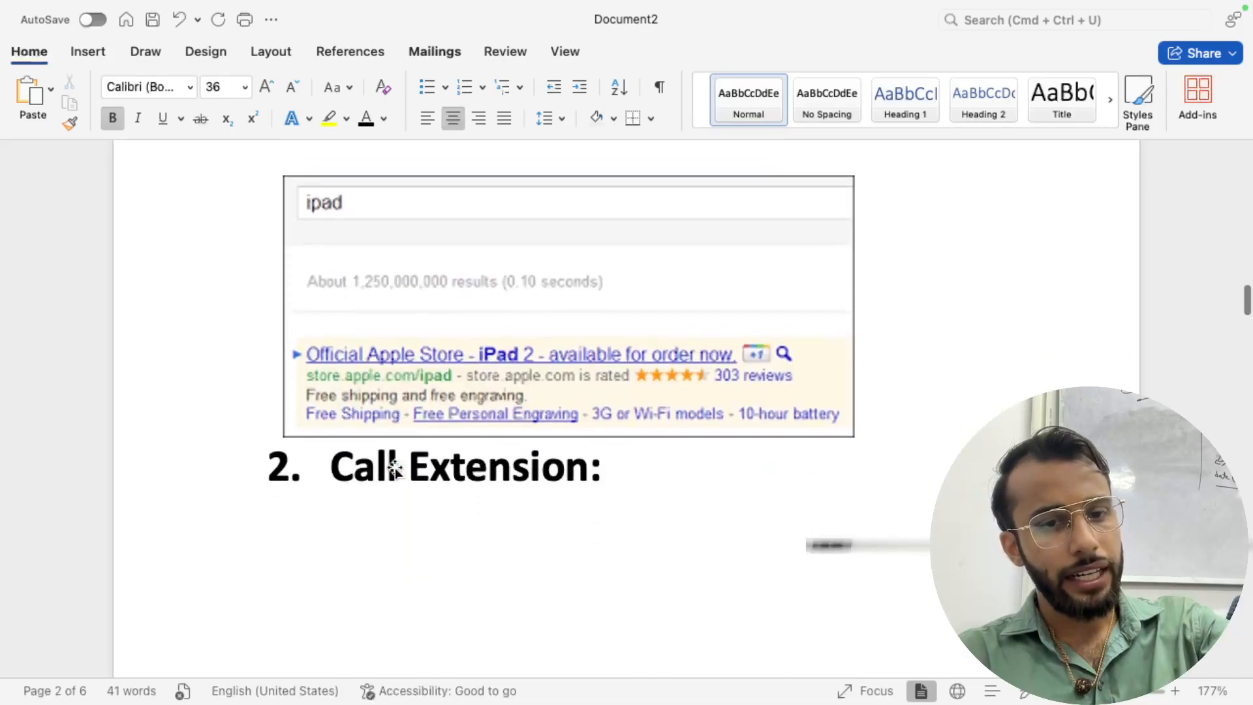
{"action": "scroll", "coordinate": [394, 468], "scroll_direction": "down", "scroll_amount": 3}
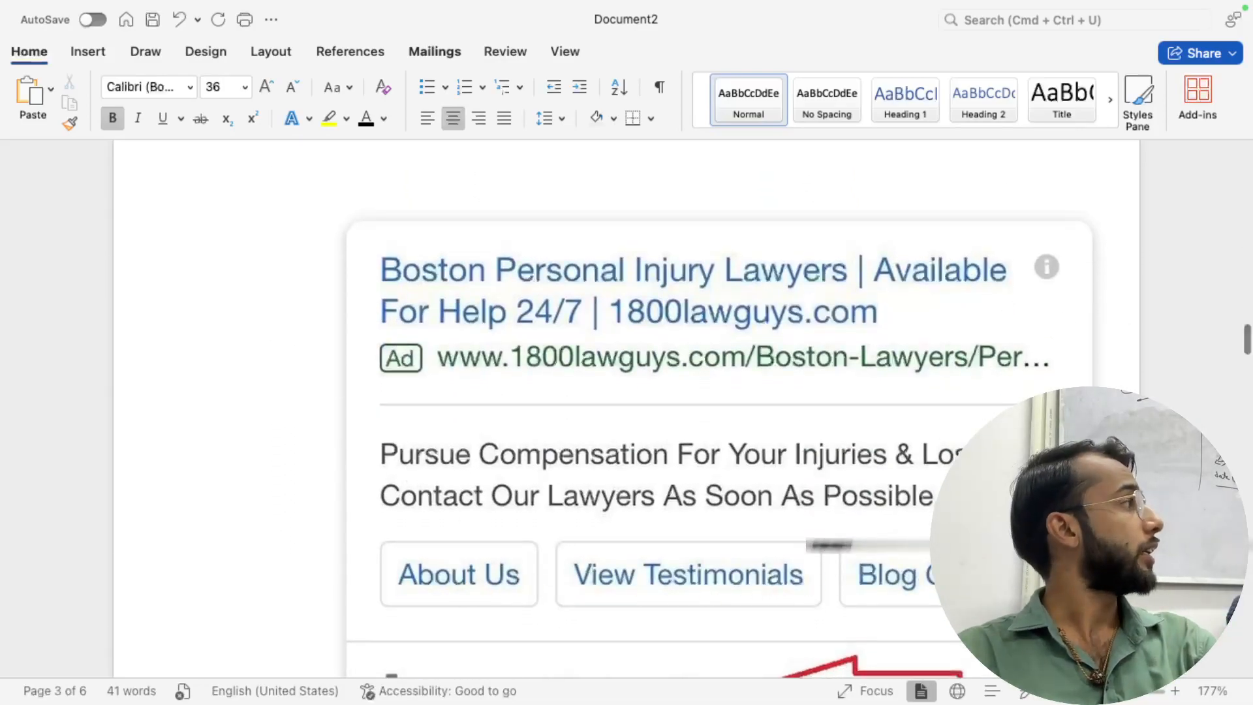
{"action": "scroll", "coordinate": [641, 498], "scroll_direction": "up", "scroll_amount": 15}
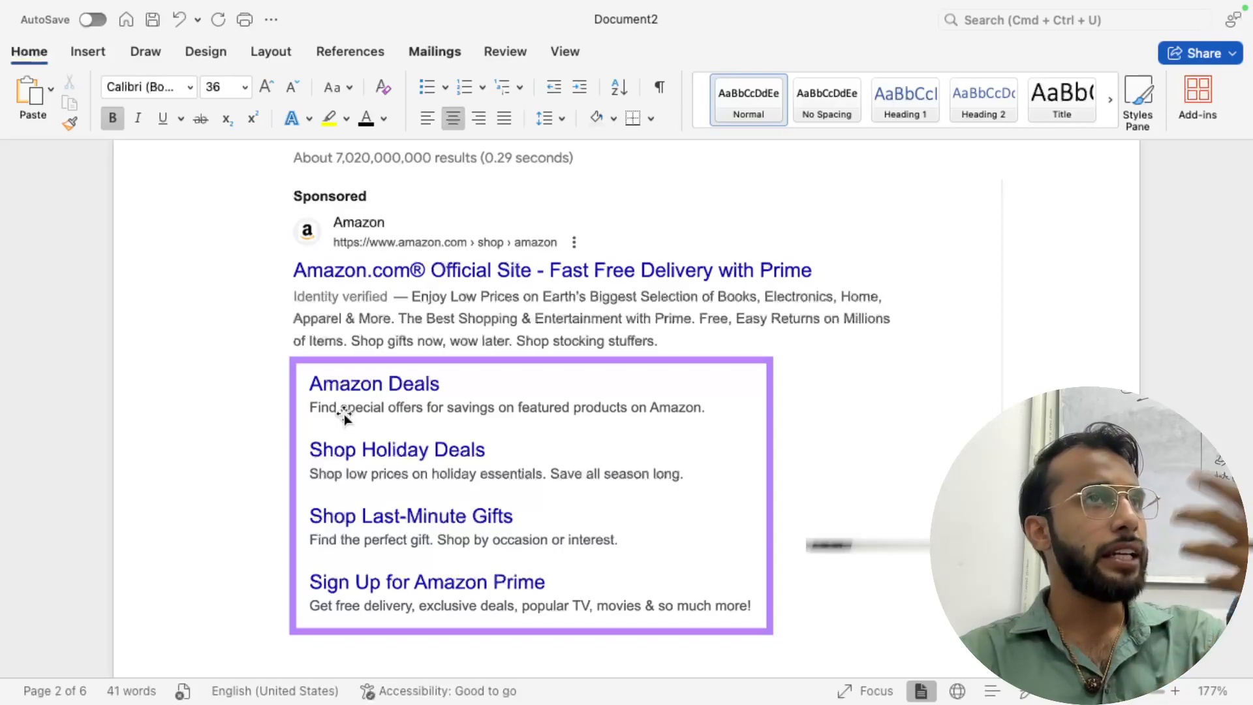
- Back in Chrome, start Sitelink 1 with the sitelink text 'About Us'
{"action": "key", "text": "super+Tab"}
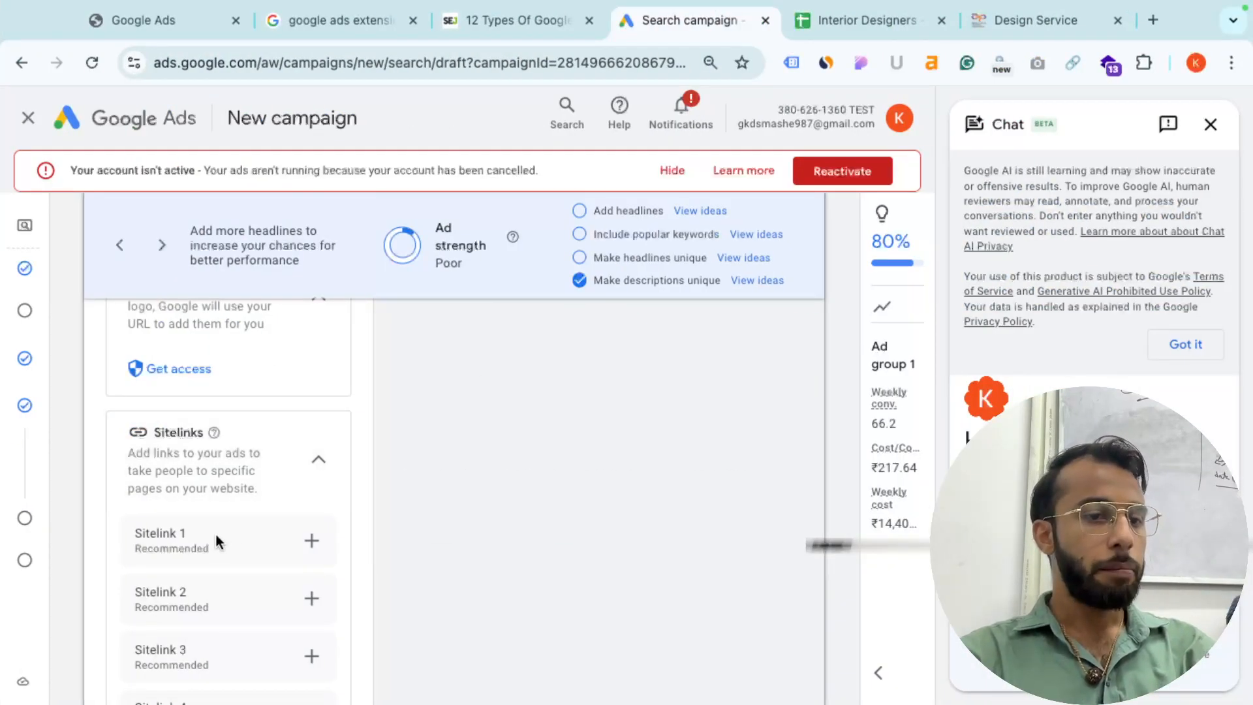
{"action": "scroll", "coordinate": [205, 549], "scroll_direction": "down", "scroll_amount": 2}
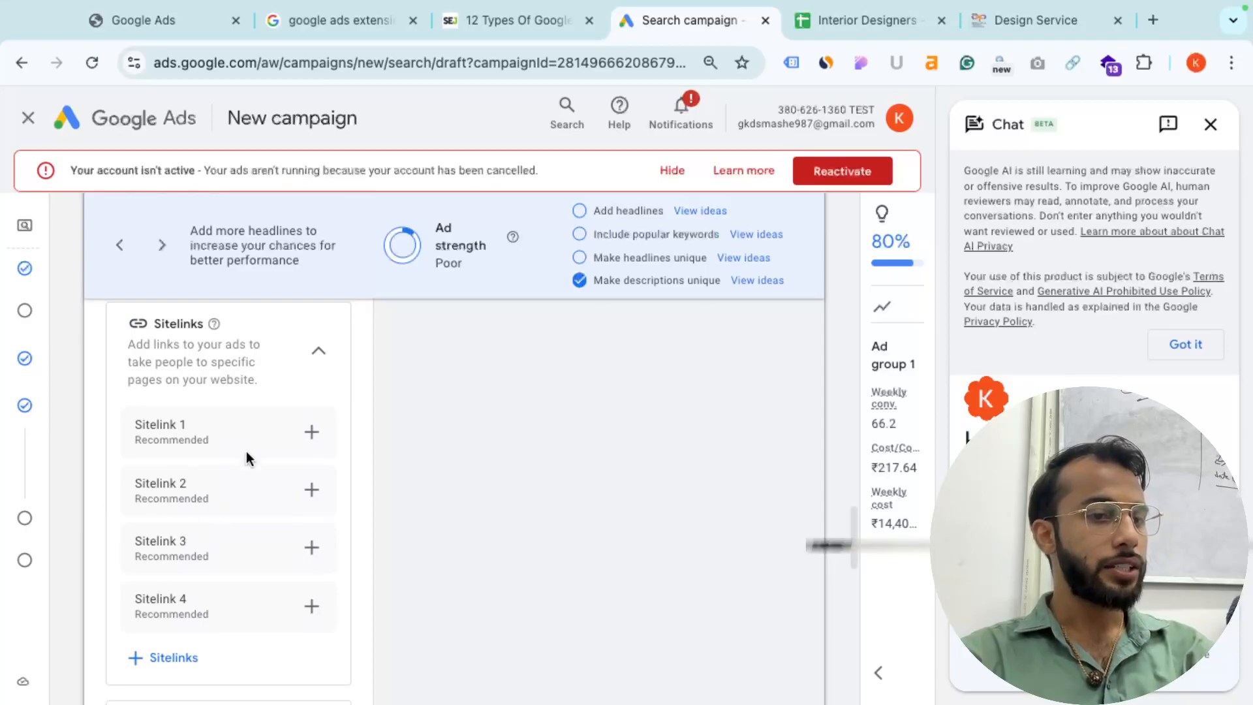
{"action": "left_click", "coordinate": [312, 430]}
{"action": "left_click", "coordinate": [369, 285]}
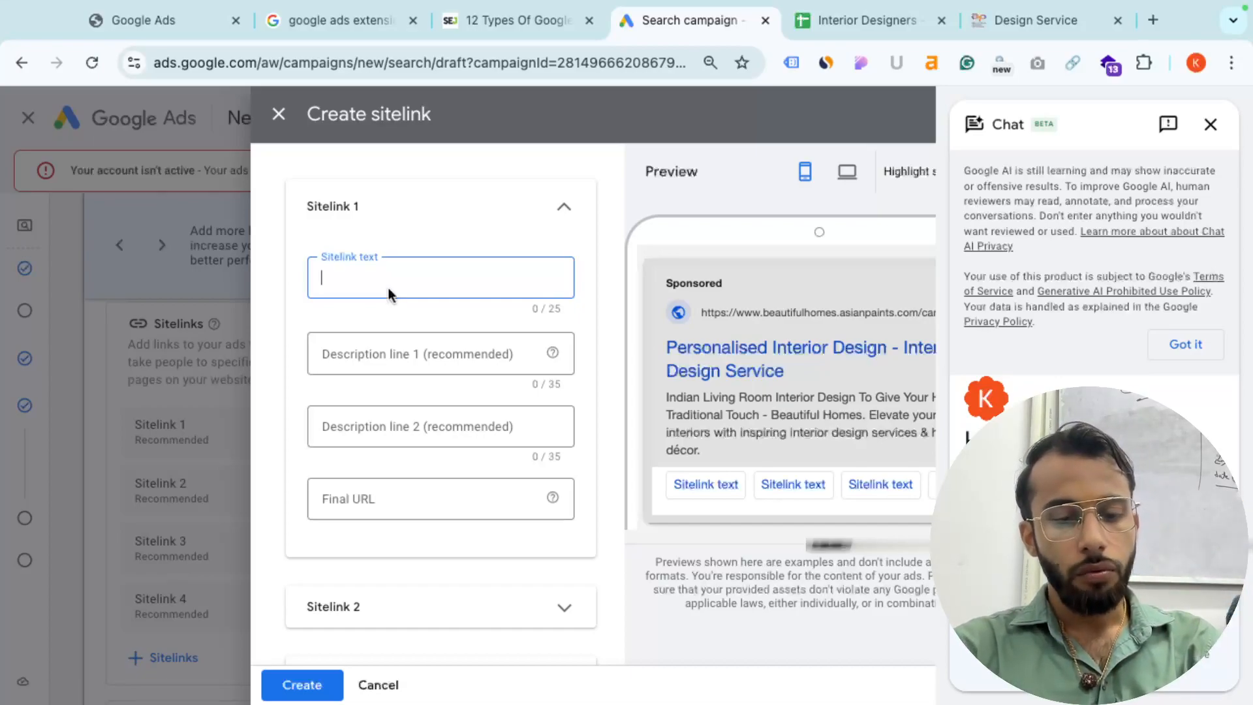
{"action": "type", "text": "About Us"}
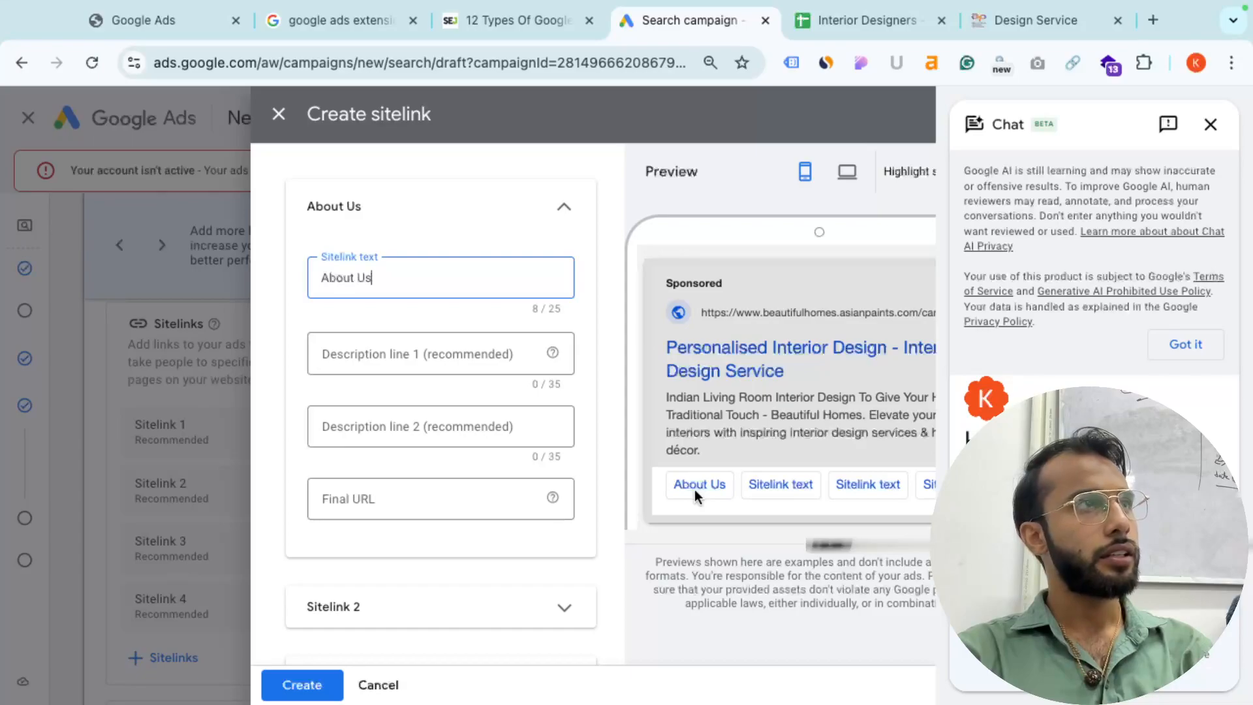
- Enter 'Our Legacy Since 1955' as the sitelink's description line 1
{"action": "left_click", "coordinate": [404, 354]}
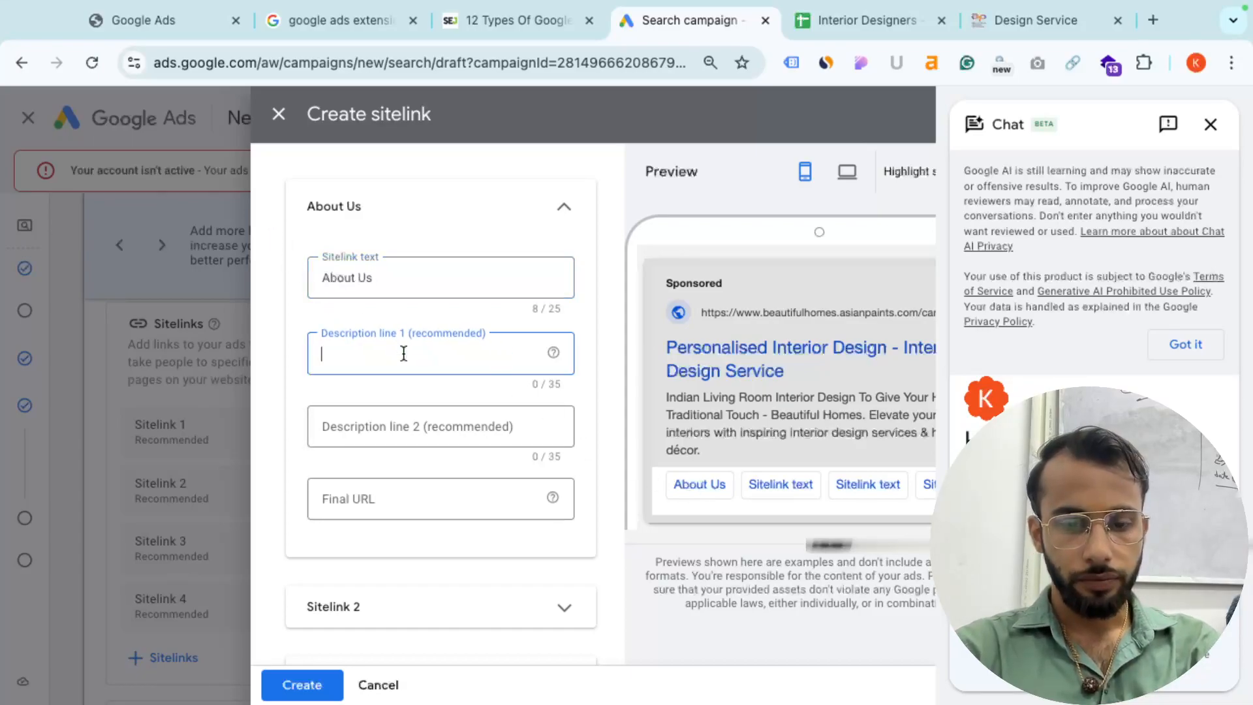
{"action": "type", "text": "Ou"}
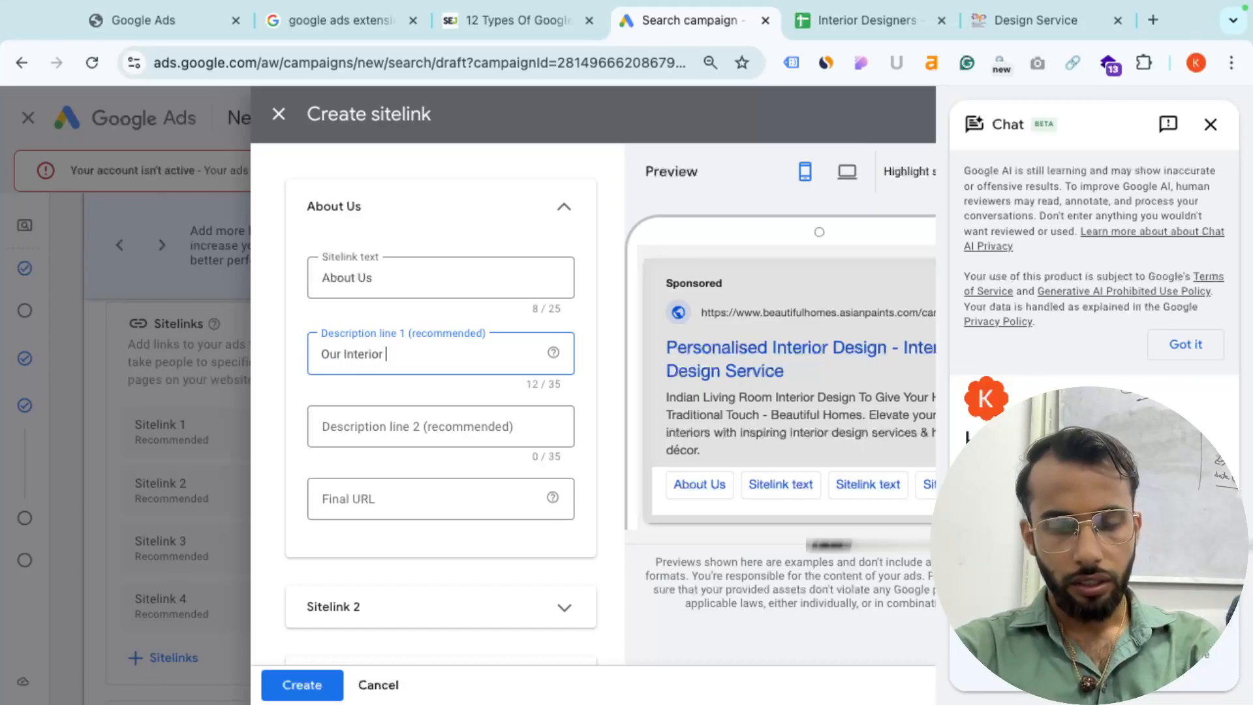
{"action": "type", "text": "r Interio"}
{"action": "key", "text": "ctrl+a"}
{"action": "type", "text": "Our"}
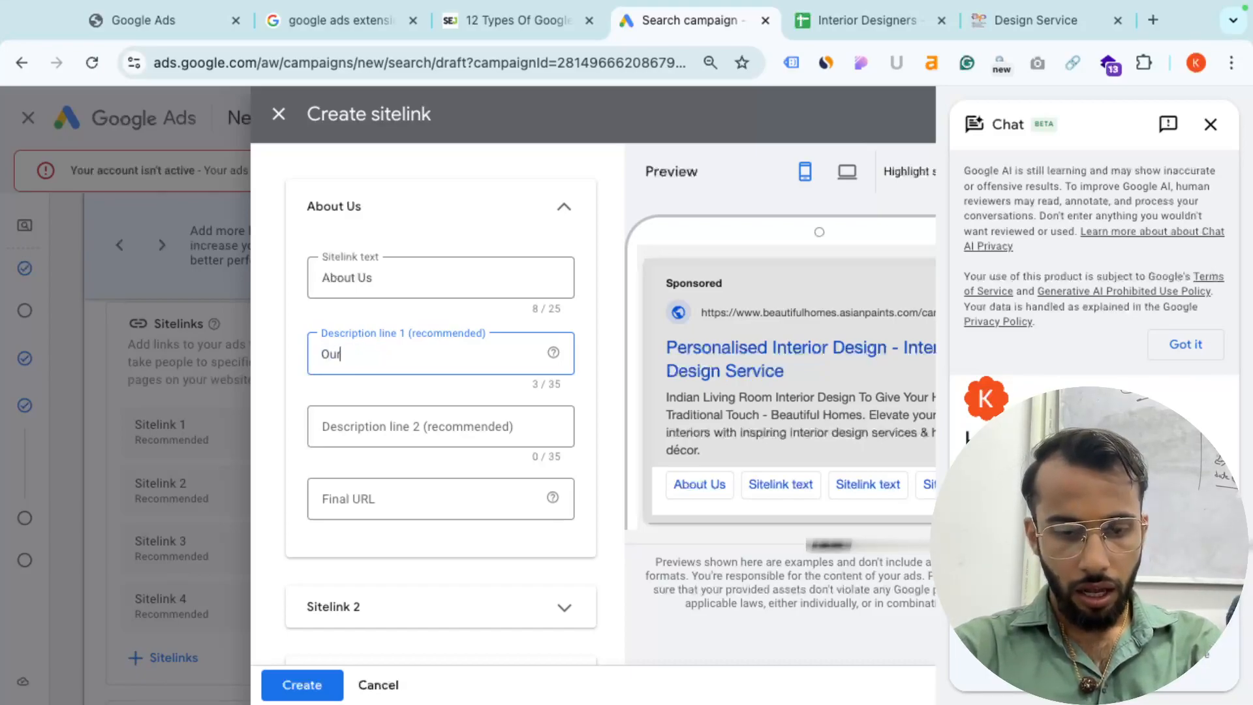
{"action": "type", "text": " Legand"}
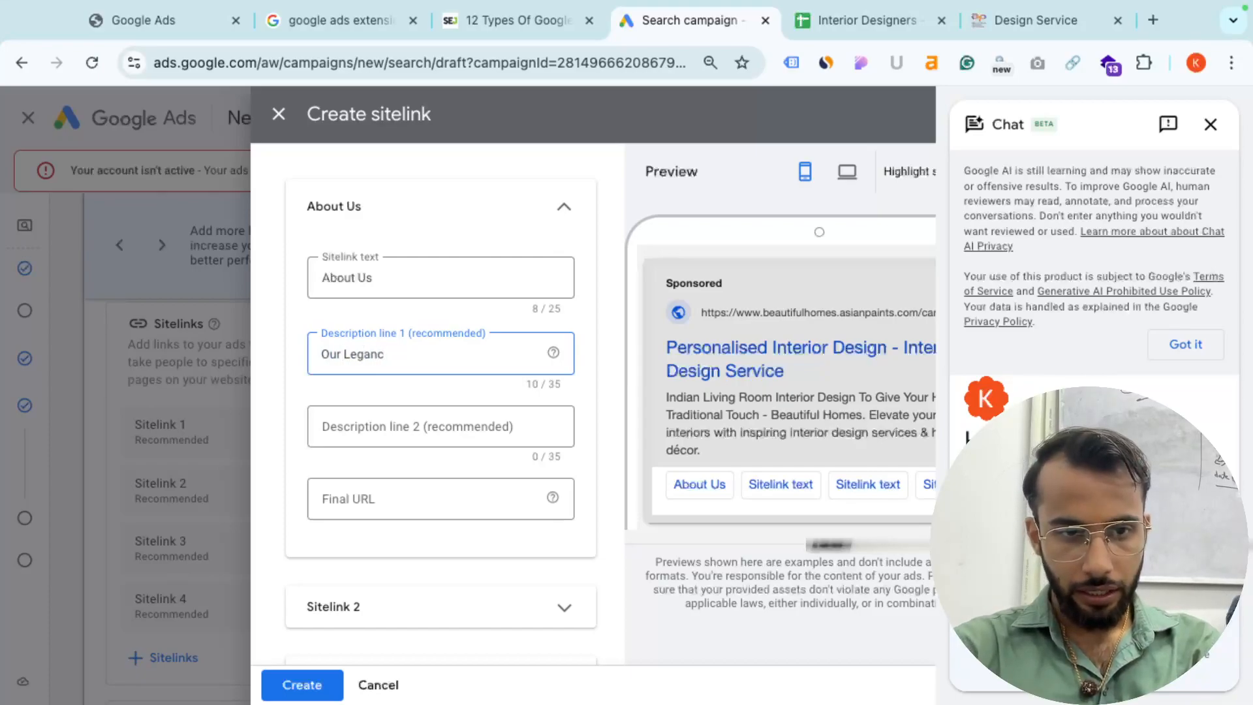
{"action": "type", "text": "cy Since 1955"}
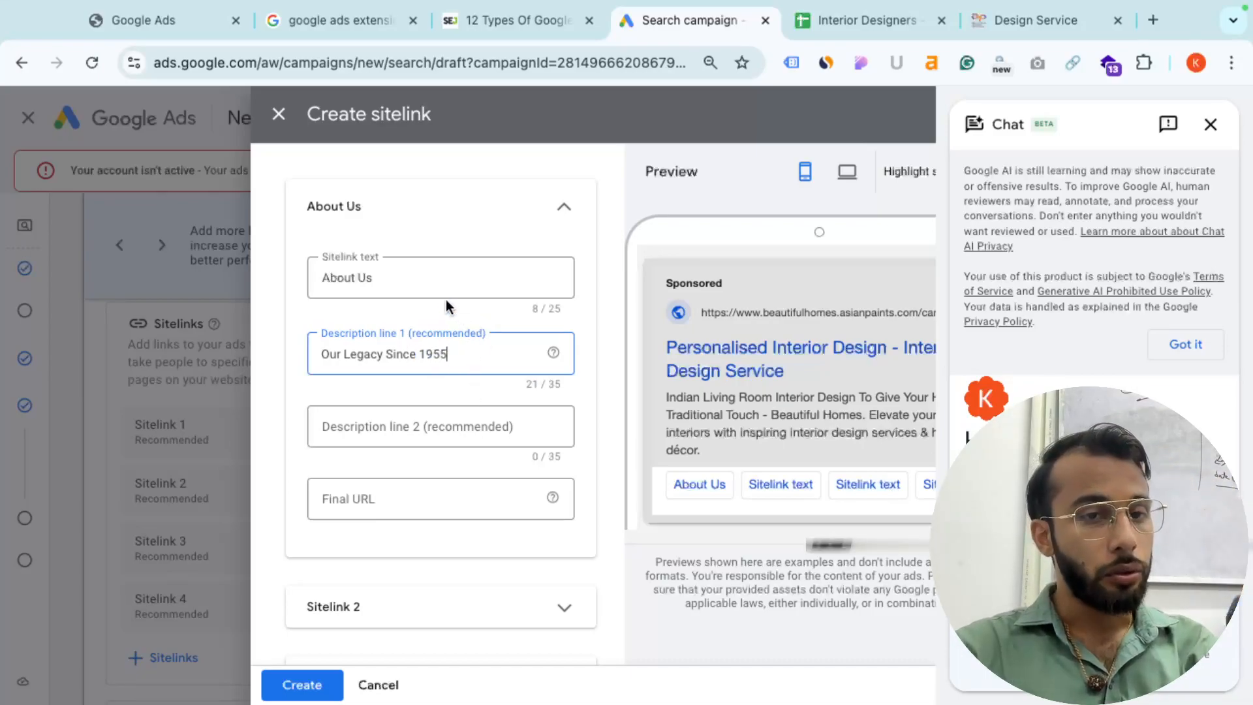
{"action": "left_click", "coordinate": [456, 279]}
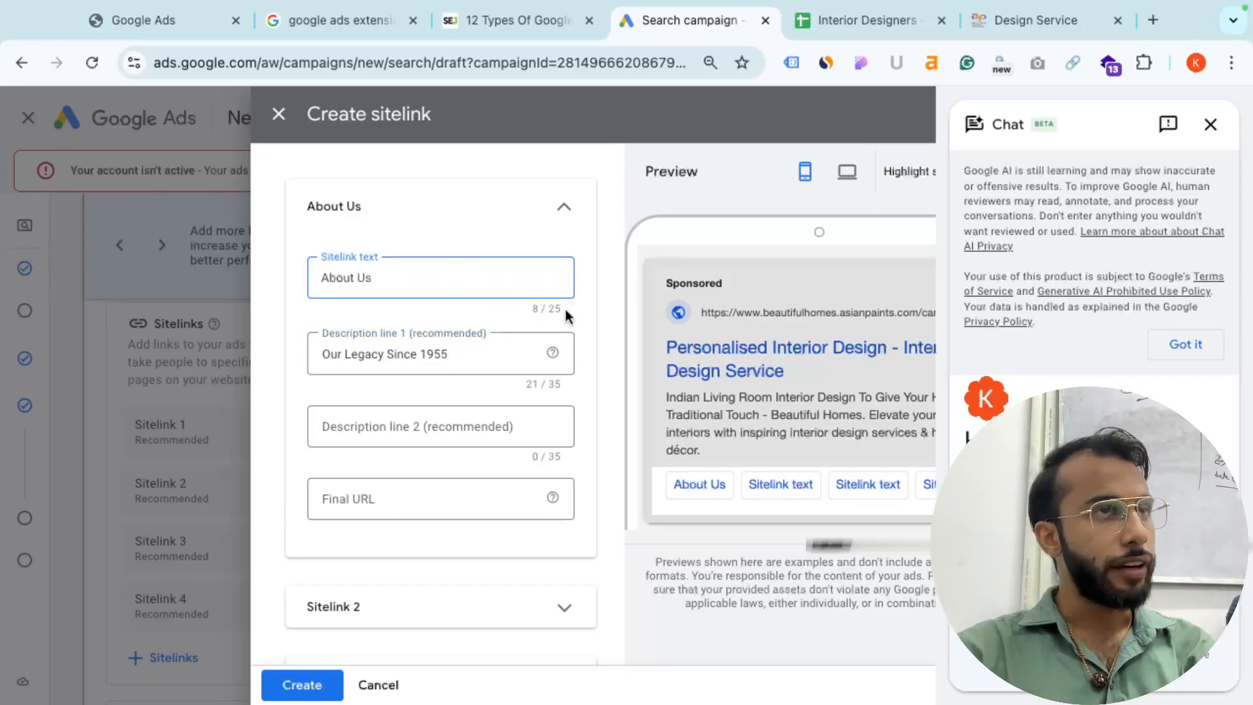
{"action": "left_click", "coordinate": [567, 384]}
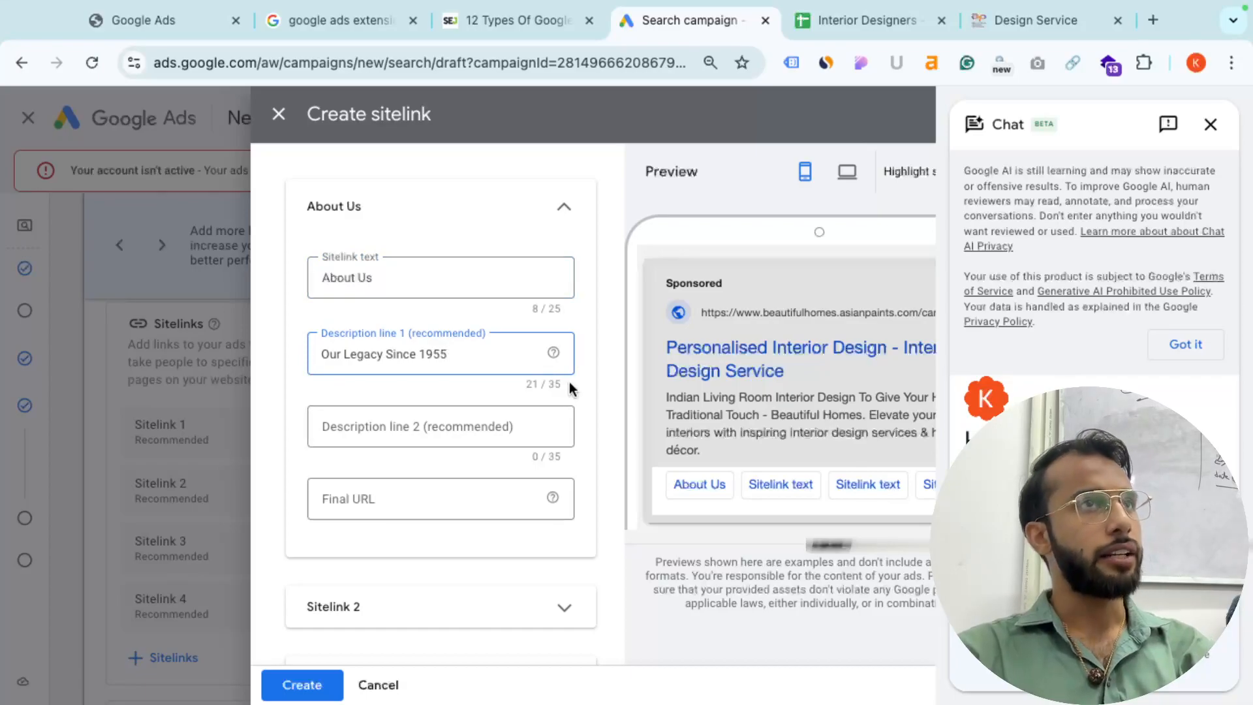
- Append (25) to the Sitelink Extension Headline header in the Interior Designers sheet
{"action": "left_click", "coordinate": [868, 20]}
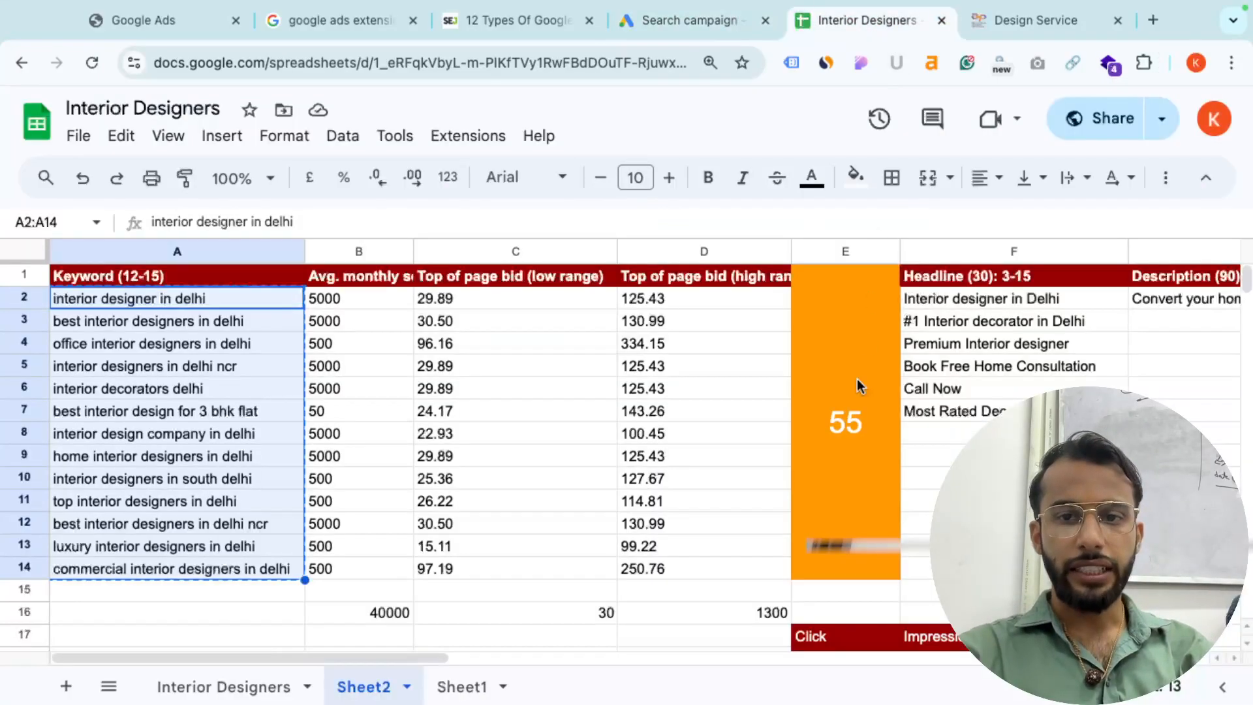
{"action": "scroll", "coordinate": [844, 429], "scroll_direction": "right", "scroll_amount": 5}
{"action": "scroll", "coordinate": [844, 429], "scroll_direction": "right", "scroll_amount": 3}
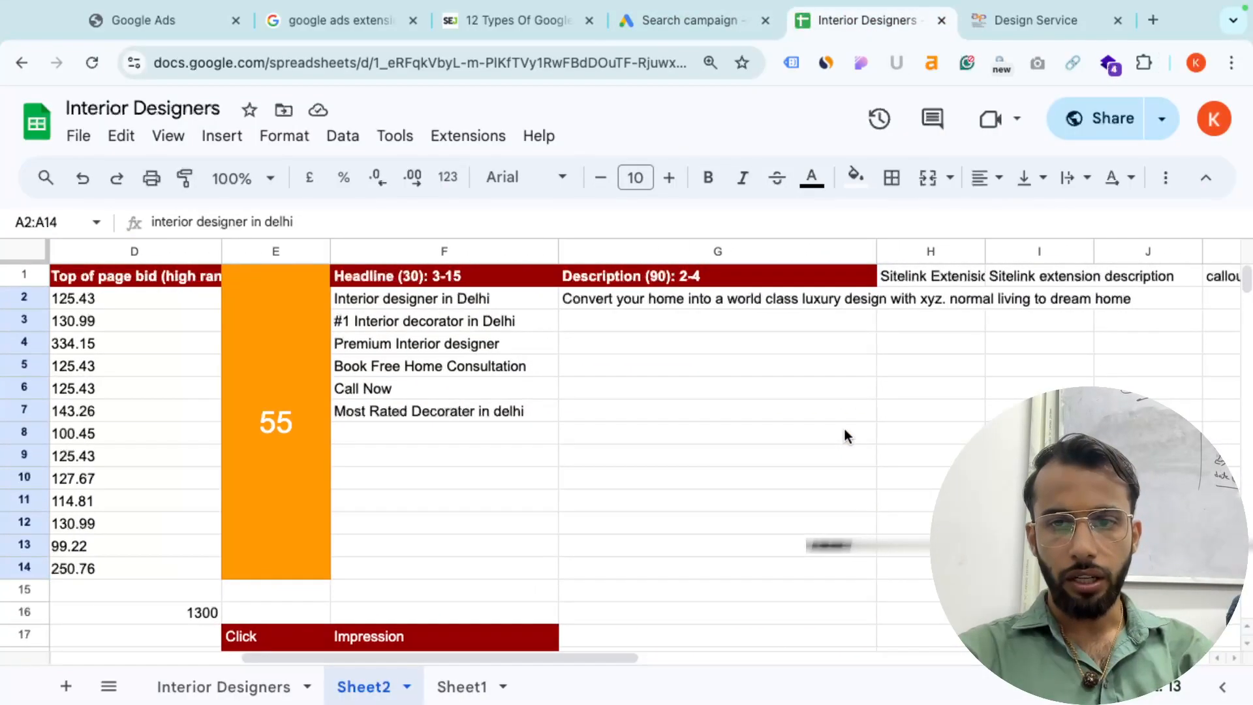
{"action": "left_click", "coordinate": [939, 275]}
{"action": "left_click", "coordinate": [385, 219]}
{"action": "type", "text": "(24"}
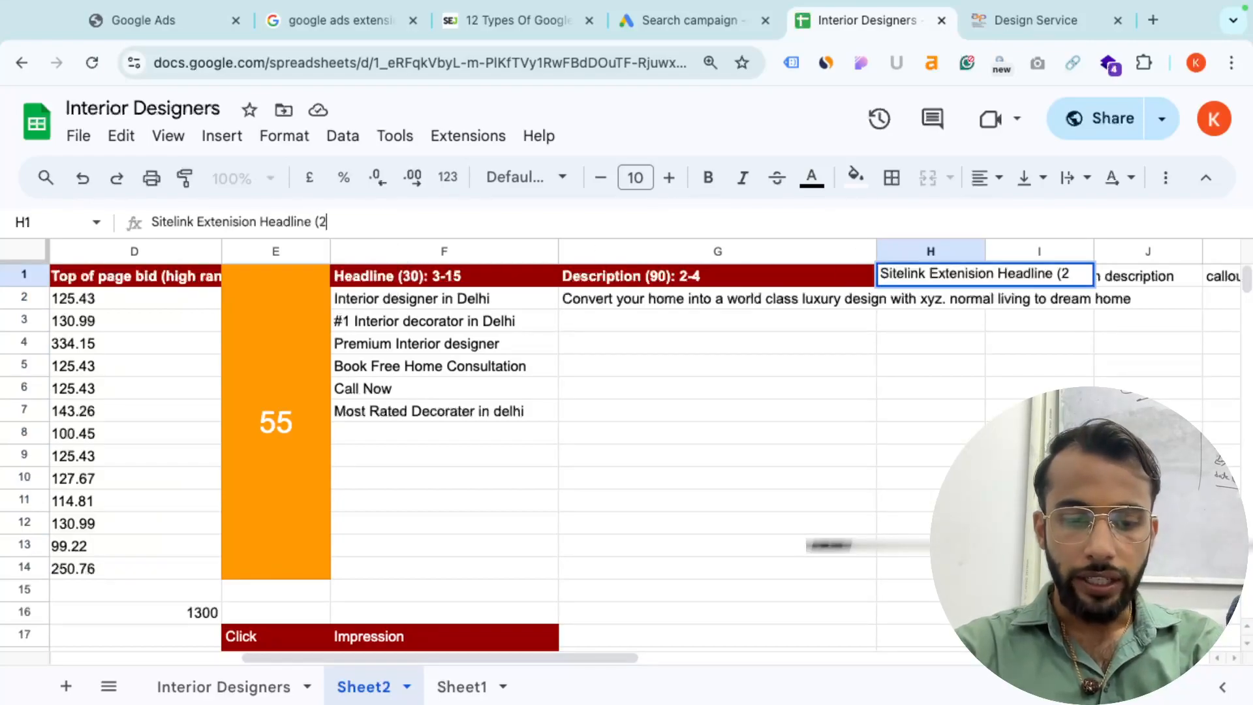
{"action": "key", "text": "BackSpace"}
{"action": "type", "text": "5"}
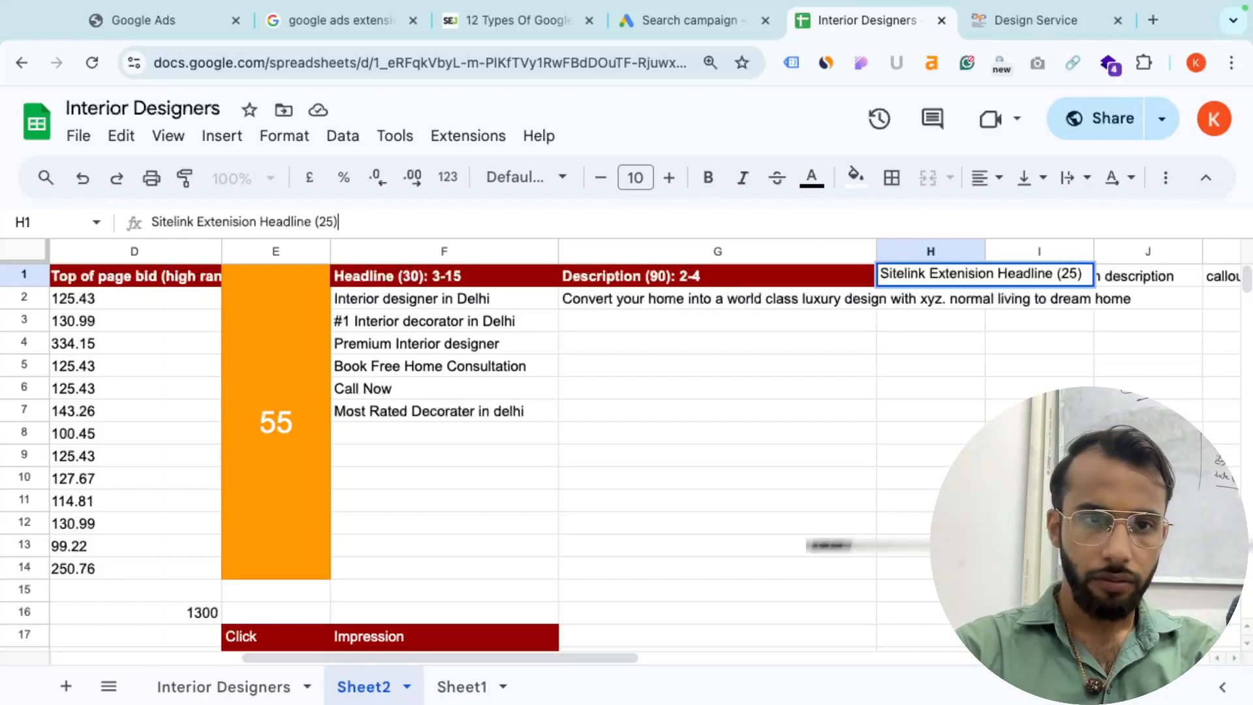
{"action": "key", "text": "Return"}
- Append (35) to the sitelink description header and return to the sitelink form
{"action": "left_click", "coordinate": [1071, 284]}
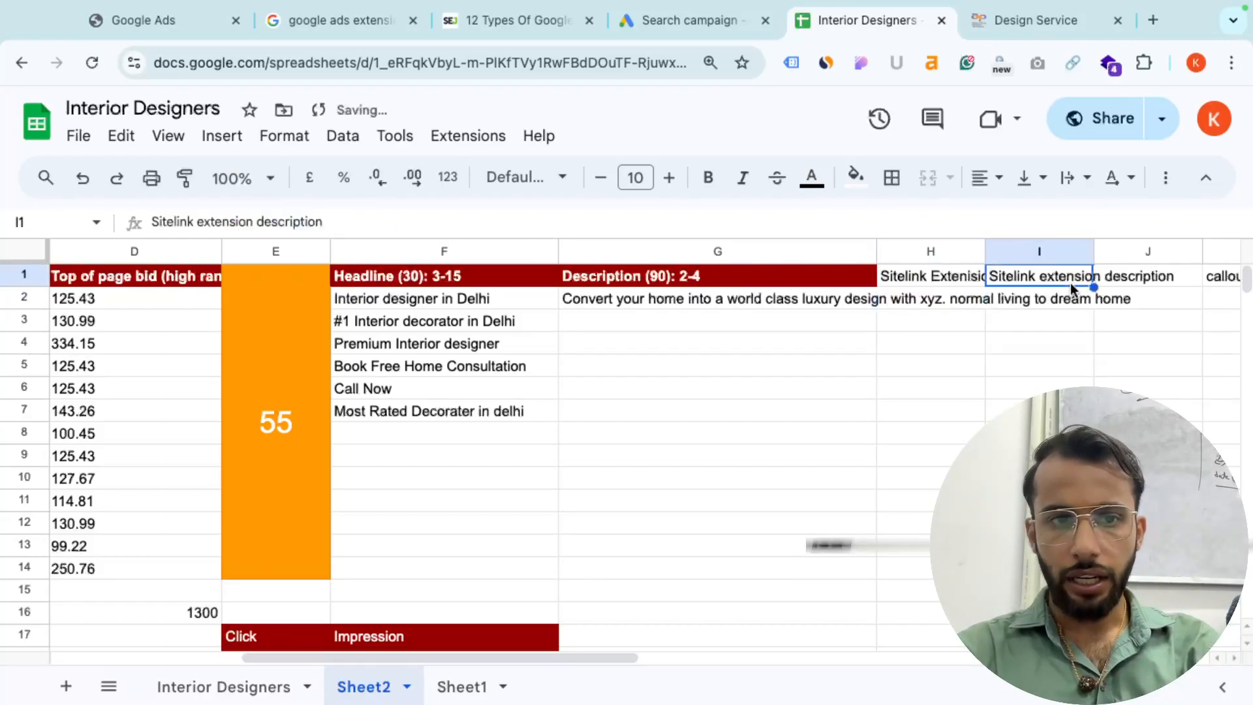
{"action": "left_click", "coordinate": [372, 222]}
{"action": "type", "text": "(35"}
{"action": "left_click", "coordinate": [354, 413]}
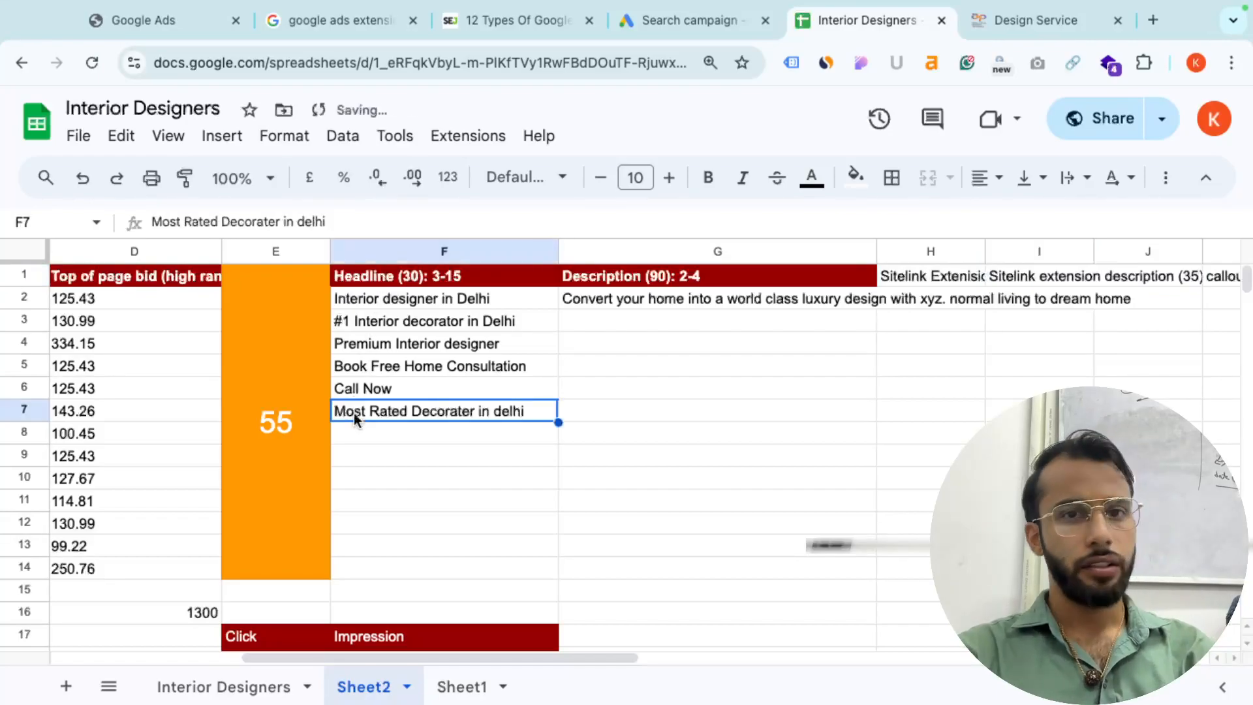
{"action": "left_click", "coordinate": [634, 17]}
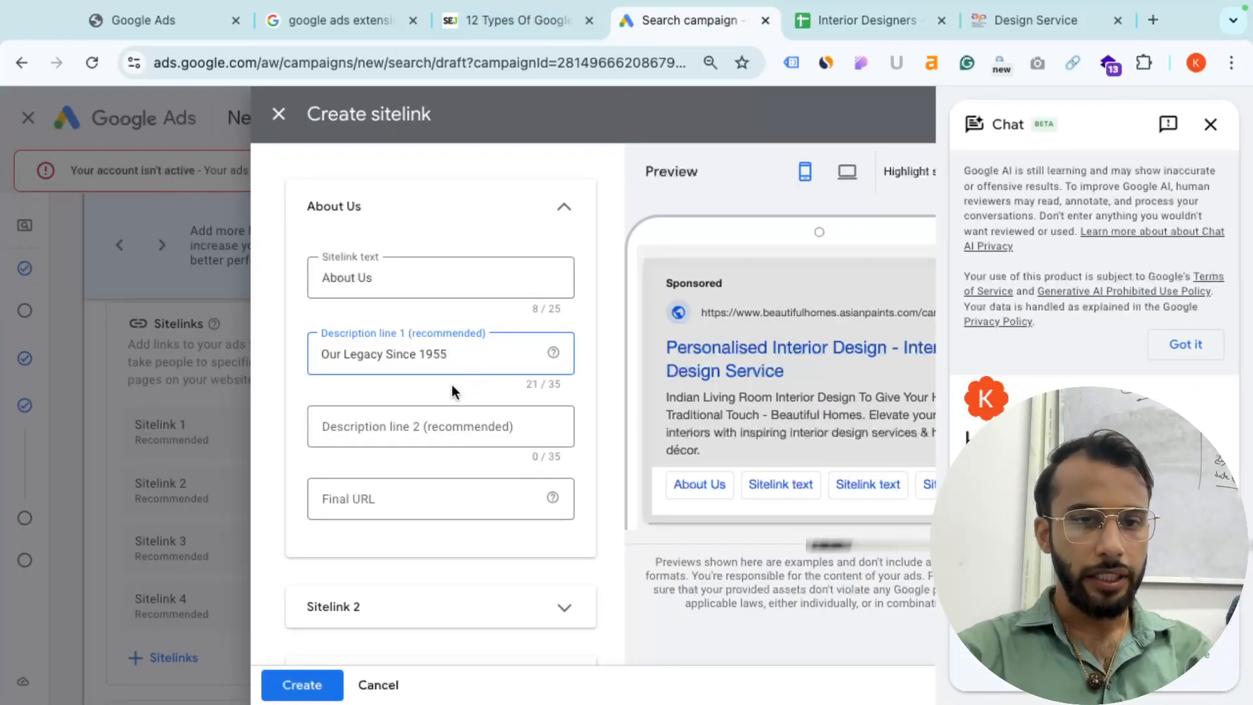
- Copy the Design Service site's address and paste it as the About Us sitelink's final URL
{"action": "left_click", "coordinate": [397, 496]}
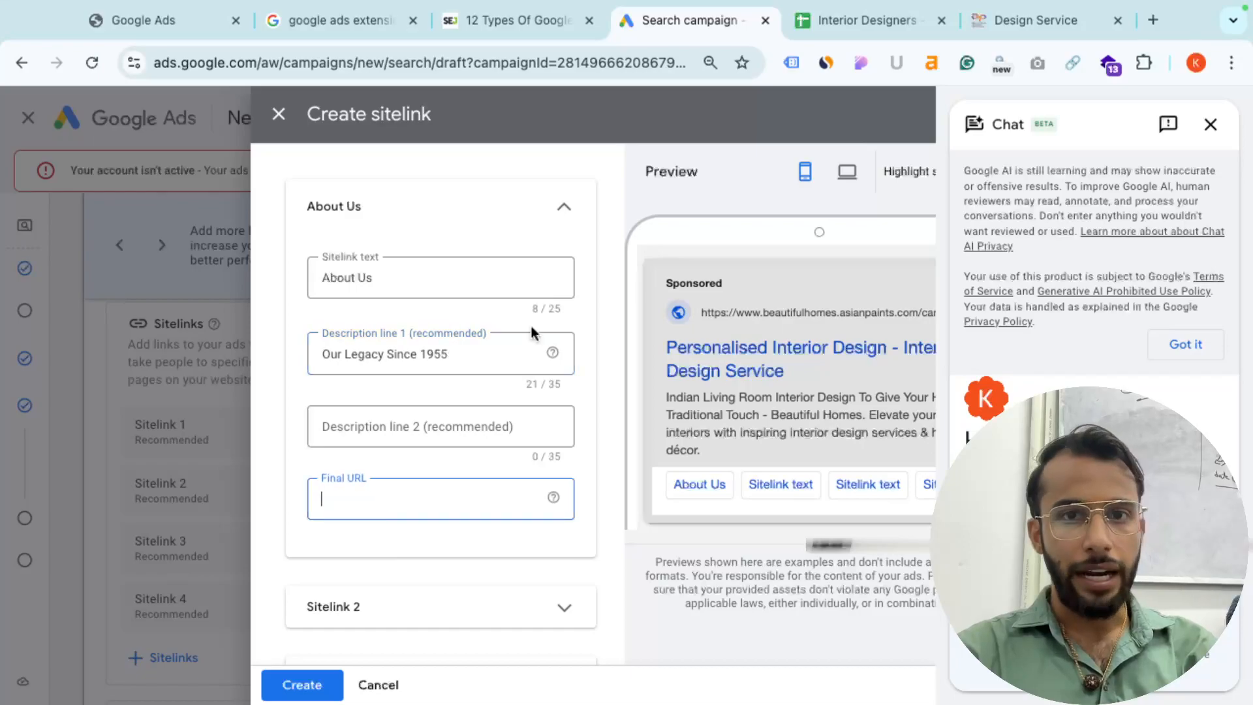
{"action": "left_click", "coordinate": [1034, 20]}
{"action": "left_click", "coordinate": [466, 60]}
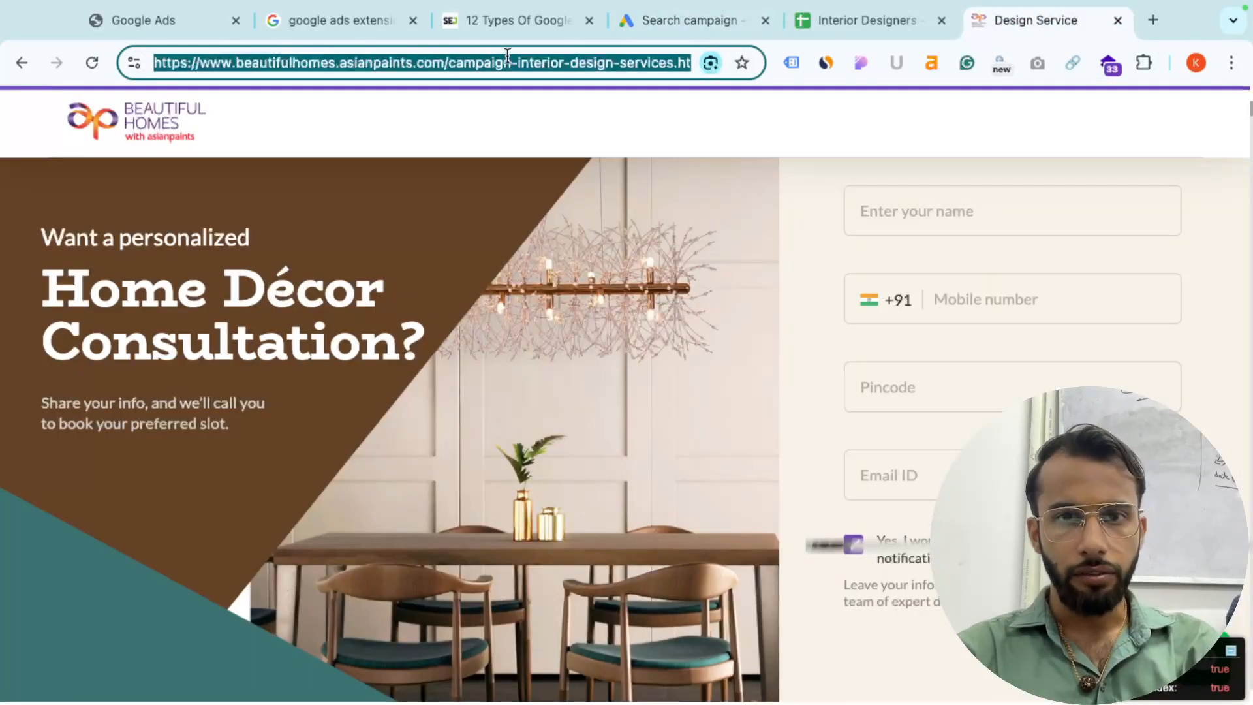
{"action": "key", "text": "ctrl+c"}
{"action": "left_click", "coordinate": [701, 29]}
{"action": "key", "text": "ctrl+v"}
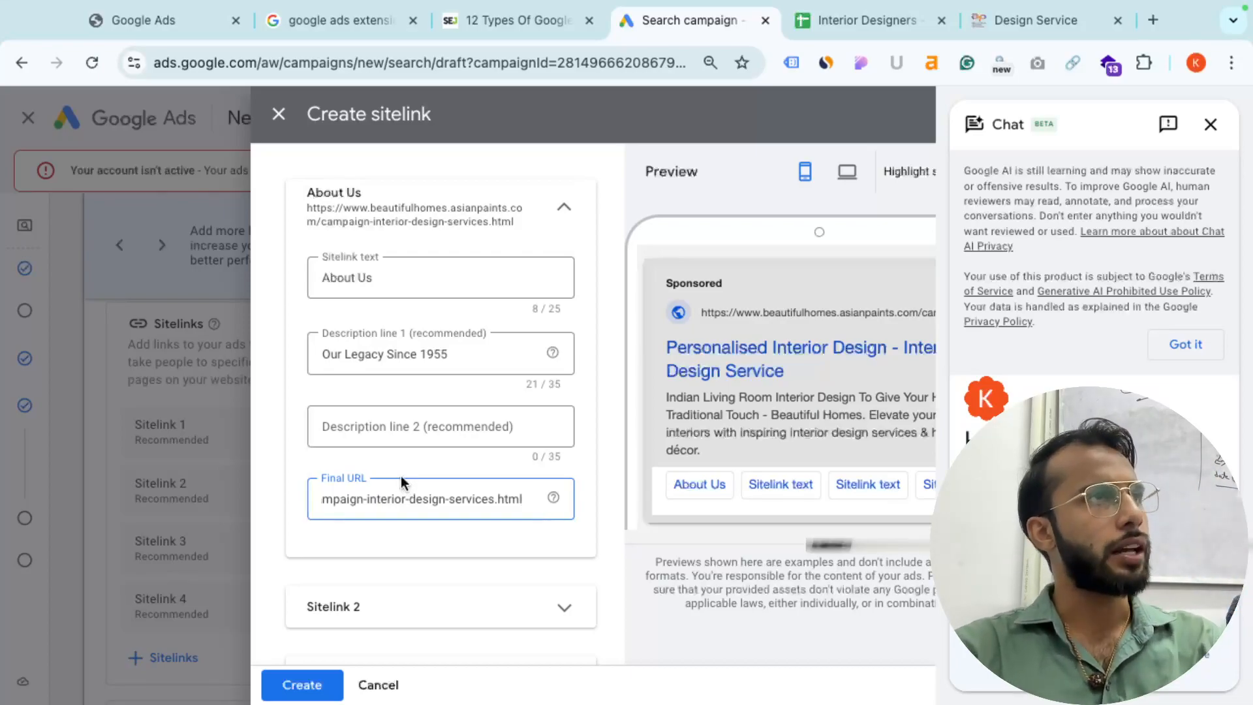
- Enter description line 2 'we are the no. 1 decorters in delhi' and save the About Us sitelink
{"action": "left_click", "coordinate": [307, 691]}
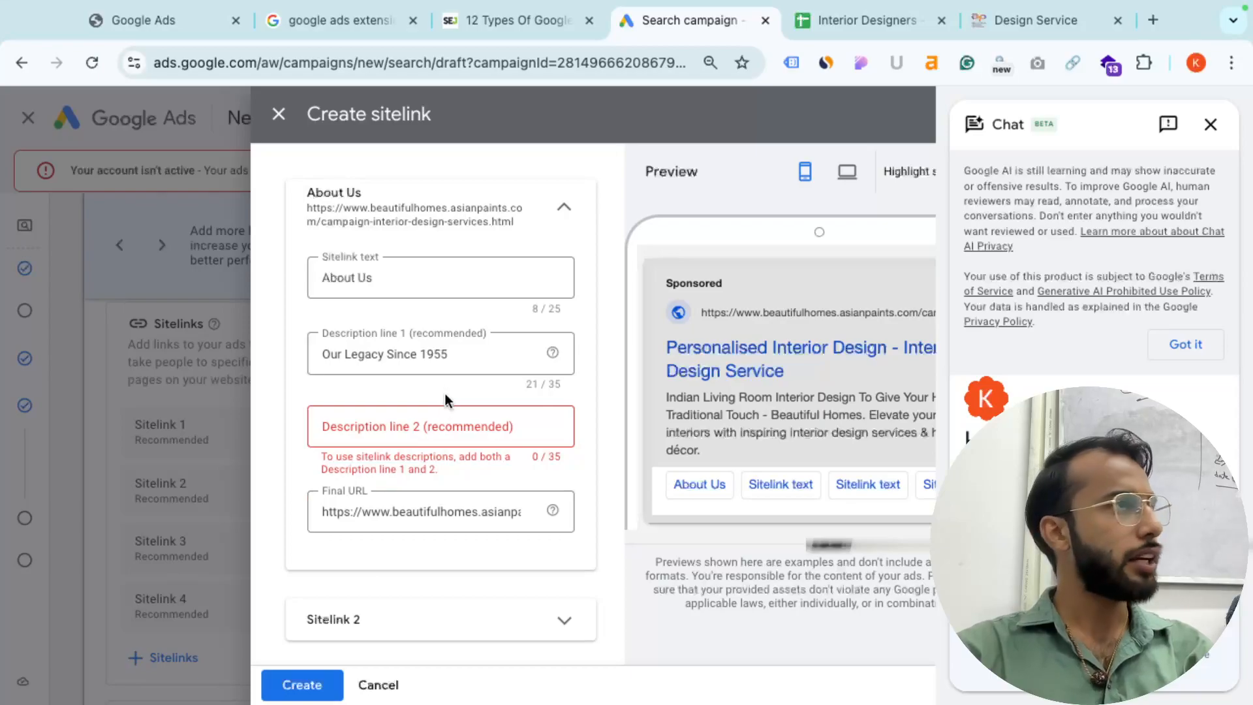
{"action": "left_click", "coordinate": [434, 423]}
{"action": "left_click", "coordinate": [480, 274]}
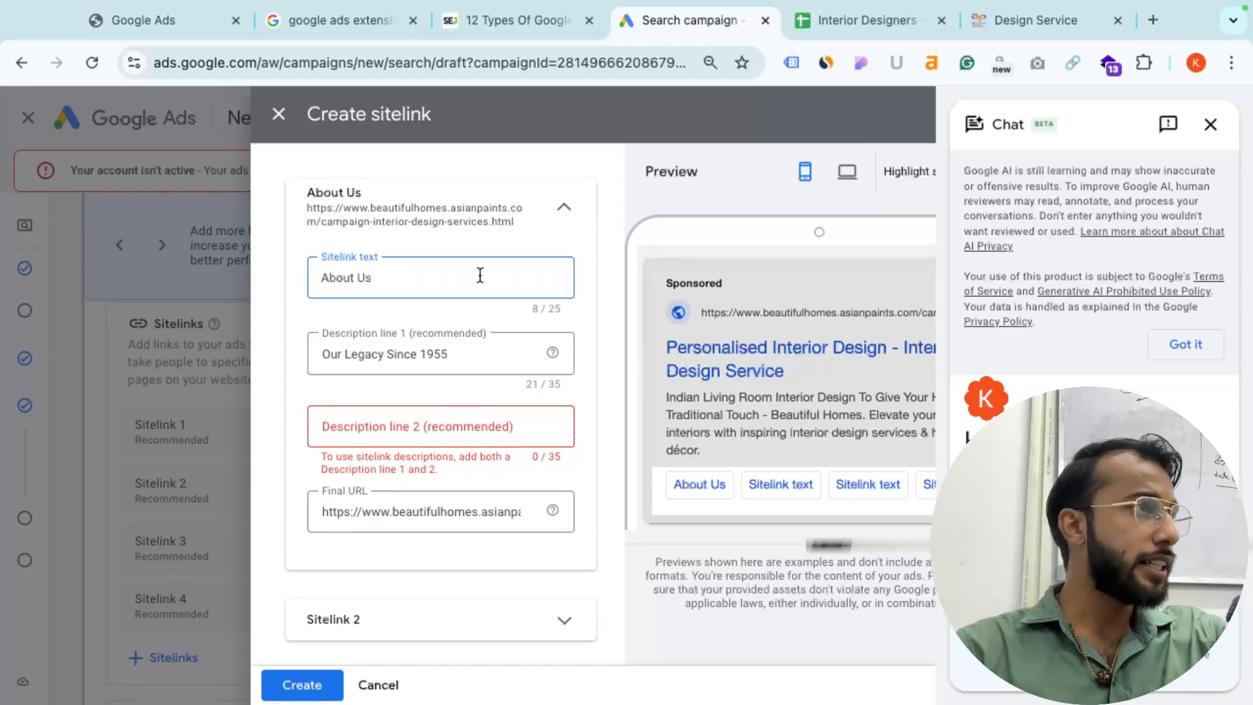
{"action": "left_click", "coordinate": [412, 426]}
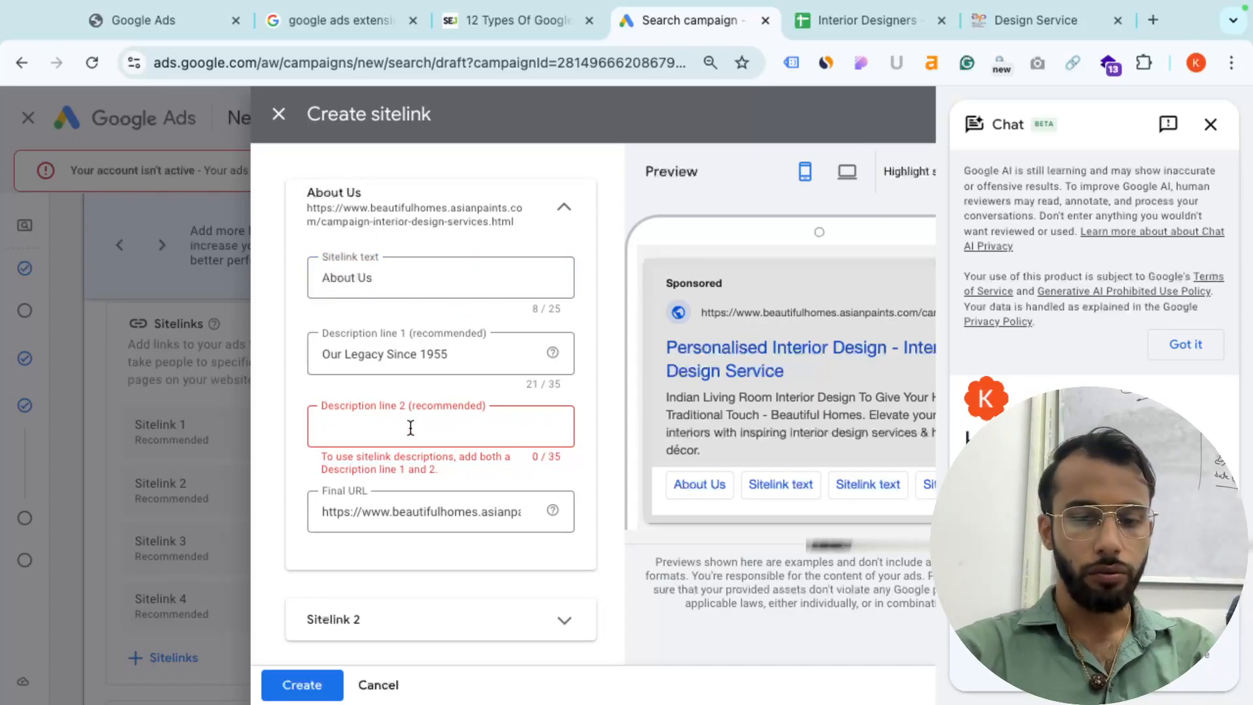
{"action": "type", "text": "we are the"}
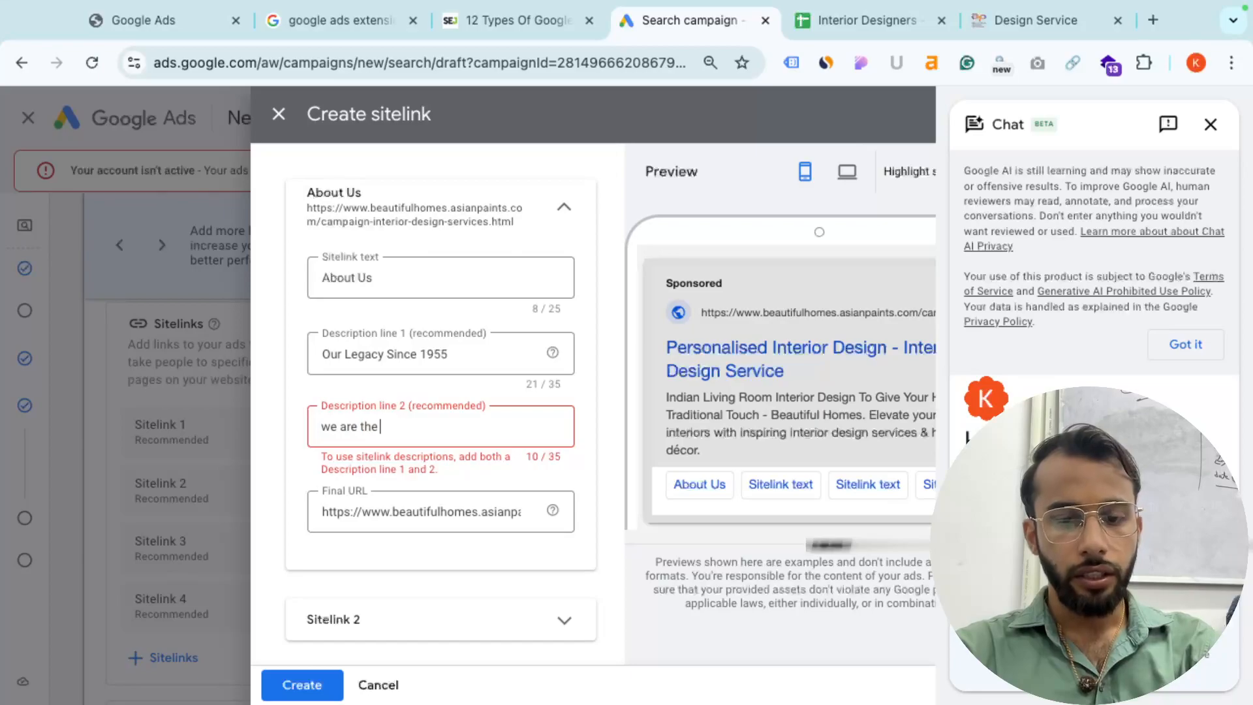
{"action": "type", "text": " no. 1 decor"}
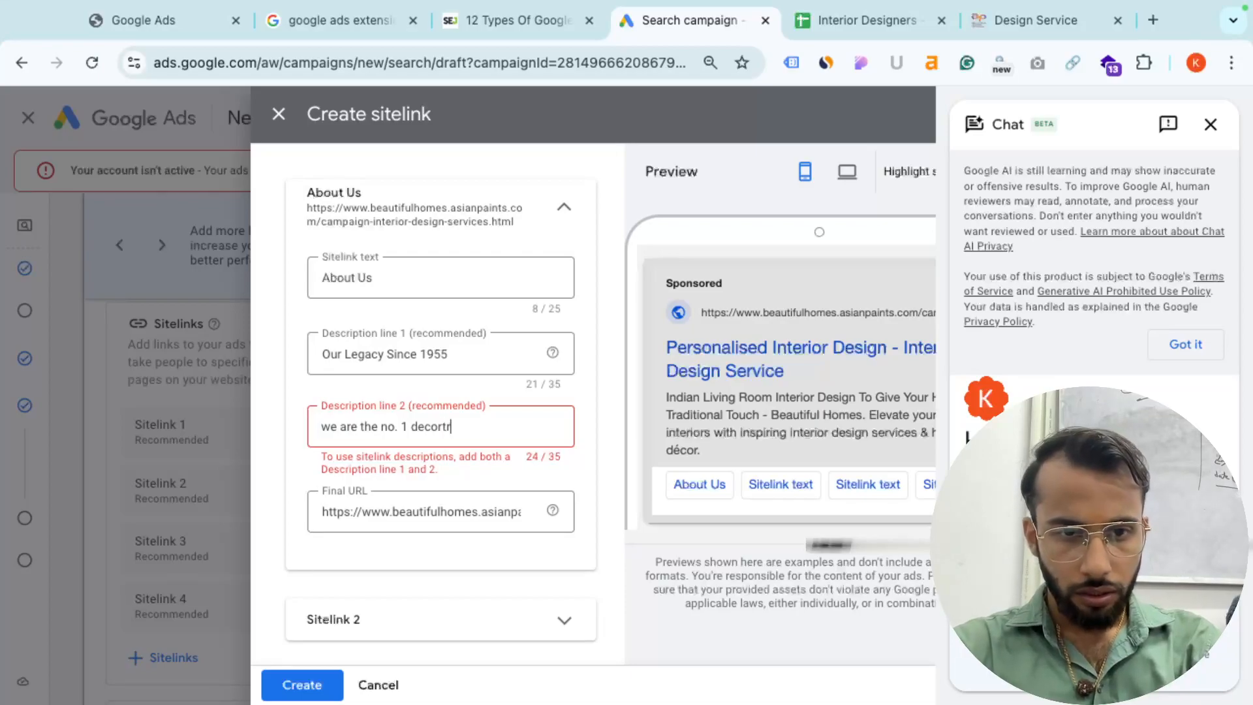
{"action": "type", "text": "ters in delhi"}
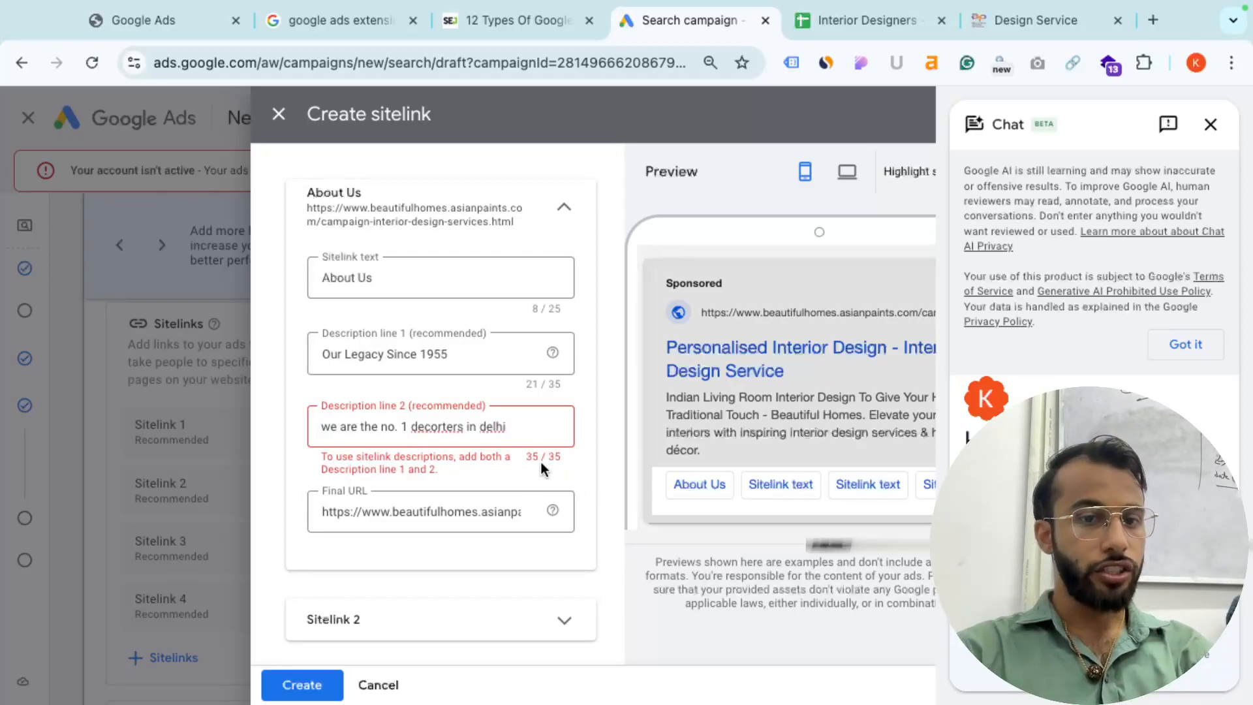
{"action": "left_click", "coordinate": [596, 472]}
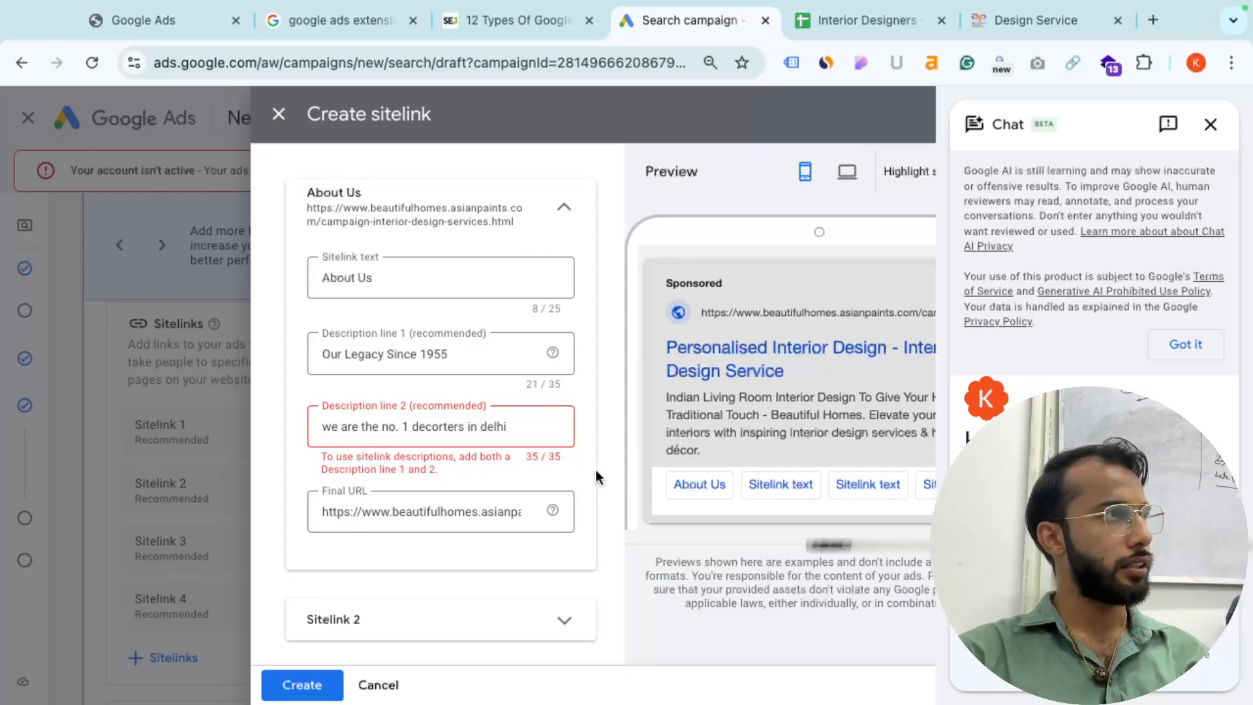
{"action": "left_click", "coordinate": [414, 510]}
{"action": "left_click_drag", "start_coordinate": [410, 511], "coordinate": [448, 509]}
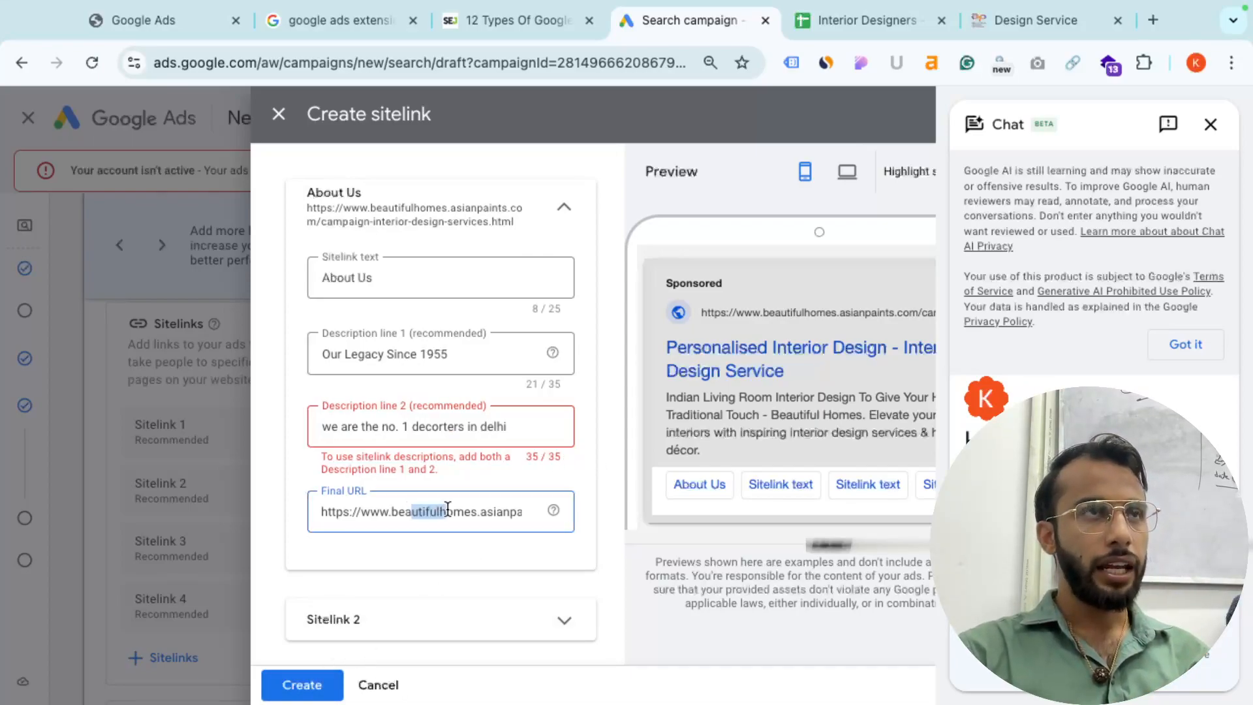
{"action": "left_click", "coordinate": [319, 694]}
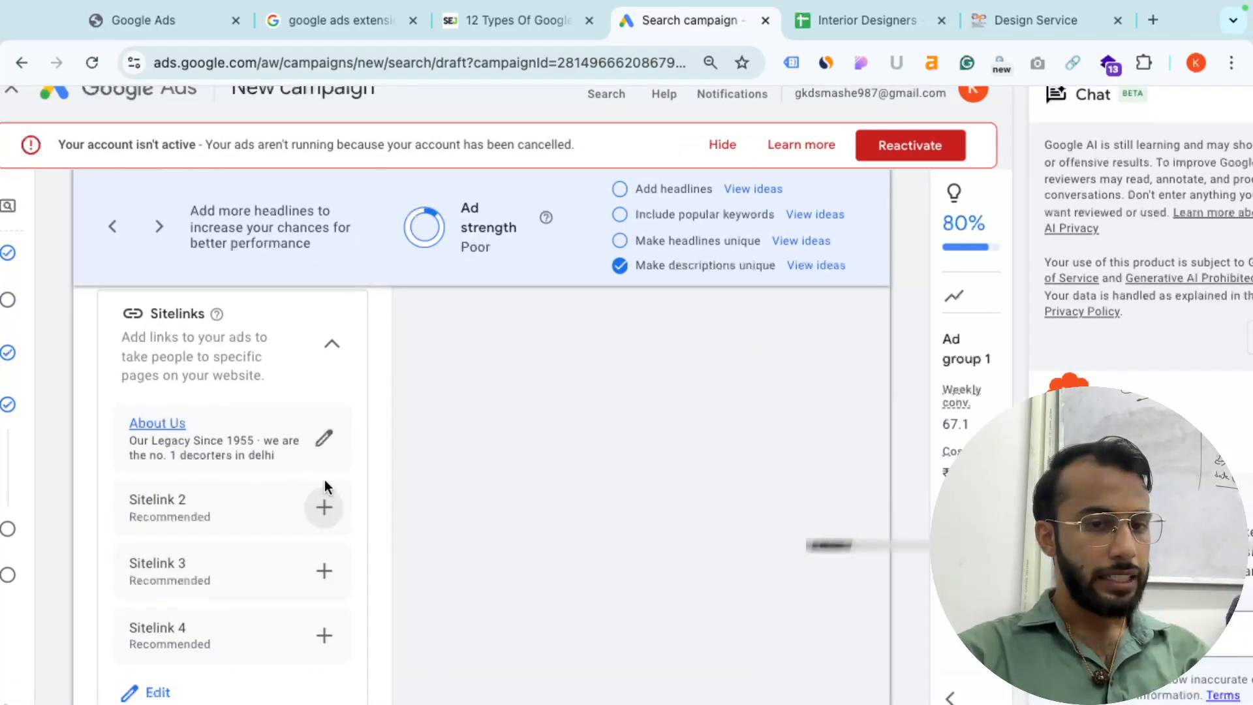
{"action": "left_click", "coordinate": [324, 508]}
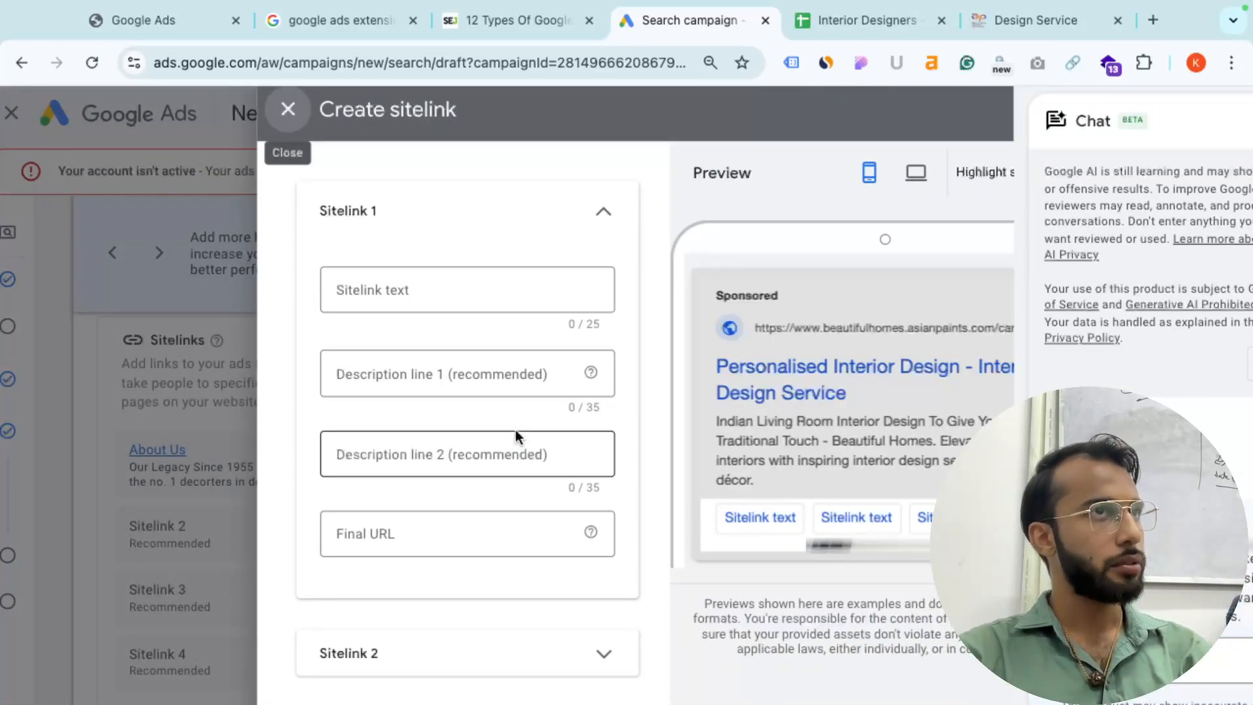
{"action": "scroll", "coordinate": [515, 432], "scroll_direction": "down", "scroll_amount": 4}
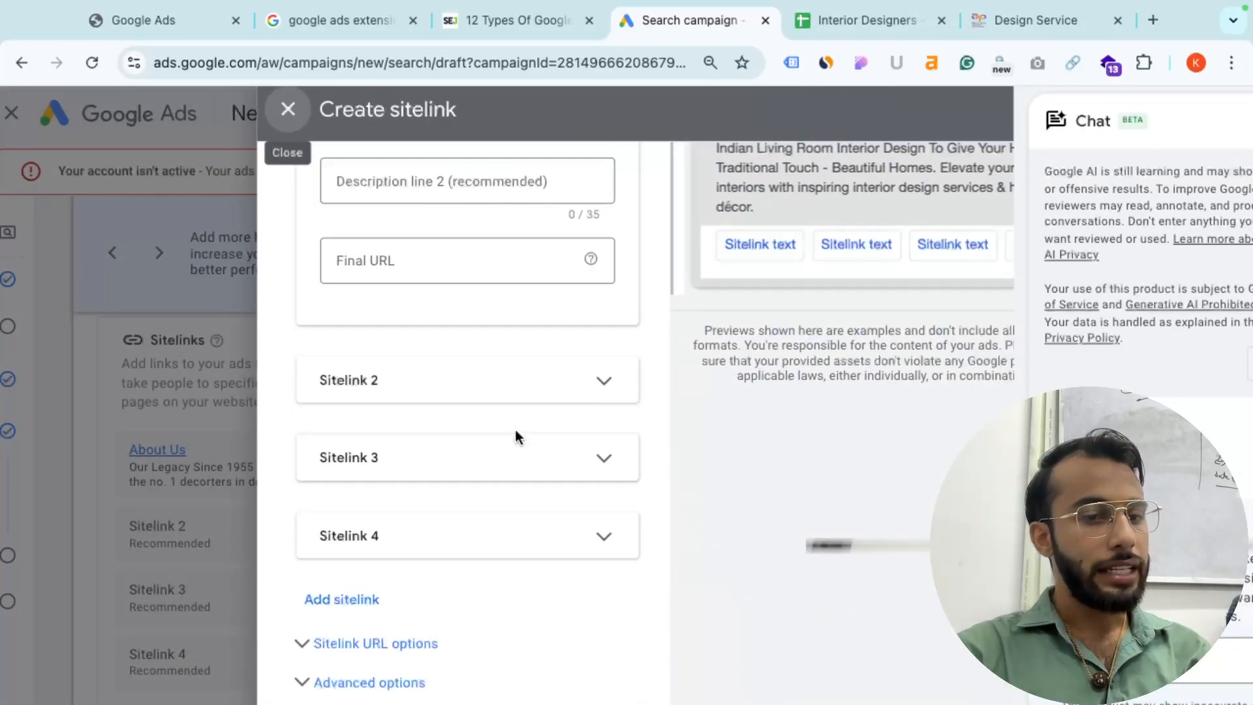
{"action": "scroll", "coordinate": [515, 430], "scroll_direction": "up", "scroll_amount": 4}
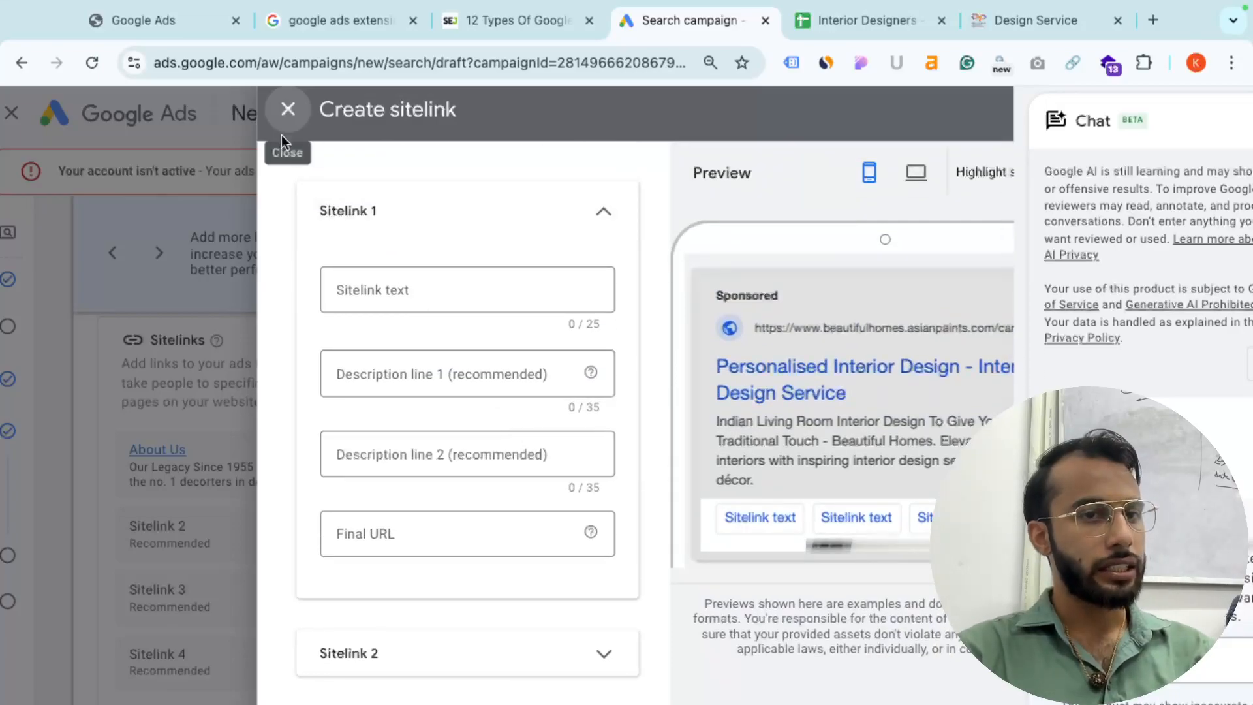
{"action": "left_click", "coordinate": [288, 110]}
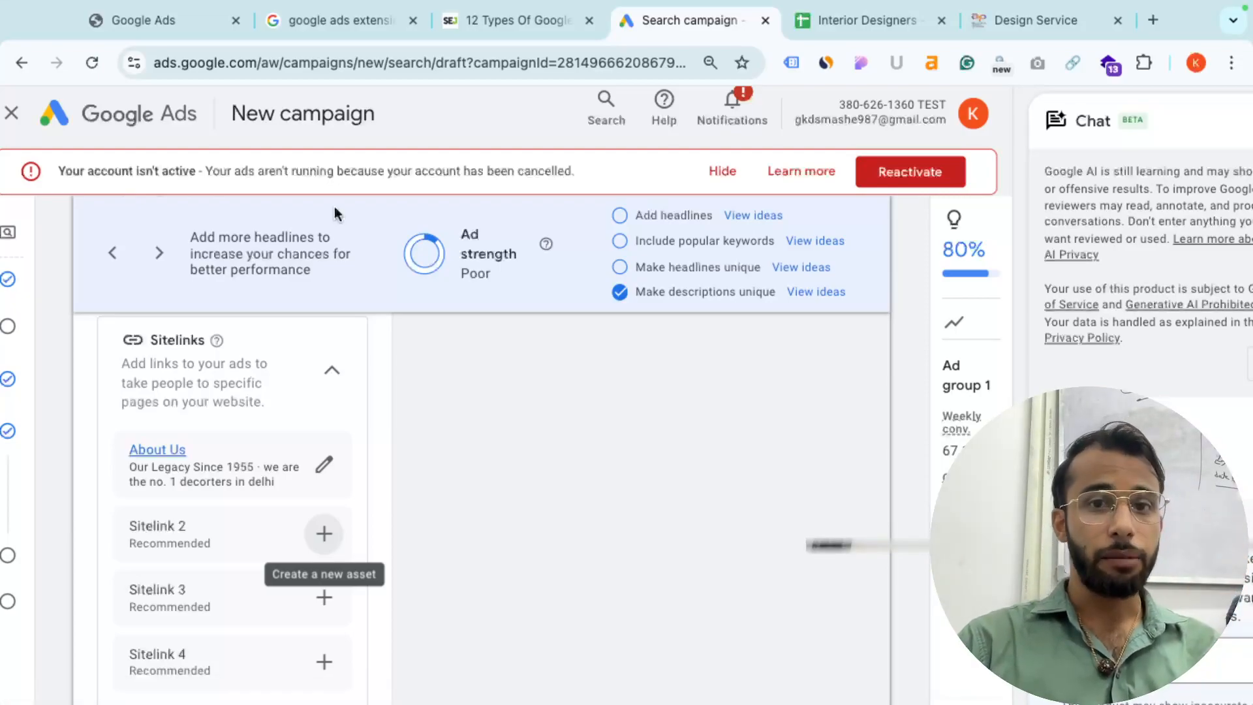
{"action": "key", "text": "ctrl+Left"}
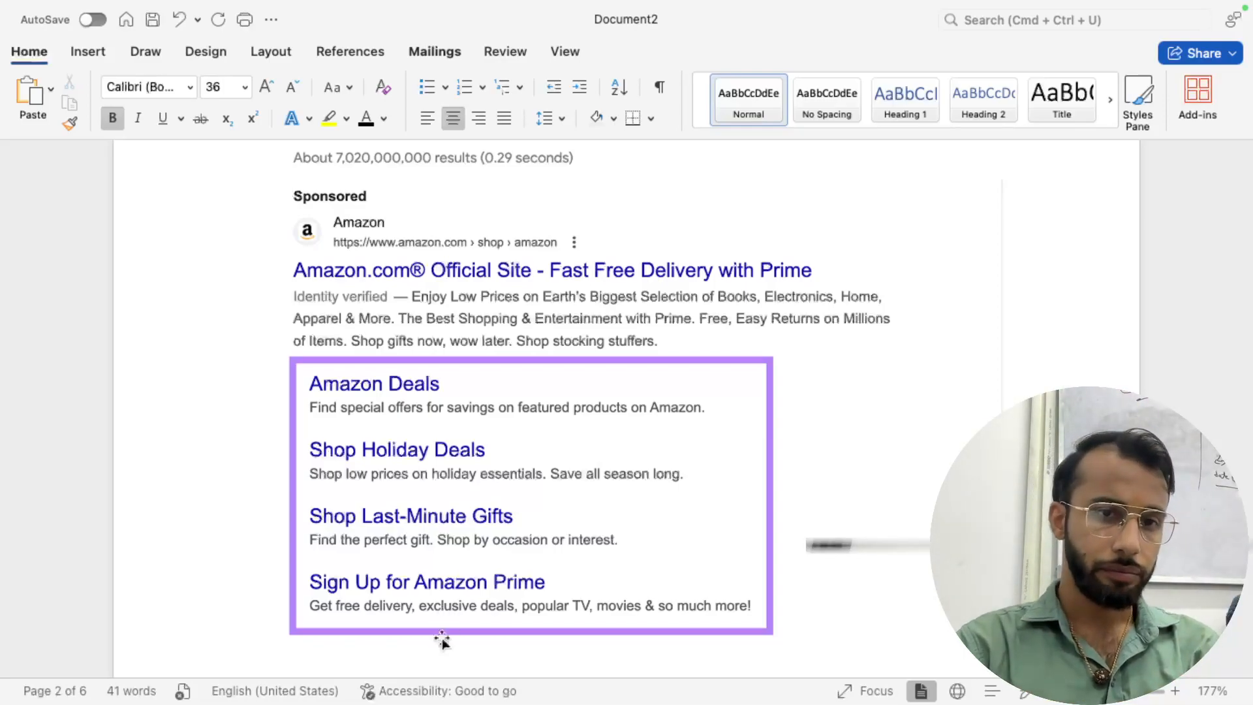
- Scroll the Word notes down to the Call Extension example with the Boston lawyers ad
{"action": "scroll", "coordinate": [491, 468], "scroll_direction": "down", "scroll_amount": 3}
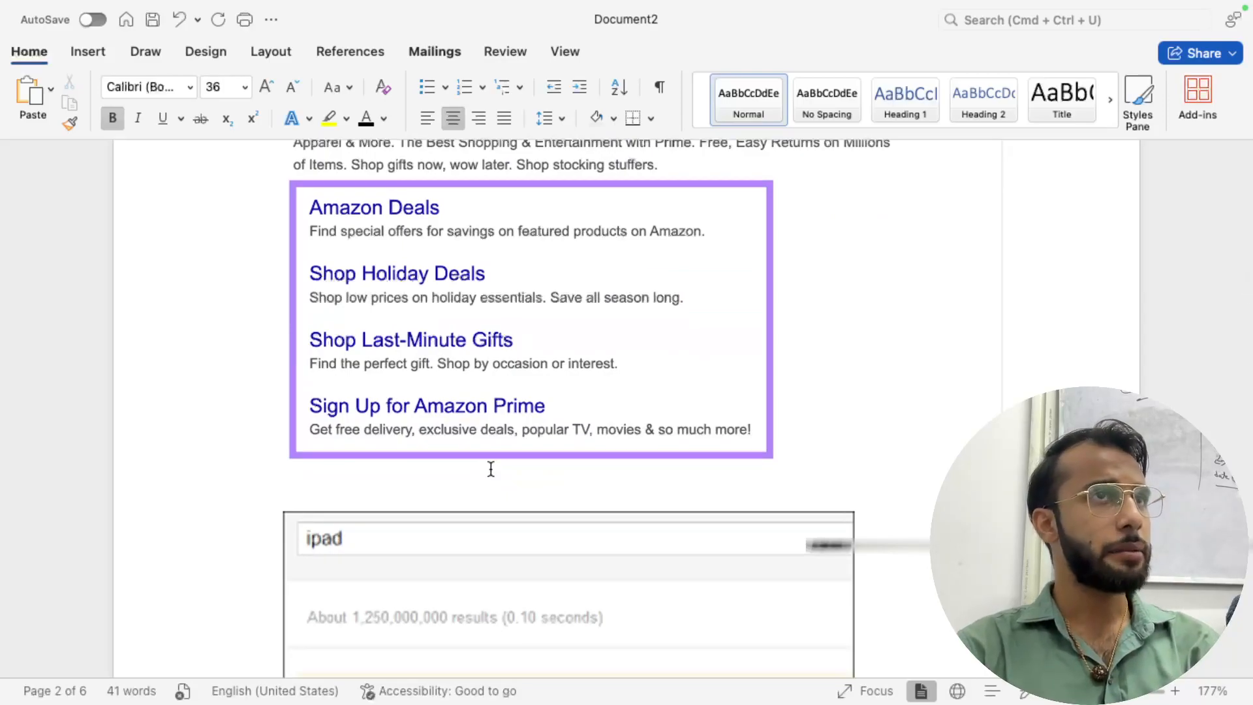
{"action": "scroll", "coordinate": [490, 469], "scroll_direction": "down", "scroll_amount": 5}
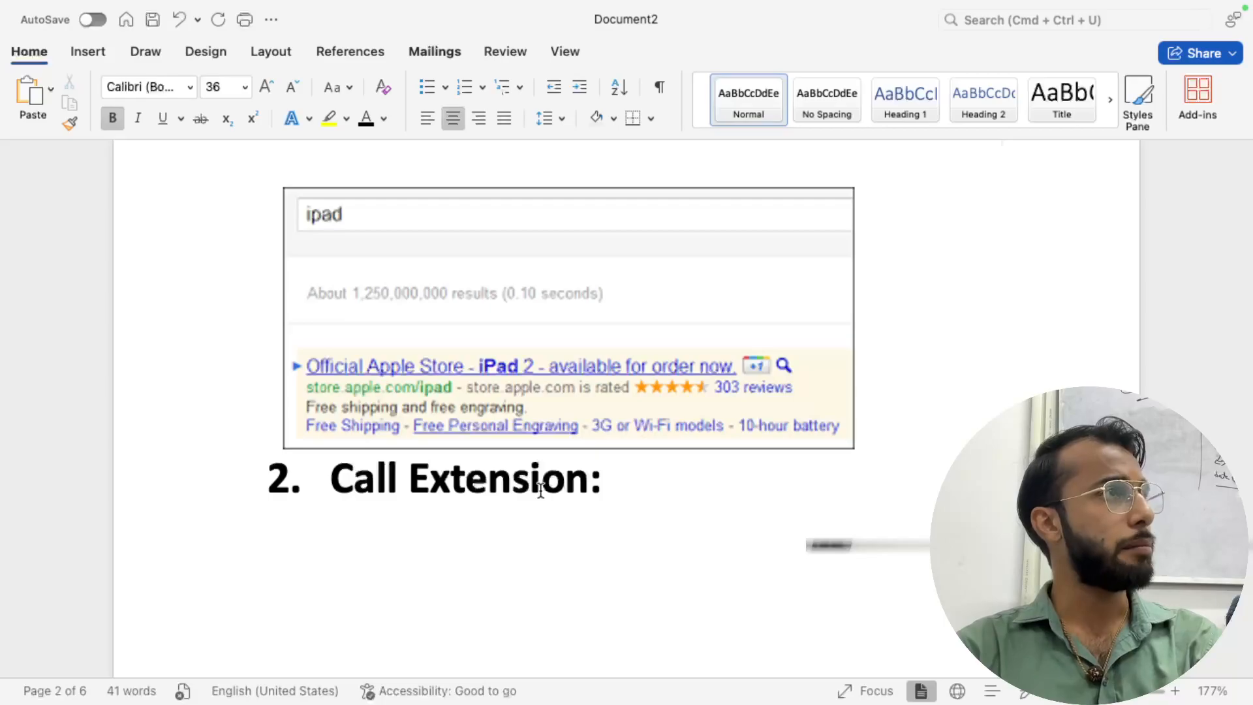
{"action": "scroll", "coordinate": [540, 489], "scroll_direction": "down", "scroll_amount": 9}
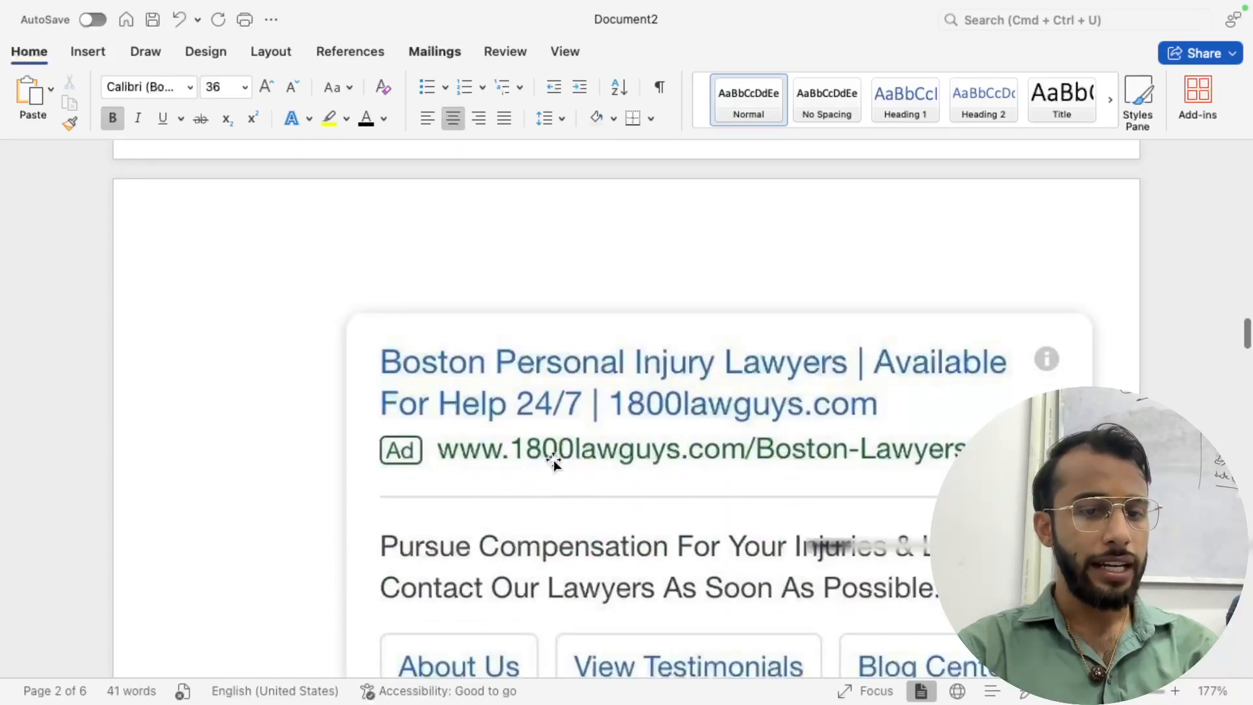
{"action": "scroll", "coordinate": [554, 460], "scroll_direction": "down", "scroll_amount": 2}
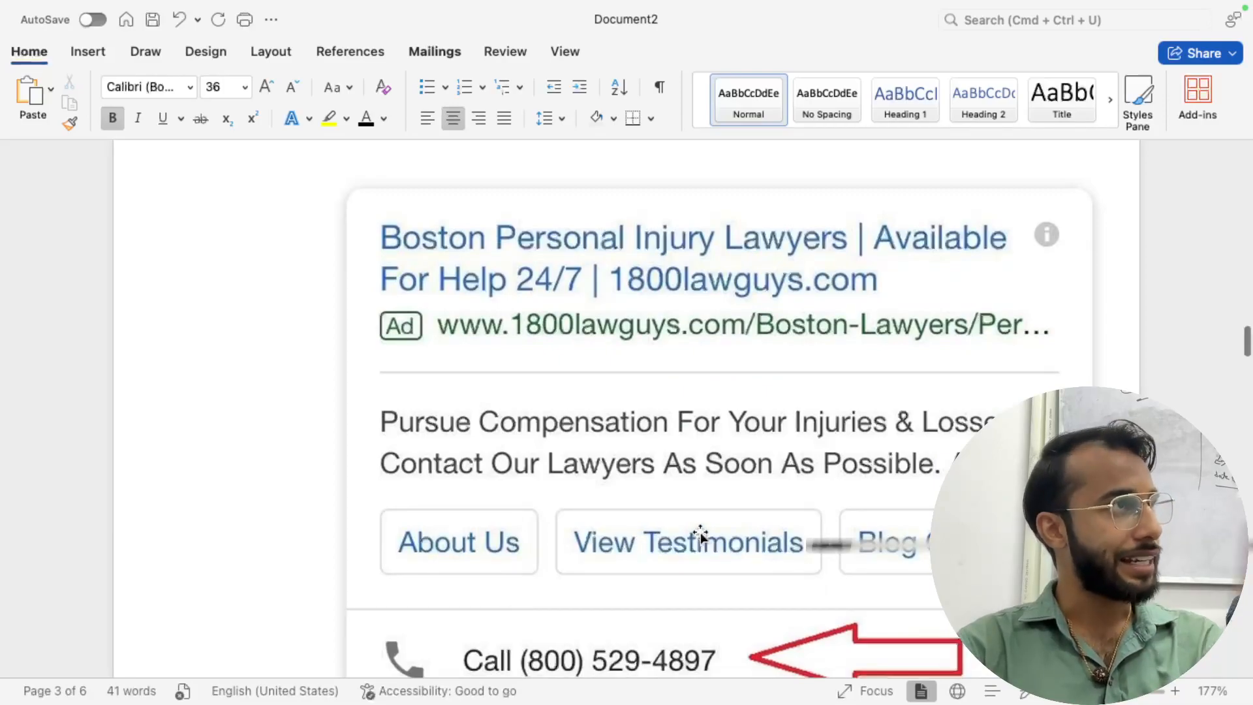
{"action": "scroll", "coordinate": [690, 535], "scroll_direction": "down", "scroll_amount": 3}
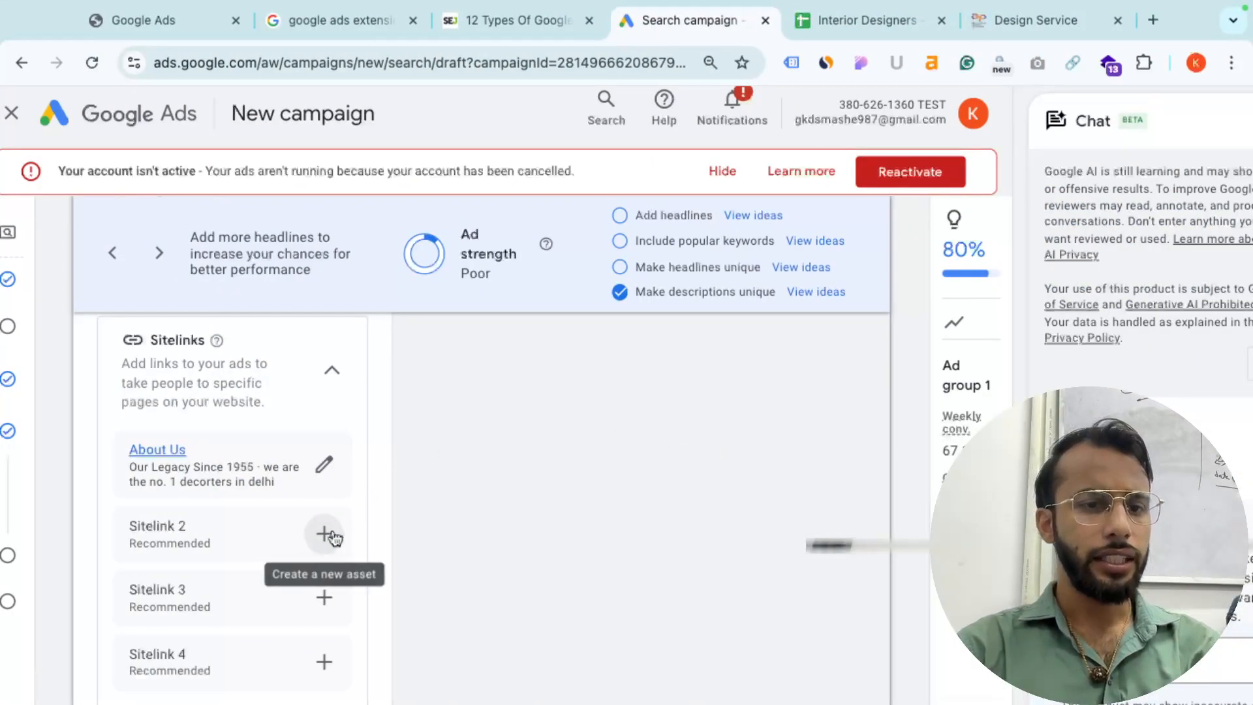
- Re-expand the additional asset types and open the campaign-level Calls panel
{"action": "scroll", "coordinate": [339, 522], "scroll_direction": "down", "scroll_amount": 3}
{"action": "scroll", "coordinate": [319, 543], "scroll_direction": "down", "scroll_amount": 3}
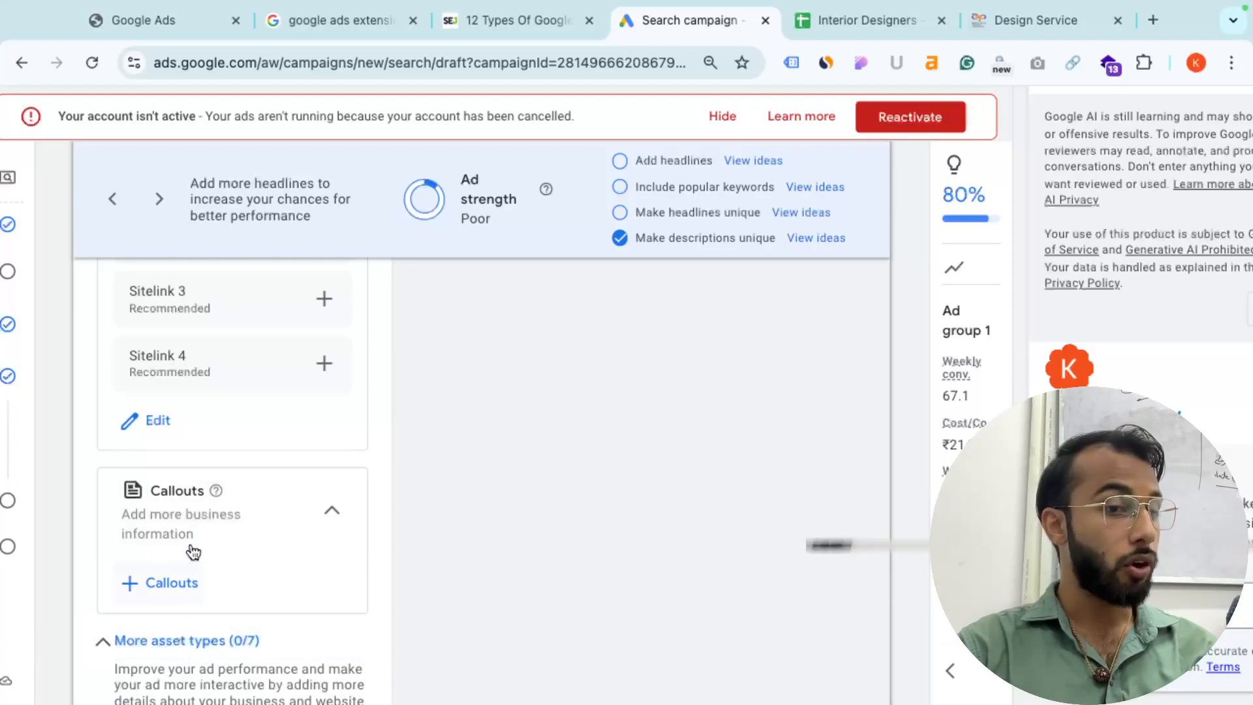
{"action": "left_click", "coordinate": [172, 642]}
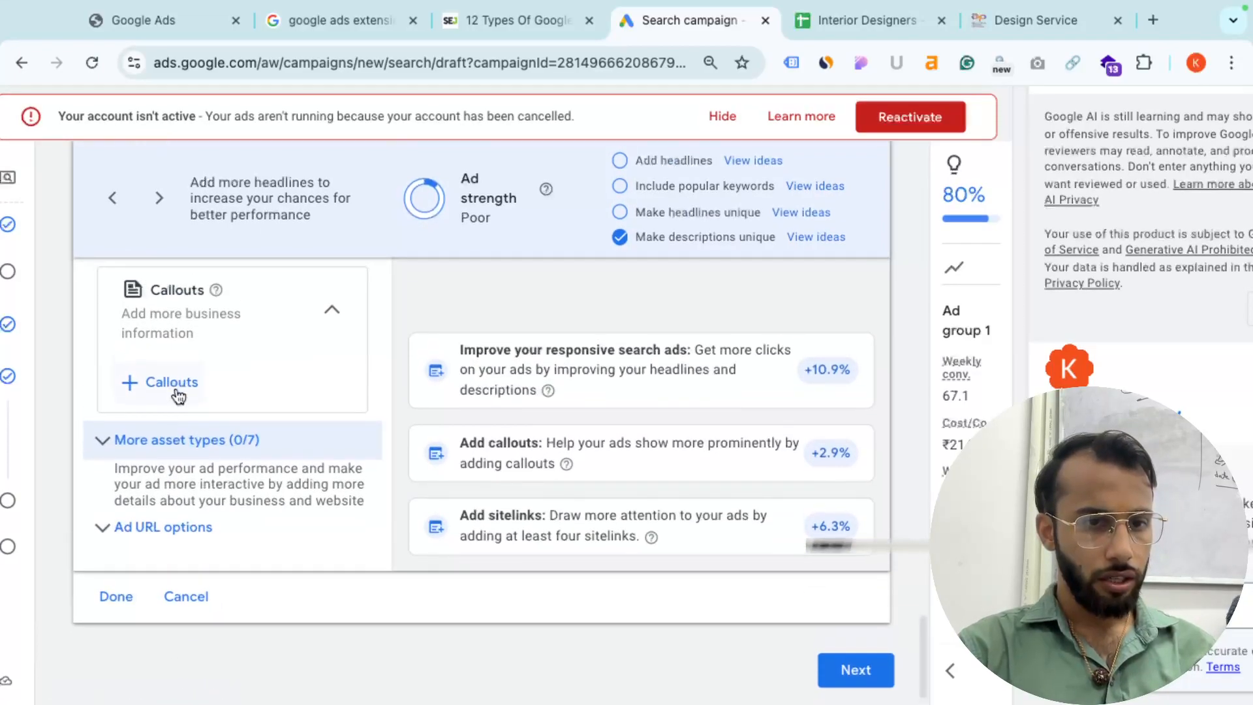
{"action": "left_click", "coordinate": [174, 449]}
{"action": "scroll", "coordinate": [173, 451], "scroll_direction": "down", "scroll_amount": 5}
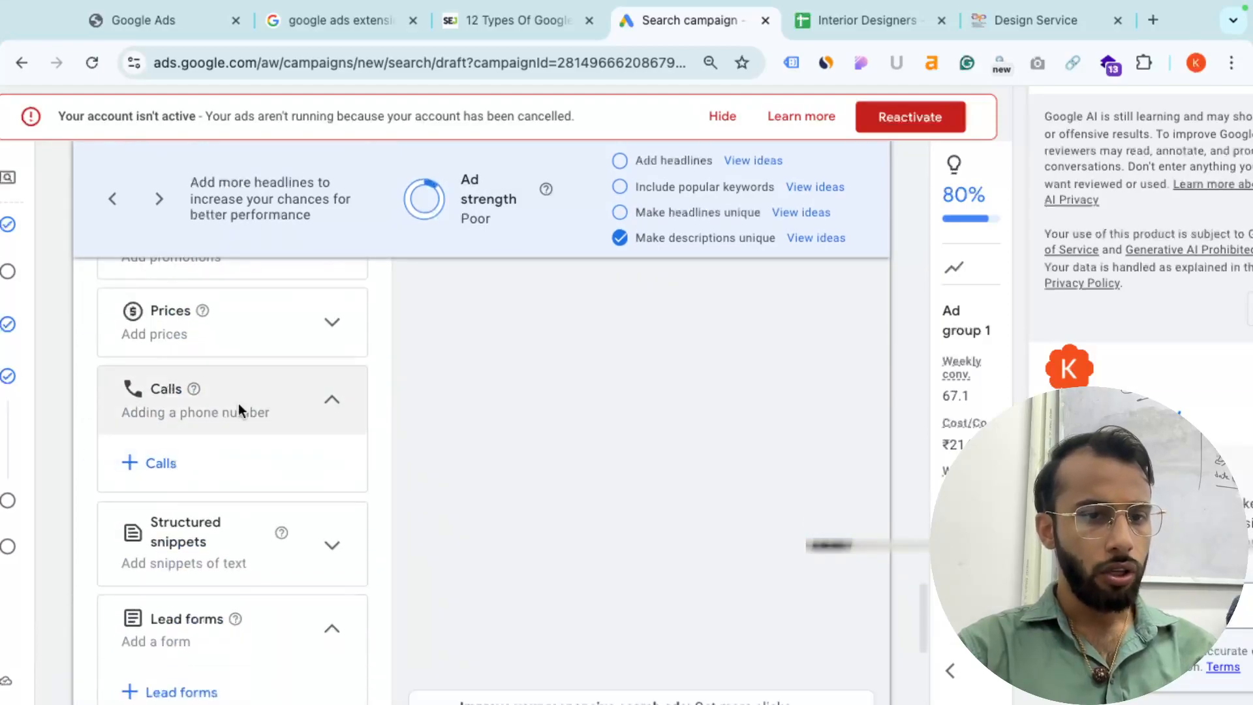
{"action": "left_click", "coordinate": [160, 469]}
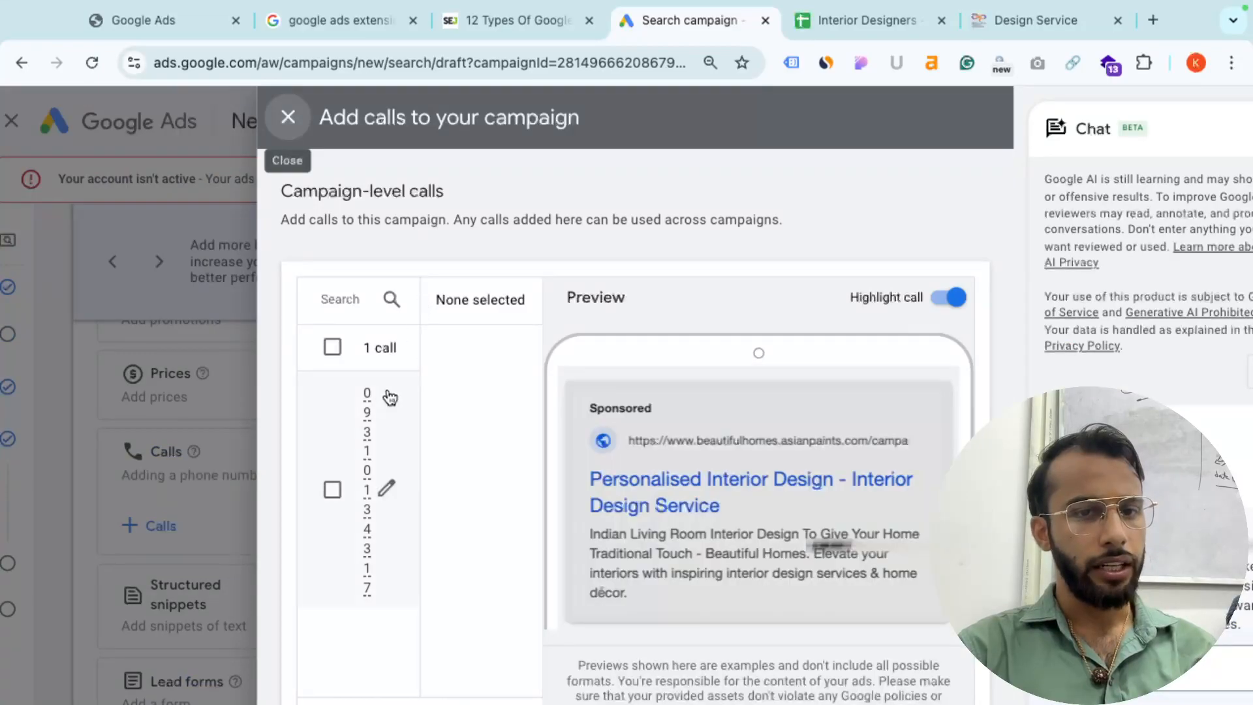
{"action": "scroll", "coordinate": [403, 501], "scroll_direction": "down", "scroll_amount": 1}
{"action": "scroll", "coordinate": [405, 502], "scroll_direction": "down", "scroll_amount": 1}
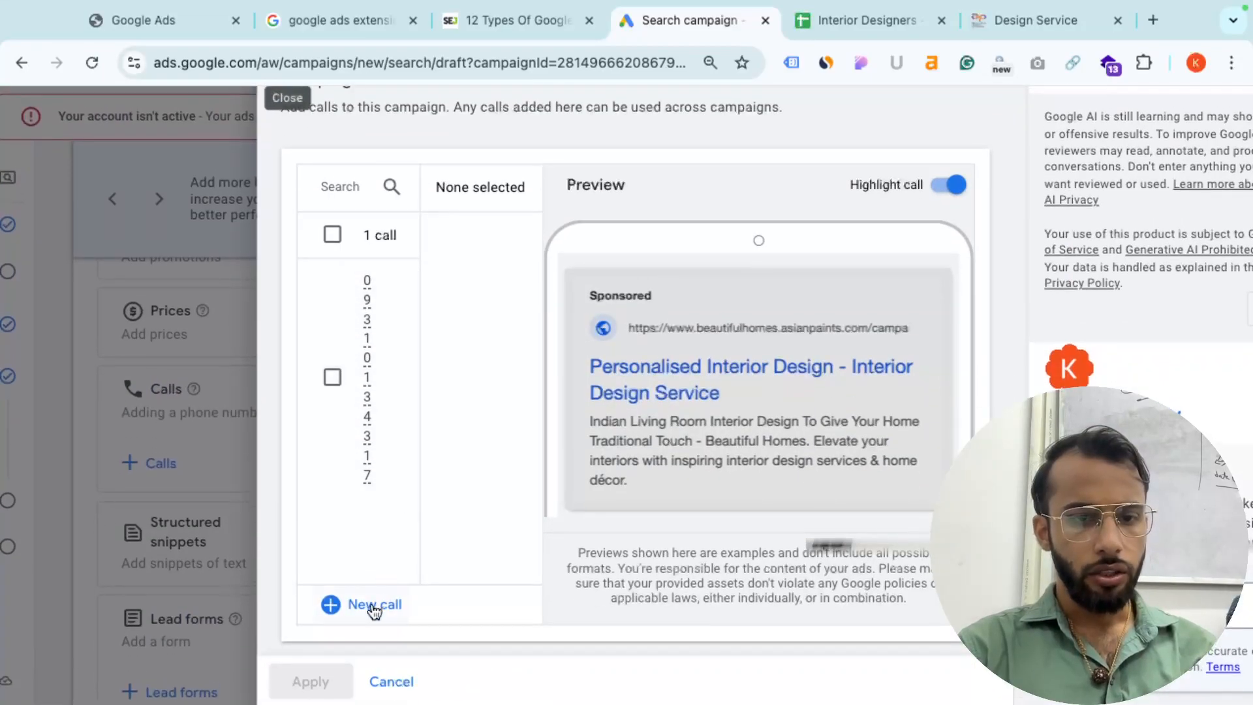
- Add and save a new India call asset with the business phone number
{"action": "left_click", "coordinate": [372, 603]}
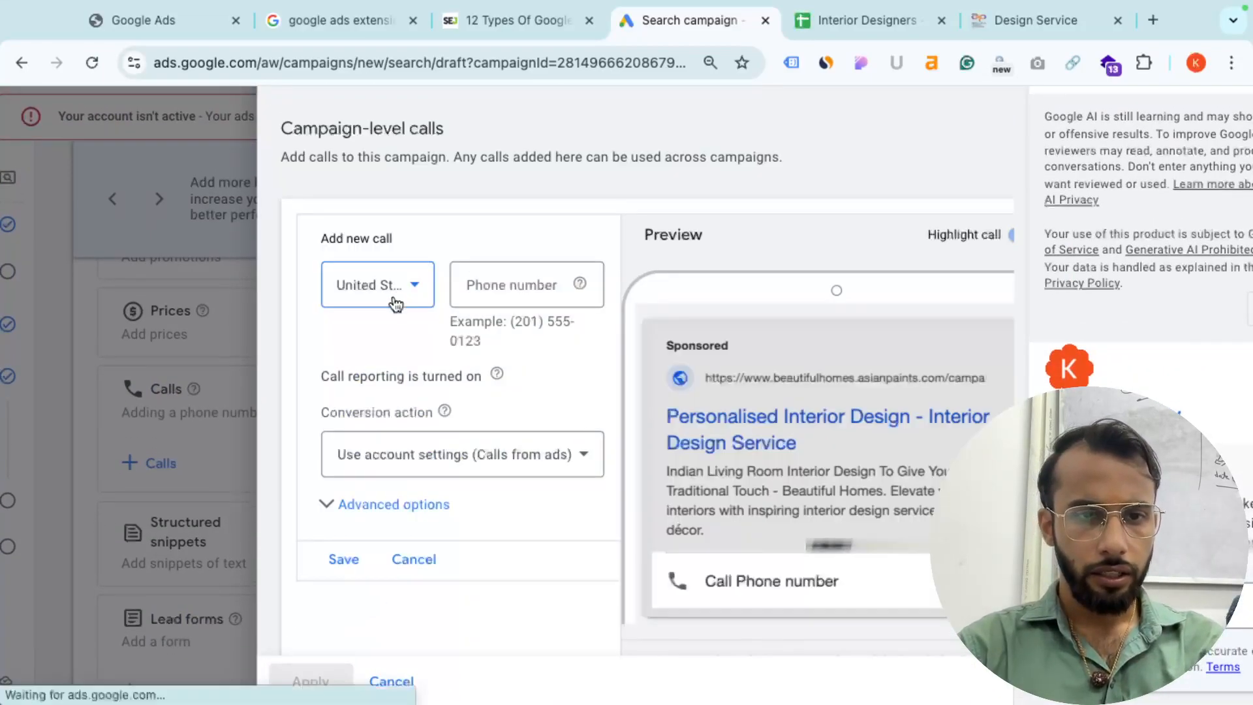
{"action": "left_click", "coordinate": [398, 298]}
{"action": "scroll", "coordinate": [406, 315], "scroll_direction": "down", "scroll_amount": 5}
{"action": "key", "text": "a"}
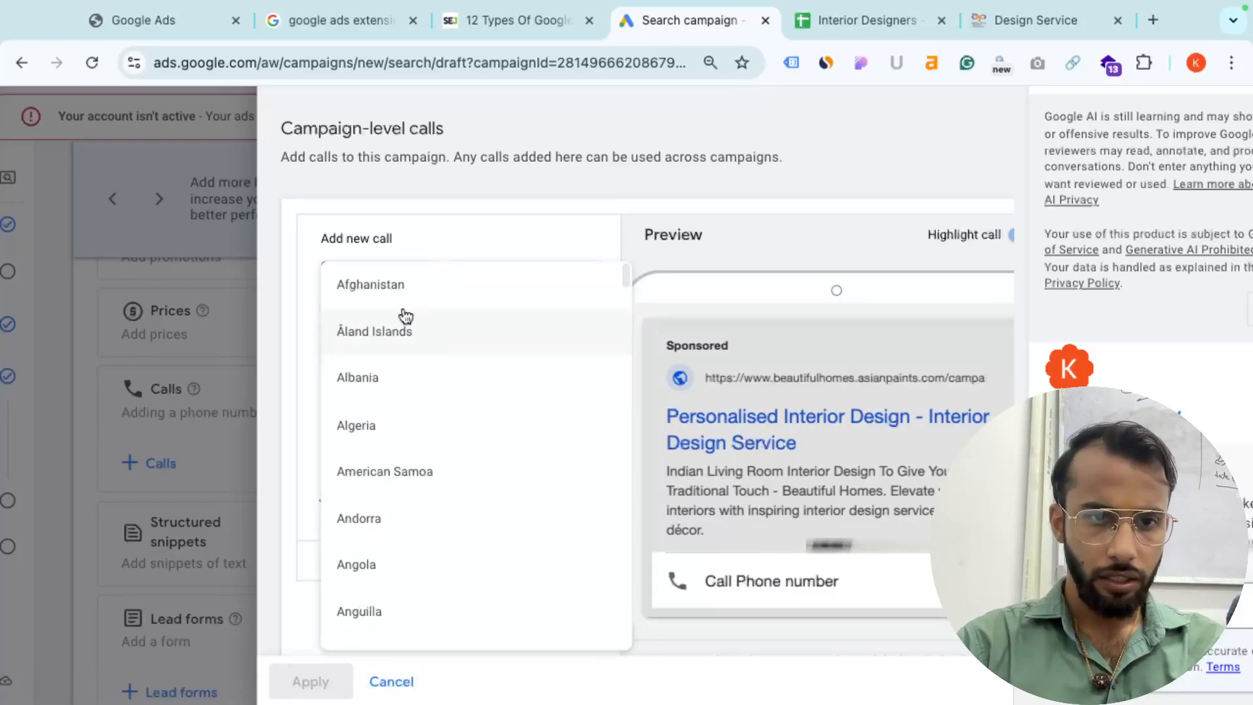
{"action": "key", "text": "i"}
{"action": "key", "text": "n"}
{"action": "key", "text": "d"}
{"action": "key", "text": "i"}
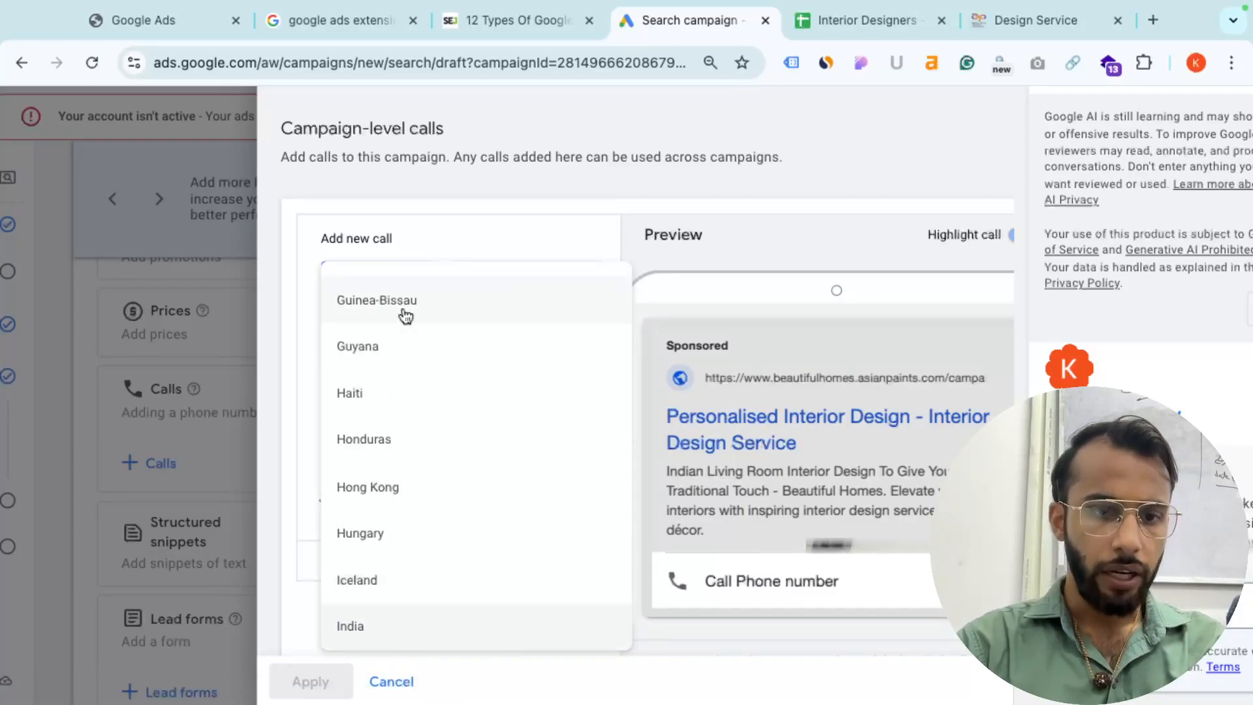
{"action": "key", "text": "Return"}
{"action": "left_click", "coordinate": [514, 278]}
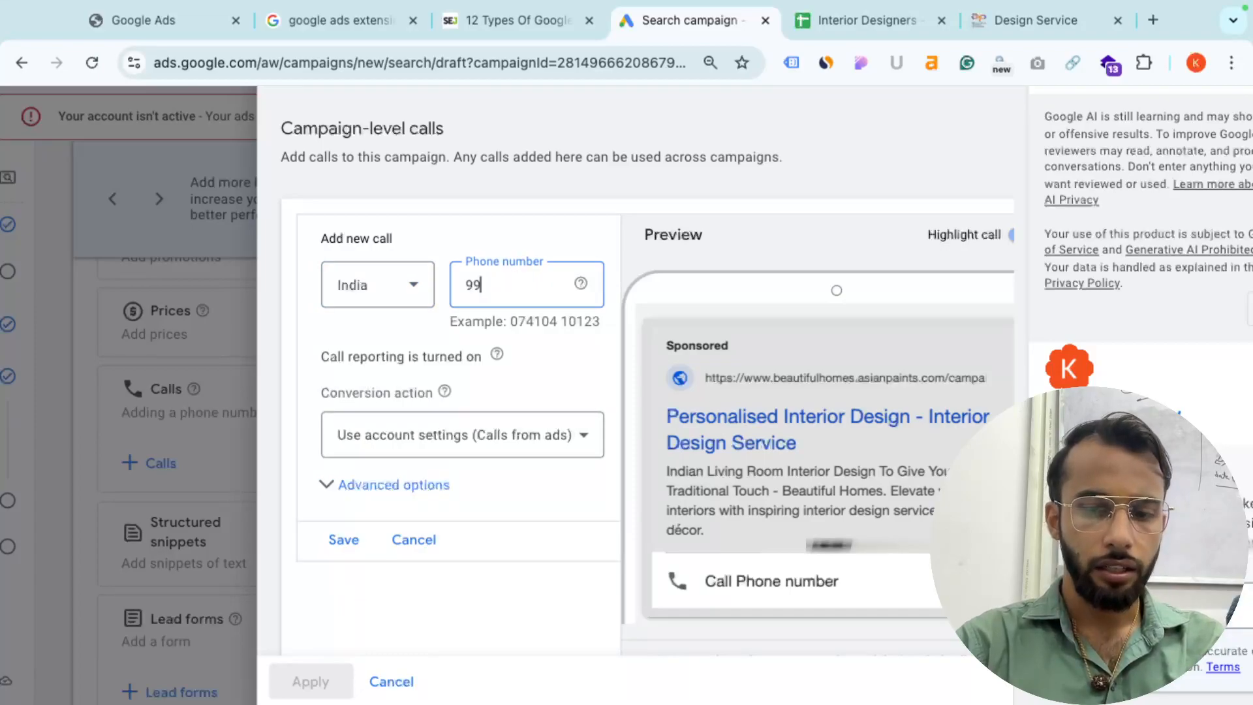
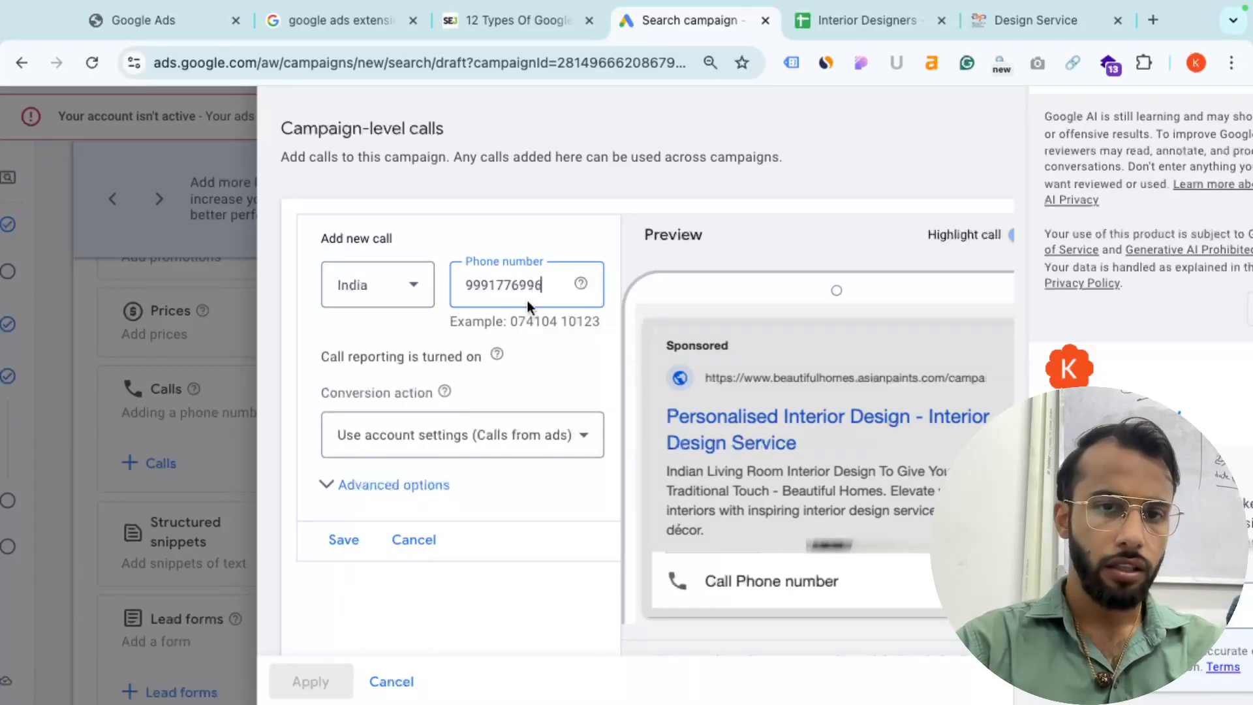
{"action": "left_click", "coordinate": [346, 540]}
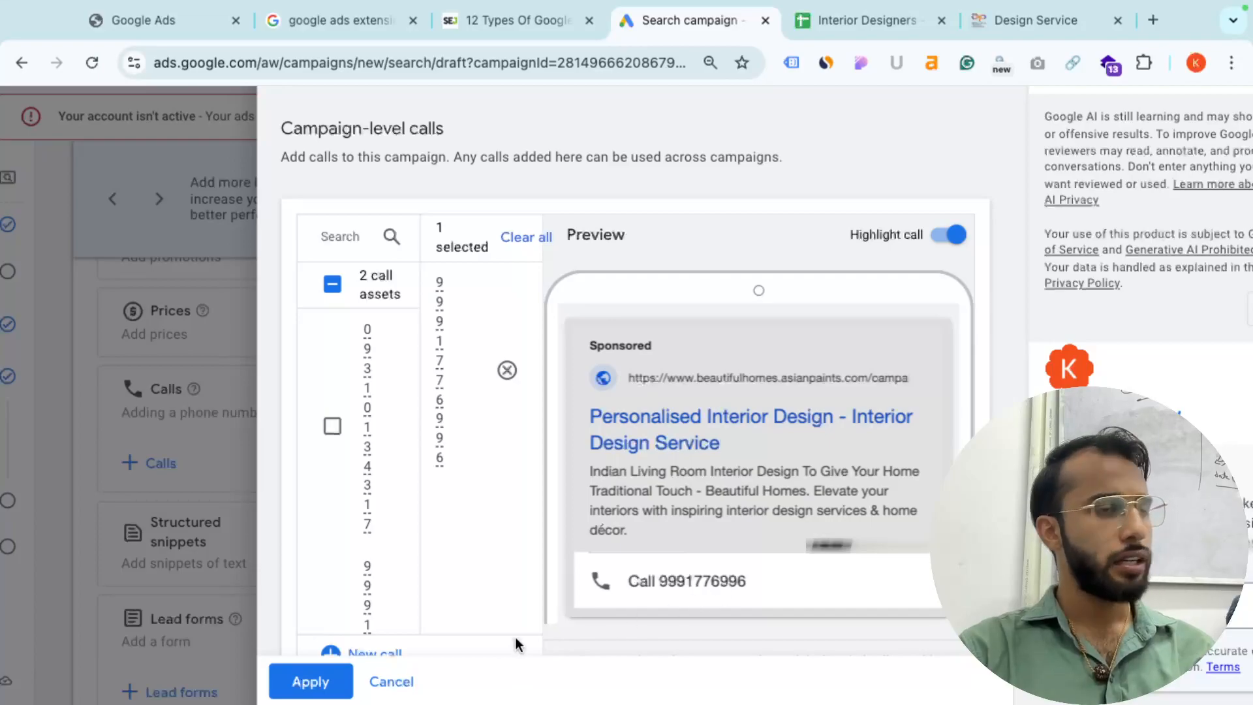
- Apply the selected call asset so the campaign's Calls section shows the business number
{"action": "left_click", "coordinate": [309, 681]}
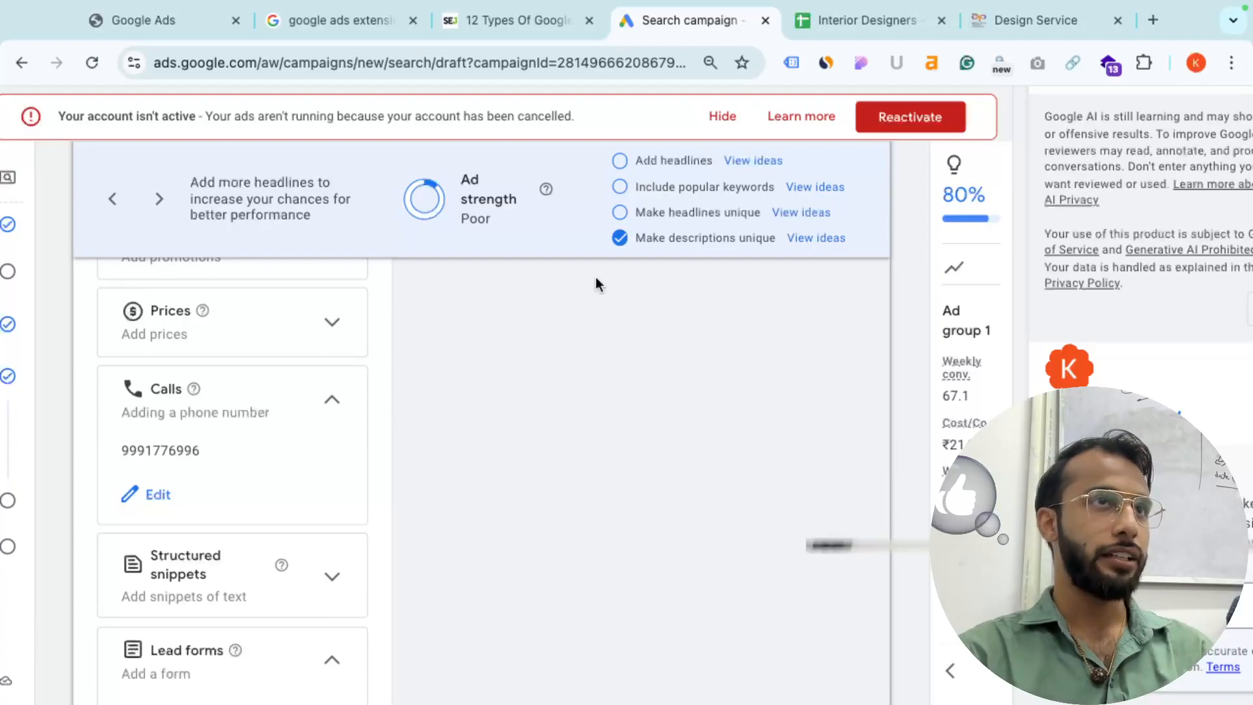
{"action": "scroll", "coordinate": [342, 507], "scroll_direction": "down", "scroll_amount": 2}
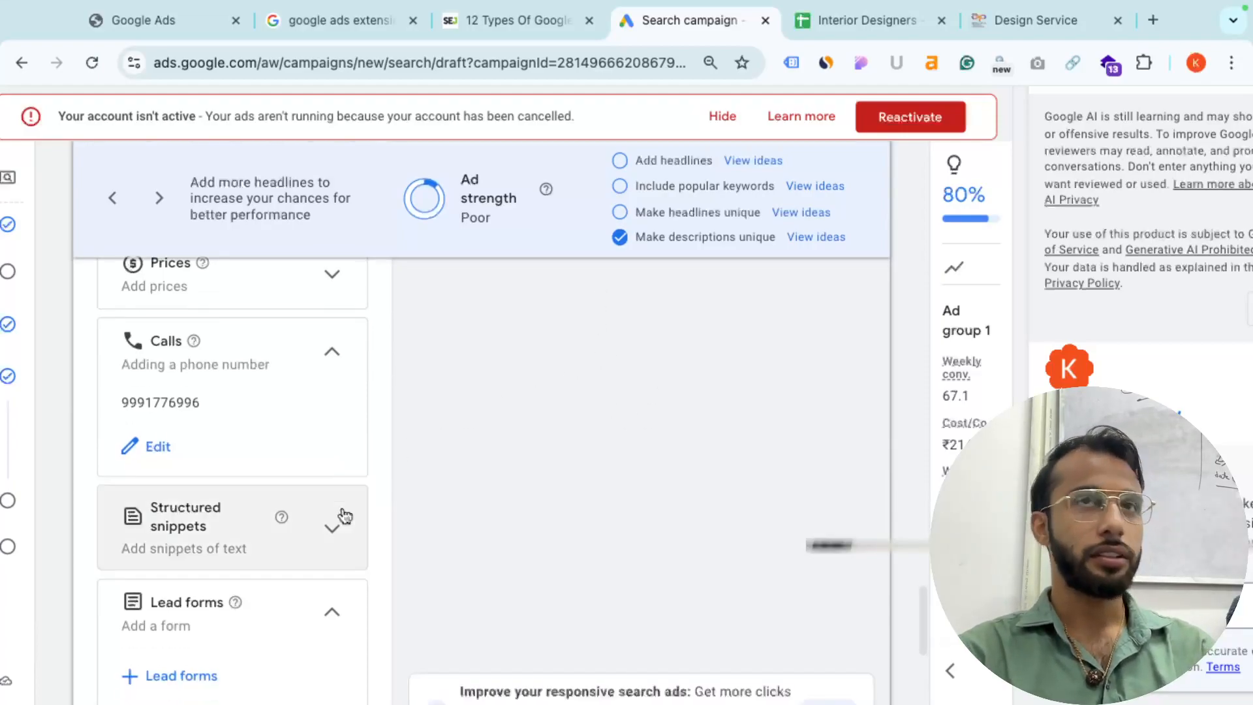
{"action": "scroll", "coordinate": [344, 517], "scroll_direction": "up", "scroll_amount": 1}
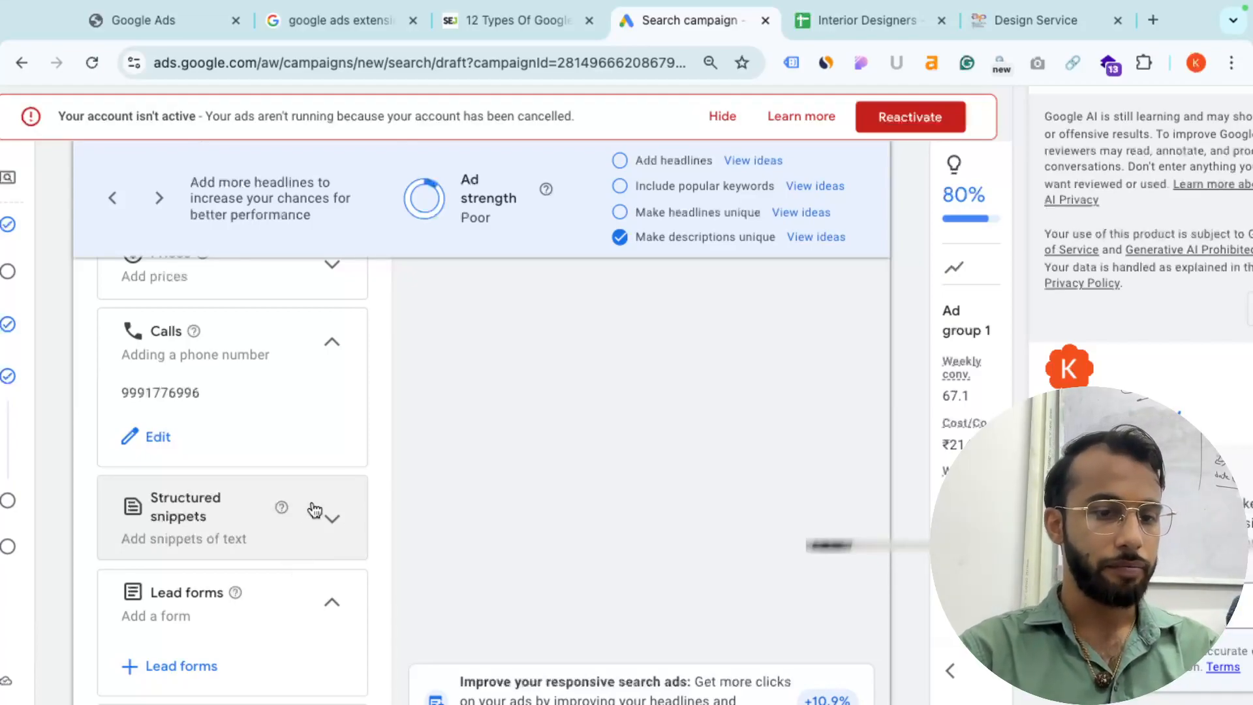
{"action": "scroll", "coordinate": [314, 510], "scroll_direction": "up", "scroll_amount": 2}
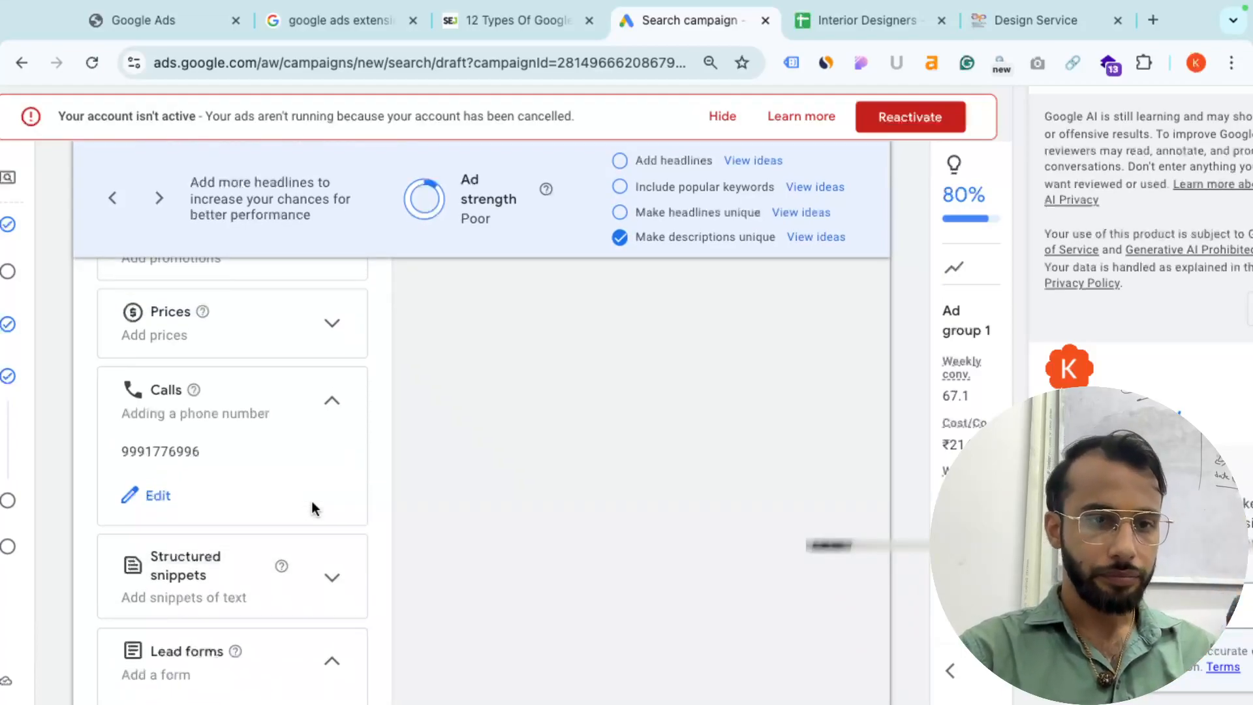
{"action": "scroll", "coordinate": [320, 500], "scroll_direction": "down", "scroll_amount": 4}
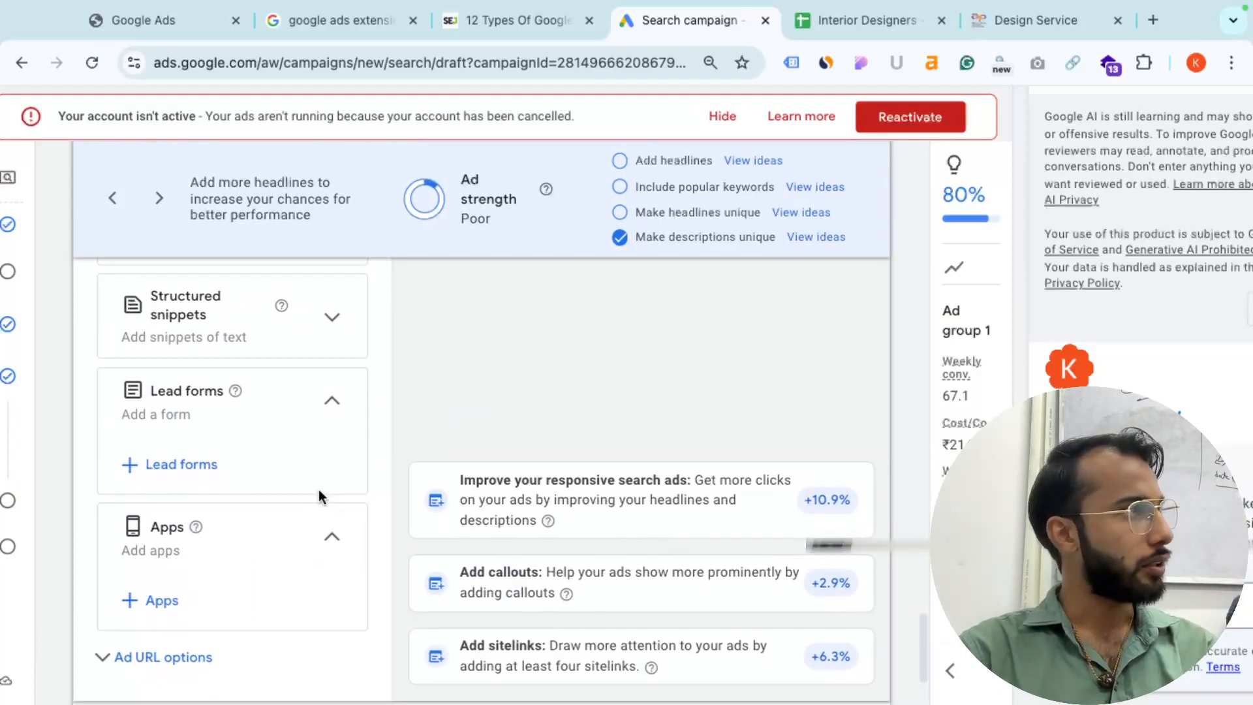
{"action": "scroll", "coordinate": [320, 496], "scroll_direction": "up", "scroll_amount": 2}
{"action": "scroll", "coordinate": [321, 500], "scroll_direction": "up", "scroll_amount": 5}
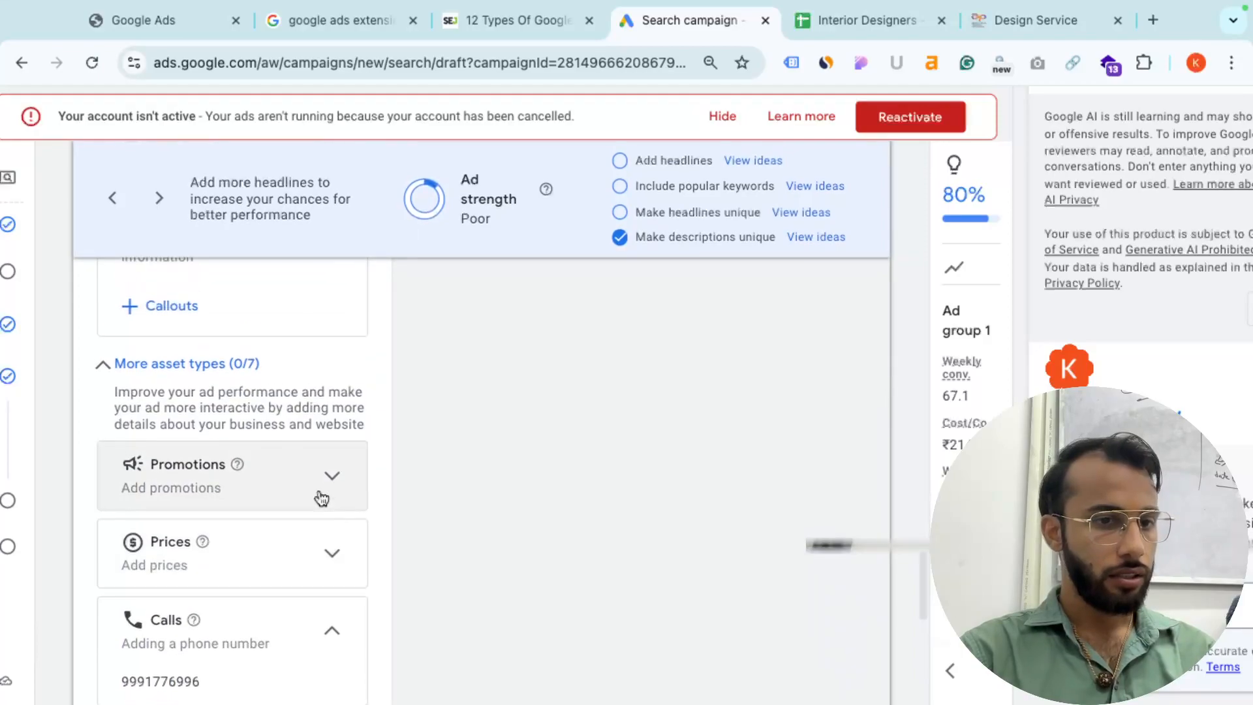
{"action": "key", "text": "super+Tab"}
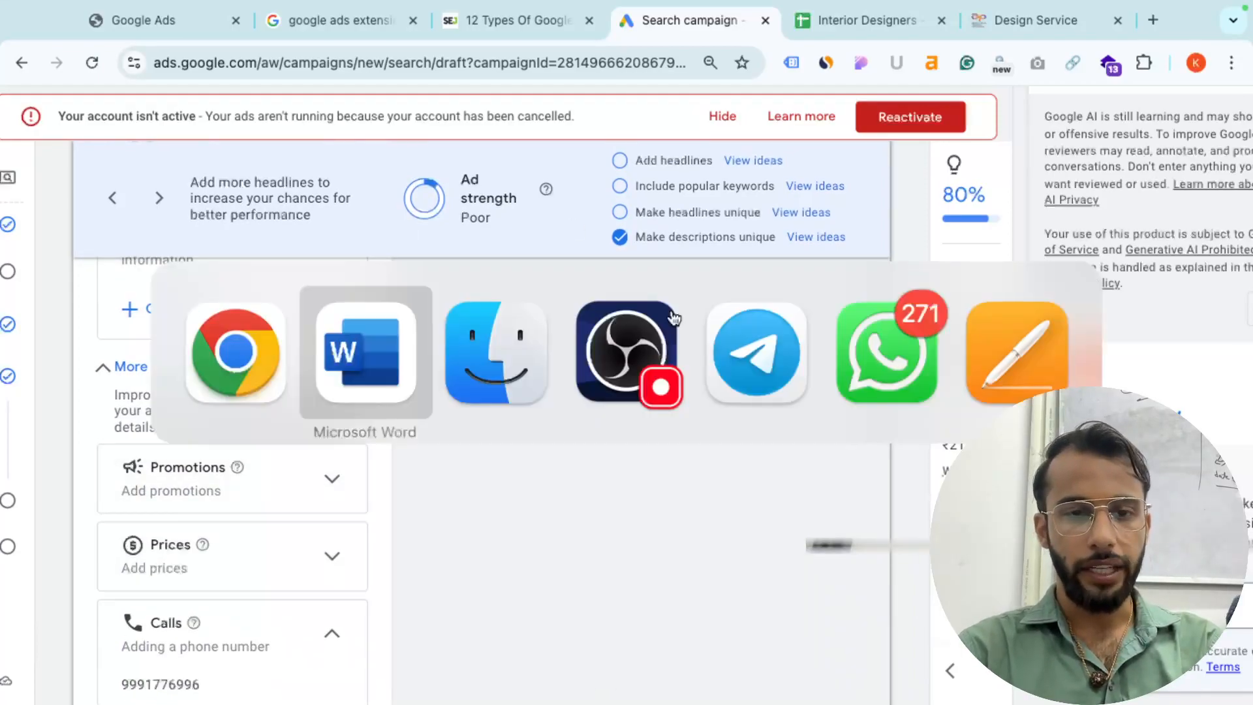
{"action": "scroll", "coordinate": [574, 422], "scroll_direction": "down", "scroll_amount": 4}
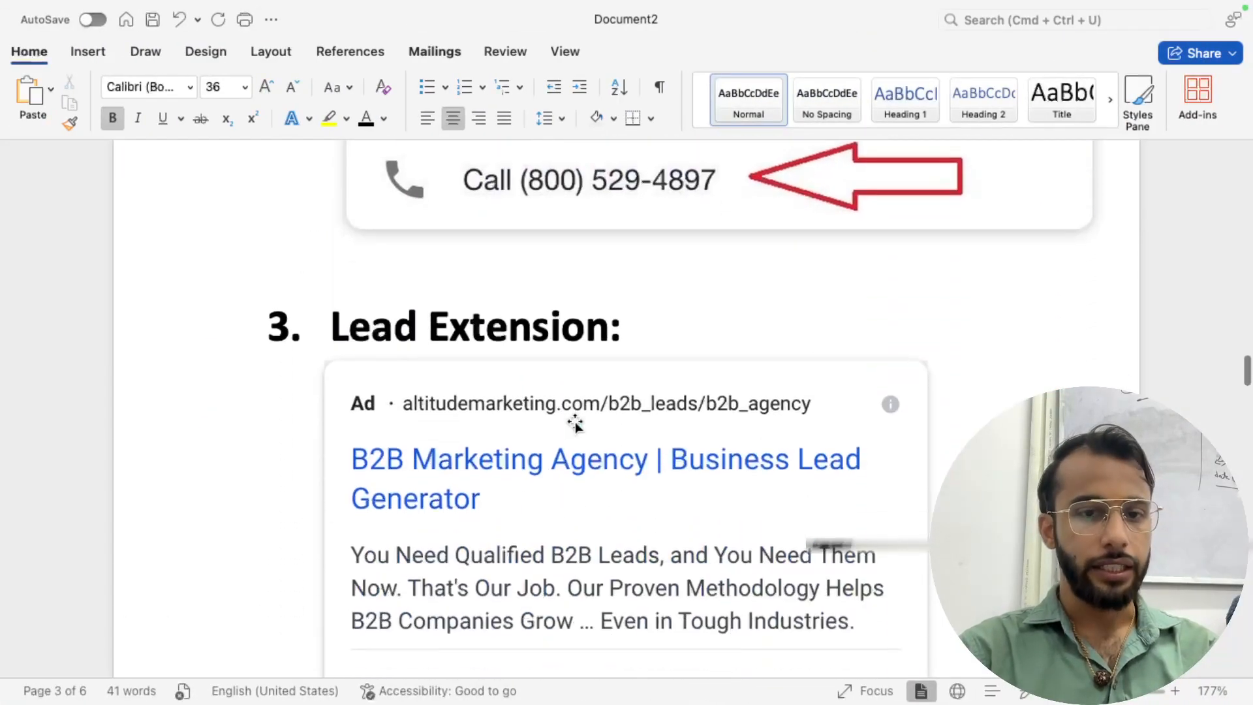
{"action": "left_click_drag", "start_coordinate": [330, 324], "coordinate": [416, 324]}
{"action": "scroll", "coordinate": [406, 322], "scroll_direction": "down", "scroll_amount": 3}
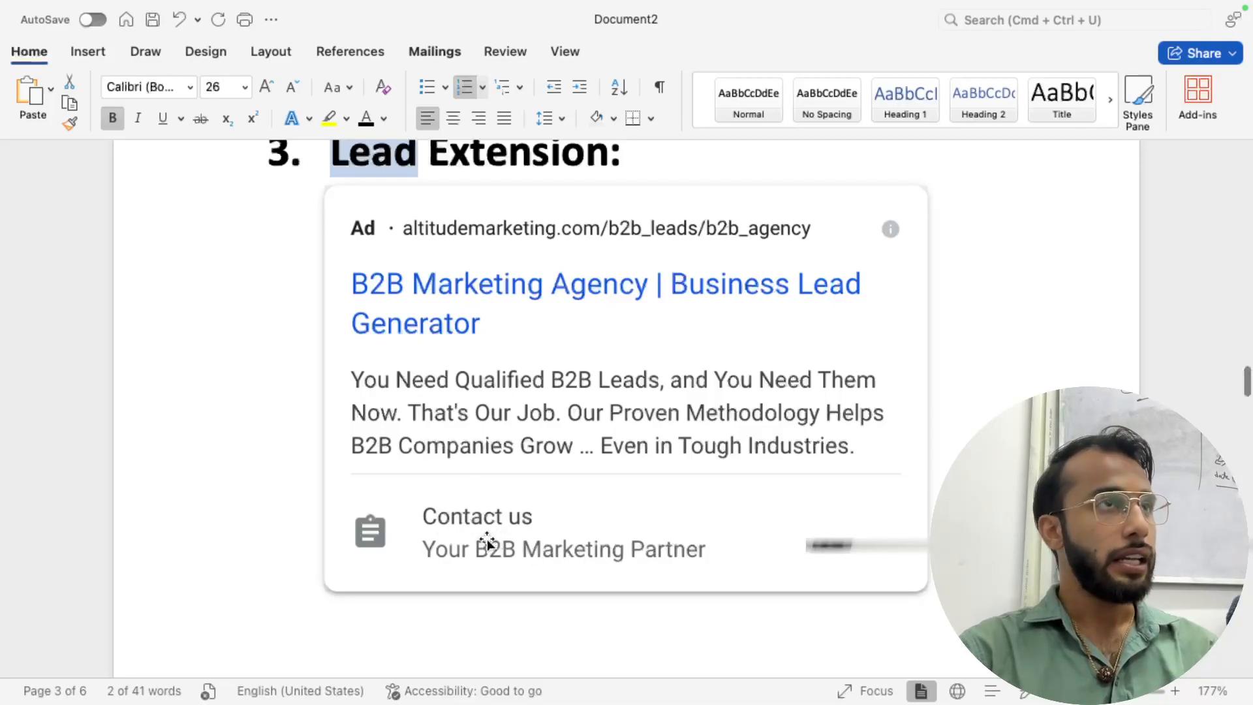
{"action": "scroll", "coordinate": [479, 541], "scroll_direction": "down", "scroll_amount": 10}
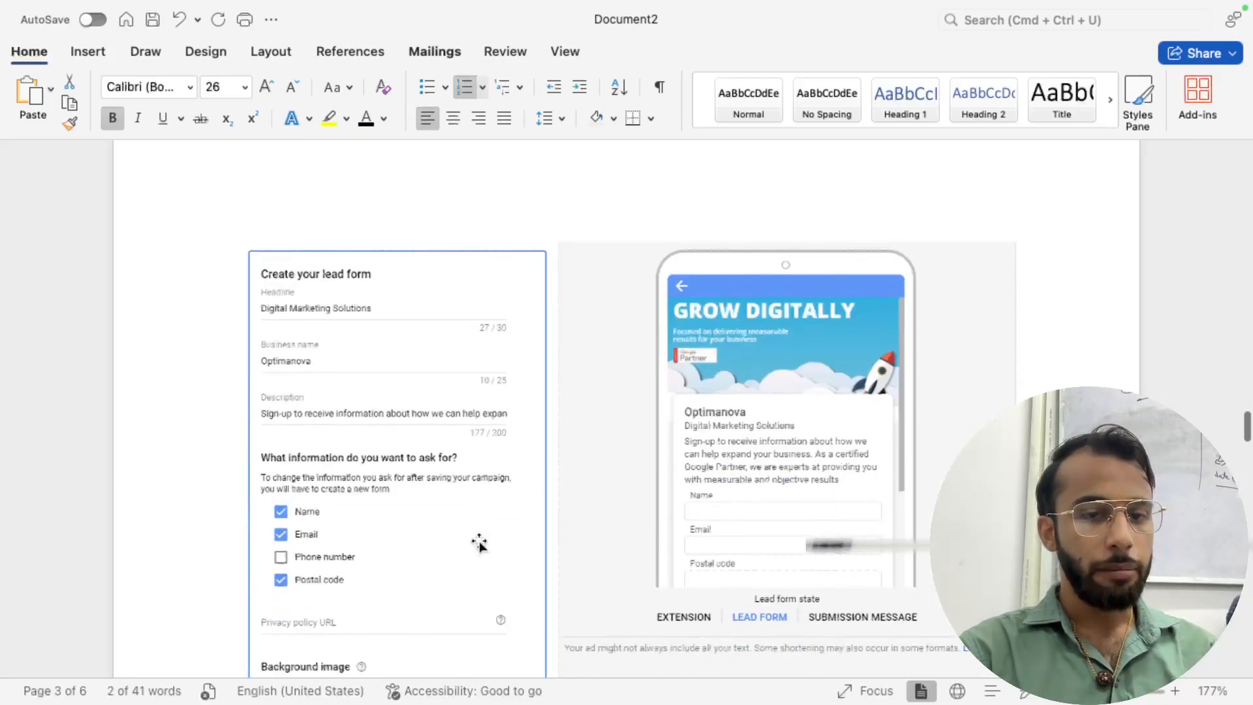
{"action": "scroll", "coordinate": [428, 537], "scroll_direction": "down", "scroll_amount": 5}
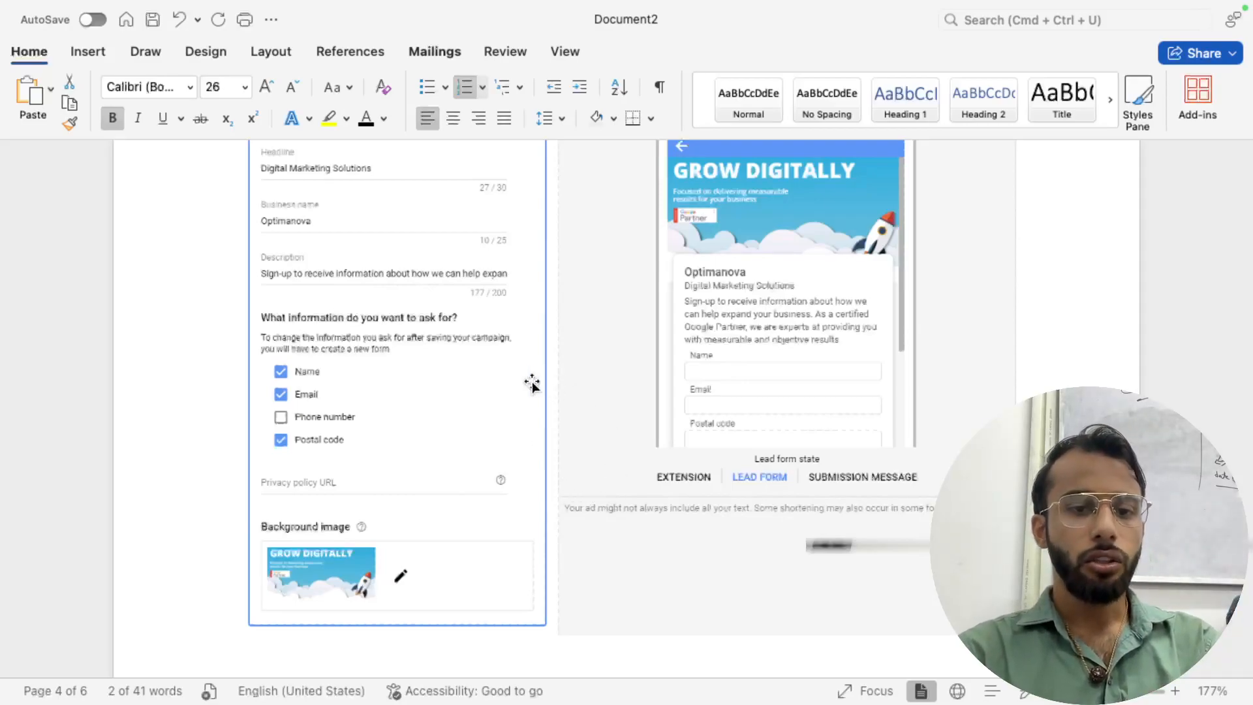
{"action": "scroll", "coordinate": [528, 382], "scroll_direction": "down", "scroll_amount": 3}
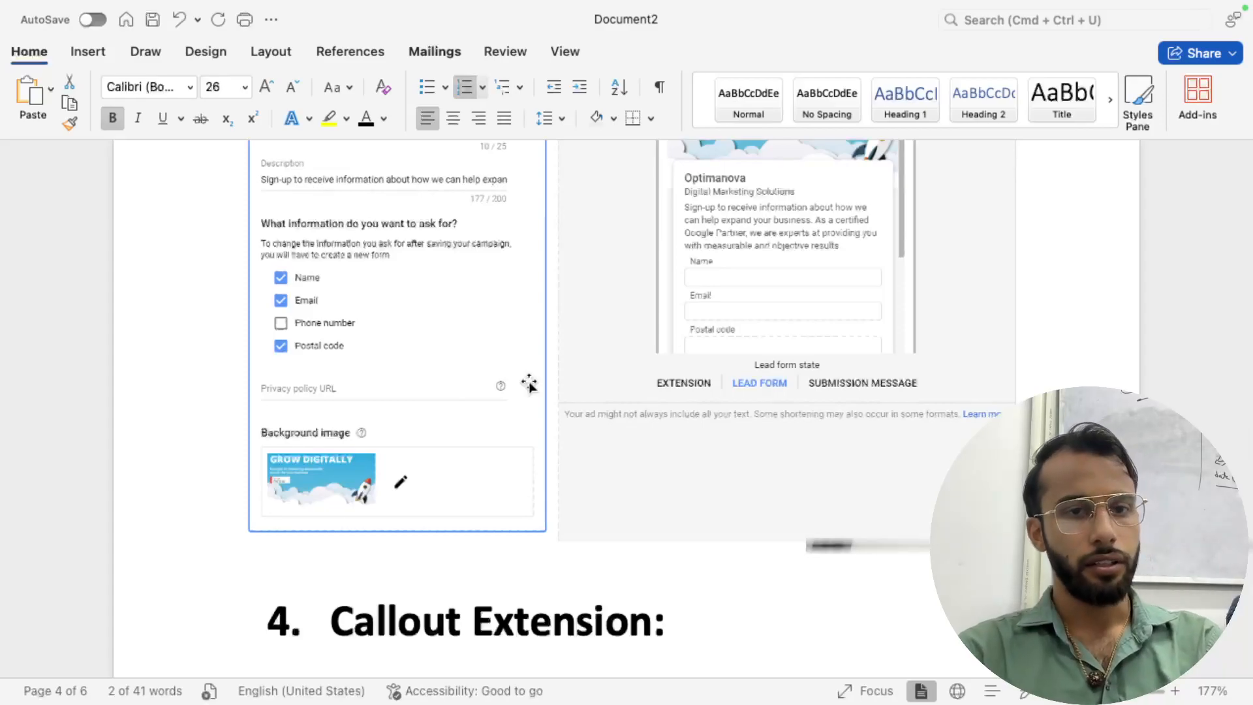
{"action": "key", "text": "ctrl+Right"}
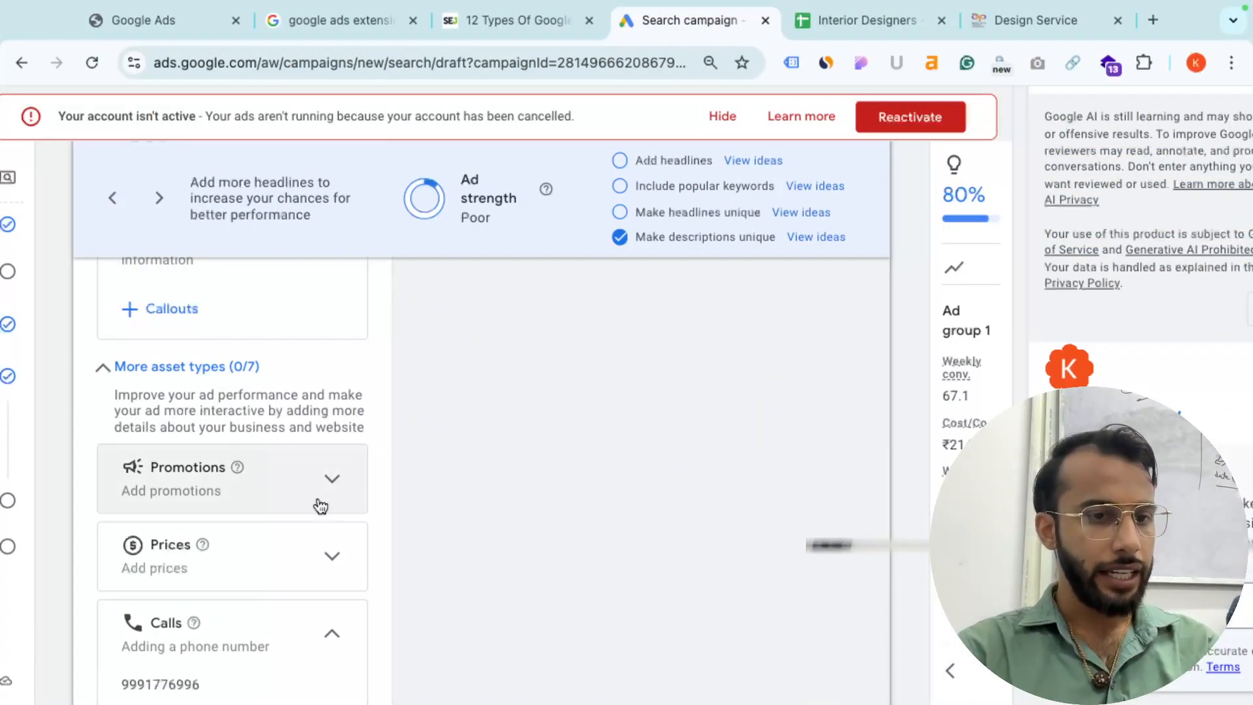
- Create a lead form with headline 'Best Interior Designer' and business name 'TRP Decortors'
{"action": "scroll", "coordinate": [320, 505], "scroll_direction": "down", "scroll_amount": 3}
{"action": "scroll", "coordinate": [315, 496], "scroll_direction": "down", "scroll_amount": 2}
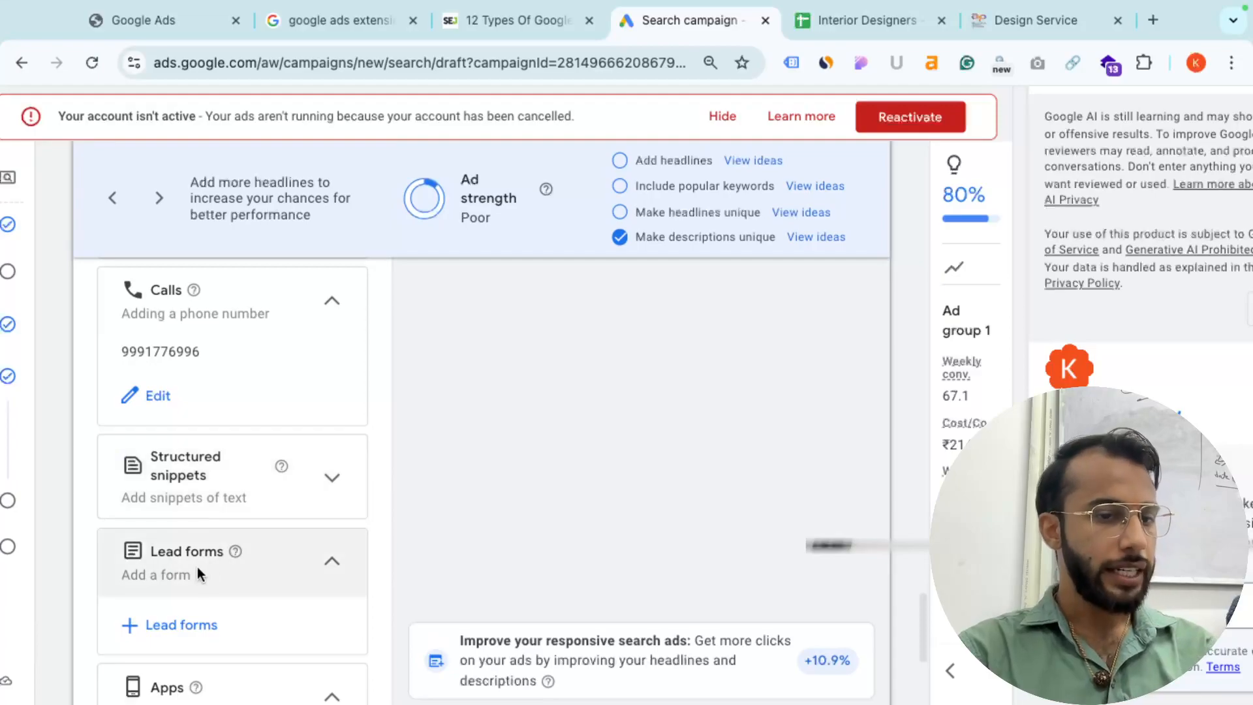
{"action": "left_click", "coordinate": [186, 624]}
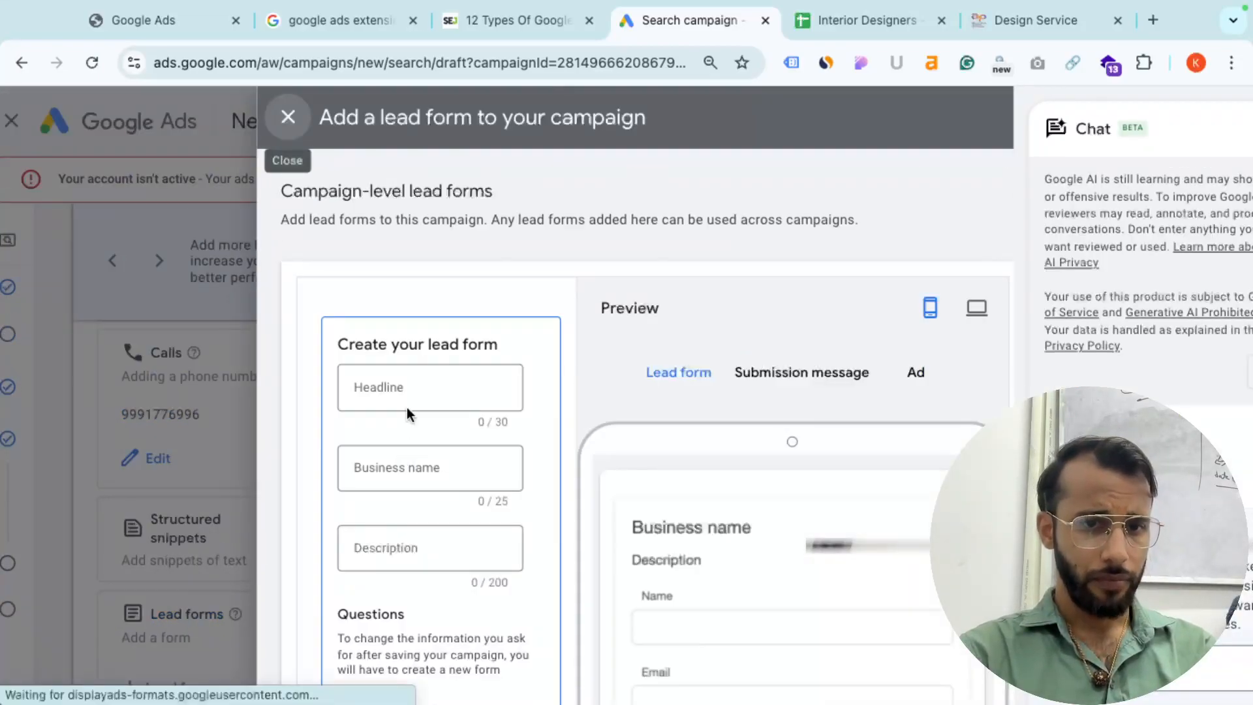
{"action": "left_click", "coordinate": [412, 384]}
{"action": "type", "text": "B"}
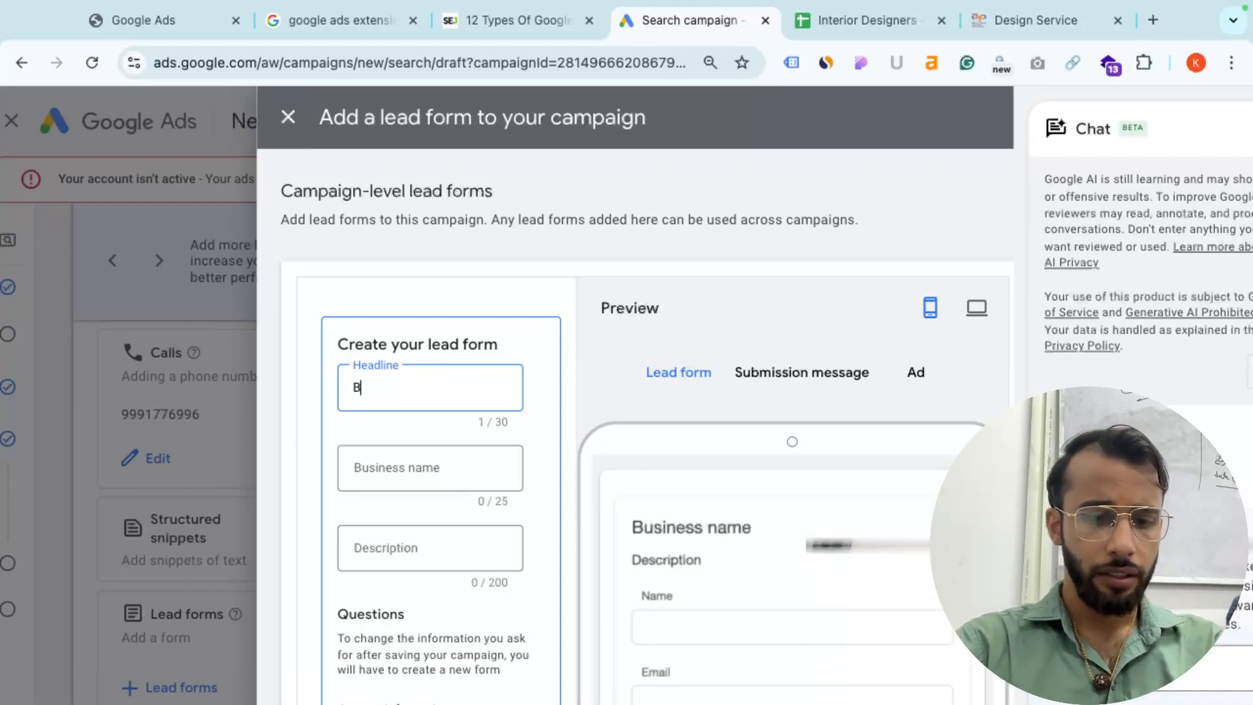
{"action": "type", "text": "est Interior"}
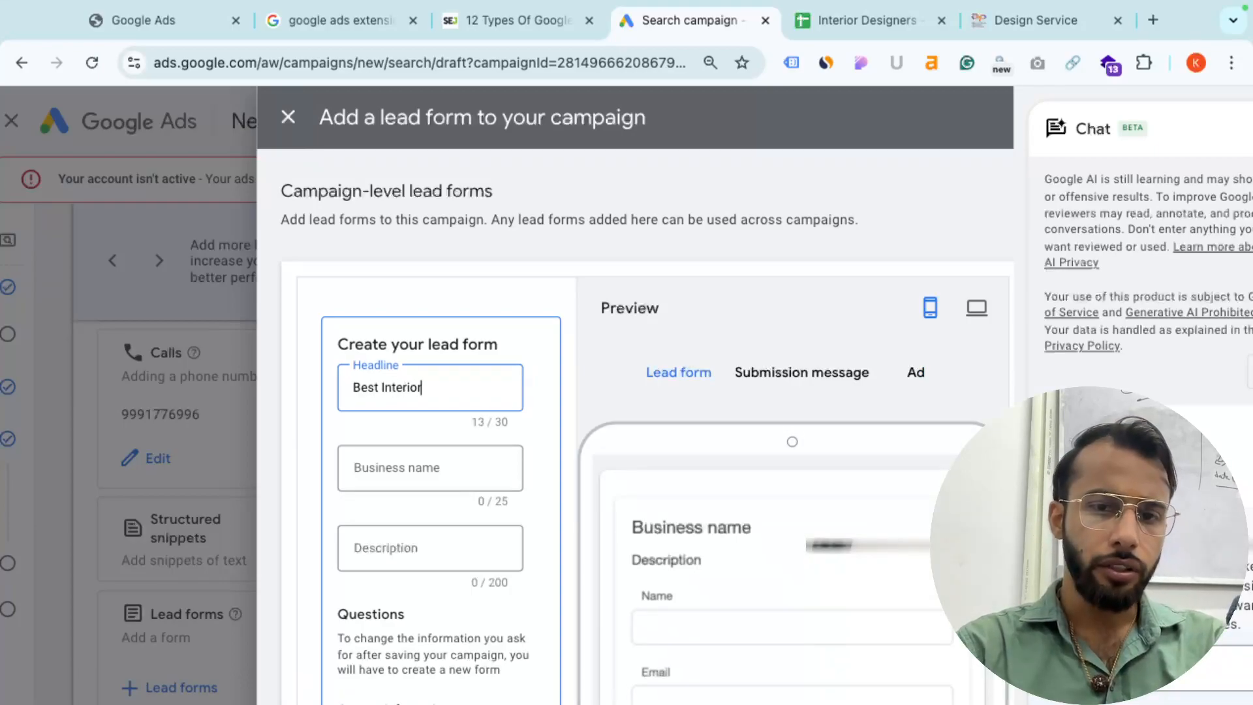
{"action": "type", "text": " Desig"}
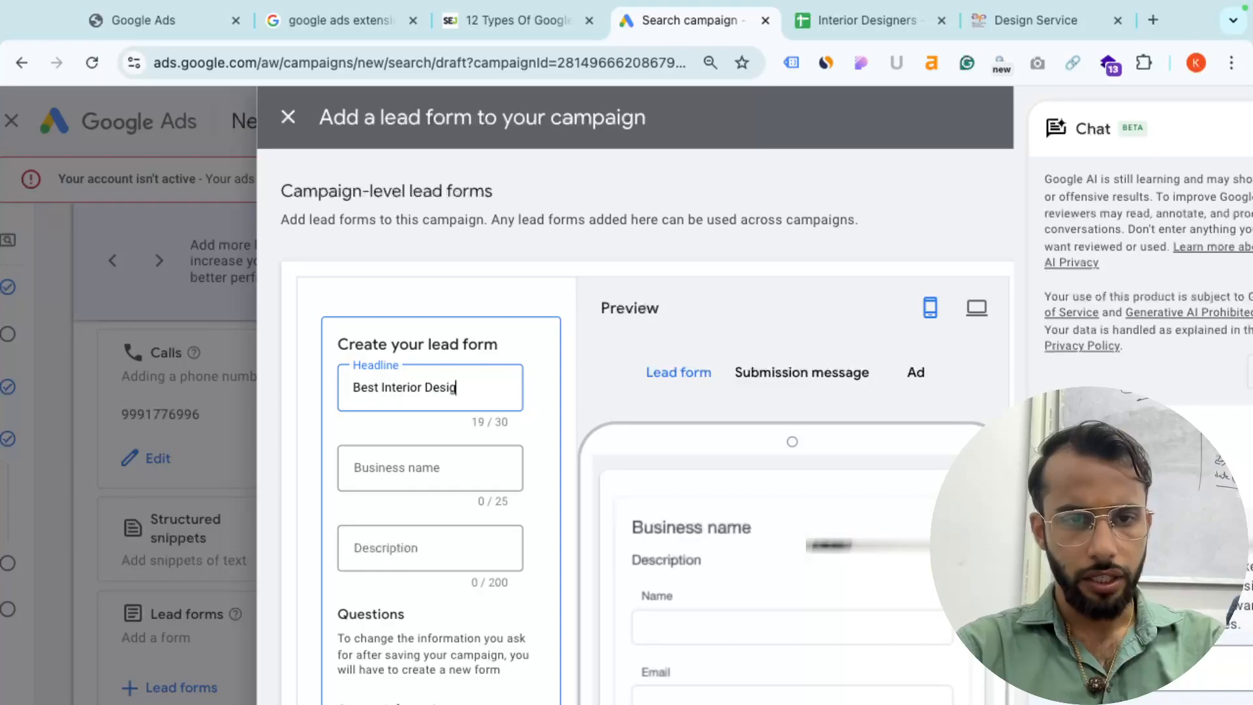
{"action": "type", "text": "ner in Dlehi"}
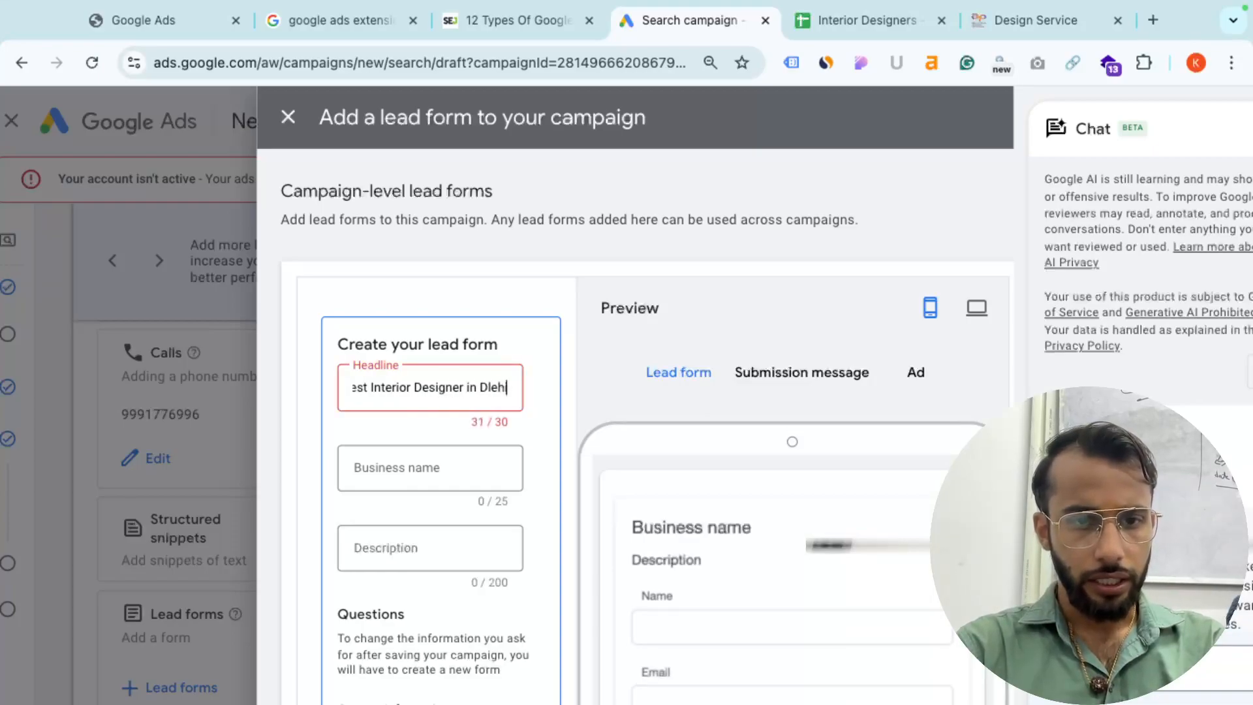
{"action": "key", "text": "BackSpace"}
{"action": "key", "text": "BackSpace"}
{"action": "key", "text": "BackSpace"}
{"action": "key", "text": "BackSpace"}
{"action": "key", "text": "BackSpace"}
{"action": "key", "text": "BackSpace"}
{"action": "key", "text": "BackSpace"}
{"action": "key", "text": "BackSpace"}
{"action": "key", "text": "BackSpace"}
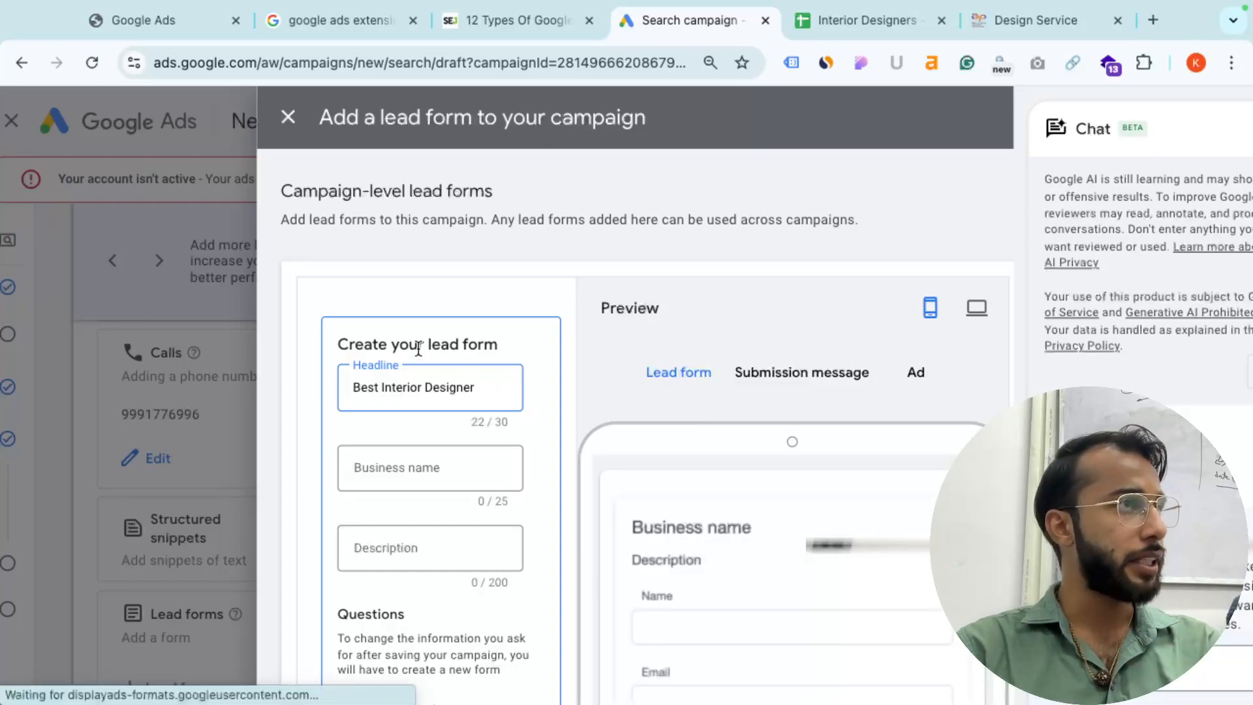
{"action": "left_click", "coordinate": [421, 466]}
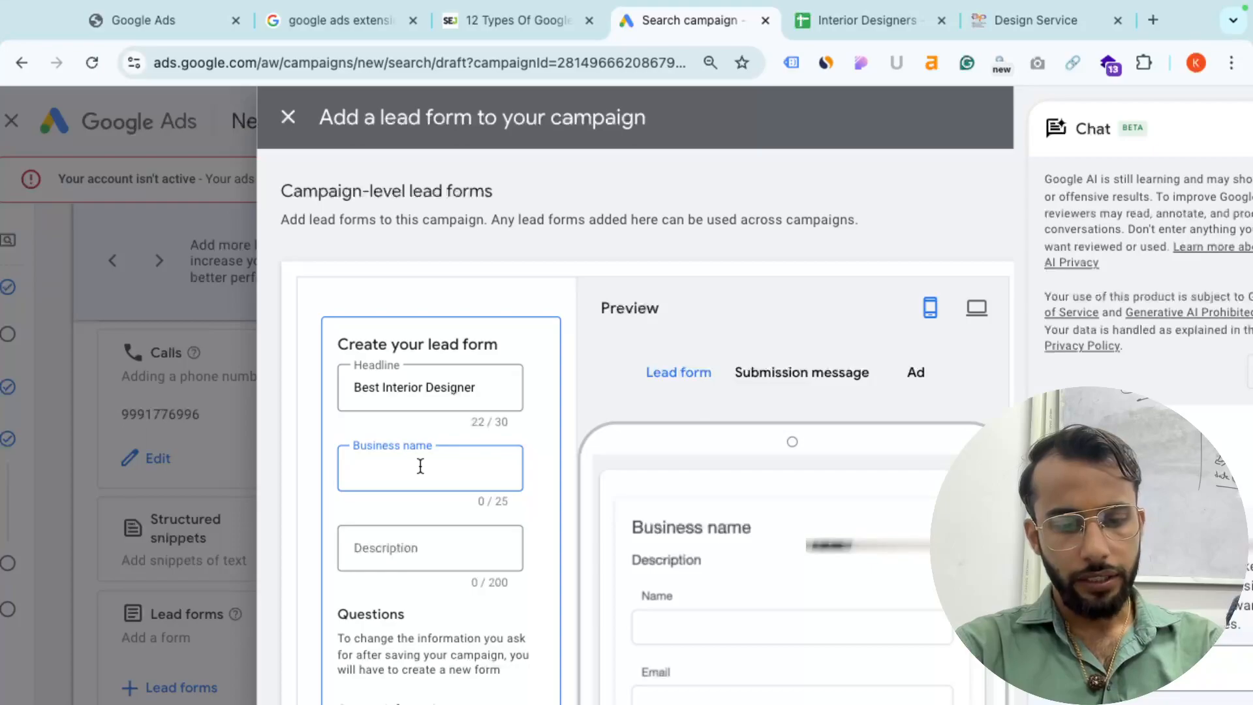
{"action": "type", "text": "TRP Dec"}
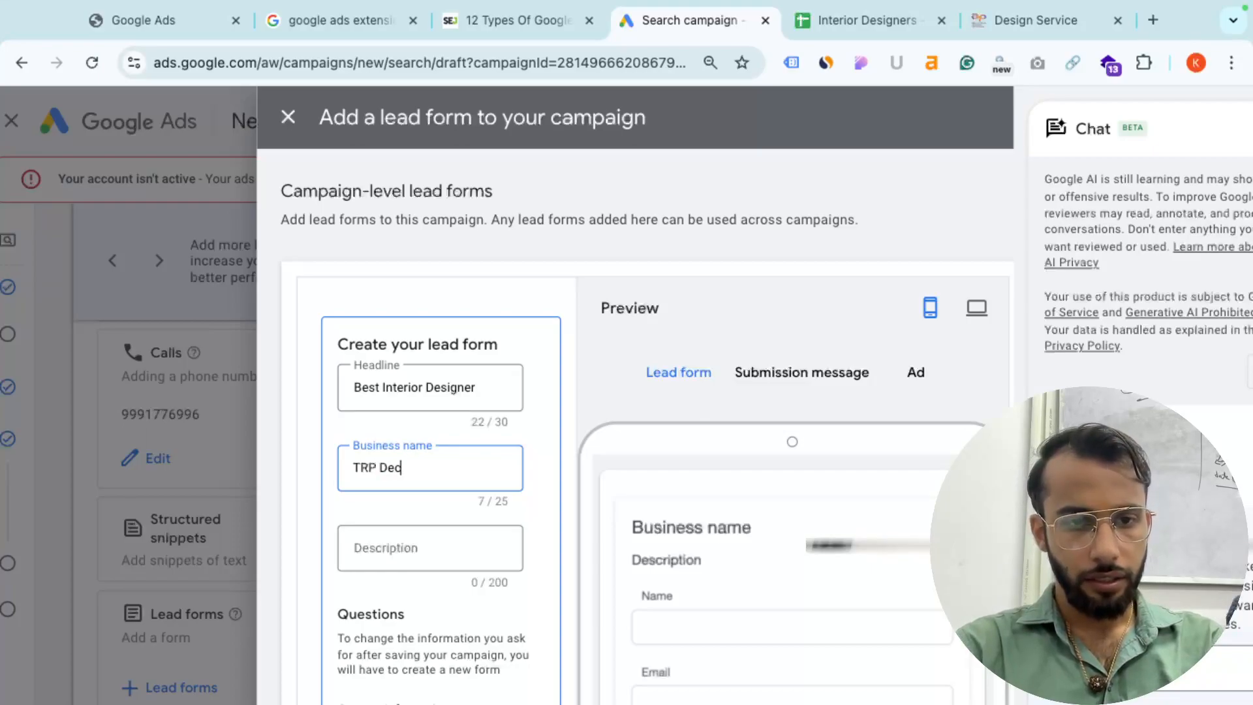
{"action": "type", "text": "ortors"}
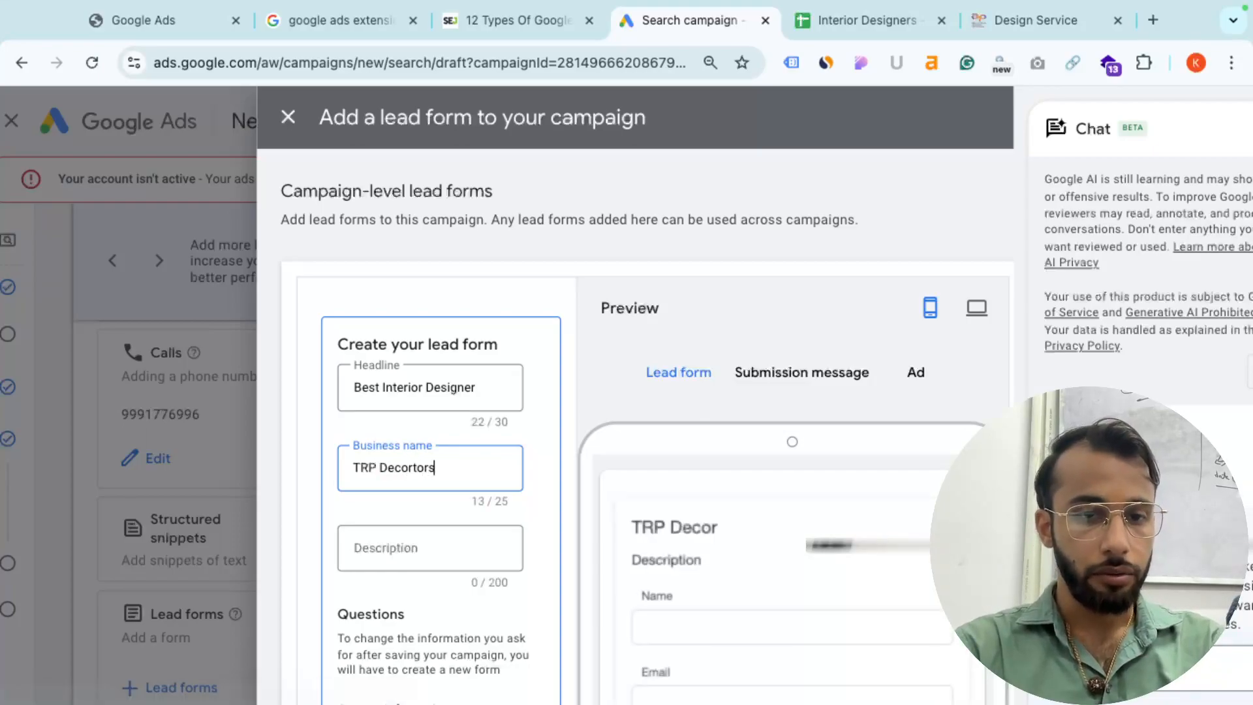
{"action": "left_click", "coordinate": [399, 547]}
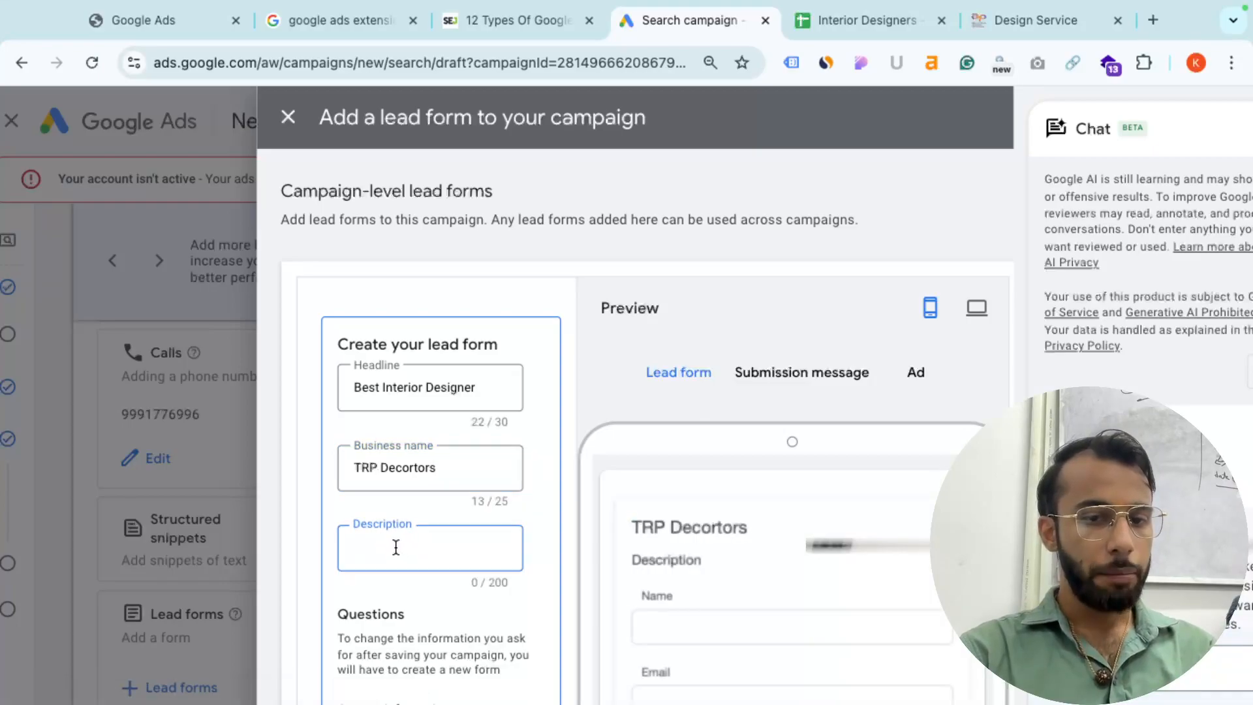
{"action": "scroll", "coordinate": [395, 547], "scroll_direction": "down", "scroll_amount": 1}
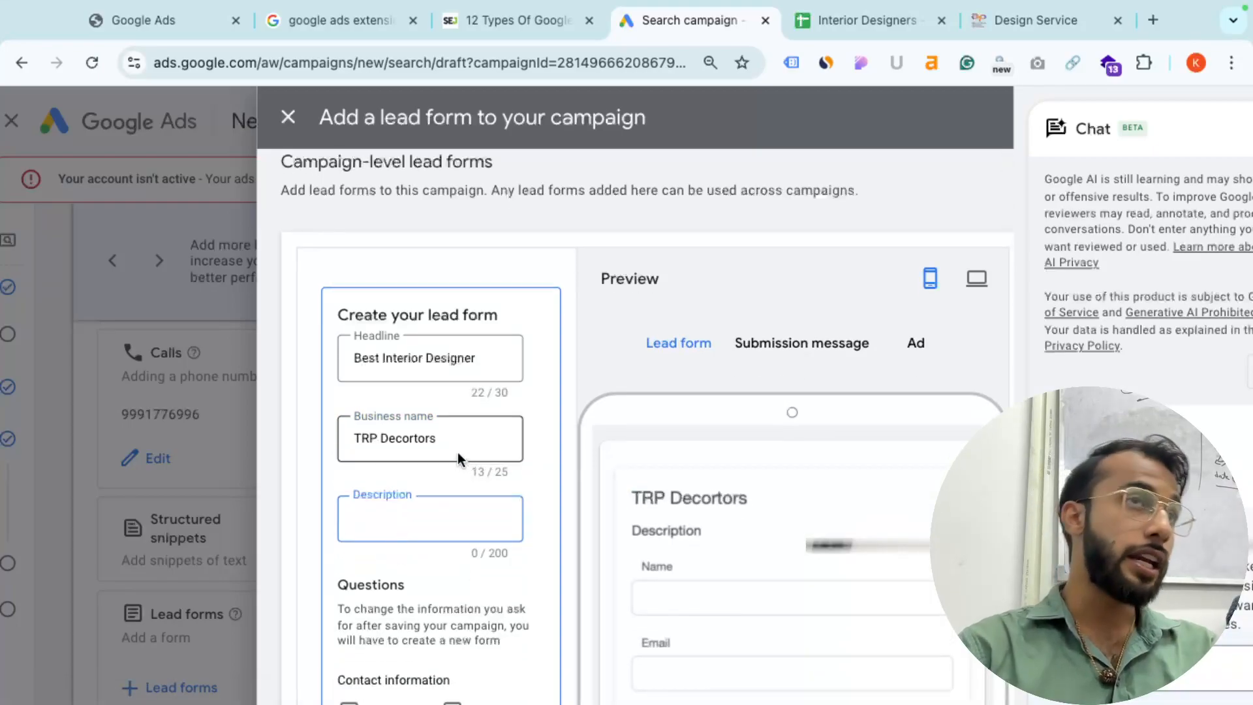
{"action": "scroll", "coordinate": [479, 460], "scroll_direction": "down", "scroll_amount": 3}
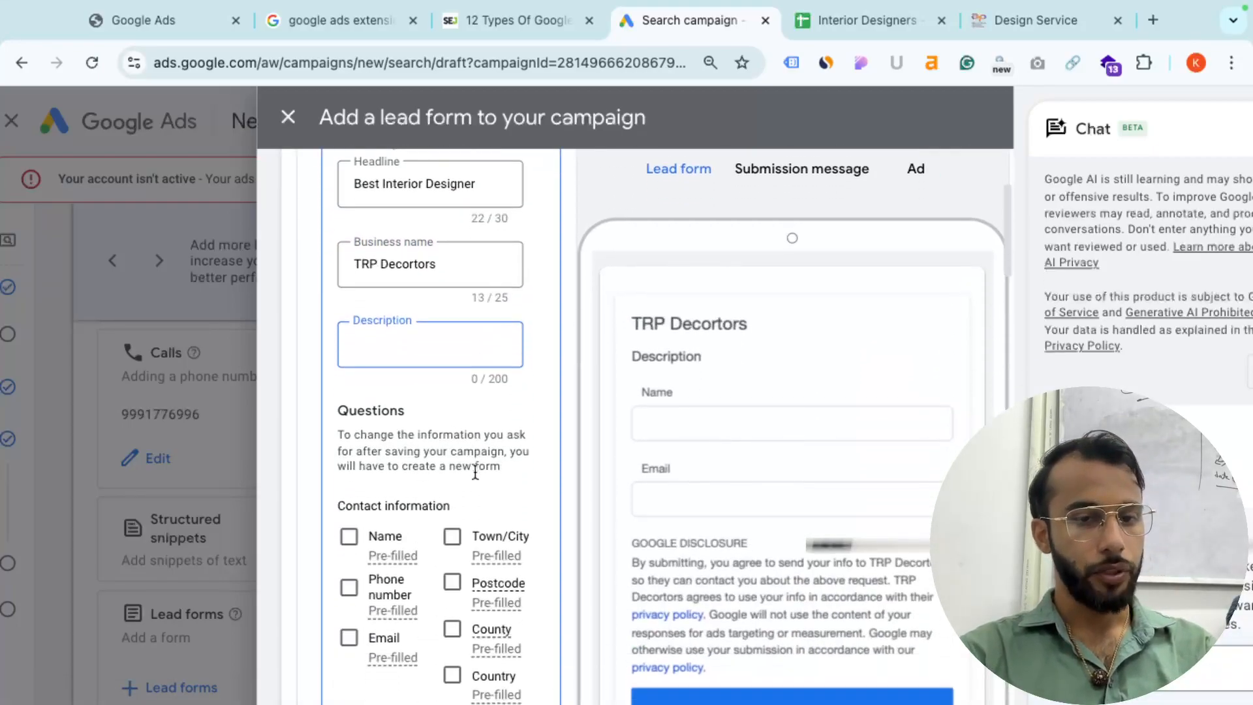
{"action": "scroll", "coordinate": [352, 522], "scroll_direction": "down", "scroll_amount": 1}
{"action": "left_click", "coordinate": [350, 473]}
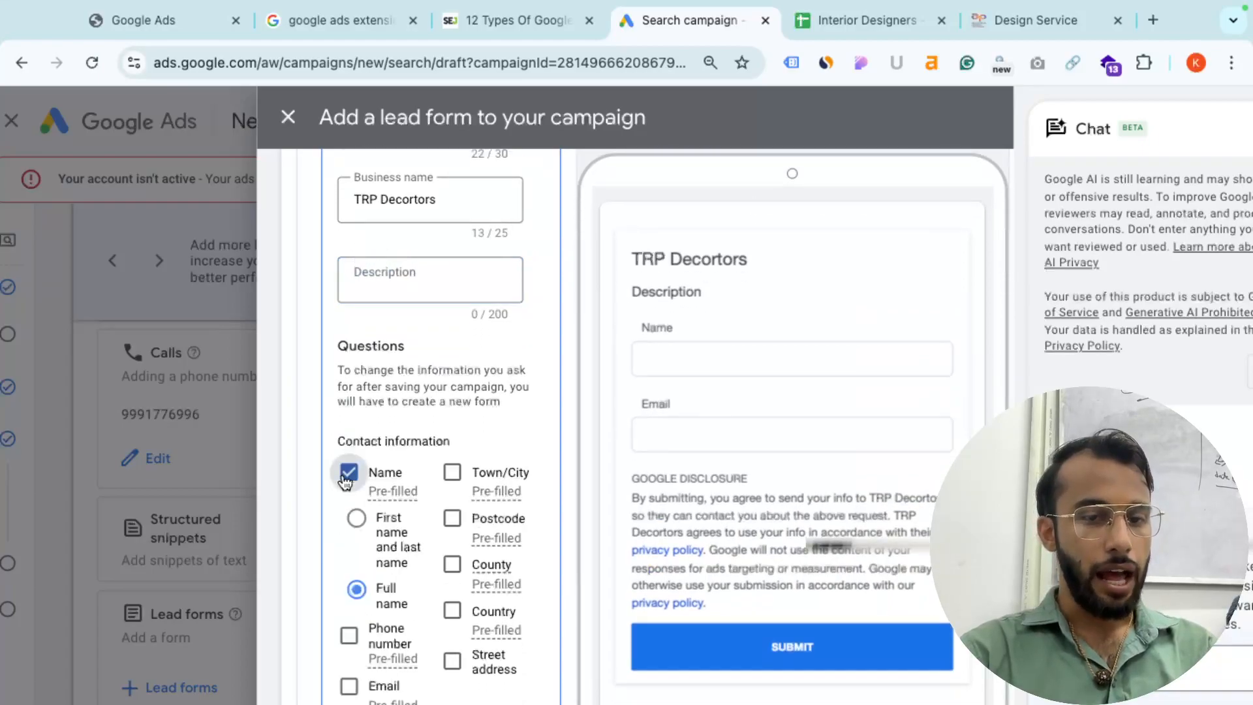
{"action": "left_click", "coordinate": [349, 635]}
{"action": "left_click", "coordinate": [452, 472]}
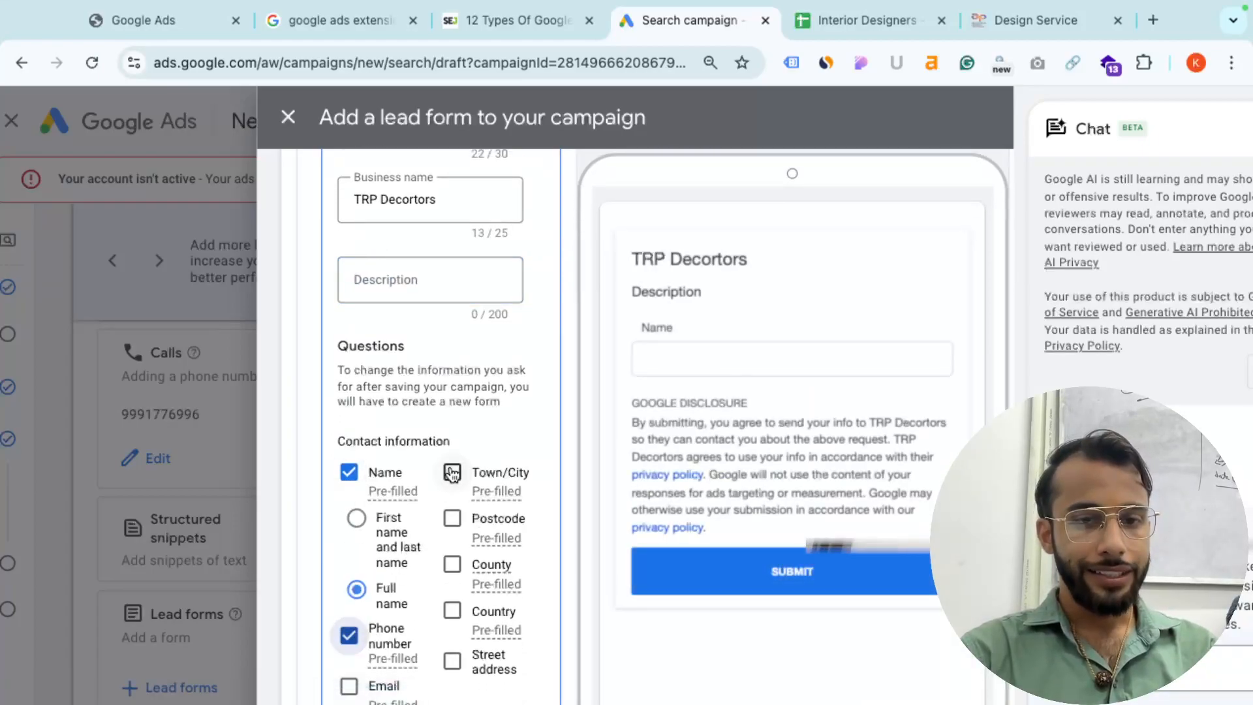
{"action": "scroll", "coordinate": [453, 515], "scroll_direction": "down", "scroll_amount": 1}
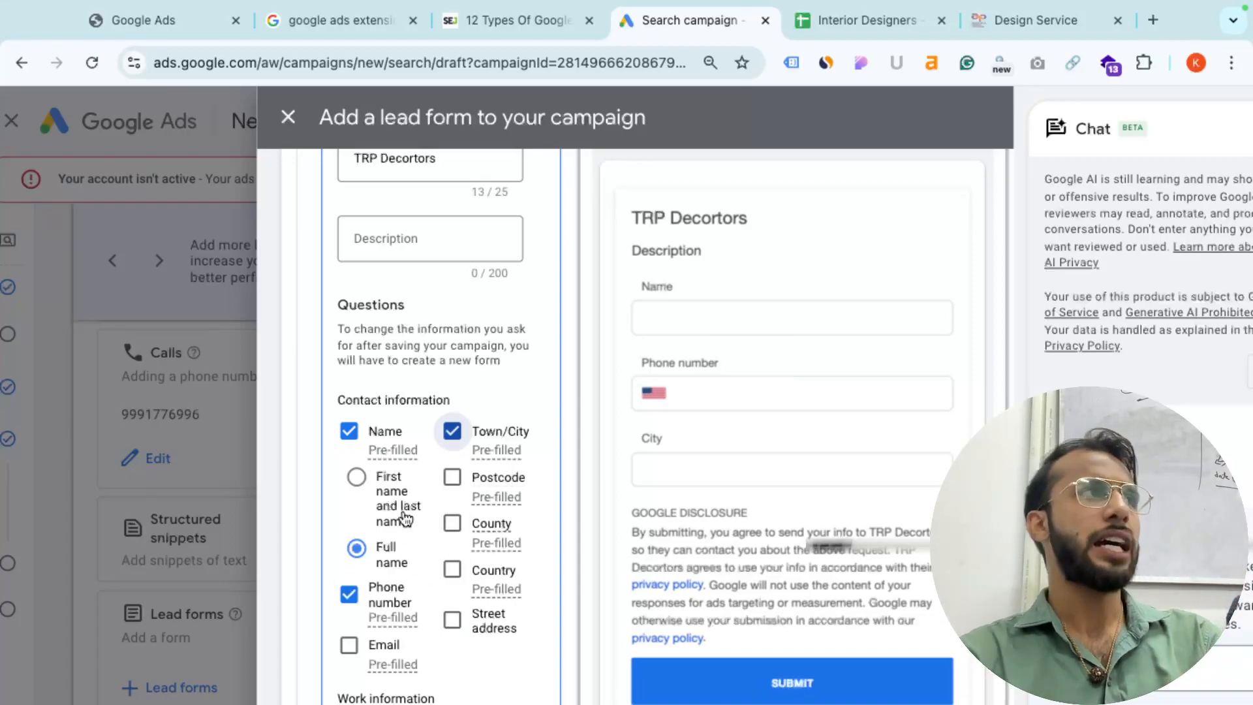
{"action": "scroll", "coordinate": [405, 519], "scroll_direction": "down", "scroll_amount": 3}
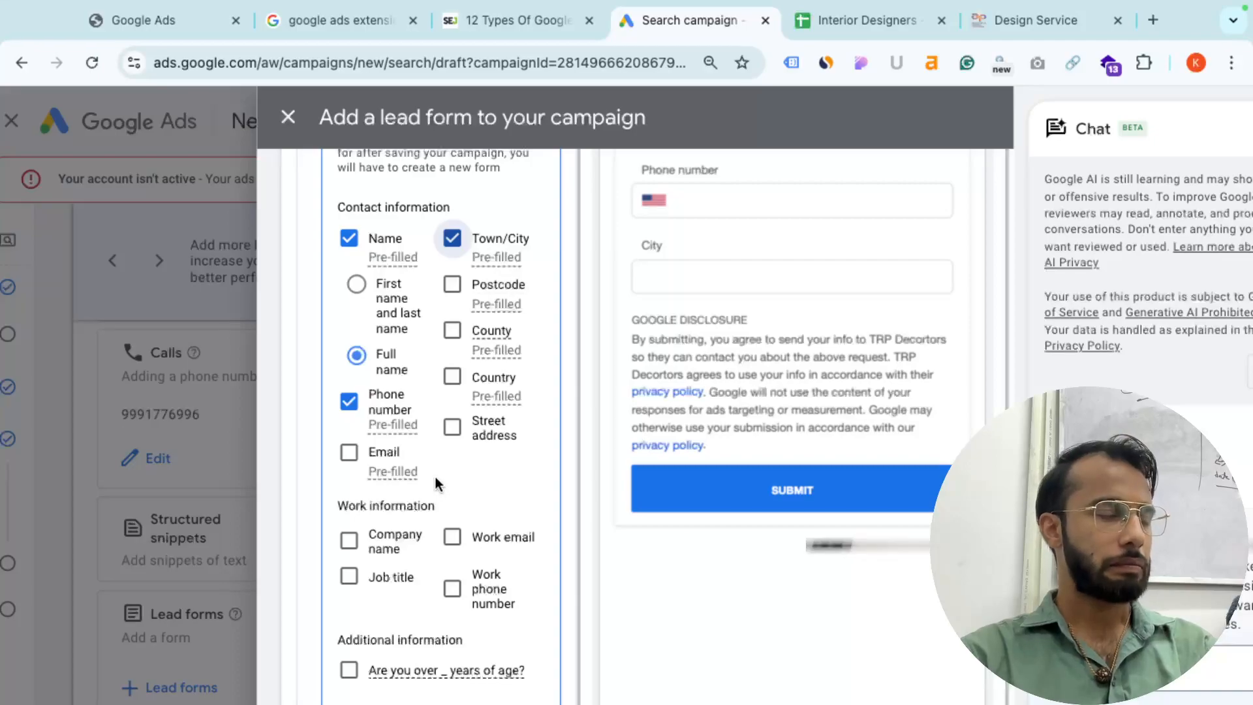
{"action": "scroll", "coordinate": [471, 446], "scroll_direction": "down", "scroll_amount": 2}
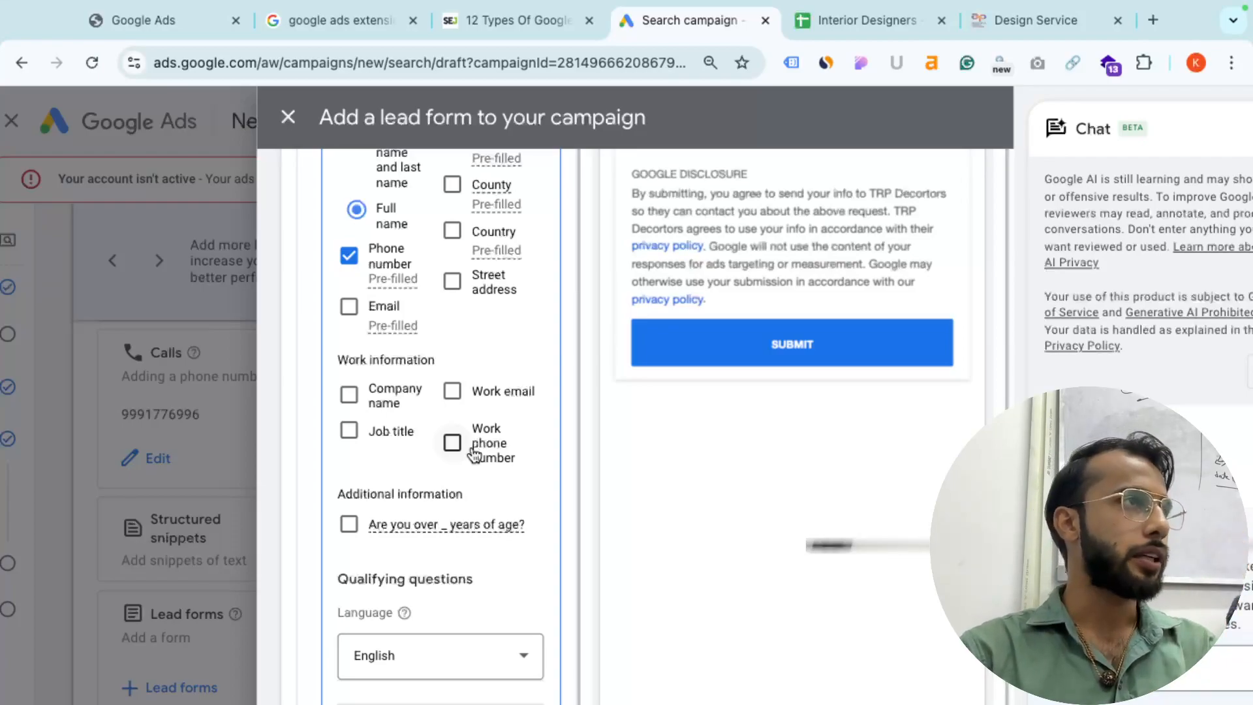
{"action": "scroll", "coordinate": [475, 453], "scroll_direction": "down", "scroll_amount": 1}
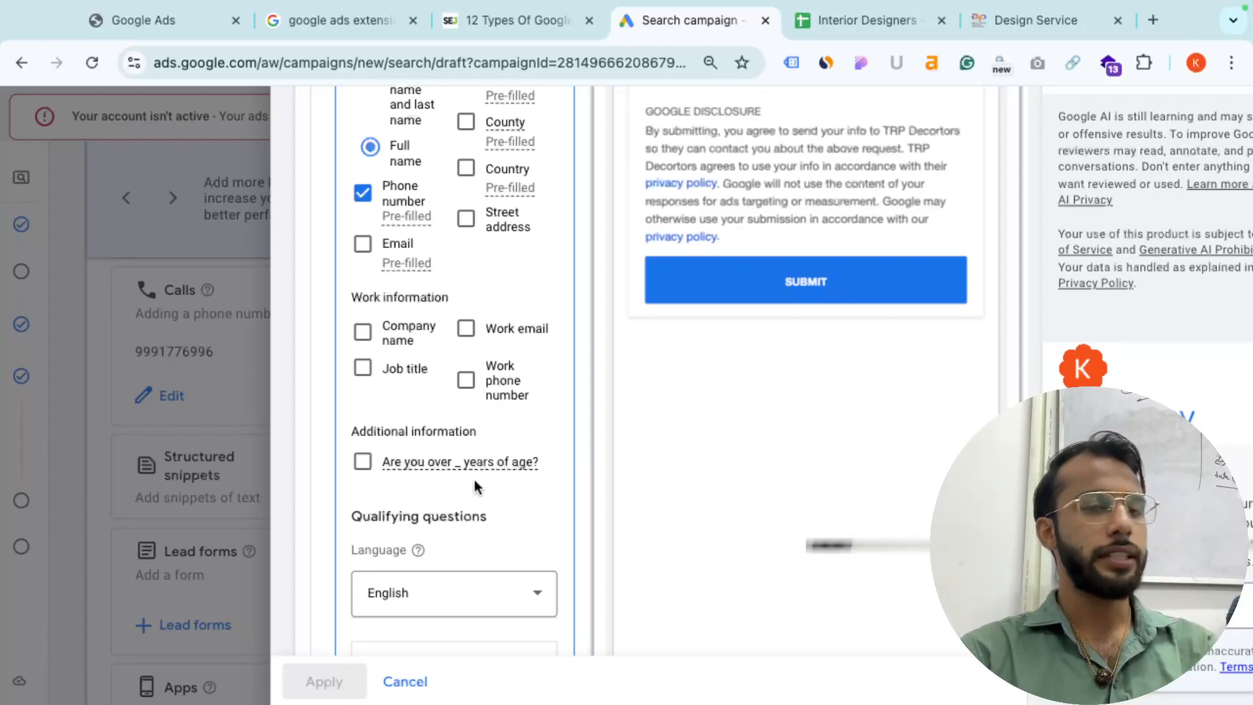
{"action": "scroll", "coordinate": [474, 478], "scroll_direction": "down", "scroll_amount": 1}
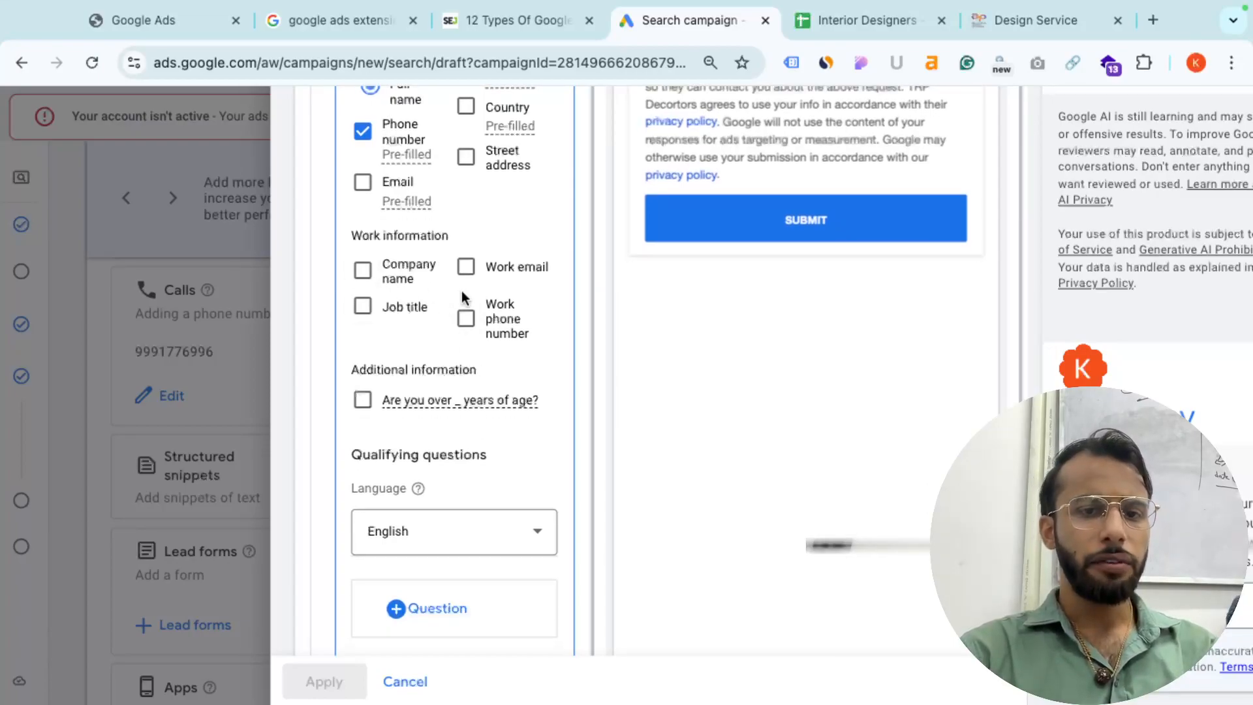
{"action": "mouse_move", "coordinate": [463, 401]}
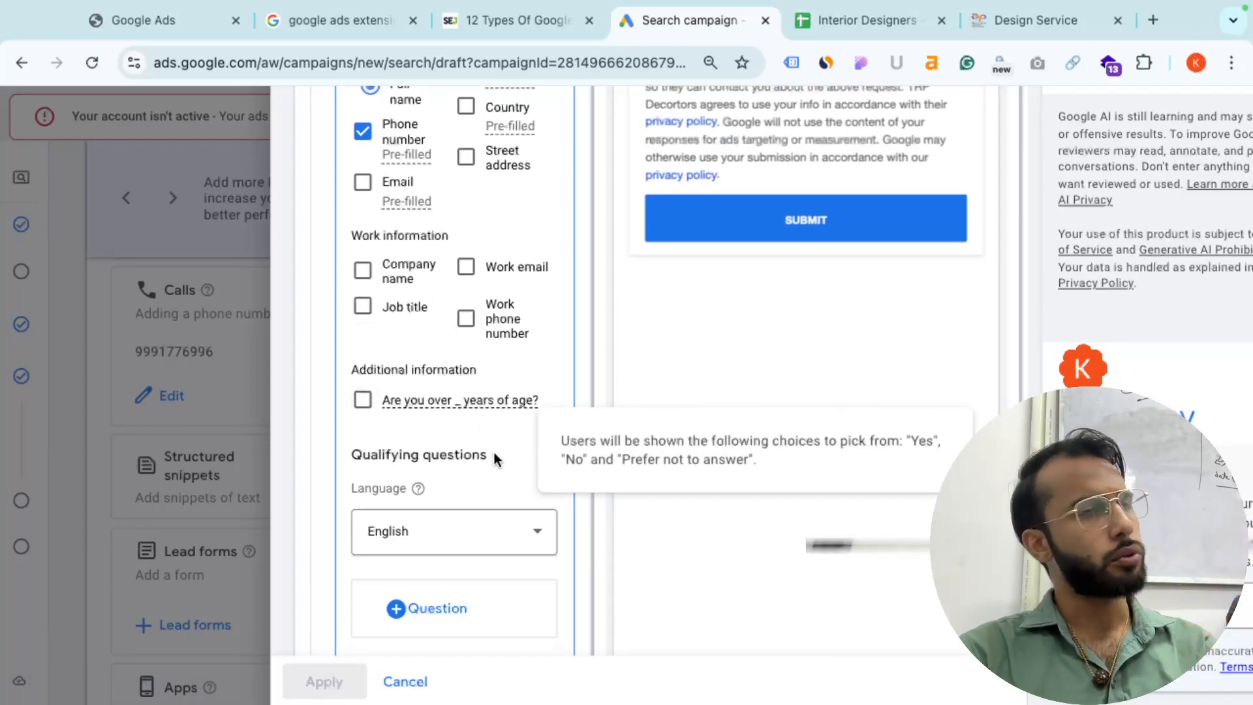
{"action": "scroll", "coordinate": [491, 483], "scroll_direction": "down", "scroll_amount": 5}
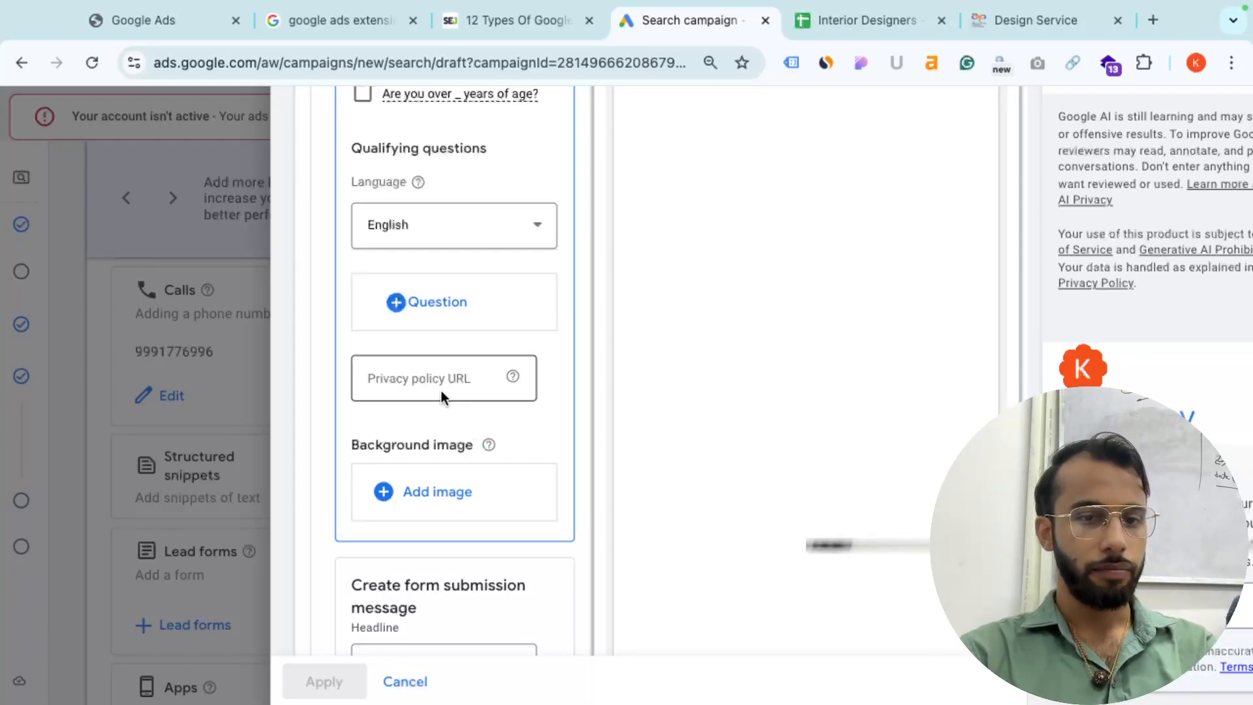
{"action": "scroll", "coordinate": [434, 383], "scroll_direction": "up", "scroll_amount": 1}
{"action": "scroll", "coordinate": [434, 383], "scroll_direction": "up", "scroll_amount": 4}
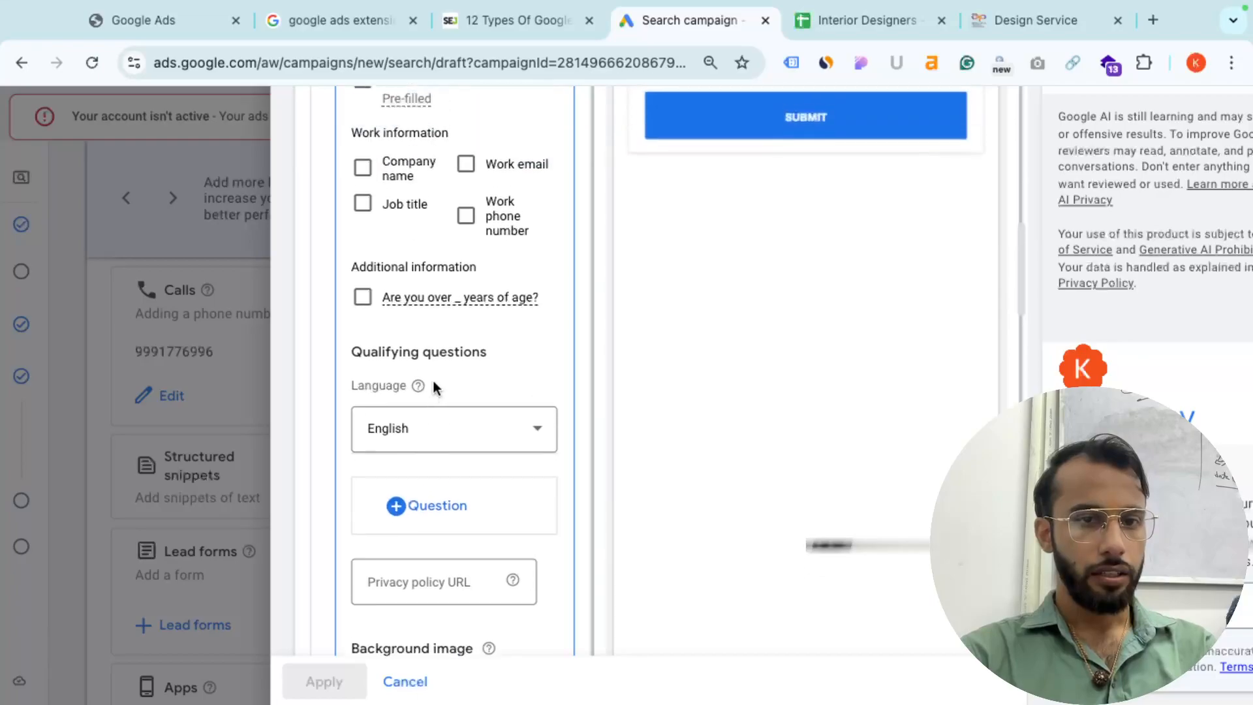
{"action": "scroll", "coordinate": [434, 383], "scroll_direction": "down", "scroll_amount": 3}
{"action": "scroll", "coordinate": [434, 381], "scroll_direction": "up", "scroll_amount": 8}
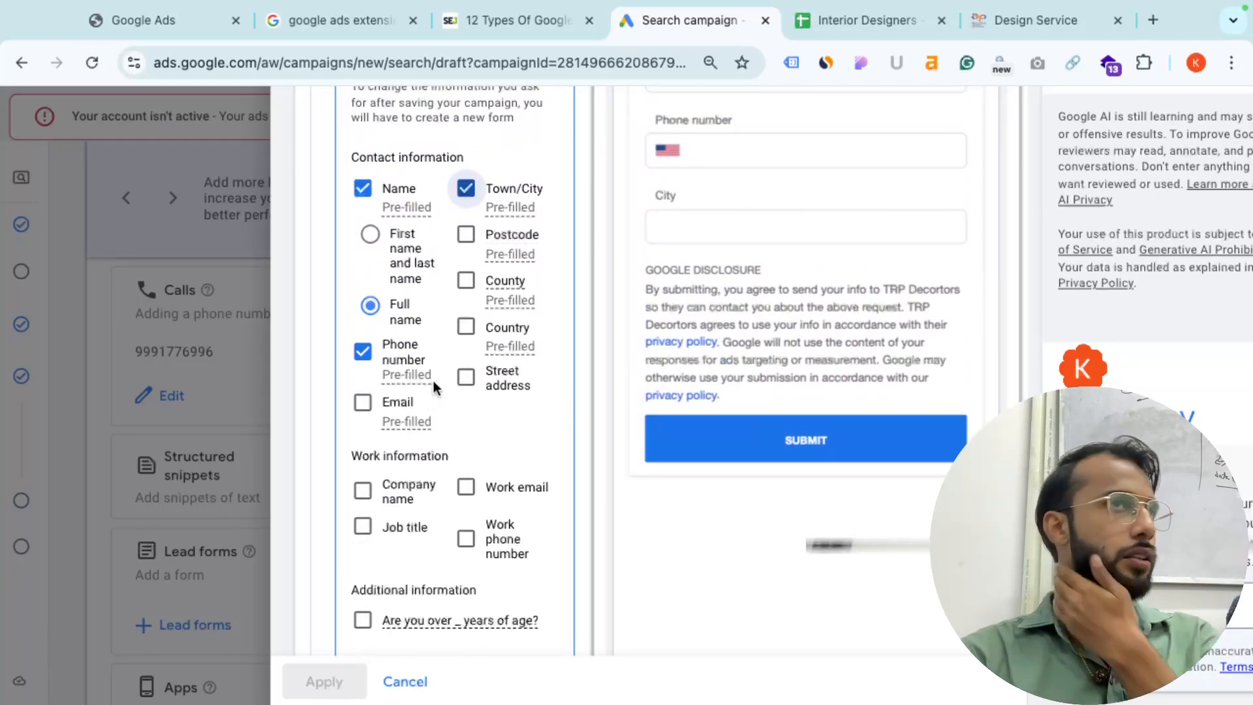
{"action": "scroll", "coordinate": [433, 381], "scroll_direction": "down", "scroll_amount": 5}
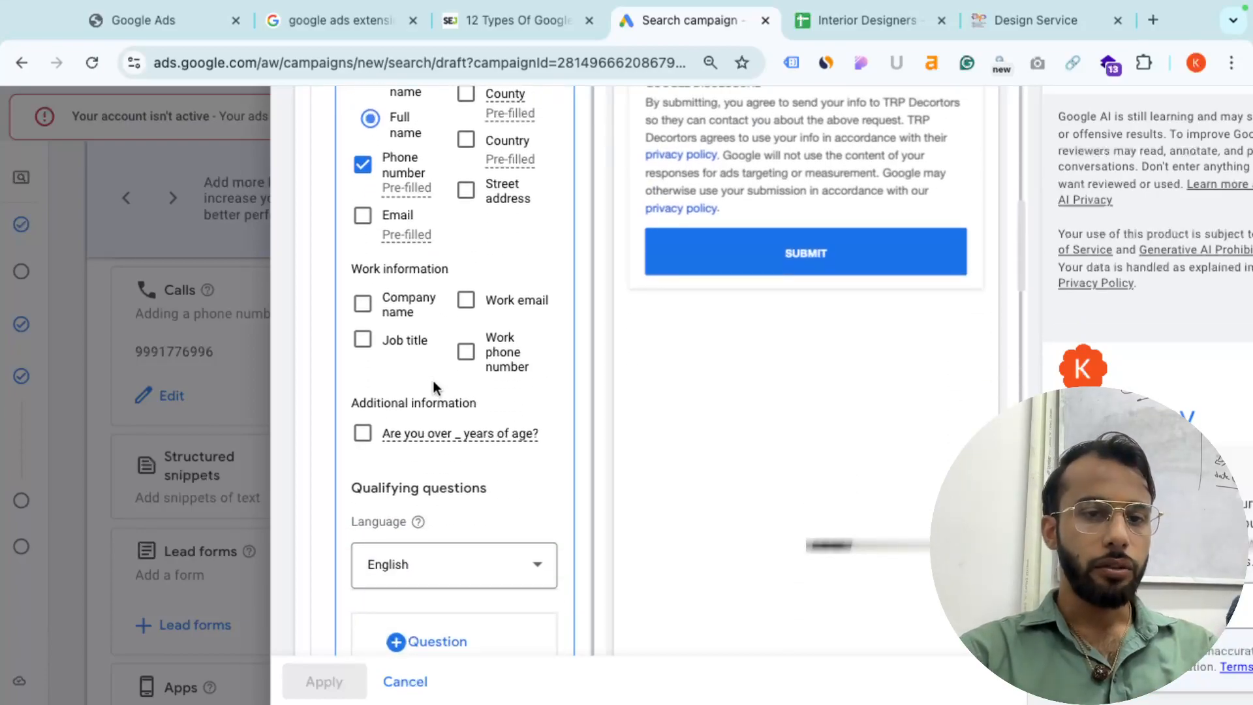
- Enter the website's privacy-policy page address as the lead form's privacy policy URL
{"action": "left_click", "coordinate": [425, 609]}
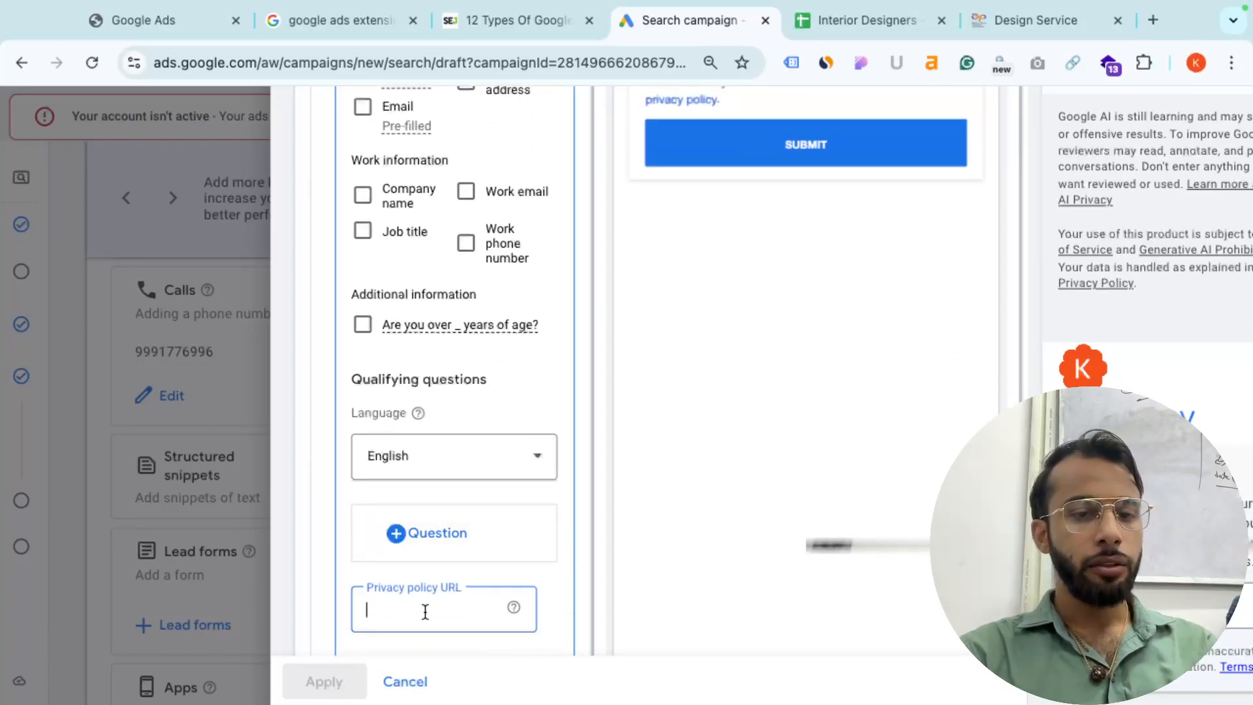
{"action": "scroll", "coordinate": [425, 610], "scroll_direction": "down", "scroll_amount": 1}
{"action": "scroll", "coordinate": [425, 611], "scroll_direction": "down", "scroll_amount": 2}
{"action": "type", "text": "https://keshavdi"}
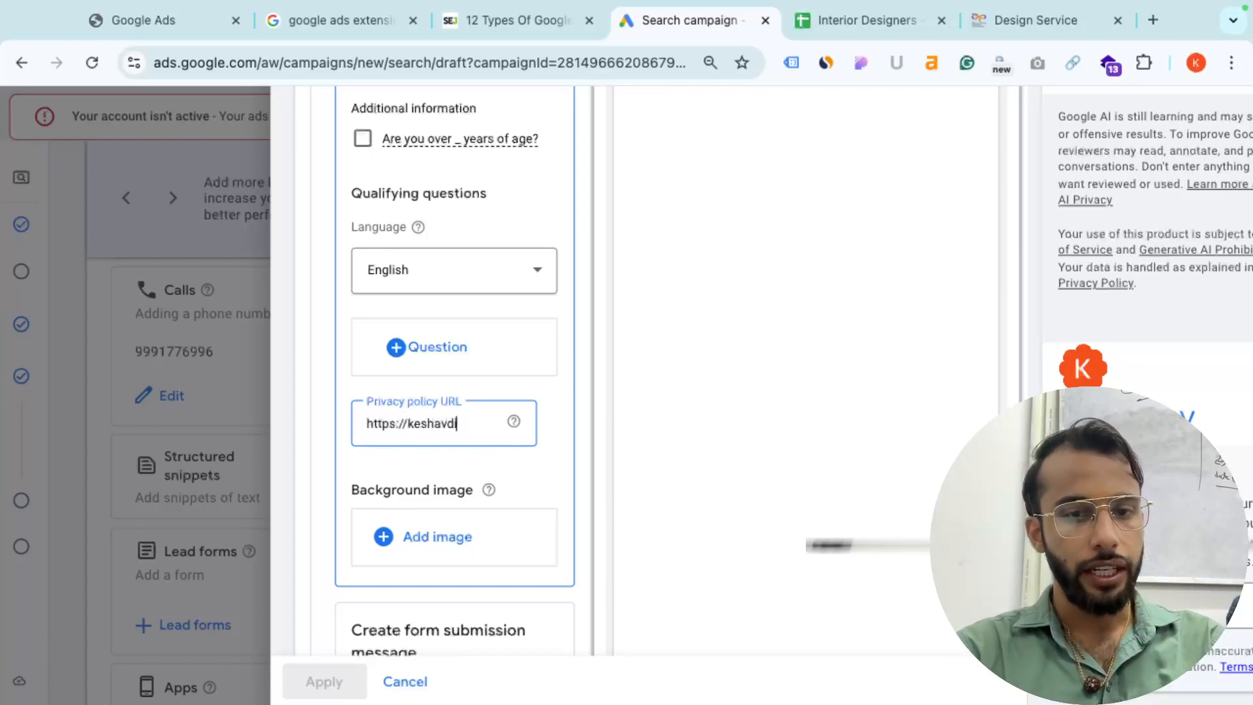
{"action": "type", "text": "mri.com/pri"}
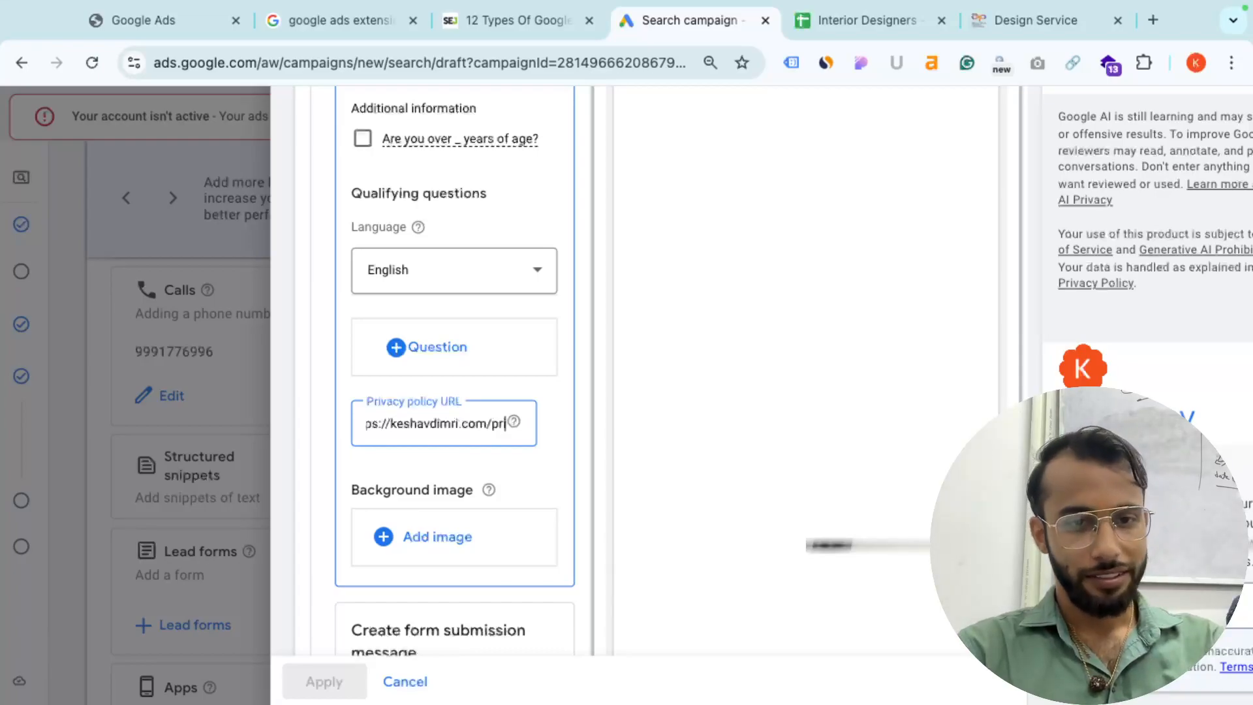
{"action": "type", "text": "vacy"}
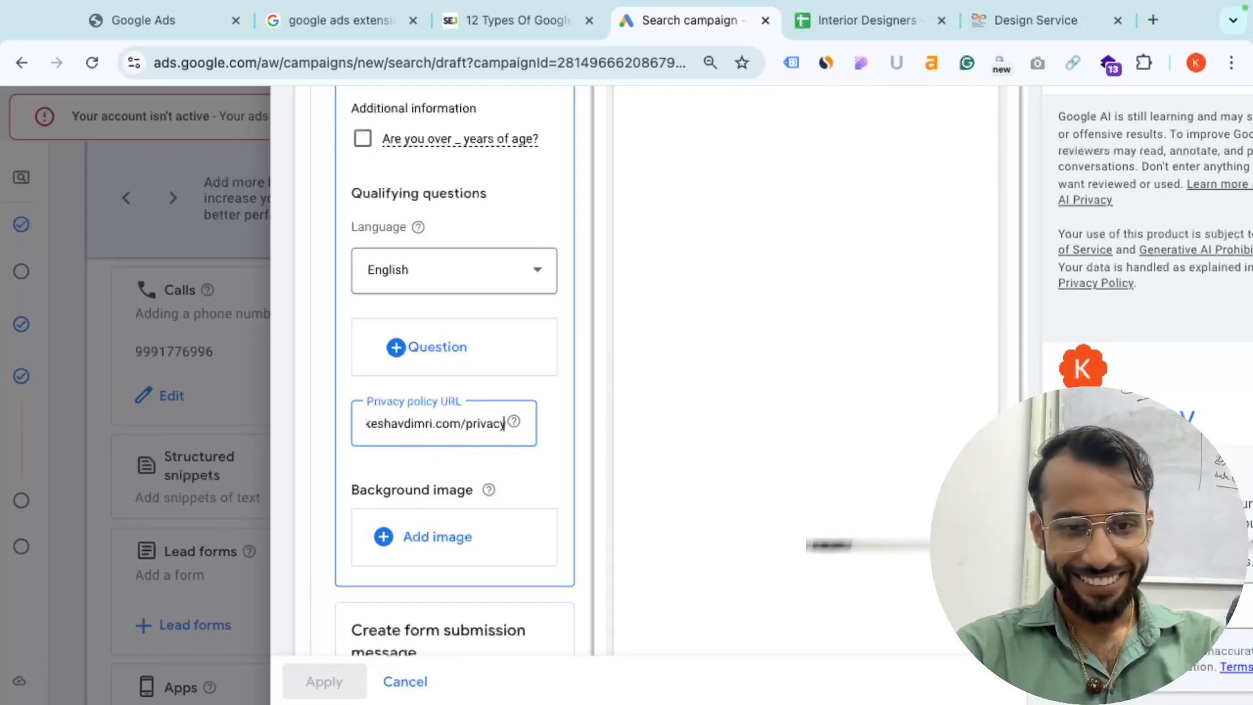
{"action": "type", "text": "-policcy"}
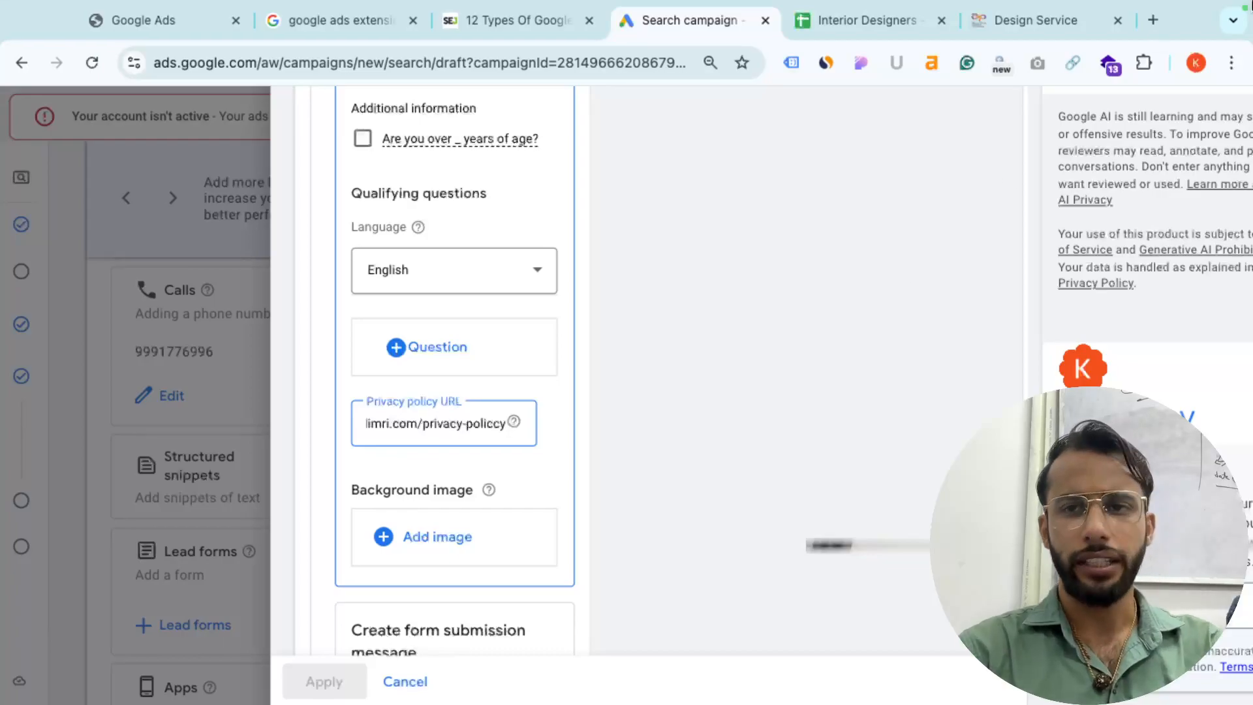
- Search Google for a privacy policy generator, open privacypolicygenerator.info, and choose Website
{"action": "left_click", "coordinate": [1154, 23]}
{"action": "type", "text": "pri"}
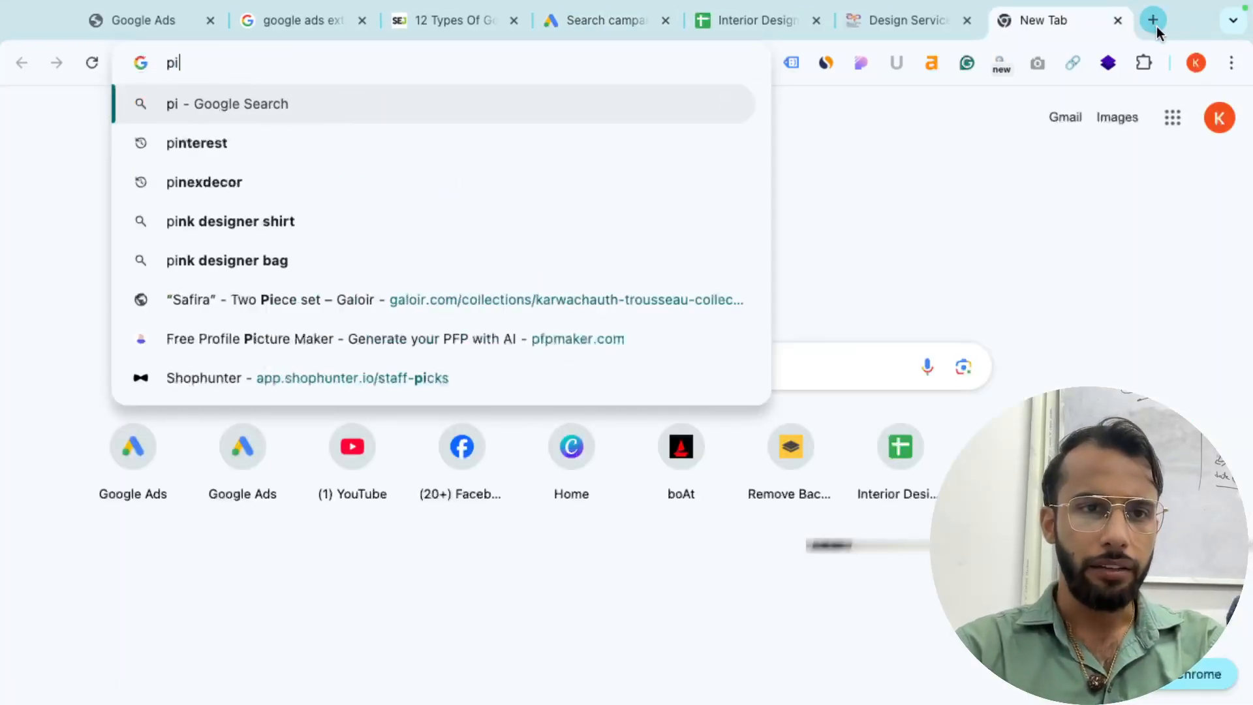
{"action": "key", "text": "BackSpace"}
{"action": "key", "text": "BackSpace"}
{"action": "type", "text": "privacy pol"}
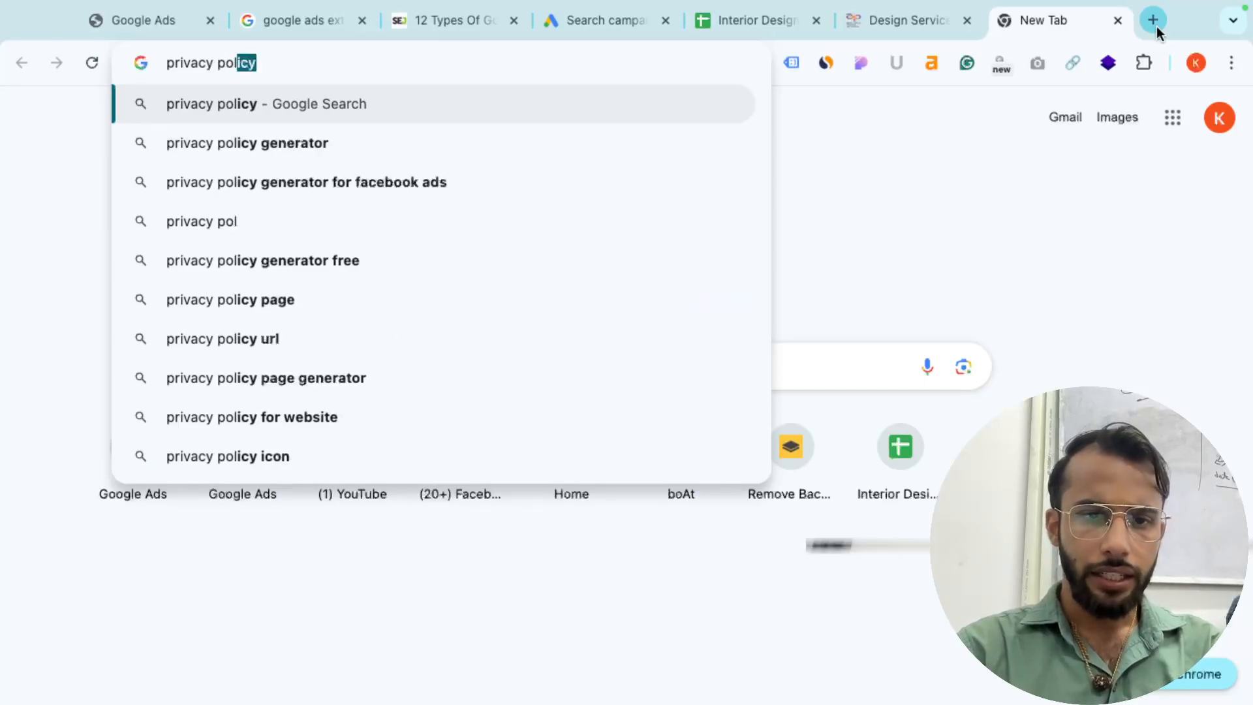
{"action": "key", "text": "Down"}
{"action": "key", "text": "Return"}
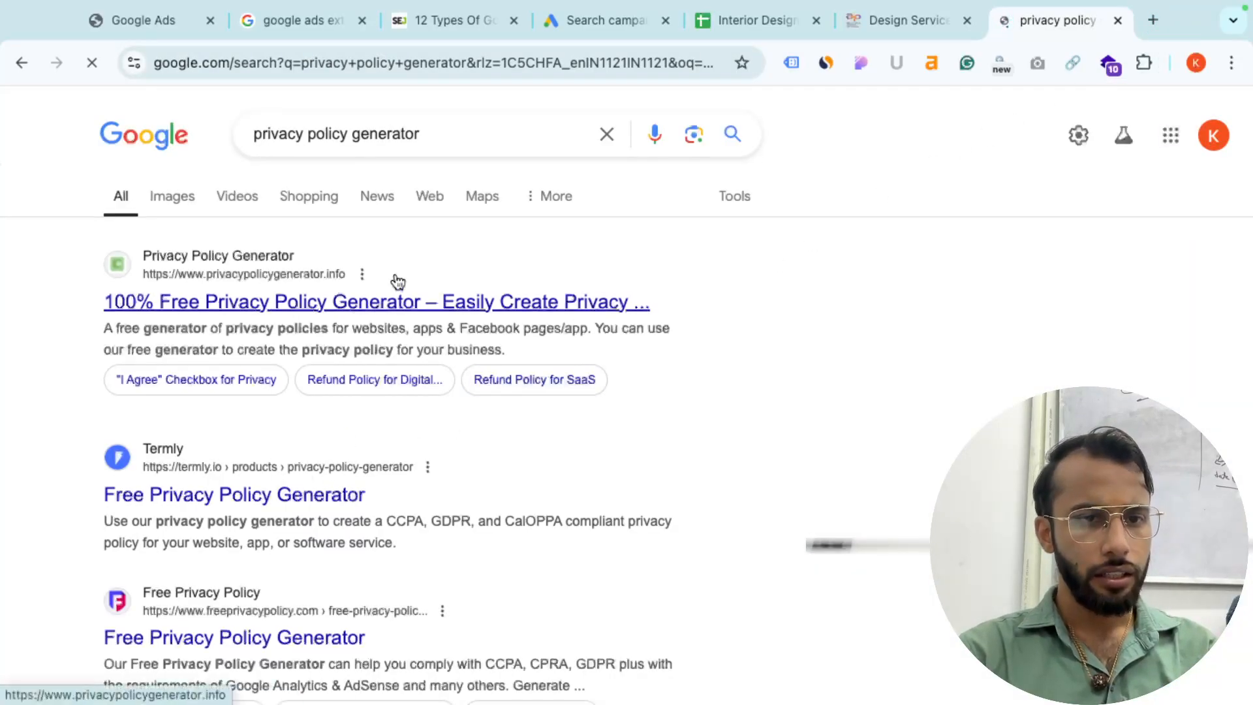
{"action": "left_click", "coordinate": [378, 302]}
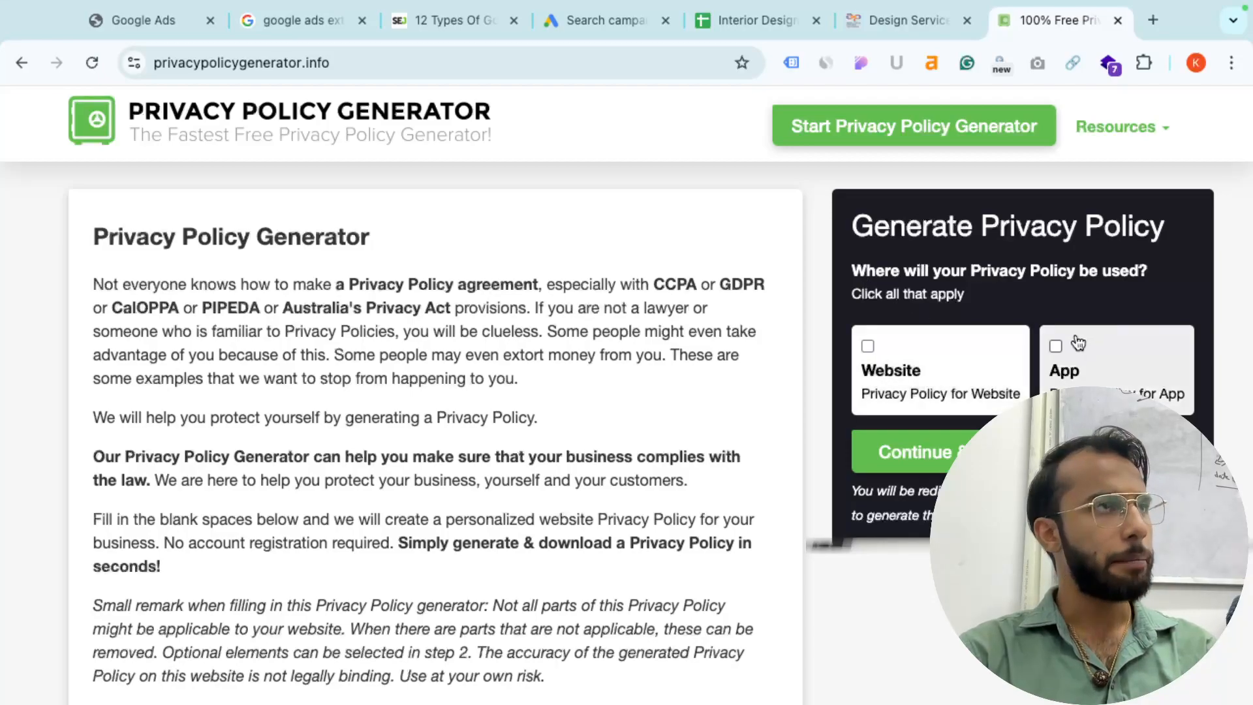
{"action": "left_click", "coordinate": [923, 452]}
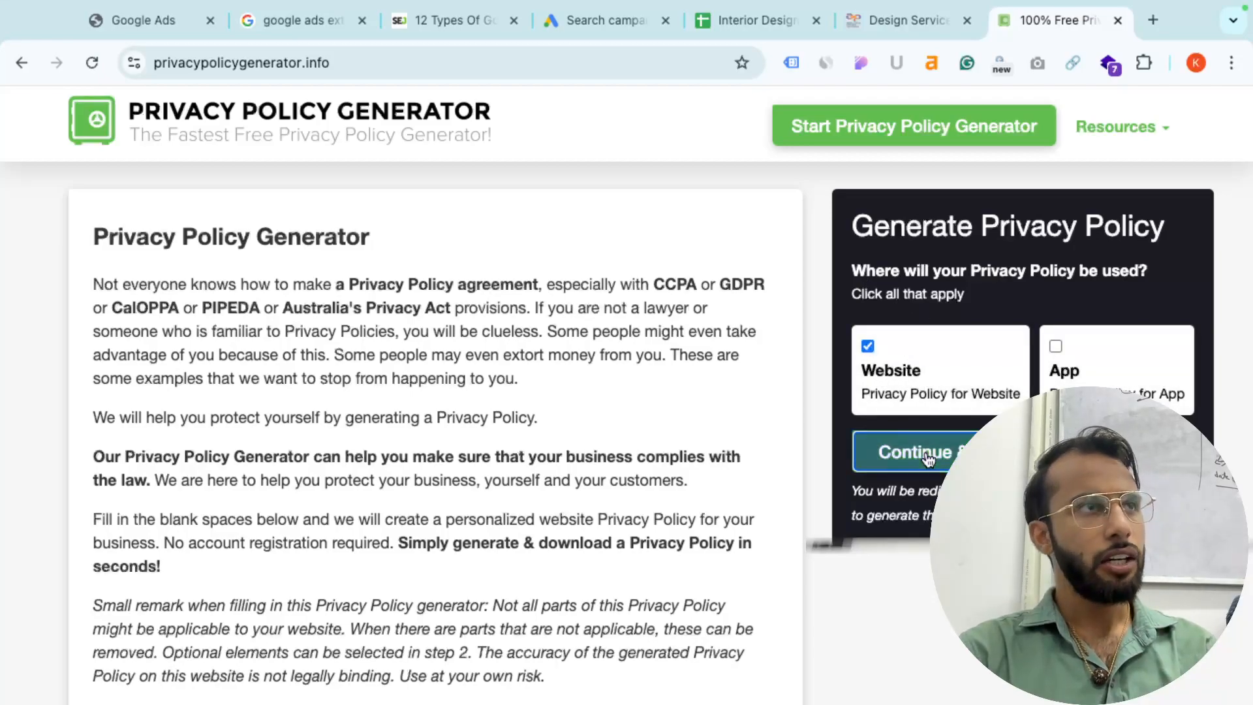
- Start filling in the generator's website URL and website name fields
{"action": "left_click", "coordinate": [428, 370]}
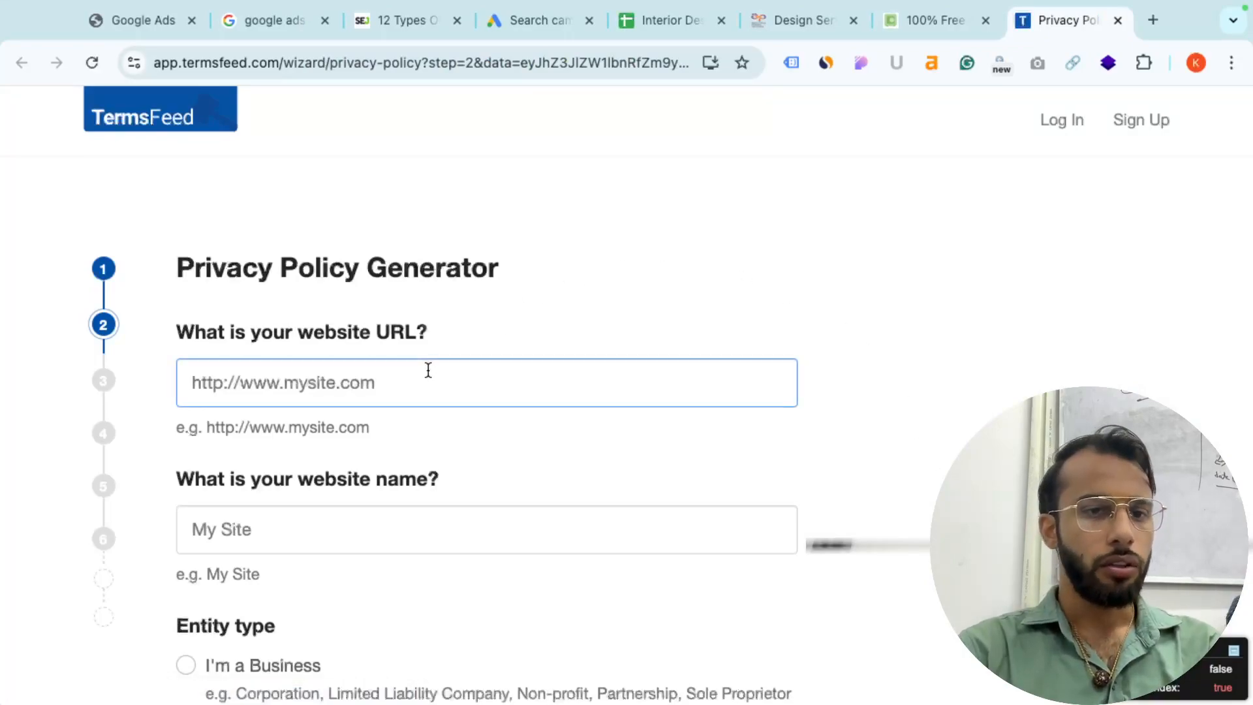
{"action": "scroll", "coordinate": [428, 370], "scroll_direction": "down", "scroll_amount": 1}
{"action": "type", "text": "https://keshavdimri.com"}
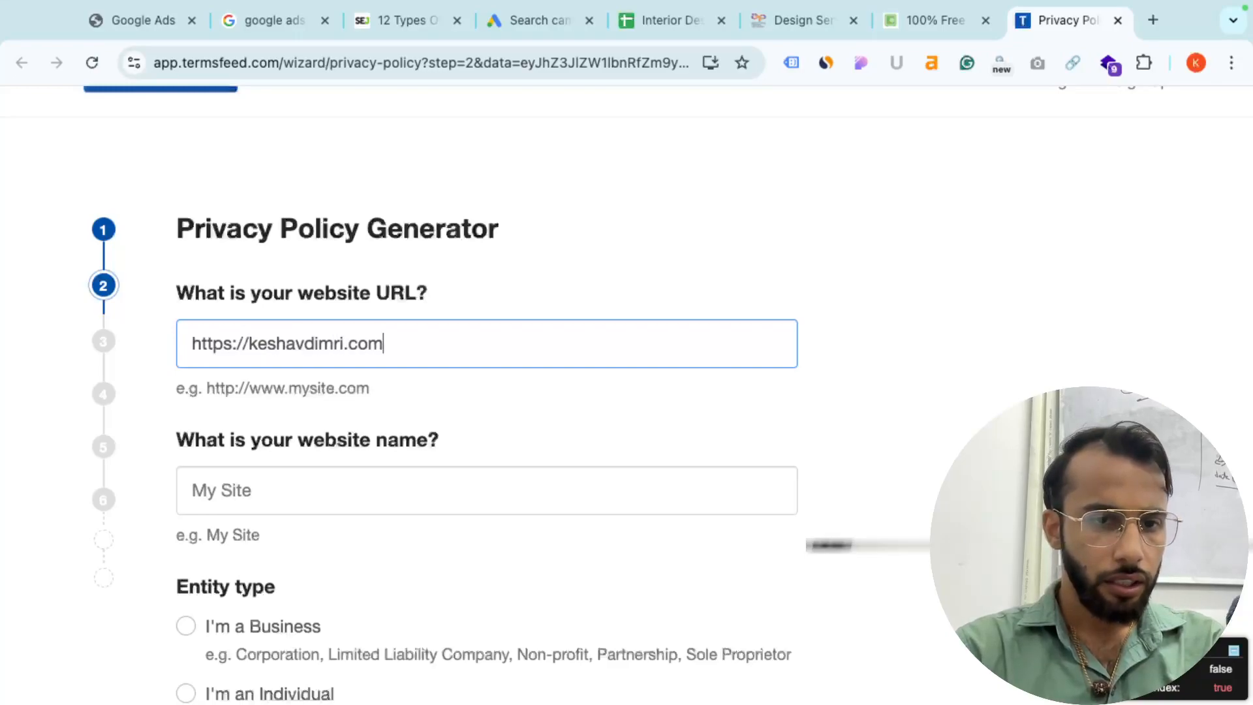
{"action": "scroll", "coordinate": [333, 319], "scroll_direction": "down", "scroll_amount": 3}
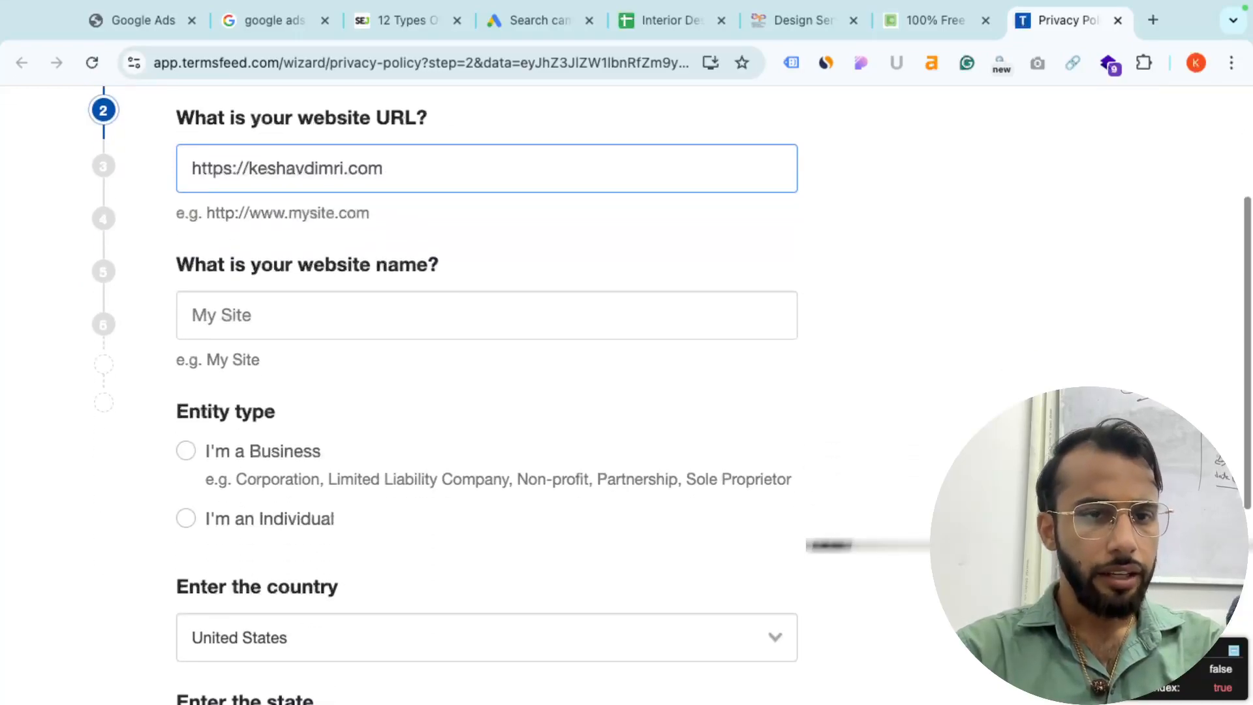
{"action": "left_click", "coordinate": [333, 320]}
{"action": "type", "text": "test"}
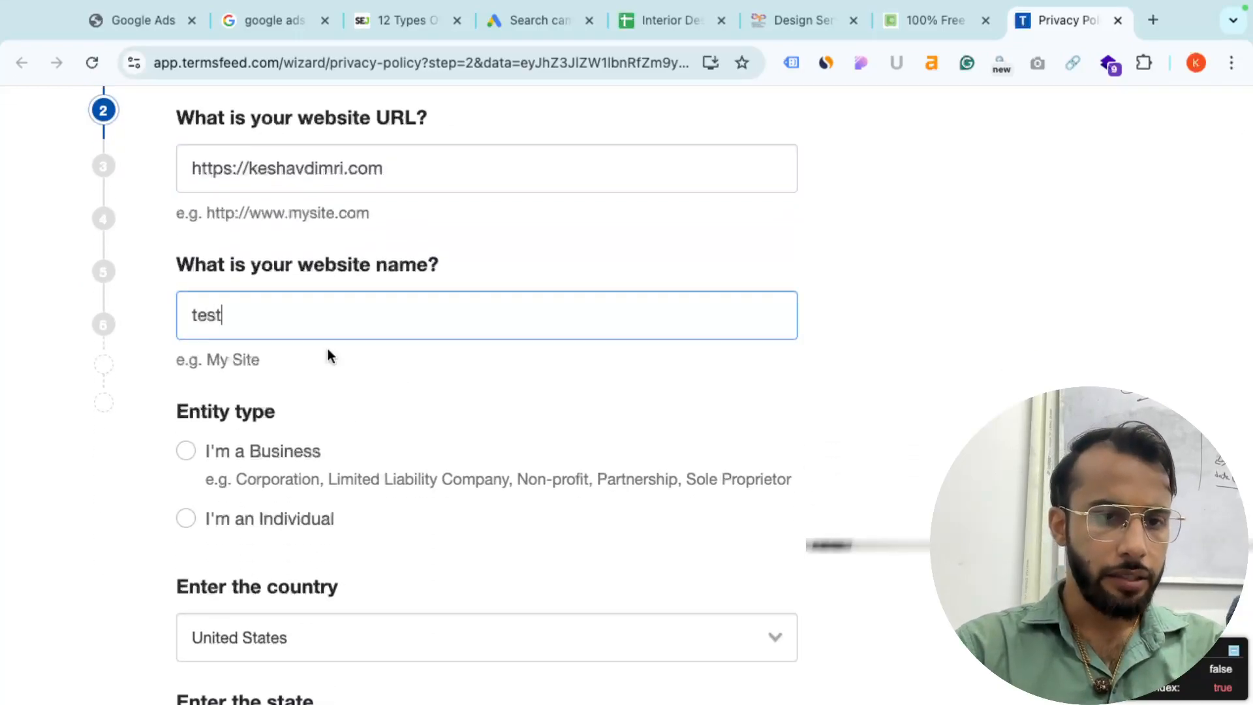
- Set the policy owner's entity type to Individual rather than Business
{"action": "left_click", "coordinate": [186, 513]}
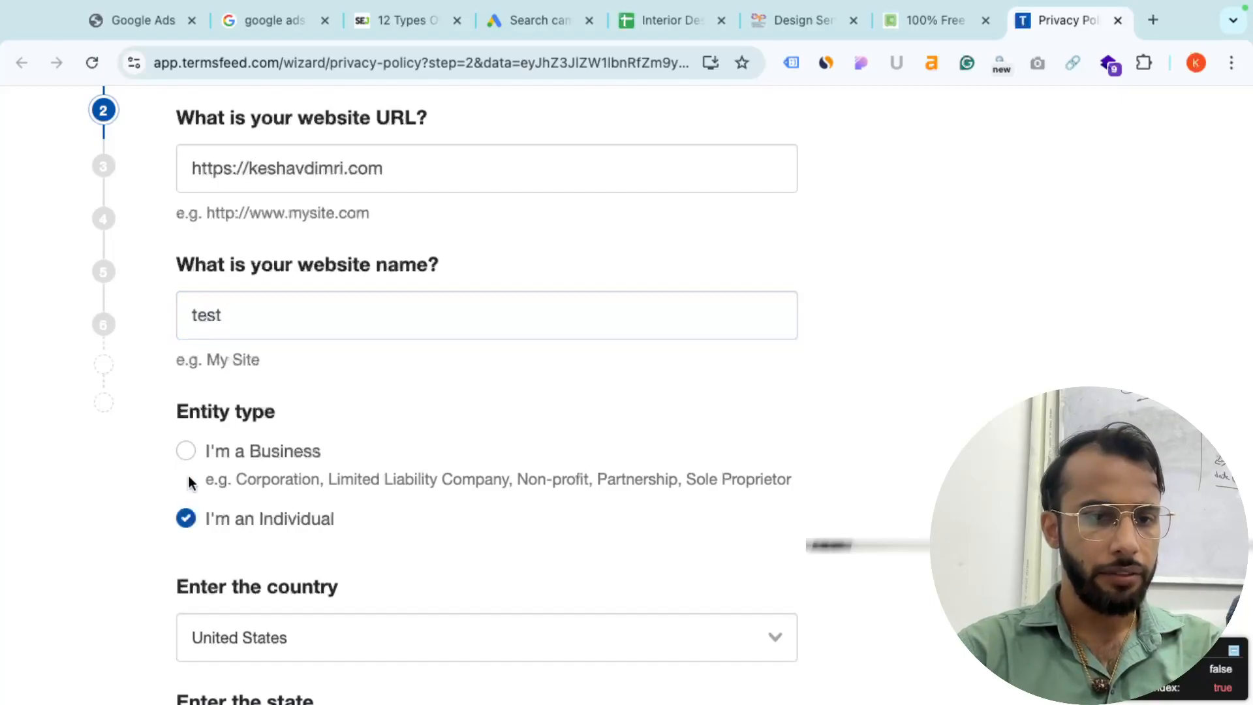
{"action": "left_click", "coordinate": [188, 449]}
{"action": "scroll", "coordinate": [188, 448], "scroll_direction": "down", "scroll_amount": 2}
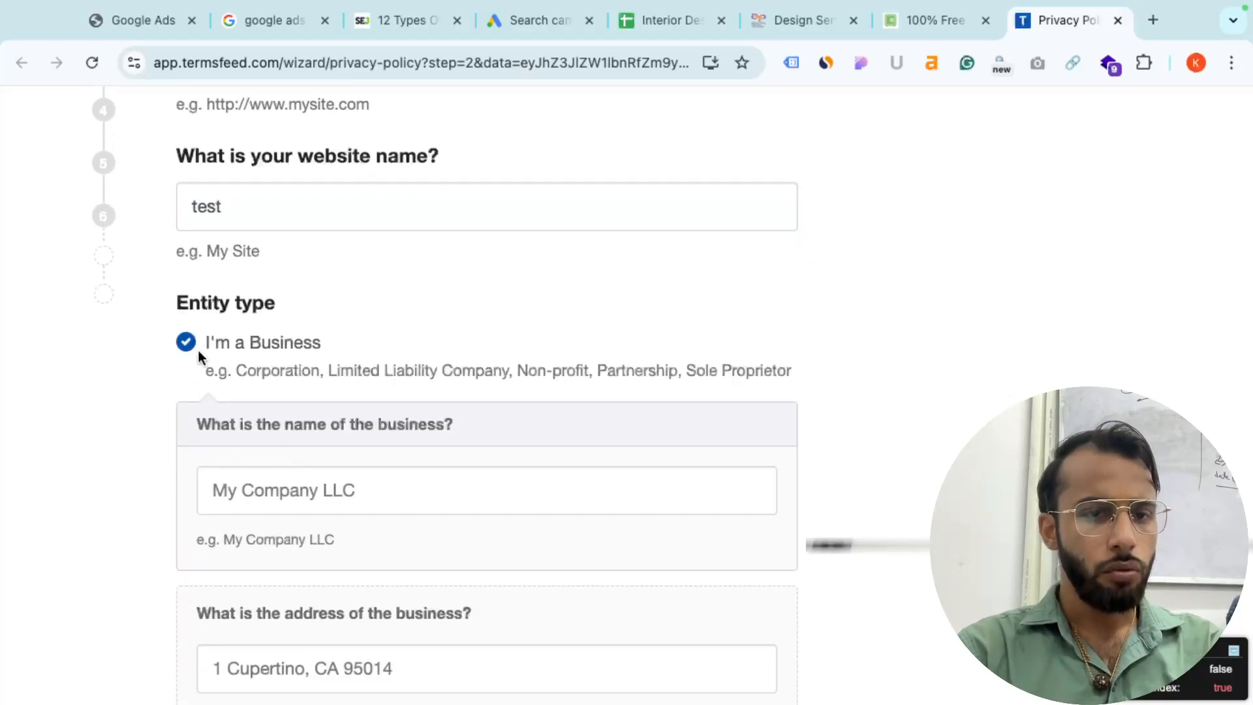
{"action": "scroll", "coordinate": [220, 359], "scroll_direction": "down", "scroll_amount": 7}
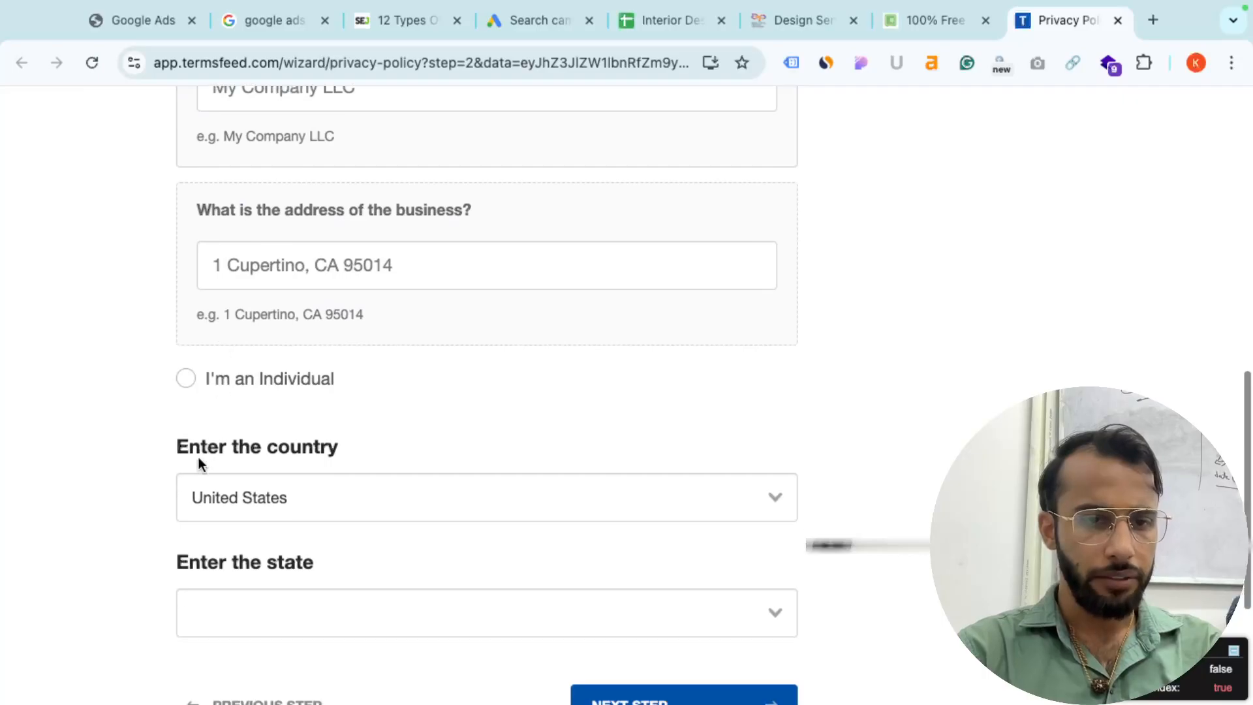
{"action": "left_click", "coordinate": [188, 380]}
- Set the country to India and the state to Delhi, then continue
{"action": "left_click", "coordinate": [275, 259]}
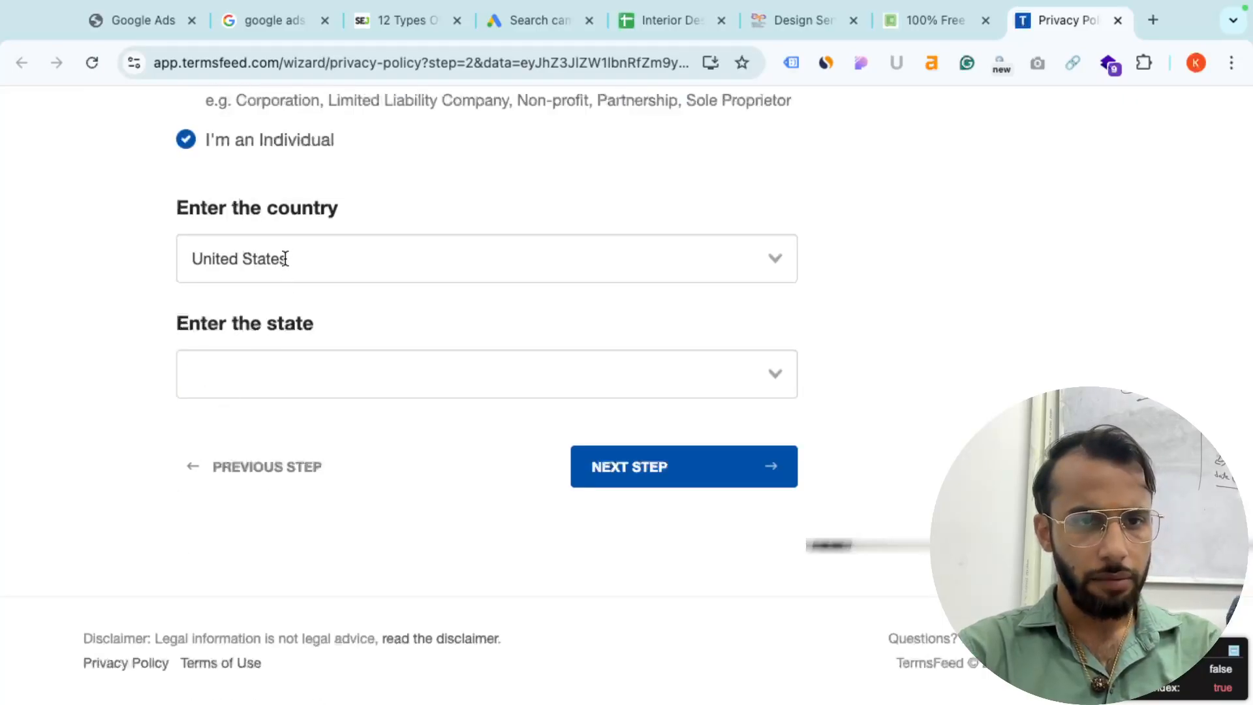
{"action": "type", "text": "inid"}
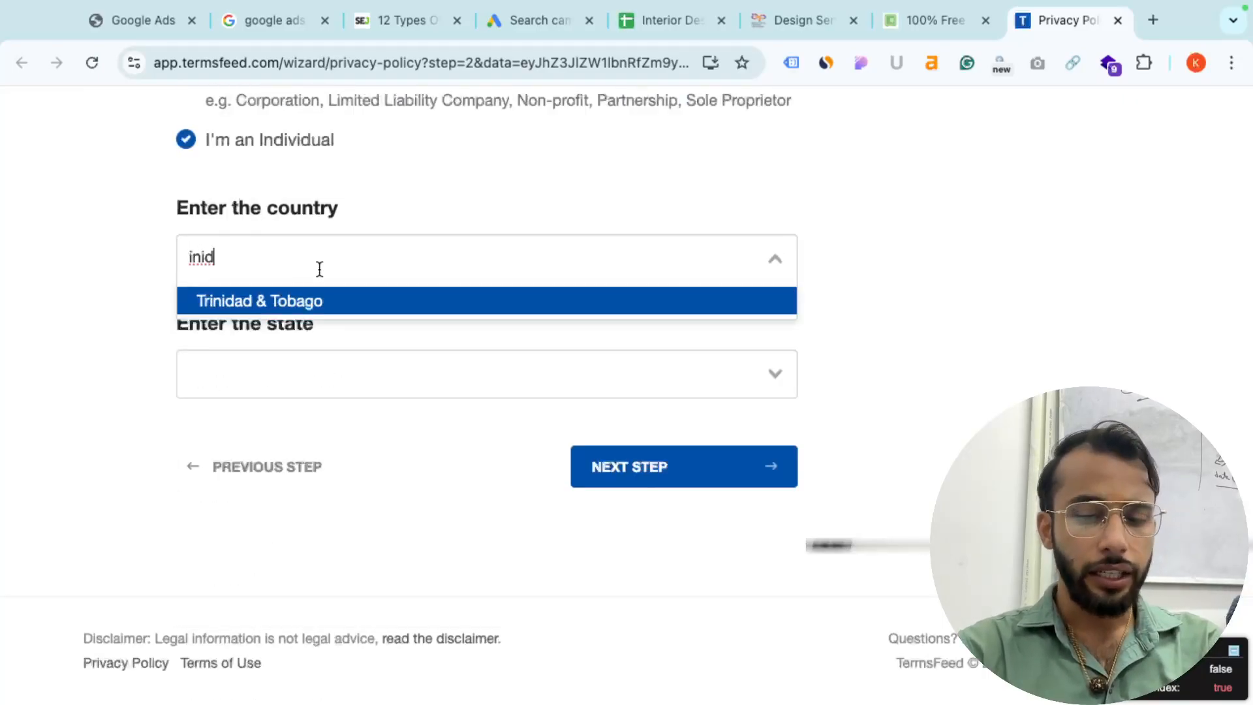
{"action": "key", "text": "BackSpace"}
{"action": "key", "text": "BackSpace"}
{"action": "type", "text": "dia"}
{"action": "left_click", "coordinate": [323, 328]}
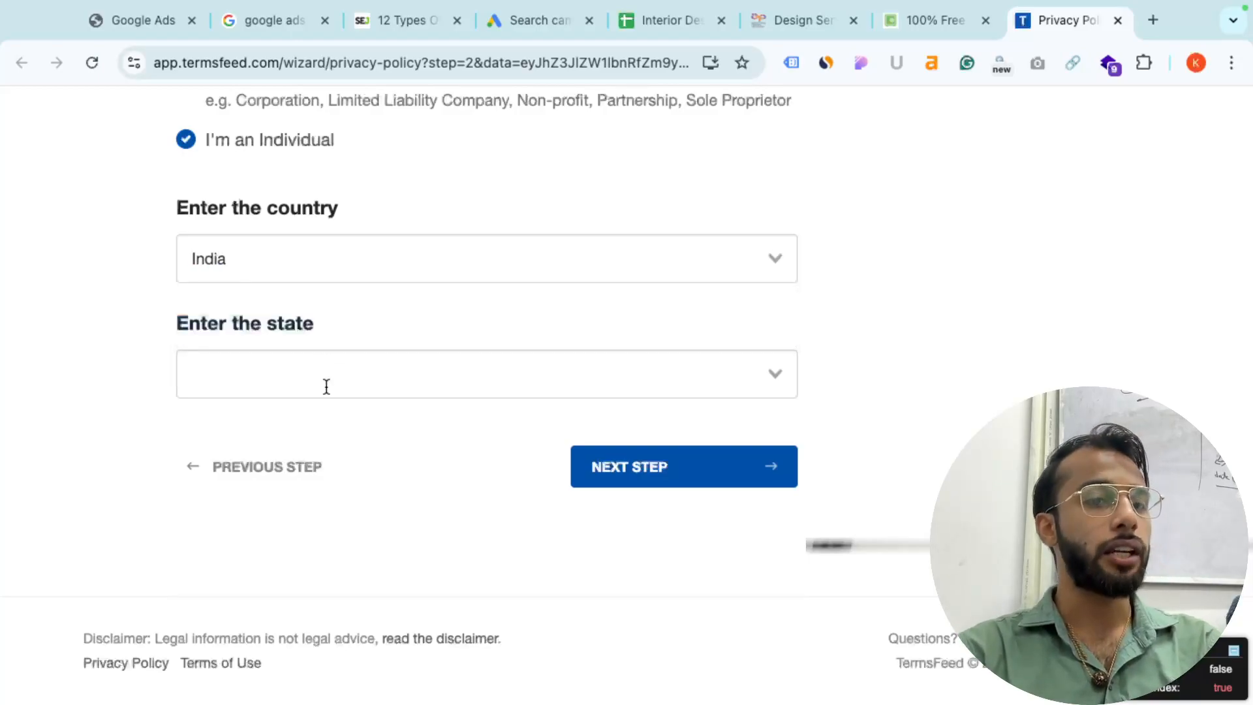
{"action": "left_click", "coordinate": [326, 386]}
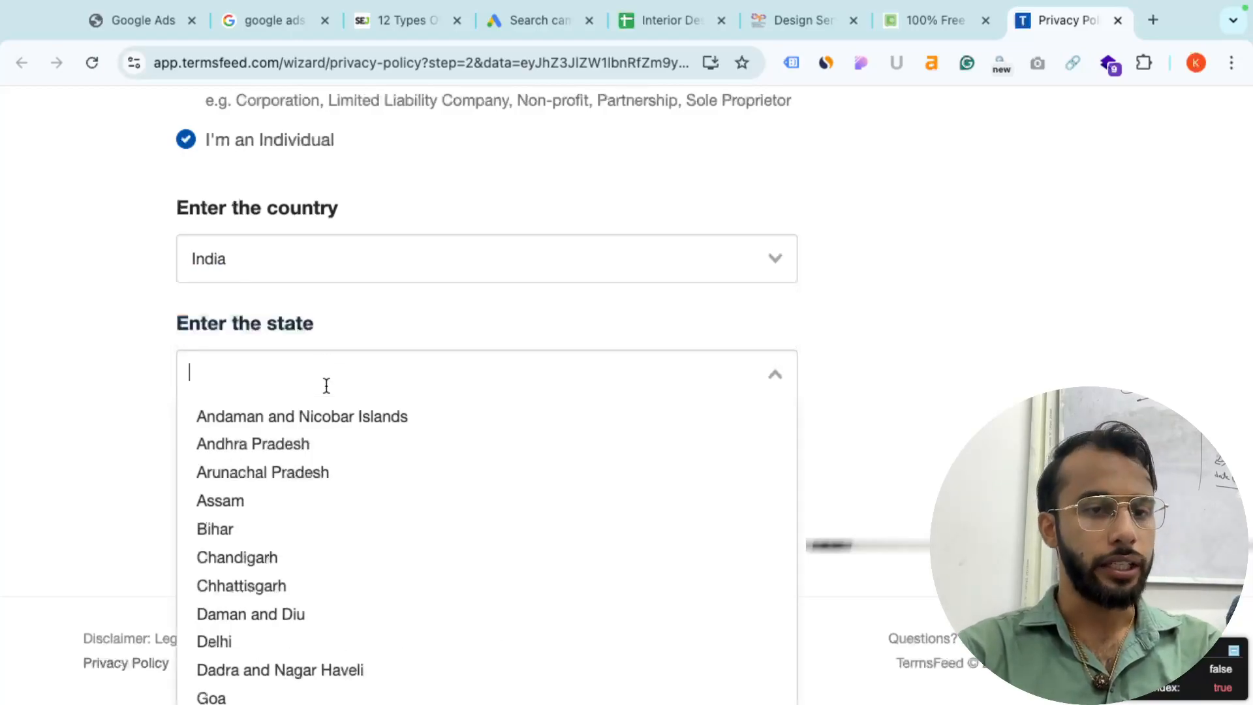
{"action": "left_click", "coordinate": [268, 648]}
{"action": "left_click", "coordinate": [676, 475]}
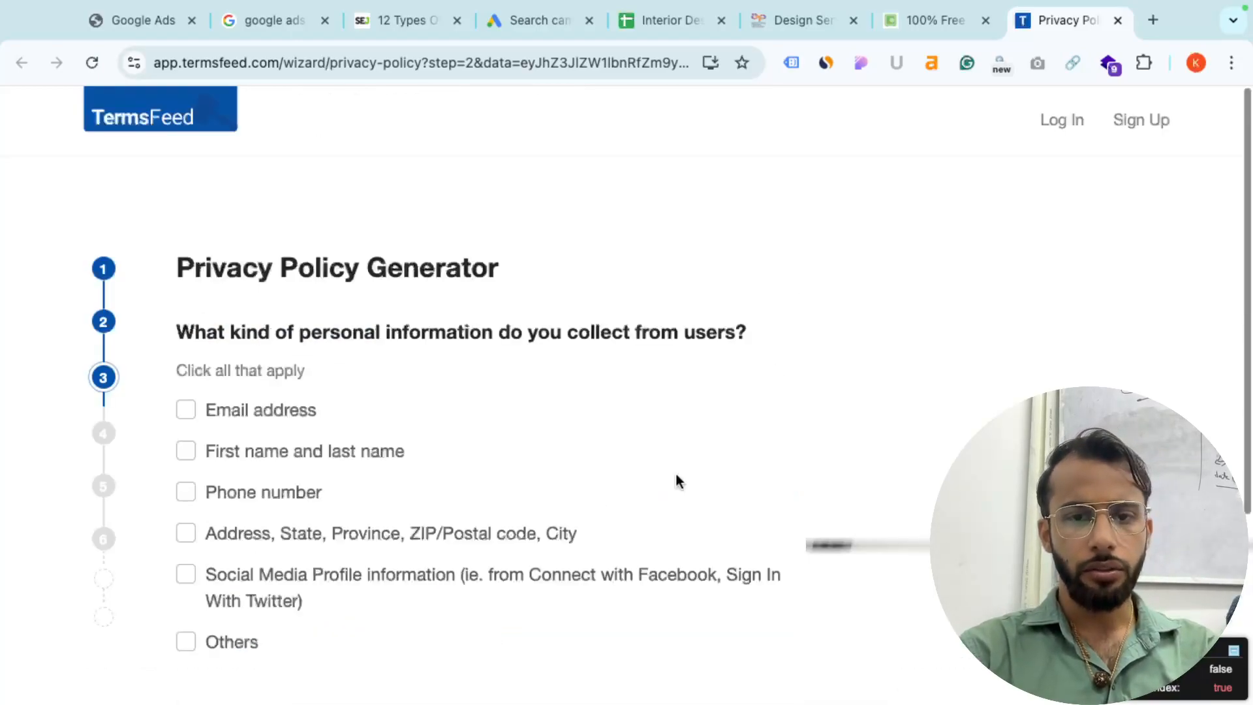
- Mark first/last name and email address as collected personal information, then continue
{"action": "left_click", "coordinate": [187, 451]}
{"action": "left_click", "coordinate": [185, 409]}
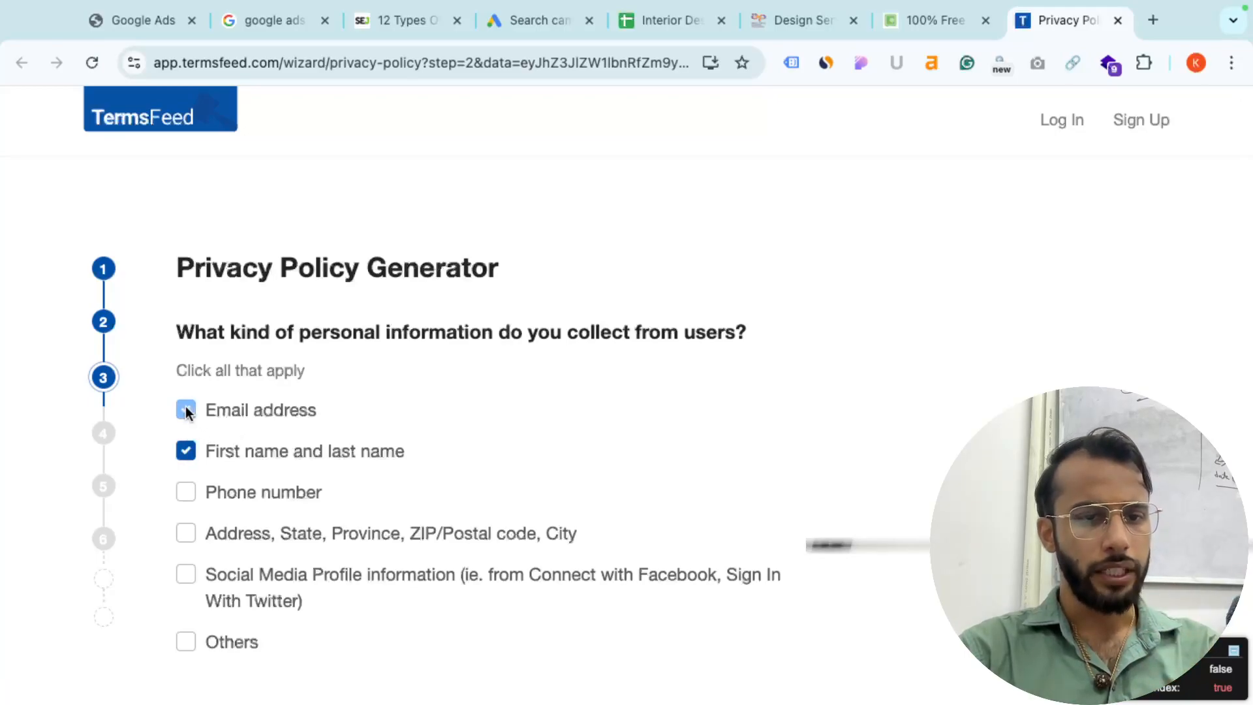
{"action": "scroll", "coordinate": [199, 449], "scroll_direction": "down", "scroll_amount": 4}
{"action": "left_click", "coordinate": [666, 463]}
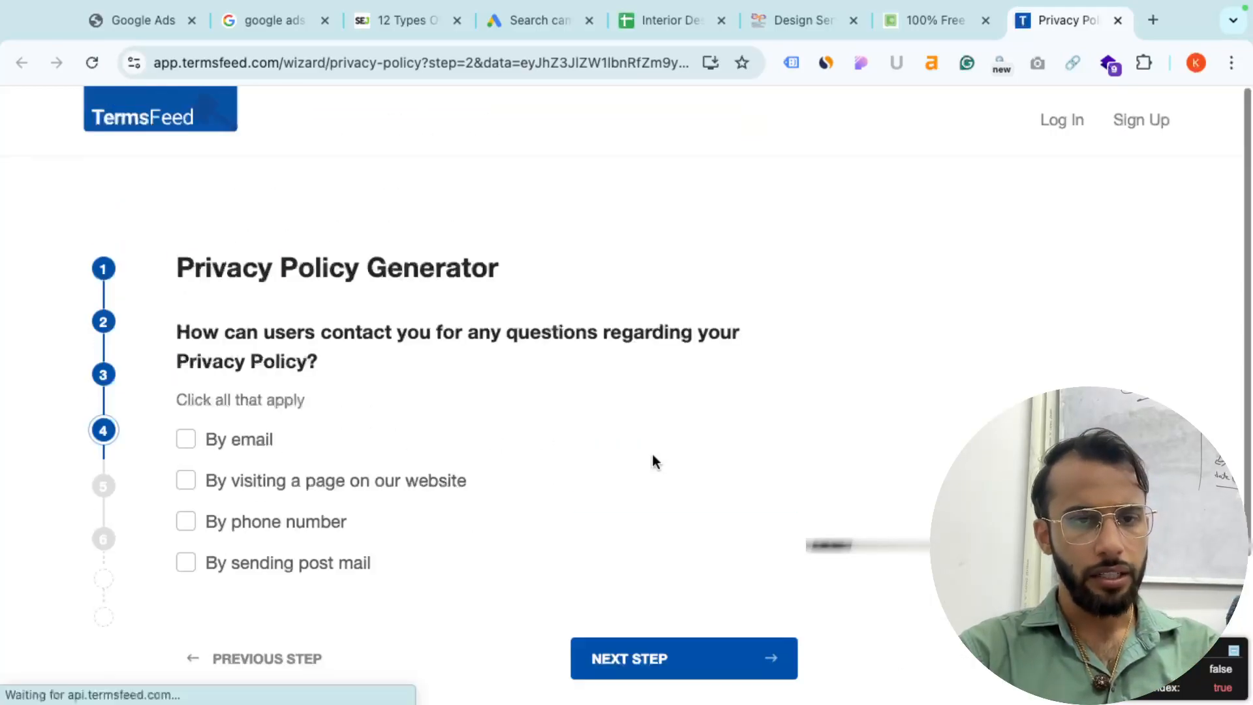
- Offer contact by email with the address 'test', then continue
{"action": "left_click", "coordinate": [186, 439]}
{"action": "left_click", "coordinate": [272, 557]}
{"action": "type", "text": "test@gmail.com"}
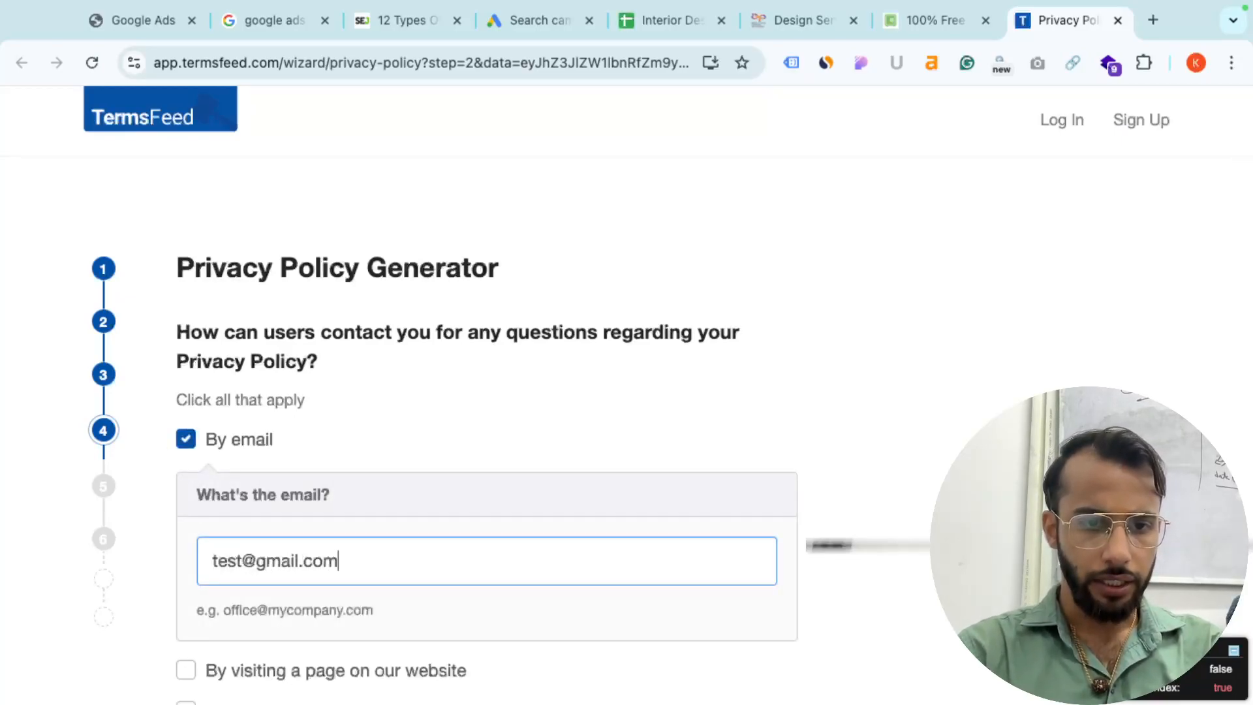
{"action": "scroll", "coordinate": [344, 553], "scroll_direction": "down", "scroll_amount": 5}
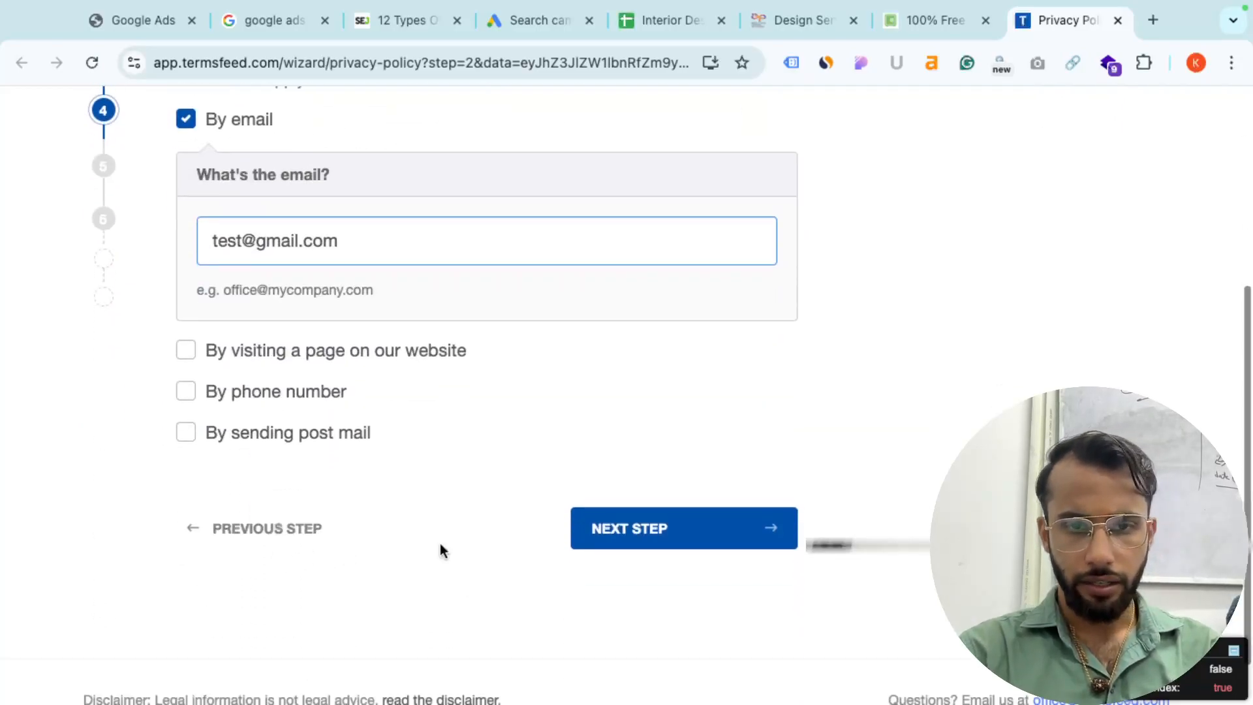
{"action": "left_click", "coordinate": [721, 545]}
- Decline the professional privacy policy upgrade and move to the final step
{"action": "scroll", "coordinate": [539, 490], "scroll_direction": "down", "scroll_amount": 6}
{"action": "scroll", "coordinate": [668, 610], "scroll_direction": "down", "scroll_amount": 5}
{"action": "left_click", "coordinate": [325, 244]}
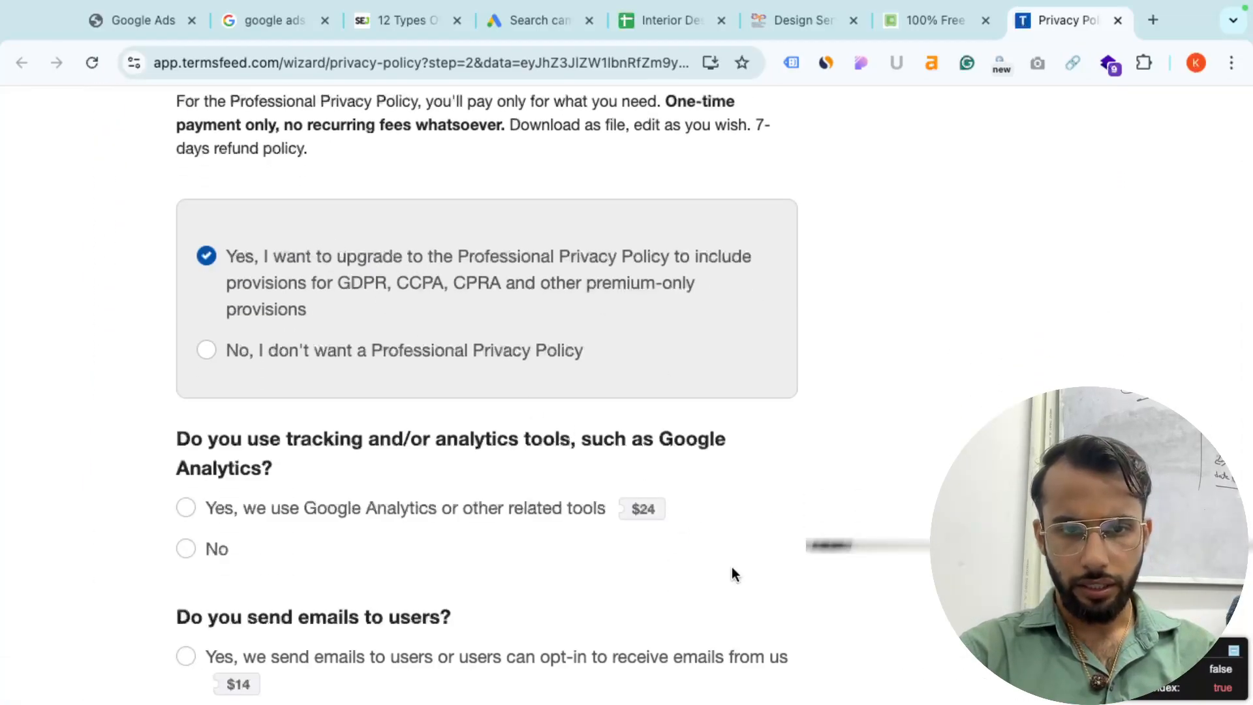
{"action": "scroll", "coordinate": [731, 574], "scroll_direction": "down", "scroll_amount": 1}
{"action": "left_click", "coordinate": [213, 295]}
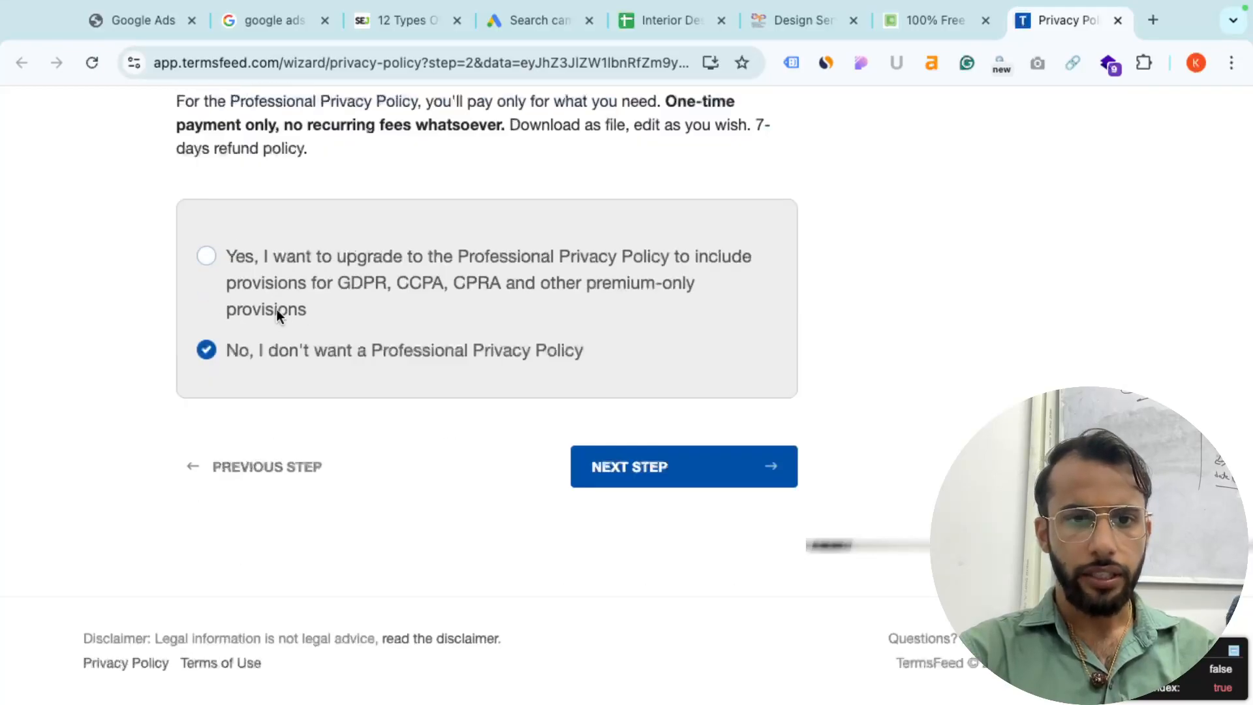
{"action": "left_click", "coordinate": [719, 478]}
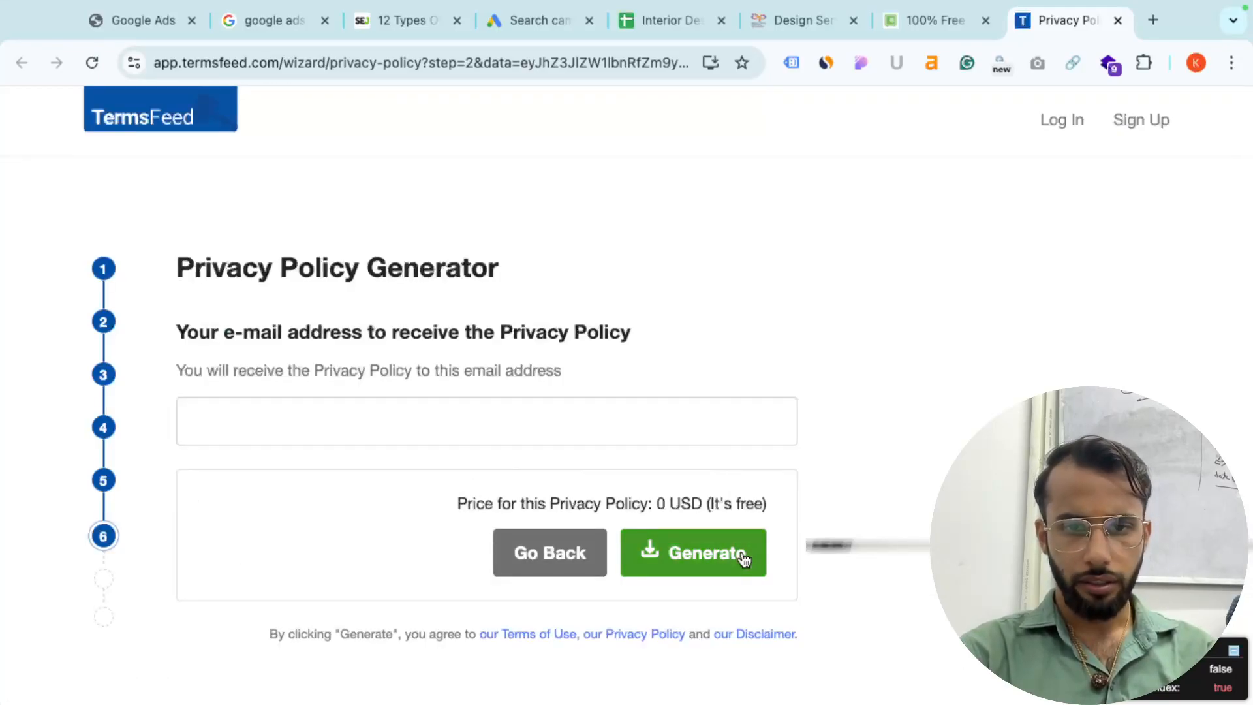
- Enter your e-mail address and generate the free privacy policy
{"action": "left_click", "coordinate": [692, 571]}
{"action": "left_click", "coordinate": [459, 411]}
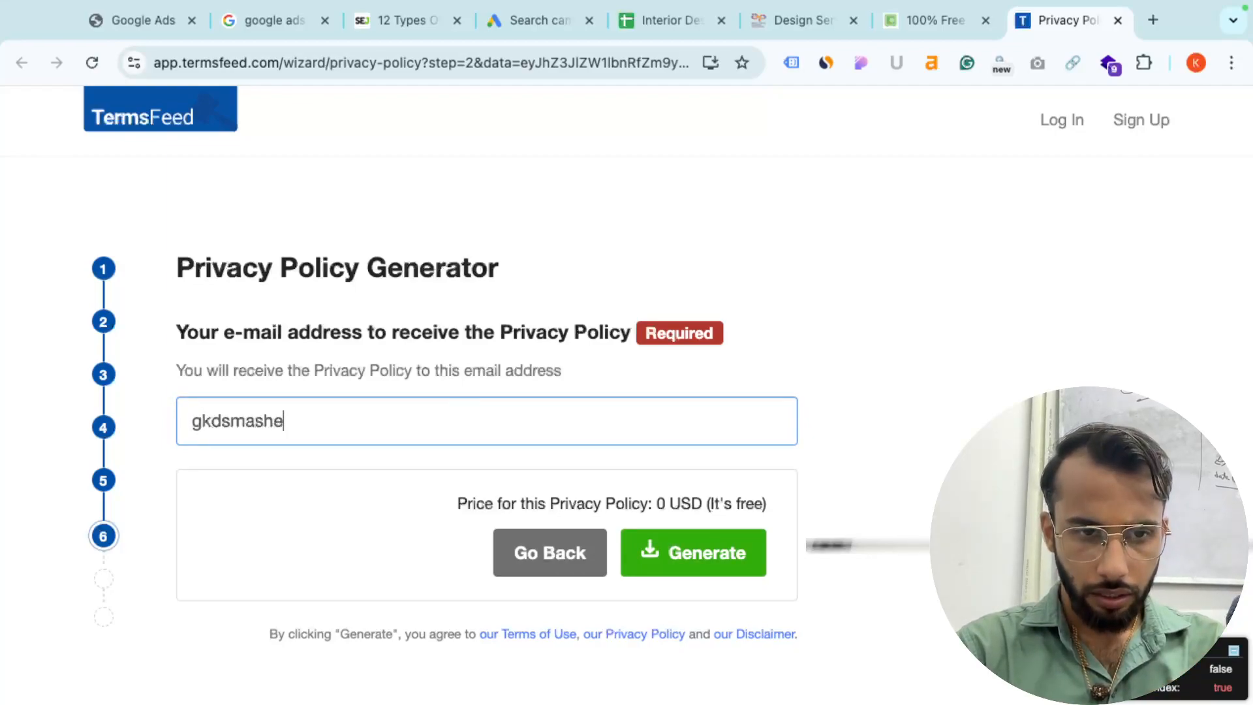
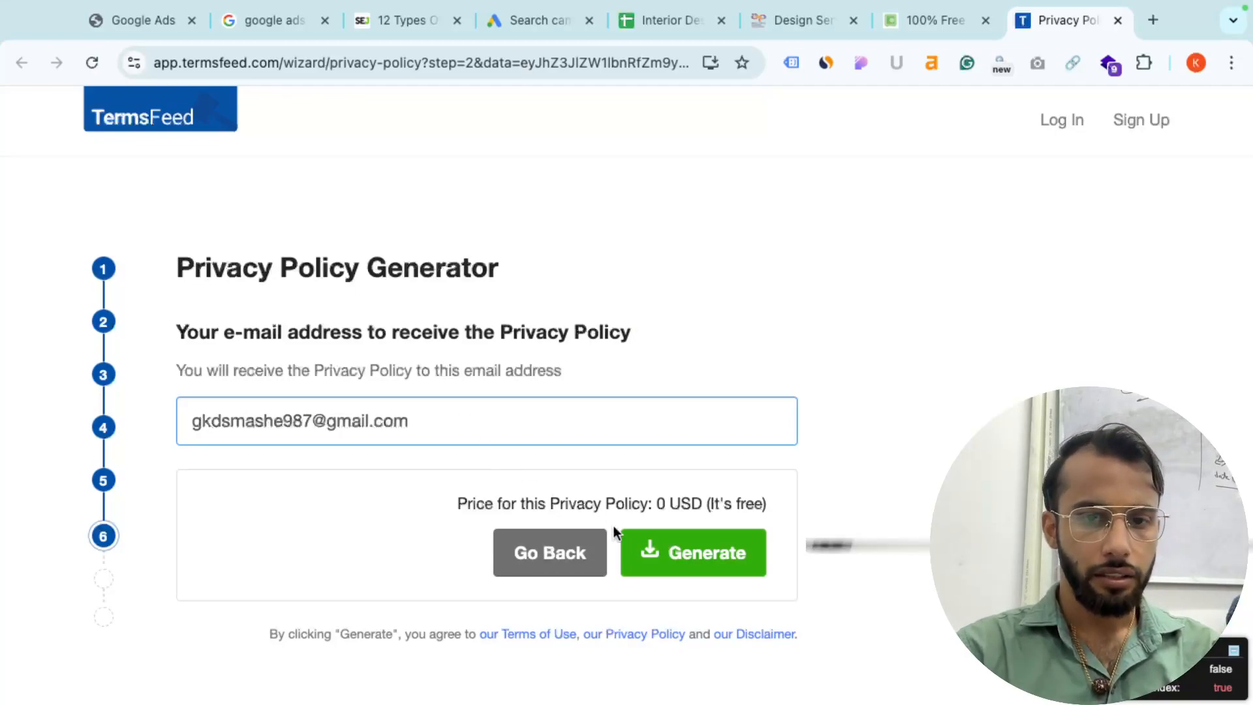
{"action": "left_click", "coordinate": [672, 551]}
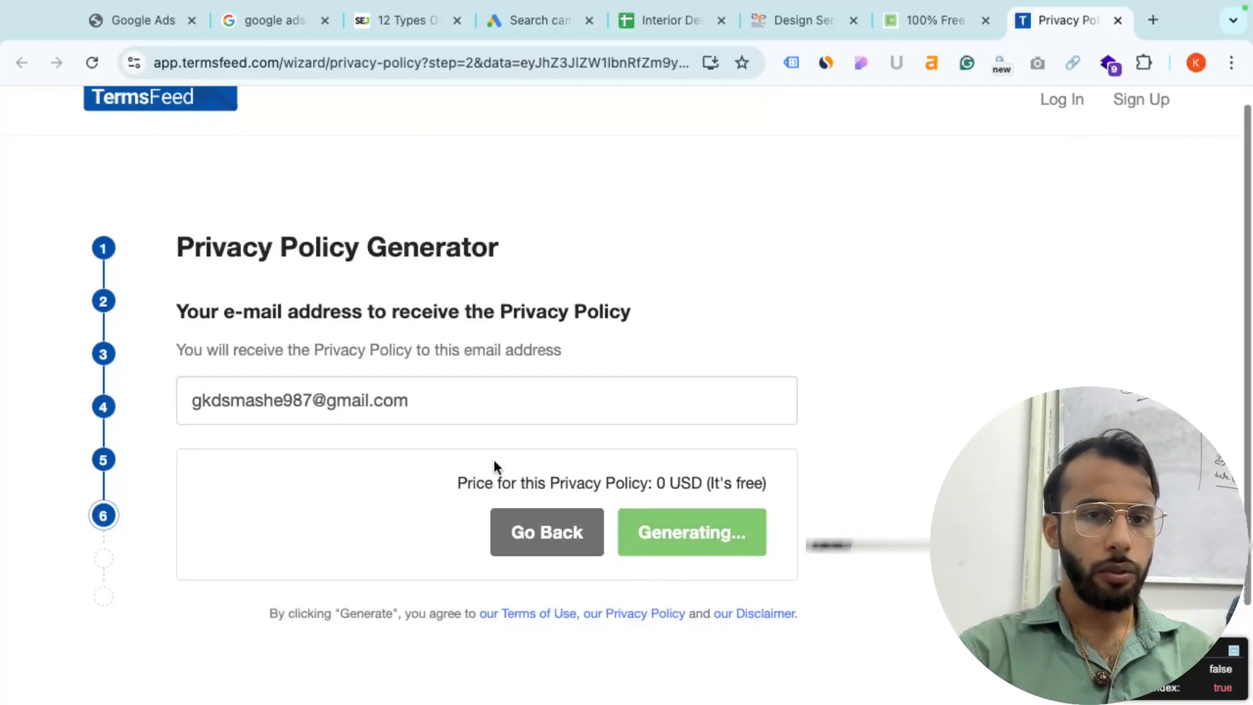
{"action": "left_click", "coordinate": [442, 405]}
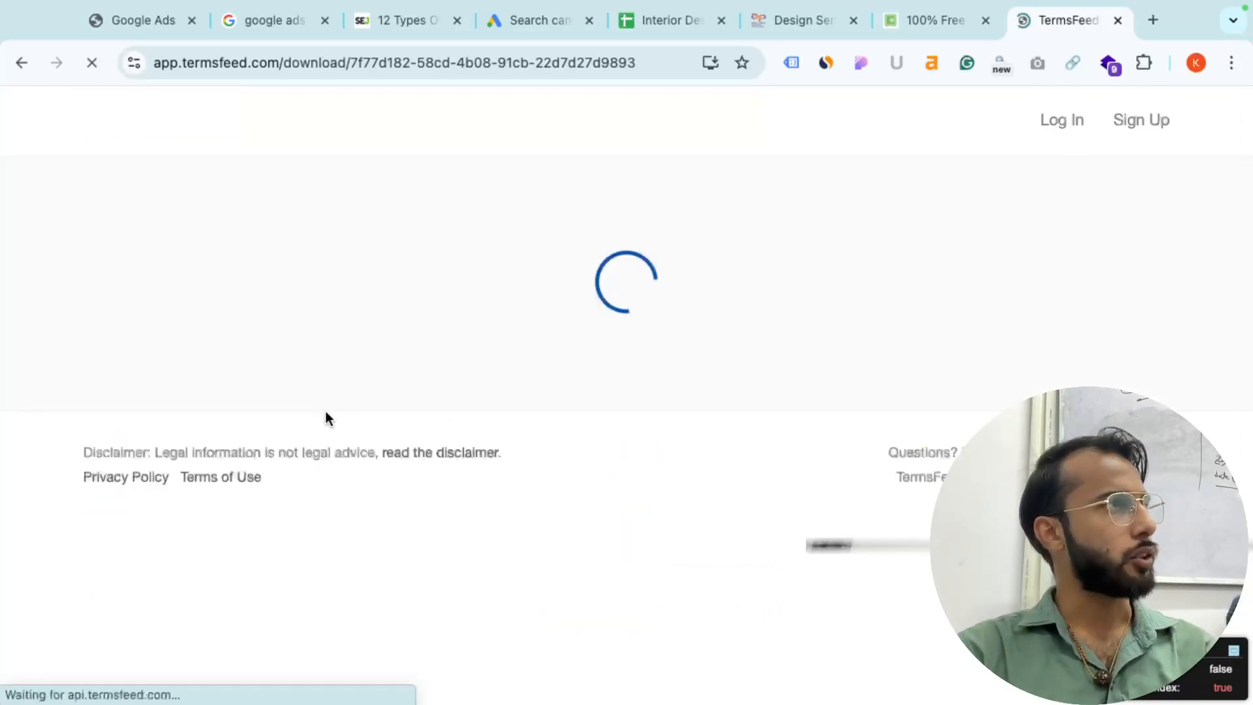
- Scroll through the generated privacy policy preview on the TermsFeed download page
{"action": "scroll", "coordinate": [325, 410], "scroll_direction": "down", "scroll_amount": 4}
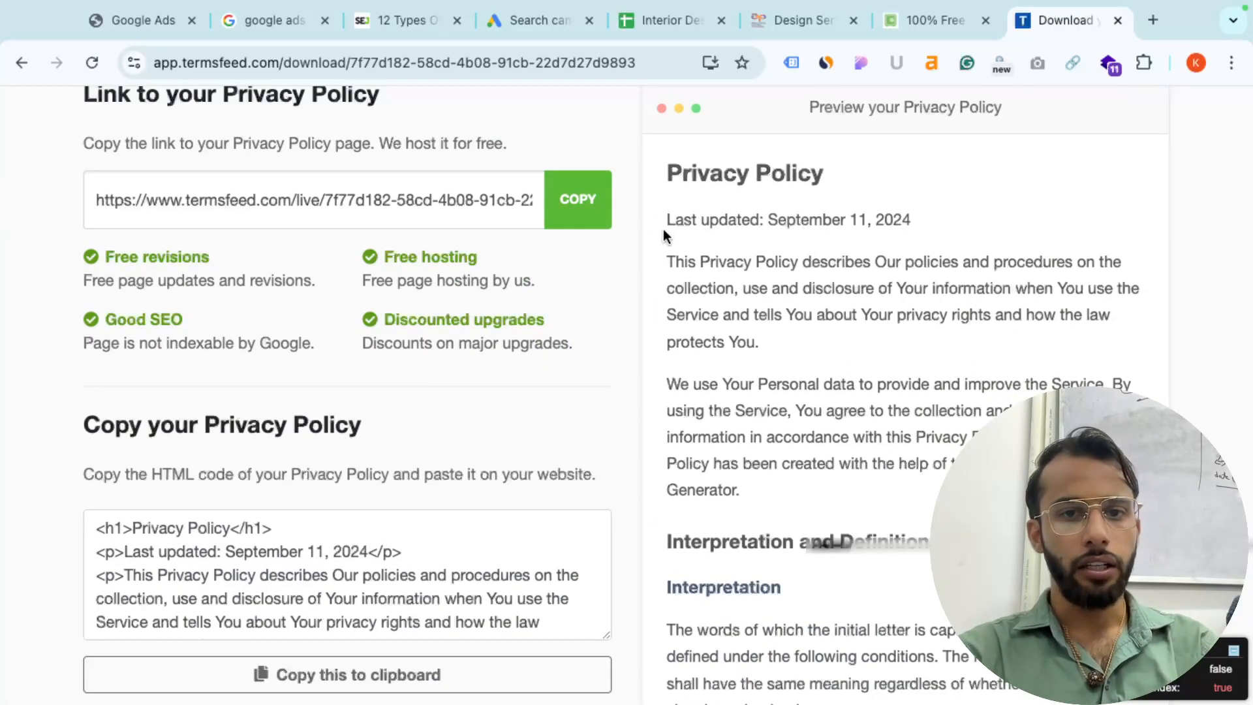
{"action": "scroll", "coordinate": [594, 369], "scroll_direction": "down", "scroll_amount": 5}
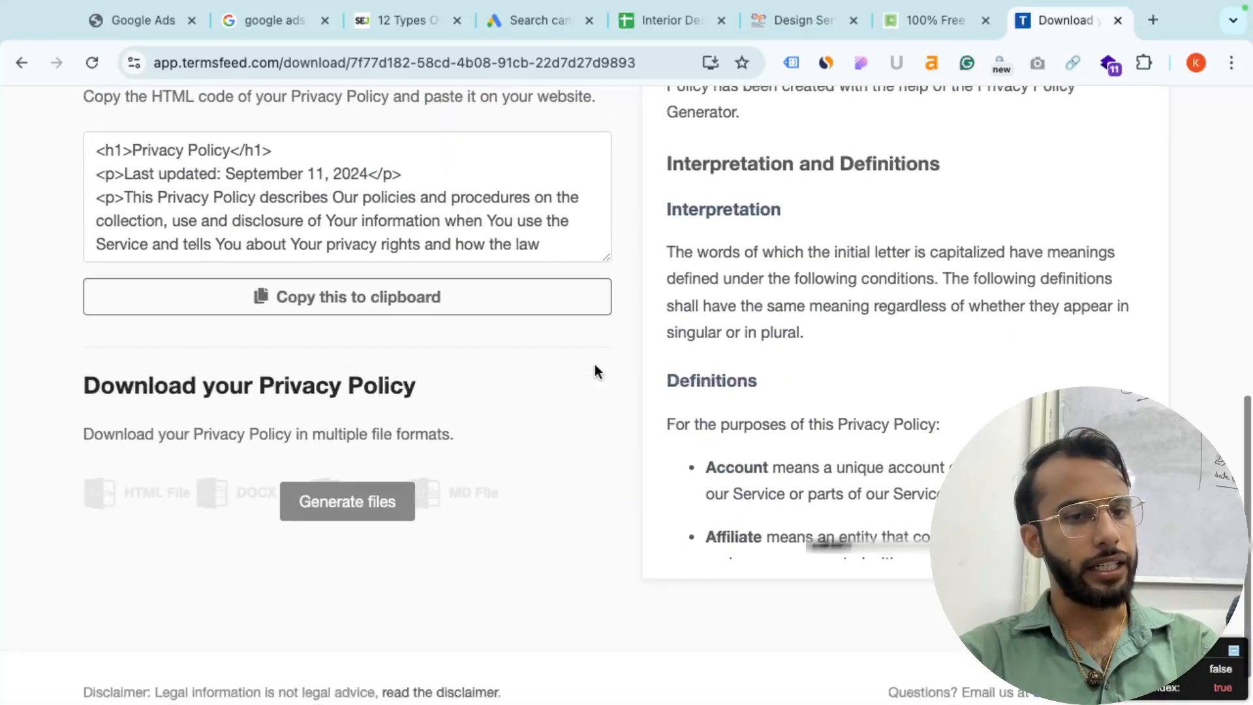
{"action": "scroll", "coordinate": [860, 405], "scroll_direction": "down", "scroll_amount": 5}
{"action": "scroll", "coordinate": [860, 401], "scroll_direction": "down", "scroll_amount": 15}
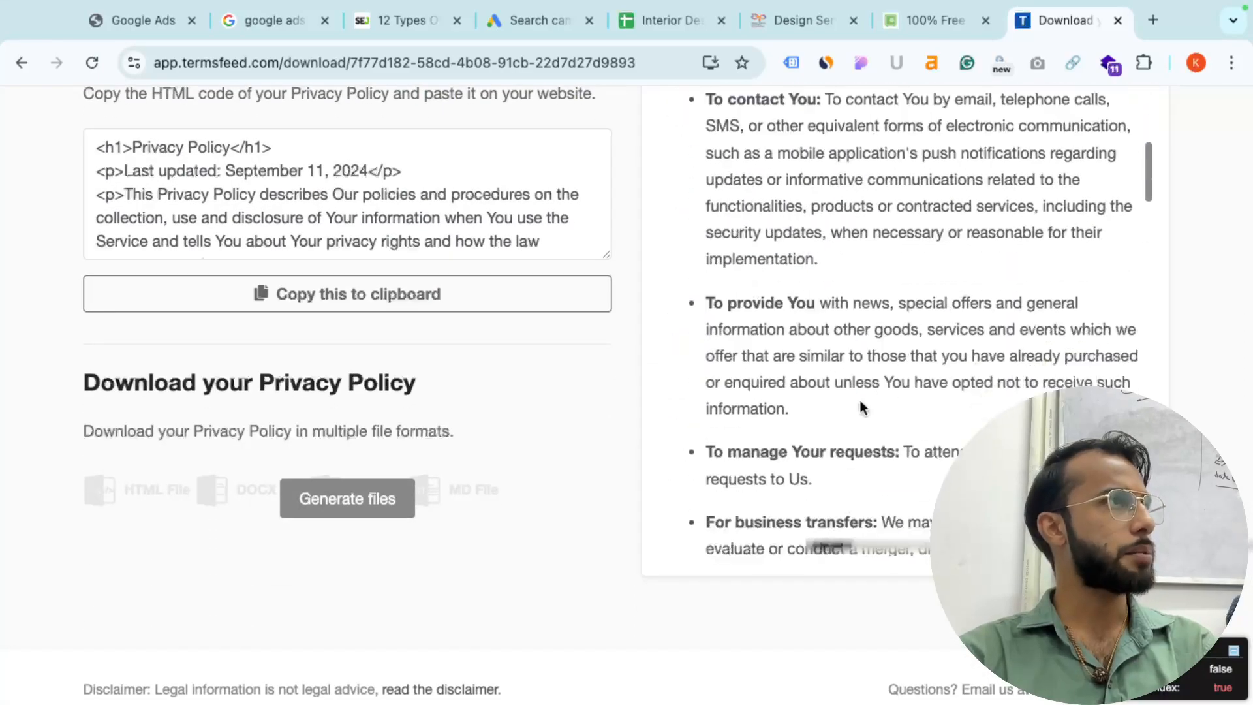
{"action": "scroll", "coordinate": [859, 401], "scroll_direction": "down", "scroll_amount": 10}
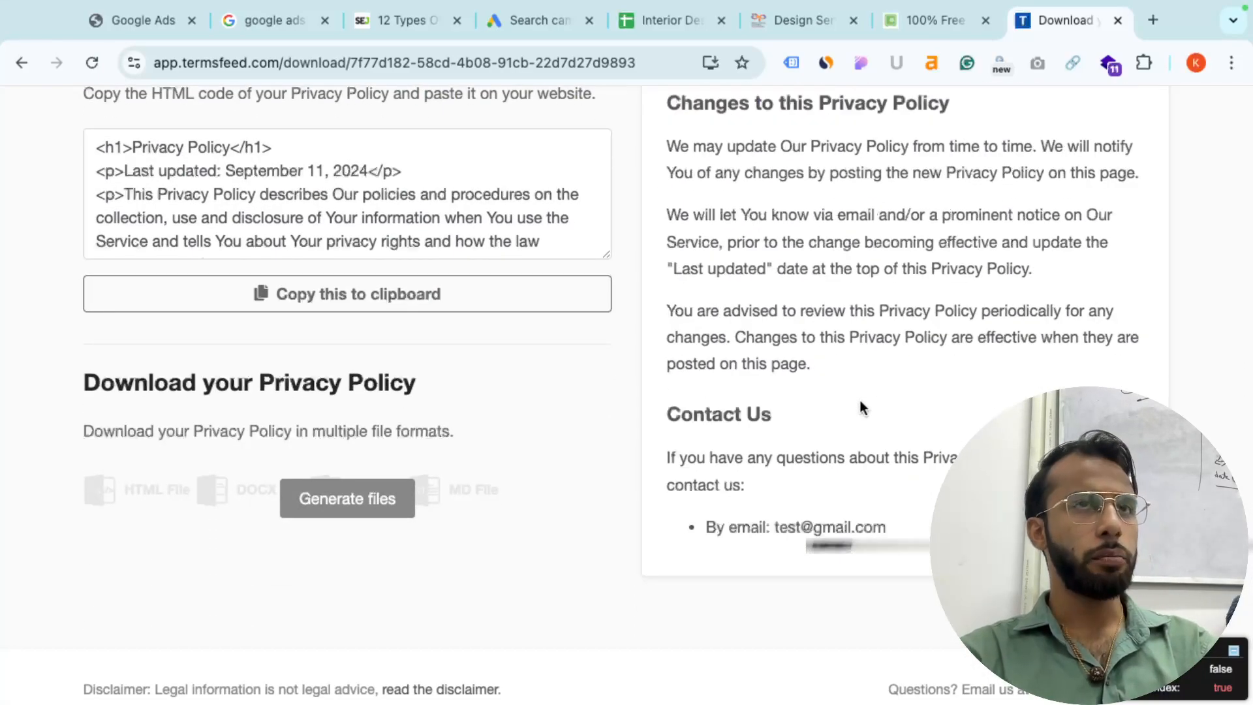
{"action": "scroll", "coordinate": [861, 406], "scroll_direction": "down", "scroll_amount": 1}
{"action": "scroll", "coordinate": [860, 406], "scroll_direction": "up", "scroll_amount": 15}
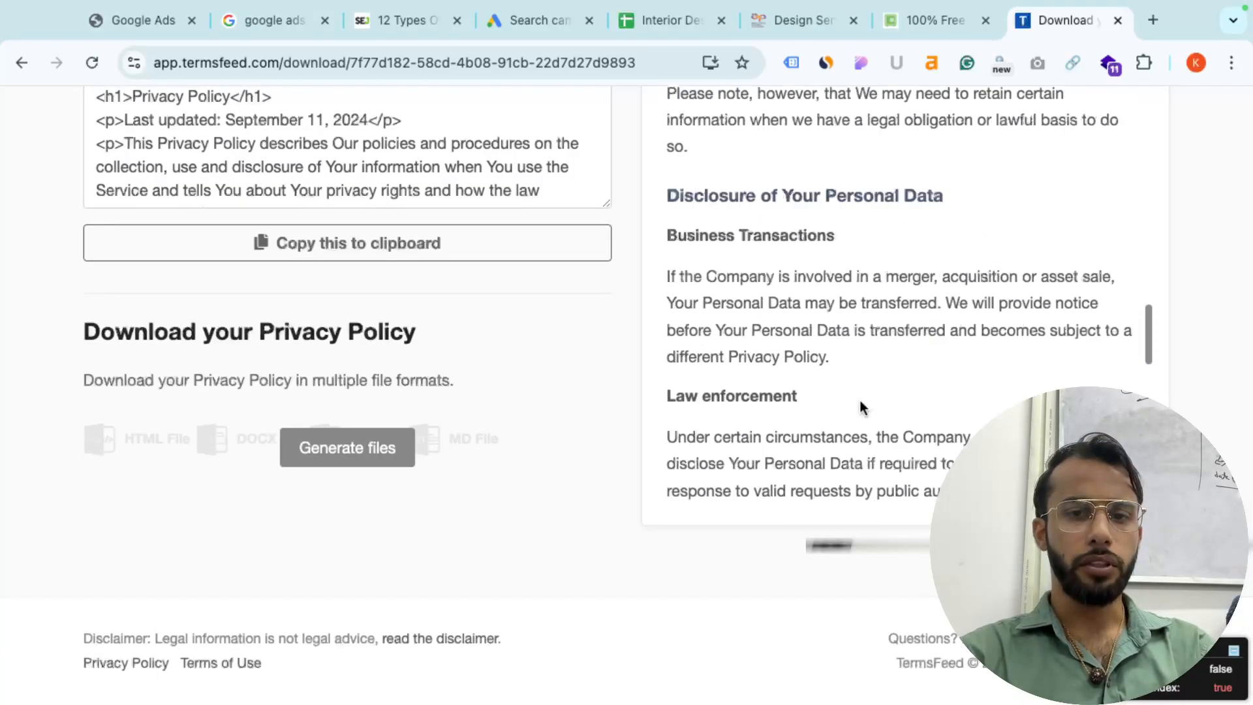
{"action": "scroll", "coordinate": [861, 406], "scroll_direction": "up", "scroll_amount": 20}
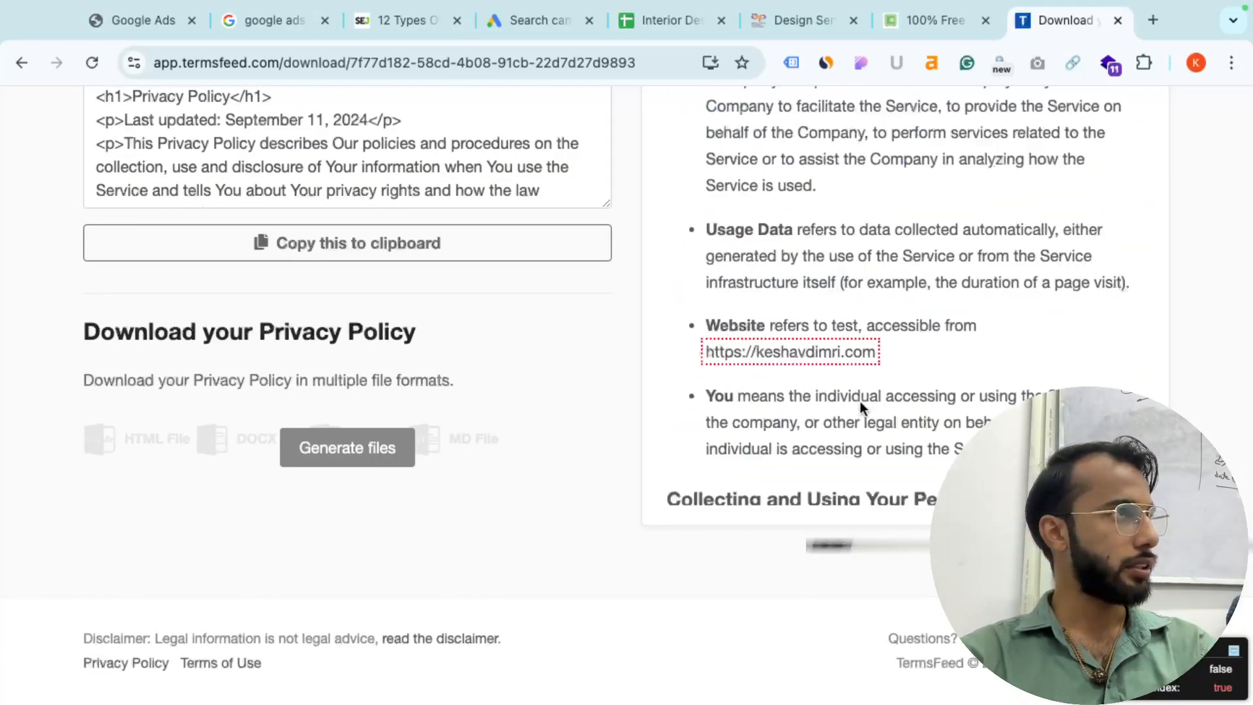
{"action": "scroll", "coordinate": [860, 406], "scroll_direction": "down", "scroll_amount": 10}
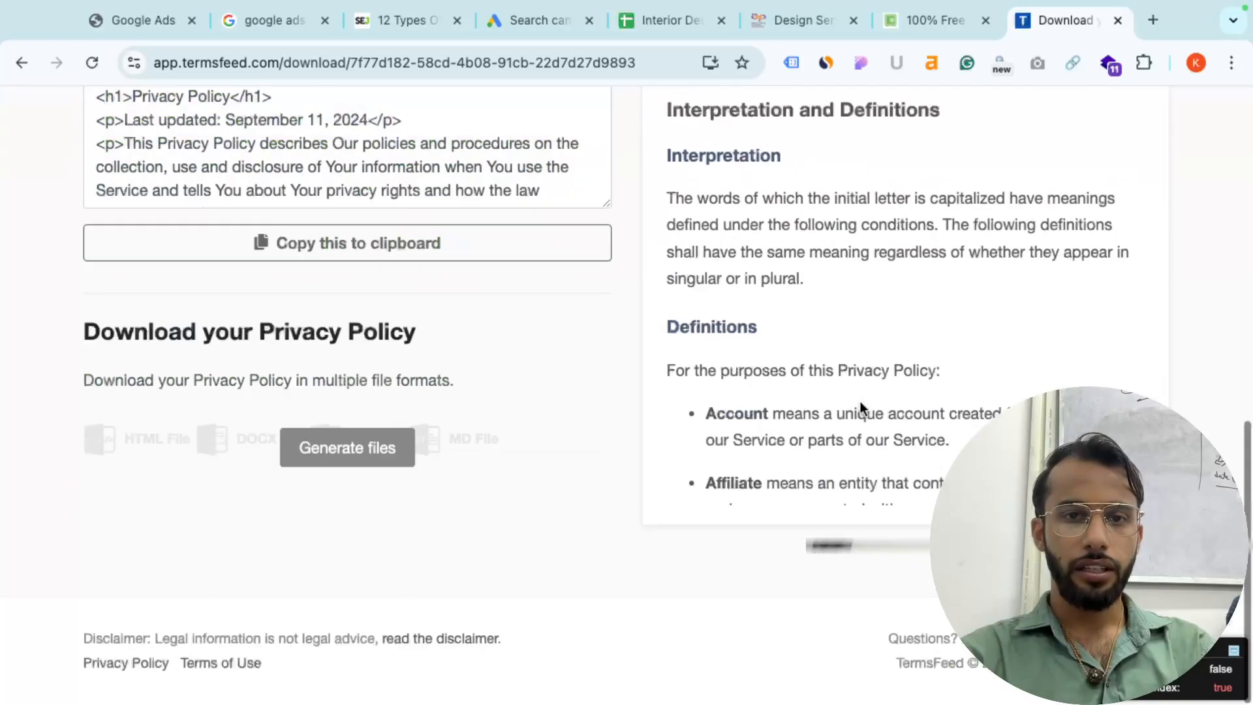
{"action": "scroll", "coordinate": [861, 406], "scroll_direction": "down", "scroll_amount": 10}
{"action": "scroll", "coordinate": [860, 406], "scroll_direction": "down", "scroll_amount": 8}
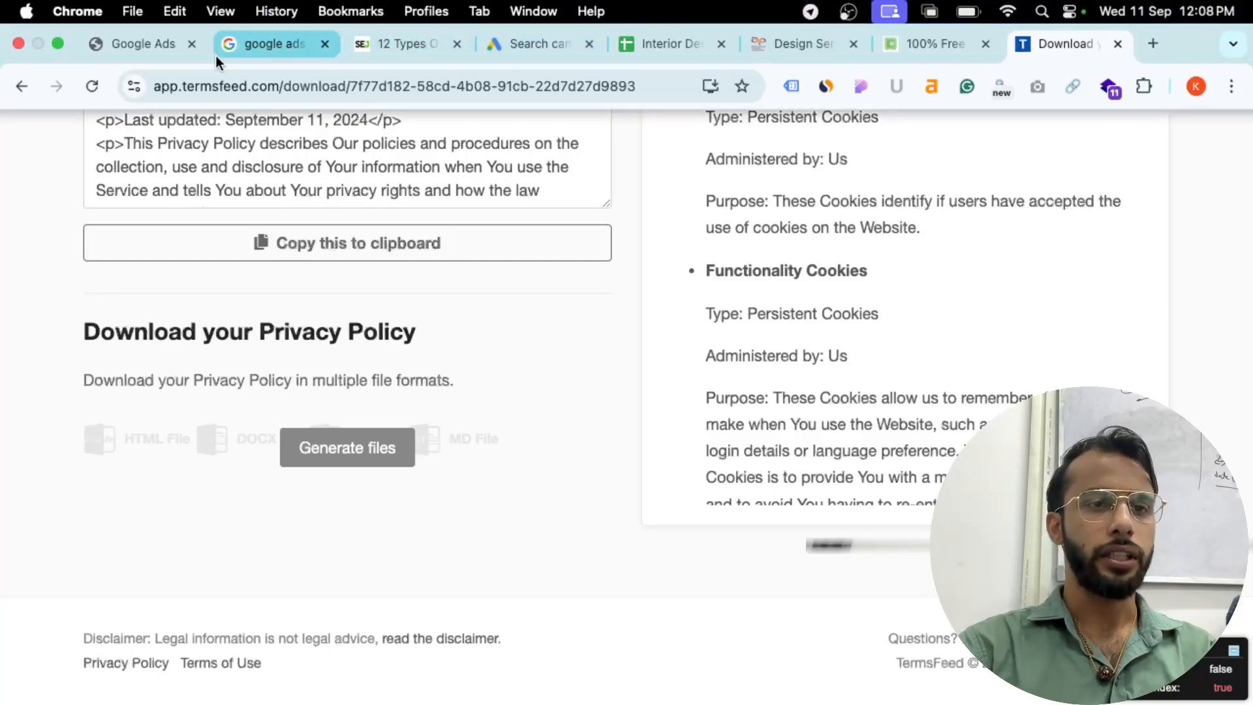
- Return to the Google Ads lead form and select the submission message Headline field
{"action": "left_click", "coordinate": [527, 48]}
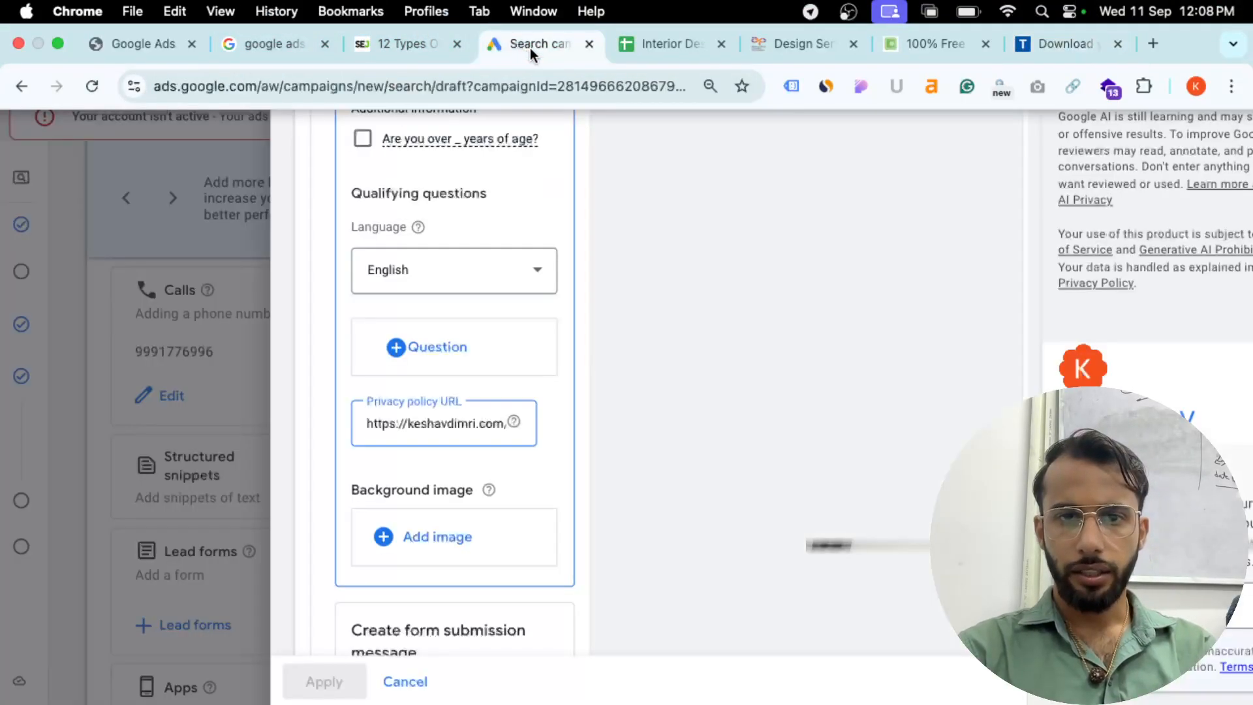
{"action": "scroll", "coordinate": [436, 527], "scroll_direction": "down", "scroll_amount": 5}
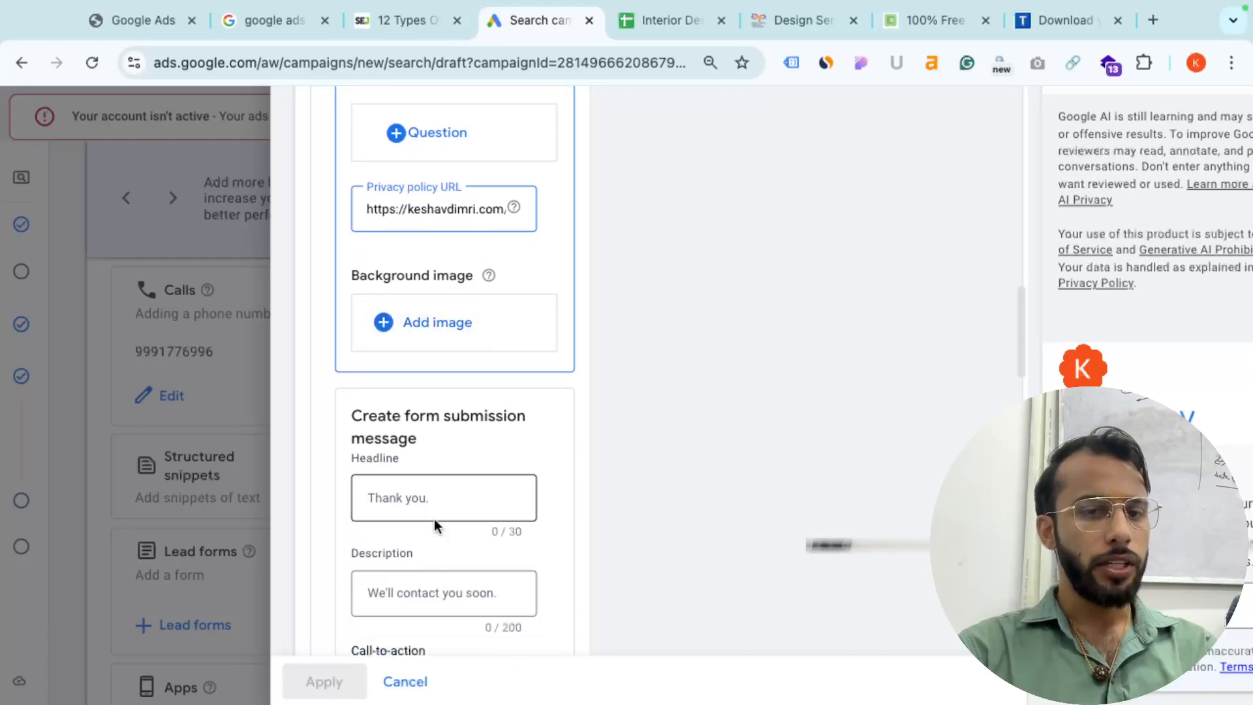
{"action": "left_click", "coordinate": [397, 350]}
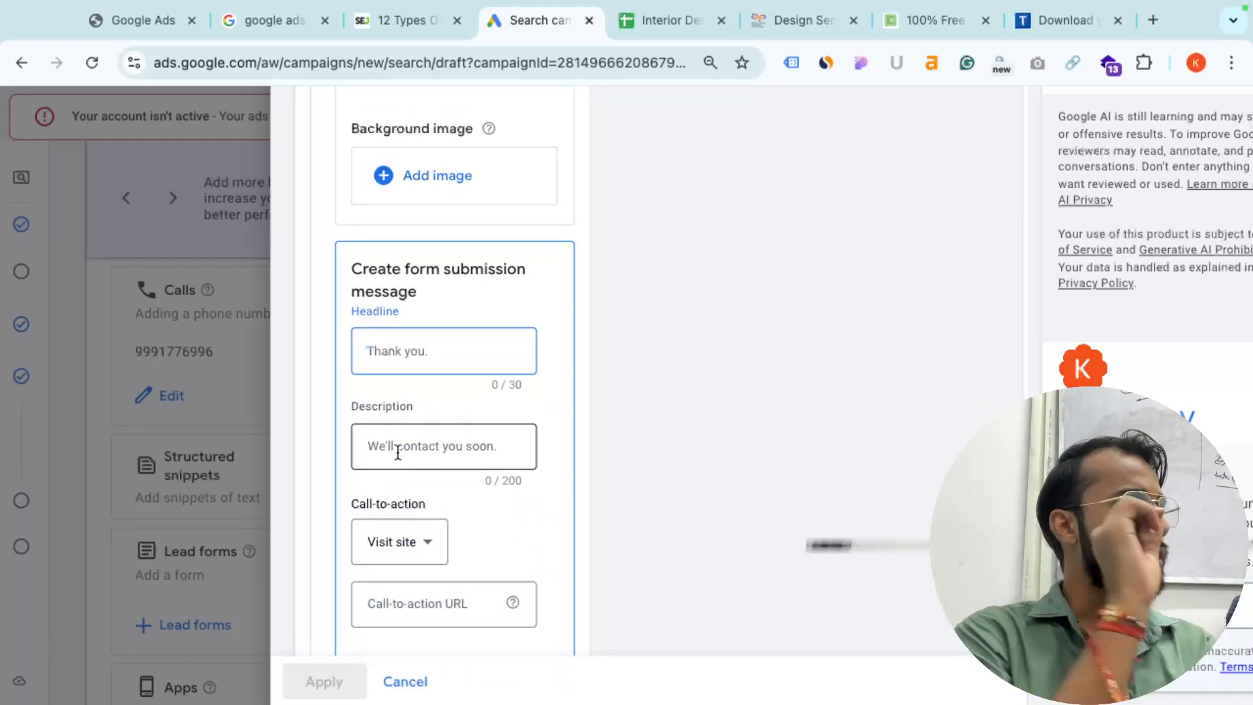
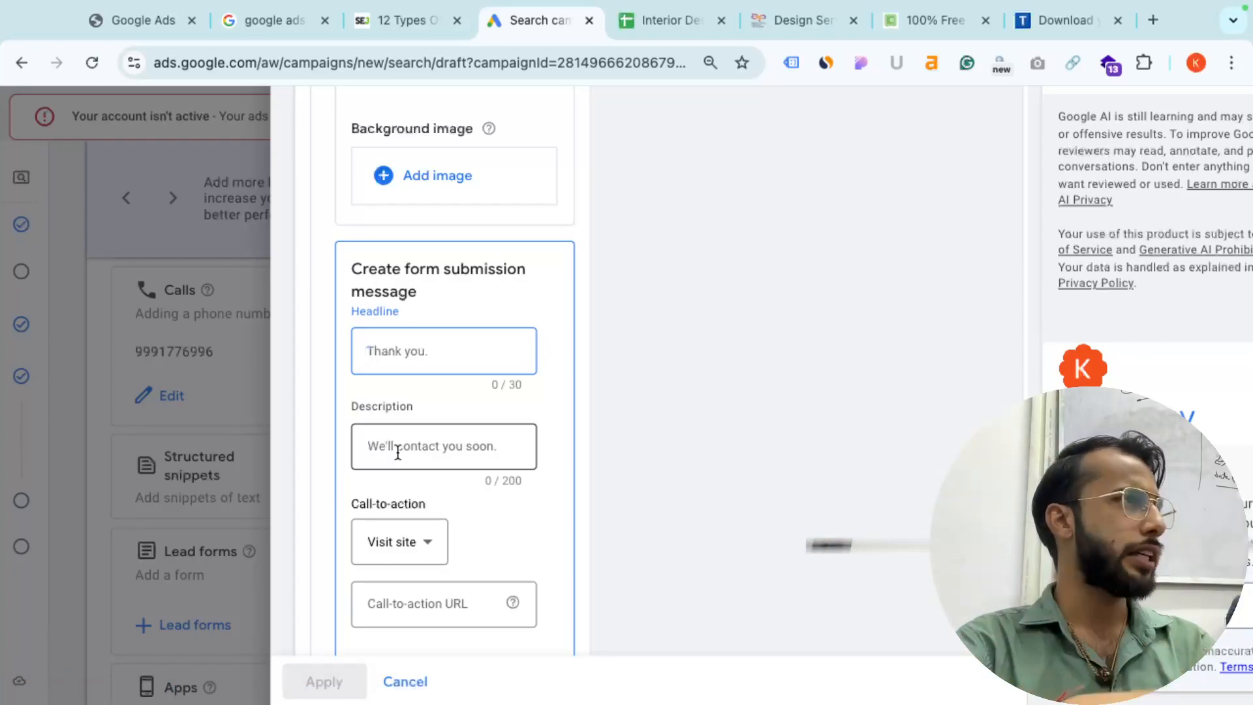
- Keep Visit site as the call-to-action for the lead form and its submission message
{"action": "scroll", "coordinate": [398, 453], "scroll_direction": "down", "scroll_amount": 2}
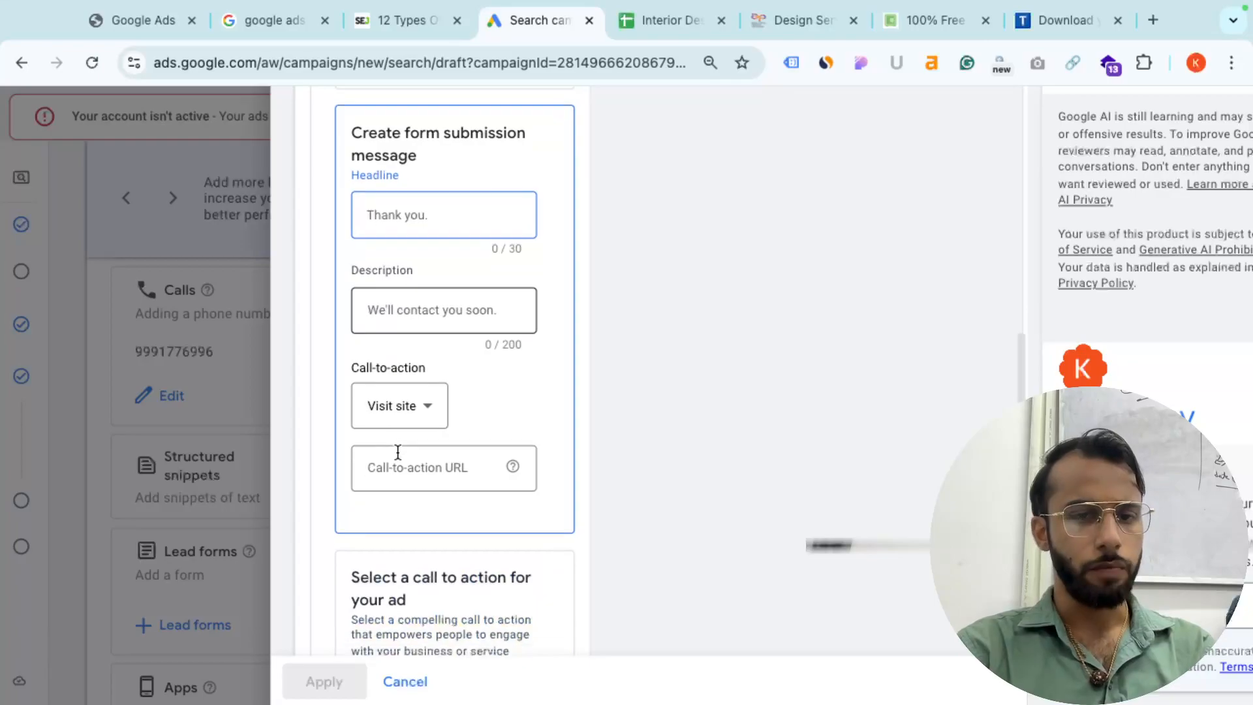
{"action": "left_click", "coordinate": [411, 409]}
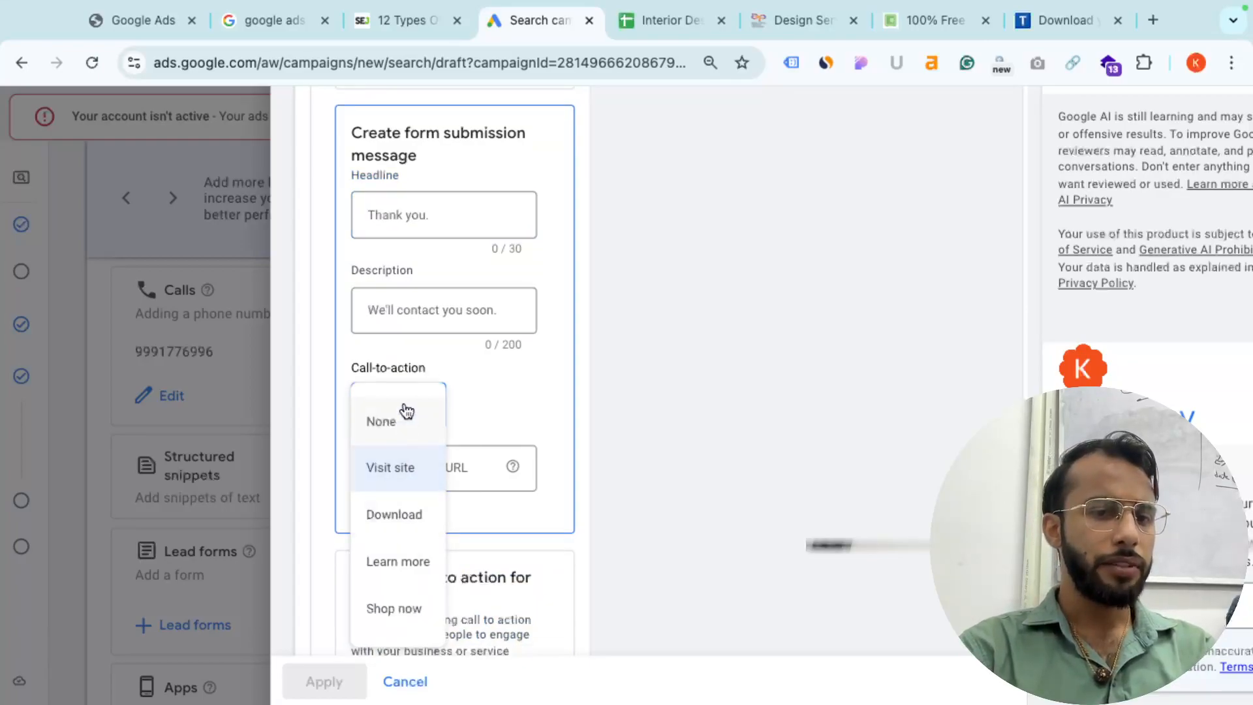
{"action": "left_click", "coordinate": [530, 392]}
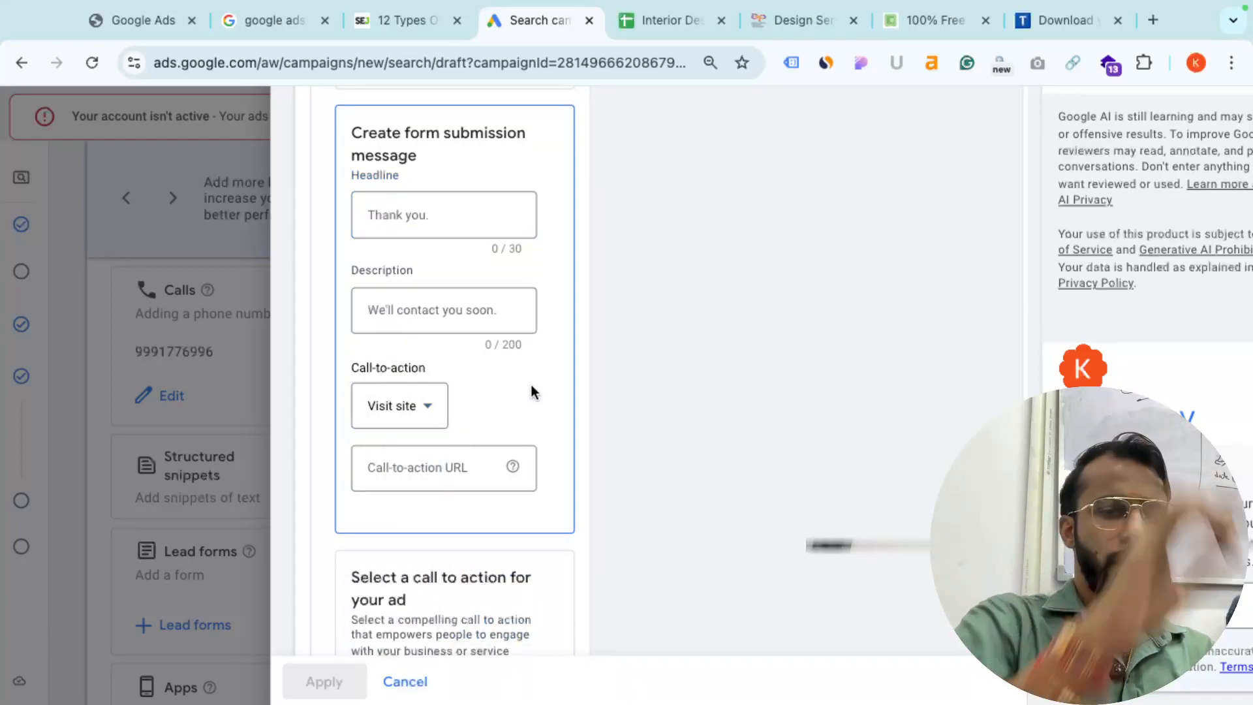
{"action": "scroll", "coordinate": [943, 319], "scroll_direction": "up", "scroll_amount": 10}
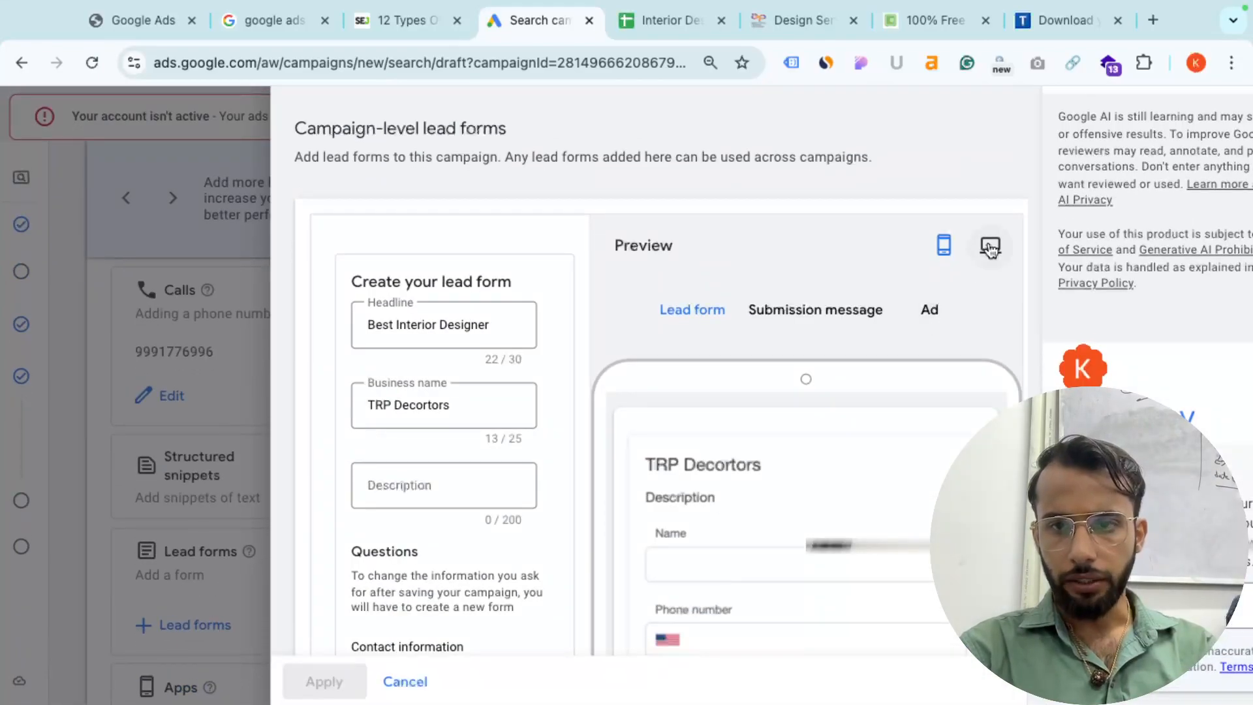
{"action": "left_click", "coordinate": [849, 326]}
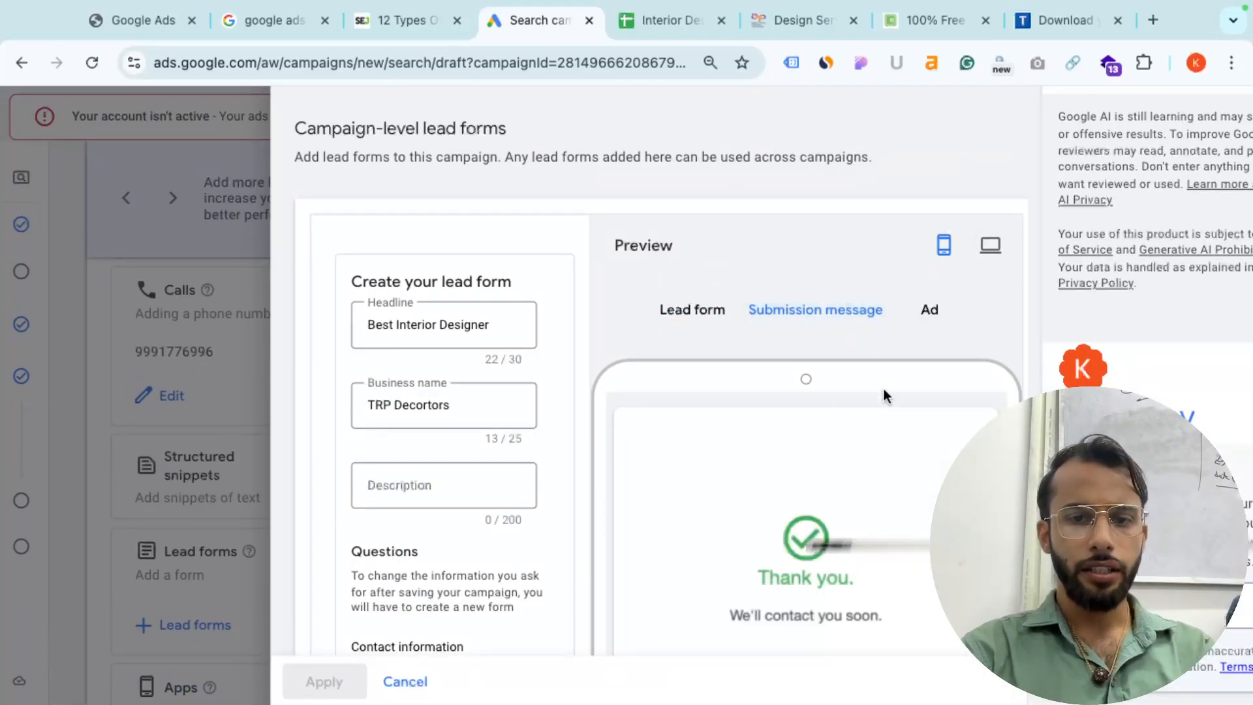
{"action": "scroll", "coordinate": [884, 392], "scroll_direction": "down", "scroll_amount": 3}
{"action": "scroll", "coordinate": [853, 404], "scroll_direction": "down", "scroll_amount": 5}
{"action": "scroll", "coordinate": [851, 399], "scroll_direction": "down", "scroll_amount": 5}
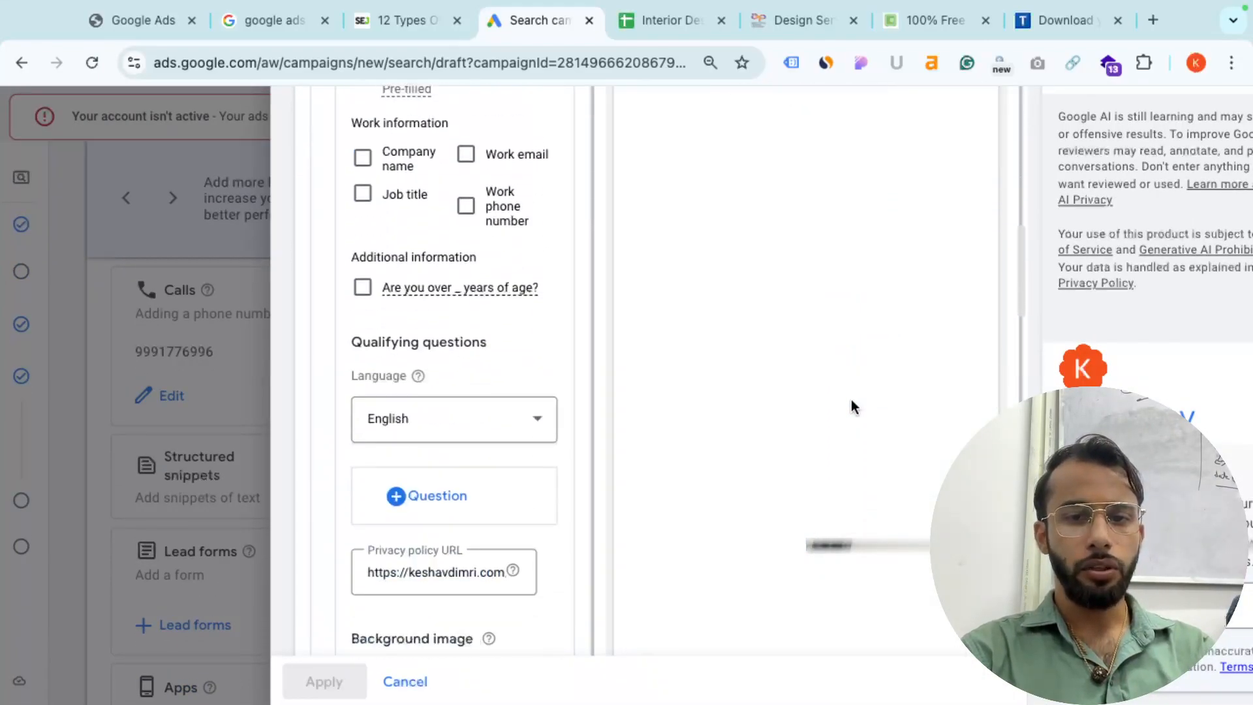
{"action": "scroll", "coordinate": [851, 399], "scroll_direction": "up", "scroll_amount": 8}
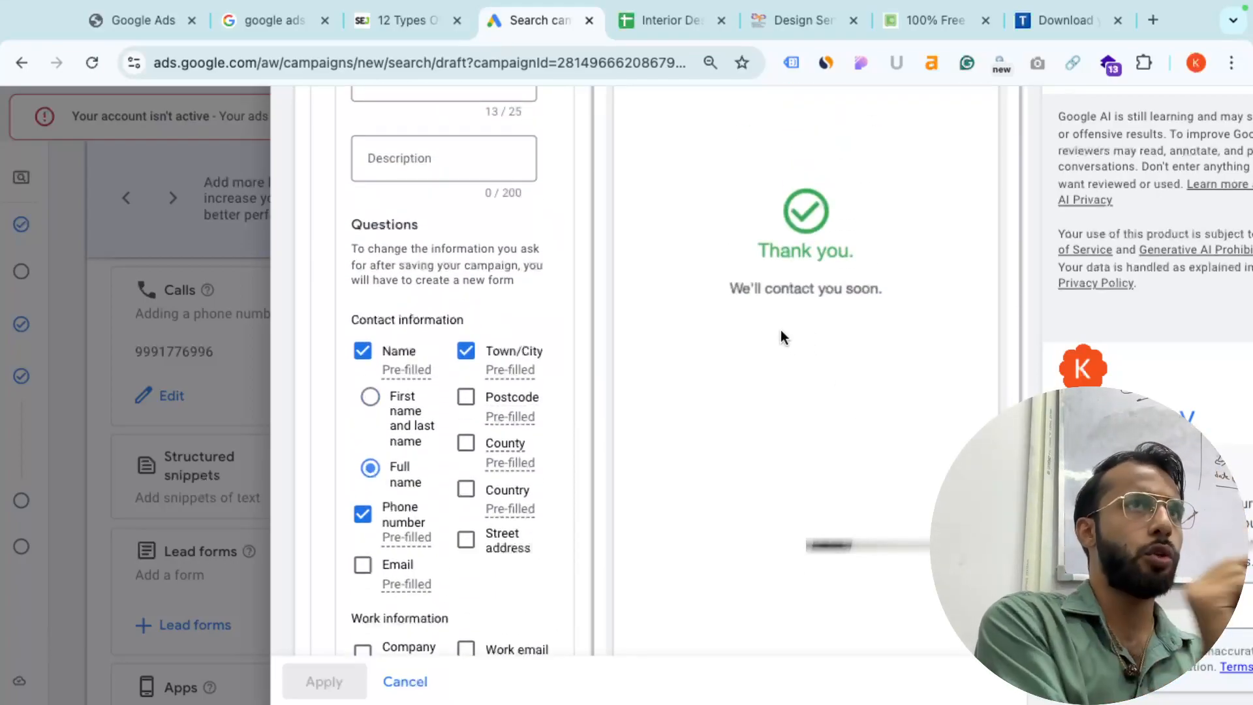
{"action": "scroll", "coordinate": [781, 330], "scroll_direction": "down", "scroll_amount": 15}
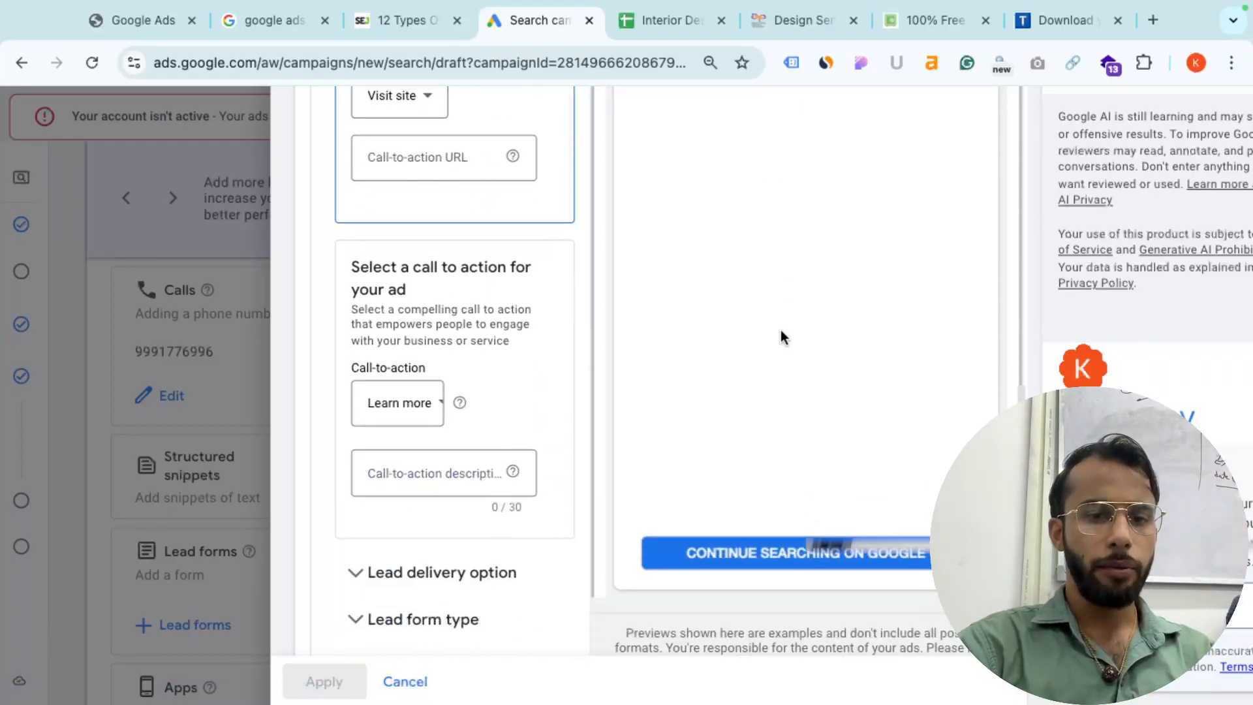
{"action": "scroll", "coordinate": [438, 258], "scroll_direction": "up", "scroll_amount": 3}
{"action": "left_click", "coordinate": [433, 246]}
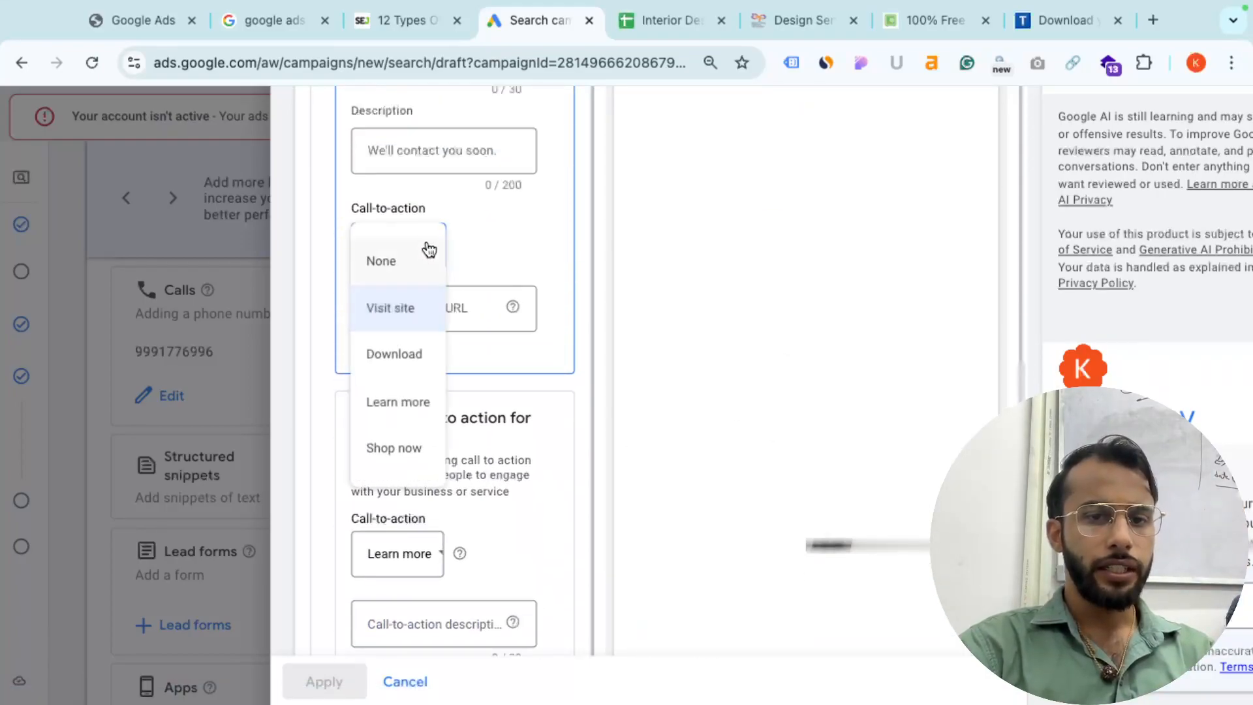
{"action": "left_click", "coordinate": [461, 297]}
{"action": "left_click", "coordinate": [452, 303]}
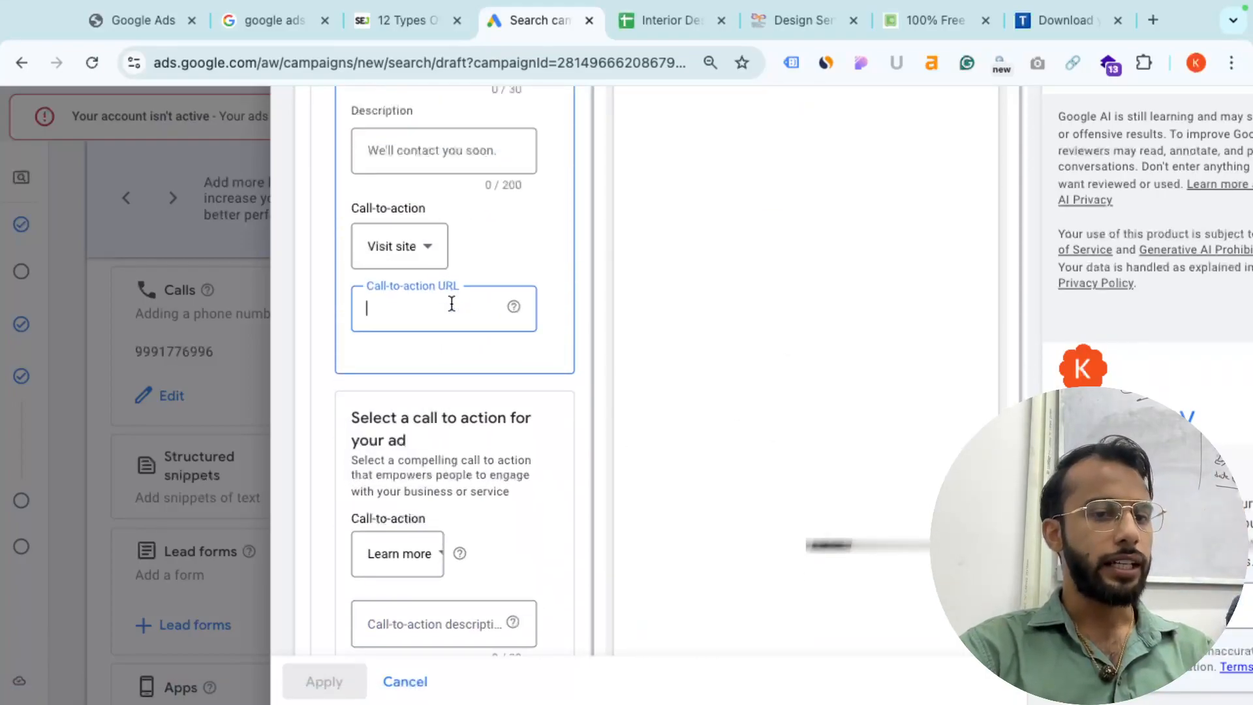
{"action": "scroll", "coordinate": [401, 548], "scroll_direction": "down", "scroll_amount": 2}
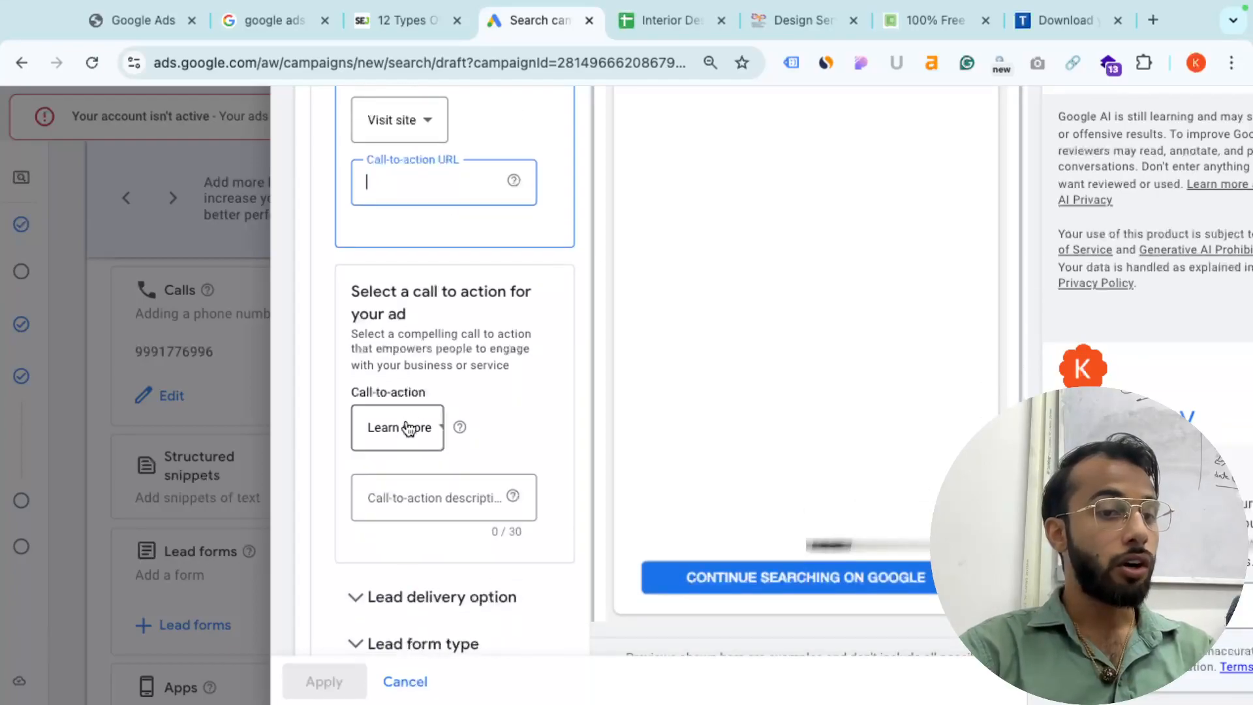
- Glance at the Word asset checklist and come back to the Google Ads campaign
{"action": "key", "text": "super+Tab"}
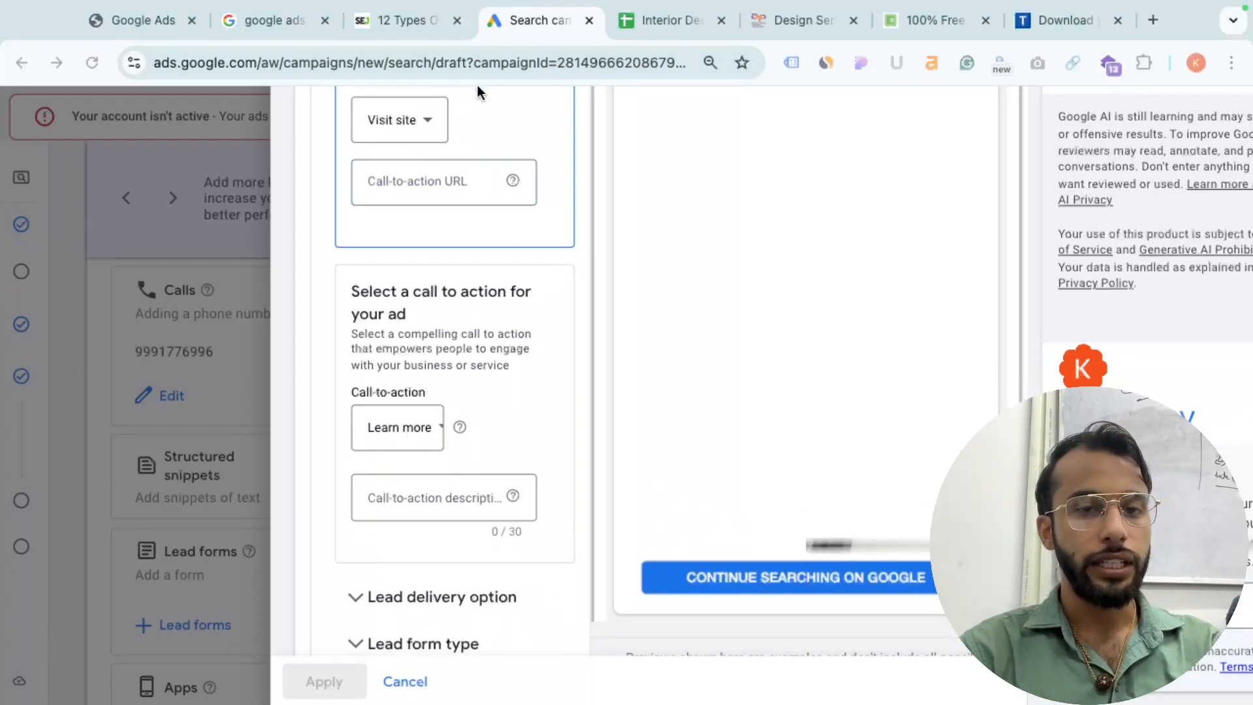
{"action": "scroll", "coordinate": [475, 434], "scroll_direction": "up", "scroll_amount": 10}
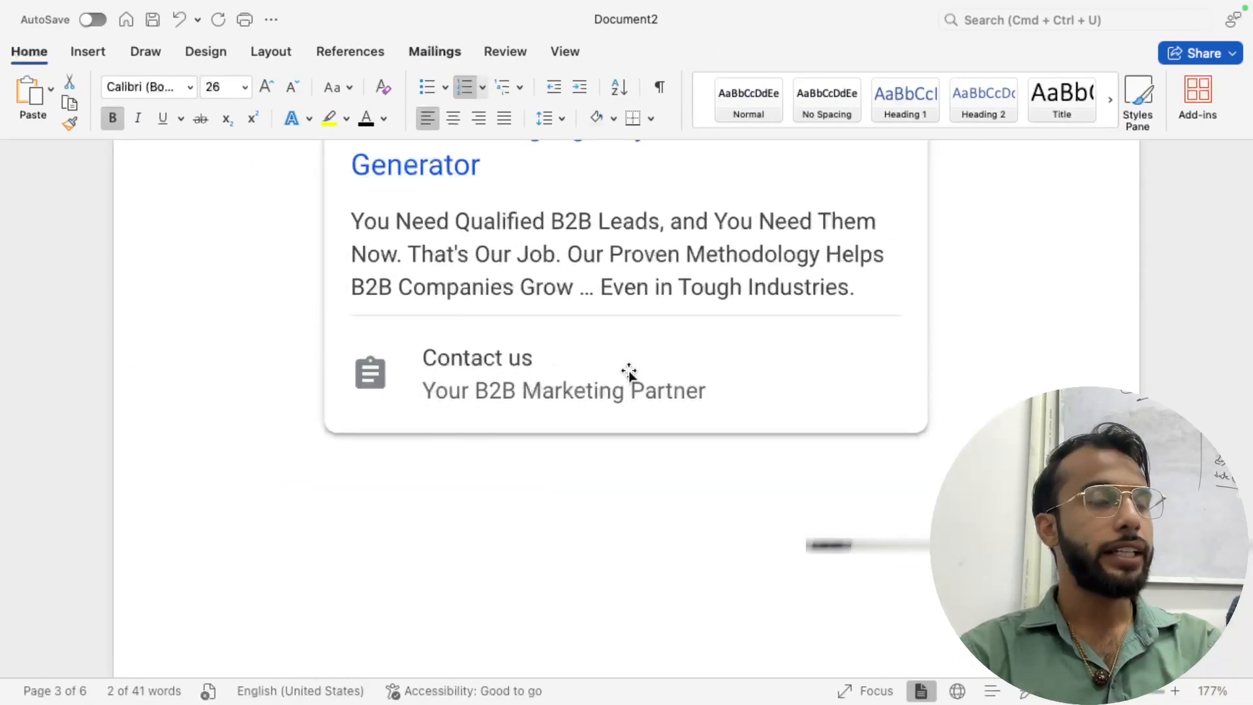
{"action": "key", "text": "super+Tab"}
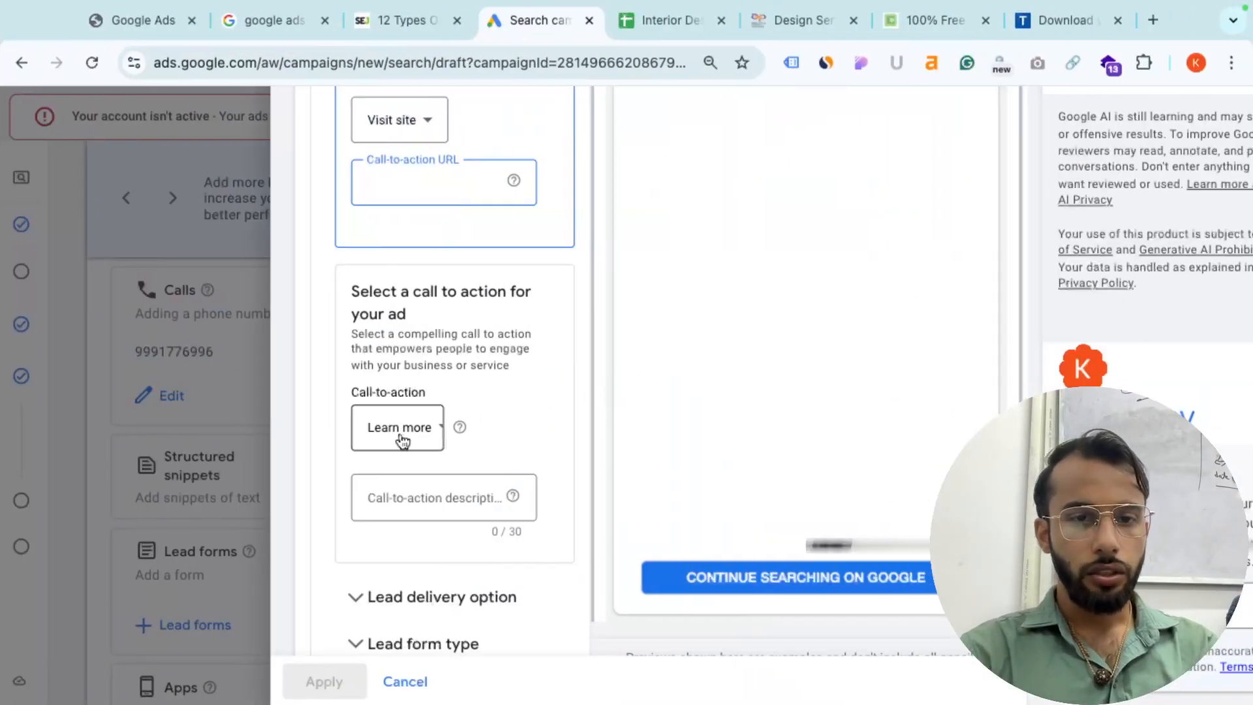
- Set the ad's call-to-action to Contact us
{"action": "left_click", "coordinate": [401, 440]}
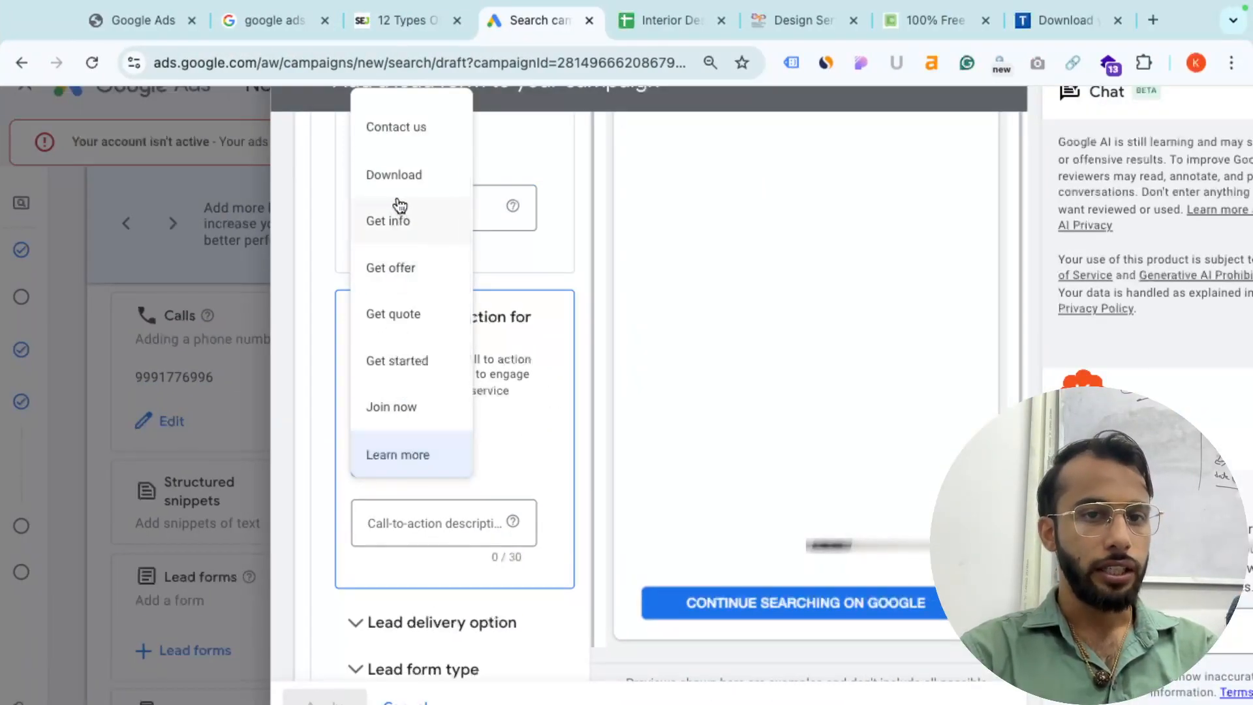
{"action": "left_click", "coordinate": [395, 130]}
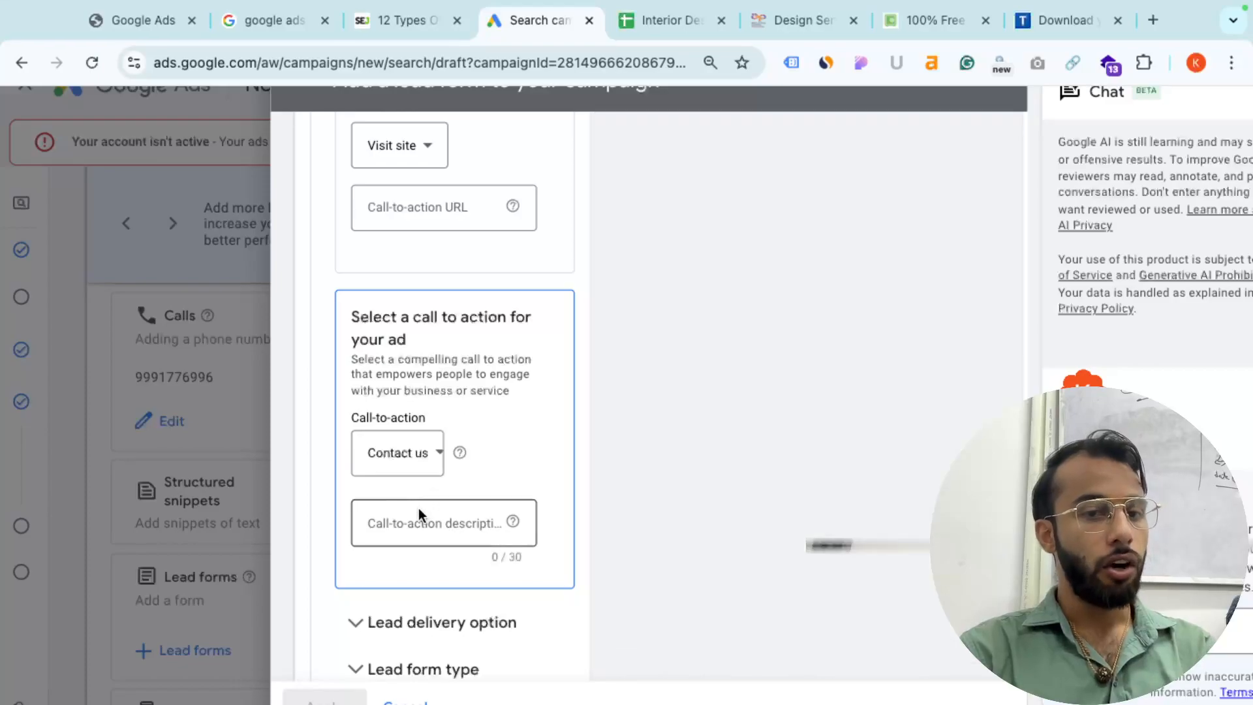
{"action": "left_click", "coordinate": [416, 519]}
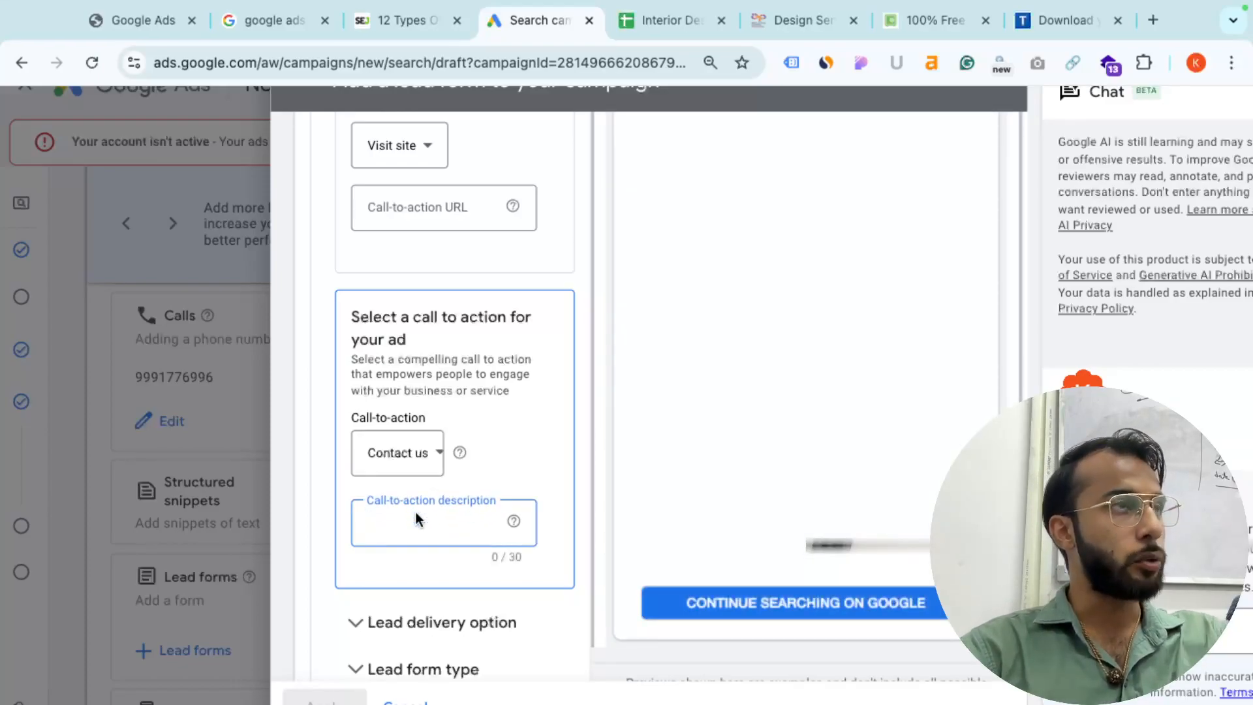
{"action": "scroll", "coordinate": [417, 509], "scroll_direction": "down", "scroll_amount": 2}
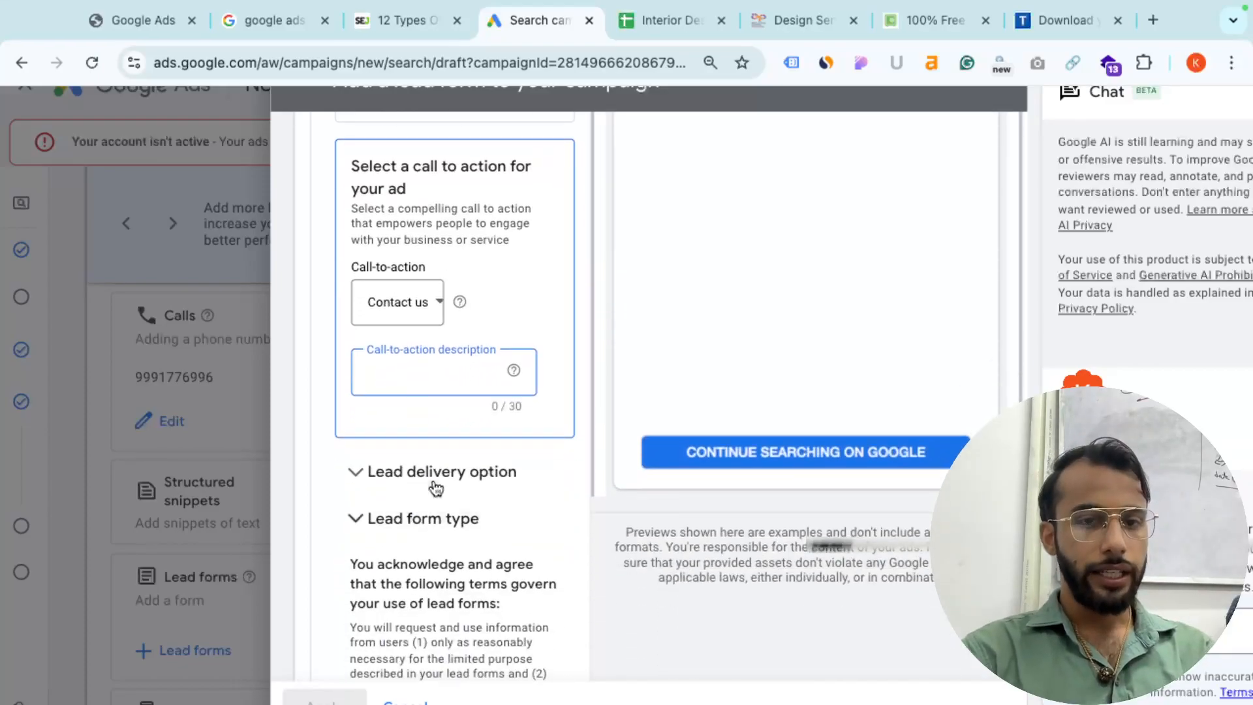
{"action": "scroll", "coordinate": [484, 405], "scroll_direction": "down", "scroll_amount": 10}
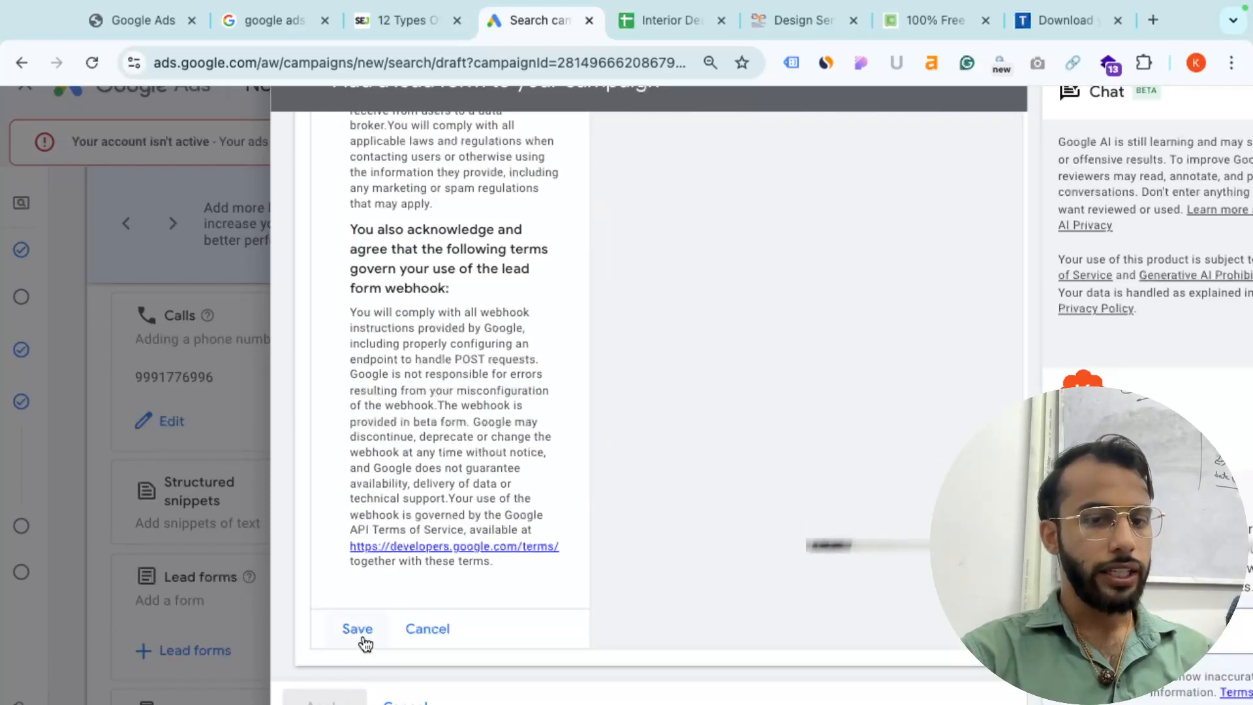
- Cancel the lead form, close the Add a lead form dialog, and switch to Word
{"action": "left_click", "coordinate": [429, 629]}
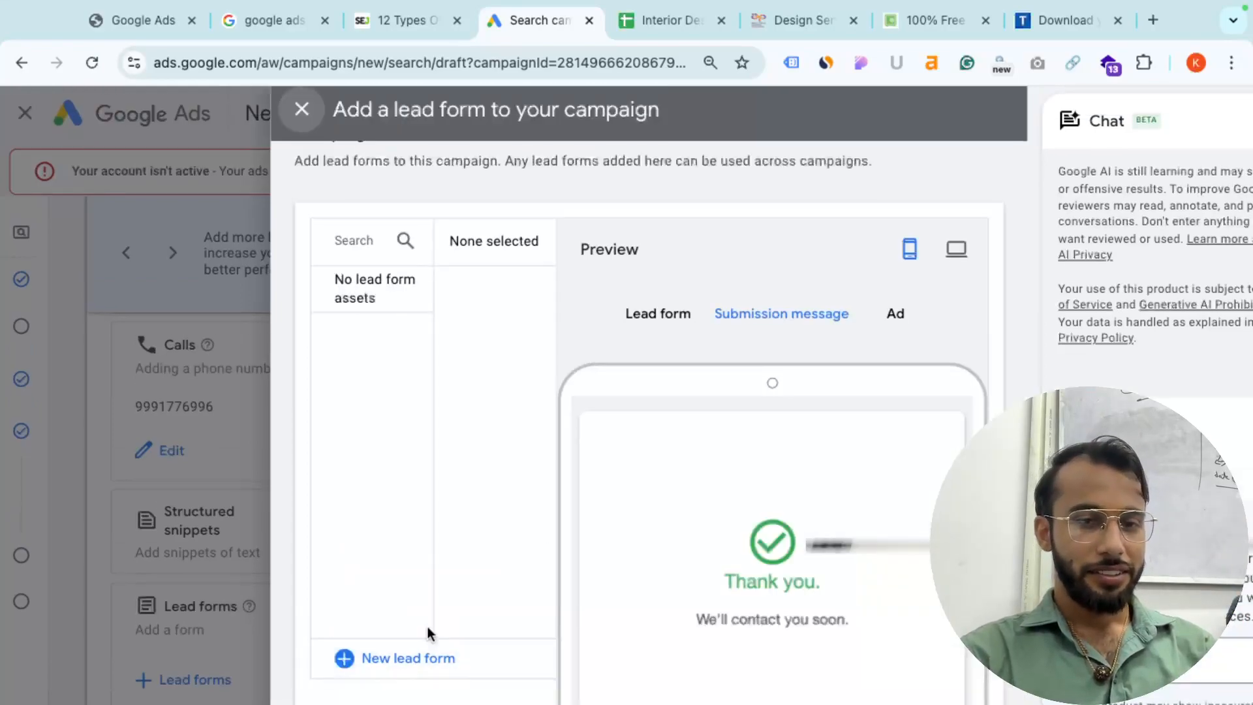
{"action": "left_click", "coordinate": [300, 110]}
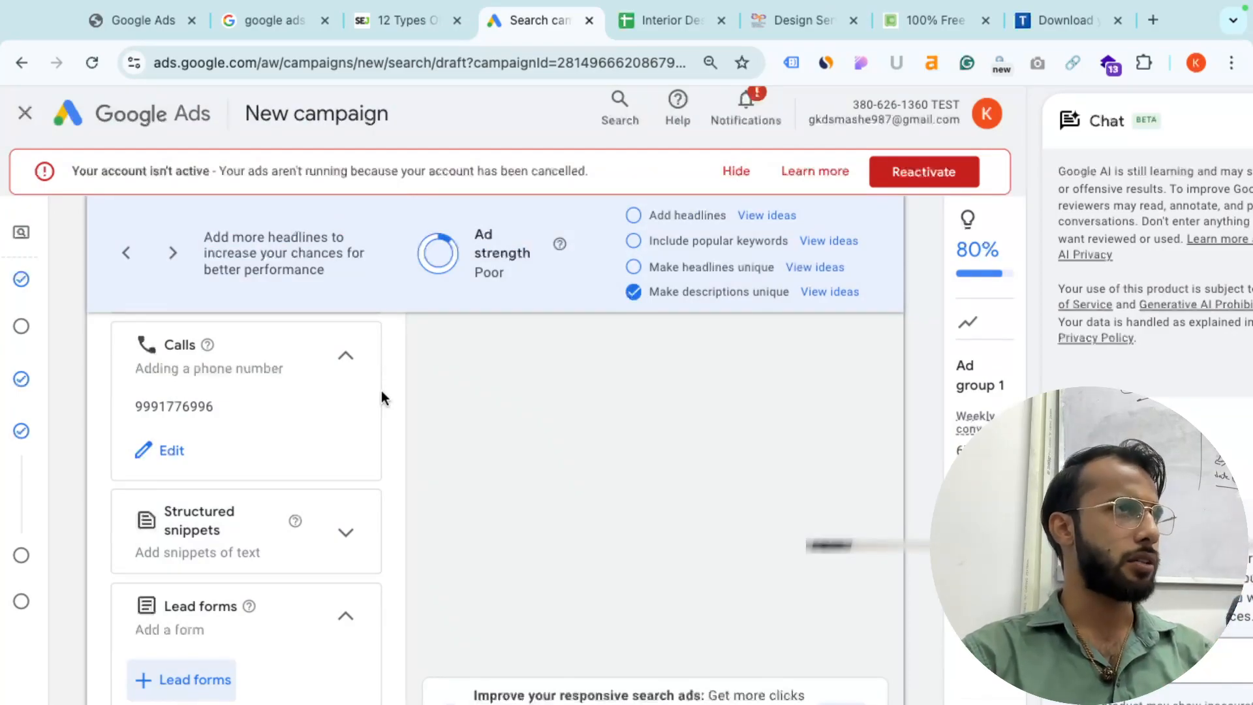
{"action": "scroll", "coordinate": [382, 391], "scroll_direction": "down", "scroll_amount": 2}
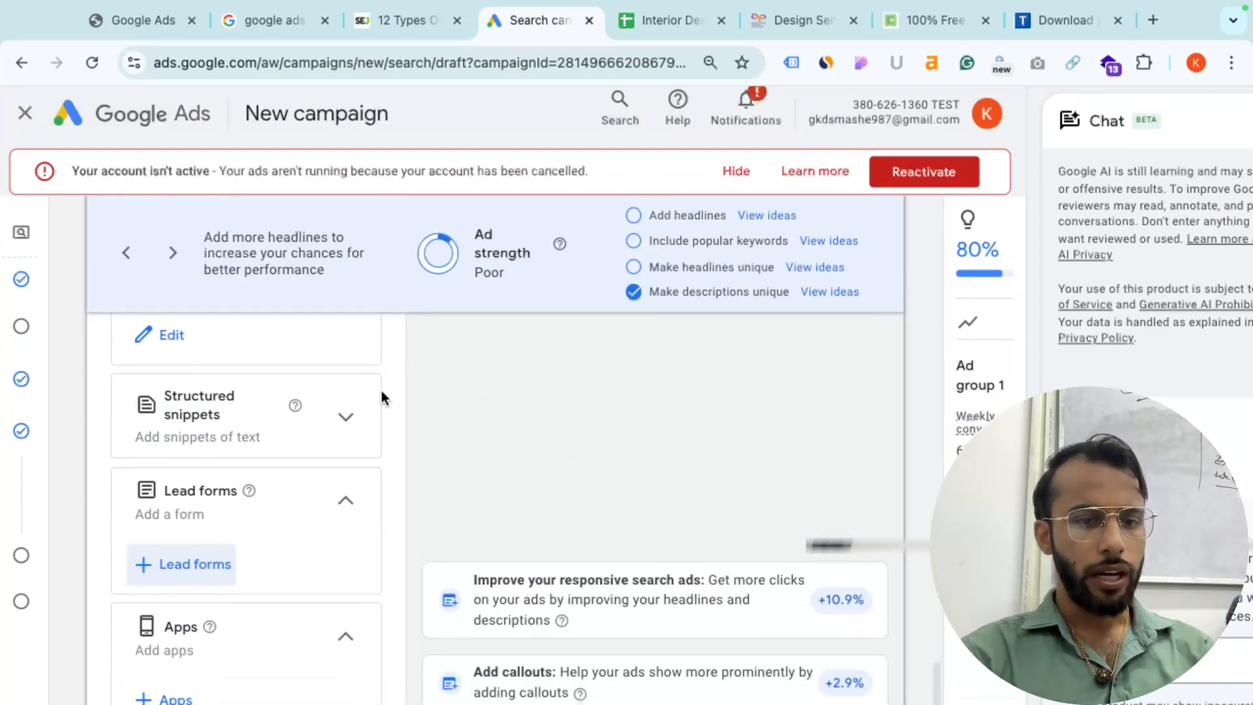
{"action": "scroll", "coordinate": [381, 390], "scroll_direction": "down", "scroll_amount": 3}
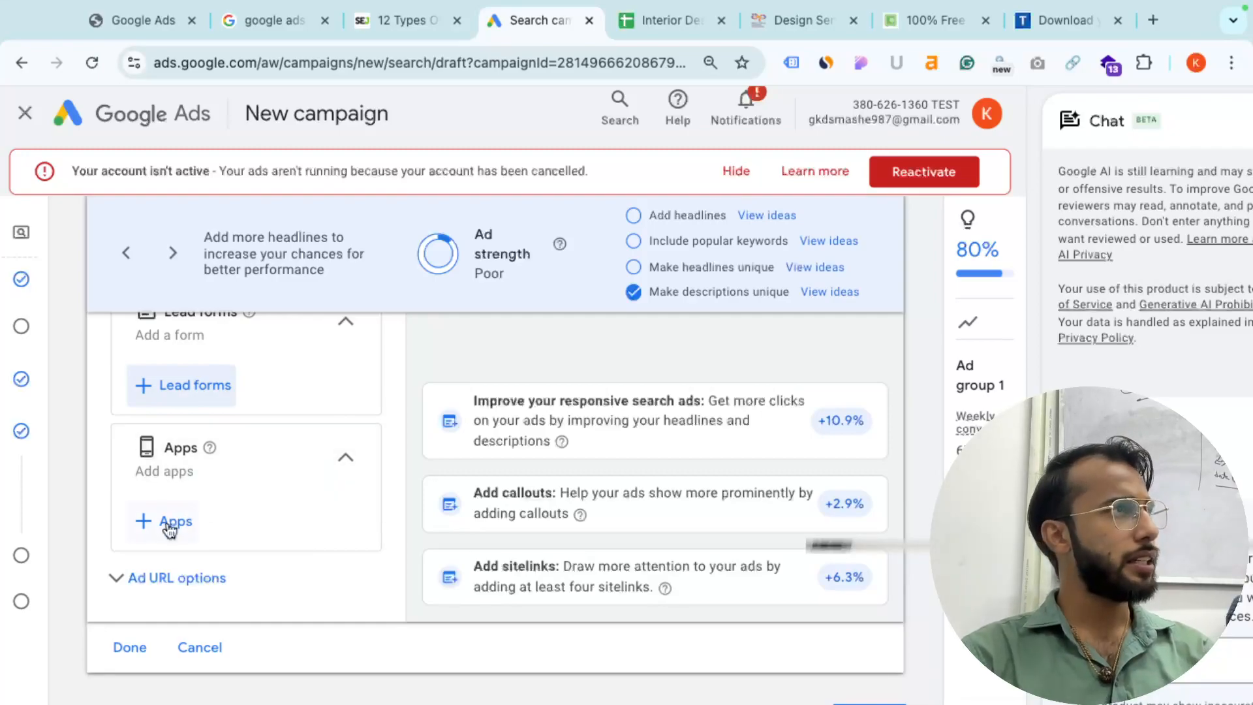
{"action": "key", "text": "super+Tab"}
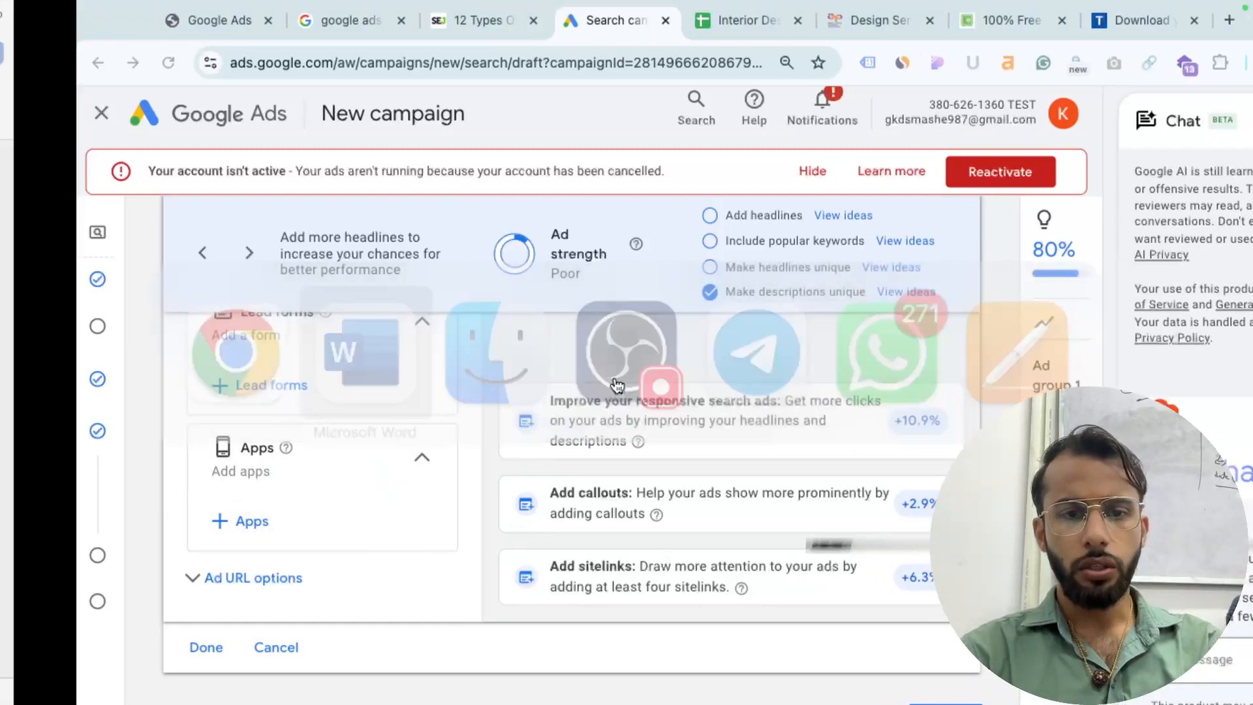
- Scroll Word to the App Extension Deliveroo example, then return to Google Ads
{"action": "scroll", "coordinate": [647, 366], "scroll_direction": "down", "scroll_amount": 5}
{"action": "scroll", "coordinate": [648, 366], "scroll_direction": "down", "scroll_amount": 10}
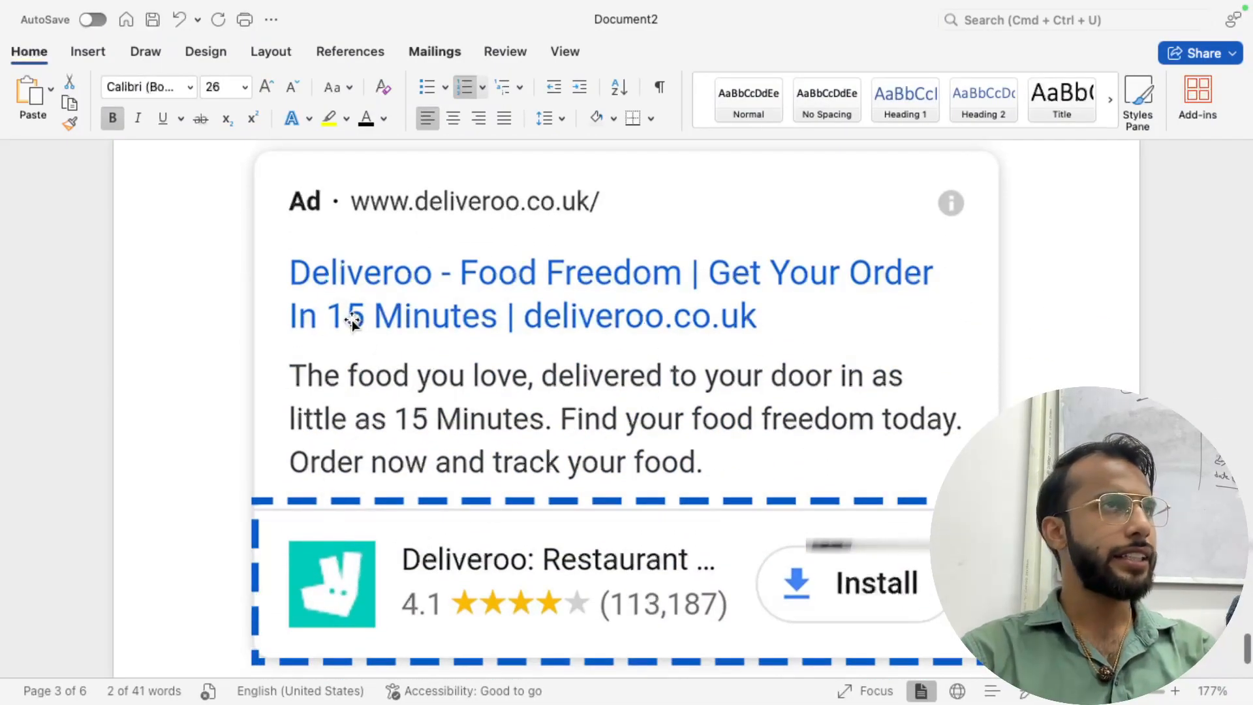
{"action": "scroll", "coordinate": [509, 643], "scroll_direction": "down", "scroll_amount": 3}
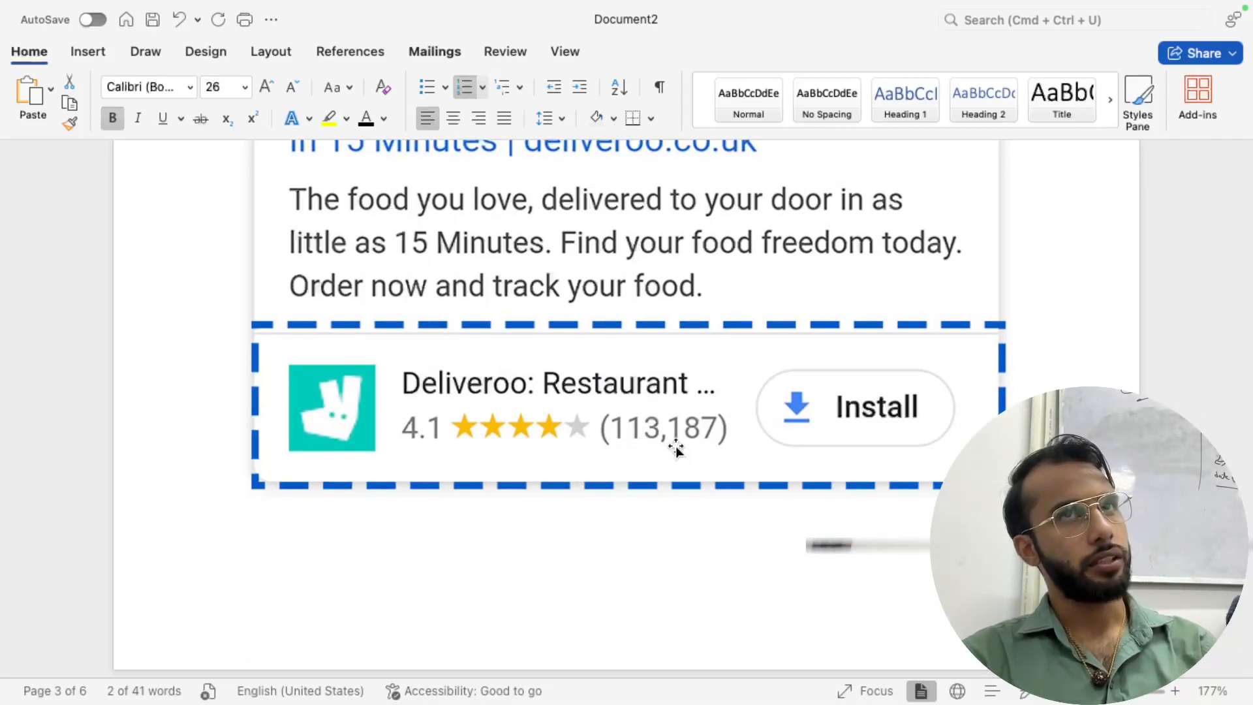
{"action": "key", "text": "ctrl+Right"}
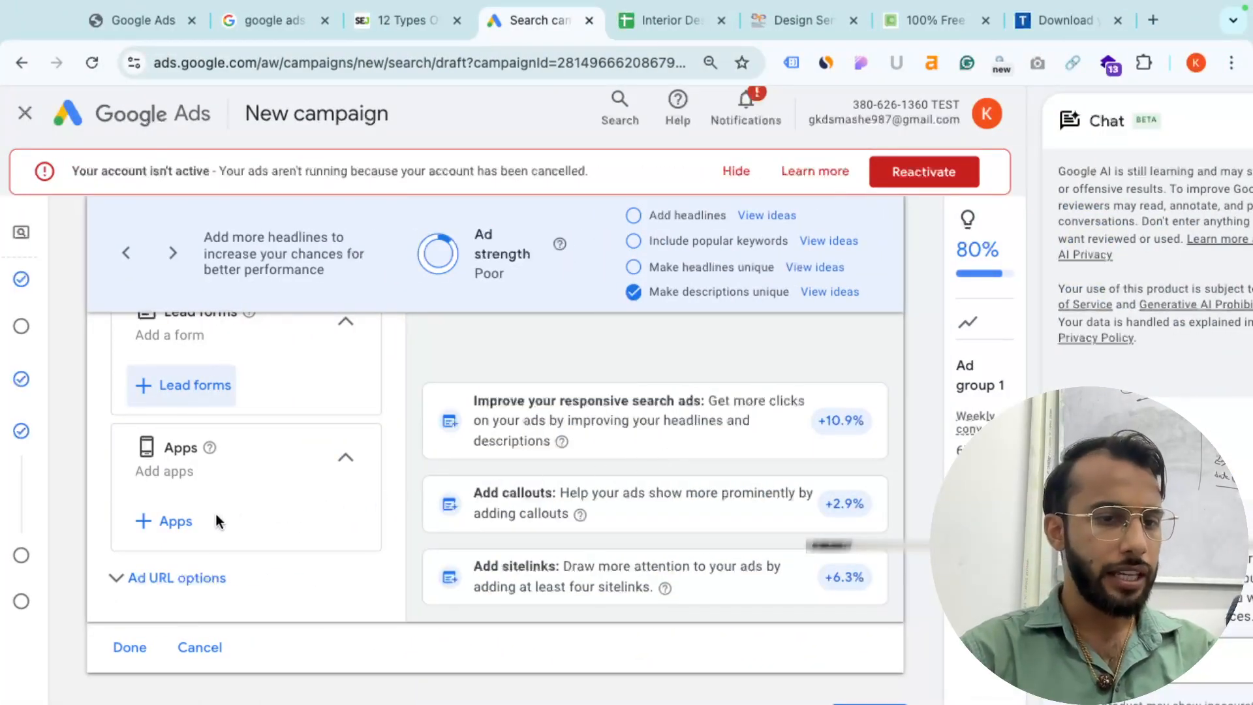
- Add an Android app by searching 'byju' and selecting BYJU'S – The Learning App
{"action": "left_click", "coordinate": [168, 522]}
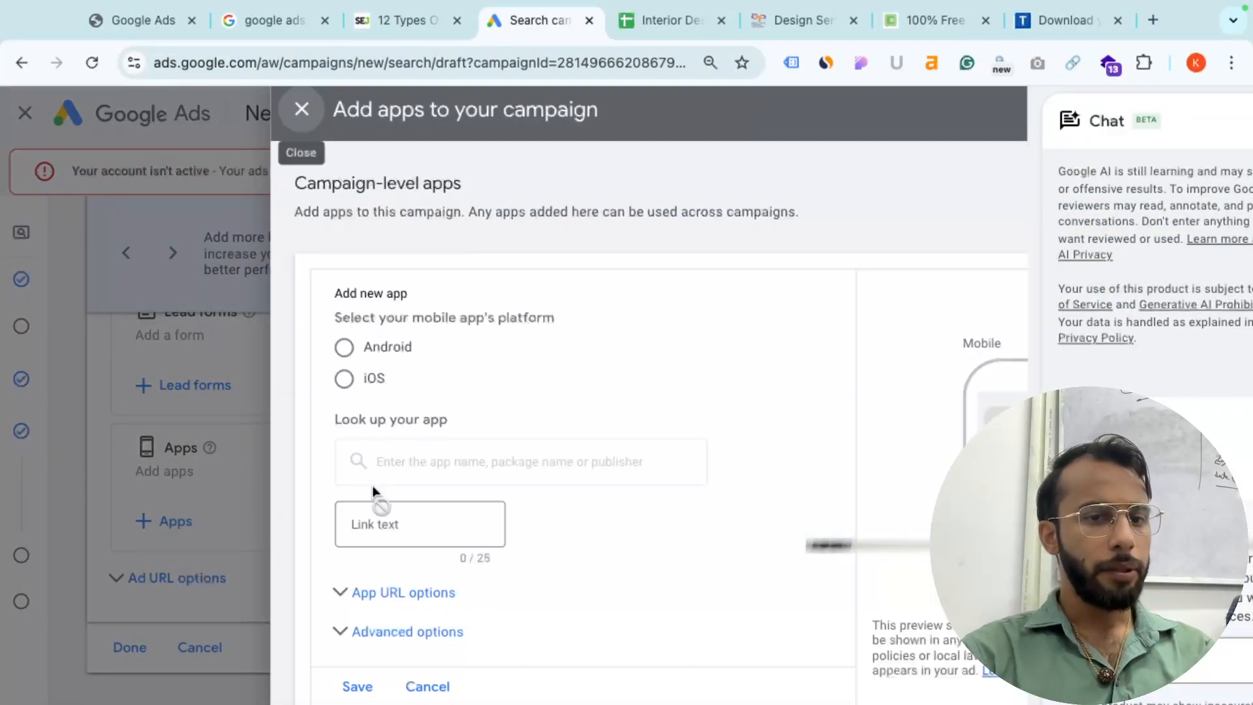
{"action": "left_click", "coordinate": [344, 346]}
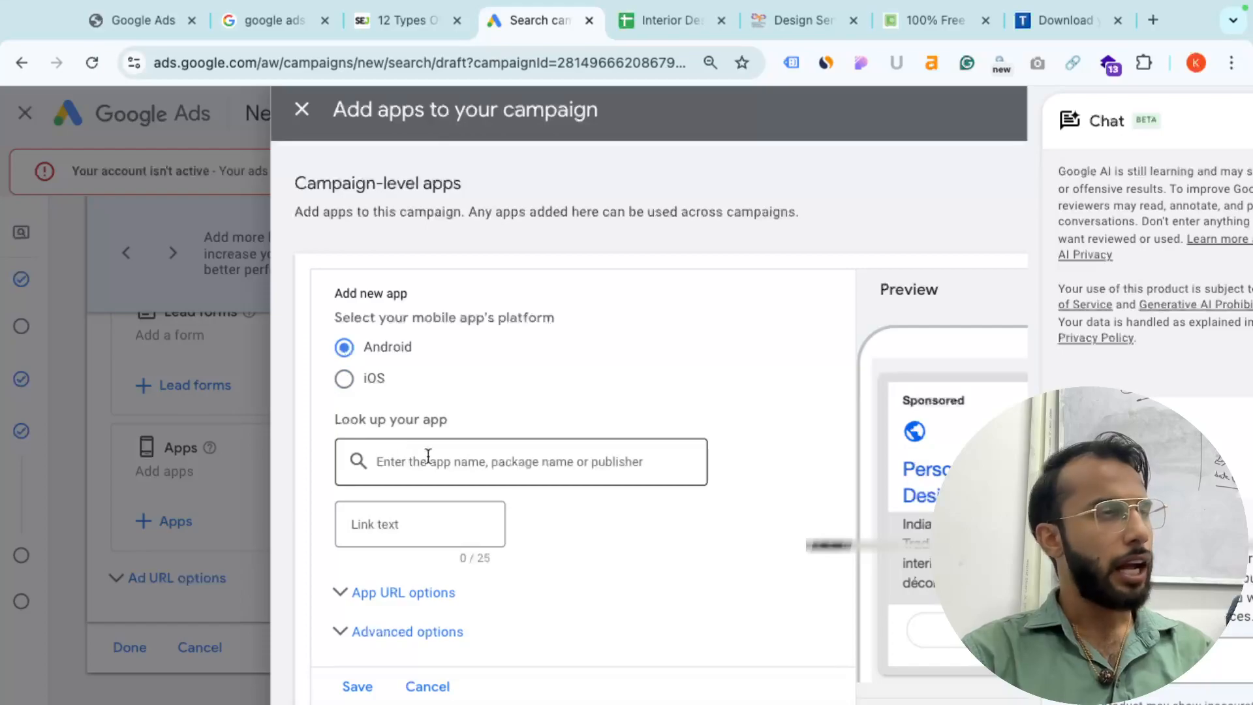
{"action": "left_click", "coordinate": [449, 479]}
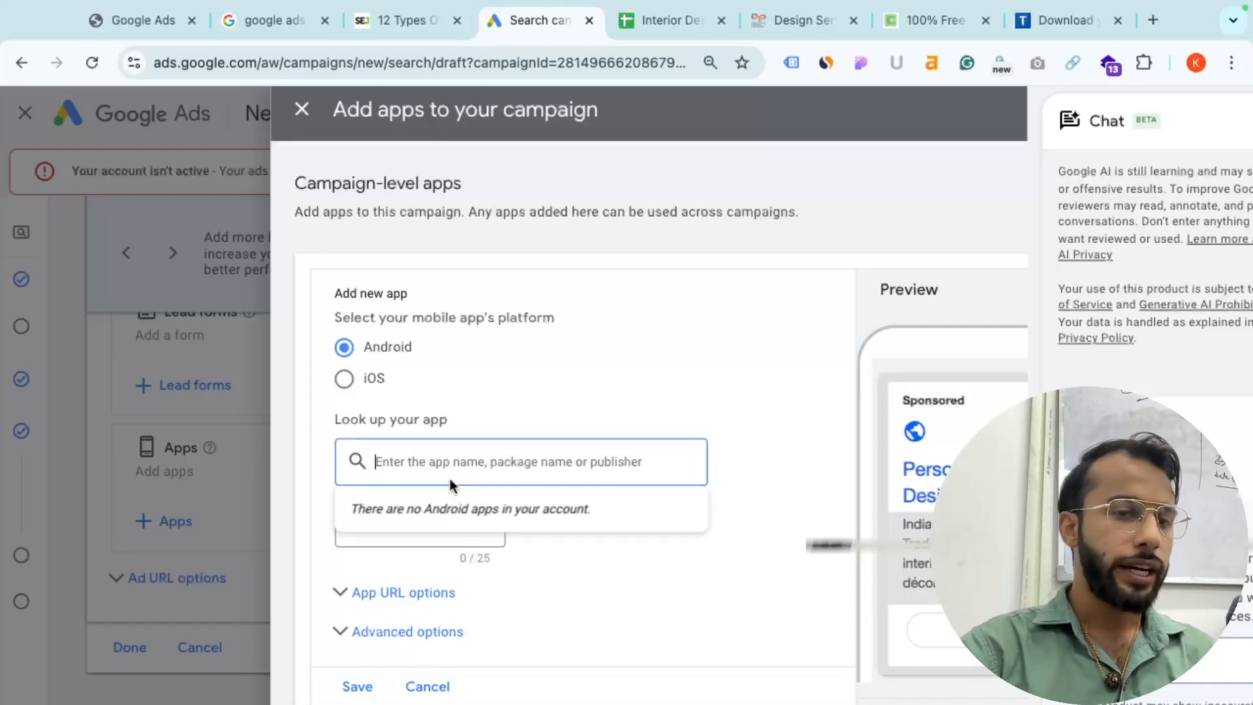
{"action": "type", "text": "byju"}
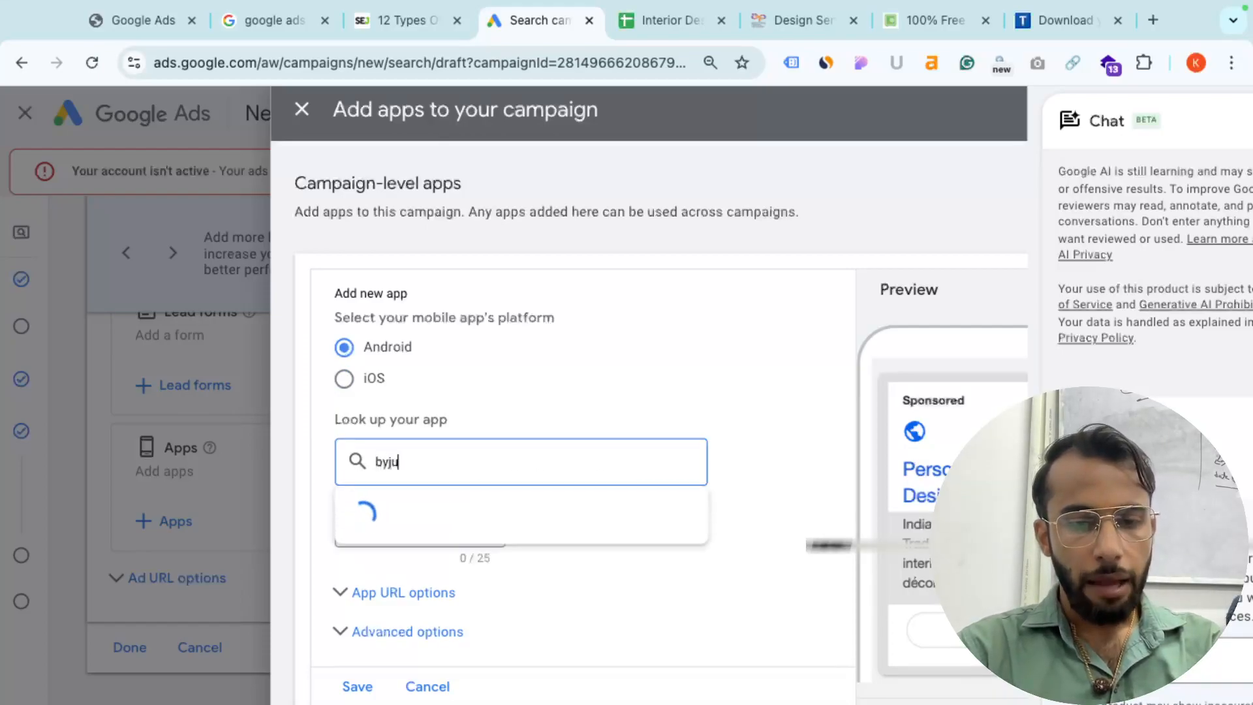
{"action": "key", "text": "BackSpace"}
{"action": "type", "text": "ju"}
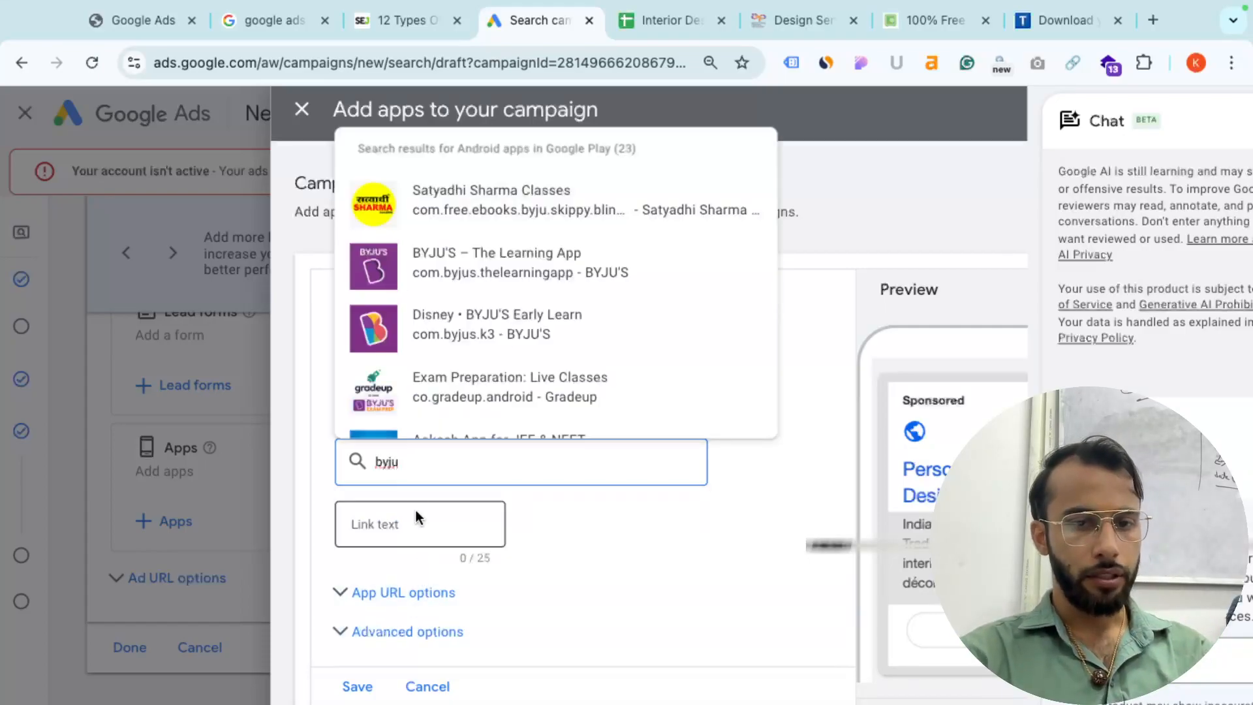
{"action": "left_click", "coordinate": [514, 274]}
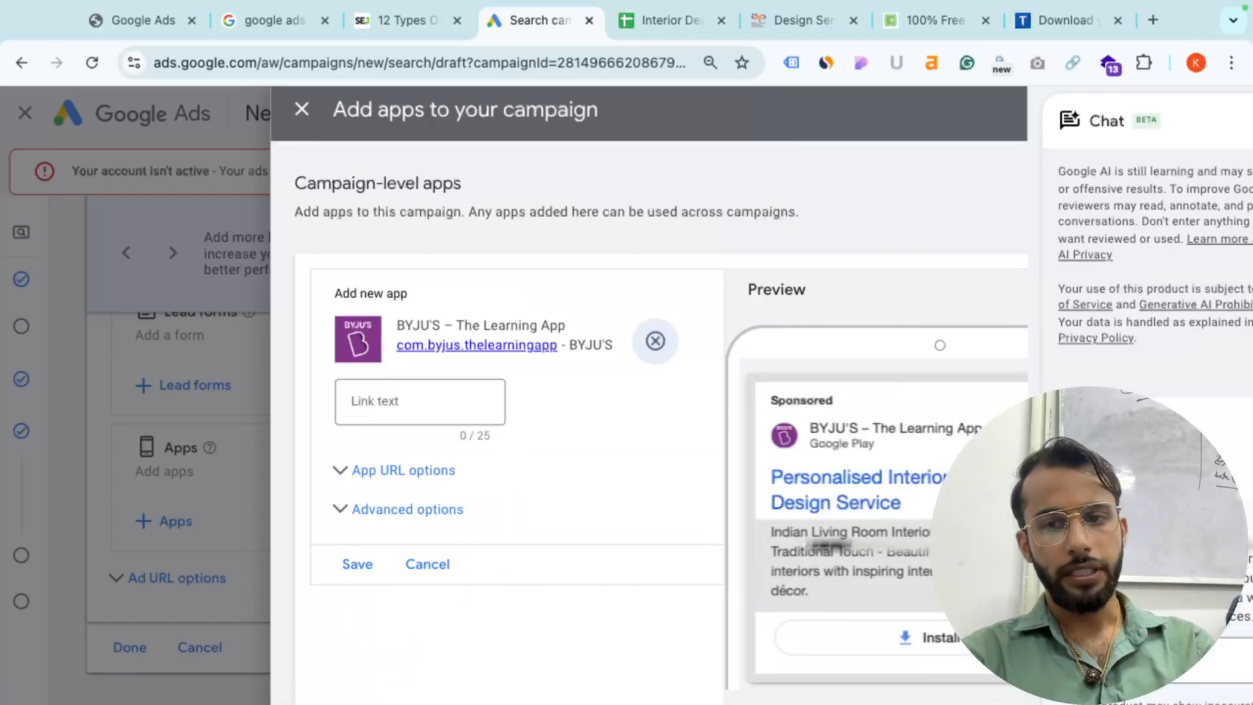
{"action": "left_click", "coordinate": [1208, 119]}
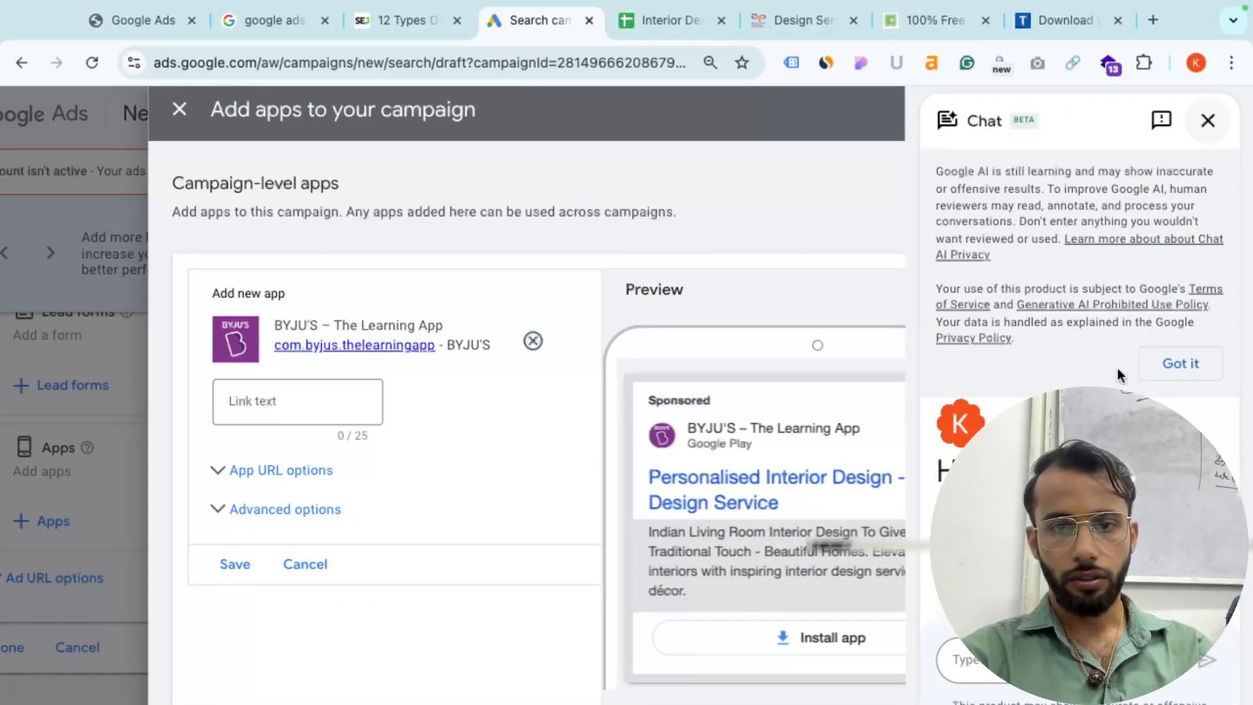
{"action": "scroll", "coordinate": [702, 418], "scroll_direction": "down", "scroll_amount": 2}
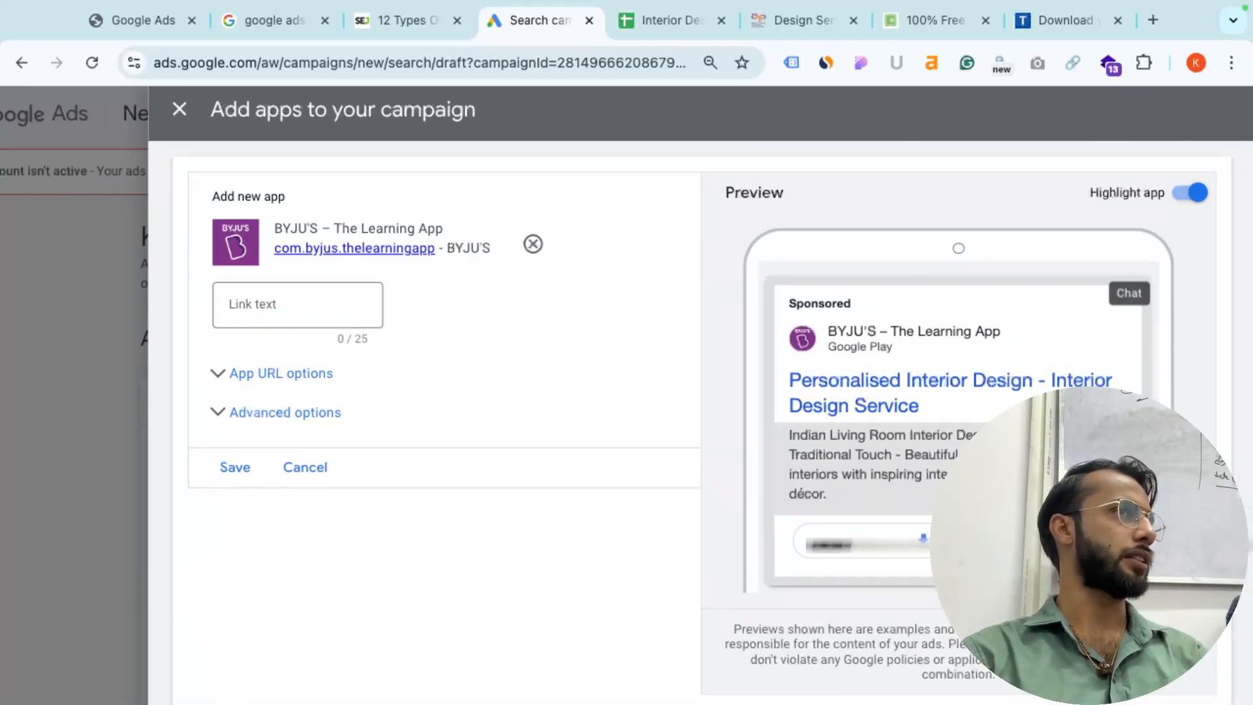
{"action": "scroll", "coordinate": [702, 418], "scroll_direction": "up", "scroll_amount": 2}
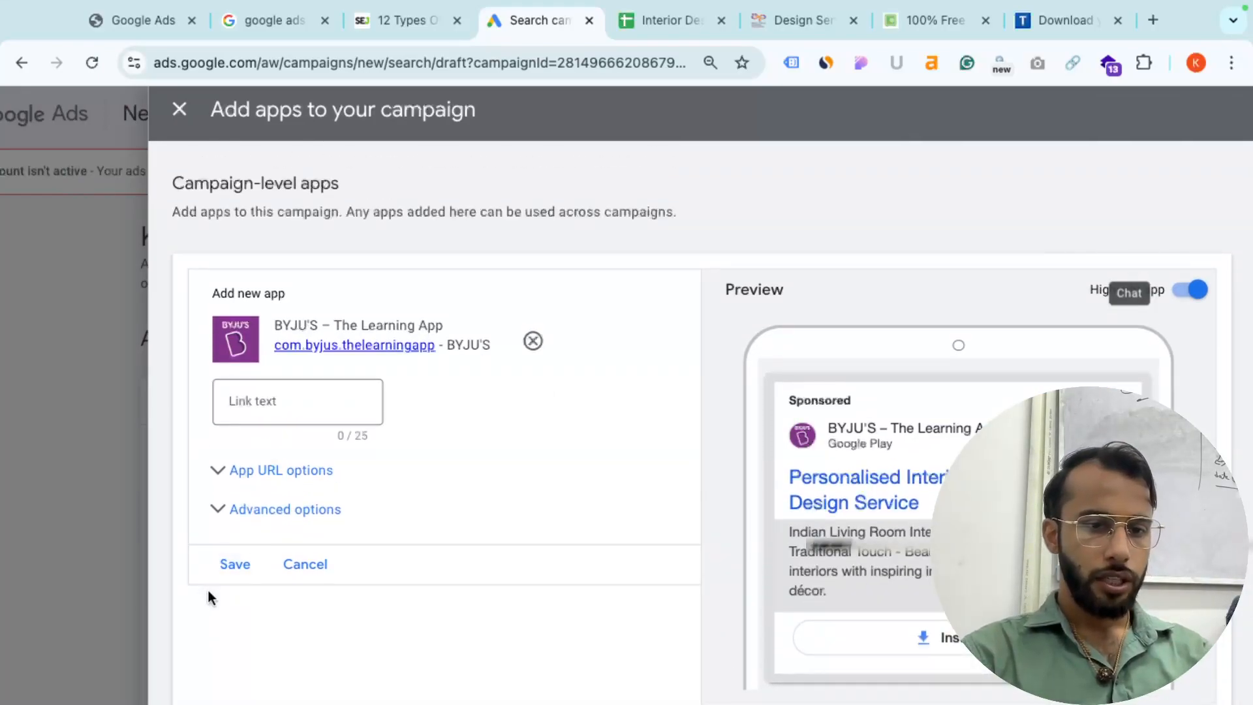
- Give the app link text 'Download now', save it, and apply the app asset
{"action": "left_click", "coordinate": [226, 575]}
{"action": "left_click", "coordinate": [280, 396]}
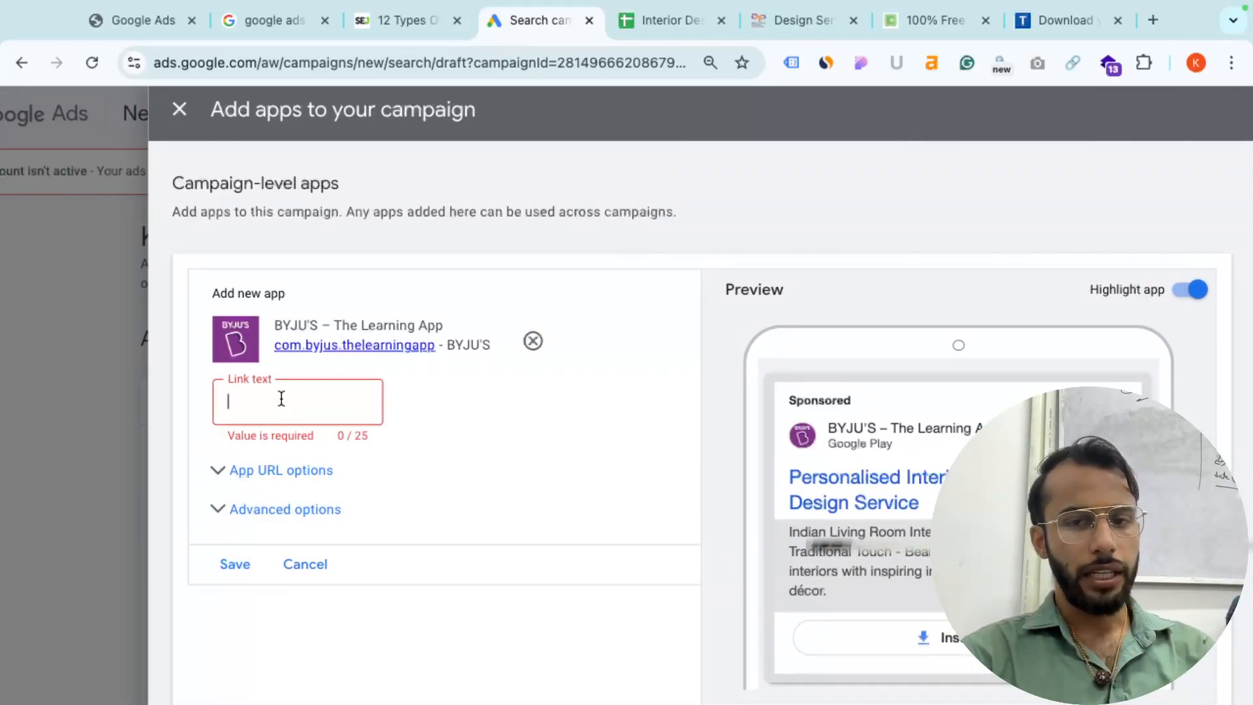
{"action": "type", "text": "Download now"}
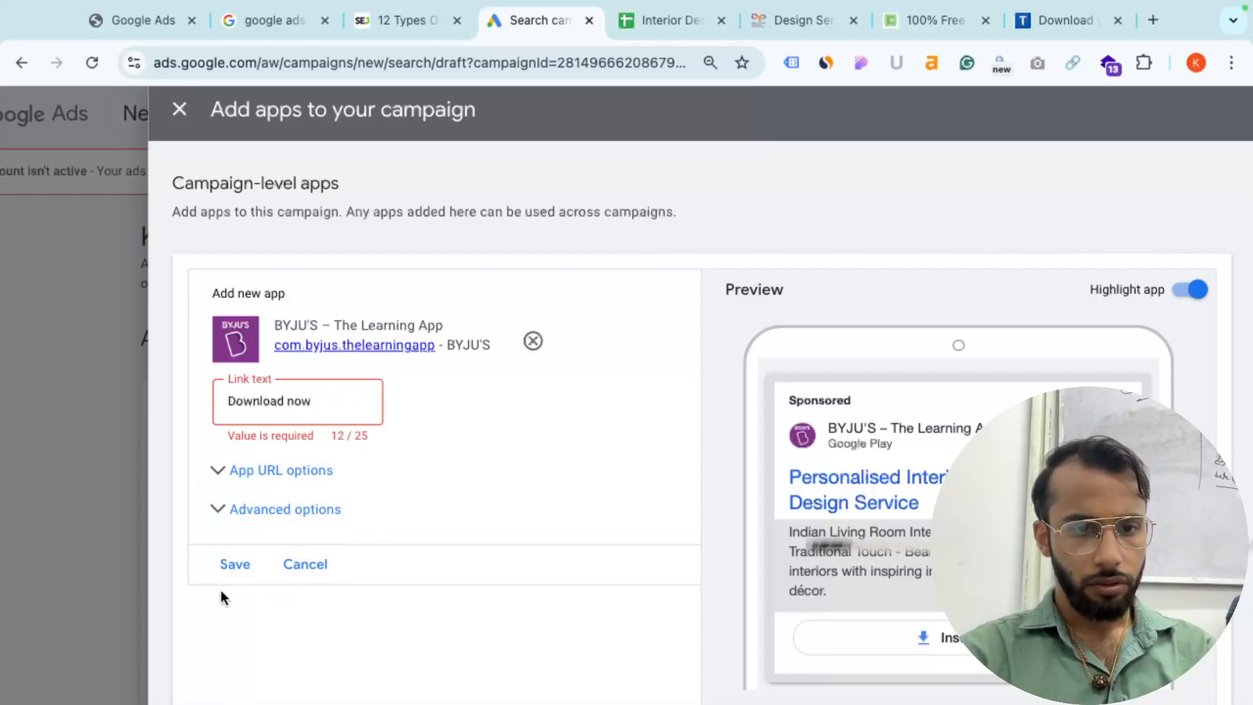
{"action": "left_click", "coordinate": [221, 569]}
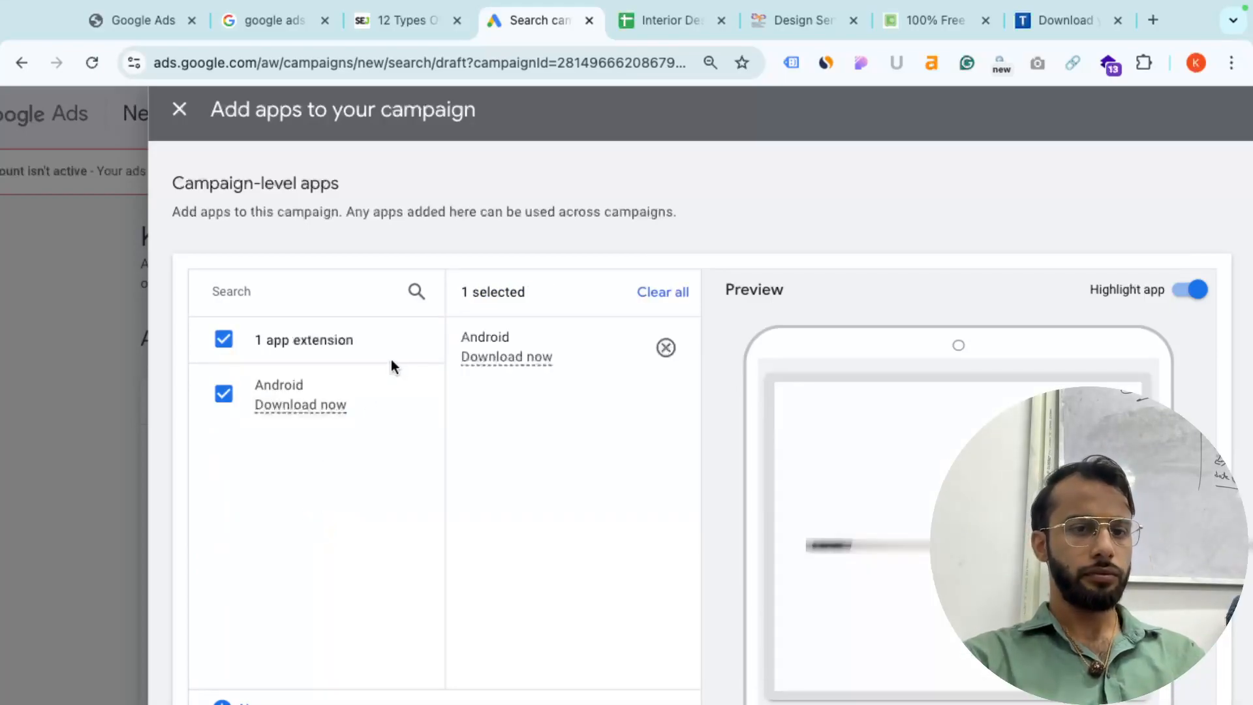
{"action": "scroll", "coordinate": [256, 594], "scroll_direction": "down", "scroll_amount": 2}
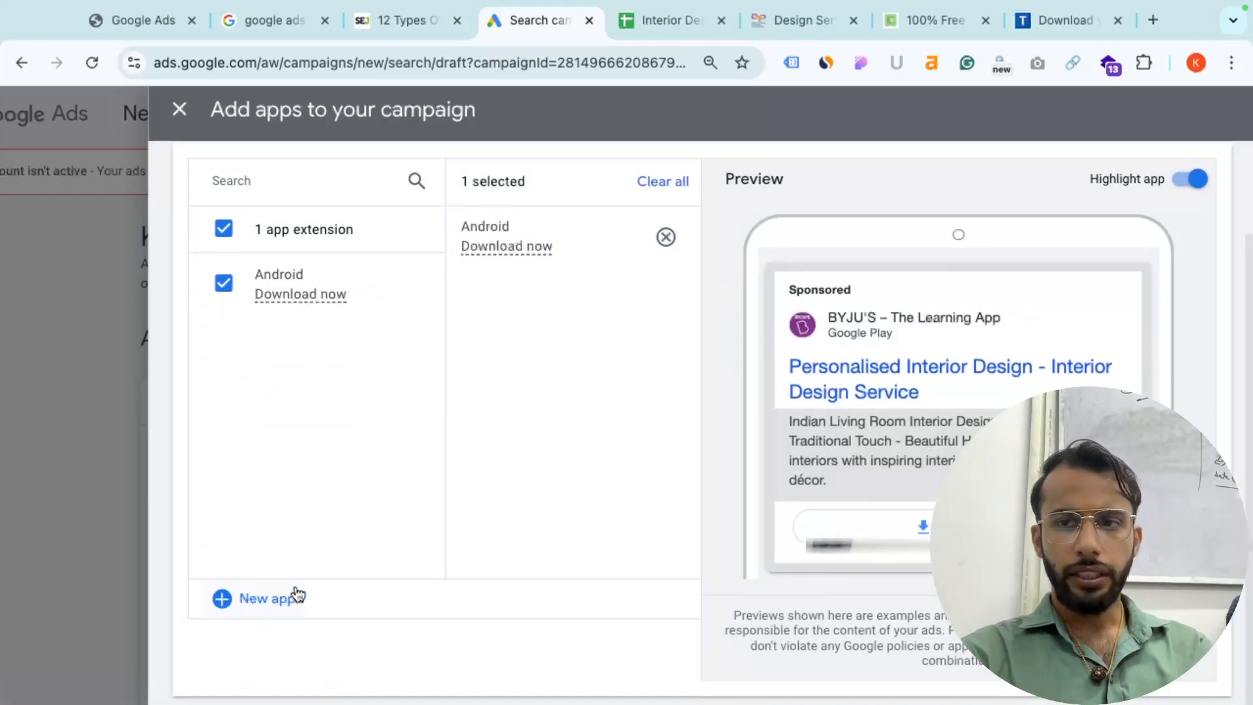
{"action": "scroll", "coordinate": [587, 386], "scroll_direction": "up", "scroll_amount": 2}
{"action": "key", "text": "ctrl+minus"}
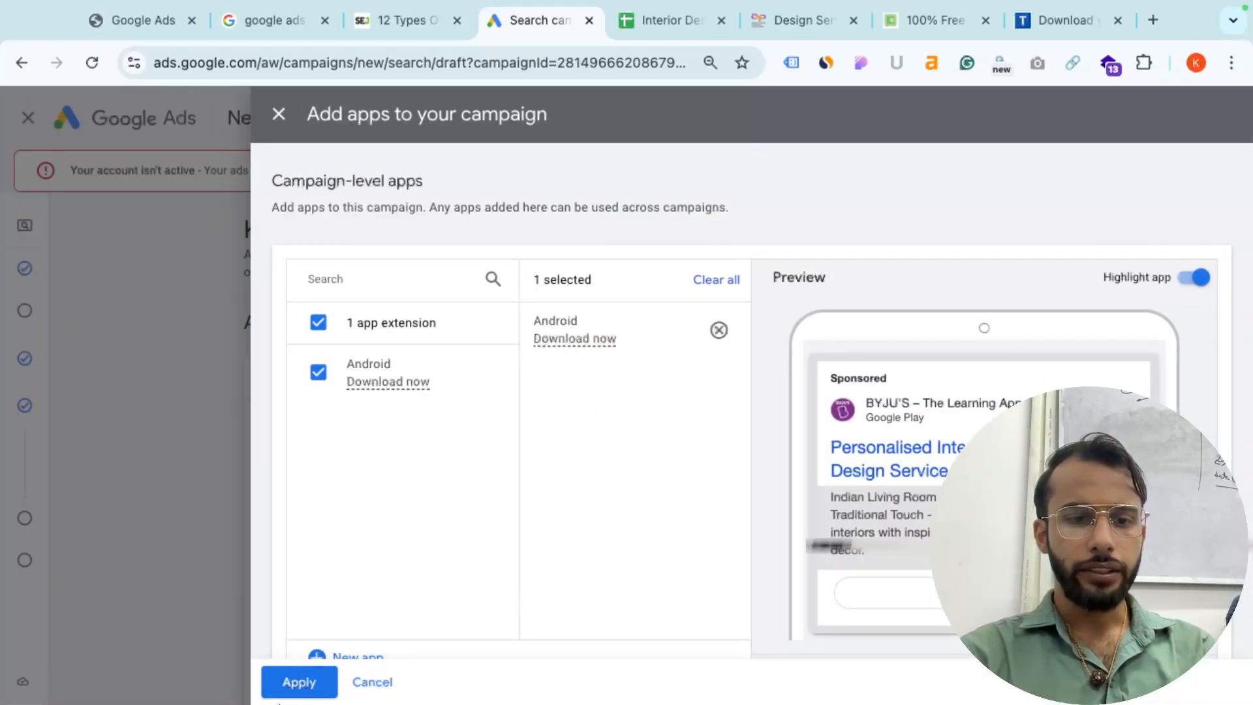
{"action": "left_click", "coordinate": [290, 679]}
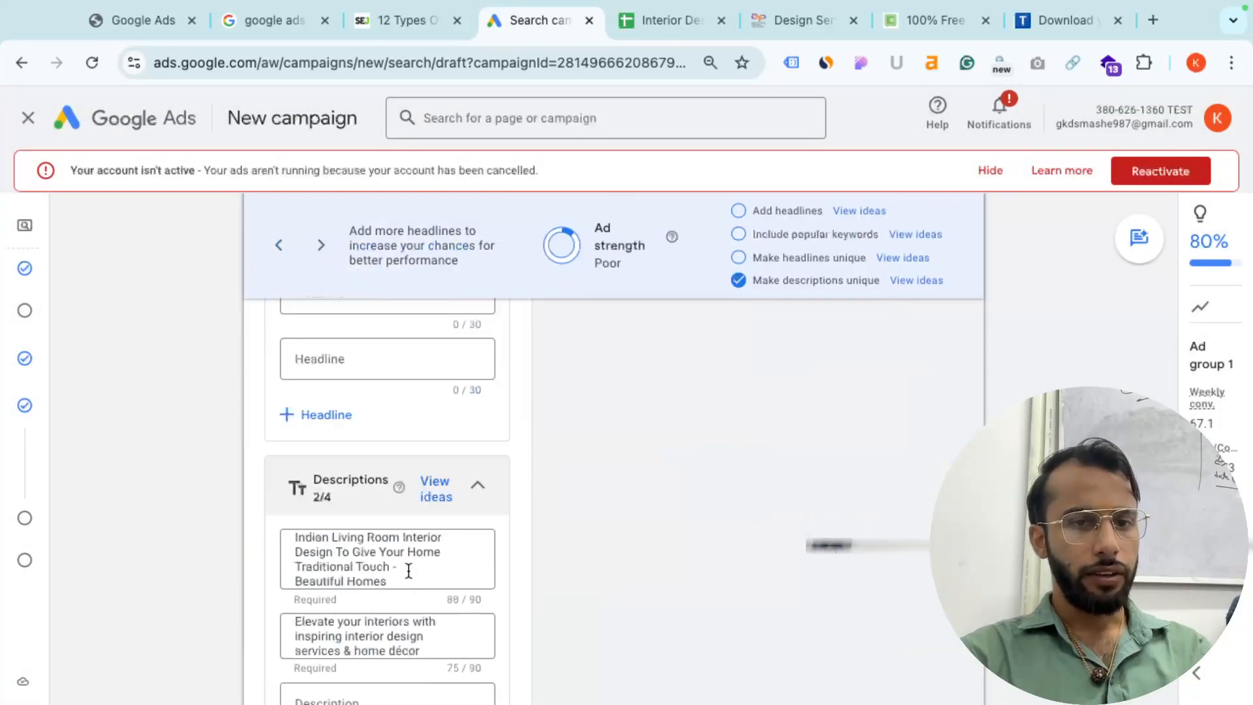
{"action": "scroll", "coordinate": [407, 569], "scroll_direction": "up", "scroll_amount": 5}
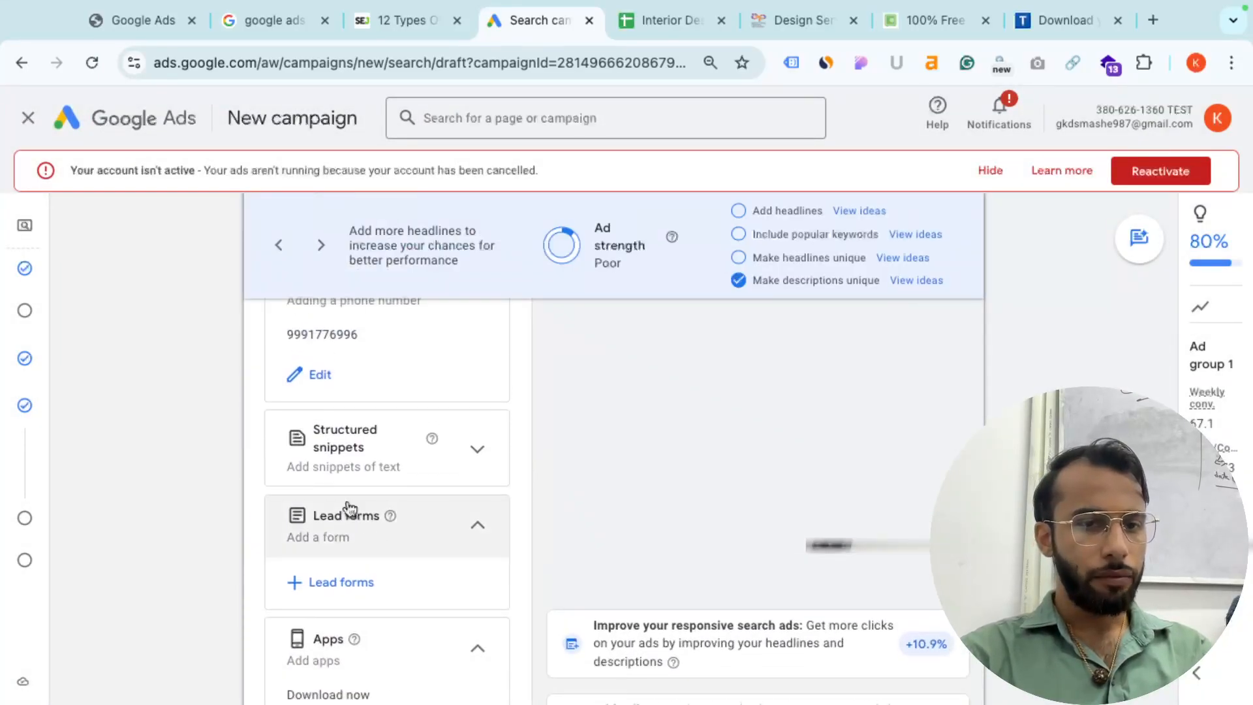
{"action": "key", "text": "ctrl+Left"}
{"action": "scroll", "coordinate": [513, 404], "scroll_direction": "up", "scroll_amount": 8}
{"action": "scroll", "coordinate": [513, 404], "scroll_direction": "down", "scroll_amount": 15}
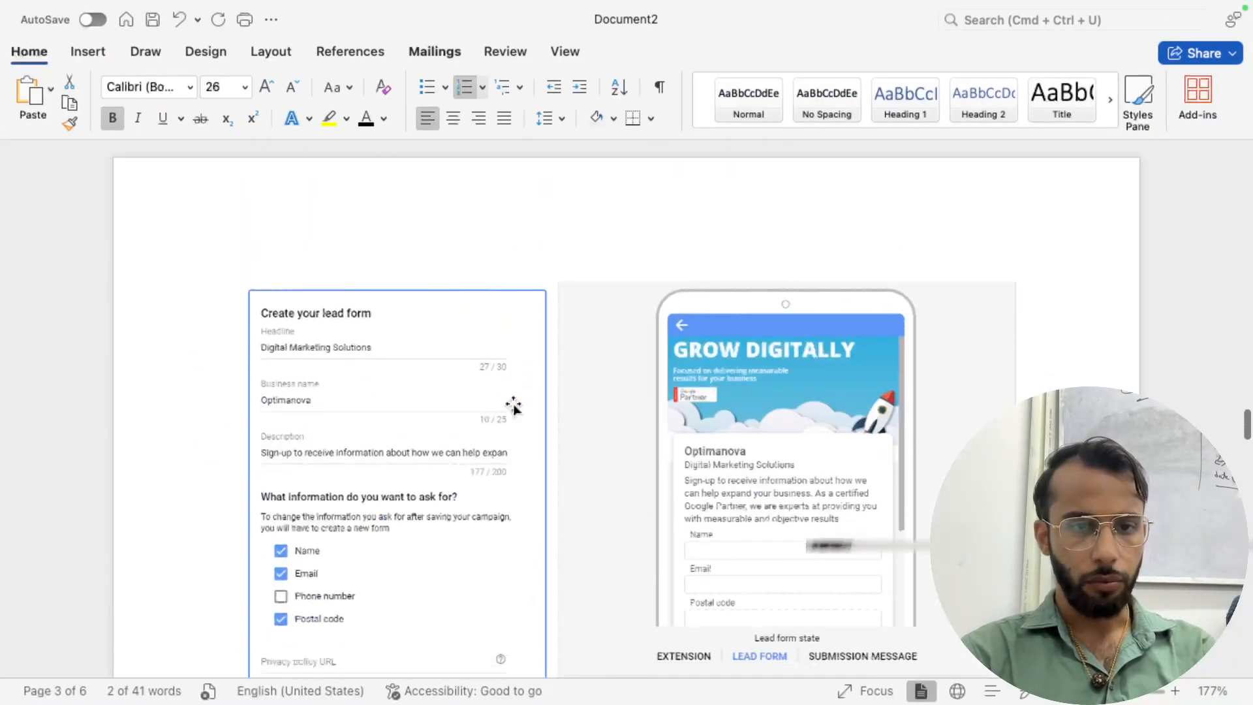
{"action": "scroll", "coordinate": [514, 406], "scroll_direction": "down", "scroll_amount": 6}
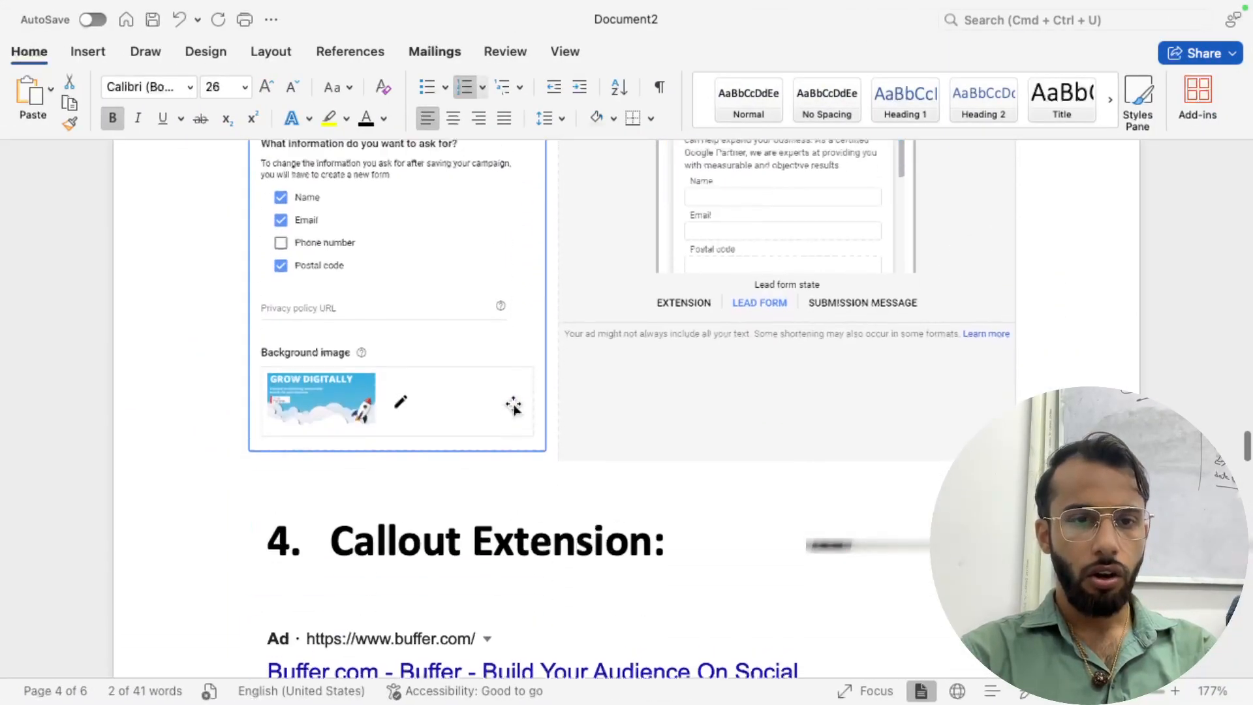
{"action": "scroll", "coordinate": [425, 303], "scroll_direction": "down", "scroll_amount": 2}
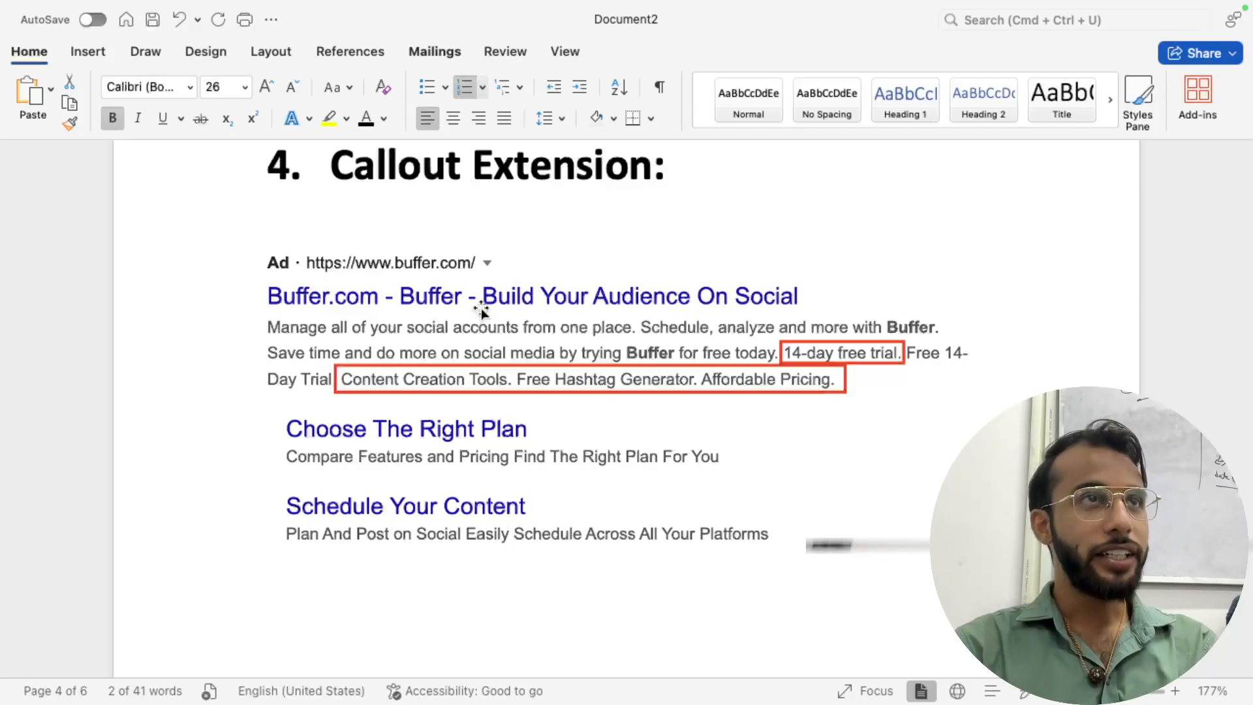
{"action": "key", "text": "super+Tab"}
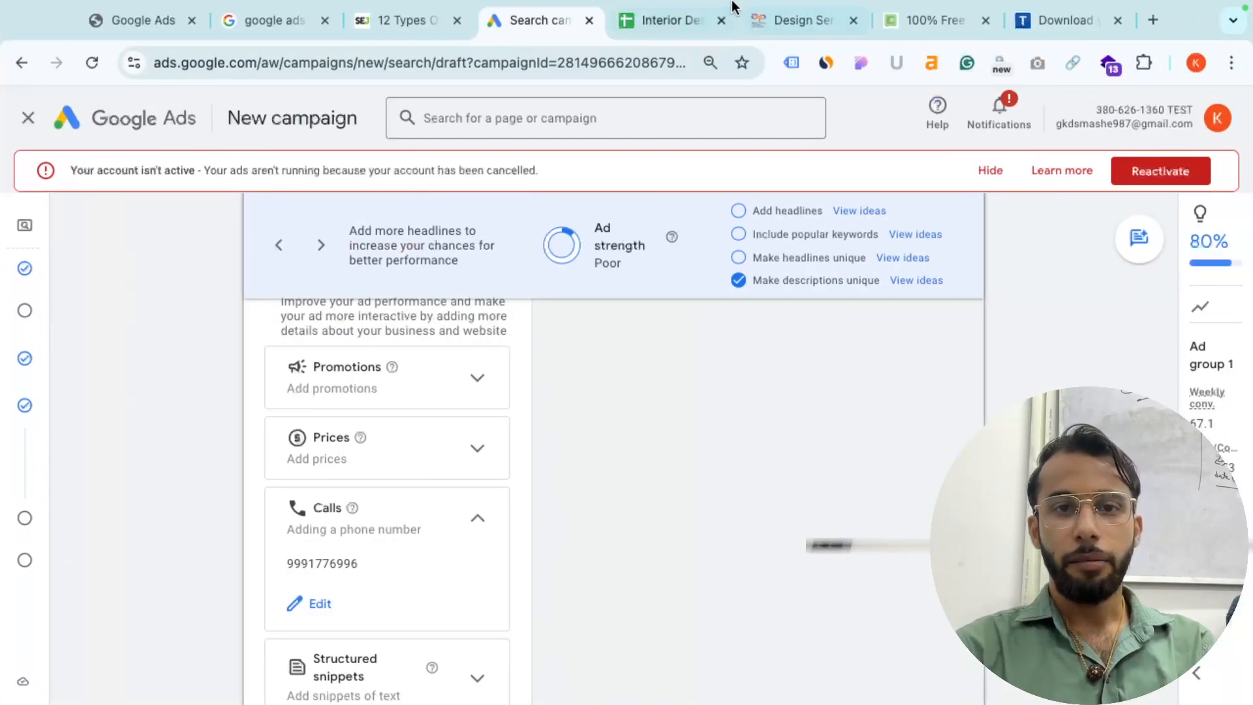
- Open the Interior Designers sheet, select the Description (90) header in G1, then switch to Word
{"action": "left_click", "coordinate": [665, 43]}
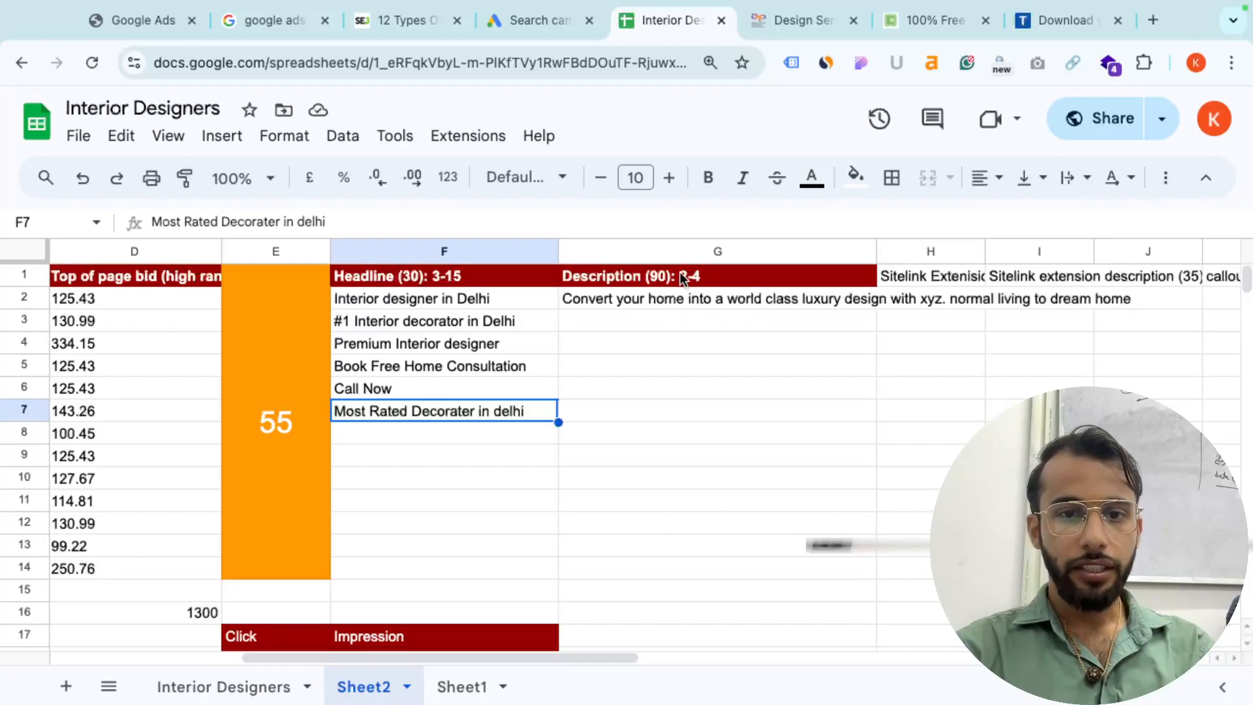
{"action": "left_click", "coordinate": [655, 278]}
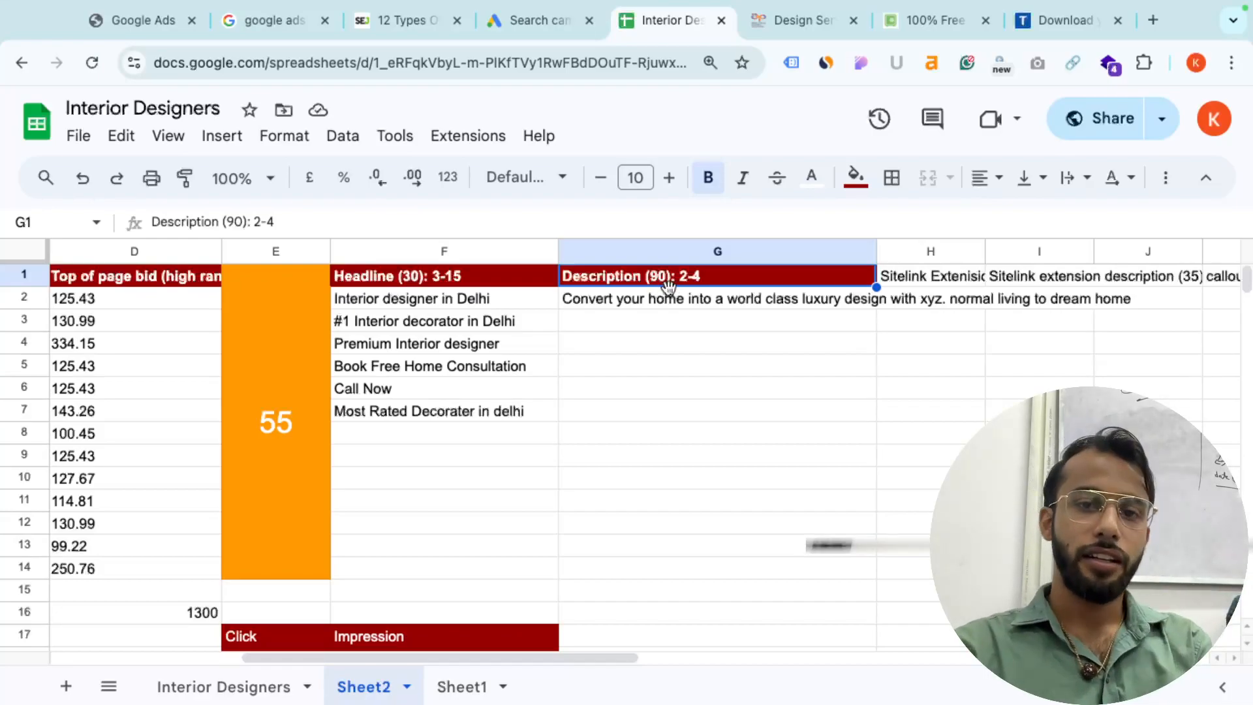
{"action": "key", "text": "super+Tab"}
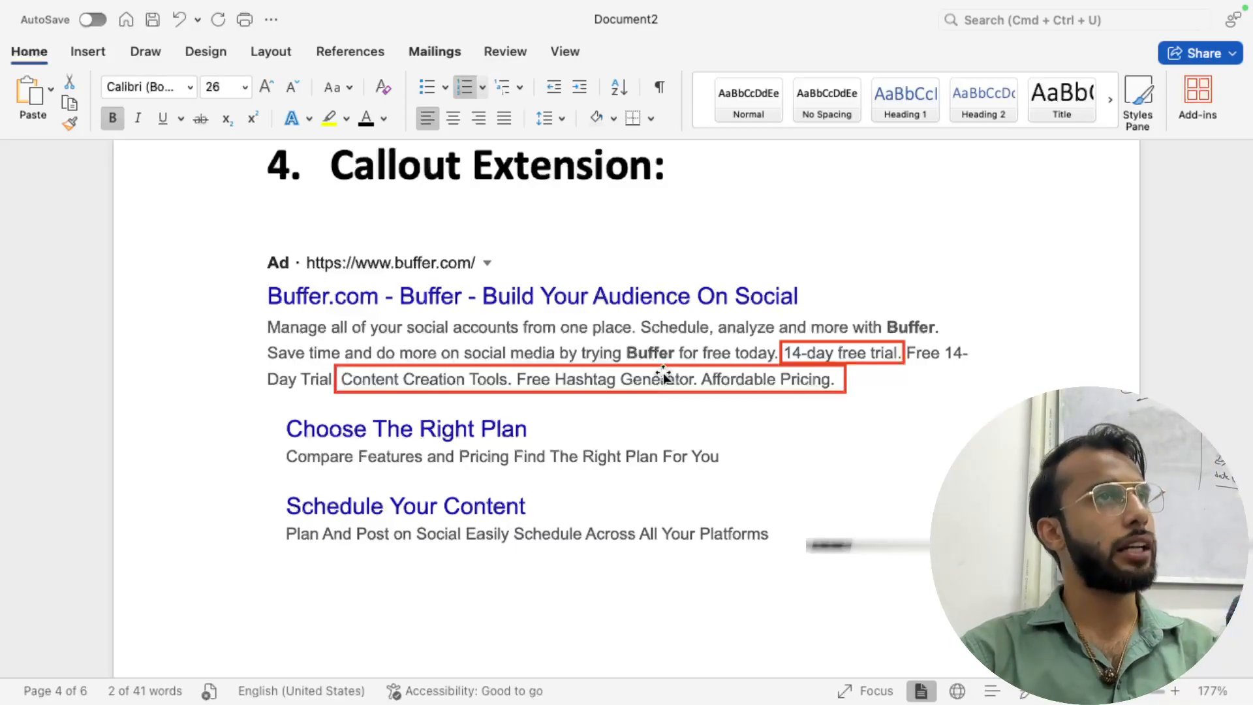
- Return to the search campaign in the browser and start a new callout
{"action": "key", "text": "super+Tab"}
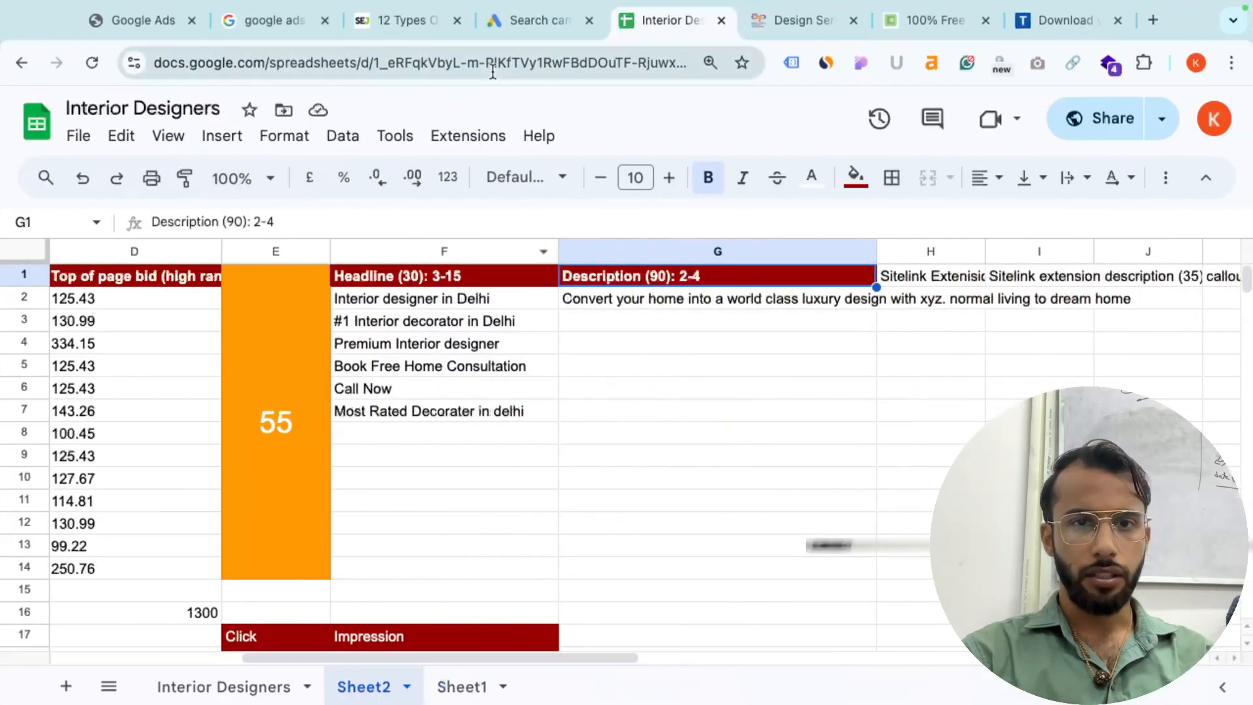
{"action": "left_click", "coordinate": [513, 33]}
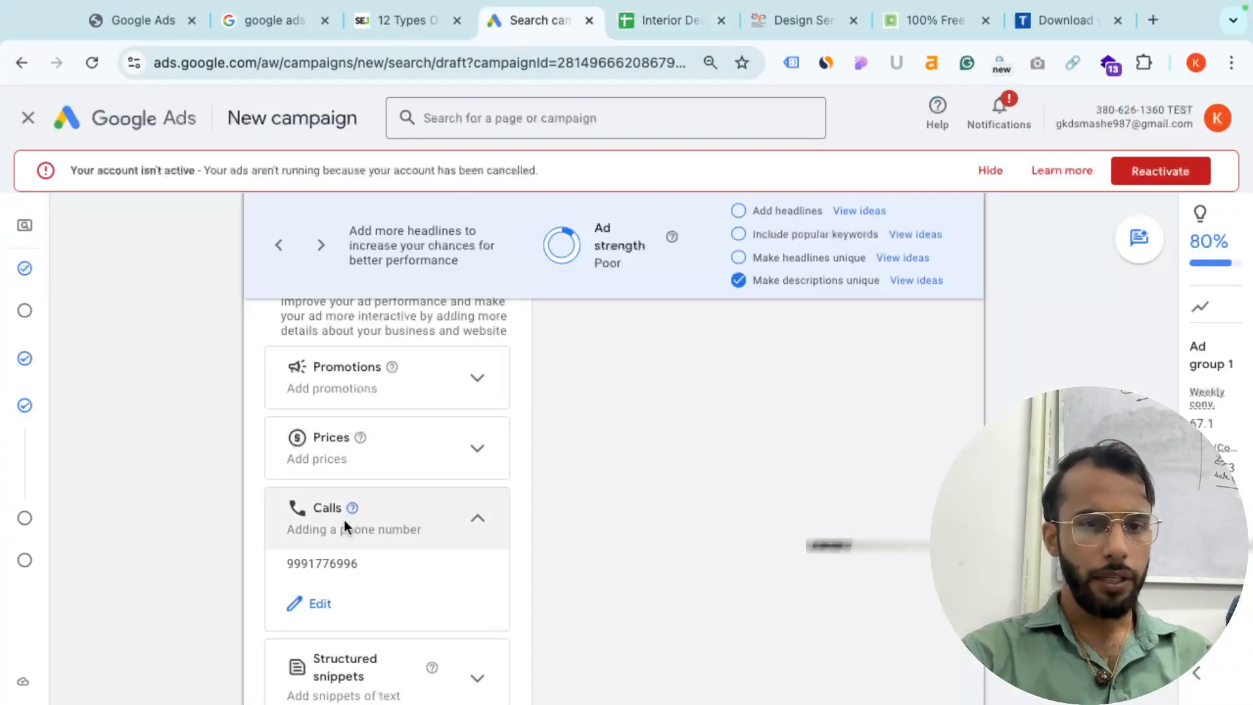
{"action": "scroll", "coordinate": [344, 522], "scroll_direction": "up", "scroll_amount": 5}
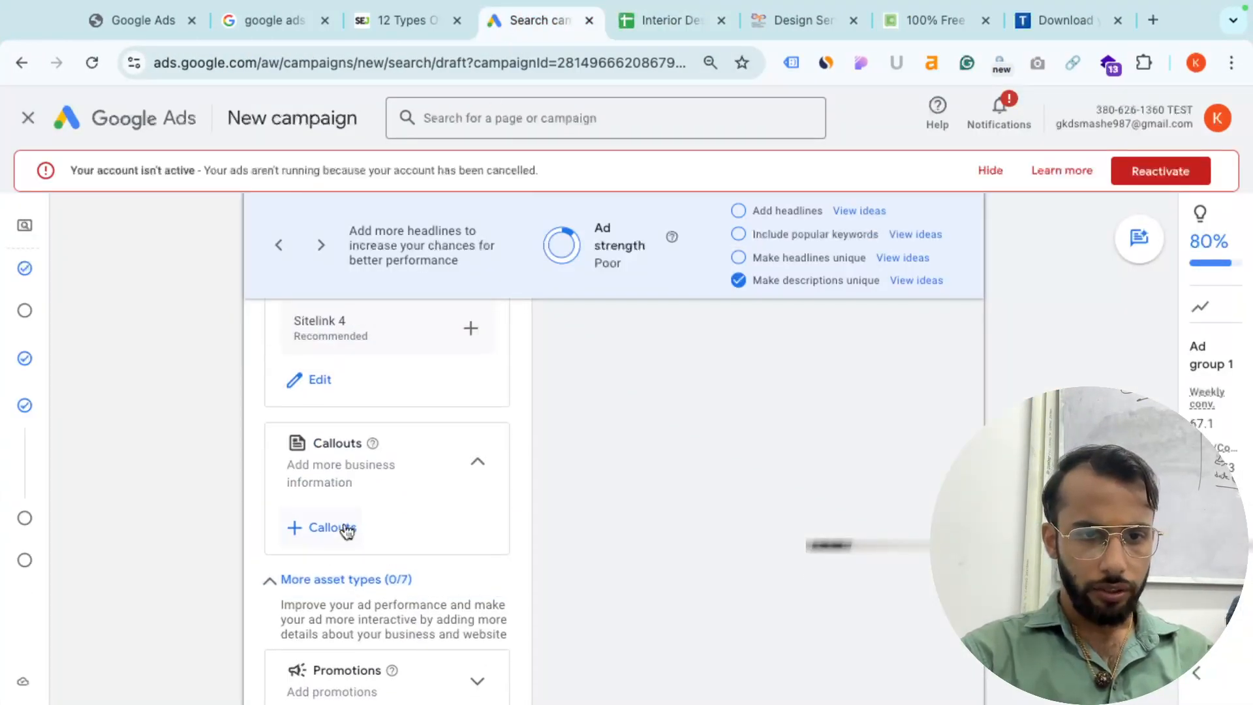
{"action": "left_click", "coordinate": [327, 527]}
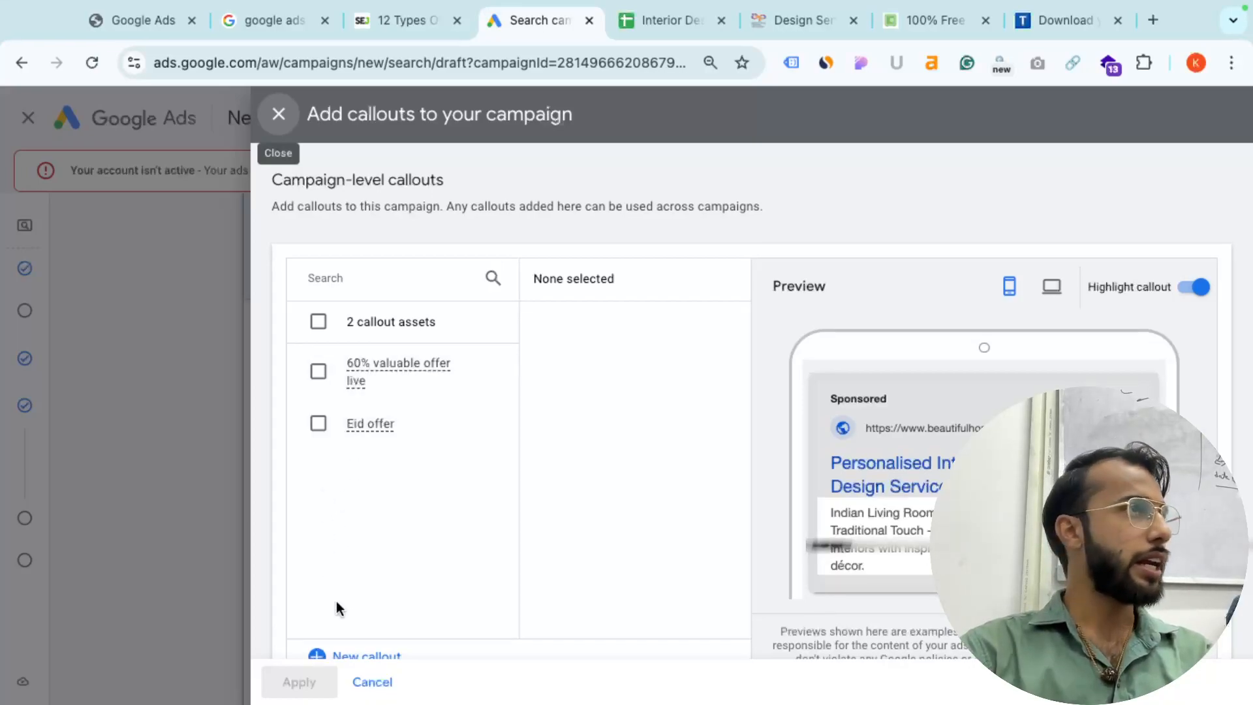
{"action": "scroll", "coordinate": [335, 601], "scroll_direction": "down", "scroll_amount": 1}
{"action": "left_click", "coordinate": [353, 598]}
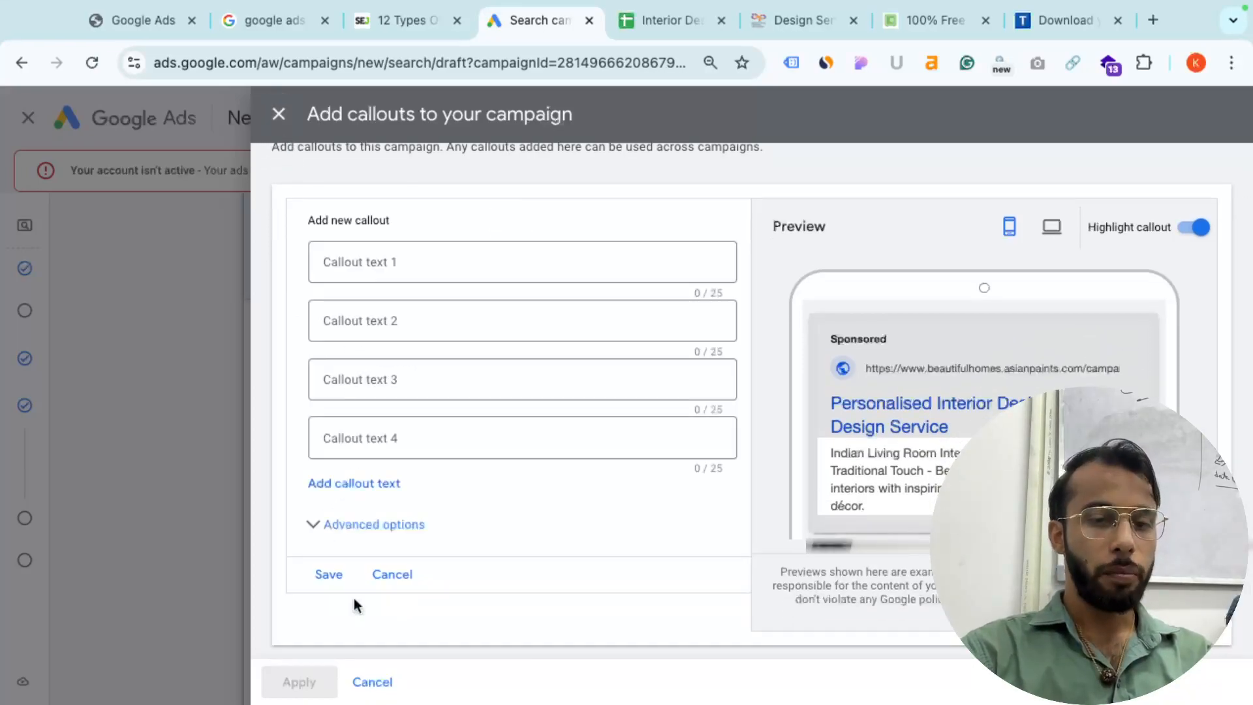
- Enter the callout text '20% off upto 2 lakhs rs' and save it
{"action": "left_click", "coordinate": [428, 265]}
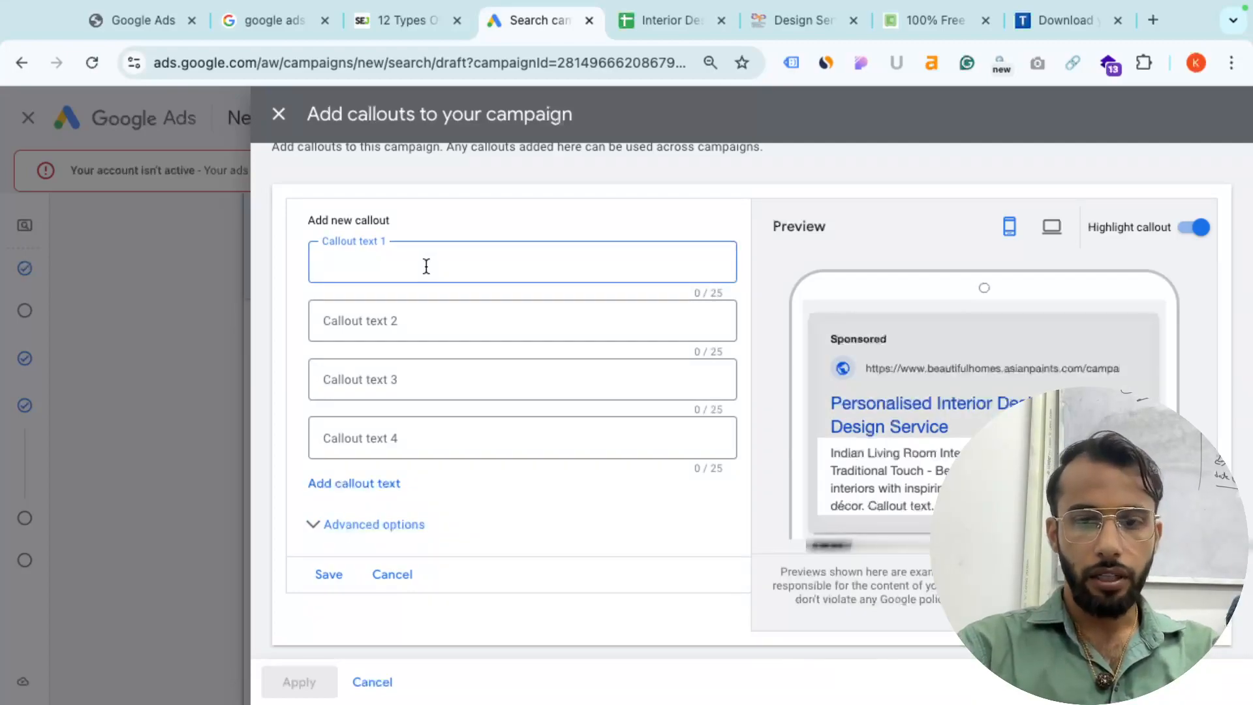
{"action": "type", "text": "20% off upto"}
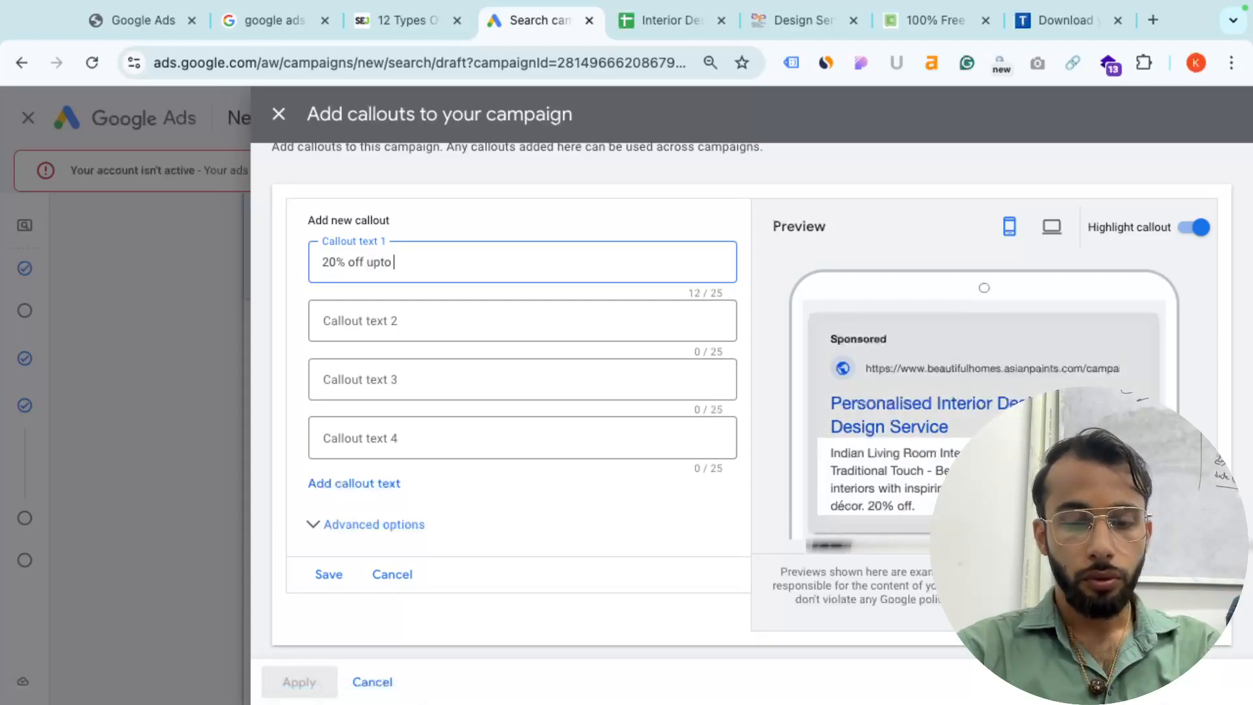
{"action": "type", "text": " 20"}
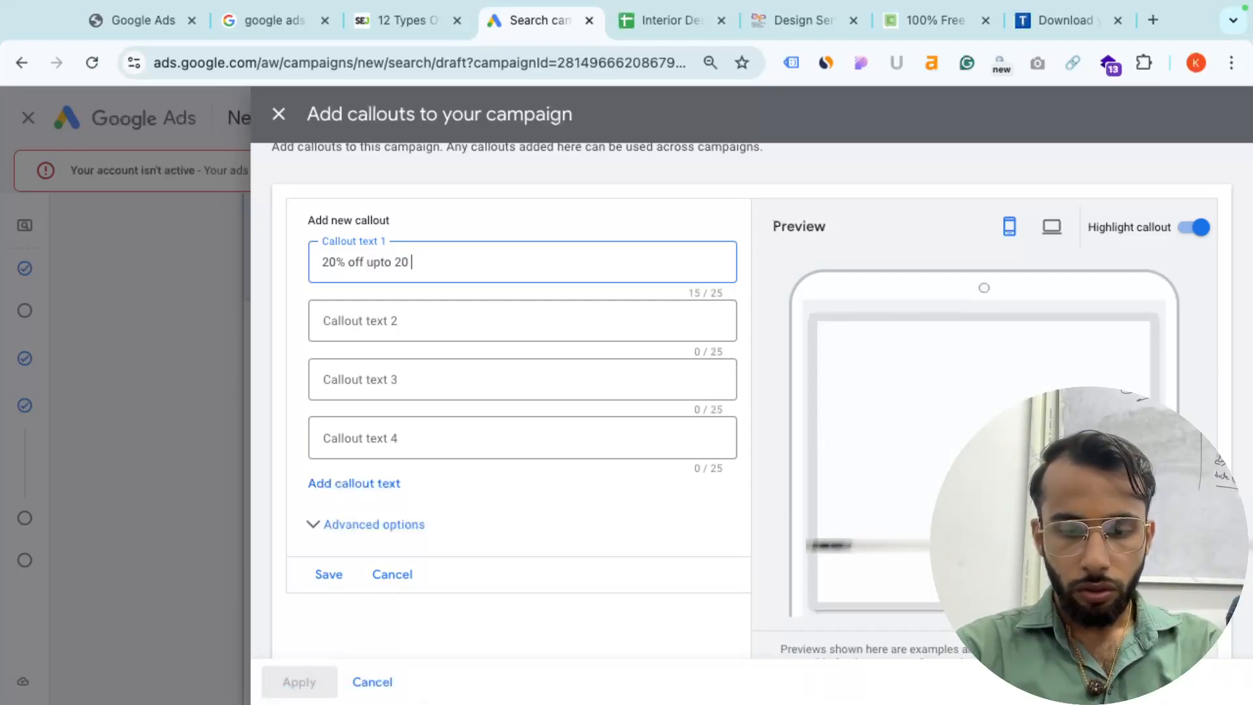
{"action": "key", "text": "BackSpace"}
{"action": "type", "text": "lakahs rs"}
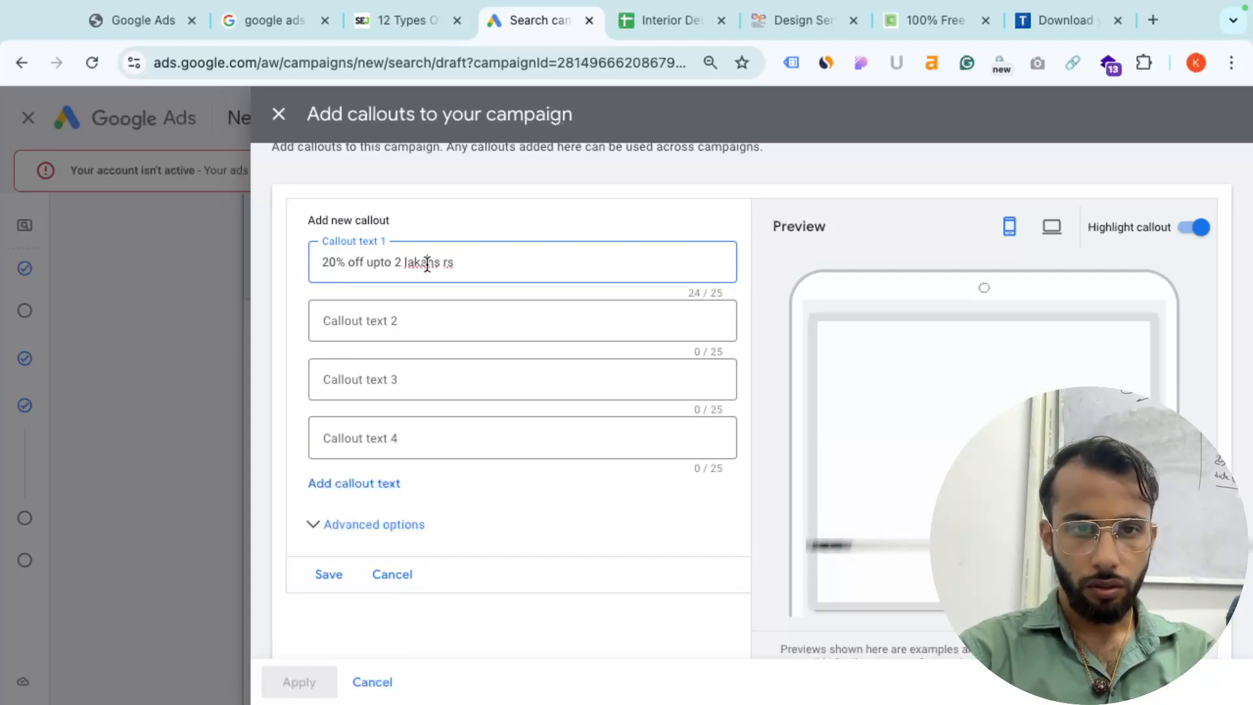
{"action": "left_click", "coordinate": [424, 264]}
{"action": "key", "text": "BackSpace"}
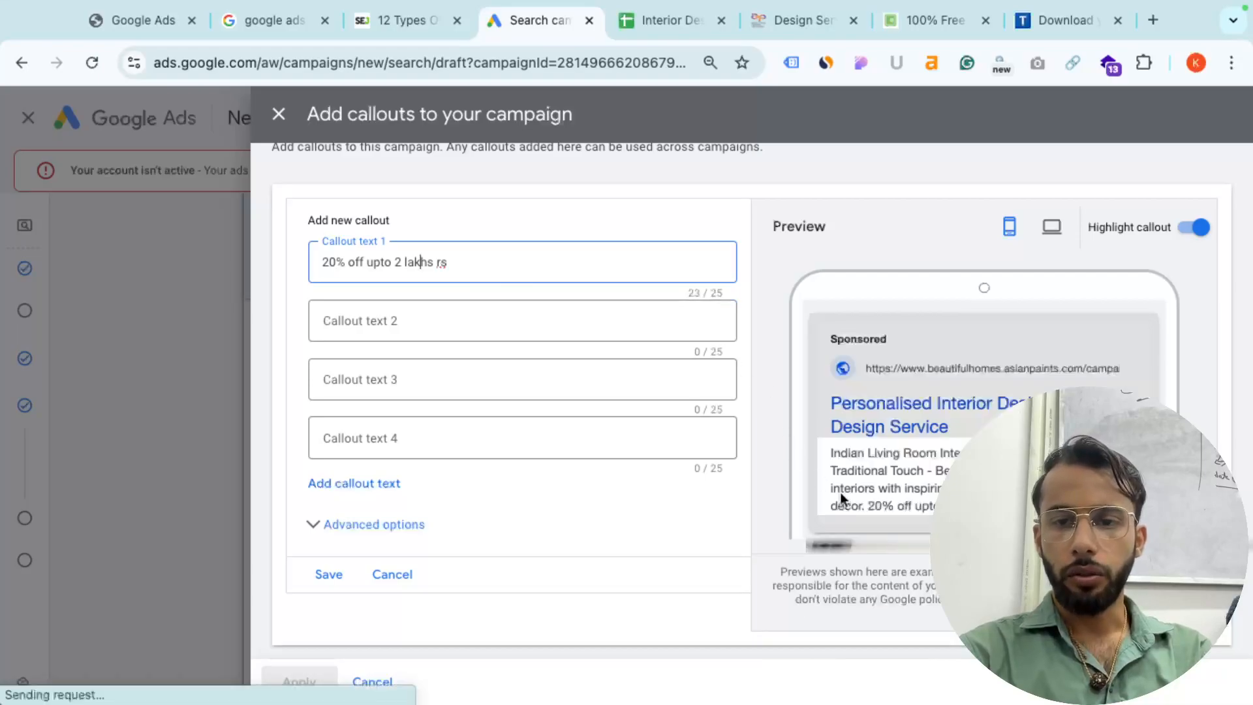
{"action": "scroll", "coordinate": [1021, 546], "scroll_direction": "up", "scroll_amount": 3}
{"action": "left_click", "coordinate": [841, 497]}
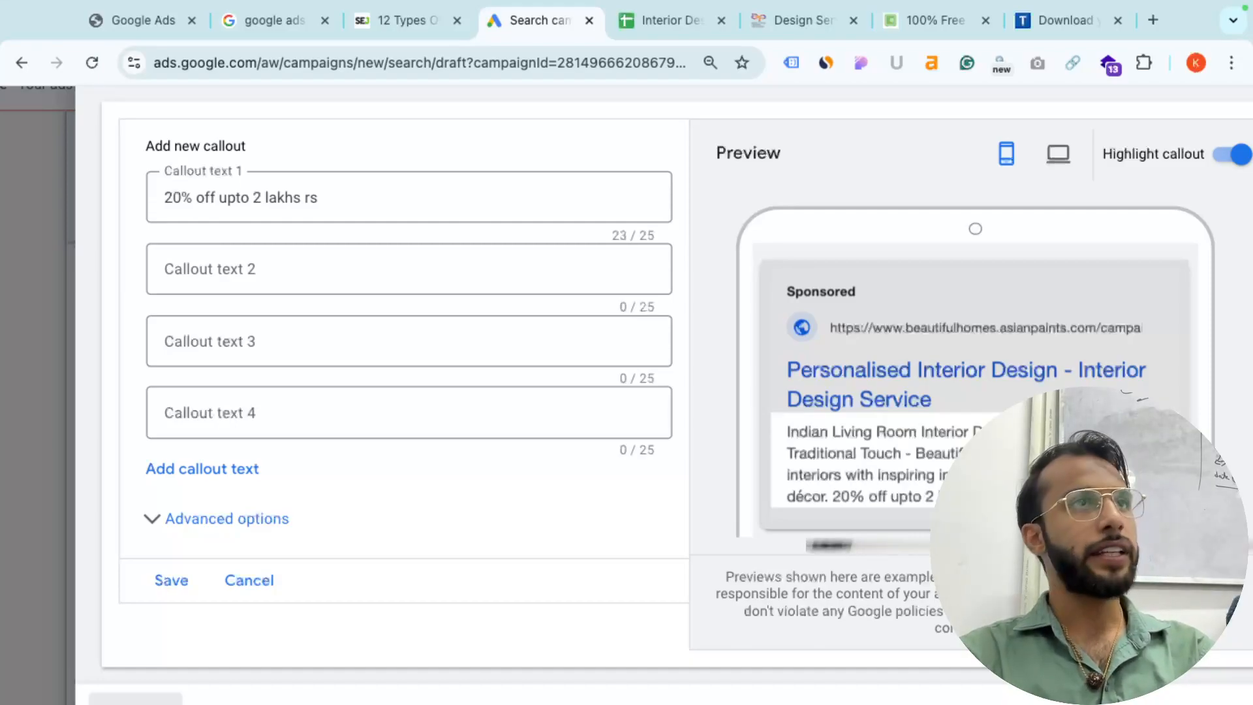
{"action": "scroll", "coordinate": [671, 504], "scroll_direction": "down", "scroll_amount": 3}
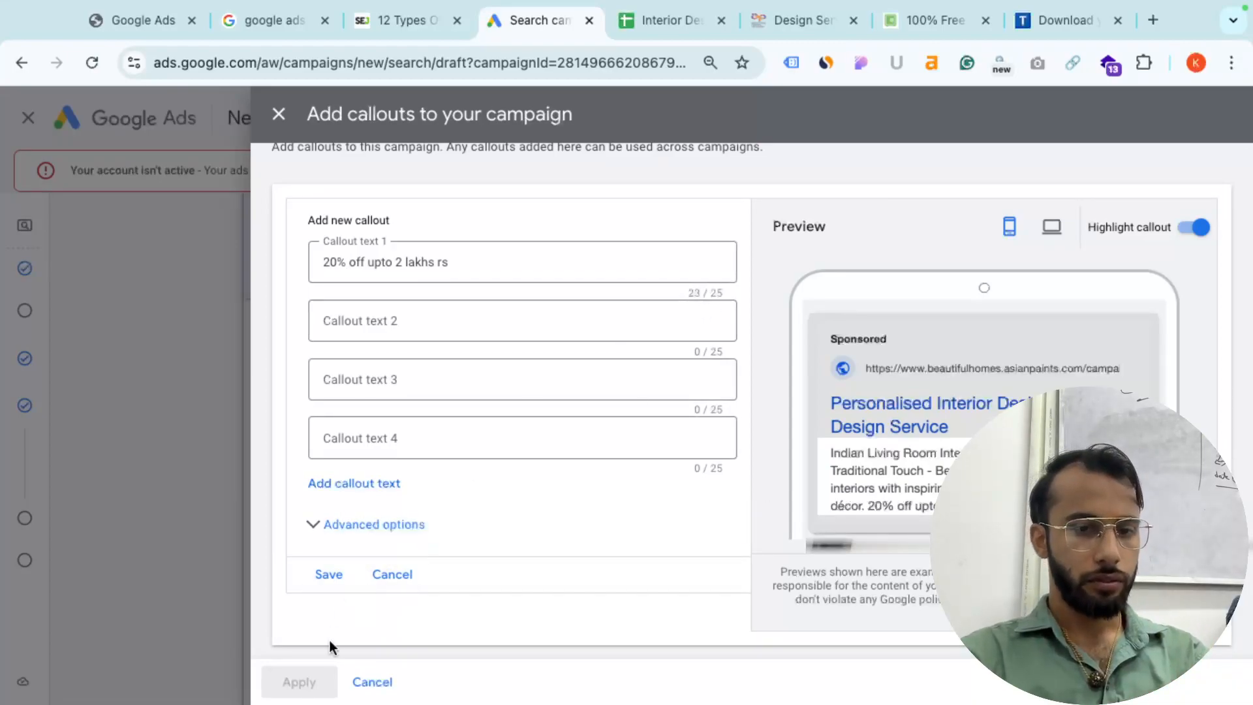
{"action": "left_click", "coordinate": [328, 574]}
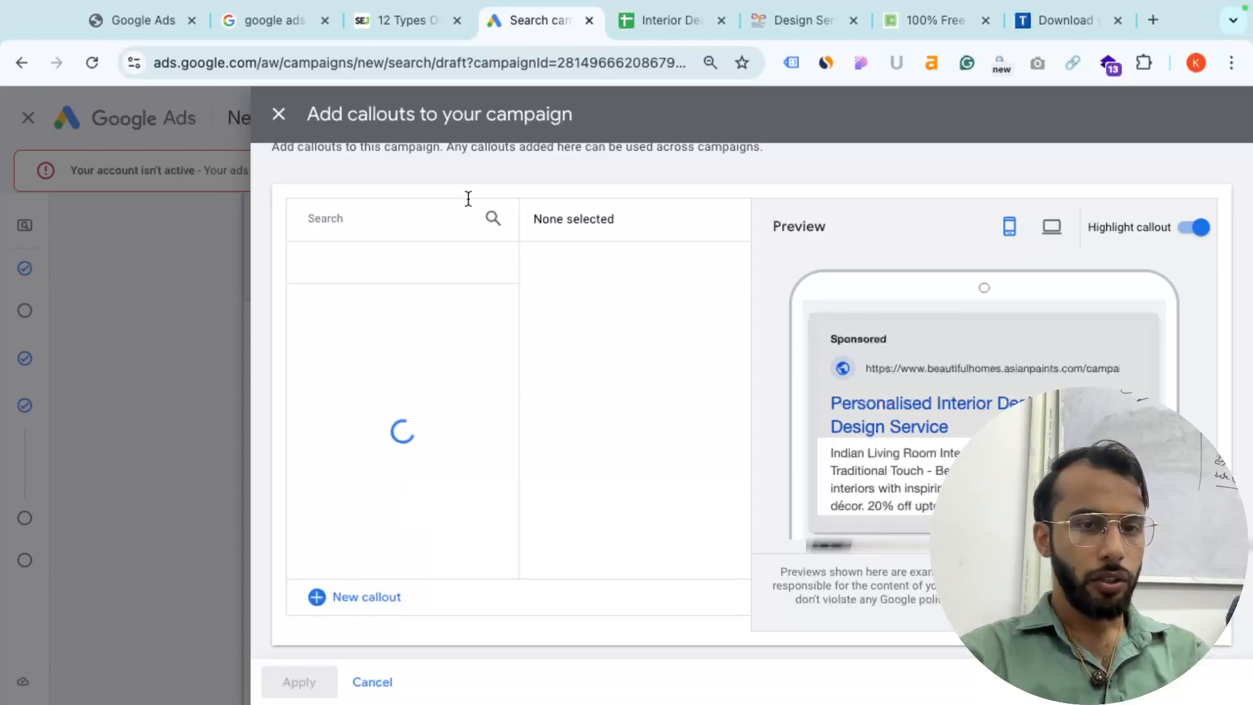
- Tick the 60% valuable offer live and Eid offer callouts and apply all three
{"action": "left_click", "coordinate": [318, 311]}
{"action": "left_click", "coordinate": [317, 364]}
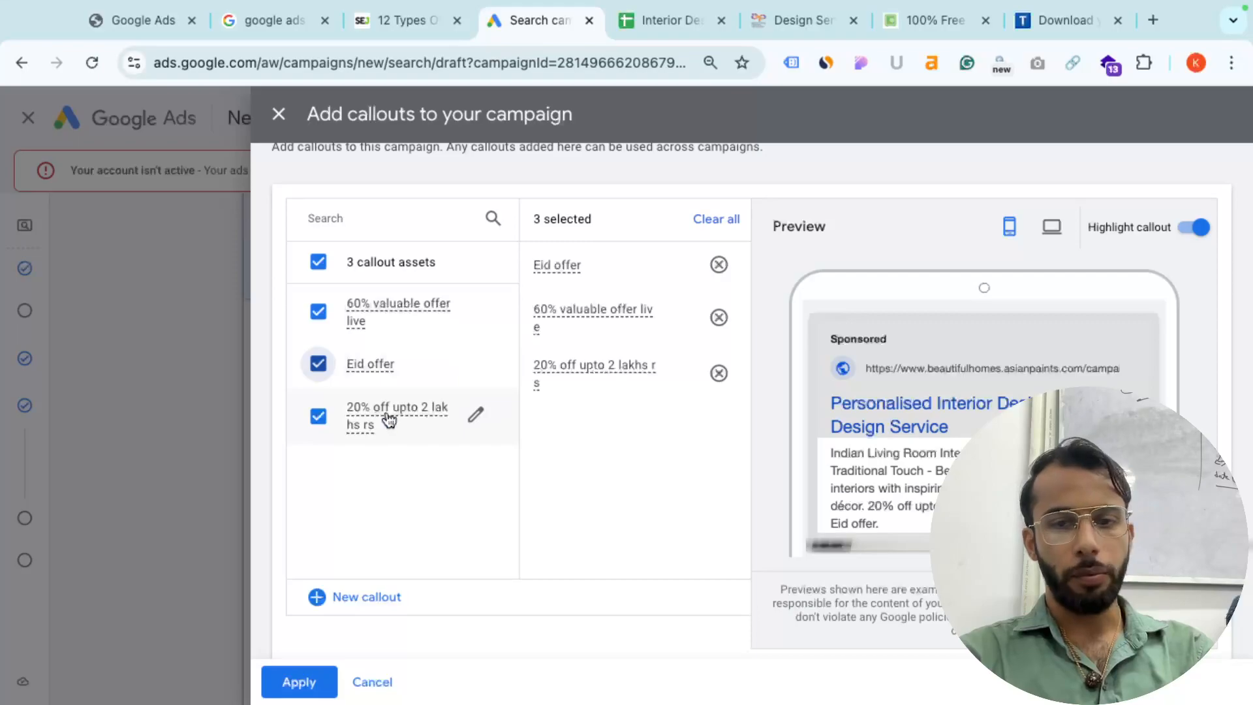
{"action": "scroll", "coordinate": [863, 511], "scroll_direction": "up", "scroll_amount": 5}
{"action": "scroll", "coordinate": [862, 511], "scroll_direction": "right", "scroll_amount": 5}
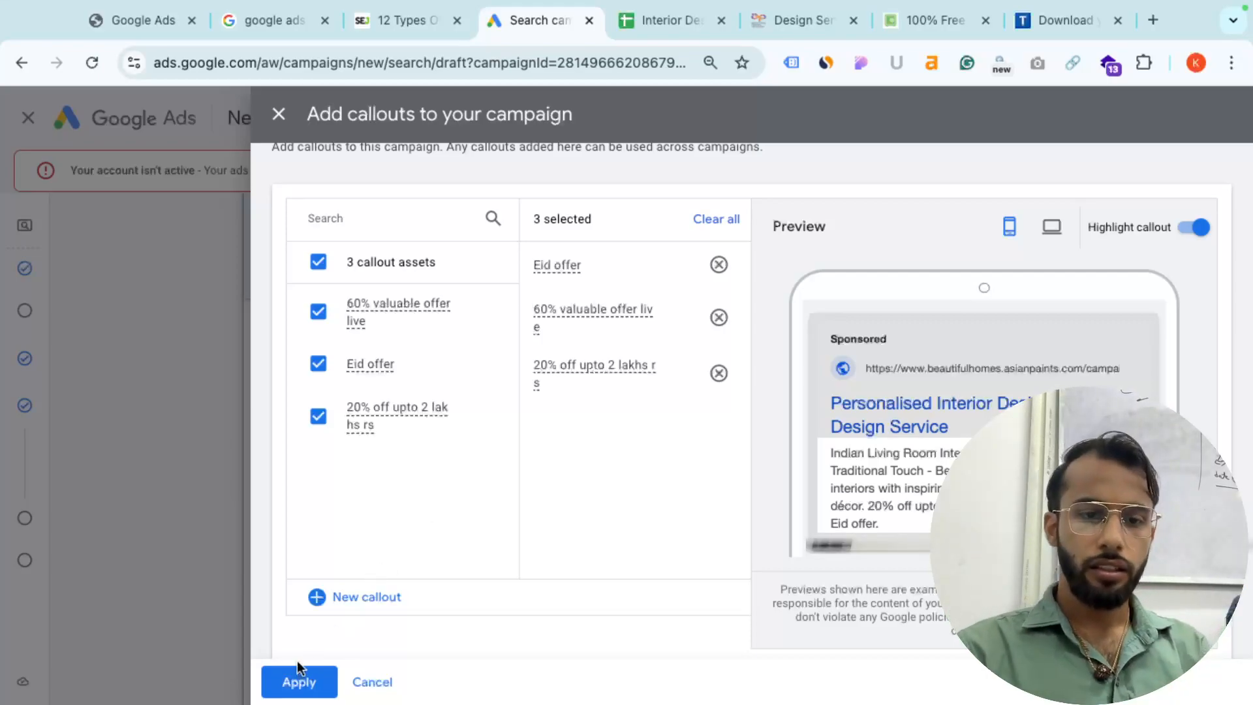
{"action": "left_click", "coordinate": [297, 682]}
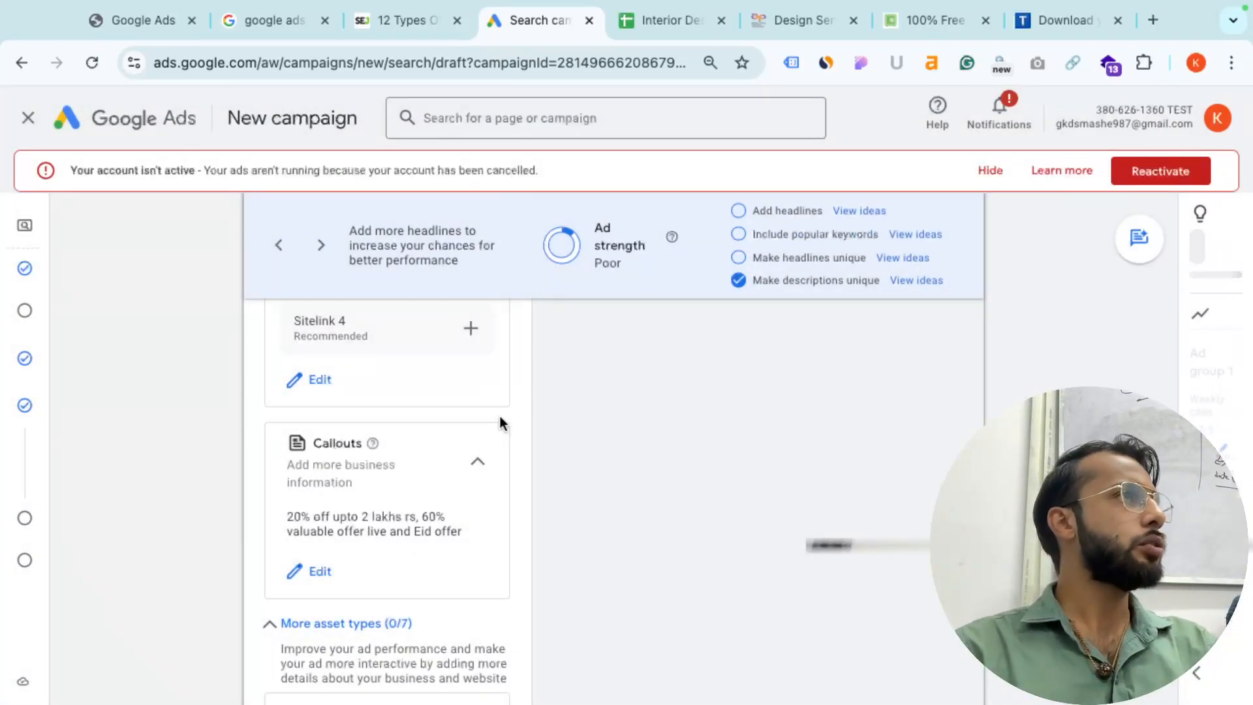
- Scroll to More asset types and compare them against the Word checklist
{"action": "scroll", "coordinate": [502, 421], "scroll_direction": "down", "scroll_amount": 3}
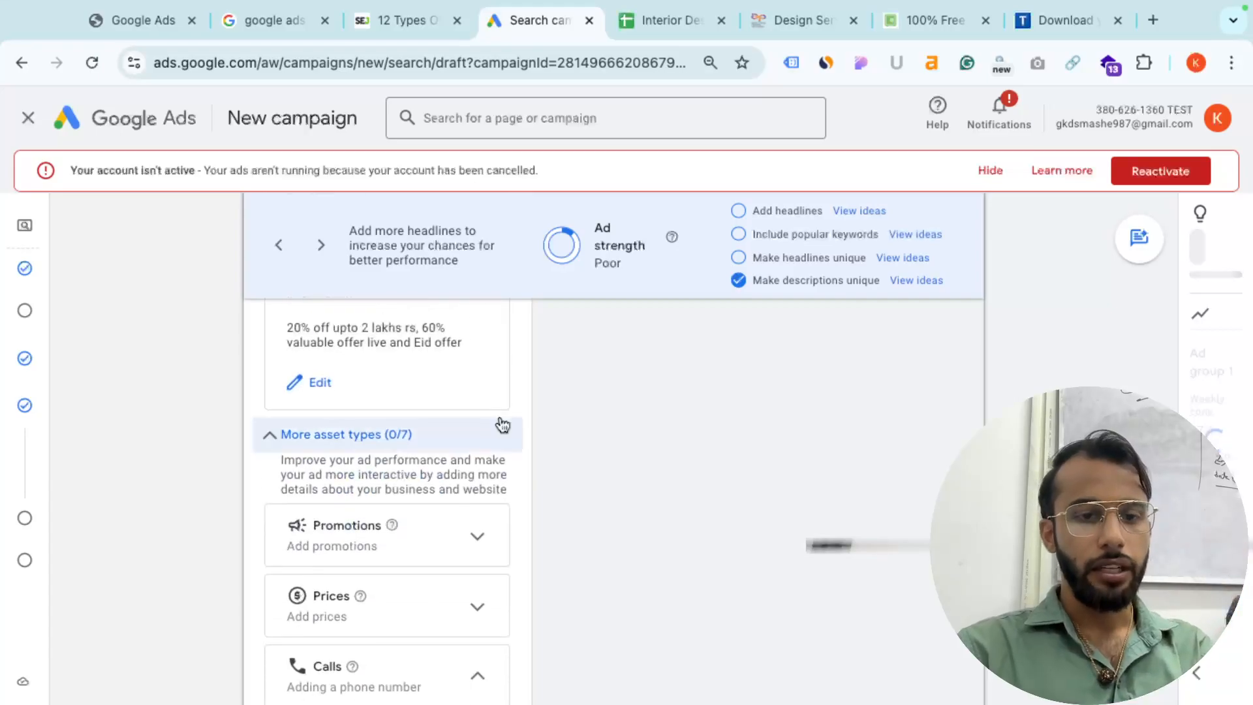
{"action": "scroll", "coordinate": [410, 490], "scroll_direction": "down", "scroll_amount": 2}
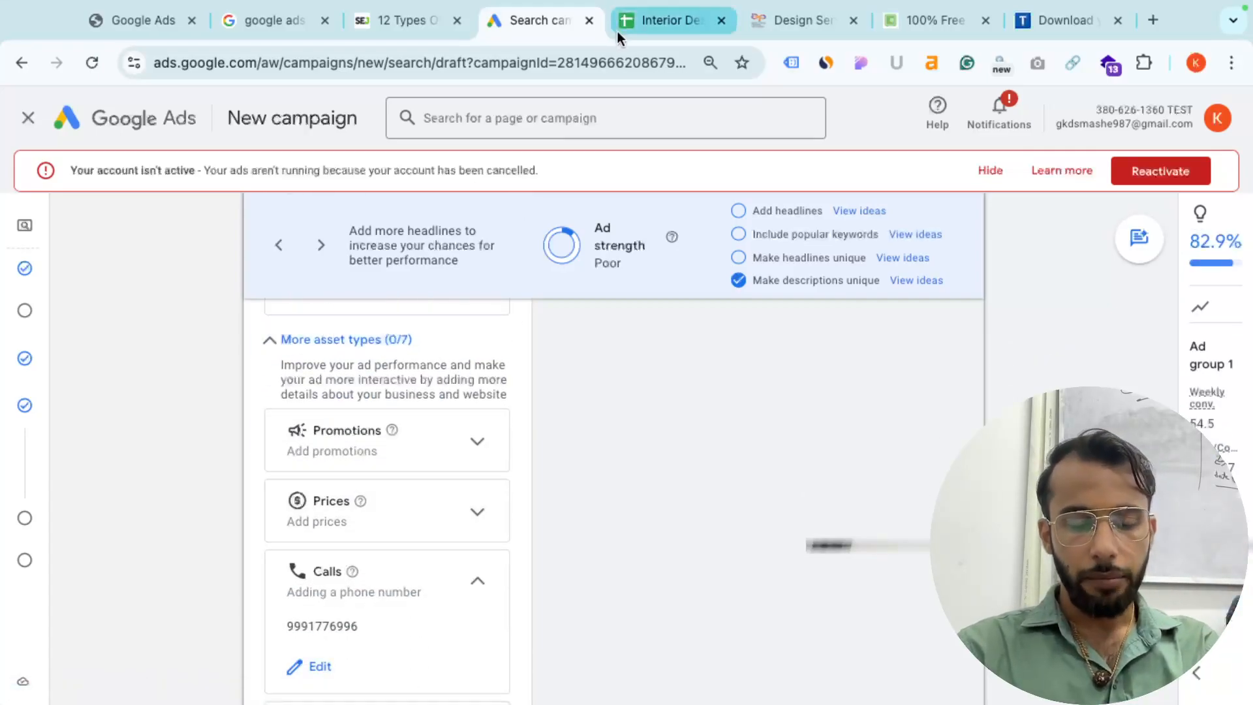
{"action": "key", "text": "ctrl+Left"}
{"action": "scroll", "coordinate": [577, 378], "scroll_direction": "down", "scroll_amount": 10}
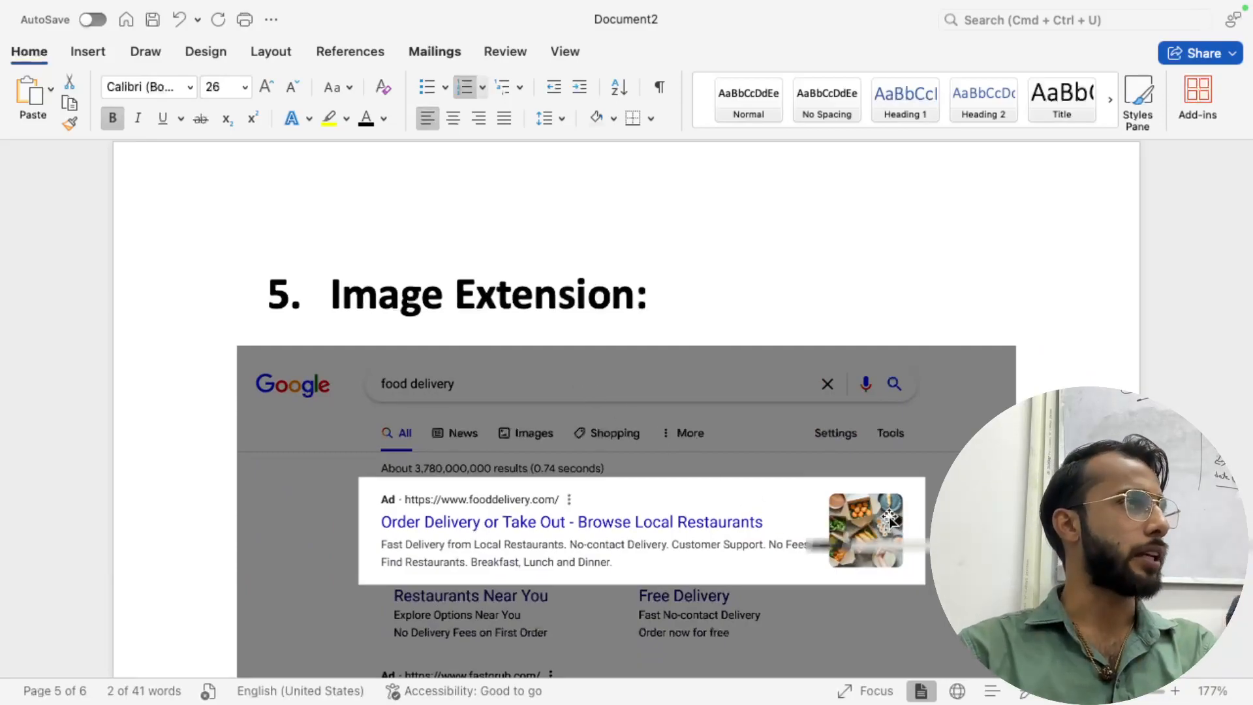
{"action": "key", "text": "ctrl+Right"}
{"action": "scroll", "coordinate": [639, 539], "scroll_direction": "down", "scroll_amount": 7}
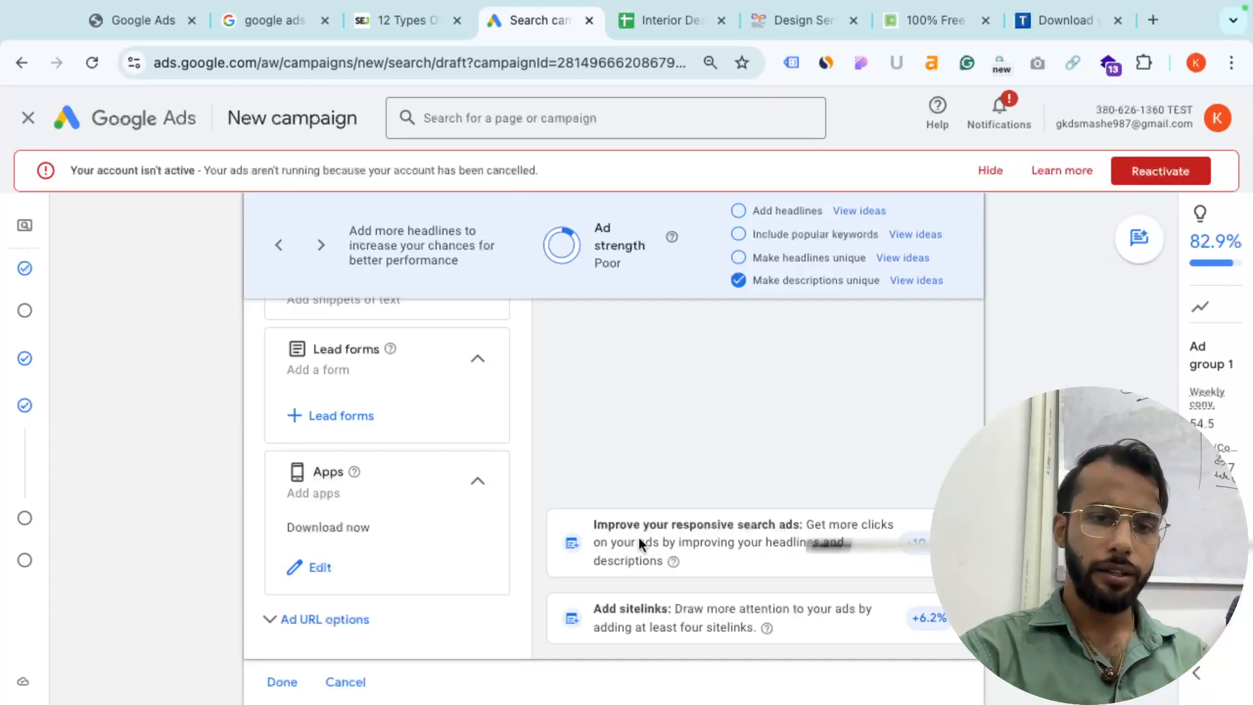
{"action": "scroll", "coordinate": [436, 469], "scroll_direction": "up", "scroll_amount": 1}
{"action": "scroll", "coordinate": [436, 468], "scroll_direction": "up", "scroll_amount": 2}
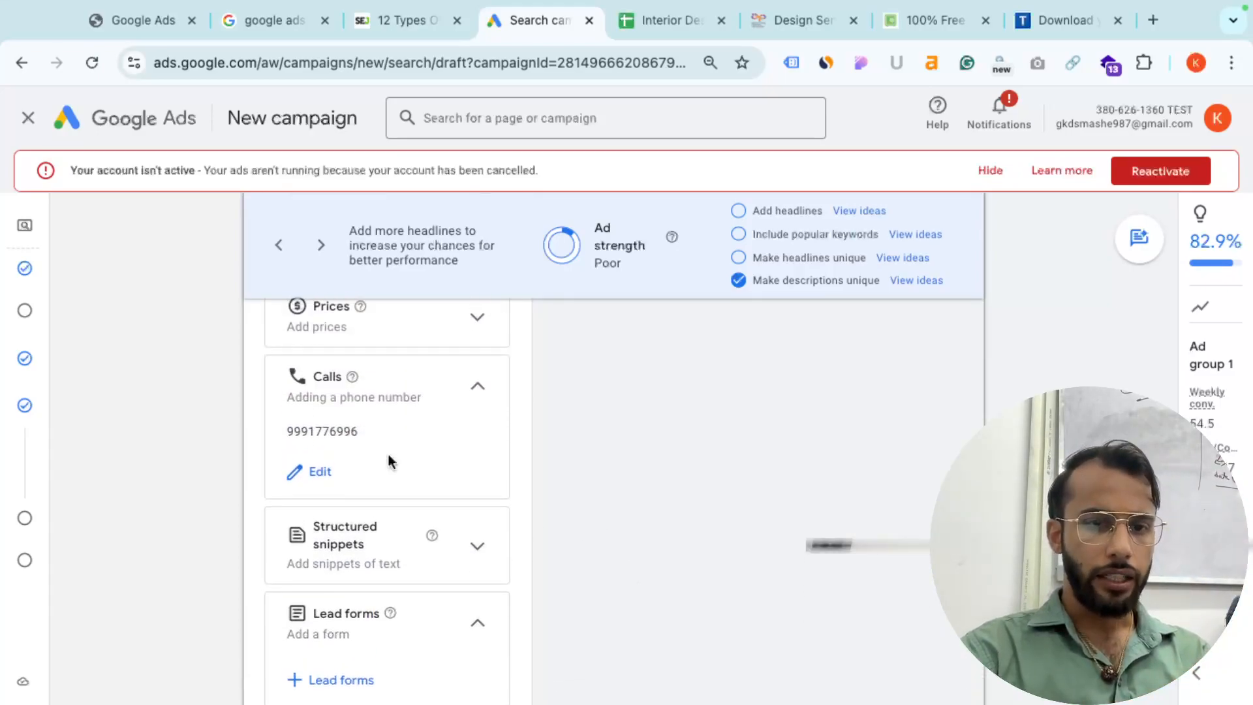
- After another look at the Word checklist, expand the Prices asset section
{"action": "key", "text": "super+Tab"}
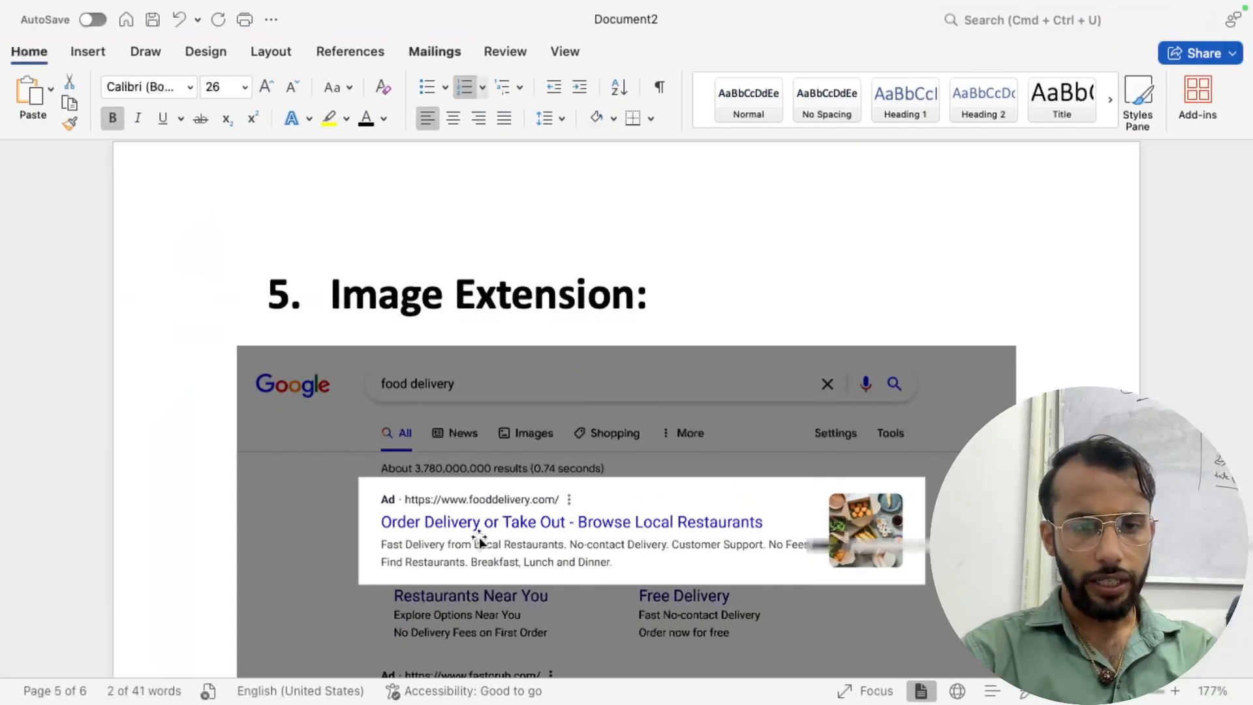
{"action": "scroll", "coordinate": [480, 540], "scroll_direction": "down", "scroll_amount": 8}
{"action": "scroll", "coordinate": [479, 538], "scroll_direction": "down", "scroll_amount": 6}
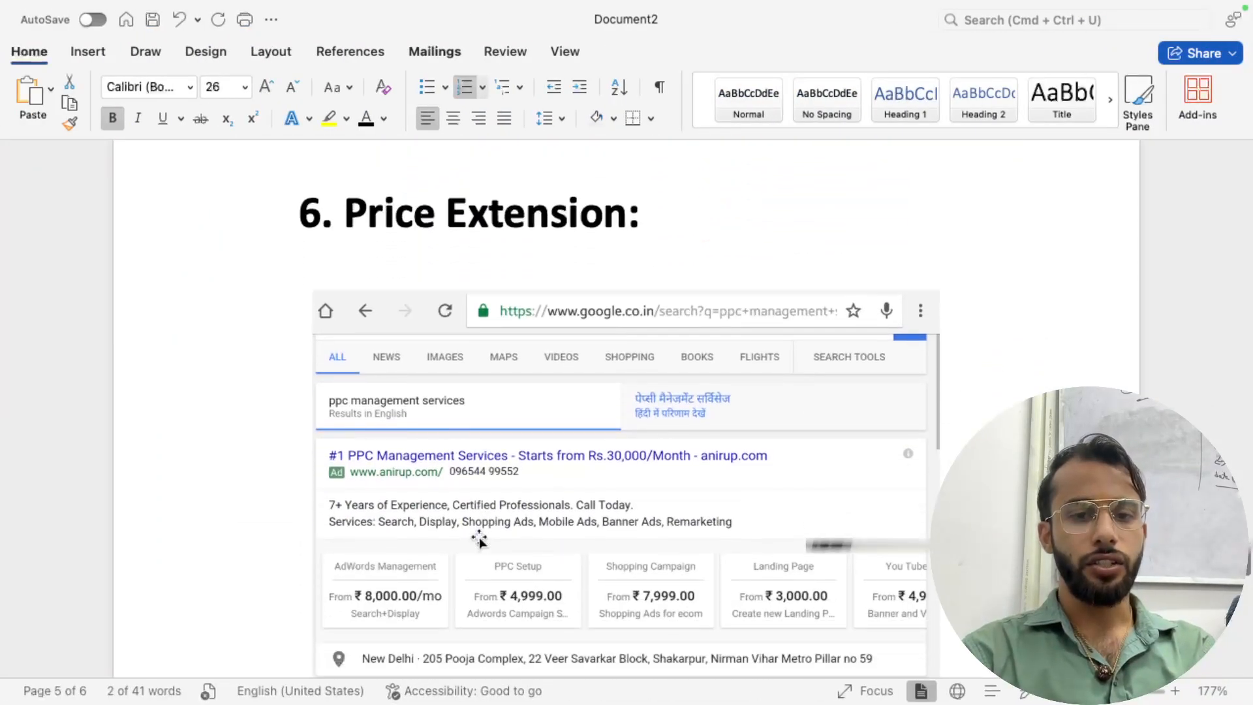
{"action": "key", "text": "super+Tab"}
{"action": "scroll", "coordinate": [479, 541], "scroll_direction": "up", "scroll_amount": 3}
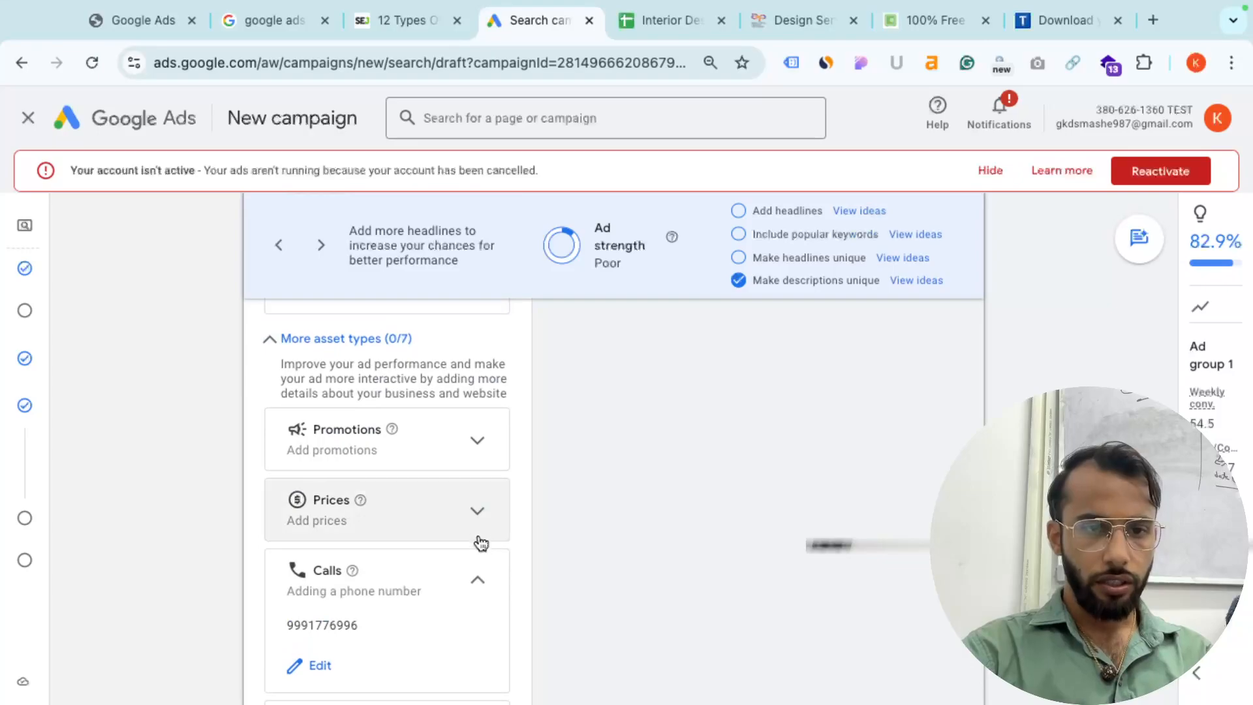
{"action": "left_click", "coordinate": [478, 513]}
{"action": "scroll", "coordinate": [480, 512], "scroll_direction": "down", "scroll_amount": 1}
- Start a new price asset with currency INR and price qualifier Up to
{"action": "left_click", "coordinate": [320, 490]}
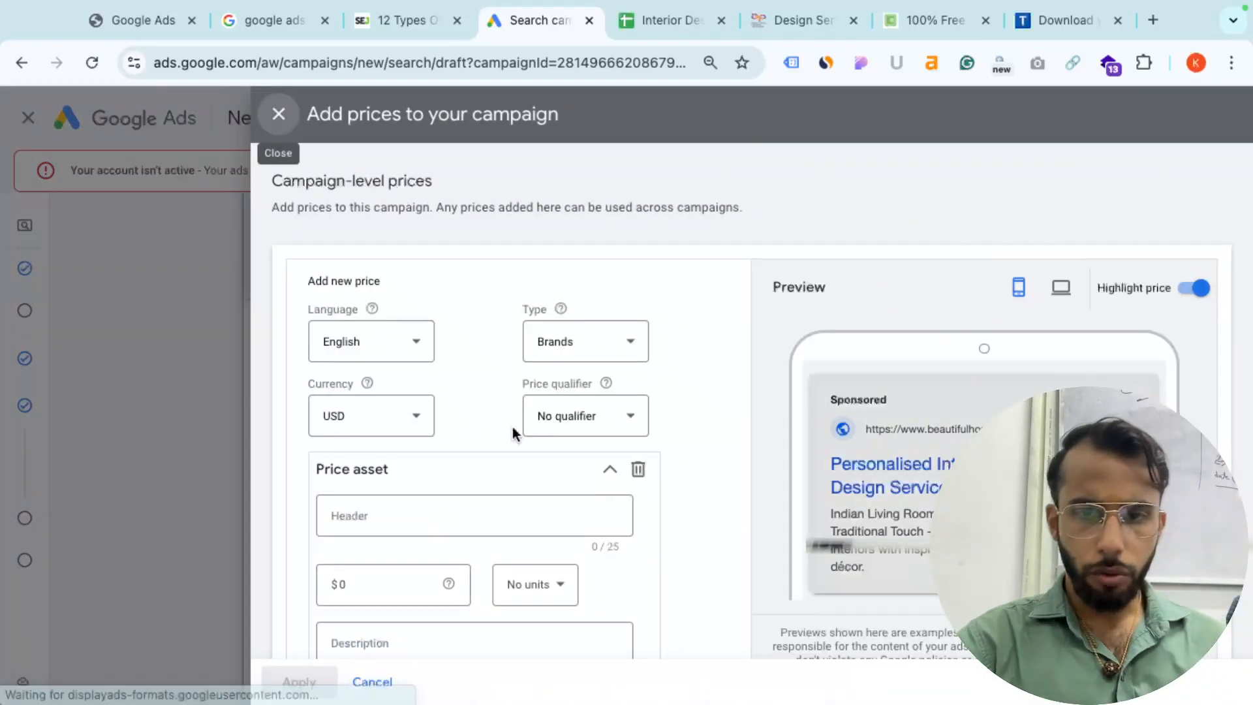
{"action": "scroll", "coordinate": [512, 427], "scroll_direction": "down", "scroll_amount": 1}
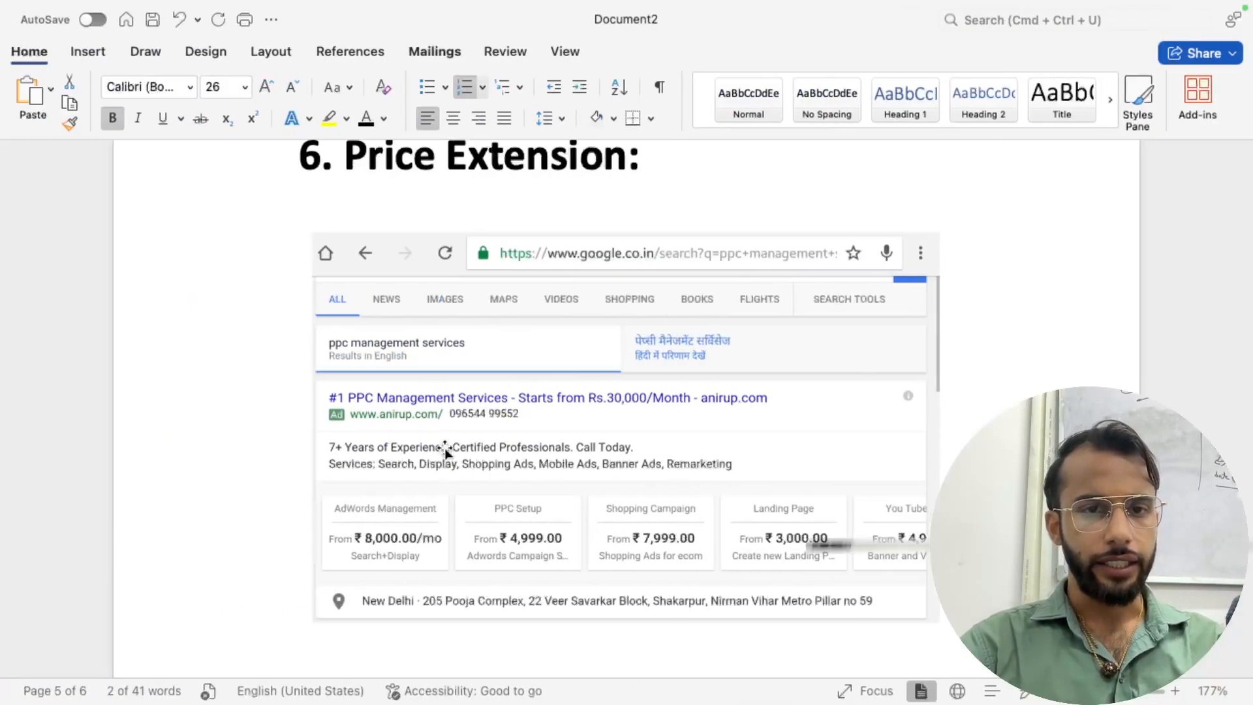
{"action": "scroll", "coordinate": [442, 448], "scroll_direction": "down", "scroll_amount": 3}
{"action": "scroll", "coordinate": [327, 425], "scroll_direction": "up", "scroll_amount": 5}
{"action": "scroll", "coordinate": [325, 422], "scroll_direction": "up", "scroll_amount": 2}
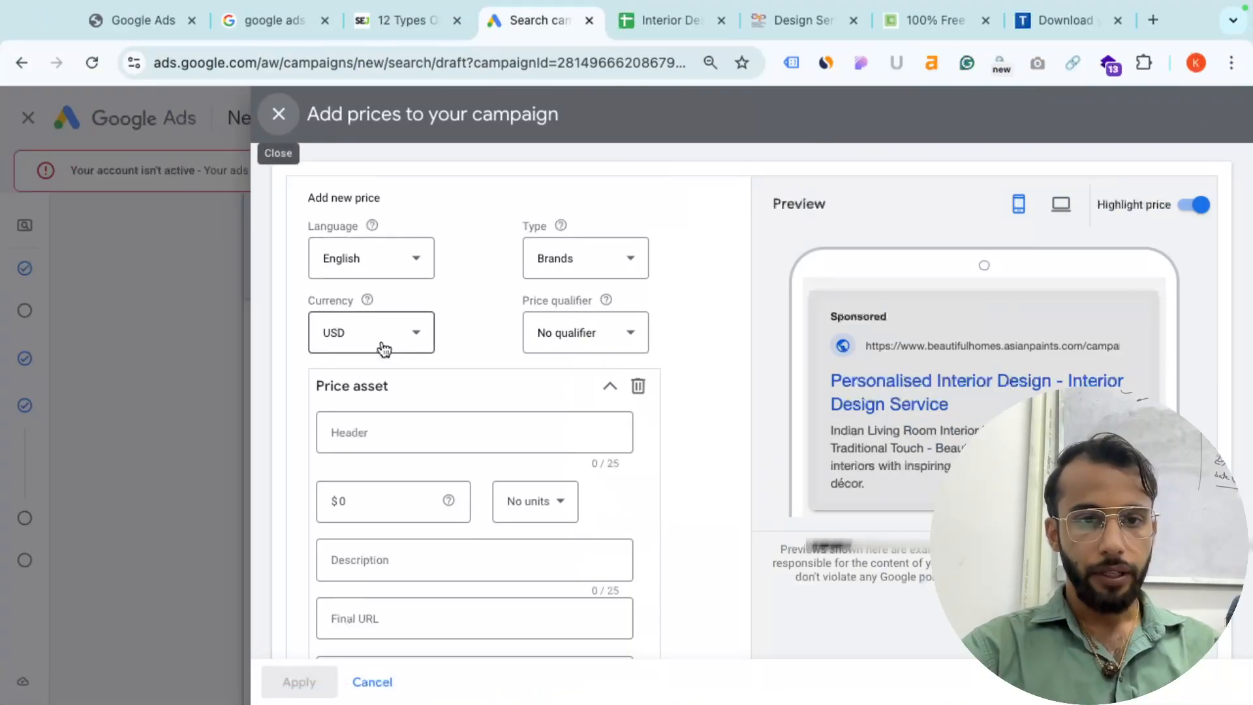
{"action": "left_click", "coordinate": [384, 350]}
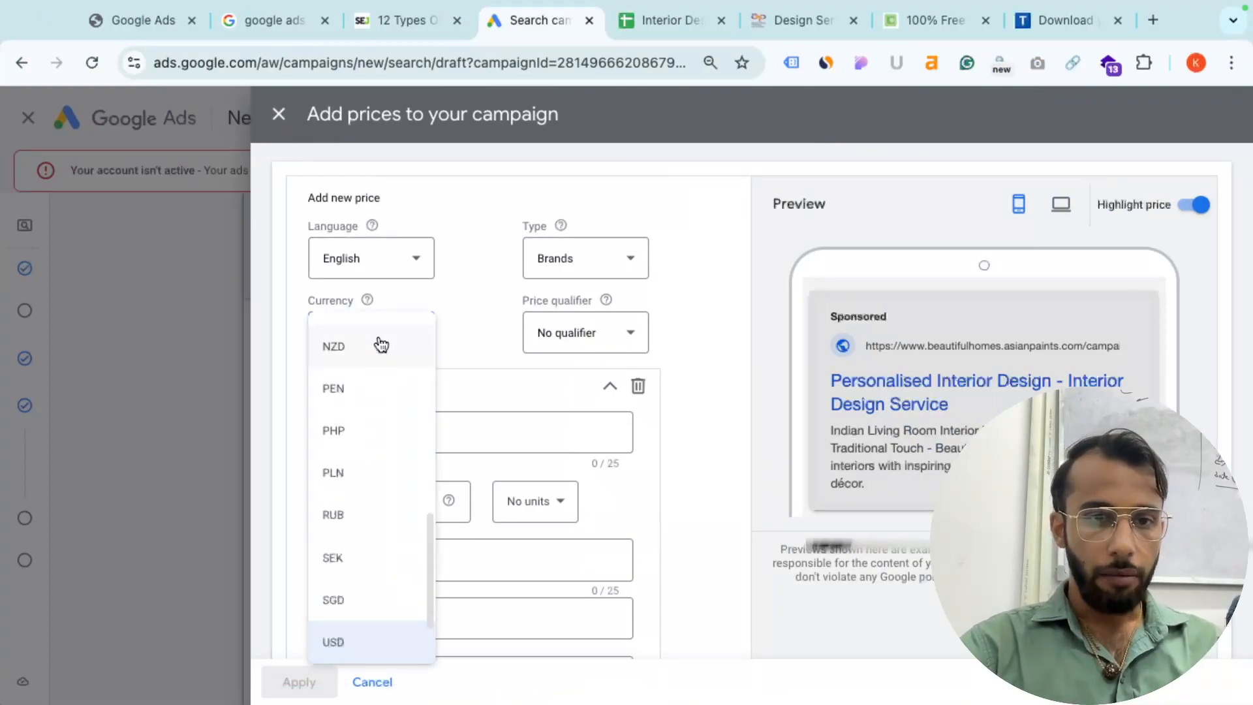
{"action": "scroll", "coordinate": [382, 345], "scroll_direction": "up", "scroll_amount": 2}
{"action": "left_click", "coordinate": [380, 337]}
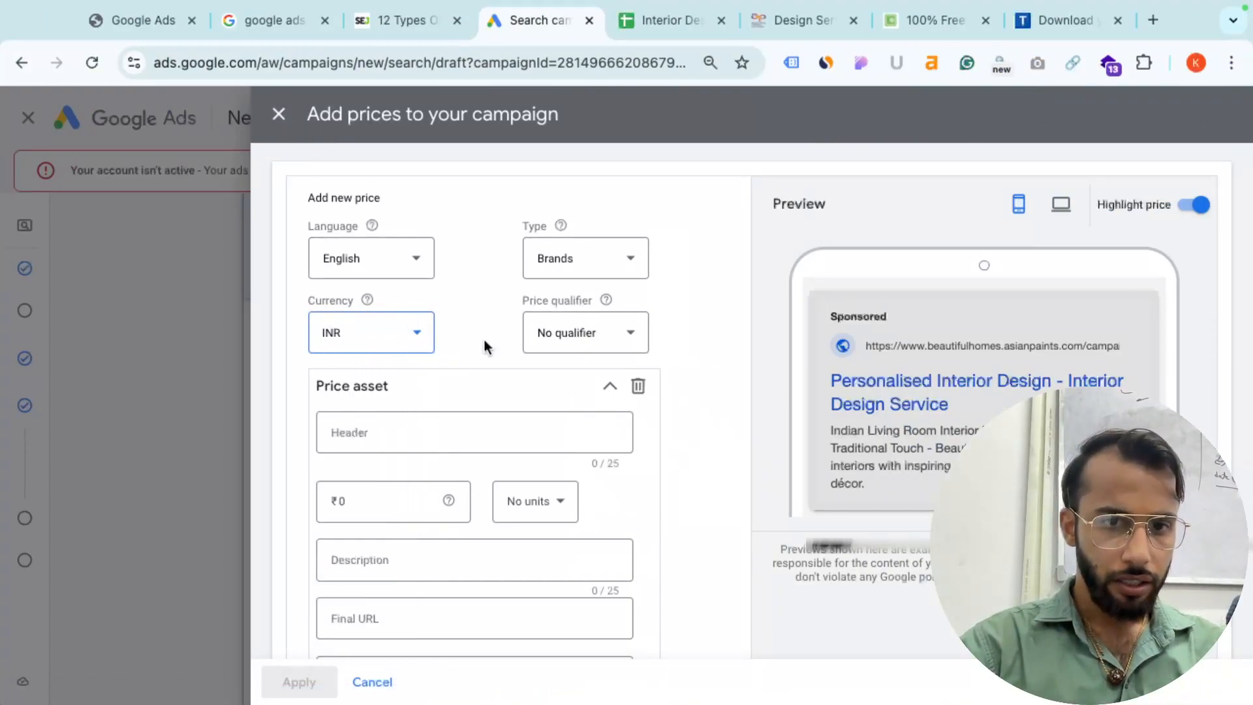
{"action": "left_click", "coordinate": [568, 335]}
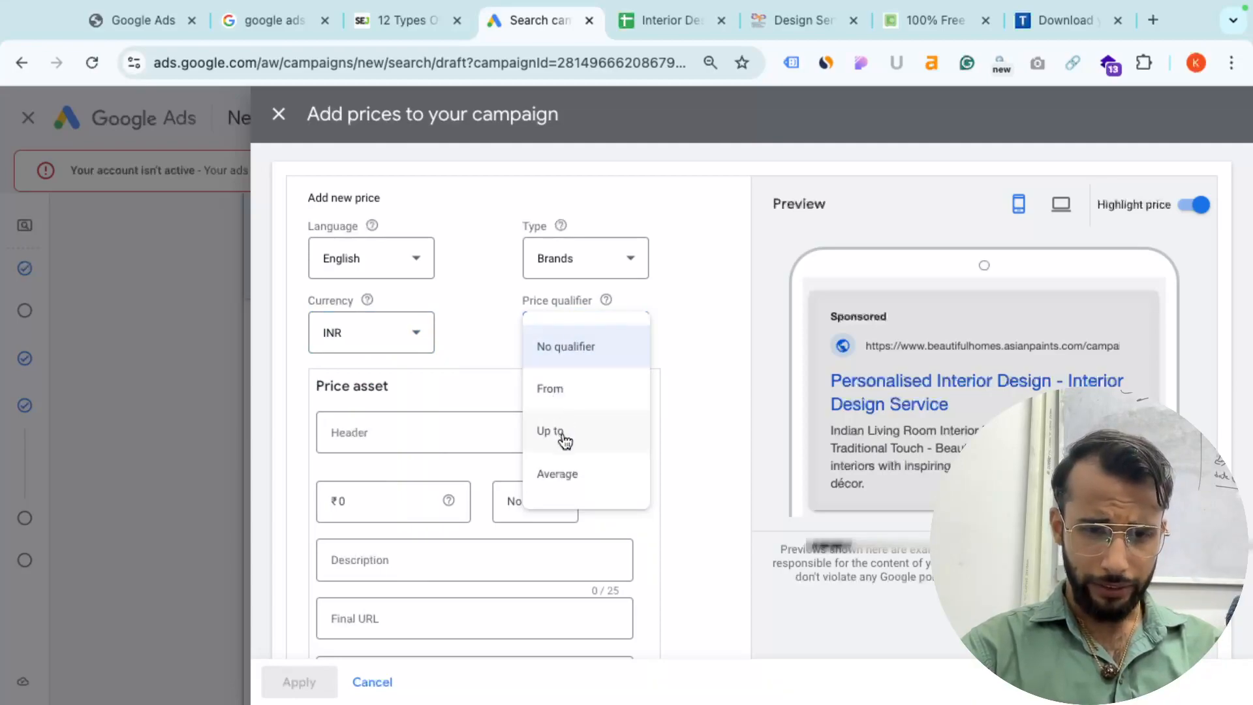
{"action": "left_click", "coordinate": [562, 432]}
{"action": "left_click", "coordinate": [568, 333]}
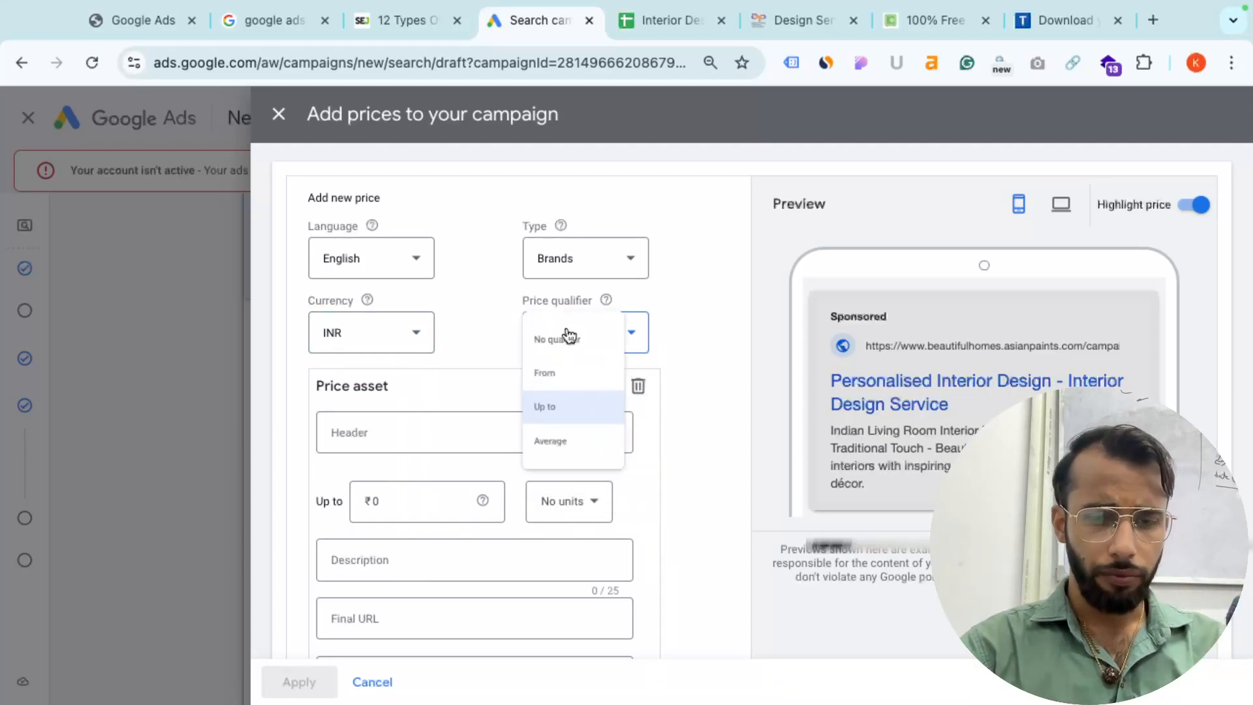
{"action": "left_click", "coordinate": [452, 351]}
- Enter the price header Laptop with an amount of 100,000
{"action": "left_click", "coordinate": [384, 435]}
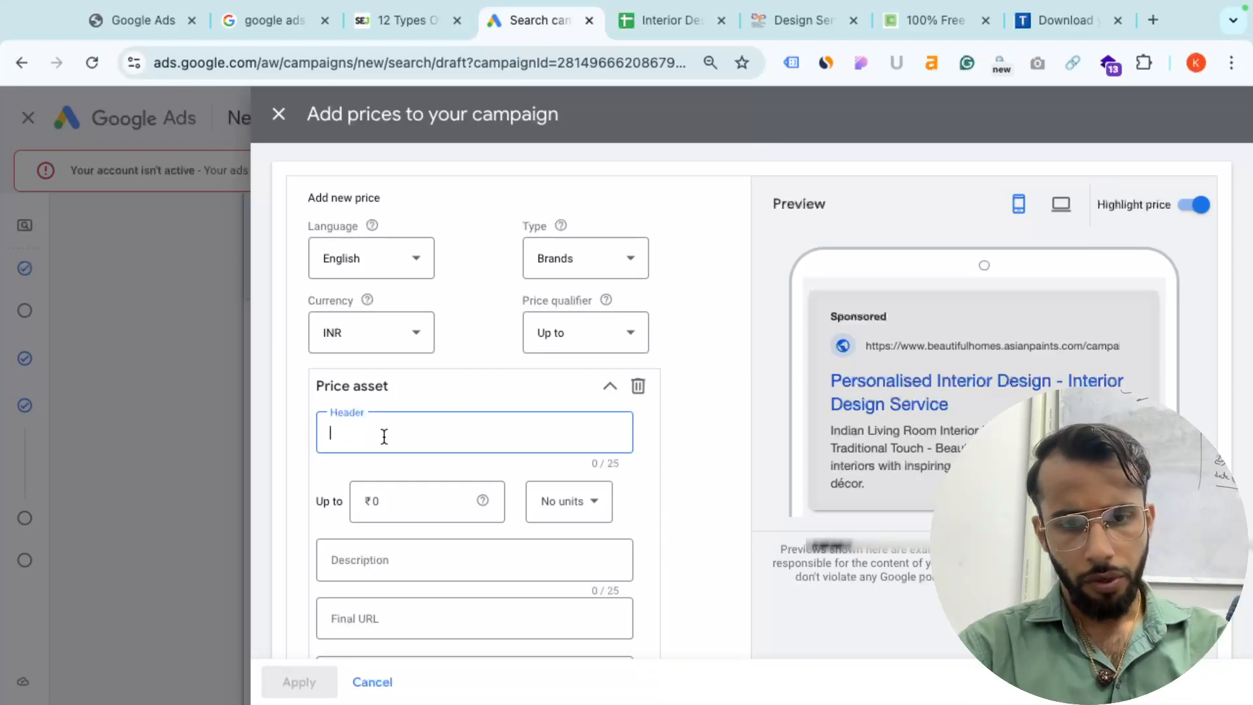
{"action": "type", "text": "Laptop"}
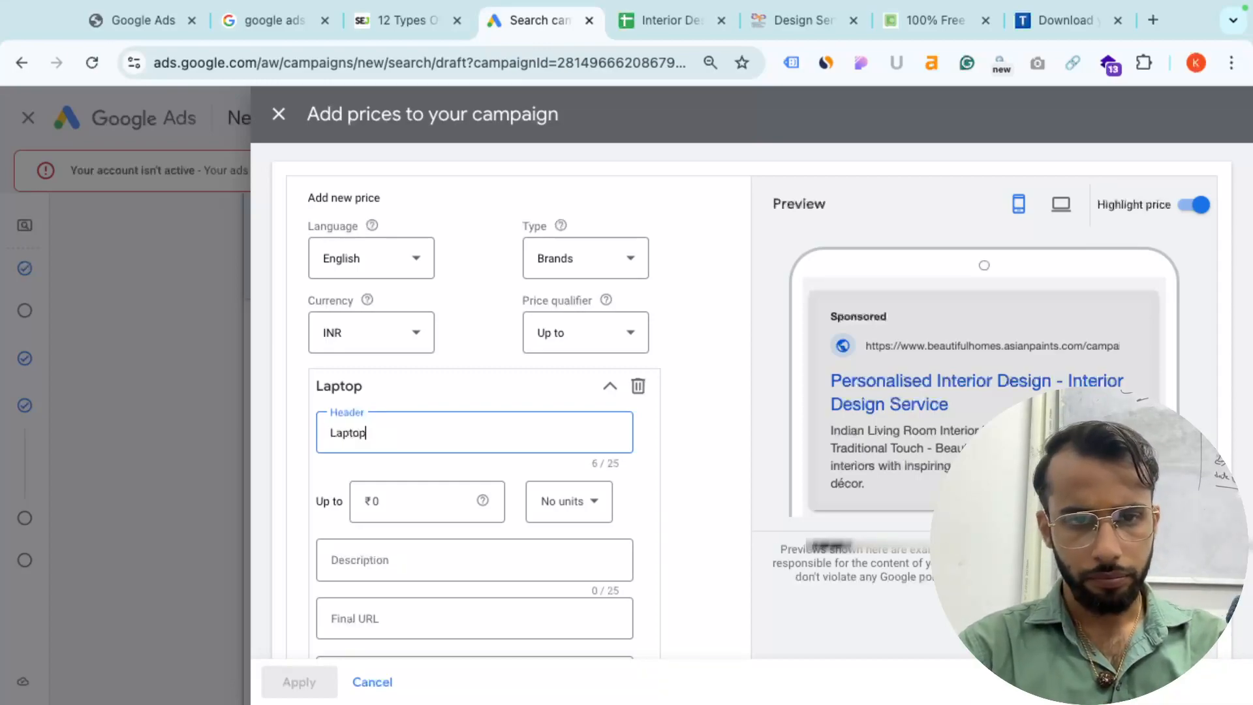
{"action": "left_click", "coordinate": [372, 507]}
{"action": "type", "text": "100,000"}
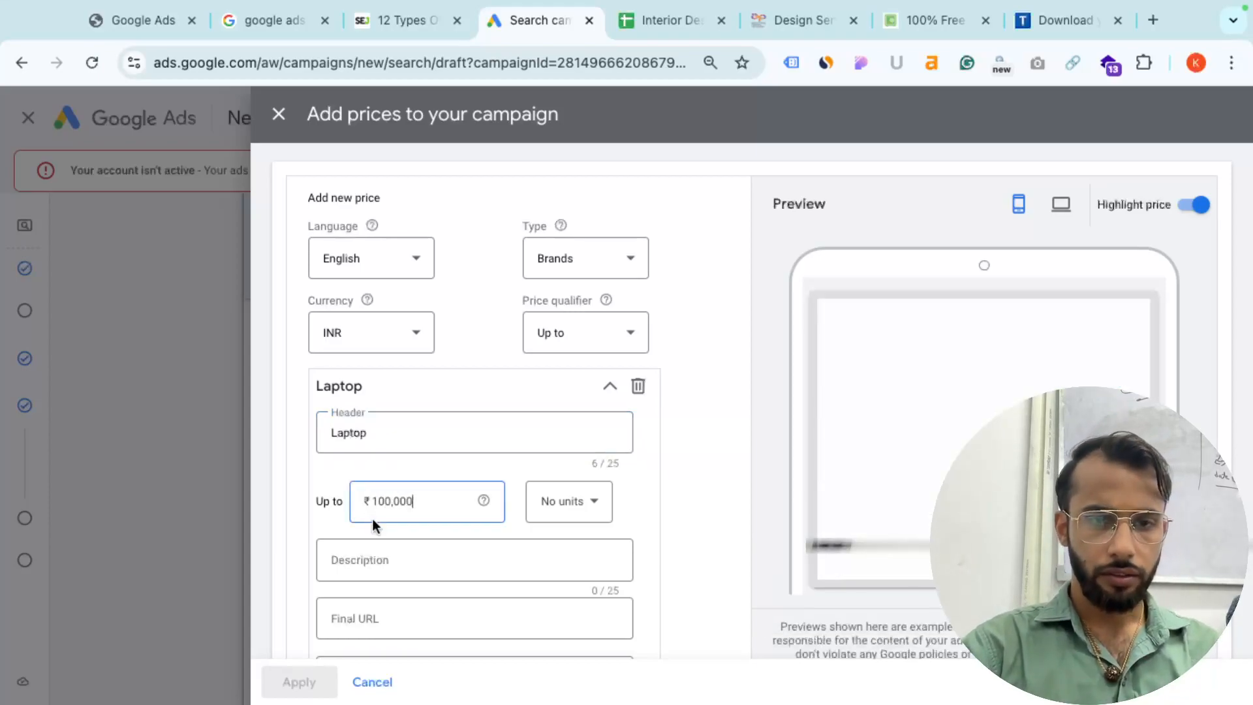
{"action": "left_click", "coordinate": [524, 455]}
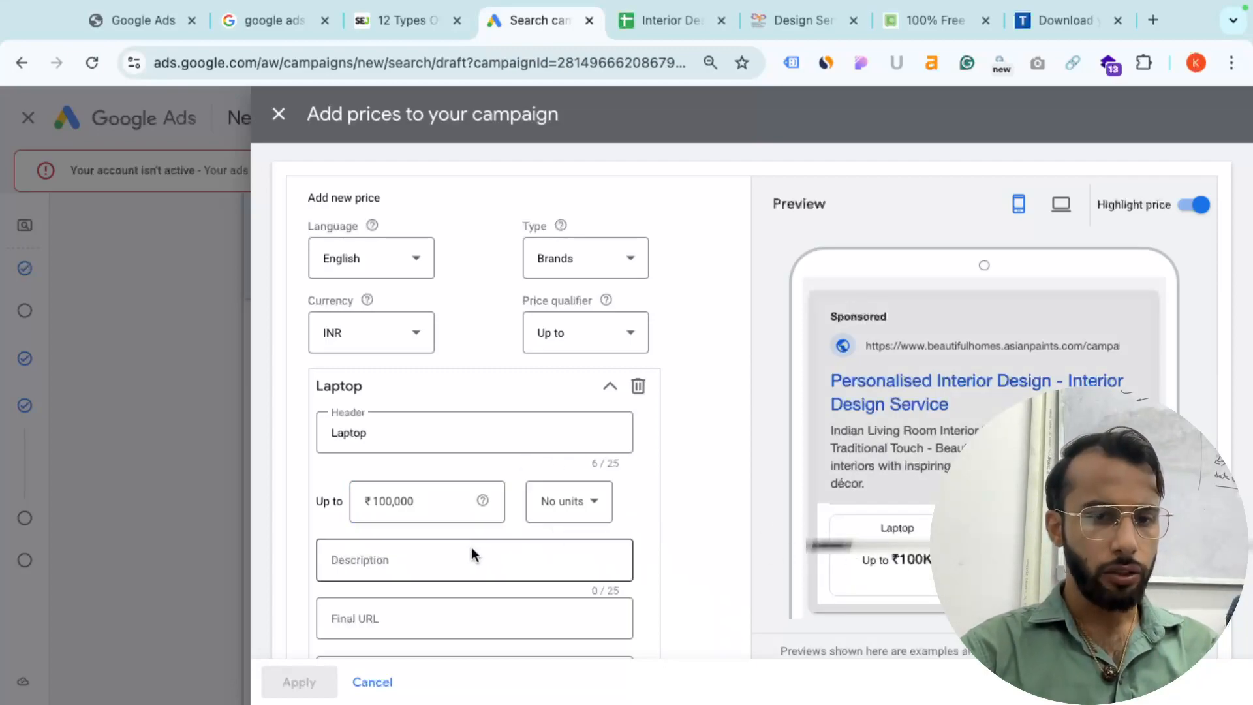
{"action": "scroll", "coordinate": [475, 554], "scroll_direction": "down", "scroll_amount": 1}
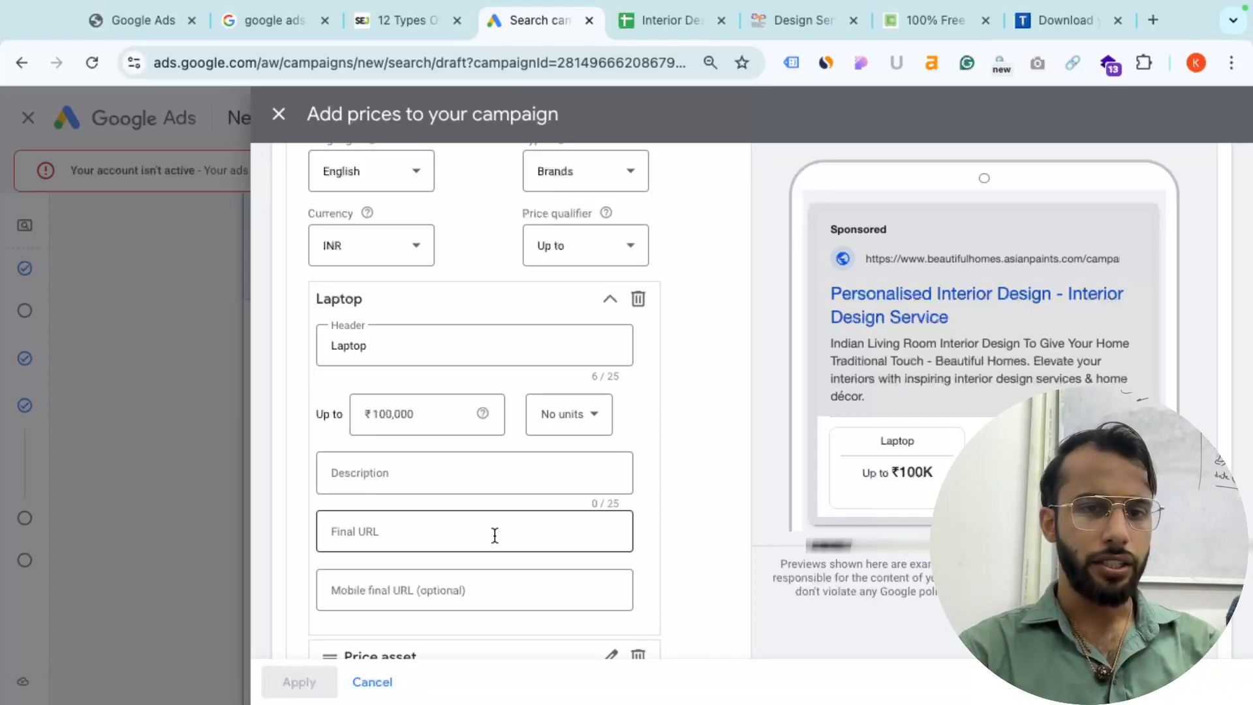
{"action": "scroll", "coordinate": [495, 535], "scroll_direction": "down", "scroll_amount": 2}
{"action": "scroll", "coordinate": [493, 532], "scroll_direction": "down", "scroll_amount": 2}
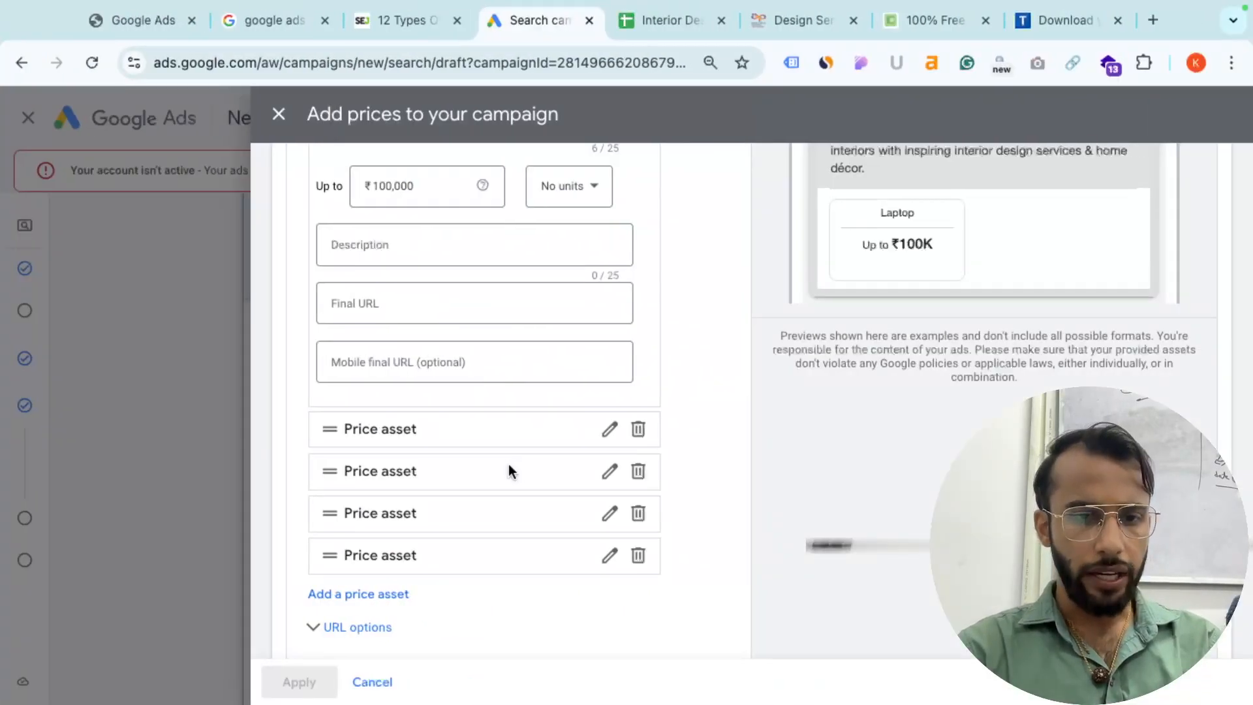
{"action": "scroll", "coordinate": [509, 457], "scroll_direction": "down", "scroll_amount": 1}
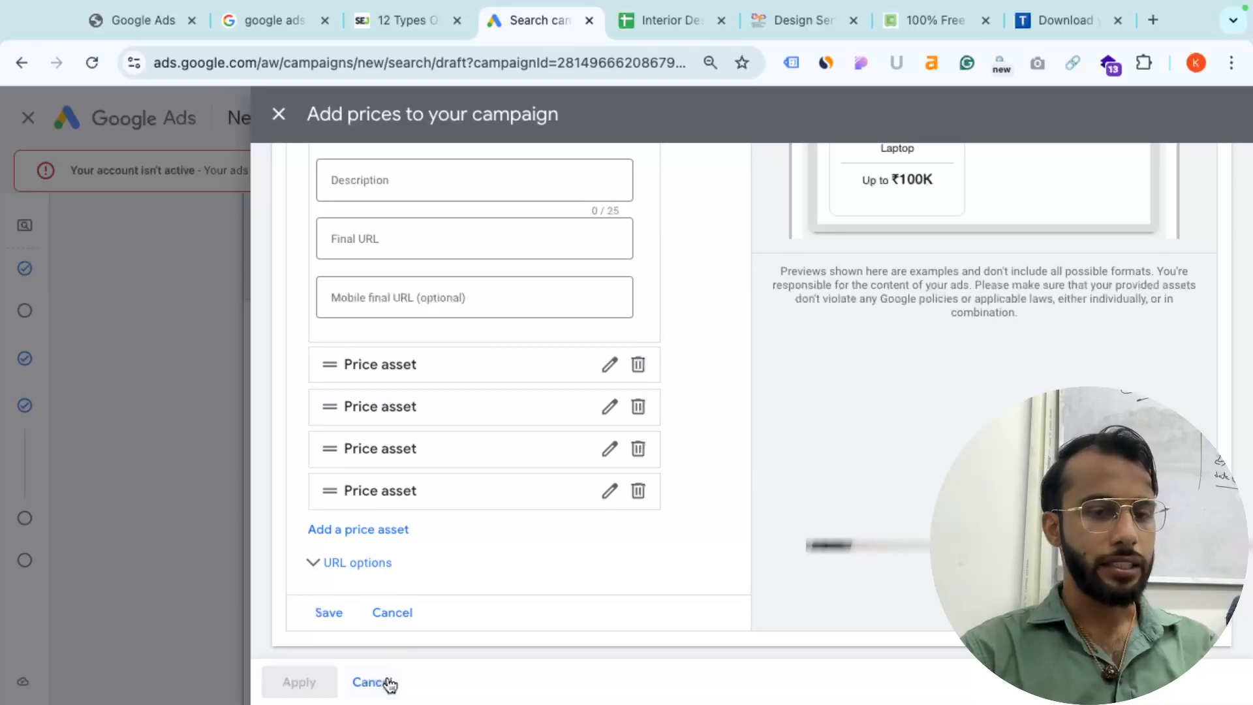
- Discard the unfinished Laptop price asset and review the Word extension checklist
{"action": "left_click", "coordinate": [394, 613]}
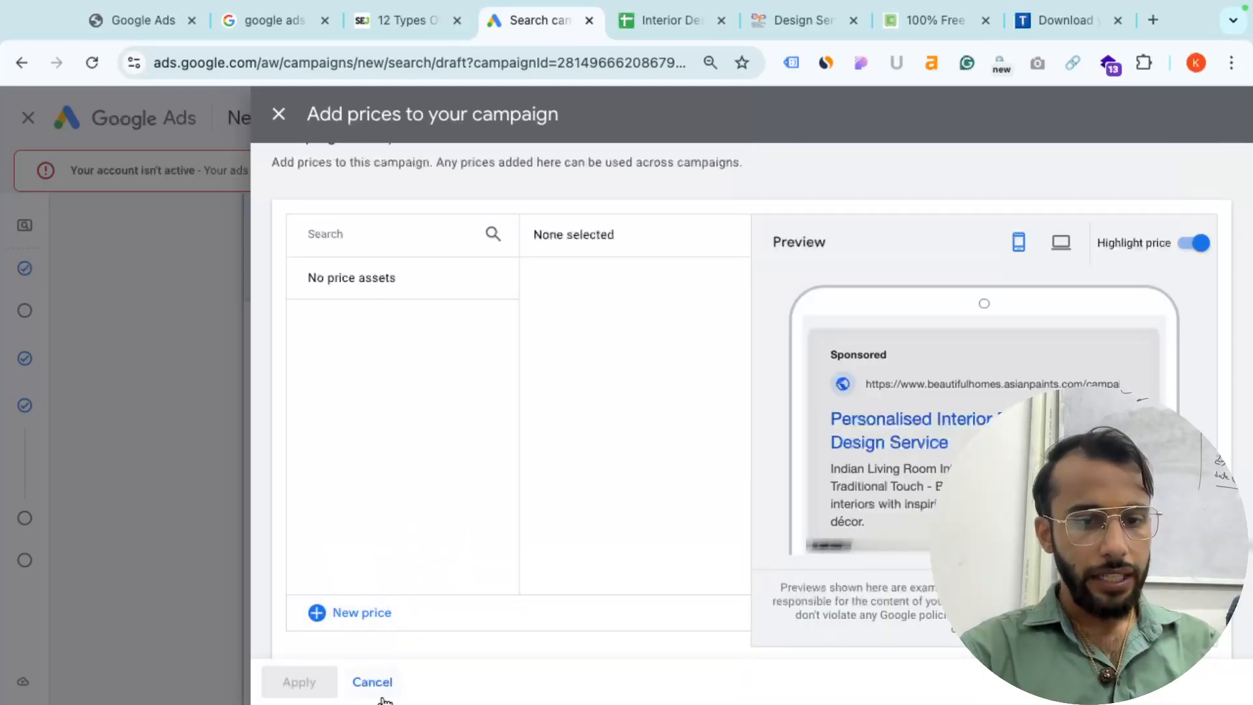
{"action": "left_click", "coordinate": [385, 695]}
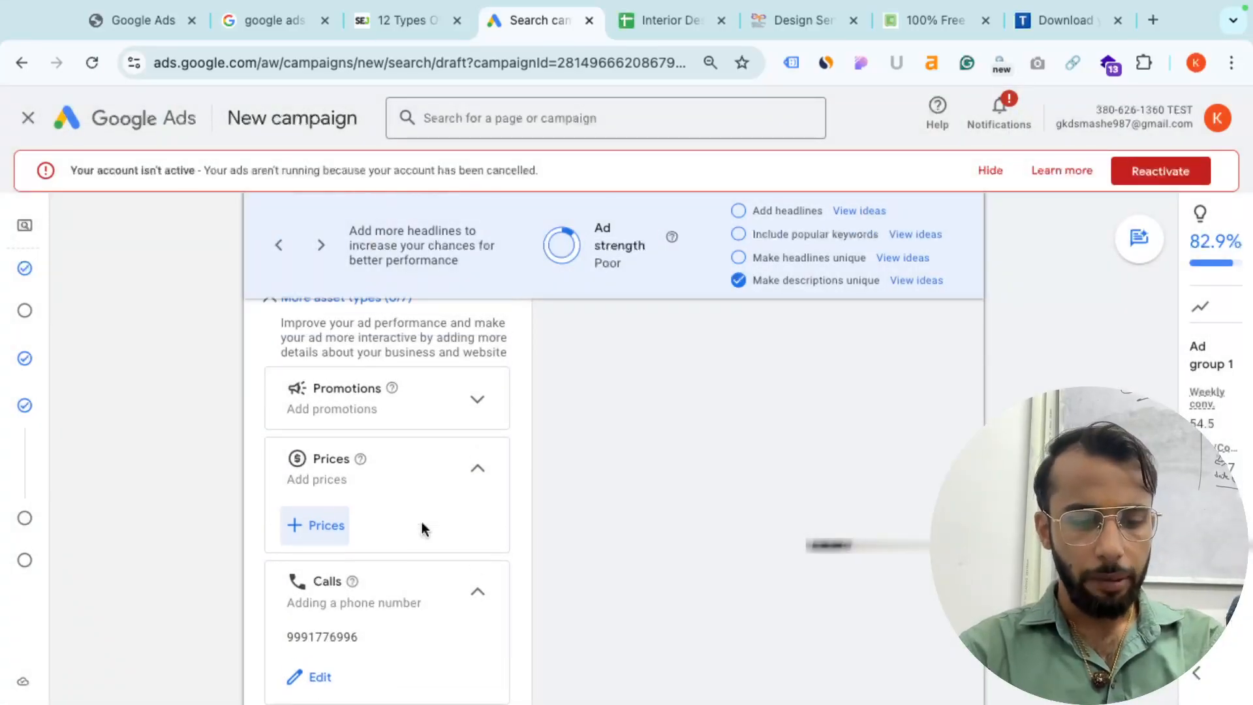
{"action": "key", "text": "super+Tab"}
{"action": "scroll", "coordinate": [579, 440], "scroll_direction": "down", "scroll_amount": 11}
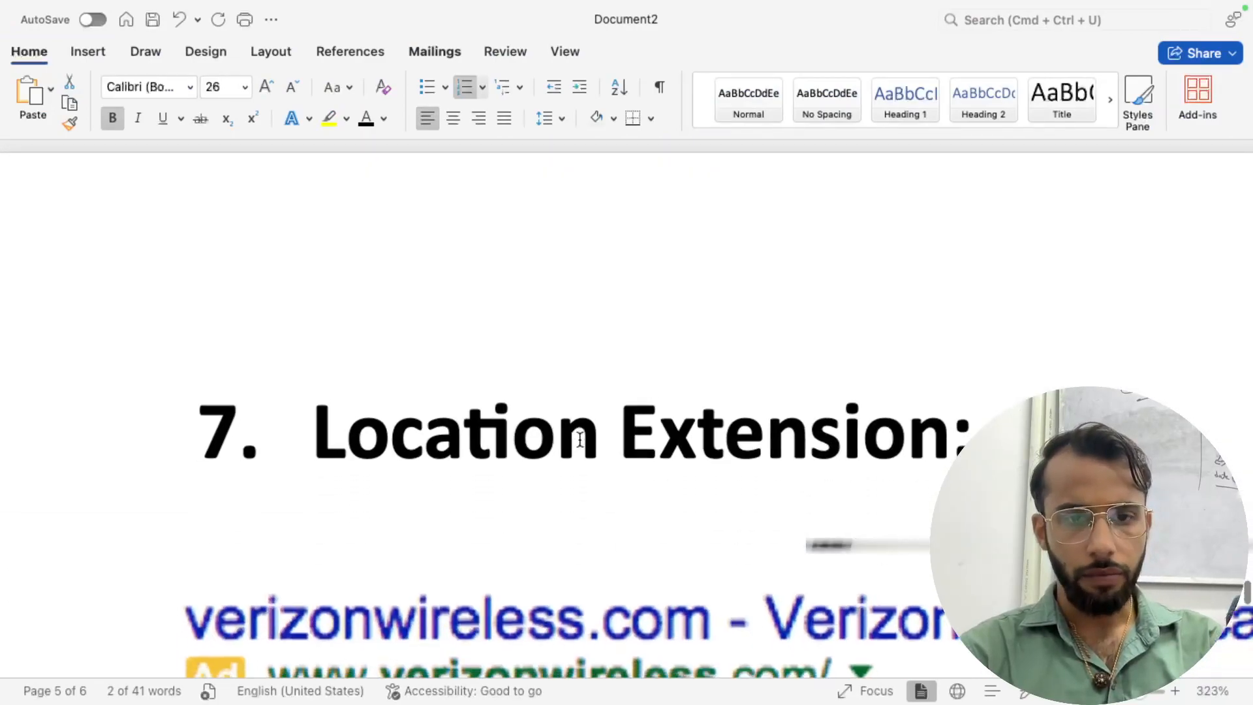
{"action": "scroll", "coordinate": [580, 441], "scroll_direction": "down", "scroll_amount": 5}
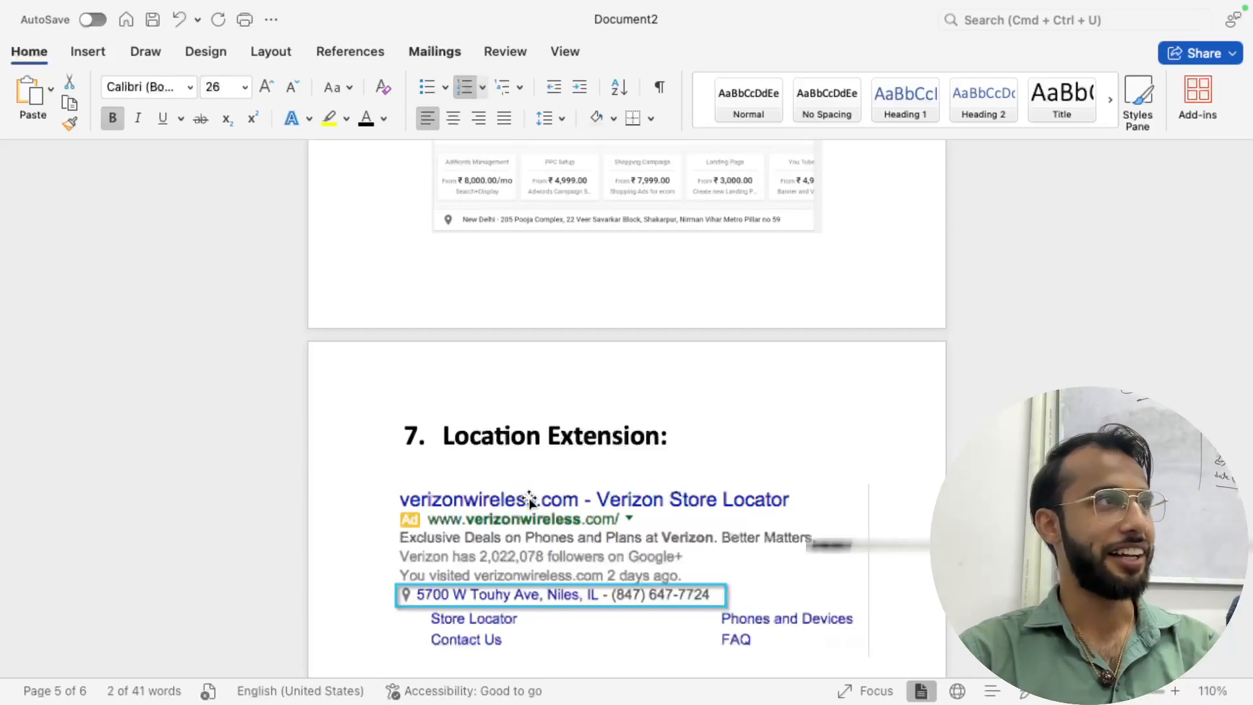
{"action": "scroll", "coordinate": [564, 517], "scroll_direction": "down", "scroll_amount": 5}
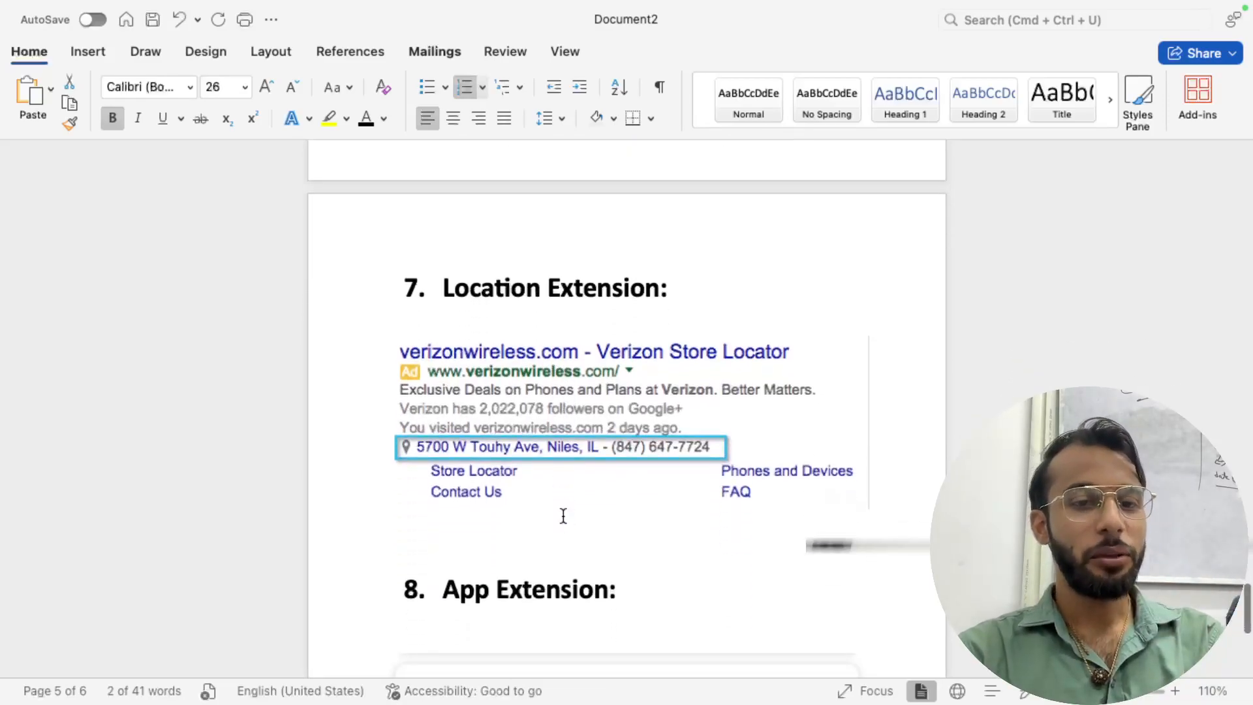
- Compare Google Ads with the Word checklist, then scroll back to More asset types
{"action": "key", "text": "super+Tab"}
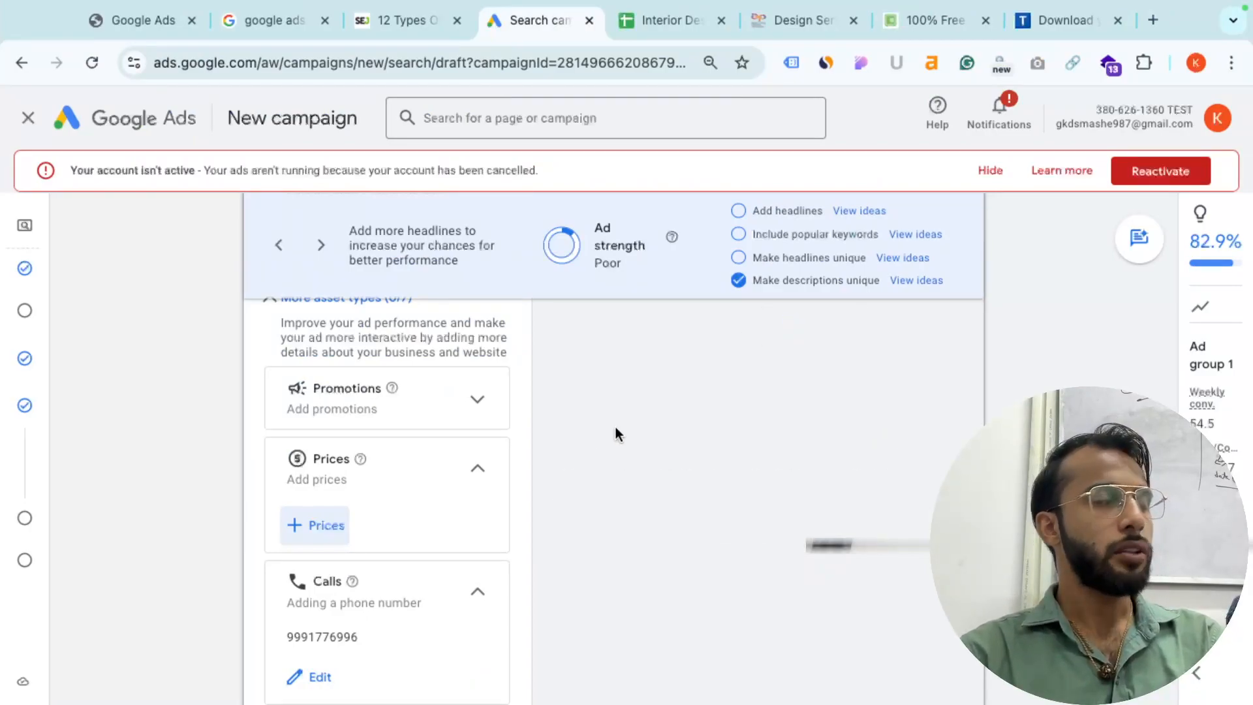
{"action": "key", "text": "super+Tab"}
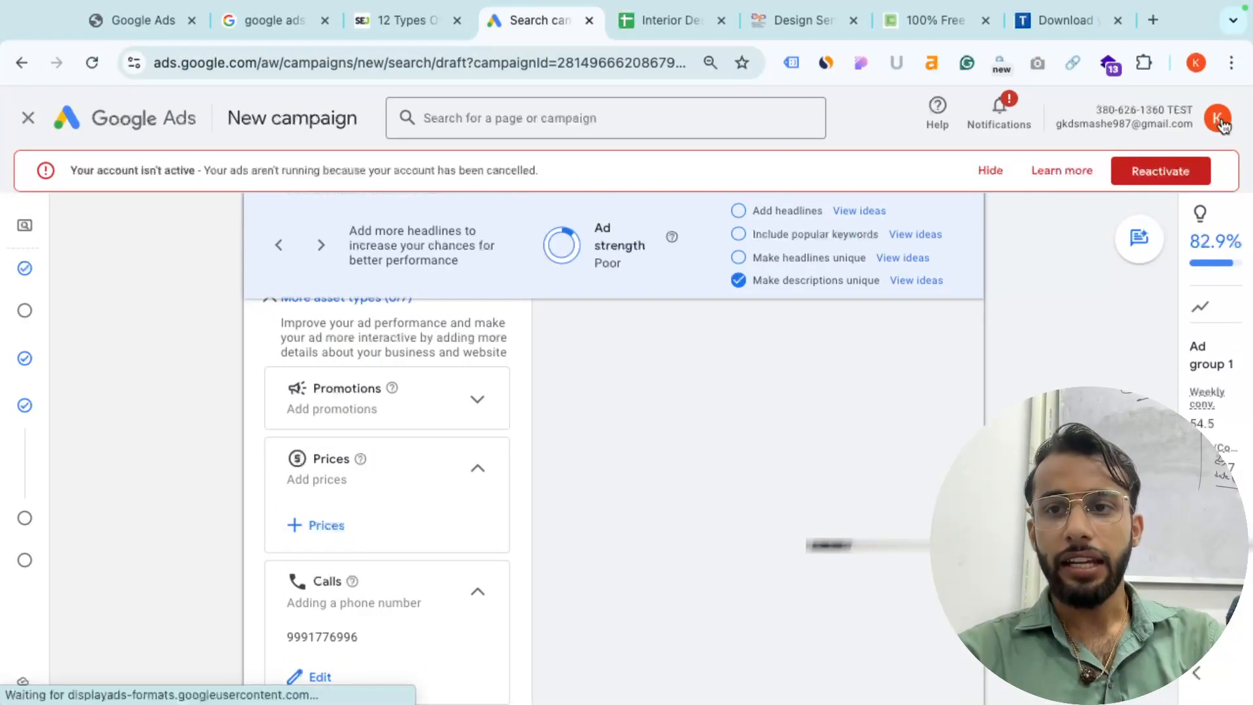
{"action": "left_click", "coordinate": [1197, 62]}
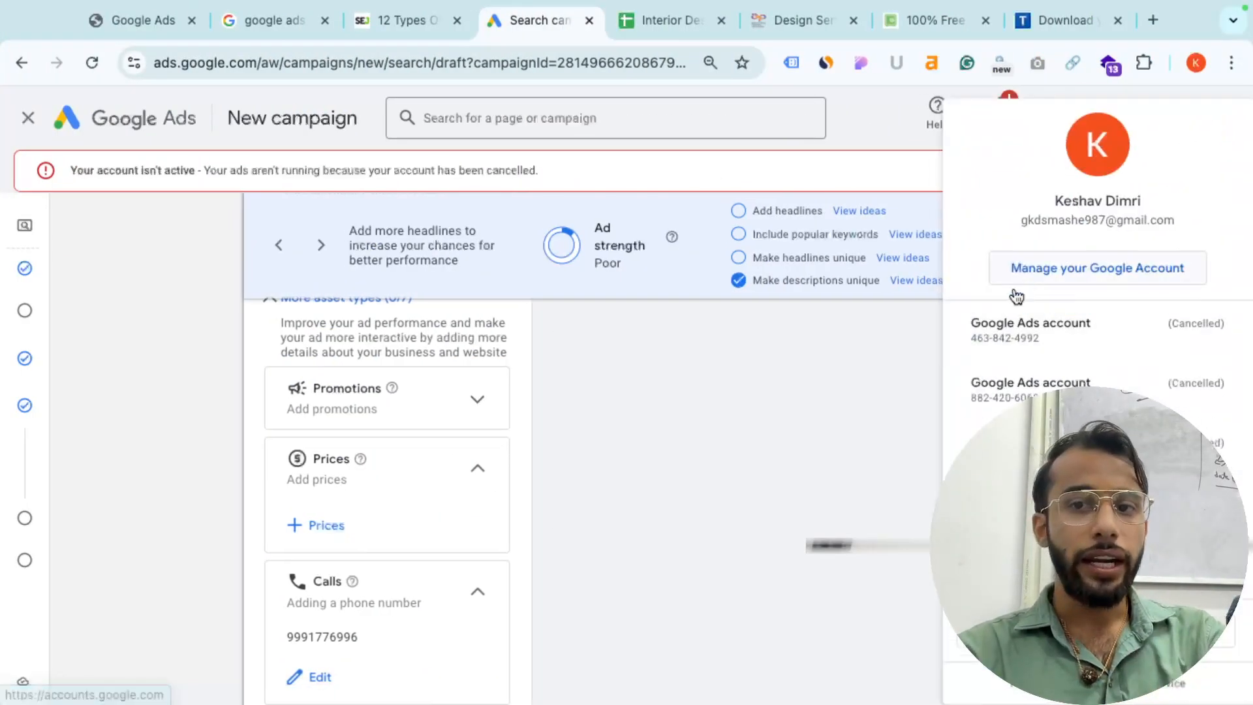
{"action": "left_click", "coordinate": [791, 444]}
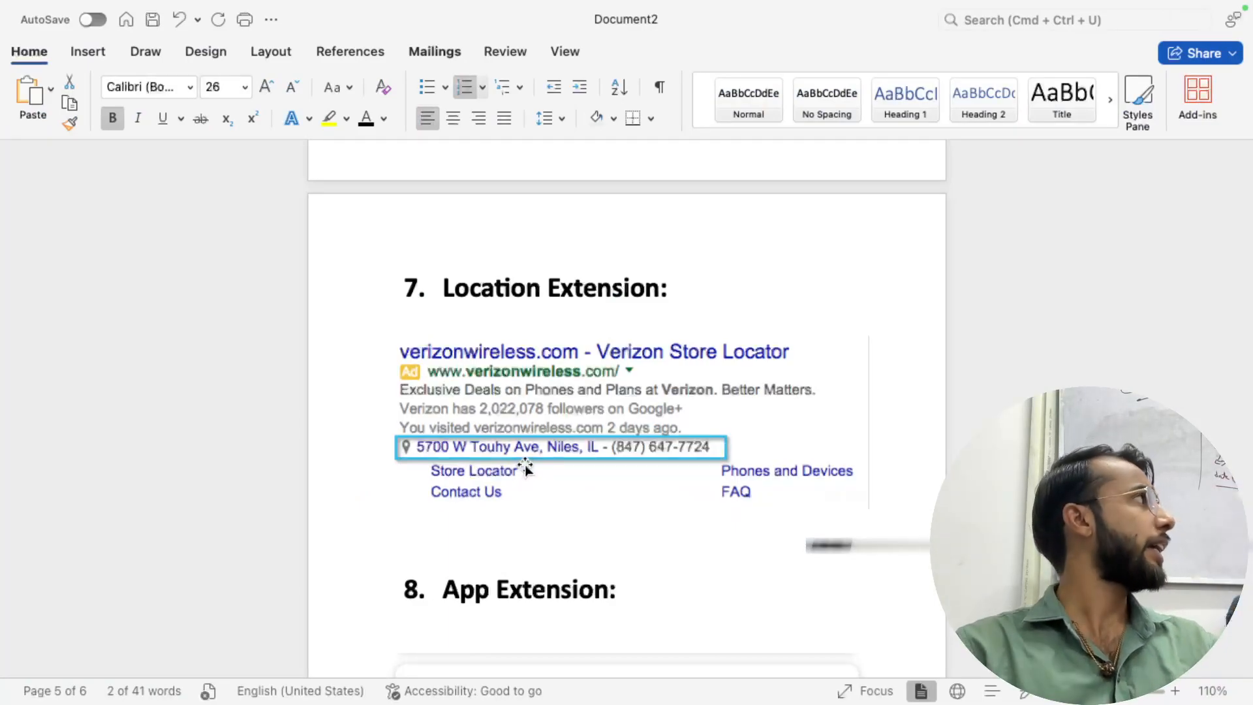
{"action": "scroll", "coordinate": [525, 468], "scroll_direction": "down", "scroll_amount": 7}
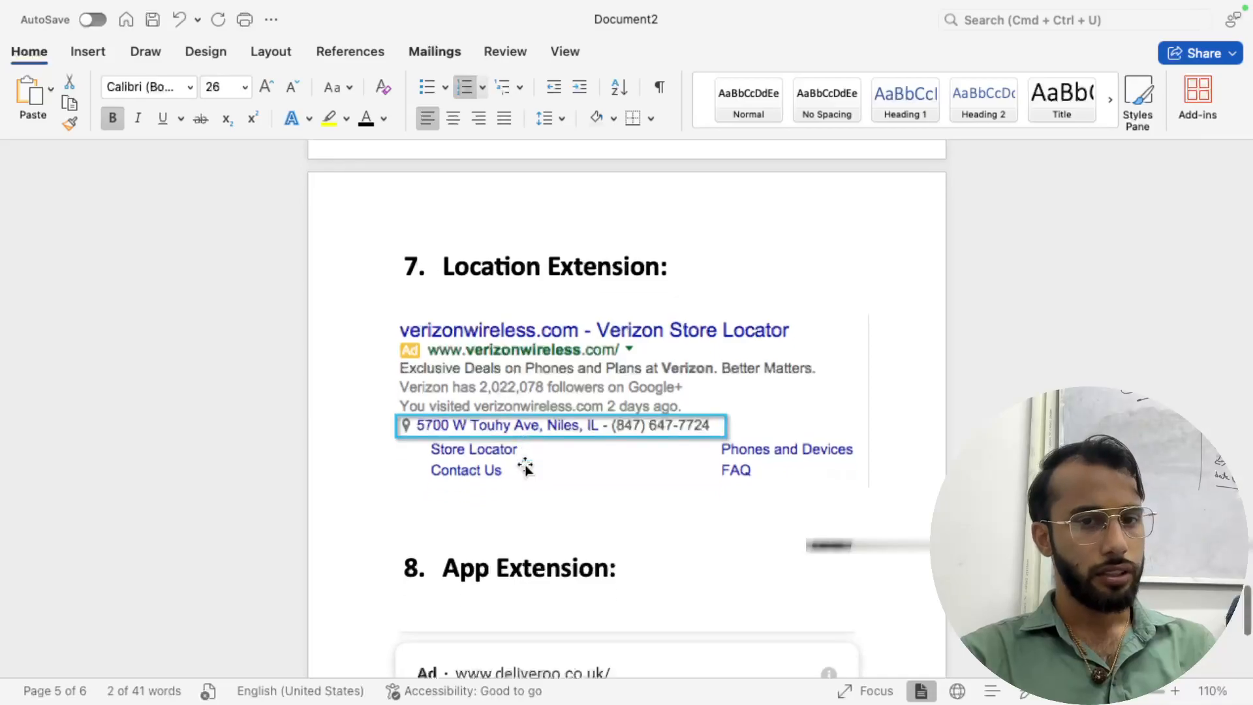
{"action": "scroll", "coordinate": [525, 467], "scroll_direction": "up", "scroll_amount": 15}
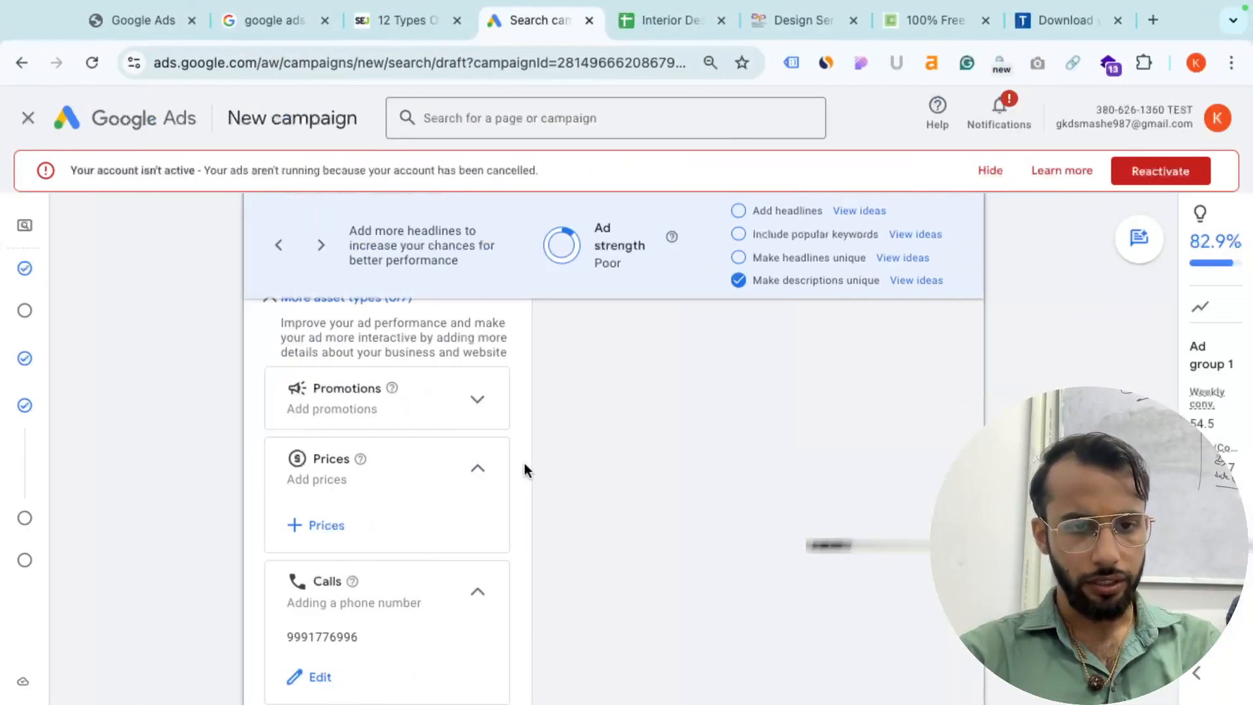
{"action": "scroll", "coordinate": [392, 431], "scroll_direction": "up", "scroll_amount": 1}
- Expand Promotions and start a promotion with currency INR and occasion Navratri
{"action": "left_click", "coordinate": [450, 437]}
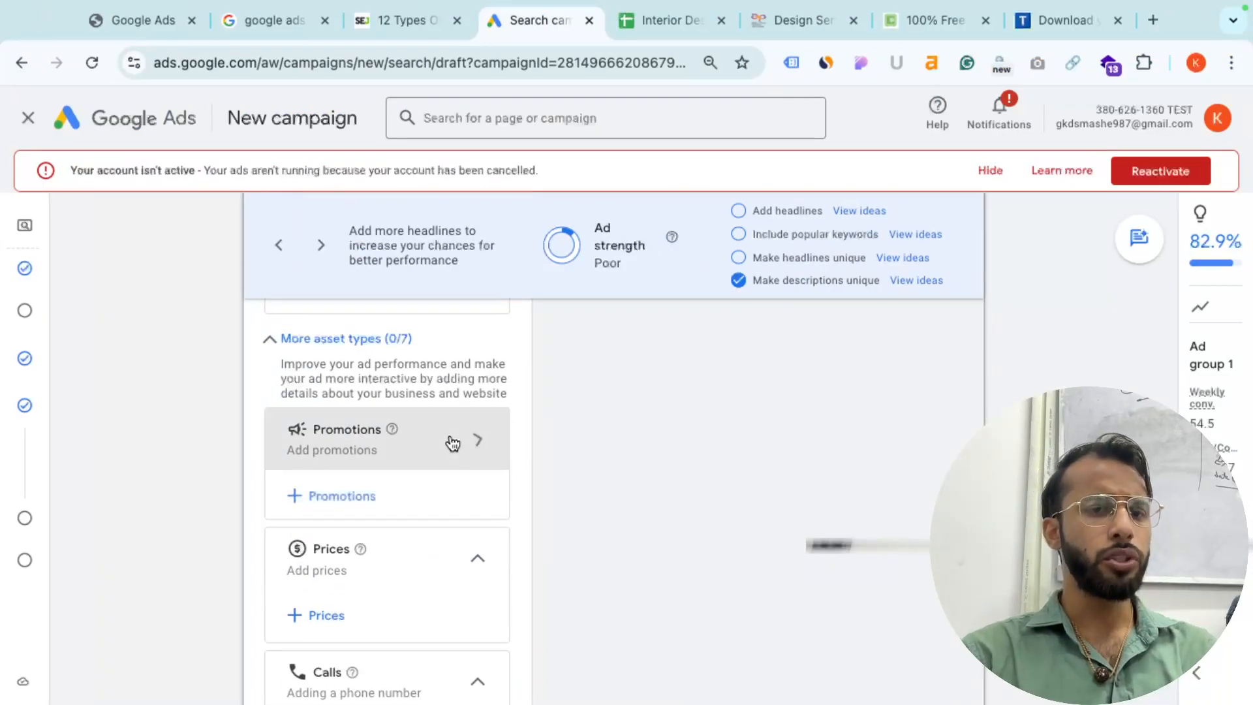
{"action": "left_click", "coordinate": [359, 496]}
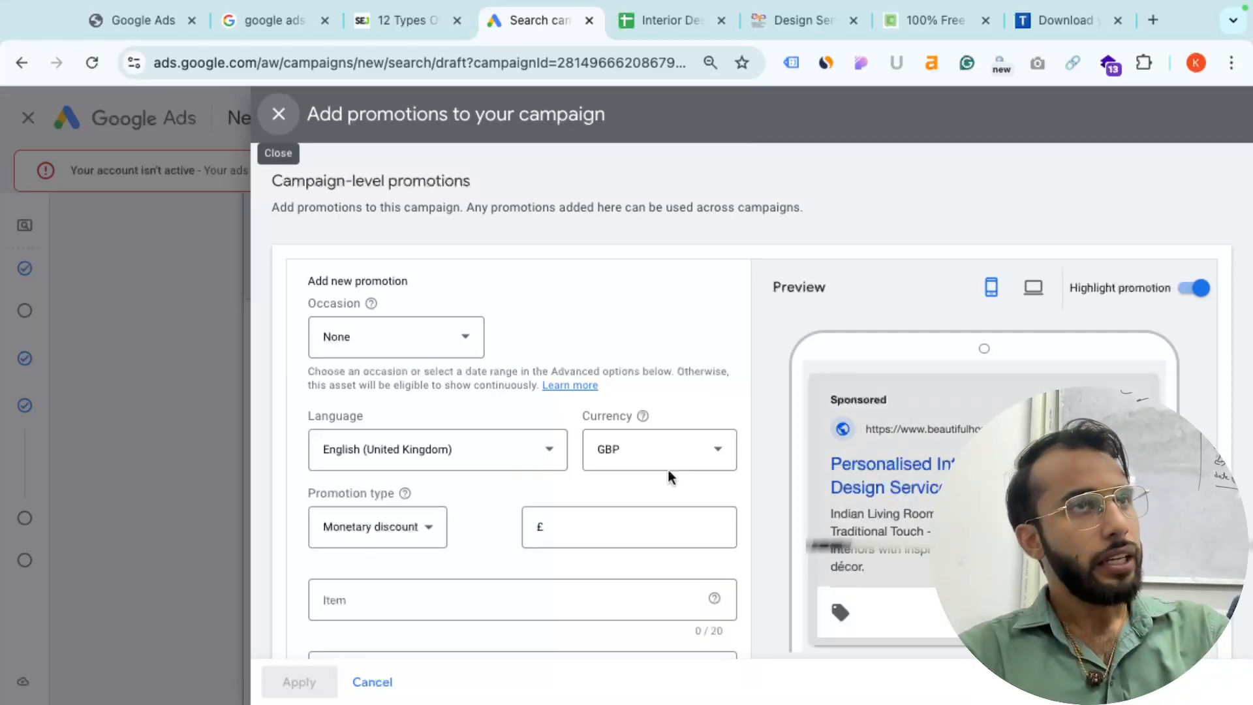
{"action": "left_click", "coordinate": [660, 450]}
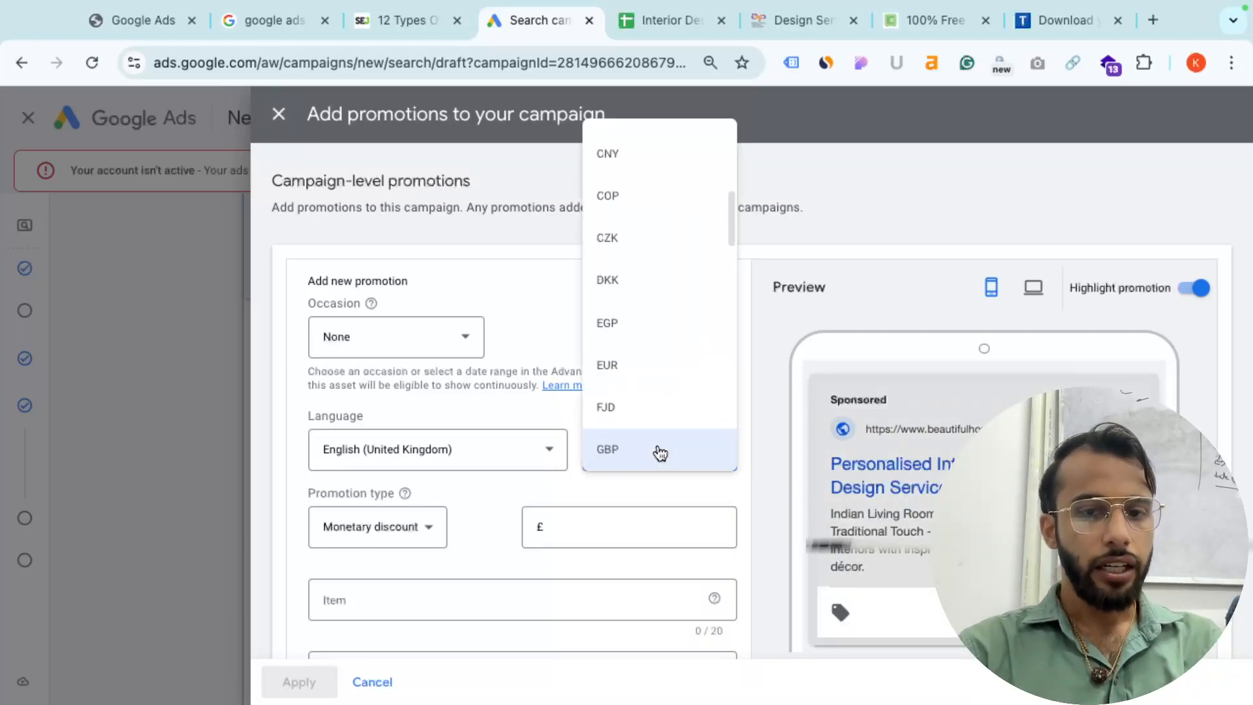
{"action": "scroll", "coordinate": [660, 450], "scroll_direction": "down", "scroll_amount": 3}
{"action": "left_click", "coordinate": [657, 451]}
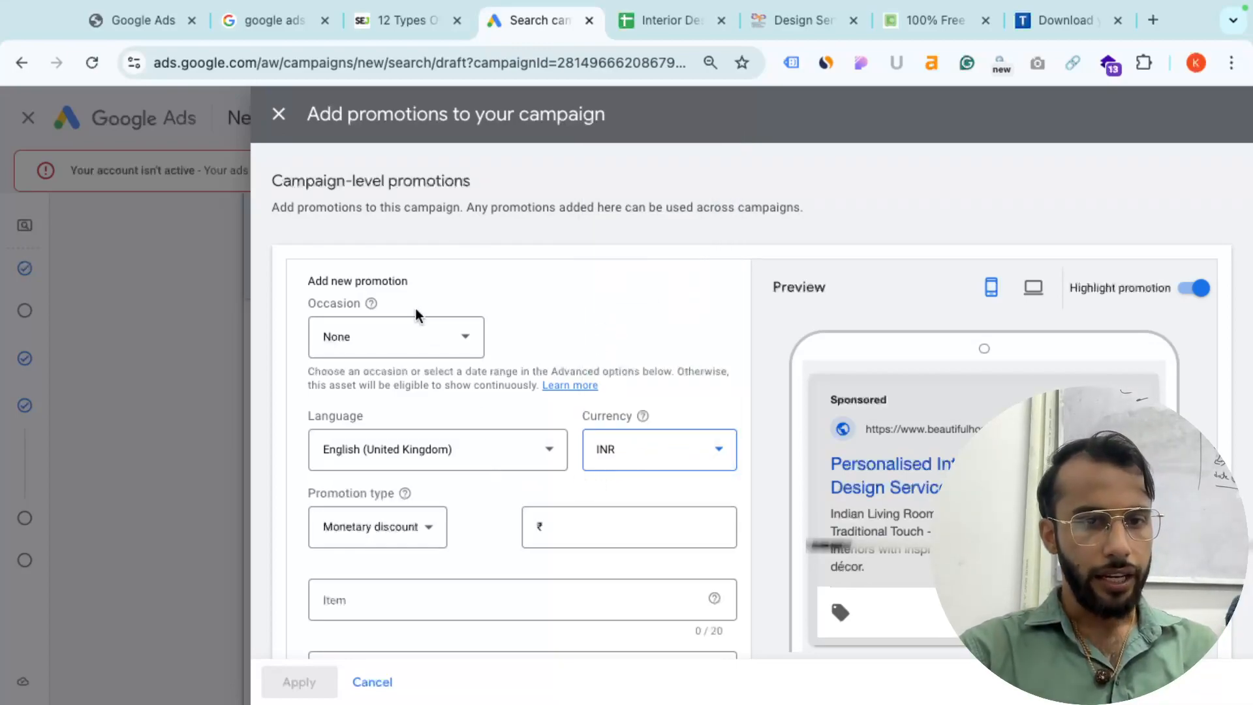
{"action": "left_click", "coordinate": [400, 346]}
{"action": "scroll", "coordinate": [400, 385], "scroll_direction": "down", "scroll_amount": 5}
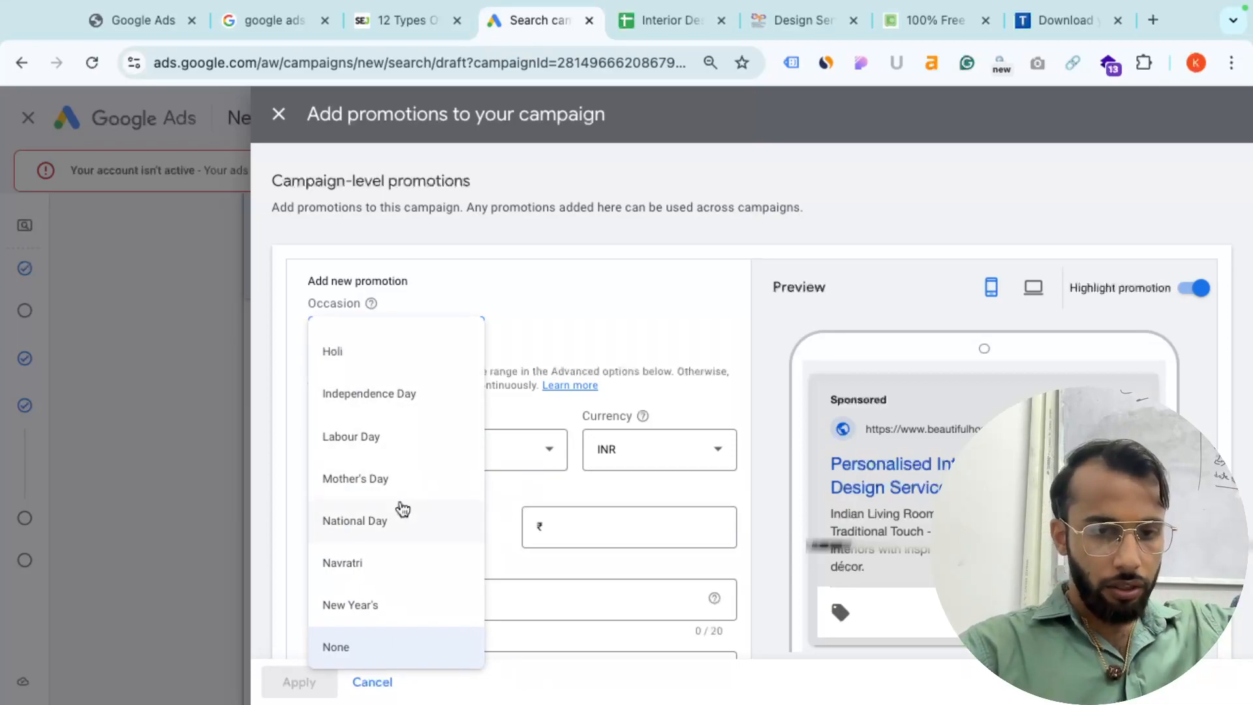
{"action": "left_click", "coordinate": [386, 562]}
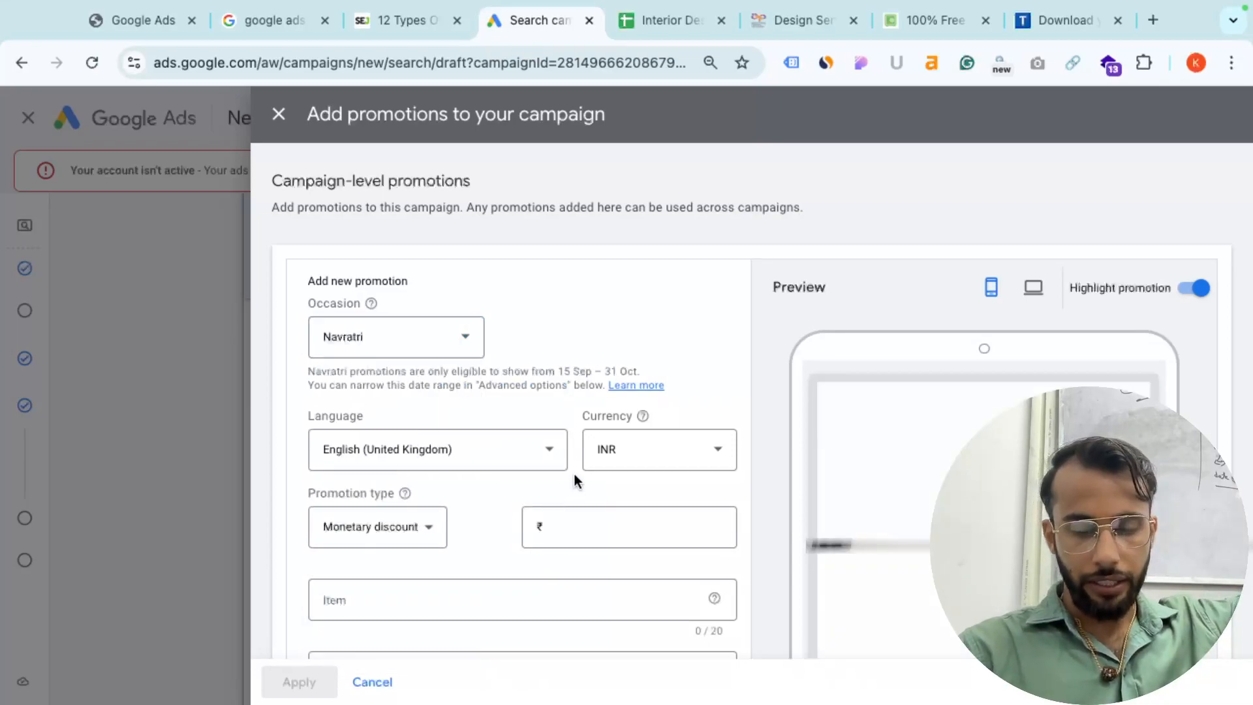
{"action": "left_click", "coordinate": [593, 519]}
- Make the Navratri promotion a Percent discount of 10%
{"action": "type", "text": "10"}
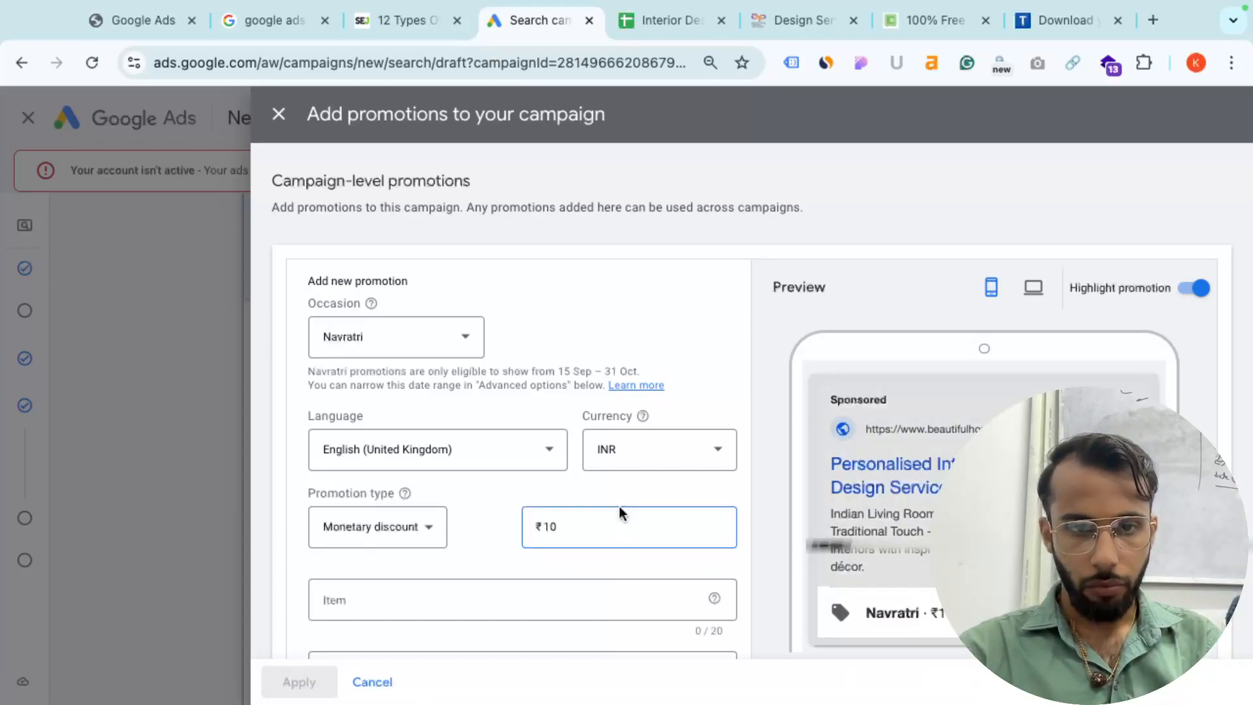
{"action": "left_click", "coordinate": [414, 526]}
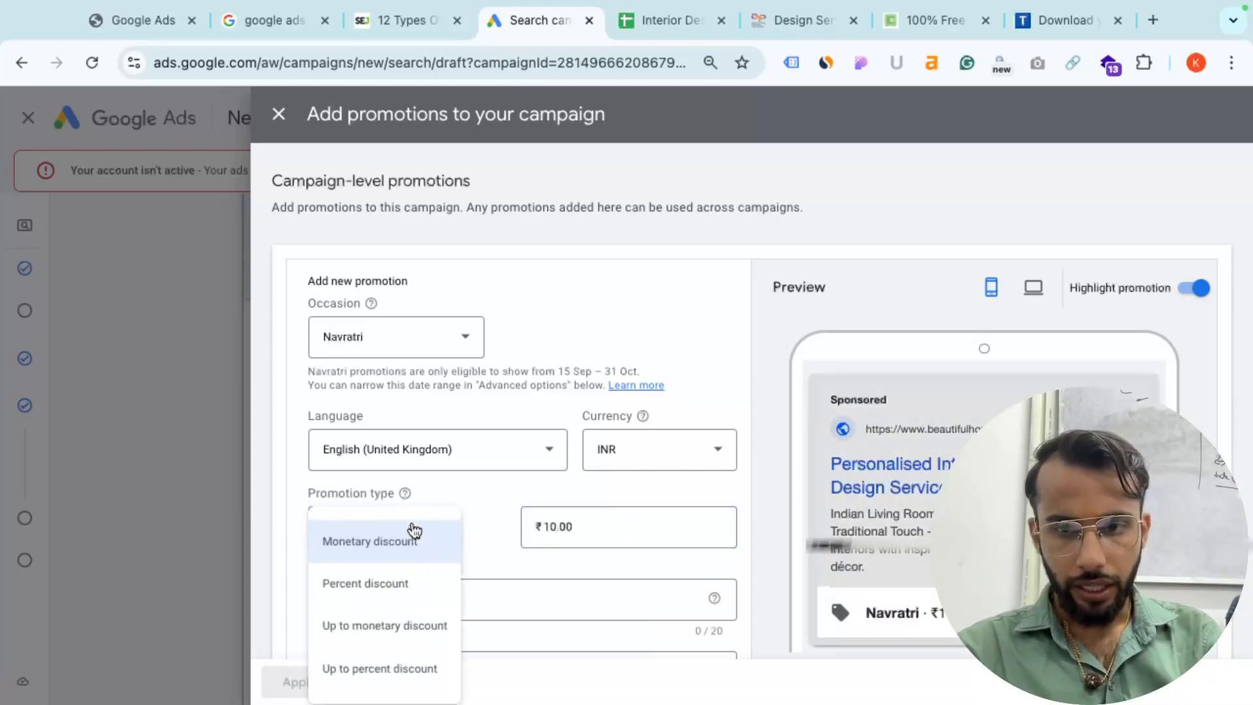
{"action": "left_click", "coordinate": [420, 592]}
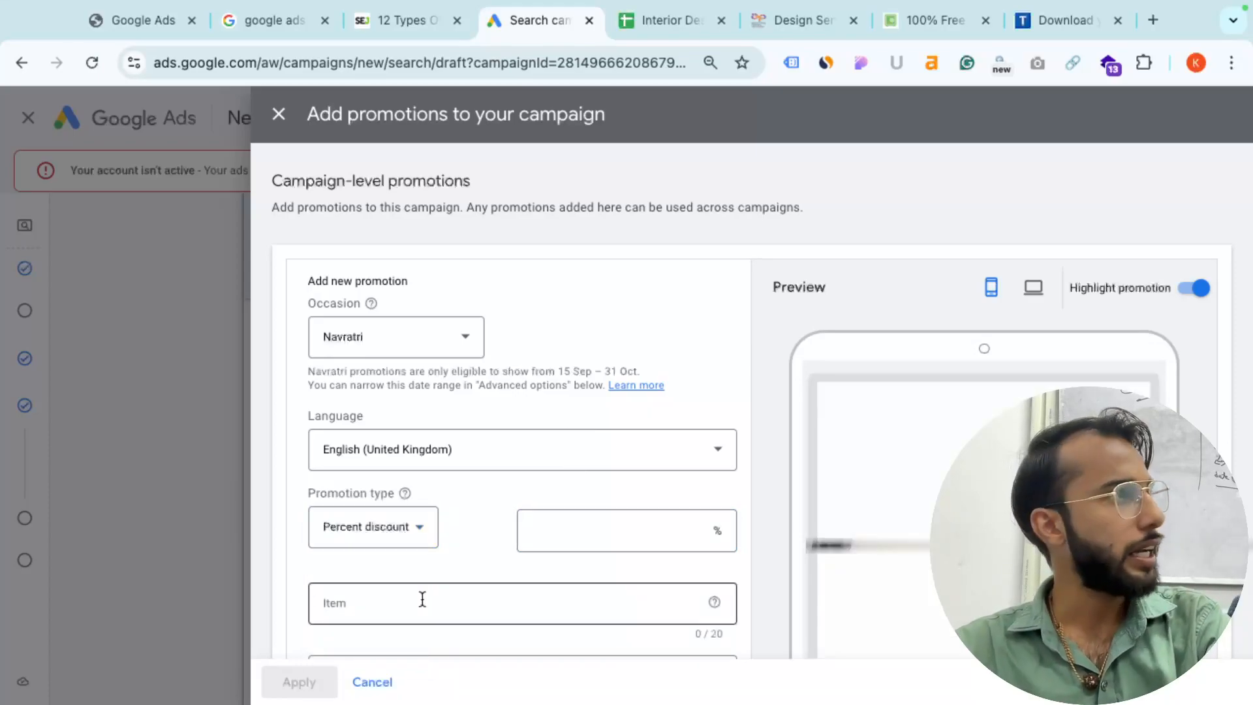
{"action": "left_click", "coordinate": [399, 533]}
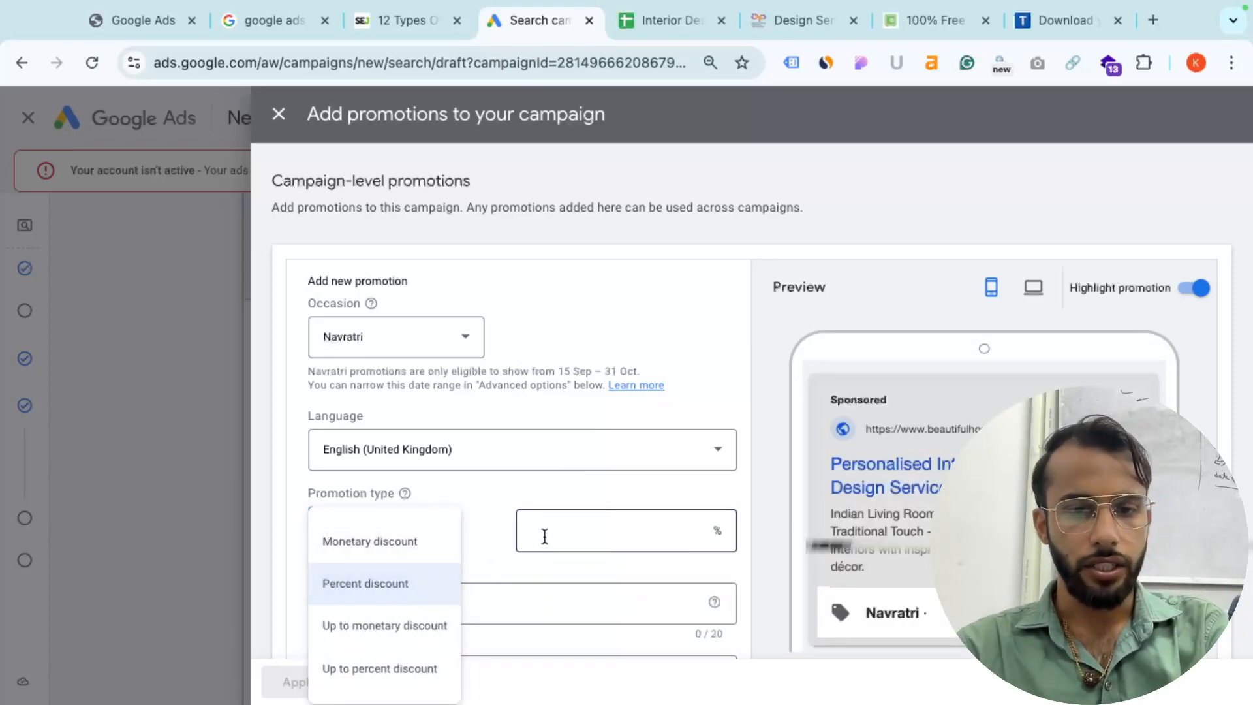
{"action": "left_click", "coordinate": [545, 536]}
{"action": "type", "text": "10"}
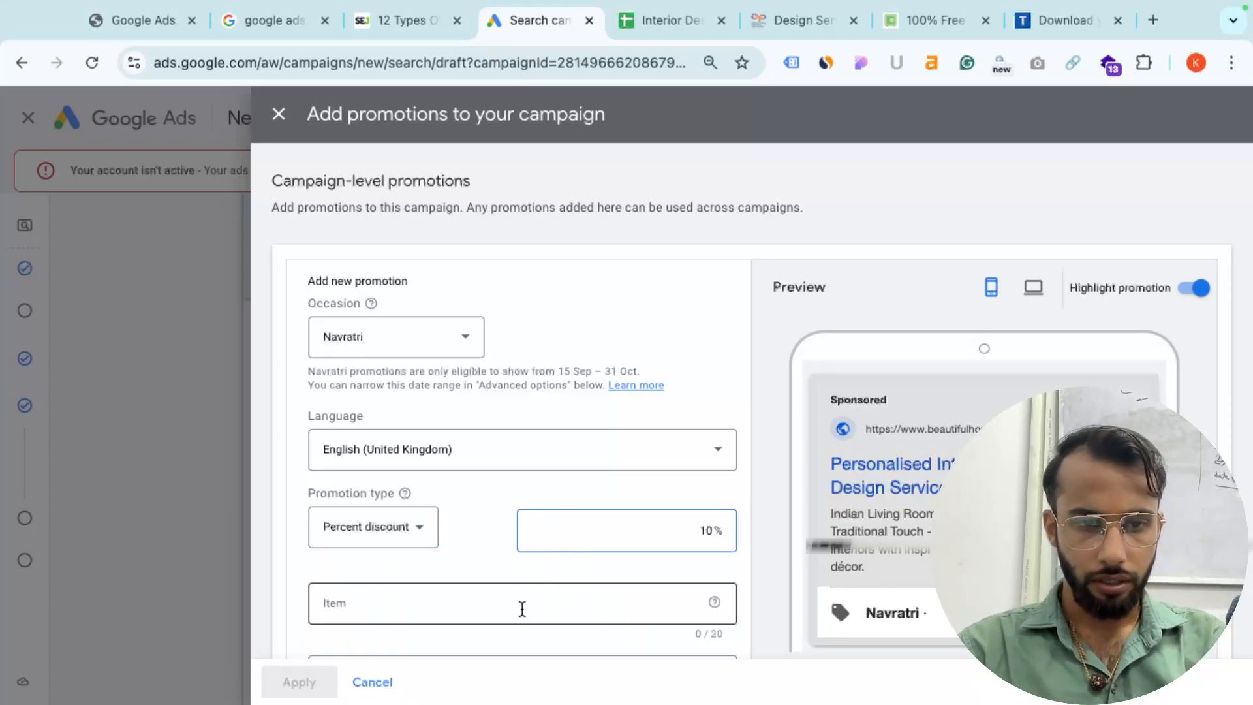
- Enter 'new Dell laptop' as the promoted item
{"action": "left_click", "coordinate": [520, 606]}
{"action": "scroll", "coordinate": [518, 609], "scroll_direction": "down", "scroll_amount": 1}
{"action": "type", "text": "laptop"}
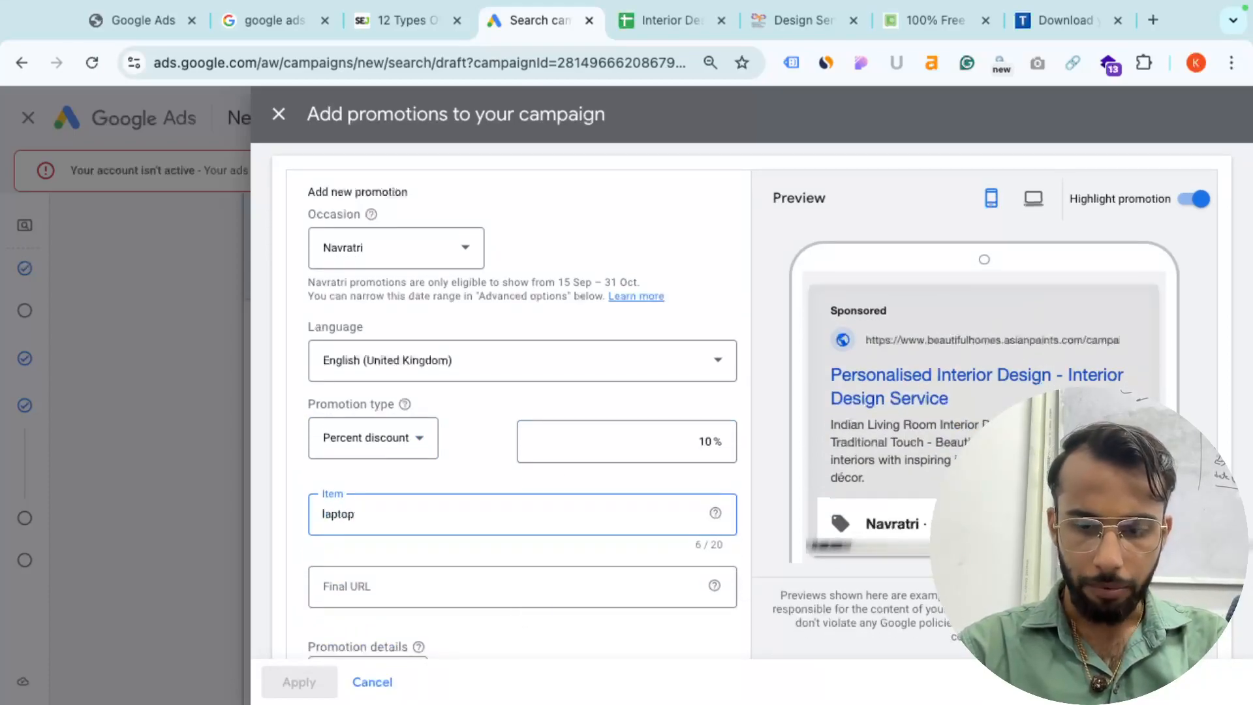
{"action": "key", "text": "super+Left"}
{"action": "type", "text": "new"}
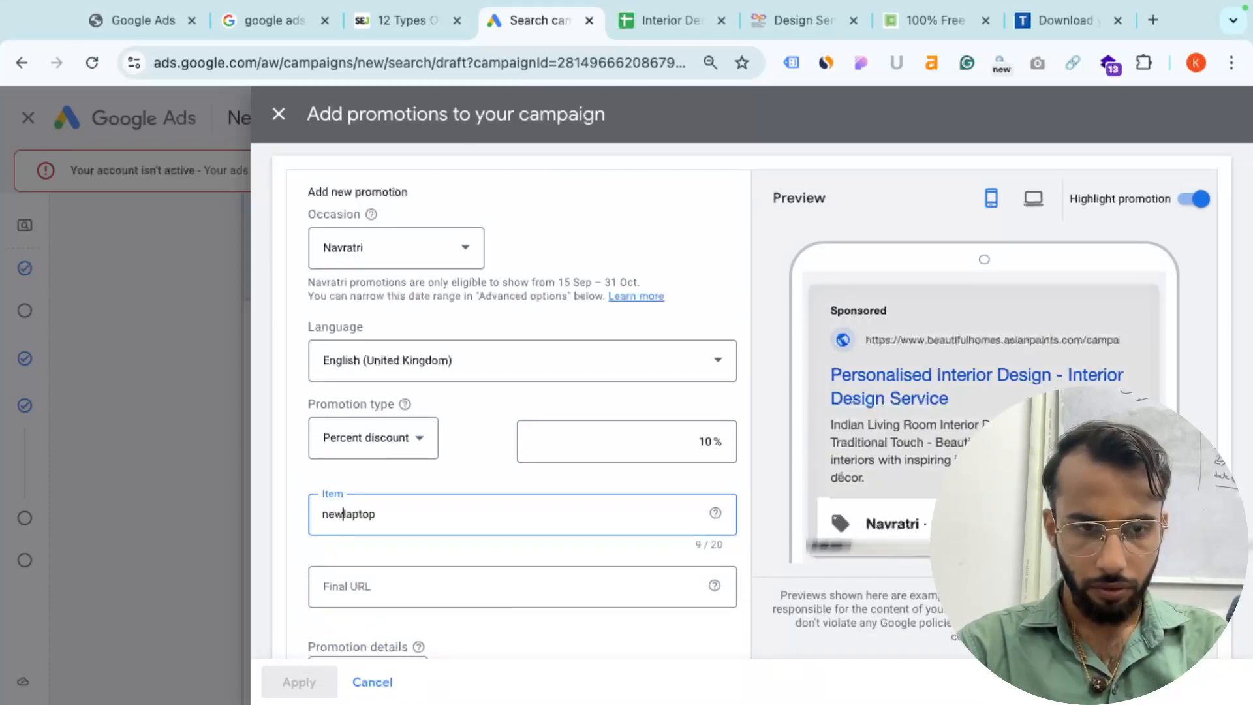
{"action": "type", "text": "ll"}
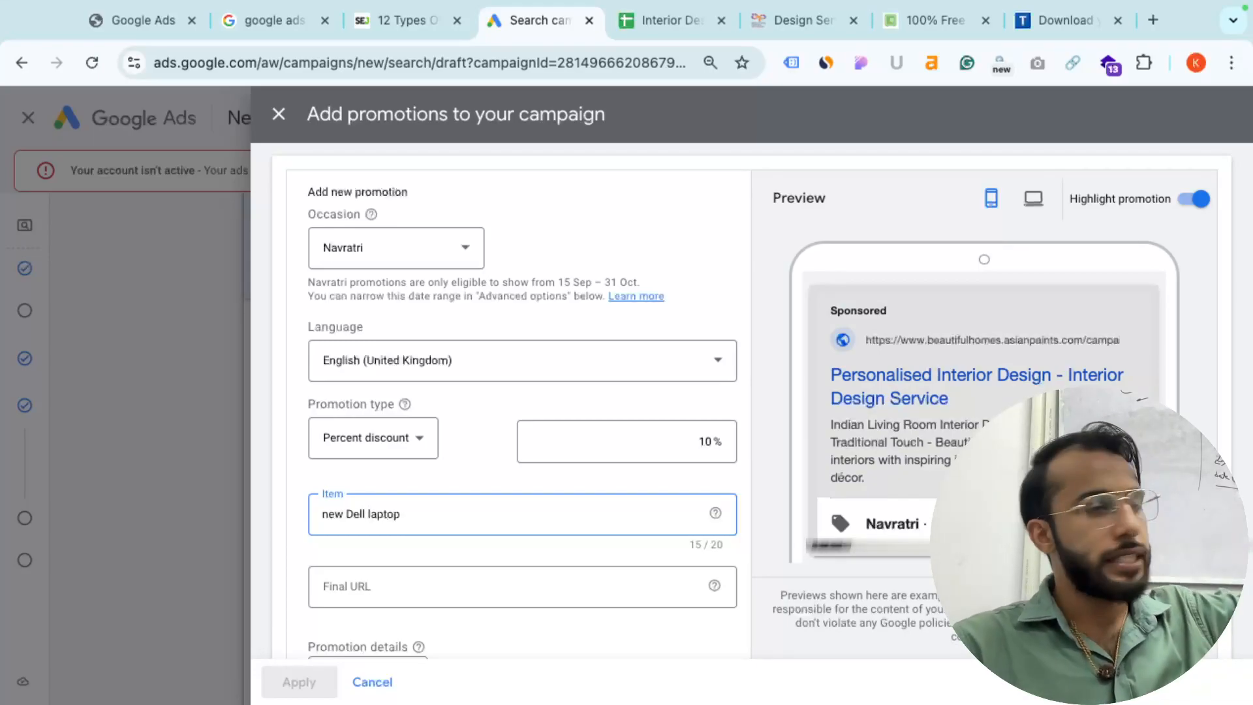
- Run the promotion from 3 Oct 2024 to 12 Oct 2024
{"action": "scroll", "coordinate": [546, 535], "scroll_direction": "down", "scroll_amount": 2}
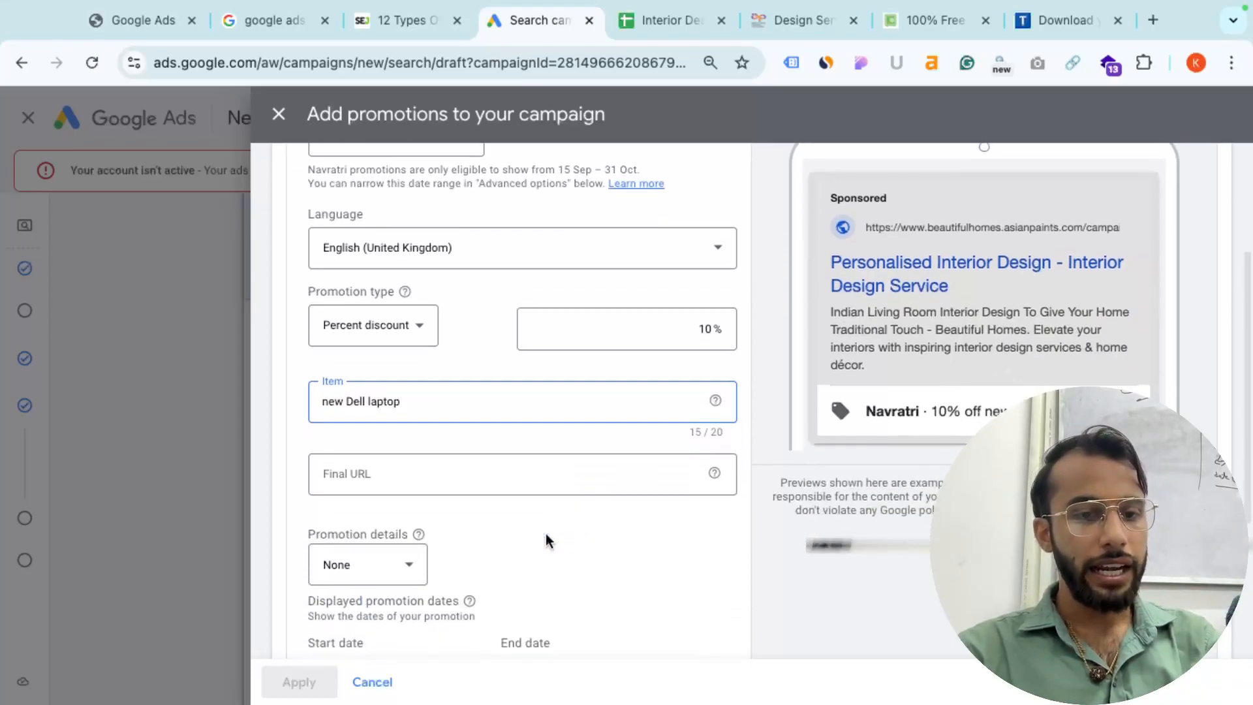
{"action": "left_click", "coordinate": [427, 458]}
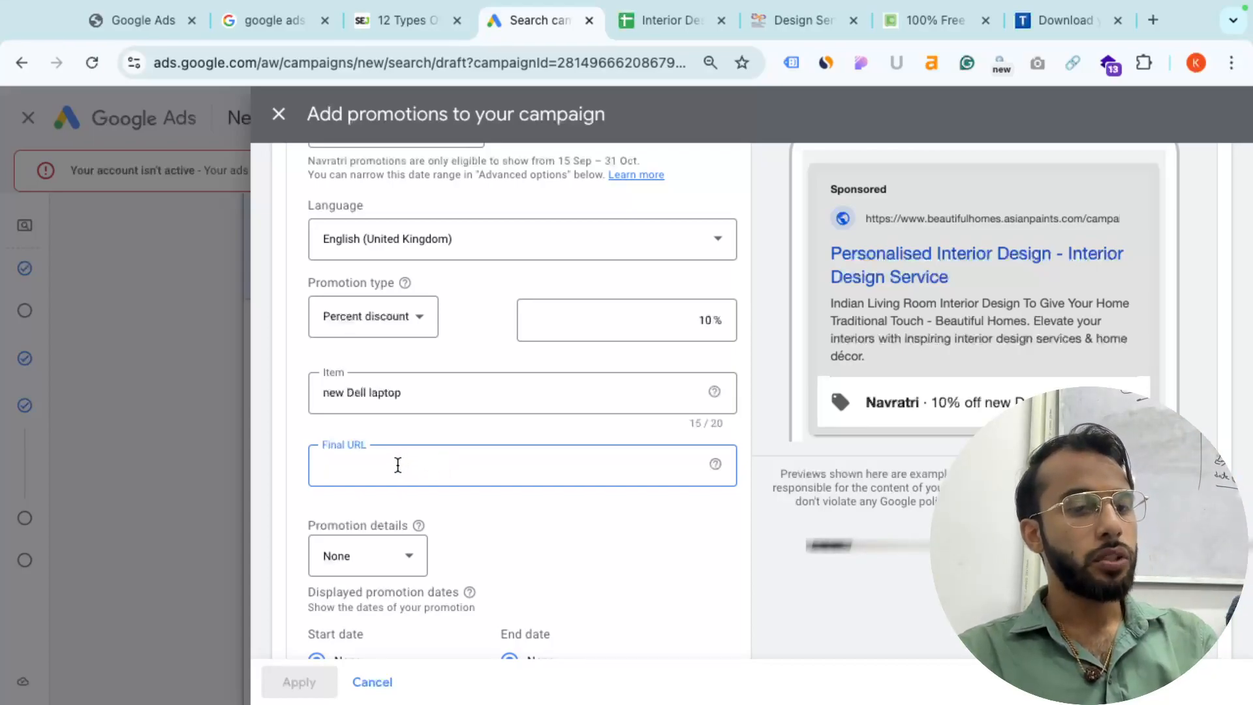
{"action": "scroll", "coordinate": [400, 464], "scroll_direction": "down", "scroll_amount": 2}
{"action": "scroll", "coordinate": [396, 464], "scroll_direction": "down", "scroll_amount": 1}
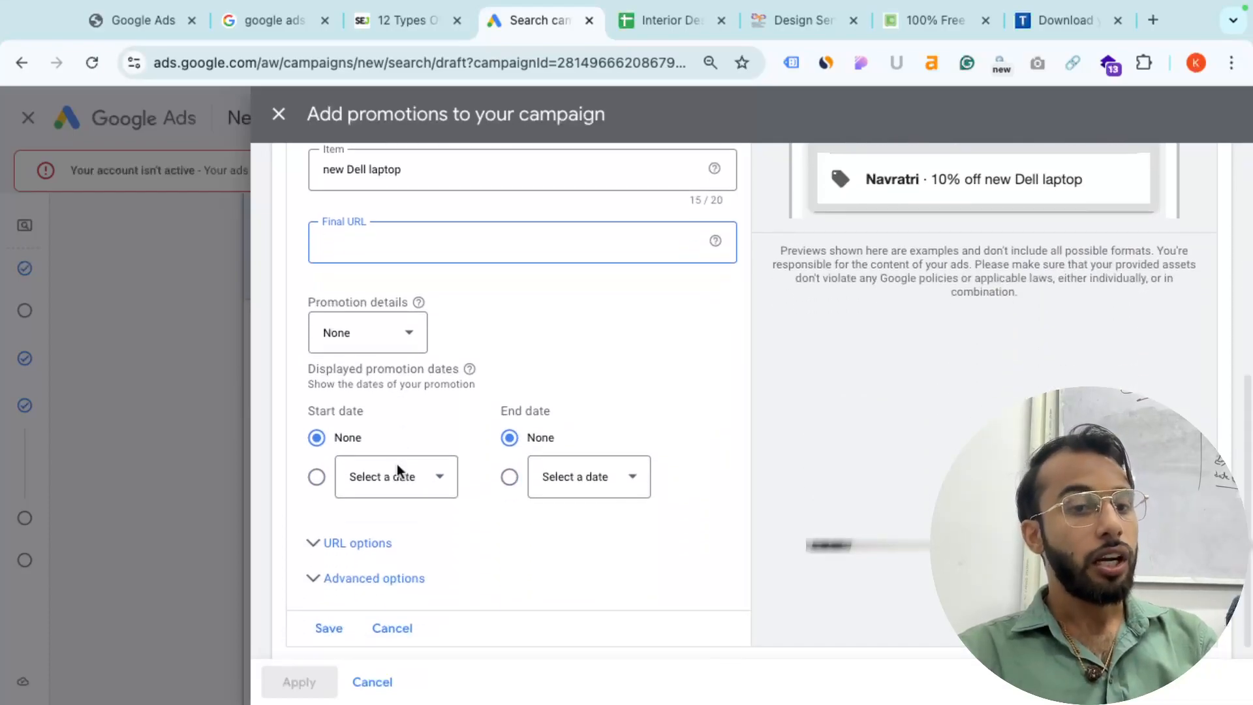
{"action": "scroll", "coordinate": [405, 482], "scroll_direction": "up", "scroll_amount": 1}
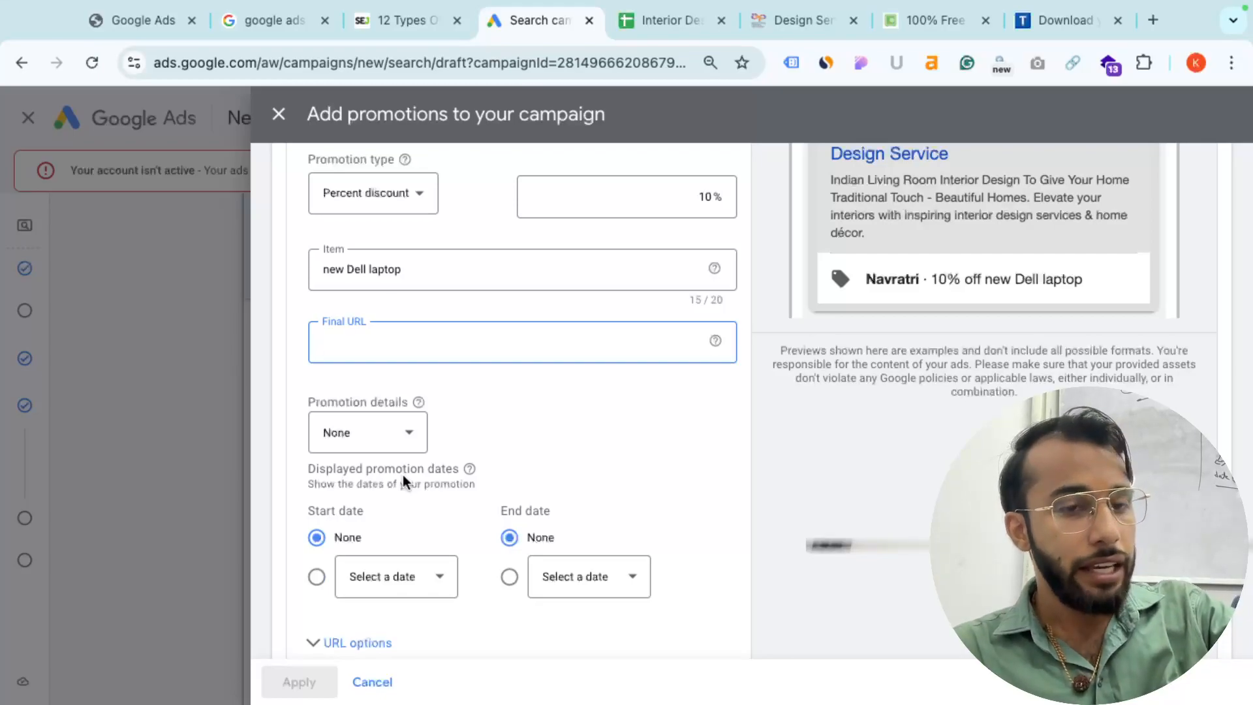
{"action": "left_click", "coordinate": [398, 578]}
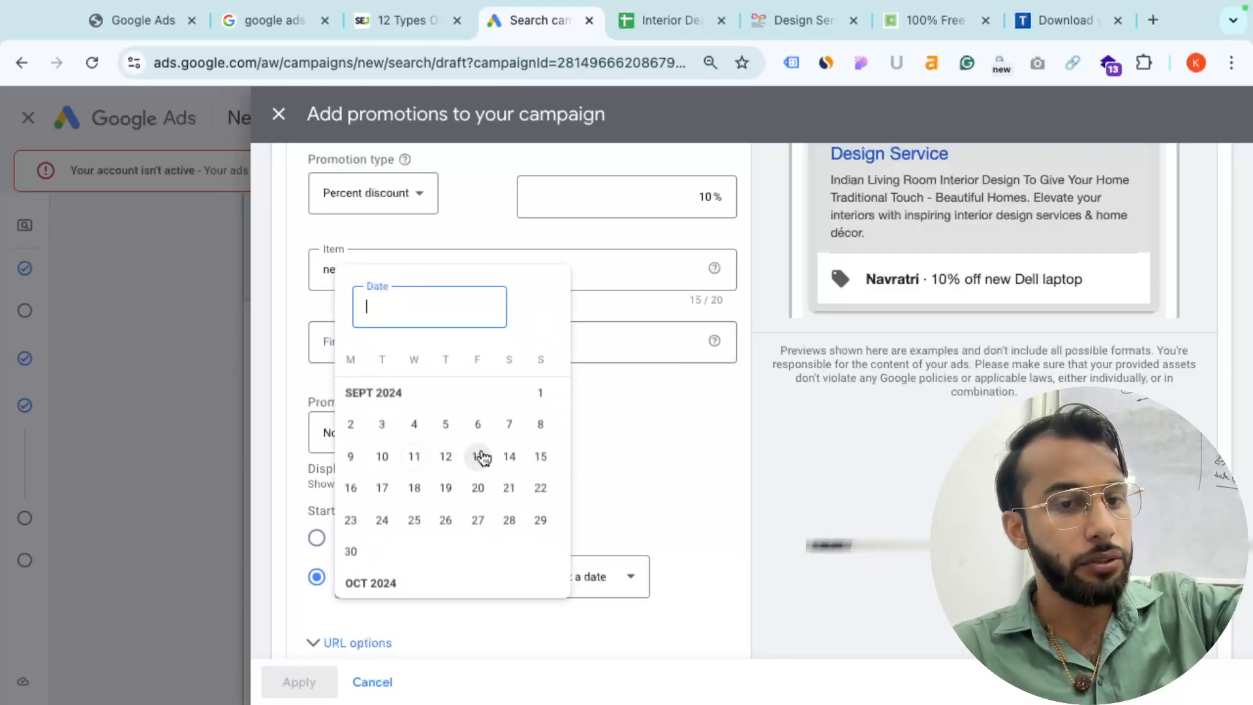
{"action": "scroll", "coordinate": [470, 559], "scroll_direction": "down", "scroll_amount": 1}
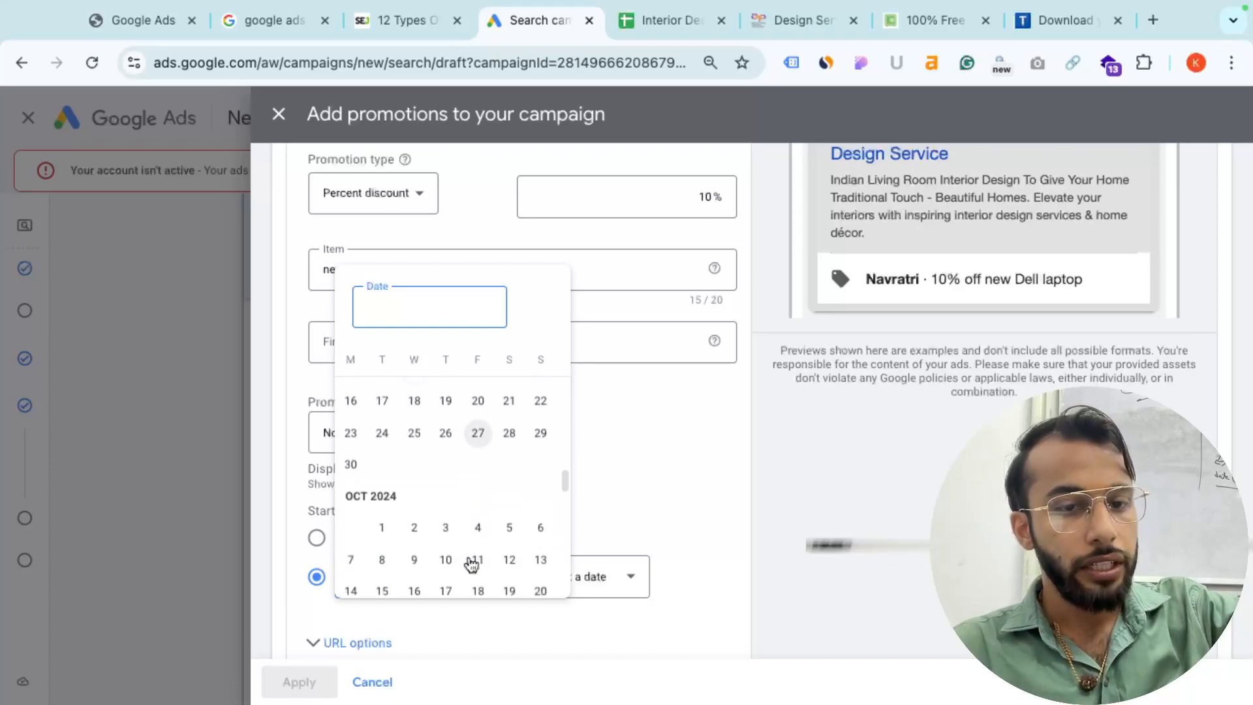
{"action": "left_click", "coordinate": [442, 530]}
{"action": "left_click", "coordinate": [559, 588]}
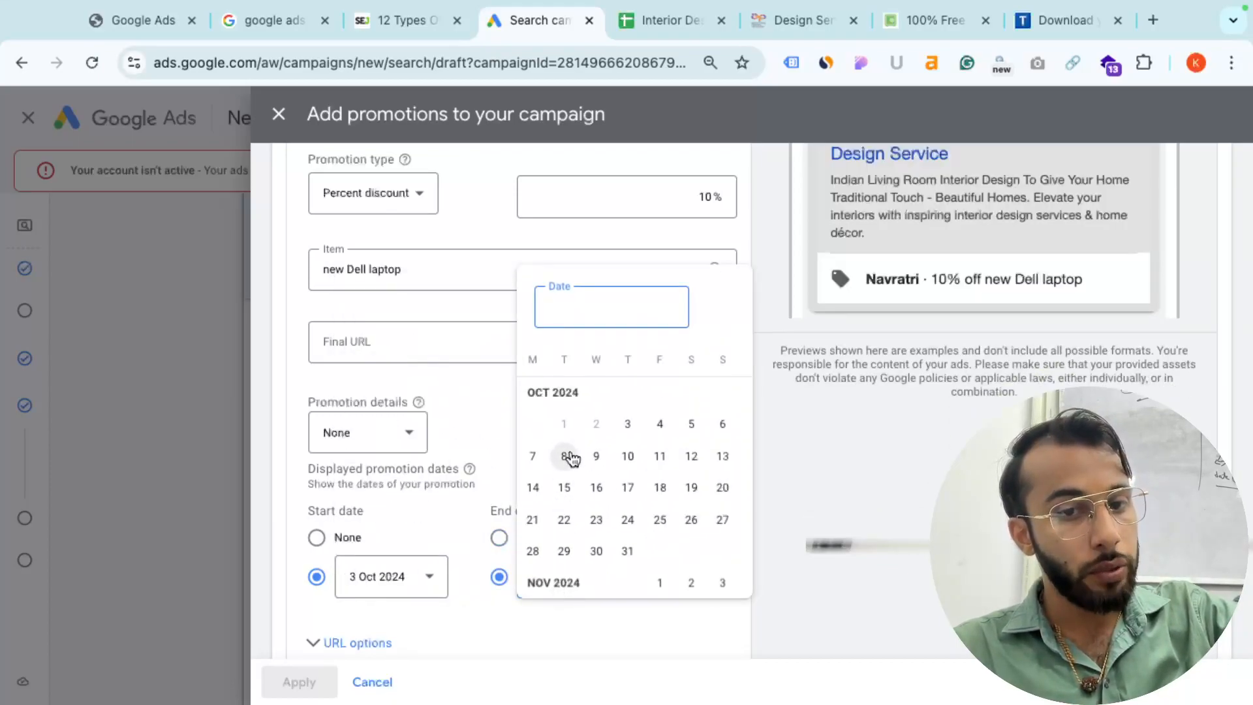
{"action": "left_click", "coordinate": [693, 456]}
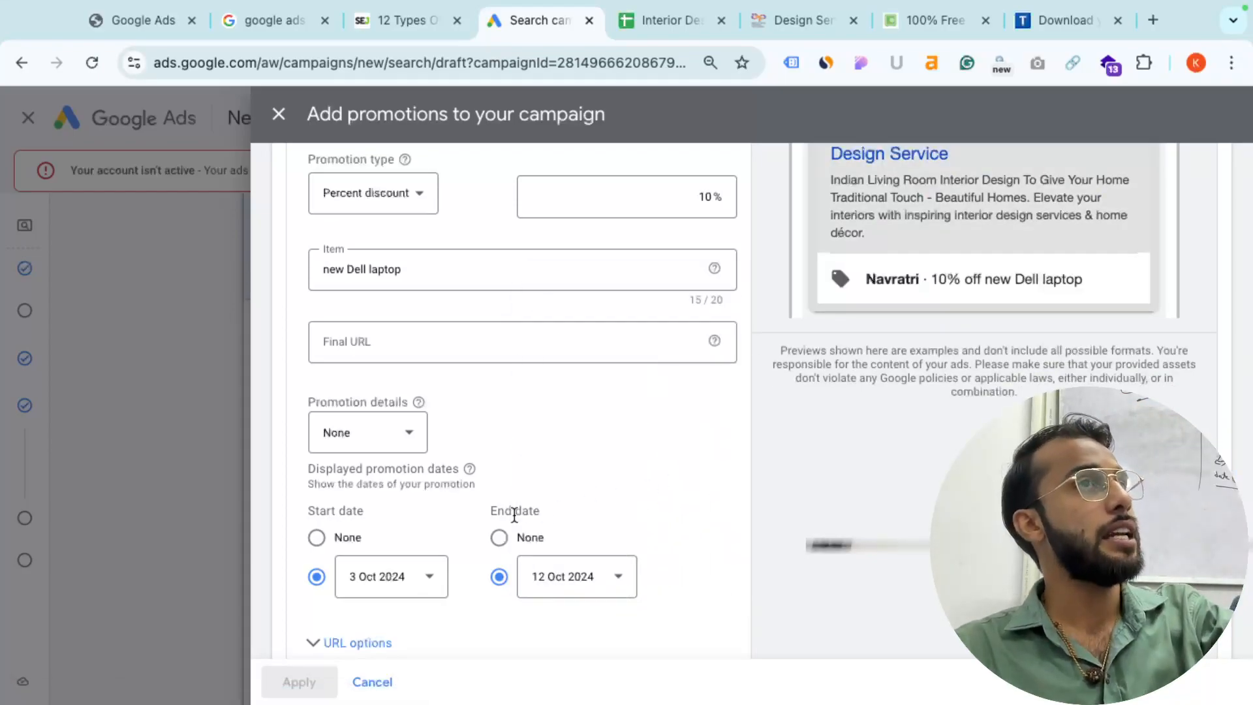
- Set the promotion details to 'On orders over' with a 50,000 minimum
{"action": "left_click", "coordinate": [350, 431]}
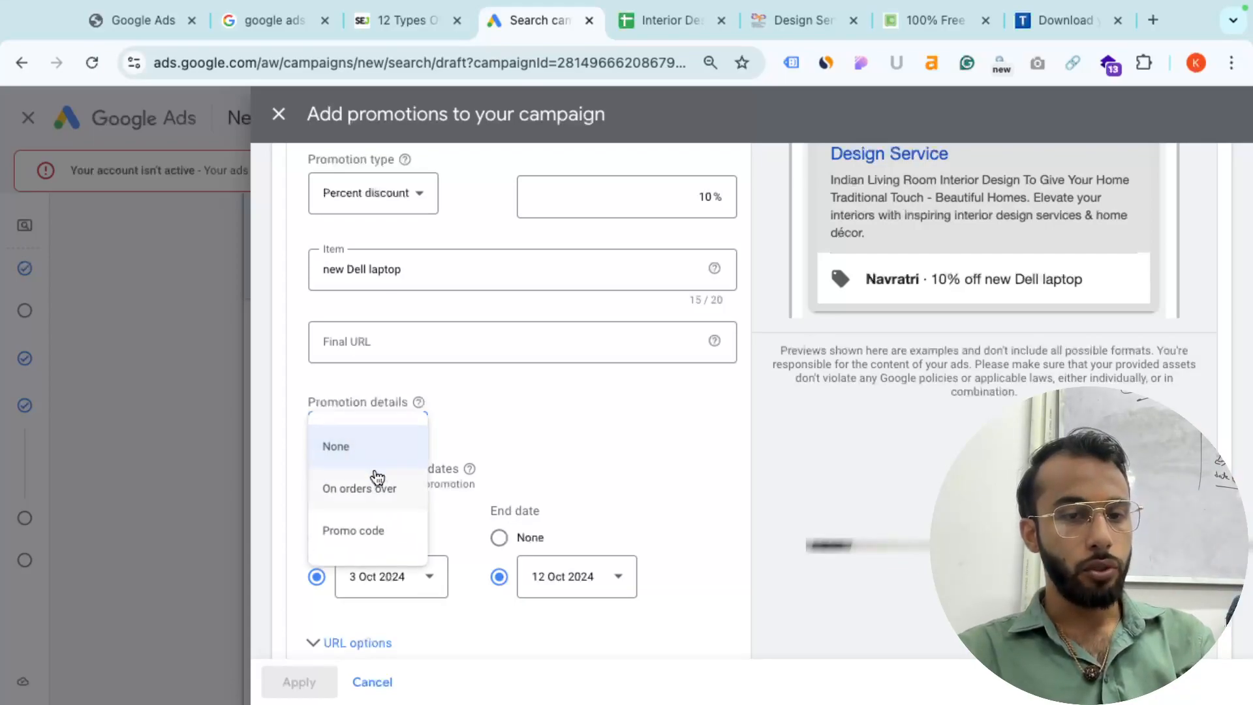
{"action": "left_click", "coordinate": [394, 502]}
{"action": "left_click", "coordinate": [503, 447]}
{"action": "type", "text": "50,0"}
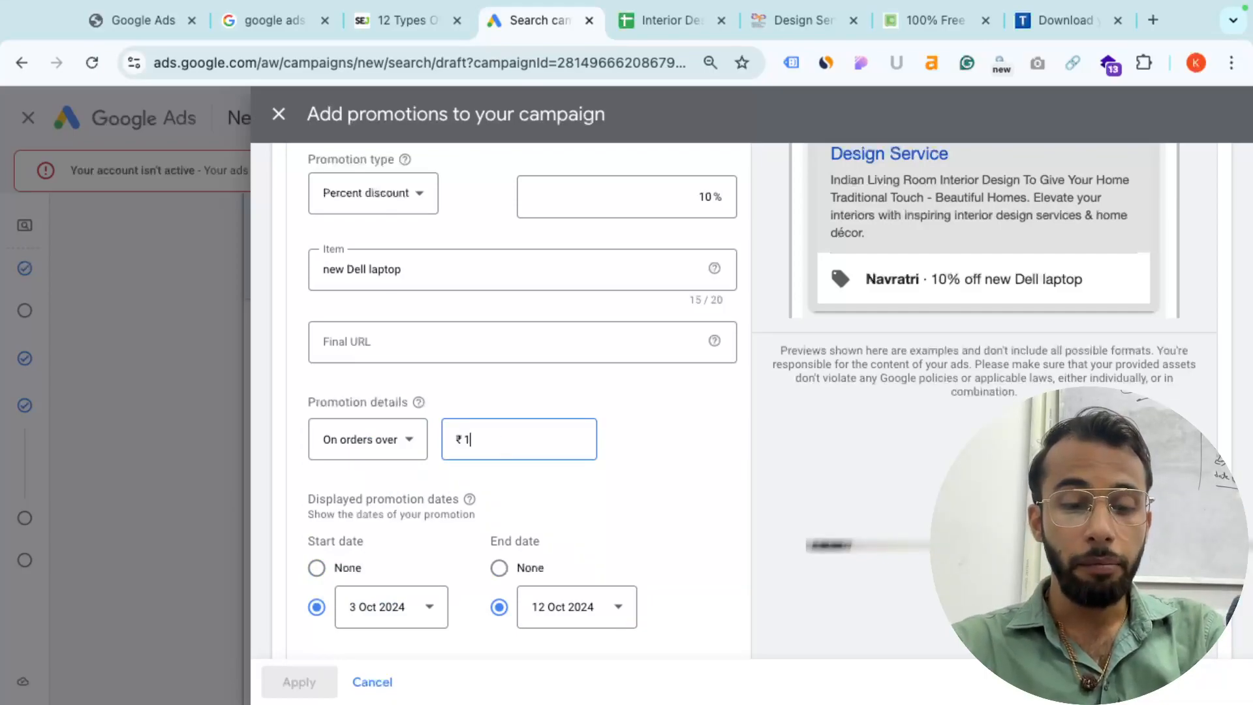
{"action": "type", "text": "0000"}
- Confirm the ₹50,000 minimum order amount for the promotion
{"action": "left_click", "coordinate": [616, 471]}
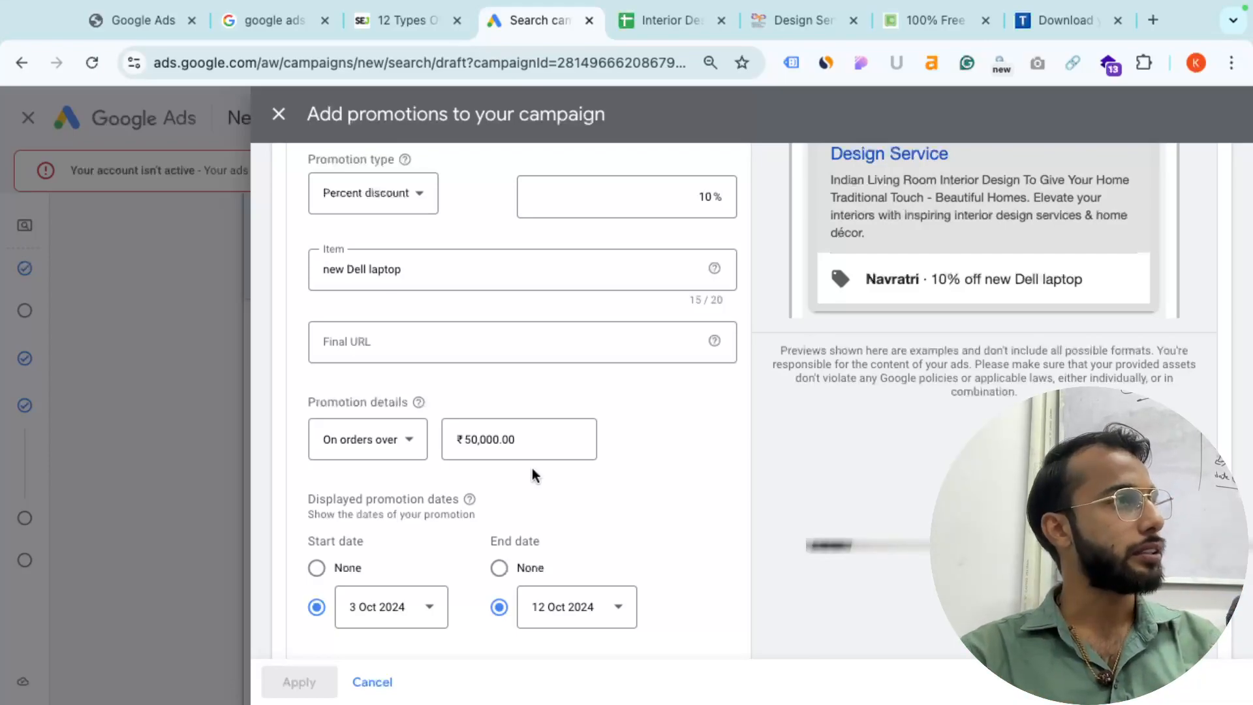
{"action": "scroll", "coordinate": [442, 572], "scroll_direction": "down", "scroll_amount": 1}
{"action": "scroll", "coordinate": [442, 572], "scroll_direction": "down", "scroll_amount": 1}
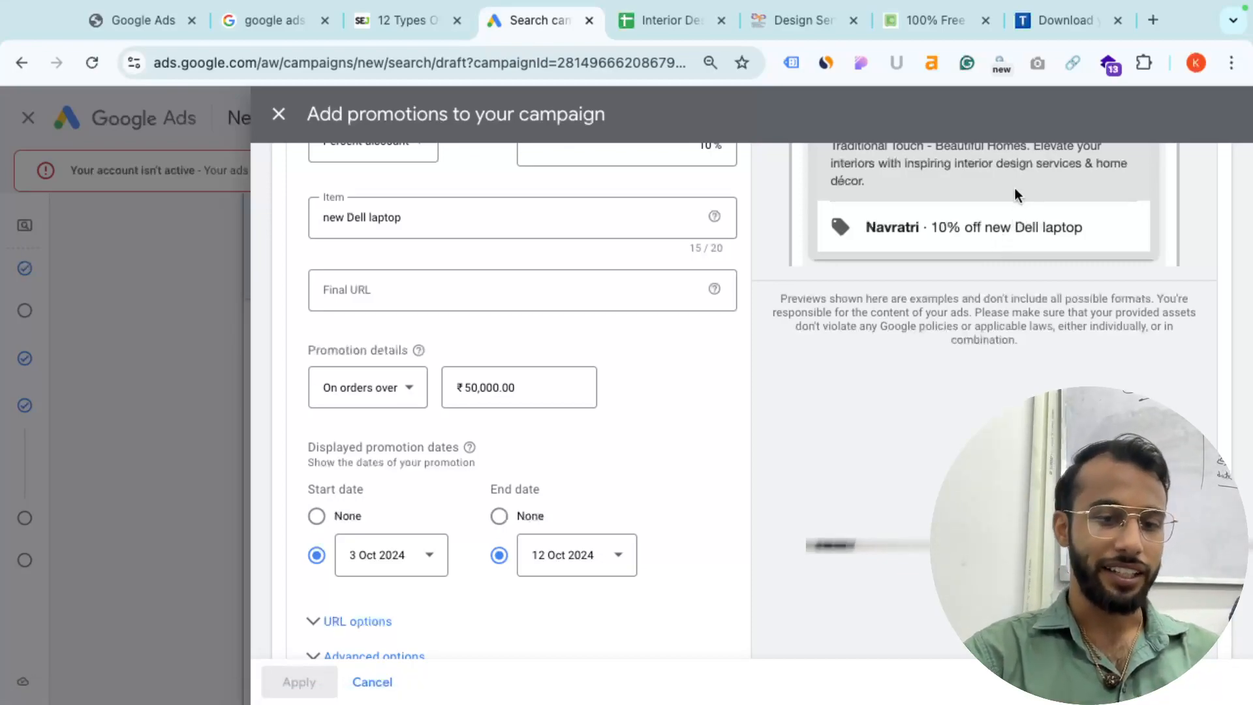
- Select the ad-extensions article's web address in the '12 Types' tab for the final URL
{"action": "left_click", "coordinate": [369, 287]}
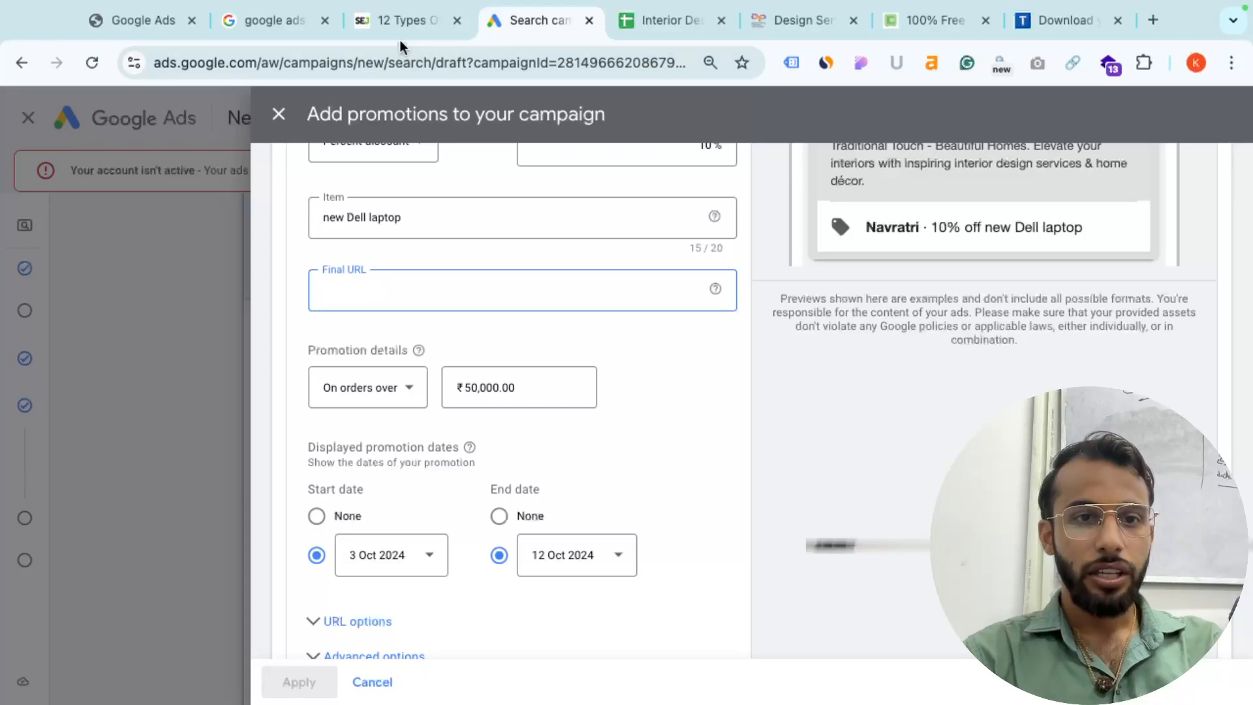
{"action": "left_click", "coordinate": [395, 33]}
{"action": "left_click", "coordinate": [345, 62]}
{"action": "key", "text": "super+c"}
- Paste the article link as the promotion's final URL and save the Navratri promotion
{"action": "mouse_move", "coordinate": [593, 9]}
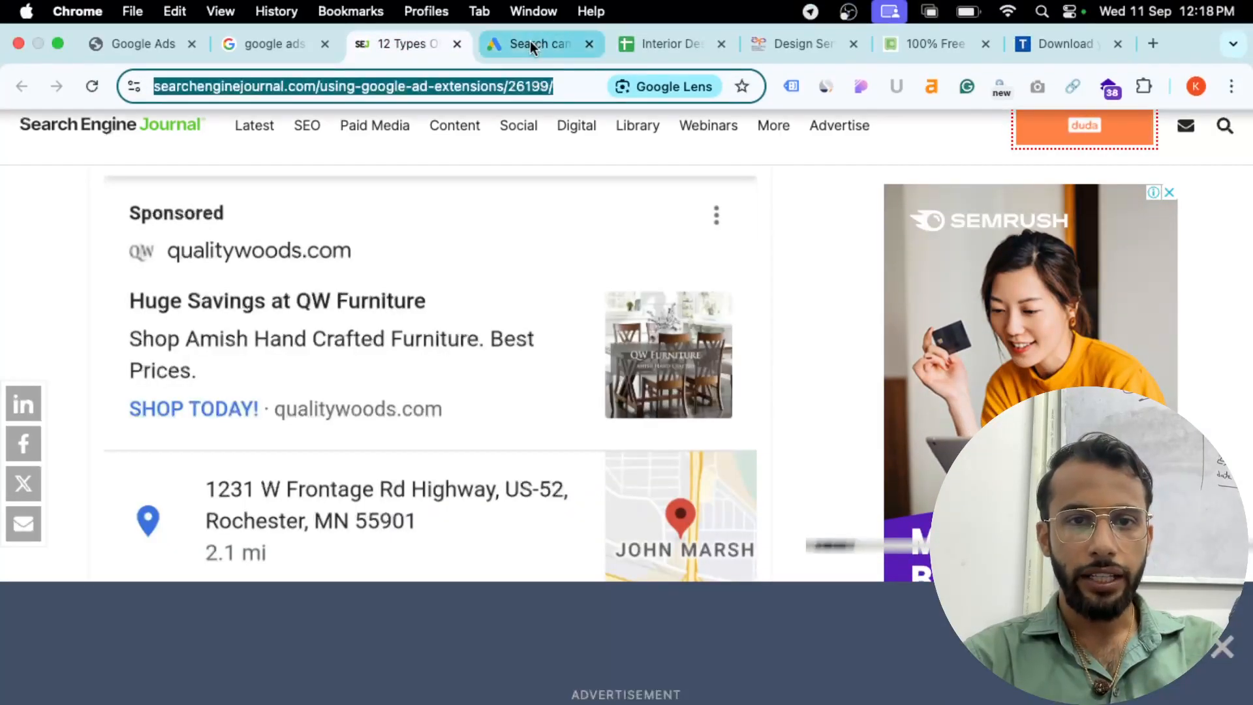
{"action": "left_click", "coordinate": [530, 40]}
{"action": "key", "text": "super+v"}
{"action": "scroll", "coordinate": [392, 523], "scroll_direction": "down", "scroll_amount": 1}
{"action": "left_click", "coordinate": [325, 624]}
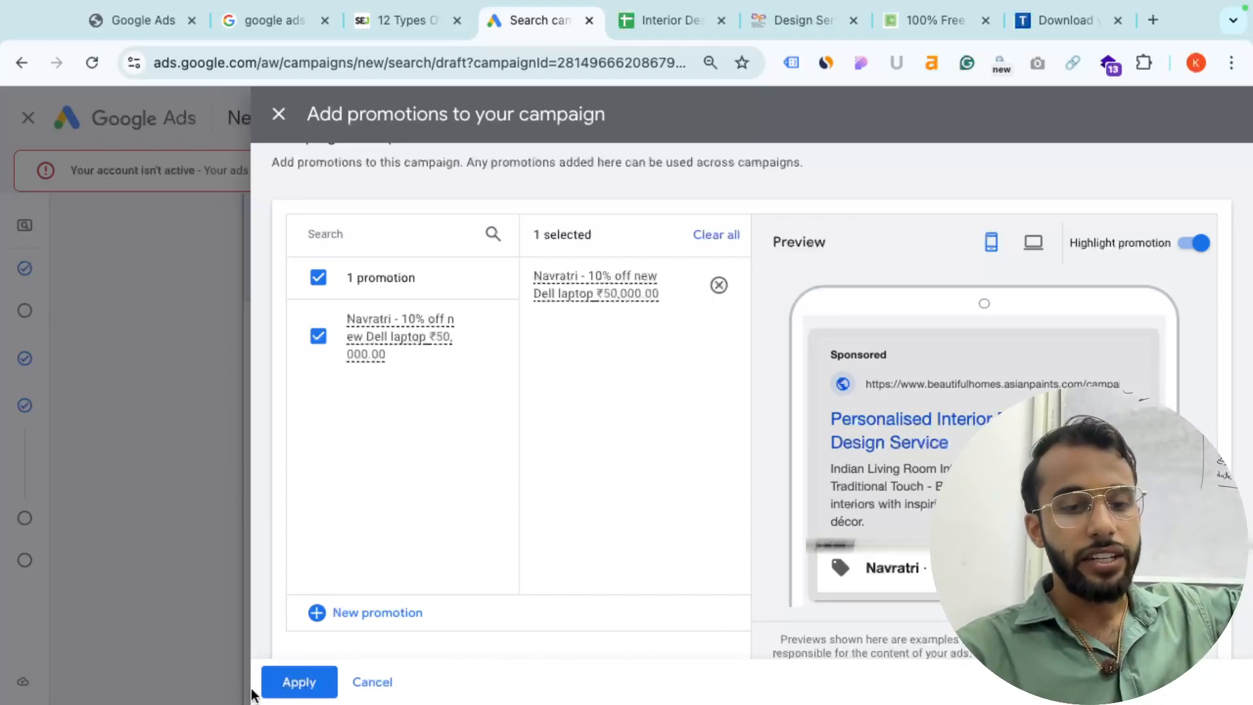
- Apply the 'Navratri - 10% off new Dell laptop' promotion and review the attached assets
{"action": "left_click", "coordinate": [307, 682]}
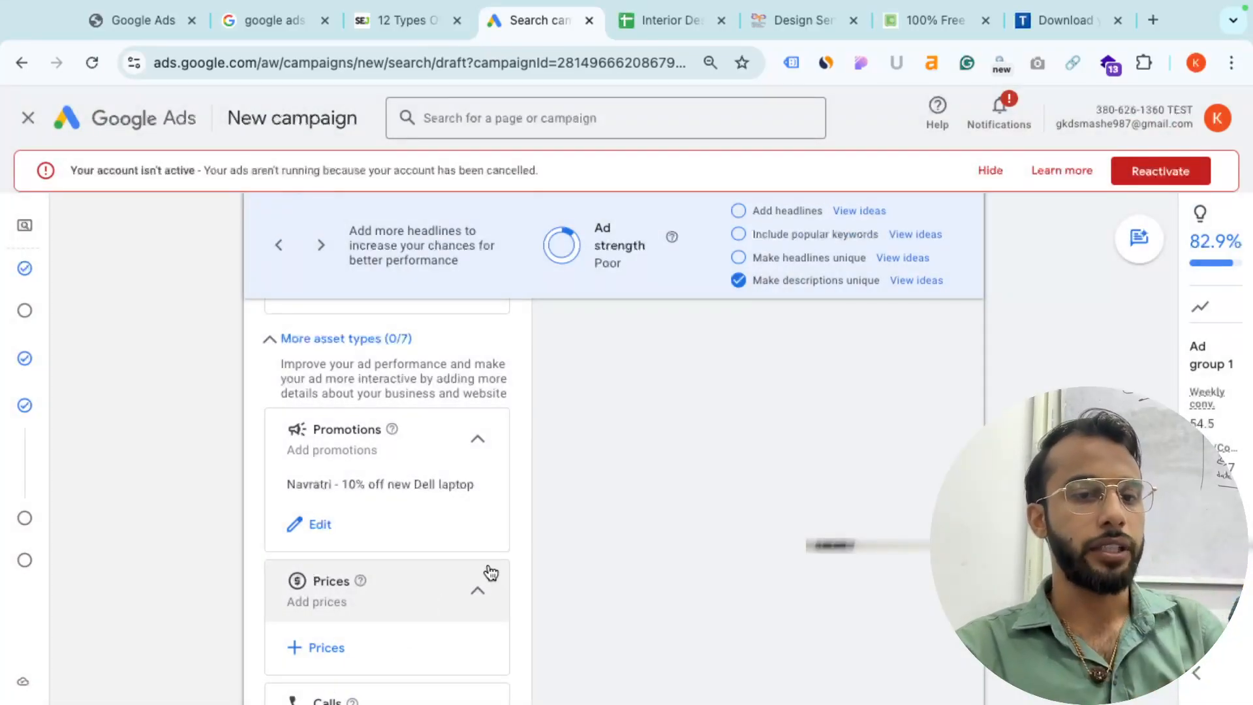
{"action": "scroll", "coordinate": [487, 563], "scroll_direction": "down", "scroll_amount": 4}
{"action": "scroll", "coordinate": [487, 563], "scroll_direction": "up", "scroll_amount": 1}
{"action": "scroll", "coordinate": [410, 473], "scroll_direction": "up", "scroll_amount": 1}
{"action": "scroll", "coordinate": [352, 408], "scroll_direction": "up", "scroll_amount": 2}
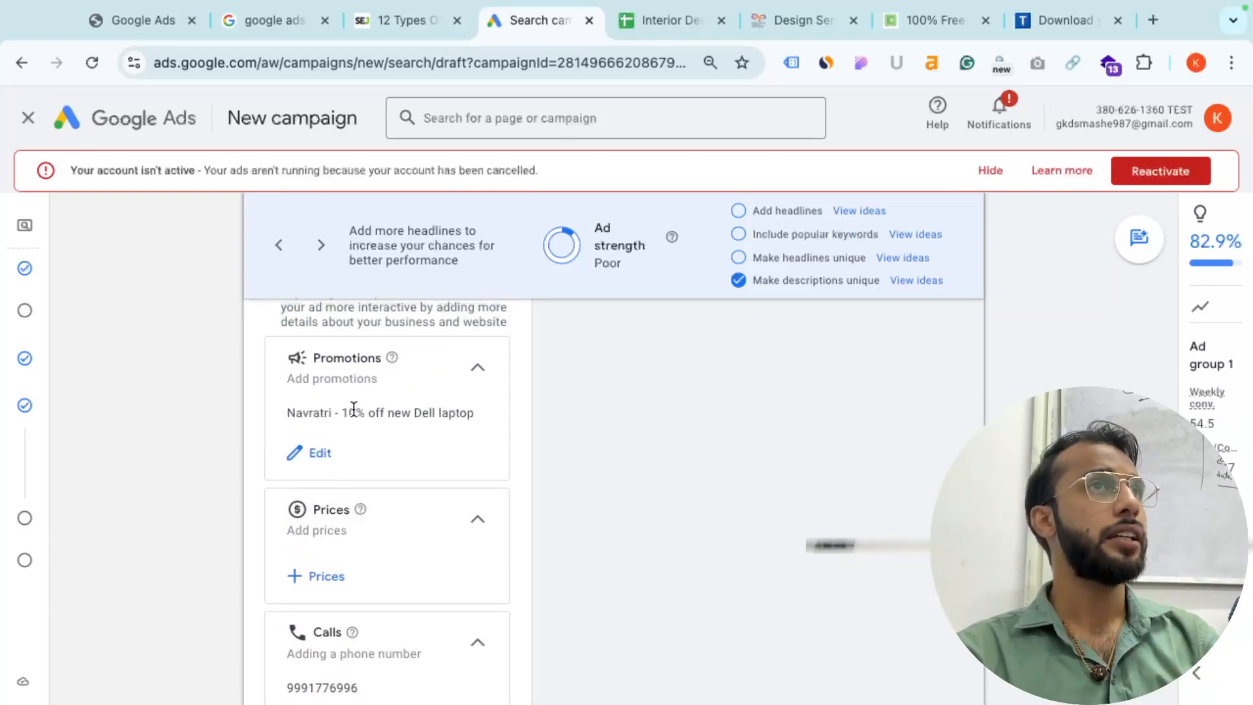
{"action": "scroll", "coordinate": [352, 408], "scroll_direction": "up", "scroll_amount": 2}
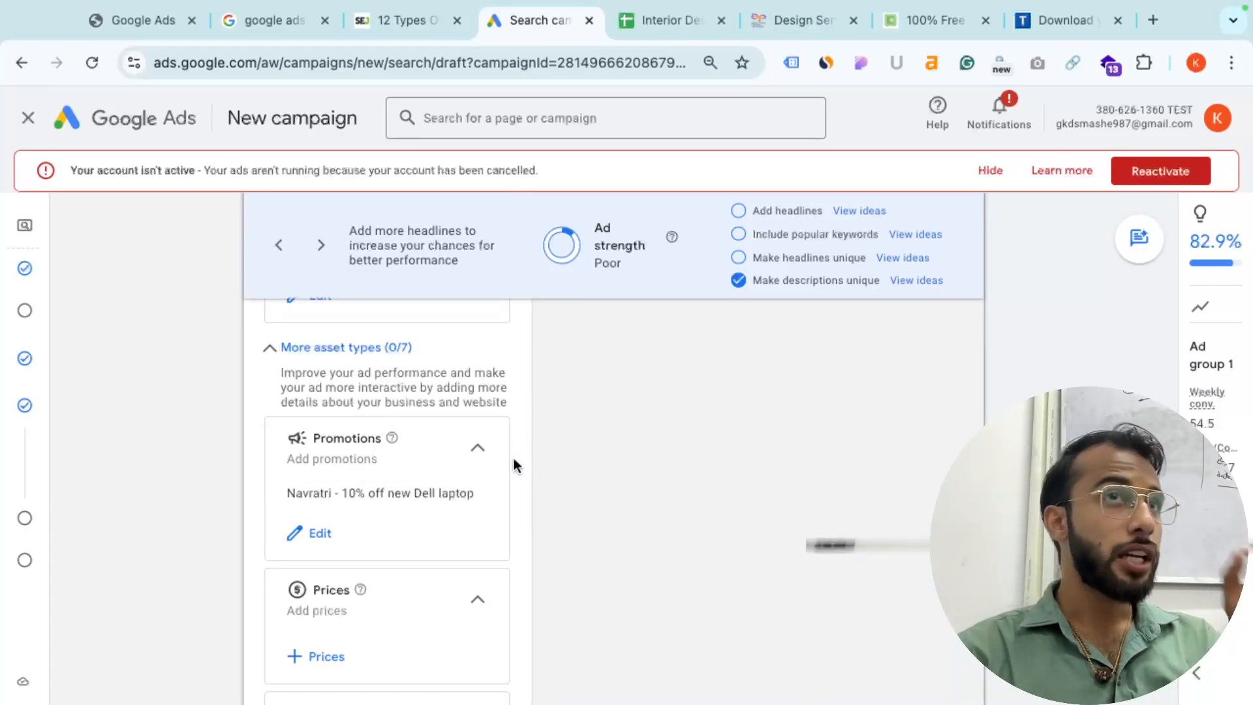
{"action": "scroll", "coordinate": [515, 460], "scroll_direction": "up", "scroll_amount": 1}
{"action": "scroll", "coordinate": [515, 465], "scroll_direction": "up", "scroll_amount": 1}
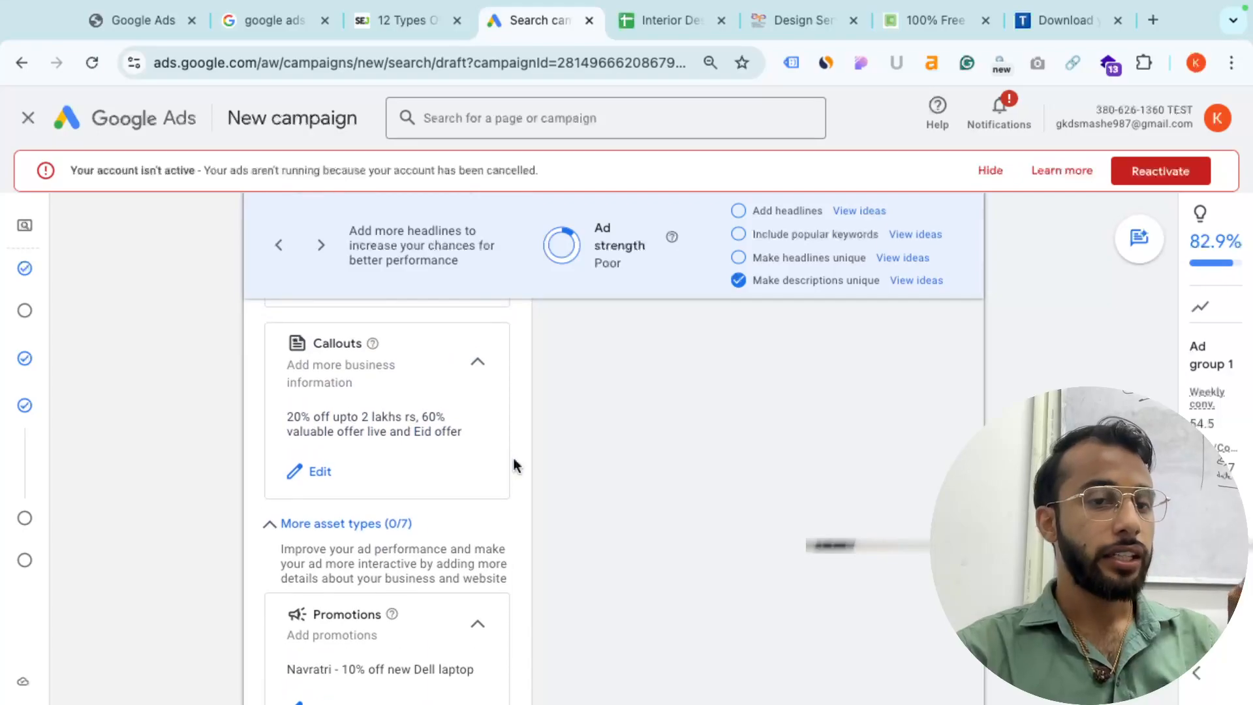
{"action": "key", "text": "super+Tab"}
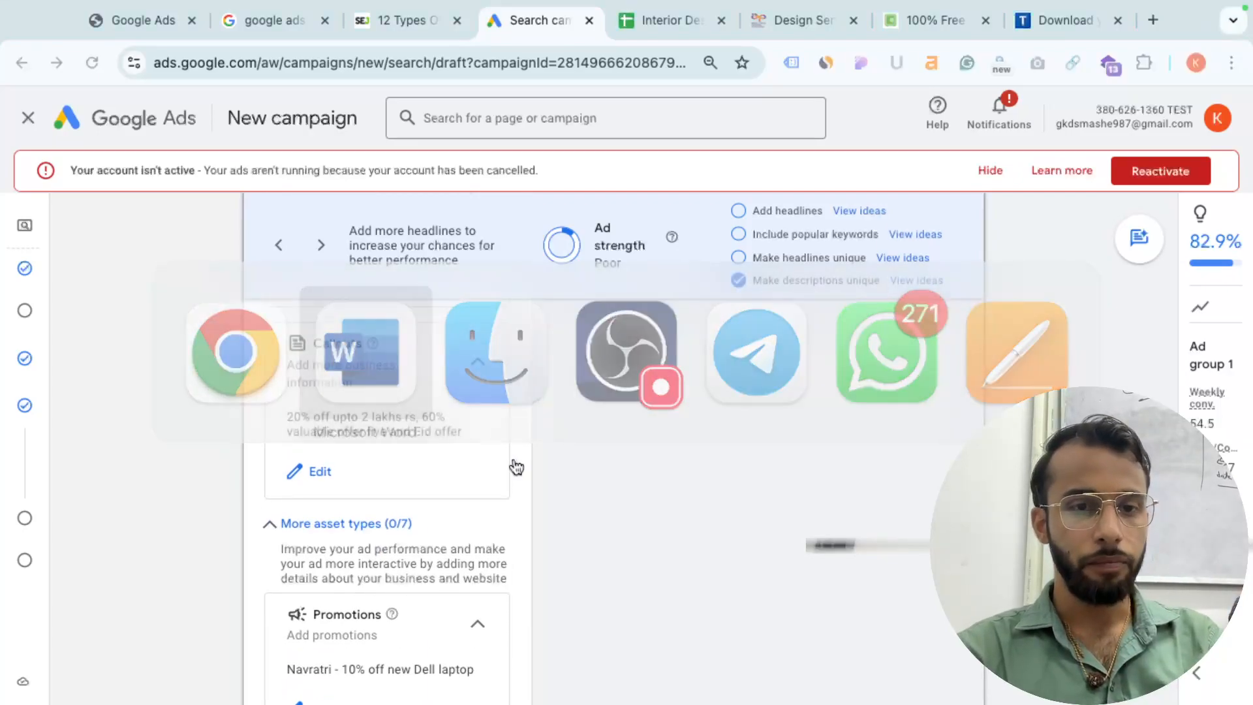
- Type 4 siteline, callout, call, leadform and location on separate lines of page 1
{"action": "scroll", "coordinate": [571, 379], "scroll_direction": "up", "scroll_amount": 20}
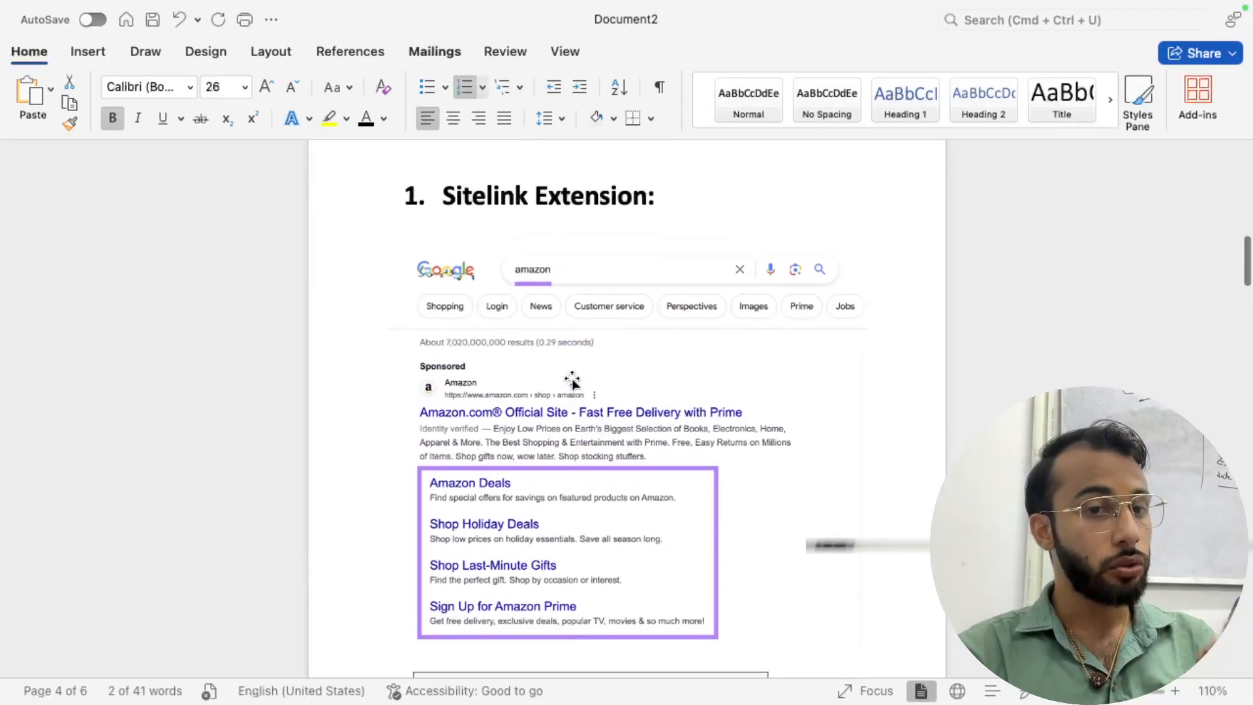
{"action": "scroll", "coordinate": [572, 382], "scroll_direction": "up", "scroll_amount": 10}
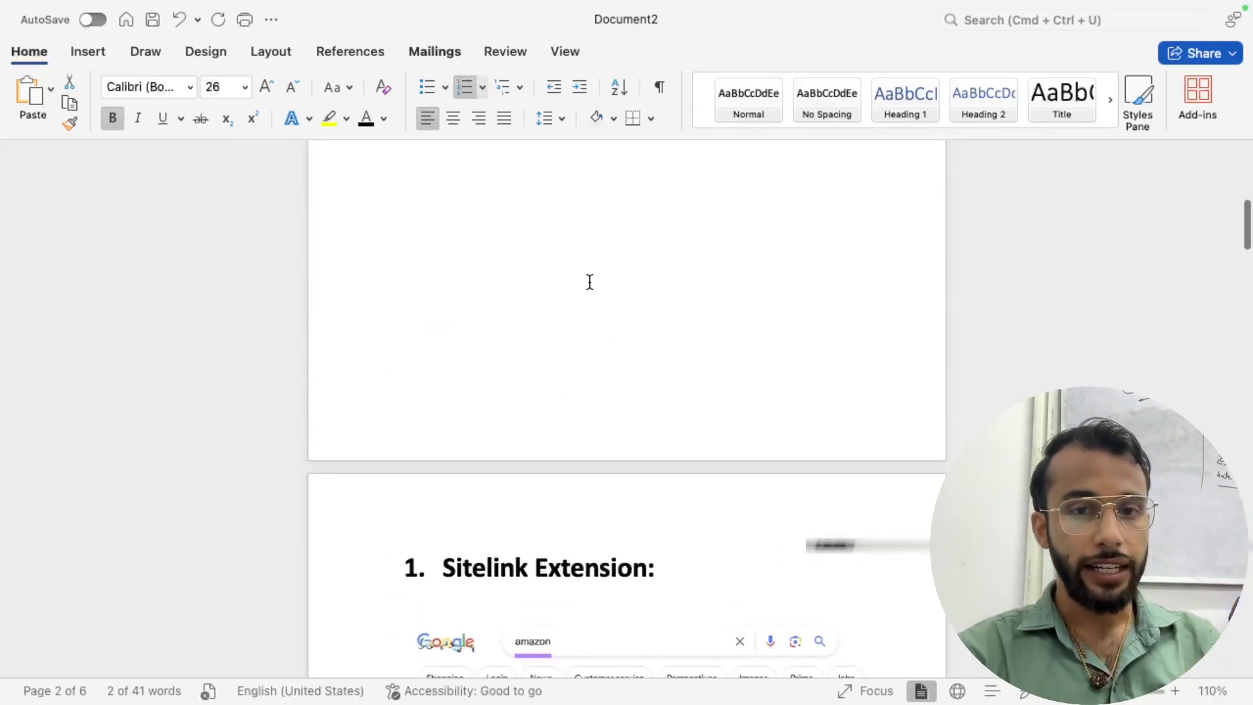
{"action": "scroll", "coordinate": [571, 522], "scroll_direction": "up", "scroll_amount": 8}
{"action": "scroll", "coordinate": [568, 587], "scroll_direction": "down", "scroll_amount": 1}
{"action": "left_click", "coordinate": [523, 260]}
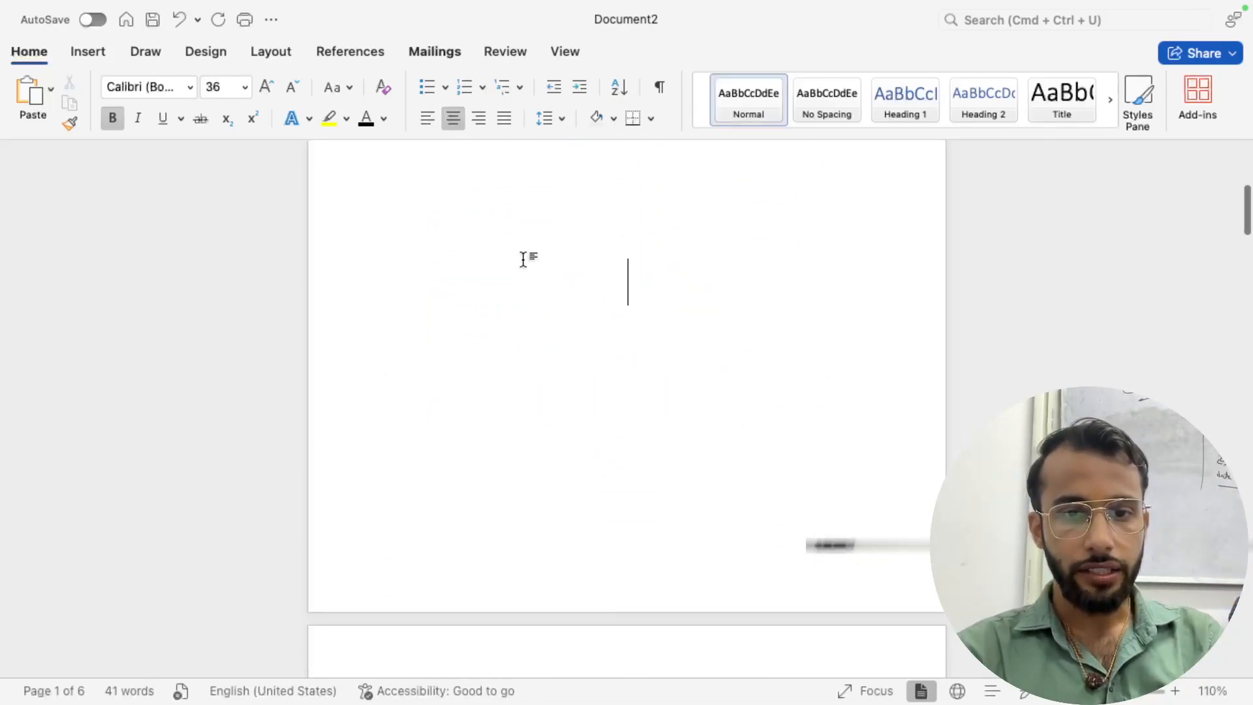
{"action": "type", "text": "4 siteline"}
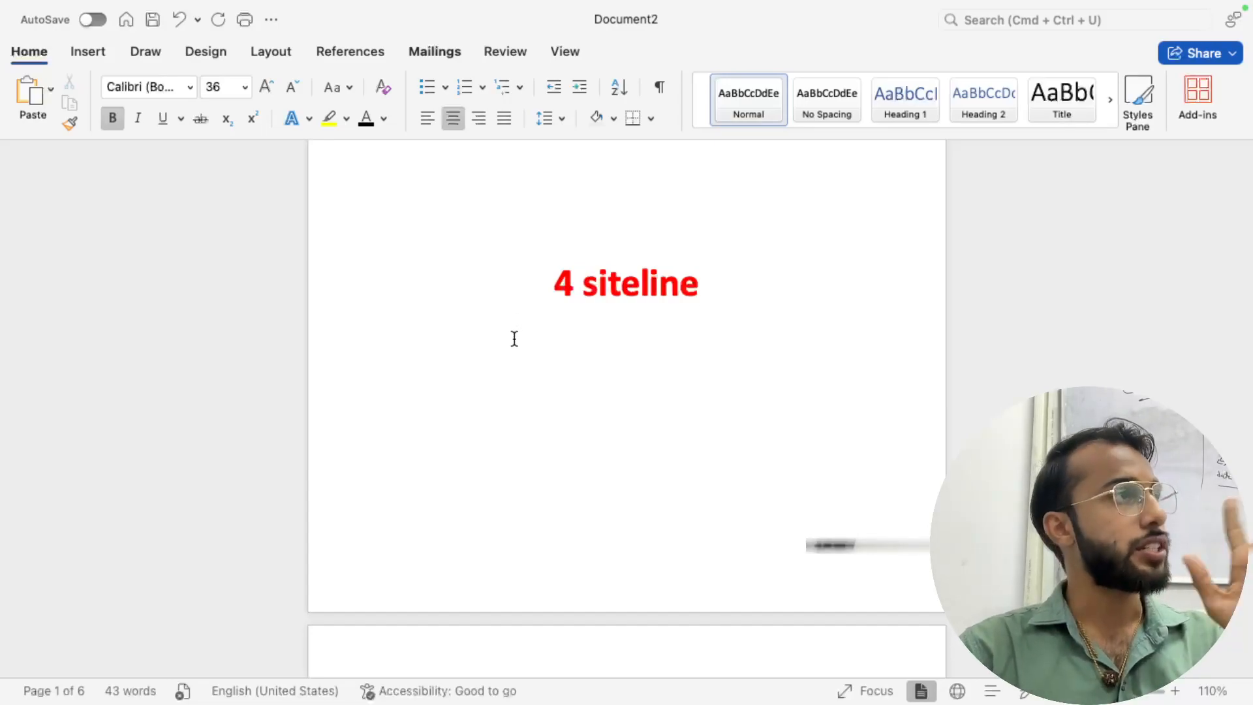
{"action": "key", "text": "Return"}
{"action": "type", "text": "callout"}
{"action": "key", "text": "Return"}
{"action": "type", "text": "call"}
{"action": "key", "text": "Return"}
{"action": "type", "text": "leadform"}
{"action": "key", "text": "Return"}
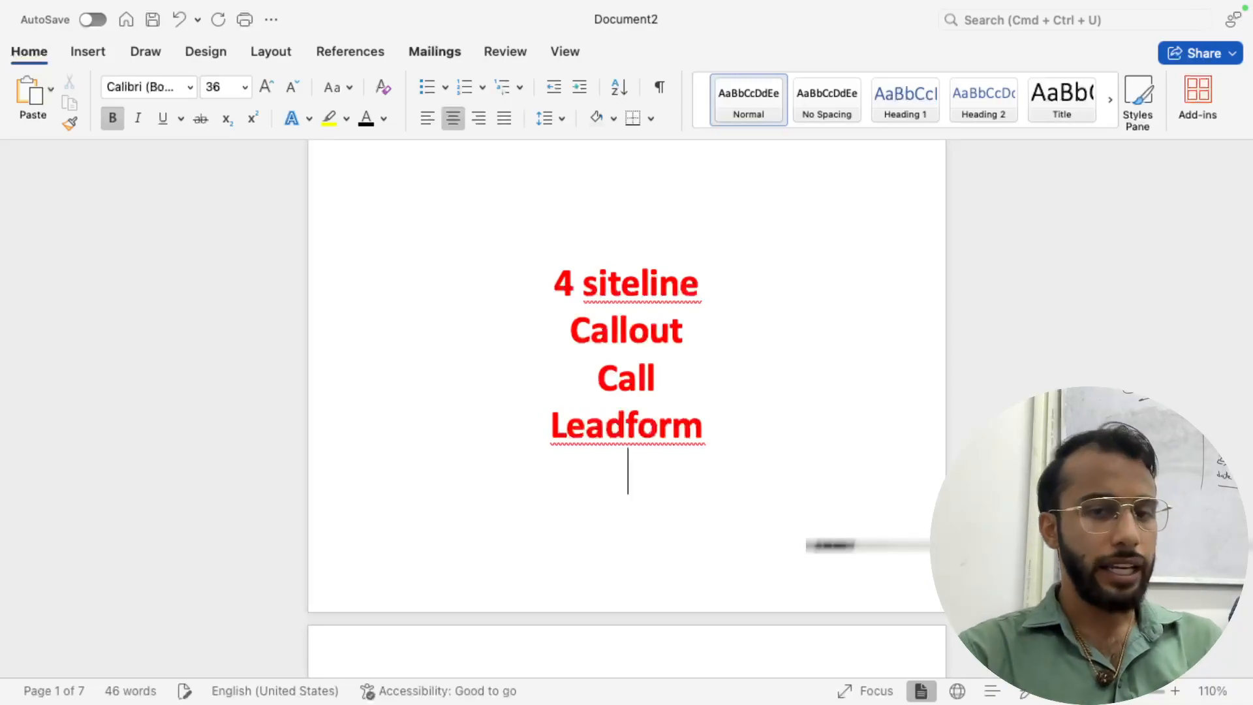
{"action": "type", "text": "location"}
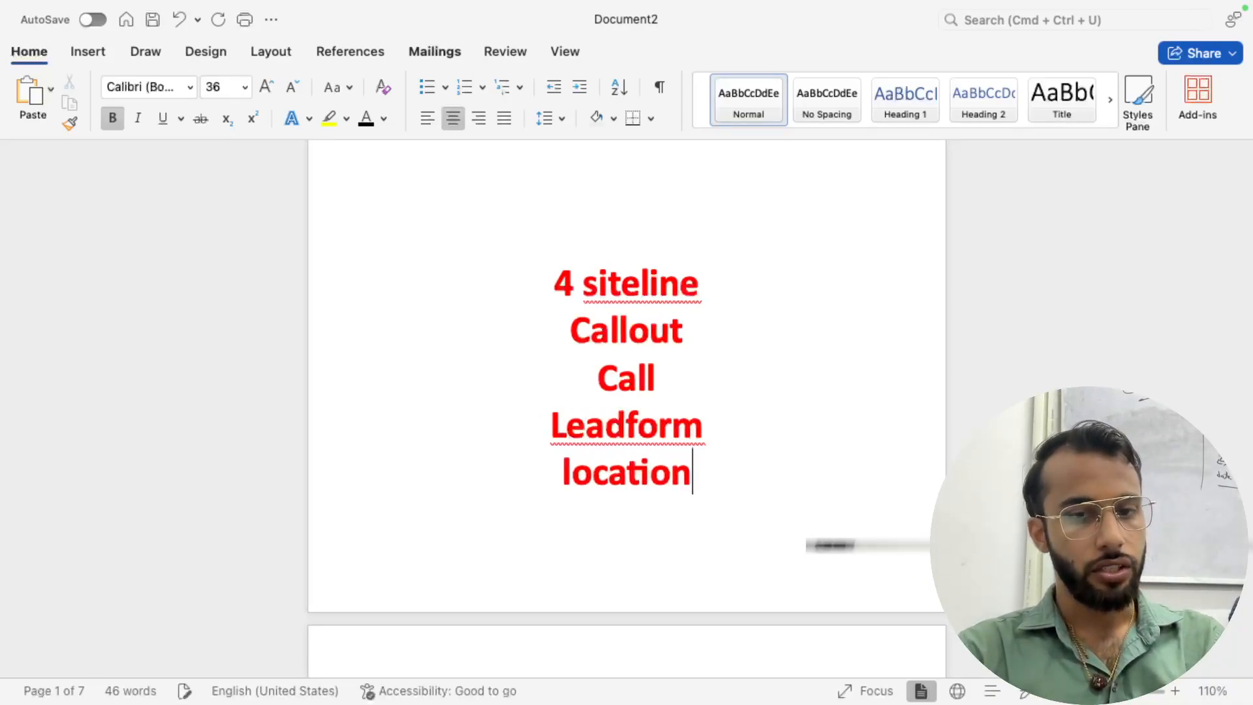
{"action": "key", "text": "Return"}
- Delete the Callout line, keep Call centred, and select 4 siteline through Leadform
{"action": "scroll", "coordinate": [617, 189], "scroll_direction": "up", "scroll_amount": 2}
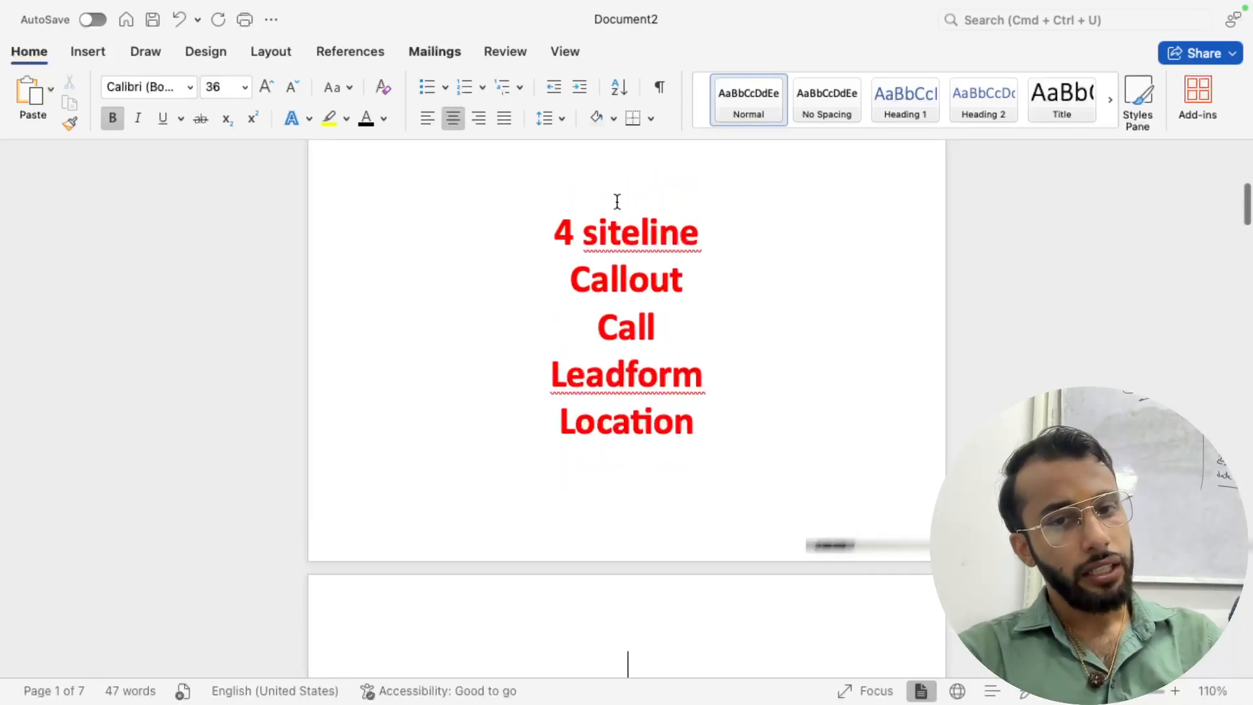
{"action": "left_click_drag", "start_coordinate": [688, 333], "coordinate": [557, 225]}
{"action": "left_click_drag", "start_coordinate": [707, 373], "coordinate": [563, 248]}
{"action": "triple_click", "coordinate": [600, 276]}
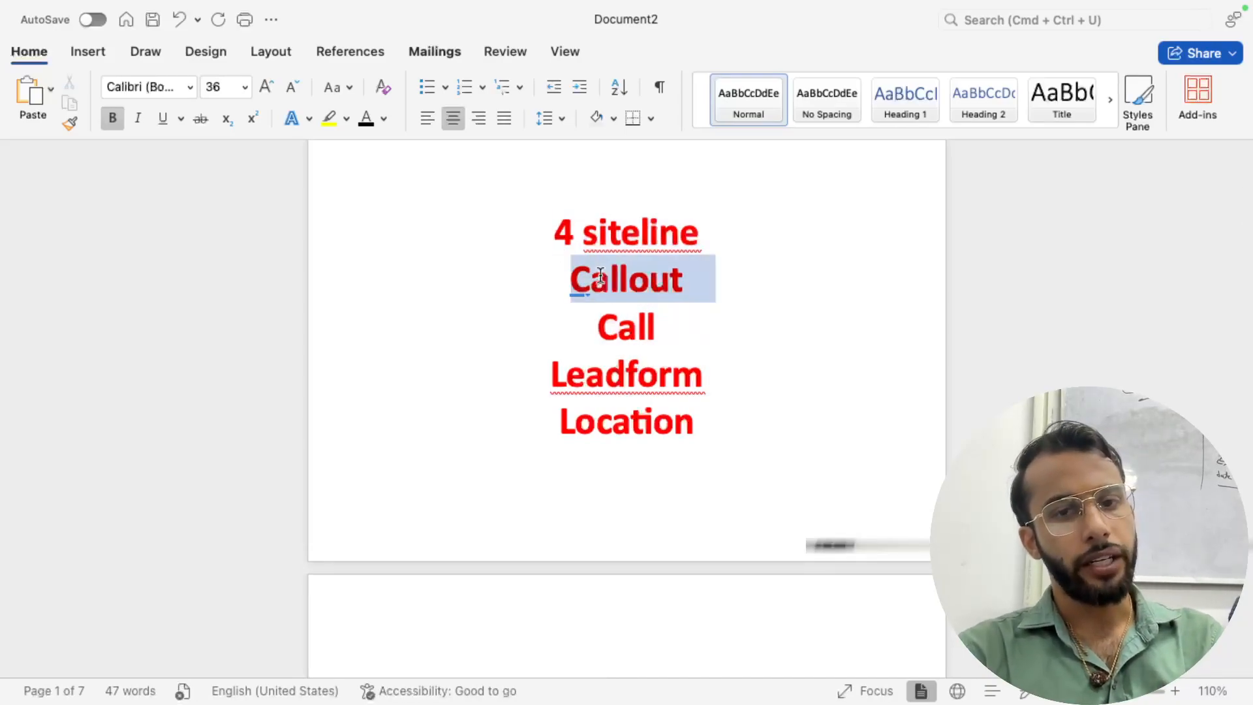
{"action": "key", "text": "BackSpace"}
{"action": "key", "text": "BackSpace"}
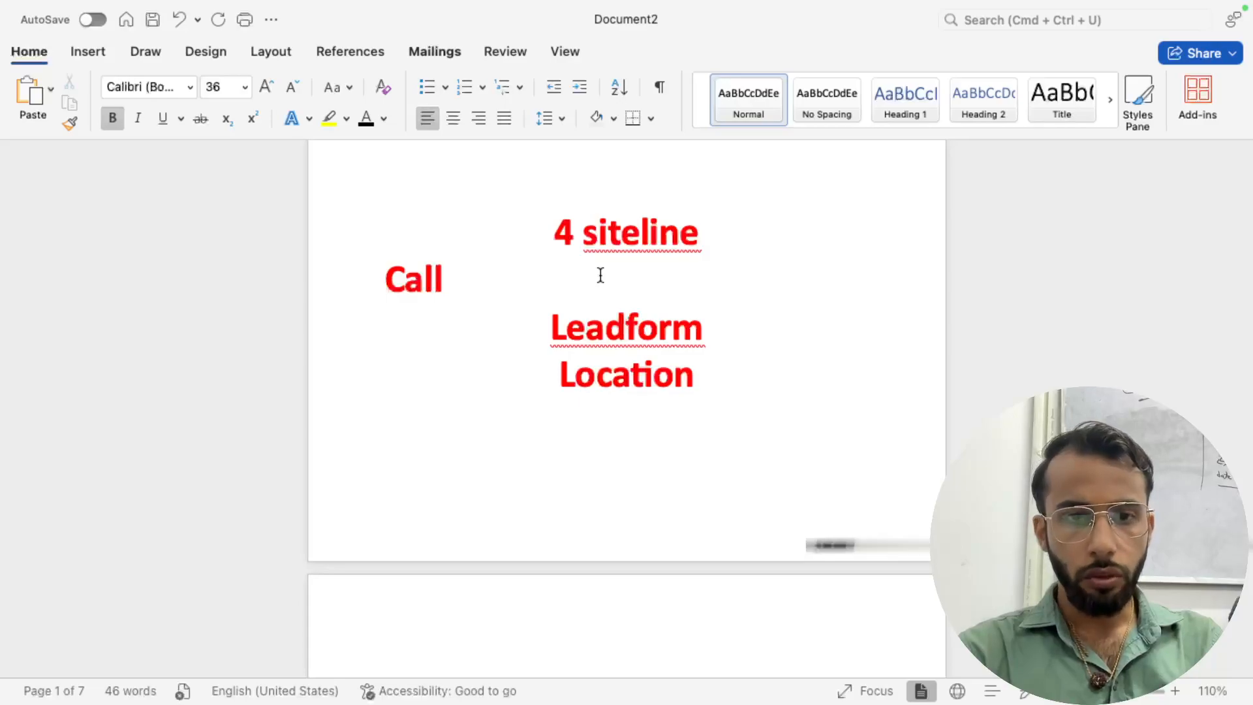
{"action": "key", "text": "super+z"}
{"action": "left_click_drag", "start_coordinate": [563, 249], "coordinate": [702, 331]}
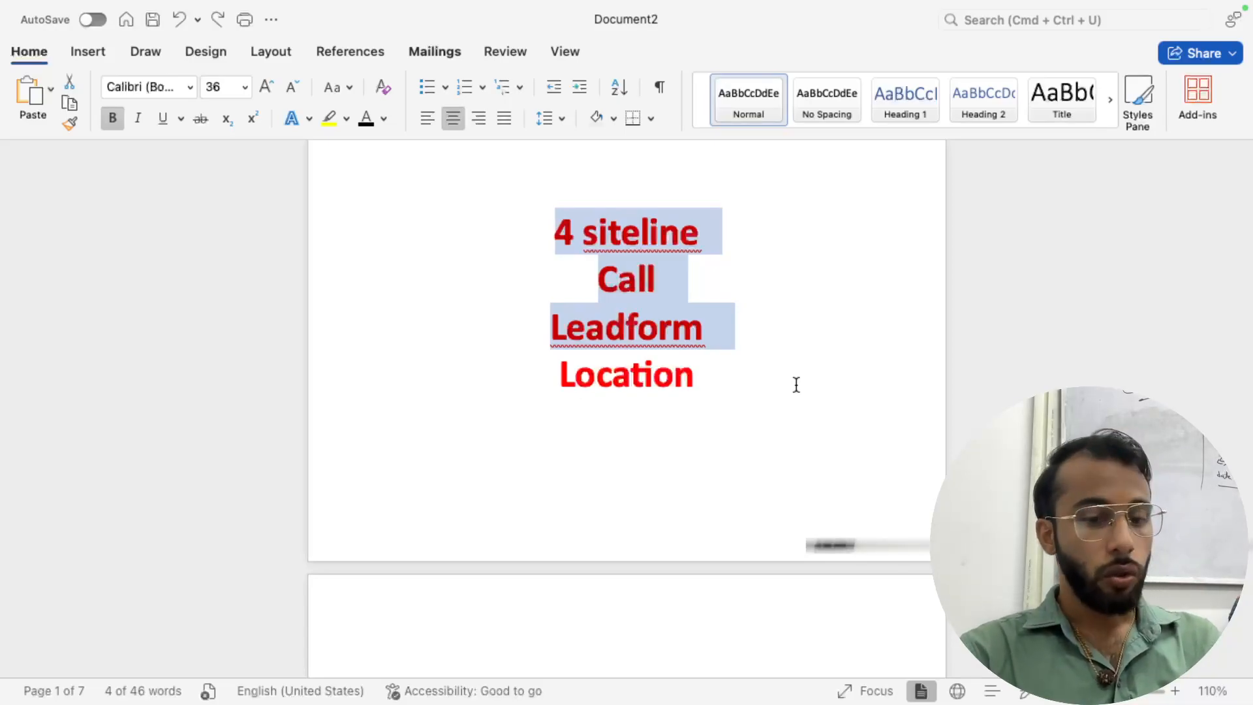
- Finish editing the ad and hide the account-inactive warning banner
{"action": "key", "text": "super+Tab"}
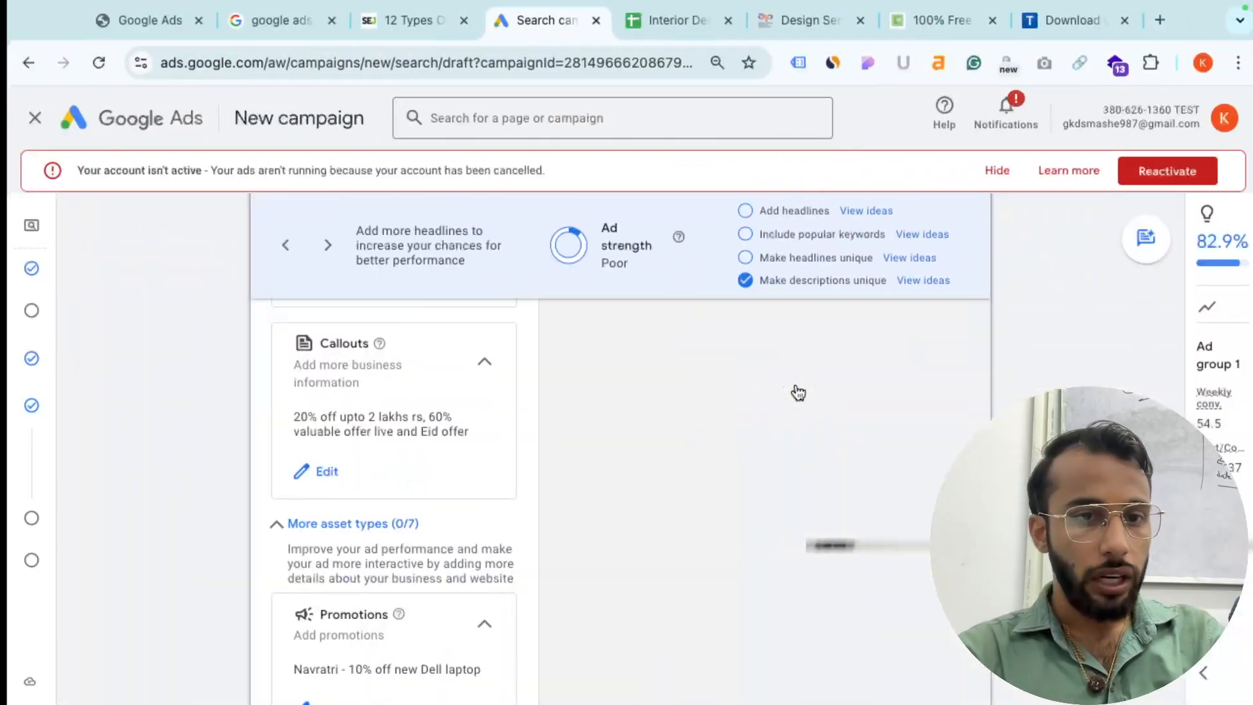
{"action": "scroll", "coordinate": [481, 539], "scroll_direction": "down", "scroll_amount": 5}
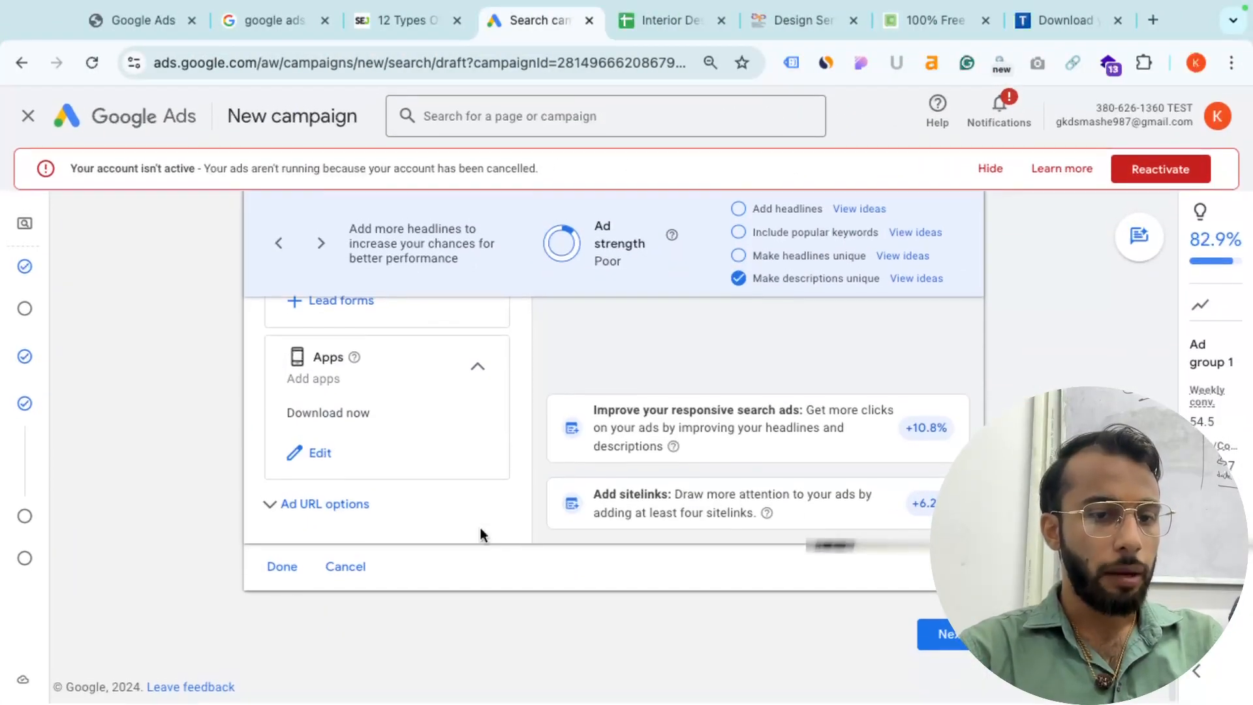
{"action": "left_click", "coordinate": [284, 569]}
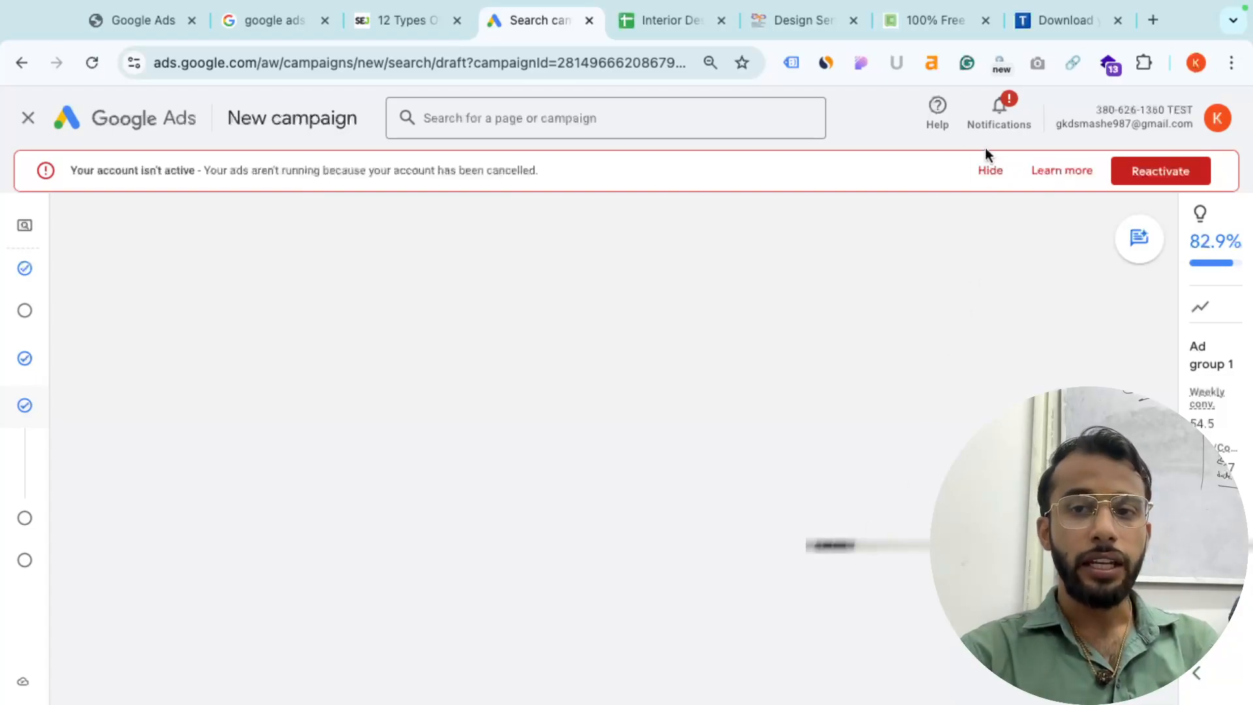
{"action": "left_click", "coordinate": [990, 169]}
- Copy G1's dark red header formatting onto the new header cells H1:M1
{"action": "left_click", "coordinate": [651, 44]}
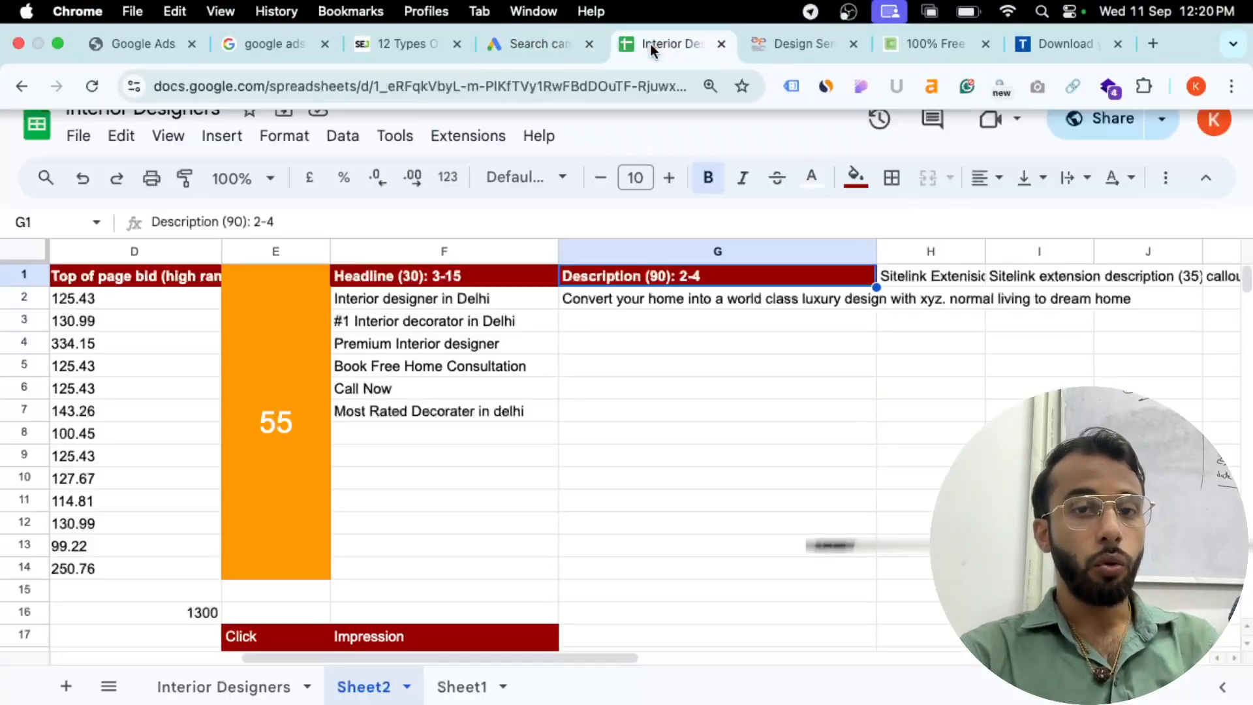
{"action": "scroll", "coordinate": [823, 369], "scroll_direction": "right", "scroll_amount": 5}
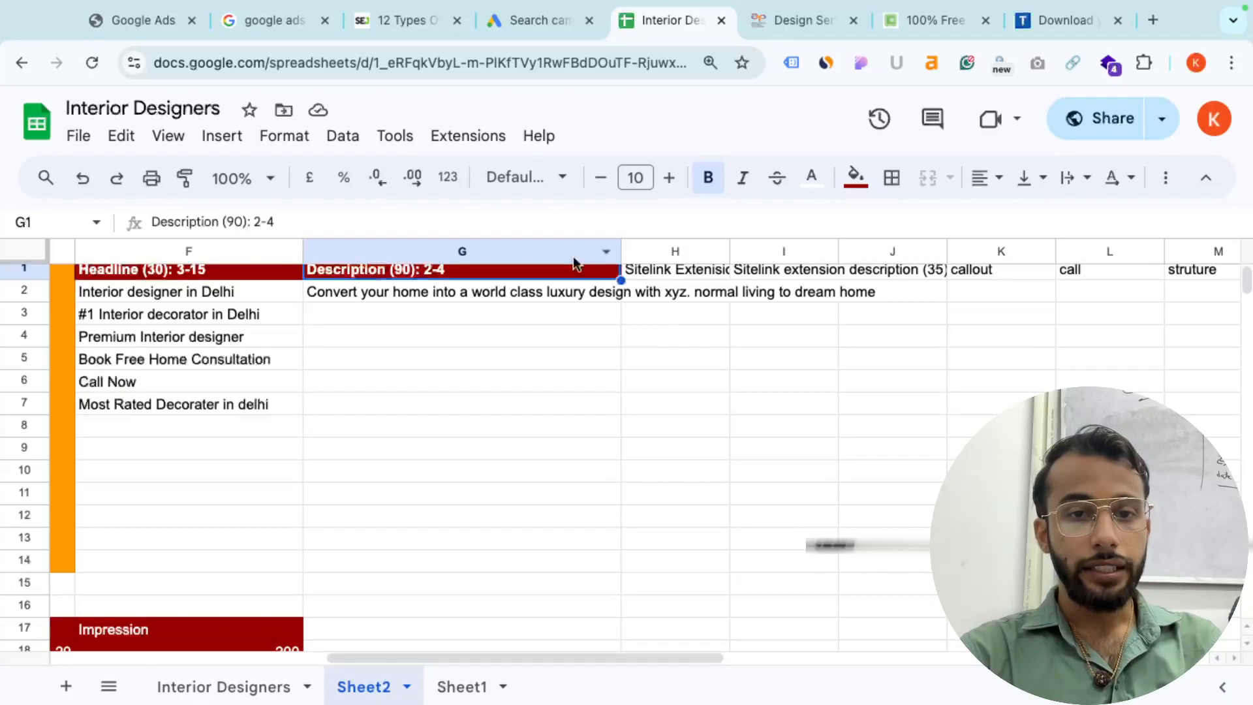
{"action": "key", "text": "ctrl+c"}
{"action": "left_click_drag", "start_coordinate": [670, 275], "coordinate": [1207, 276]}
{"action": "key", "text": "ctrl+v"}
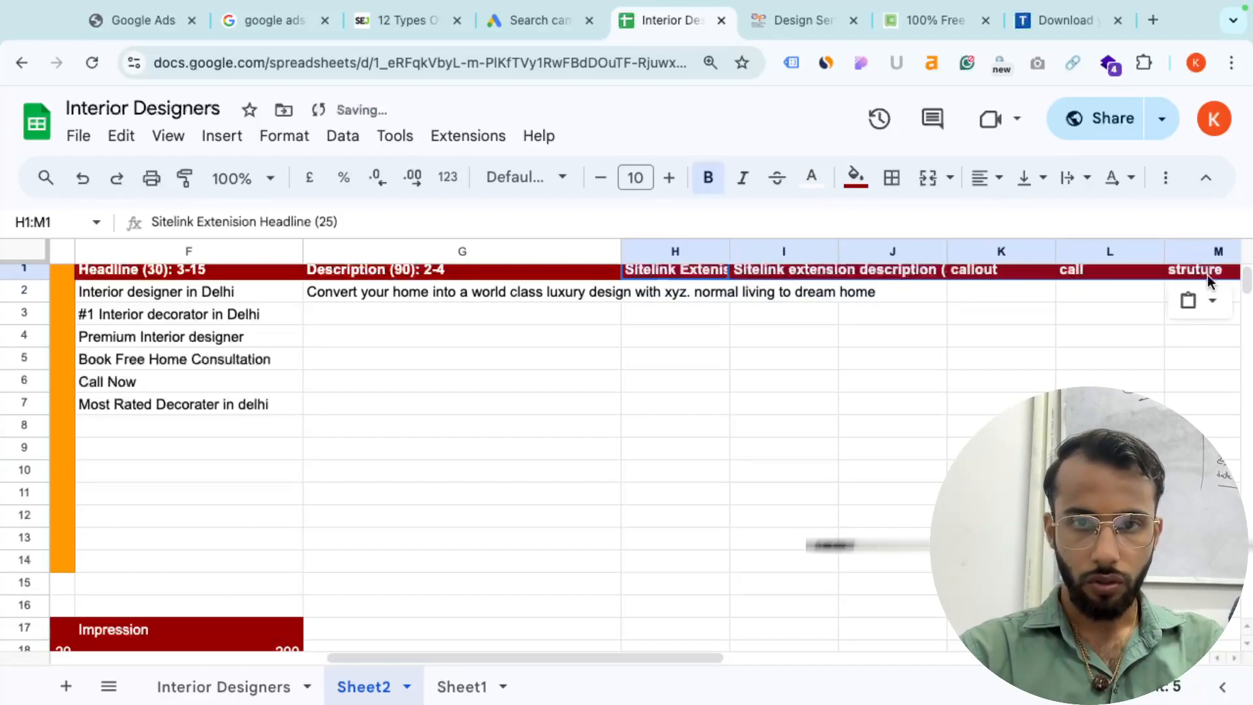
- Correct the H1 header text and widen columns H and I to fit
{"action": "scroll", "coordinate": [1012, 374], "scroll_direction": "left", "scroll_amount": 1}
{"action": "left_click", "coordinate": [694, 273]}
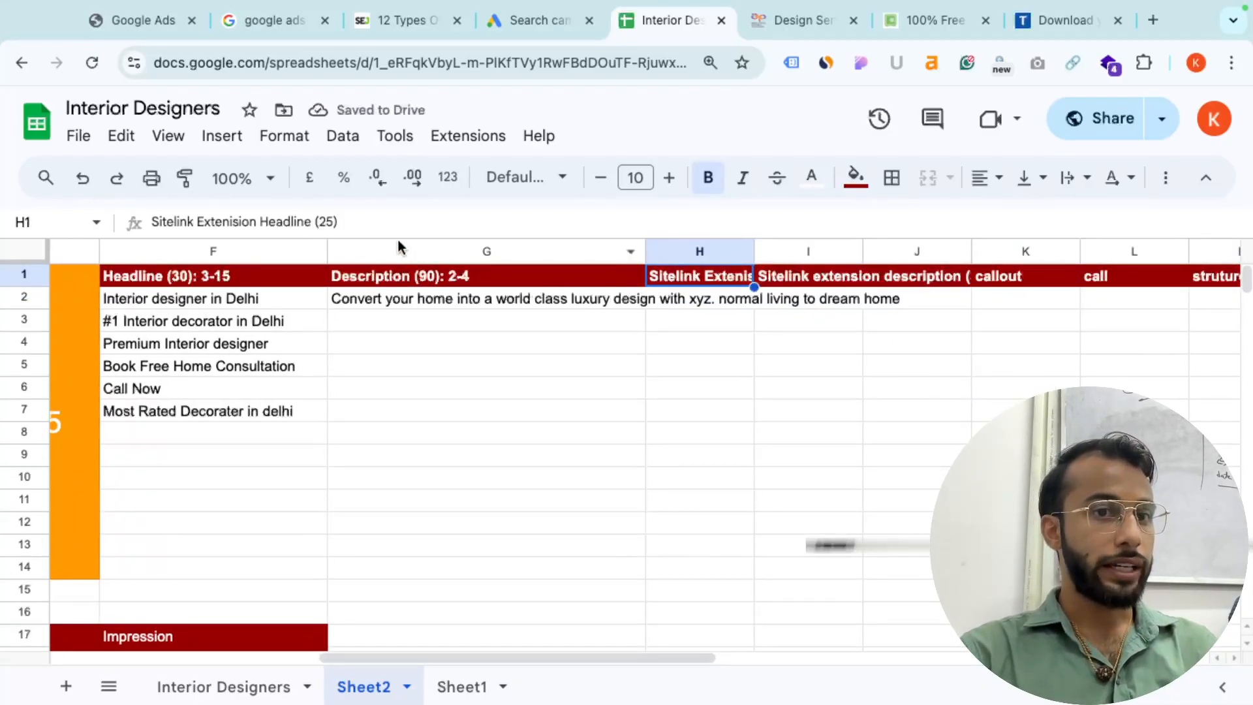
{"action": "left_click", "coordinate": [327, 222]}
{"action": "left_click", "coordinate": [910, 327]}
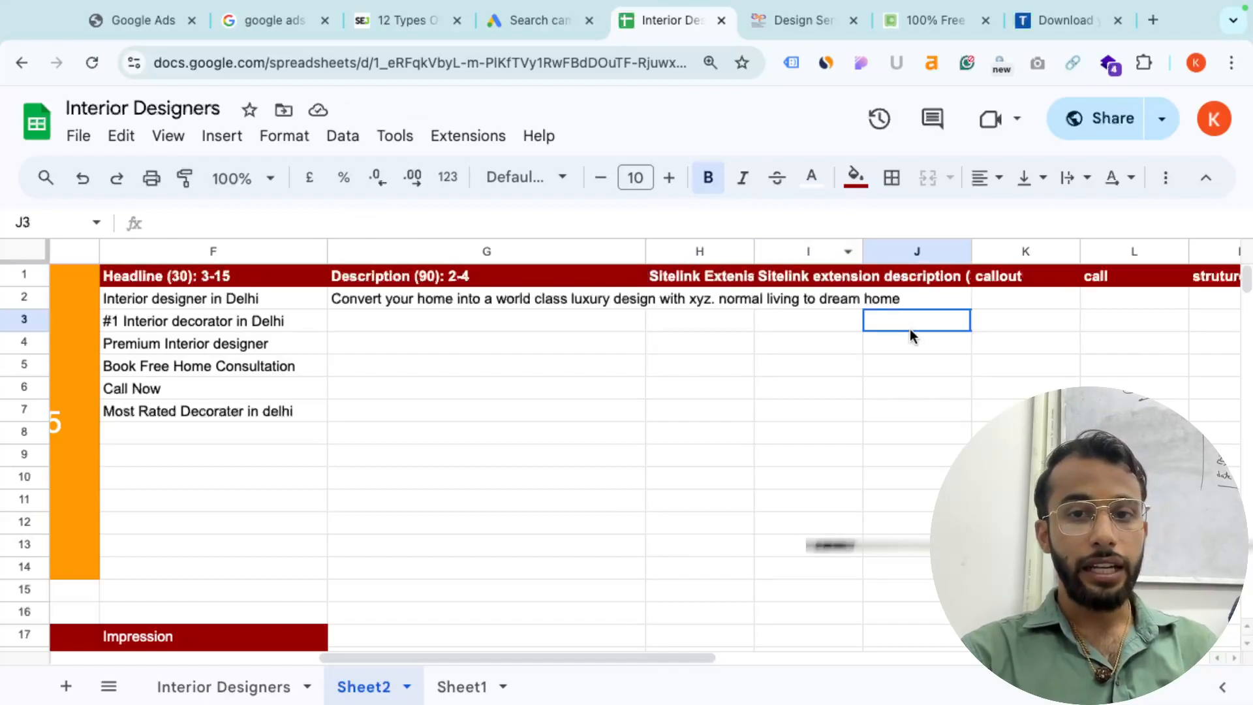
{"action": "double_click", "coordinate": [754, 251]}
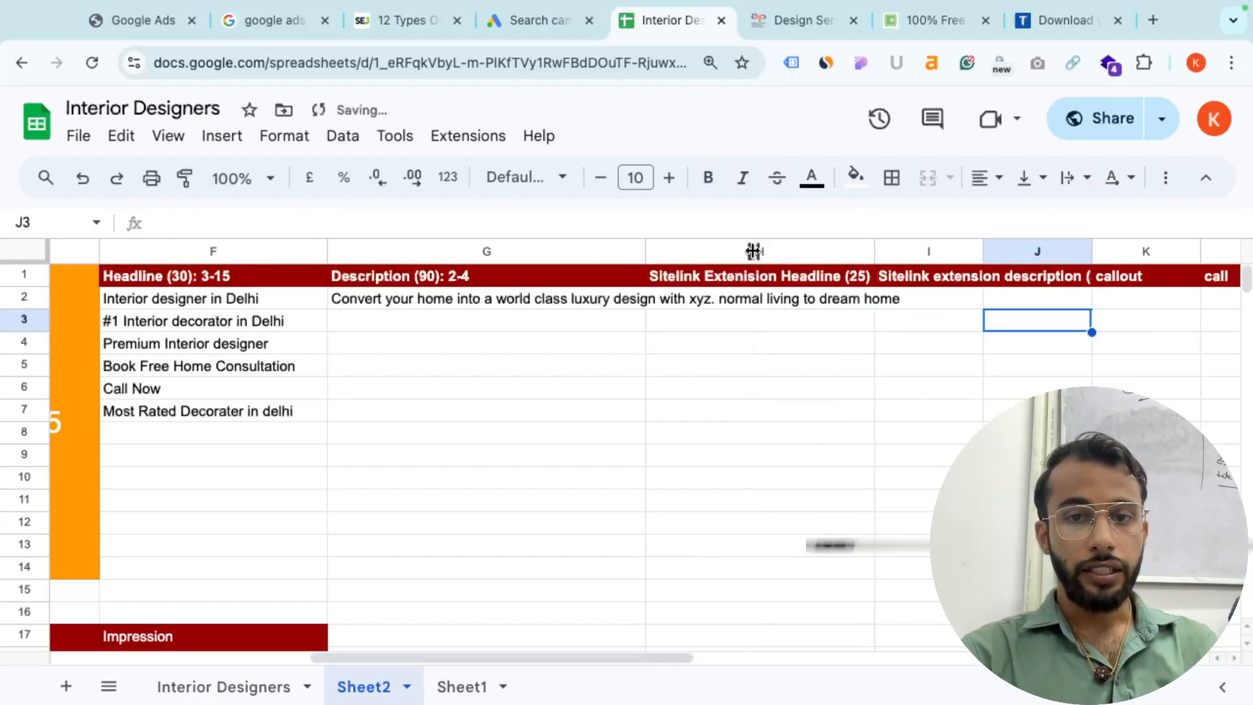
{"action": "left_click", "coordinate": [911, 282]}
{"action": "double_click", "coordinate": [983, 251]}
- Review the callout, call and struture headers against the Word checklist
{"action": "scroll", "coordinate": [1116, 287], "scroll_direction": "right", "scroll_amount": 3}
{"action": "left_click", "coordinate": [1043, 275]}
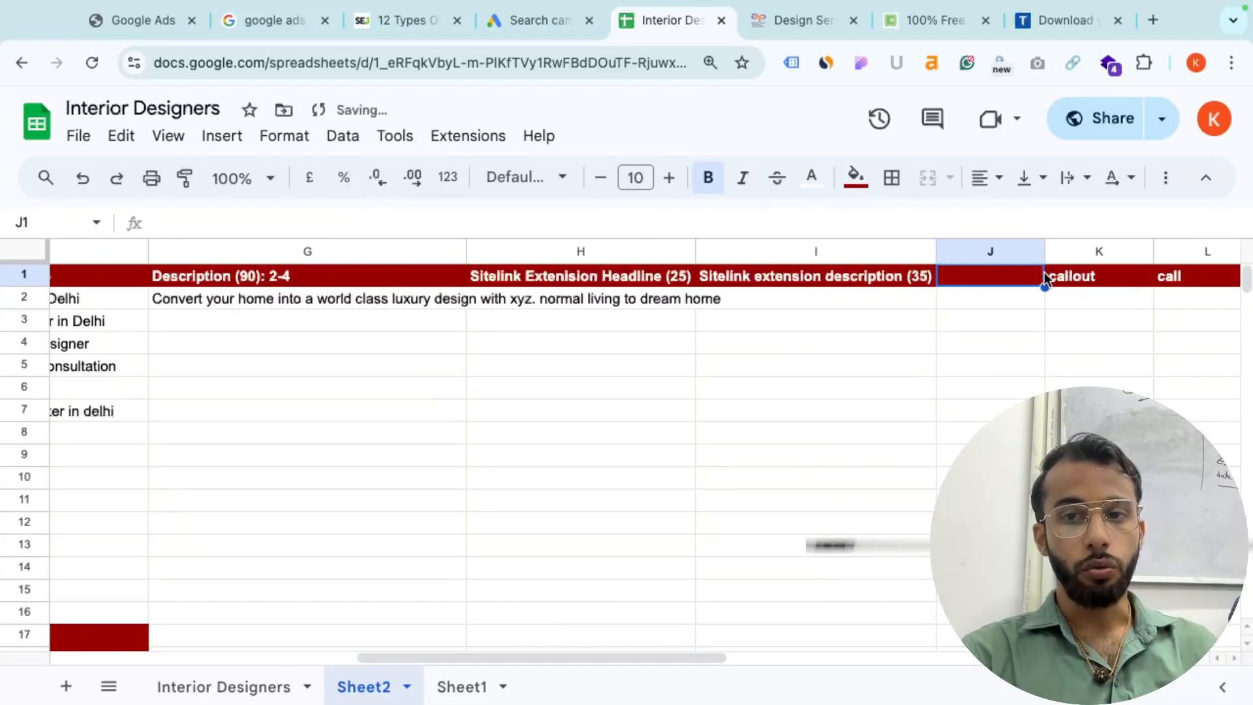
{"action": "left_click", "coordinate": [1099, 277]}
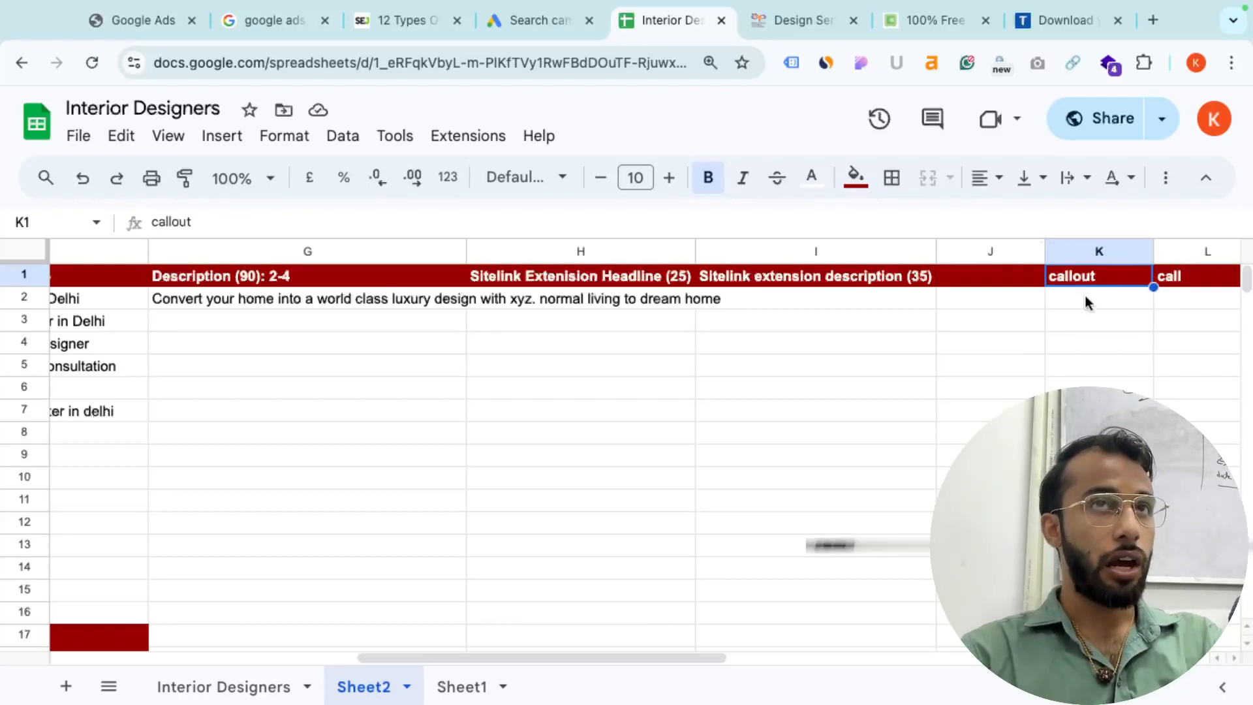
{"action": "scroll", "coordinate": [1085, 299], "scroll_direction": "right", "scroll_amount": 3}
{"action": "left_click", "coordinate": [1040, 261]}
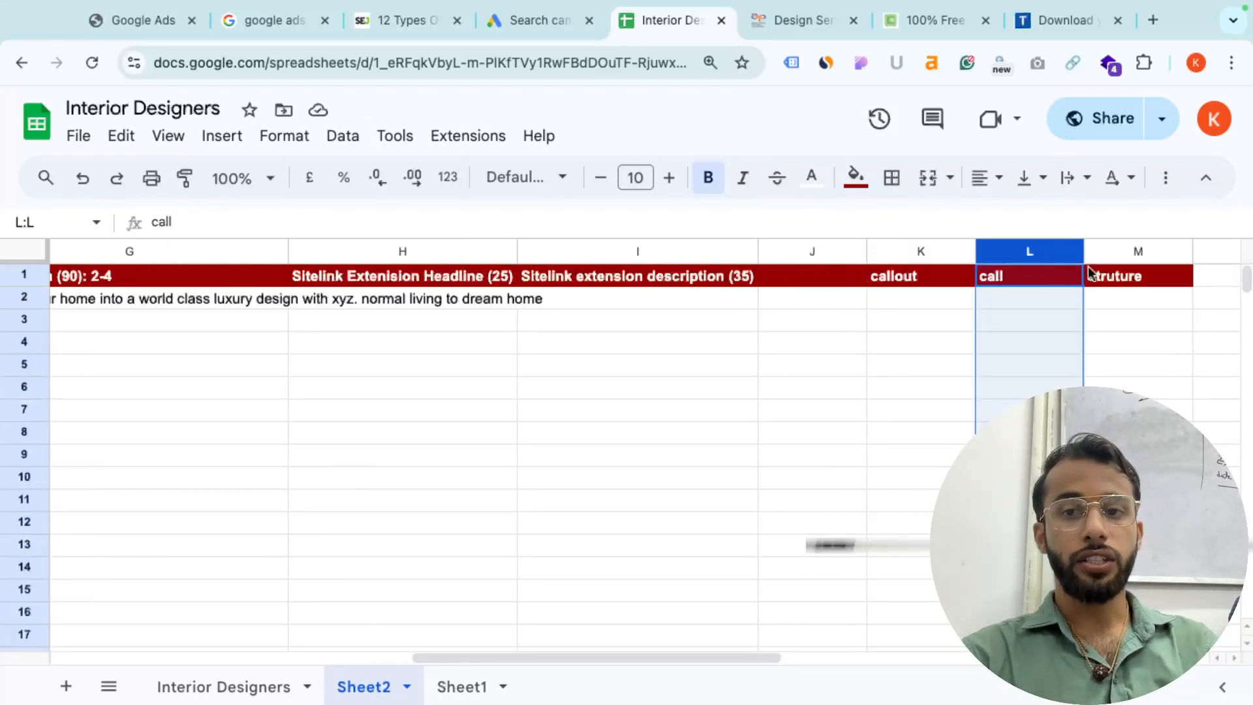
{"action": "left_click", "coordinate": [1071, 276]}
{"action": "left_click", "coordinate": [1126, 274]}
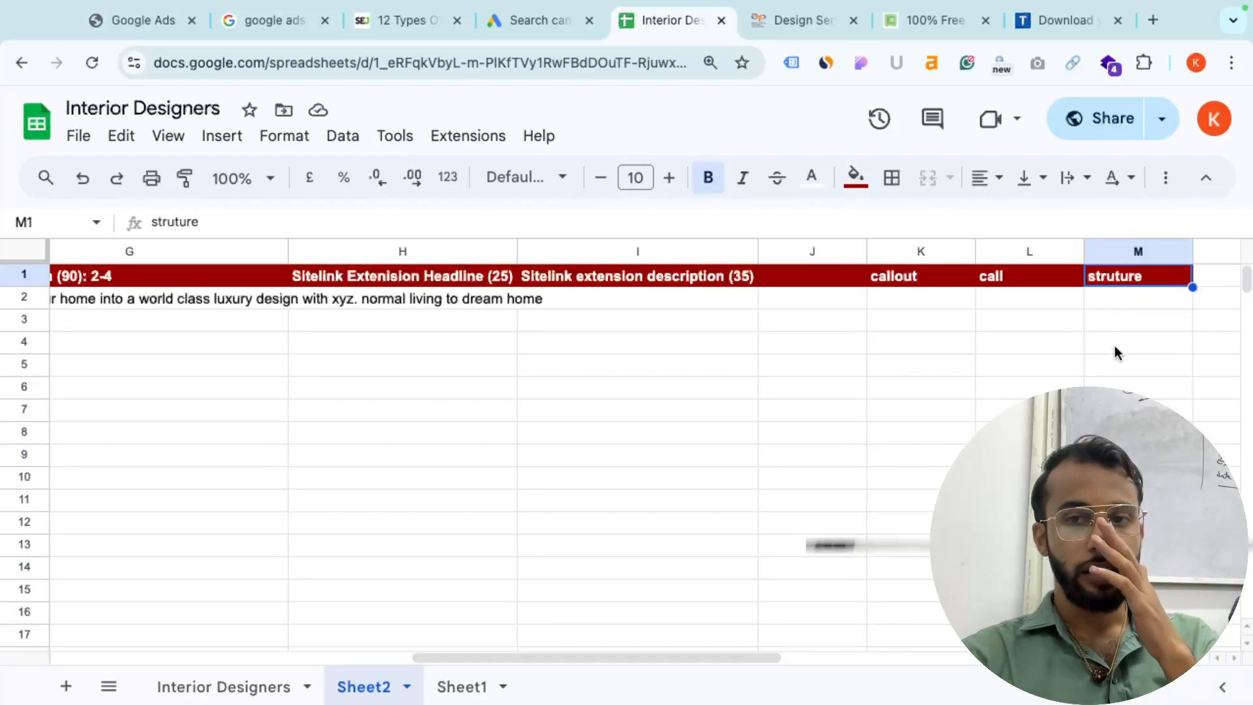
{"action": "scroll", "coordinate": [1115, 352], "scroll_direction": "right", "scroll_amount": 2}
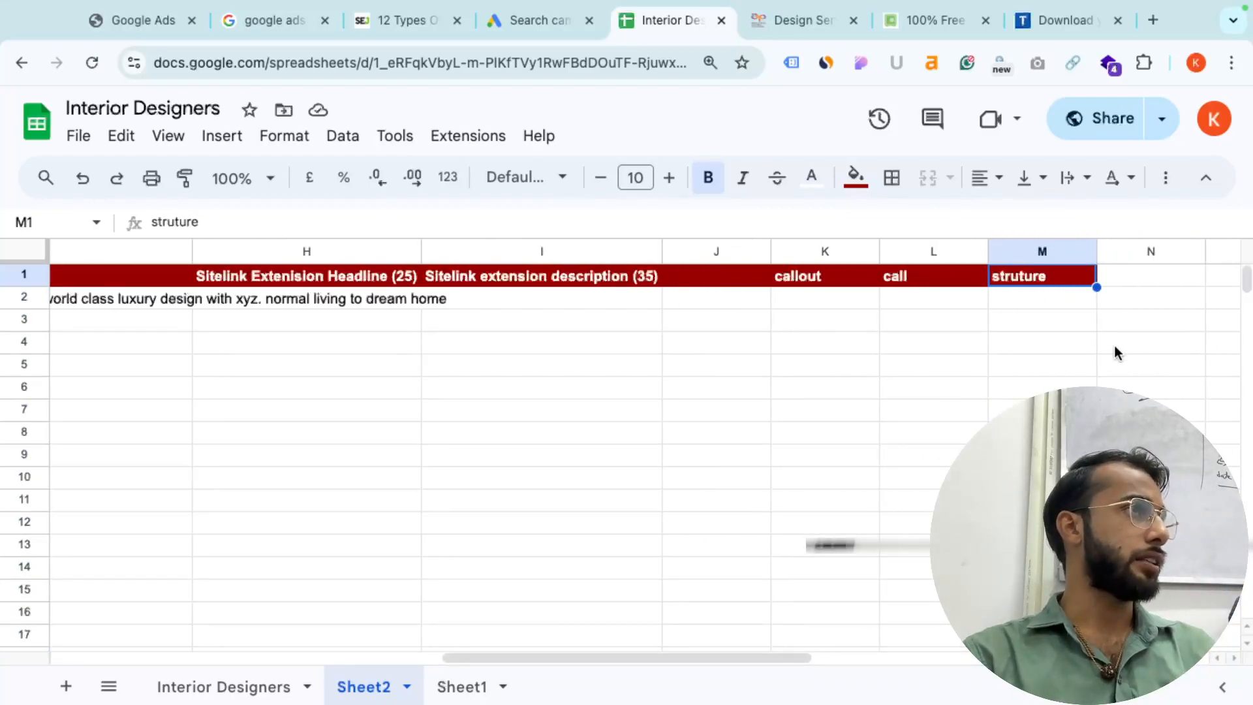
{"action": "key", "text": "ctrl+Left"}
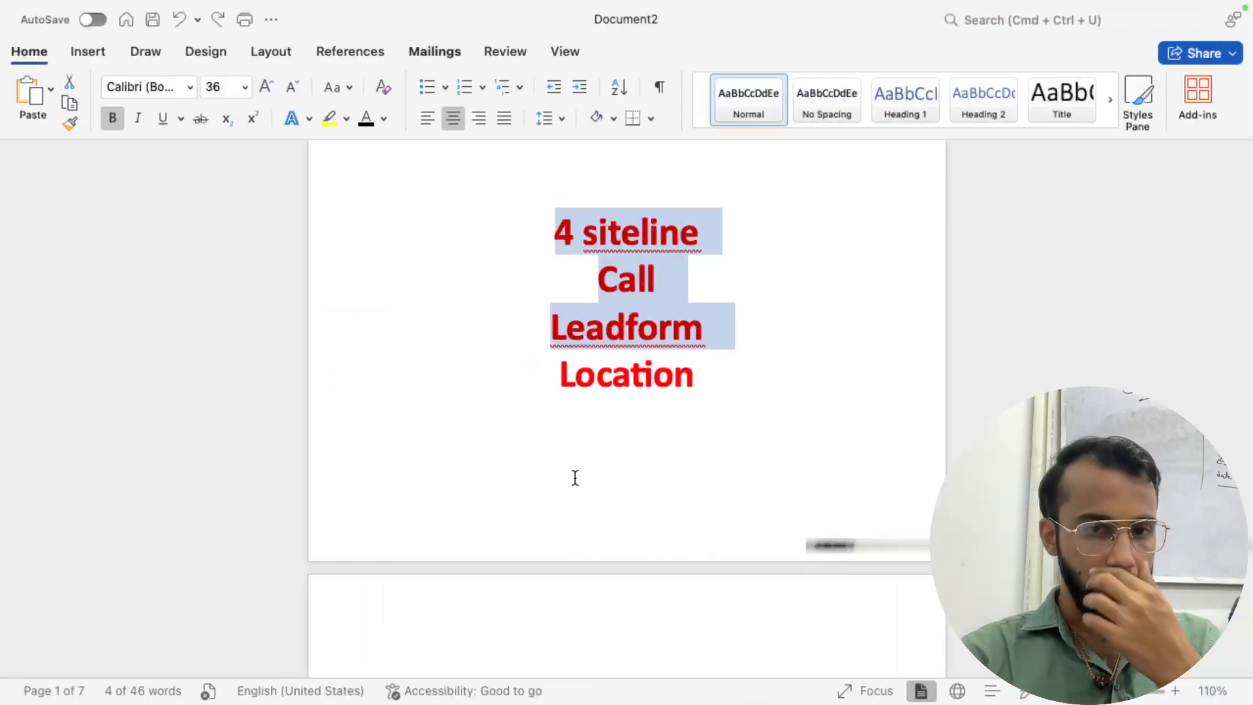
{"action": "key", "text": "ctrl+Right"}
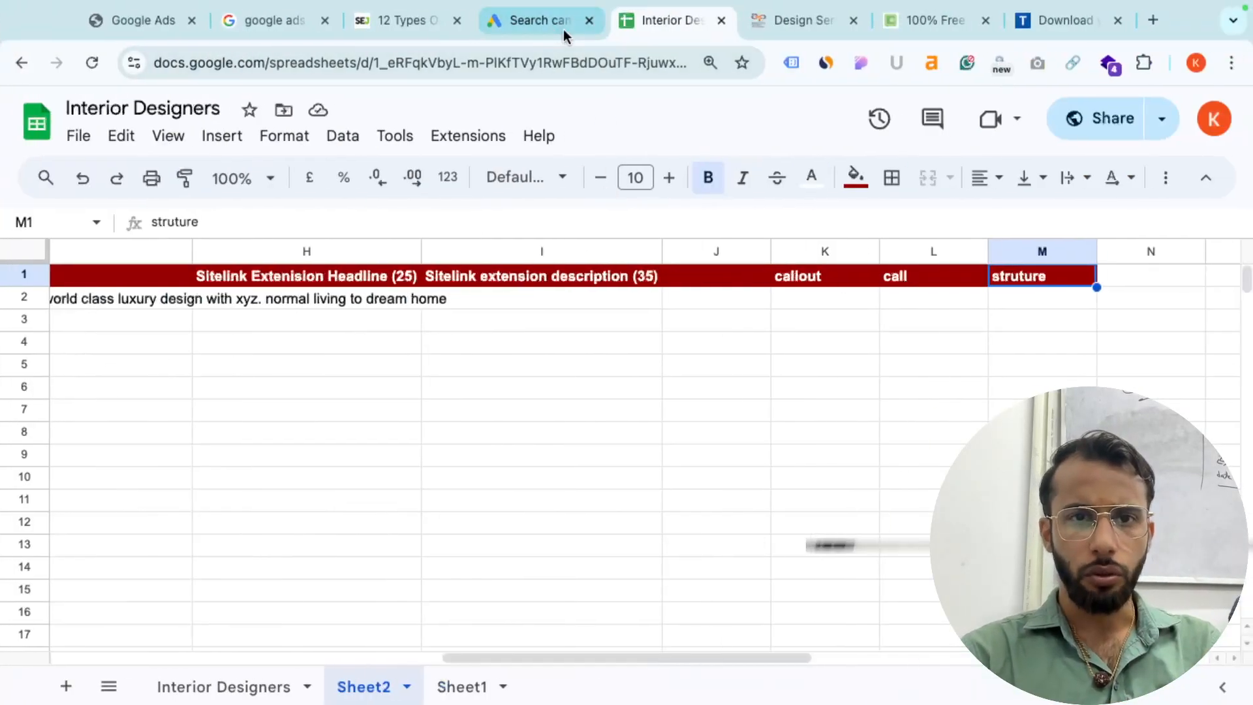
- Return to the Google Ads Search campaign draft tab
{"action": "left_click", "coordinate": [539, 24]}
{"action": "mouse_move", "coordinate": [25, 366]}
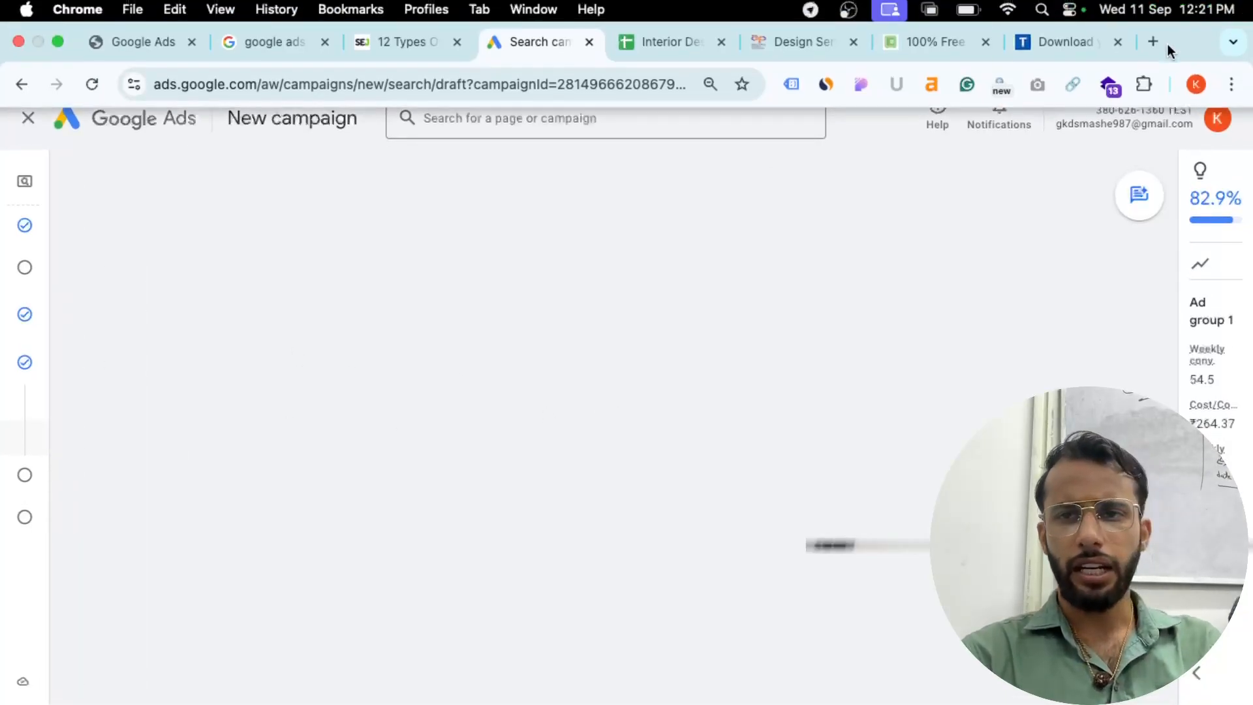
- Search Google Images for 'structured snippet extension example'
{"action": "left_click", "coordinate": [1146, 48]}
{"action": "type", "text": "structured sni"}
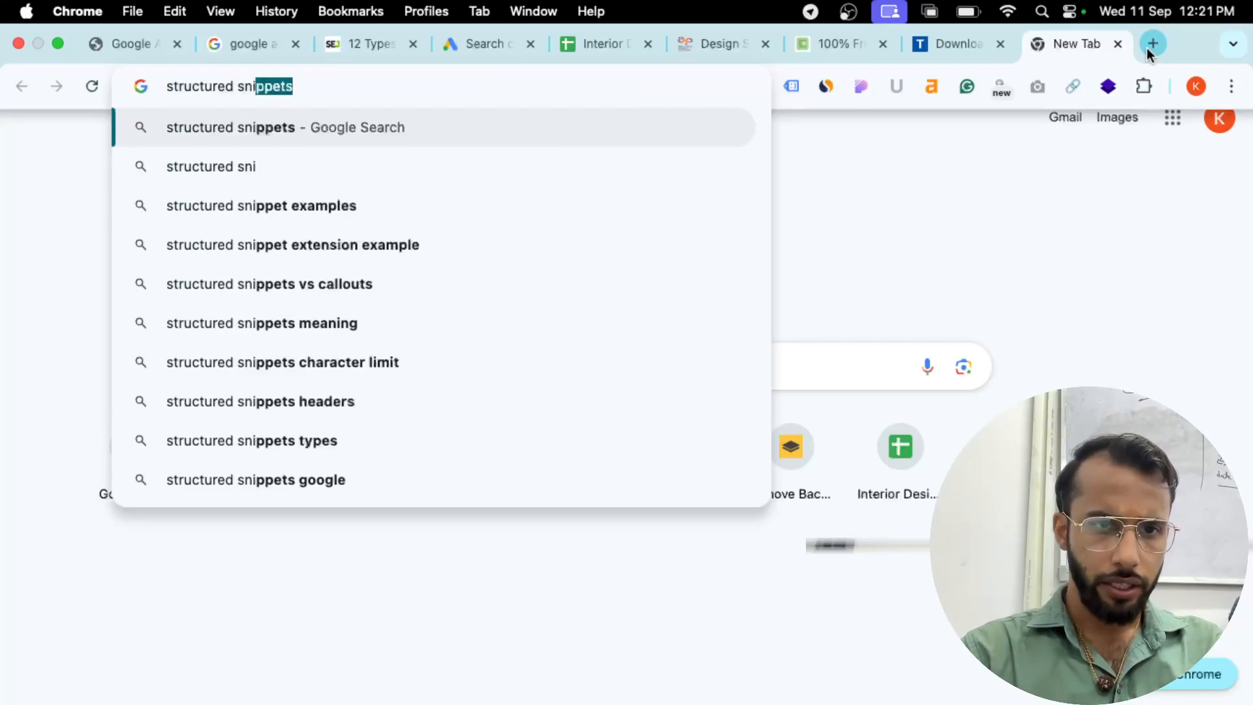
{"action": "key", "text": "Down"}
{"action": "key", "text": "Down"}
{"action": "key", "text": "Down"}
{"action": "key", "text": "Return"}
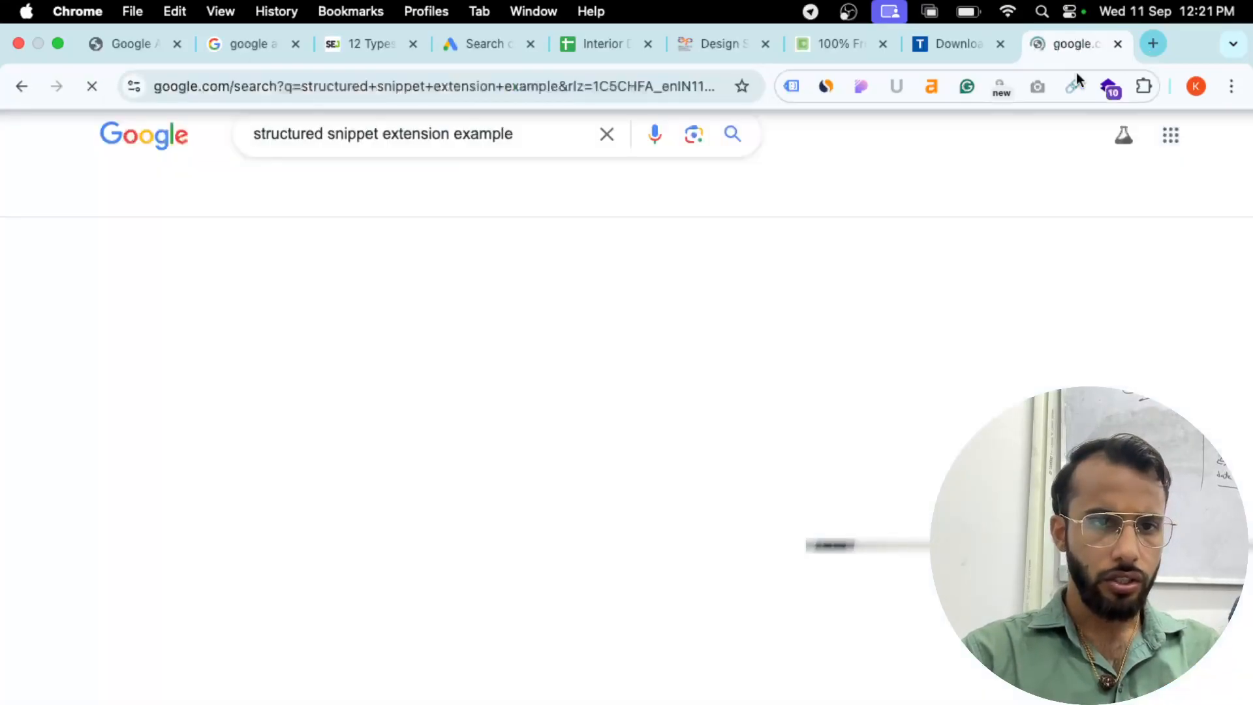
{"action": "left_click", "coordinate": [156, 209]}
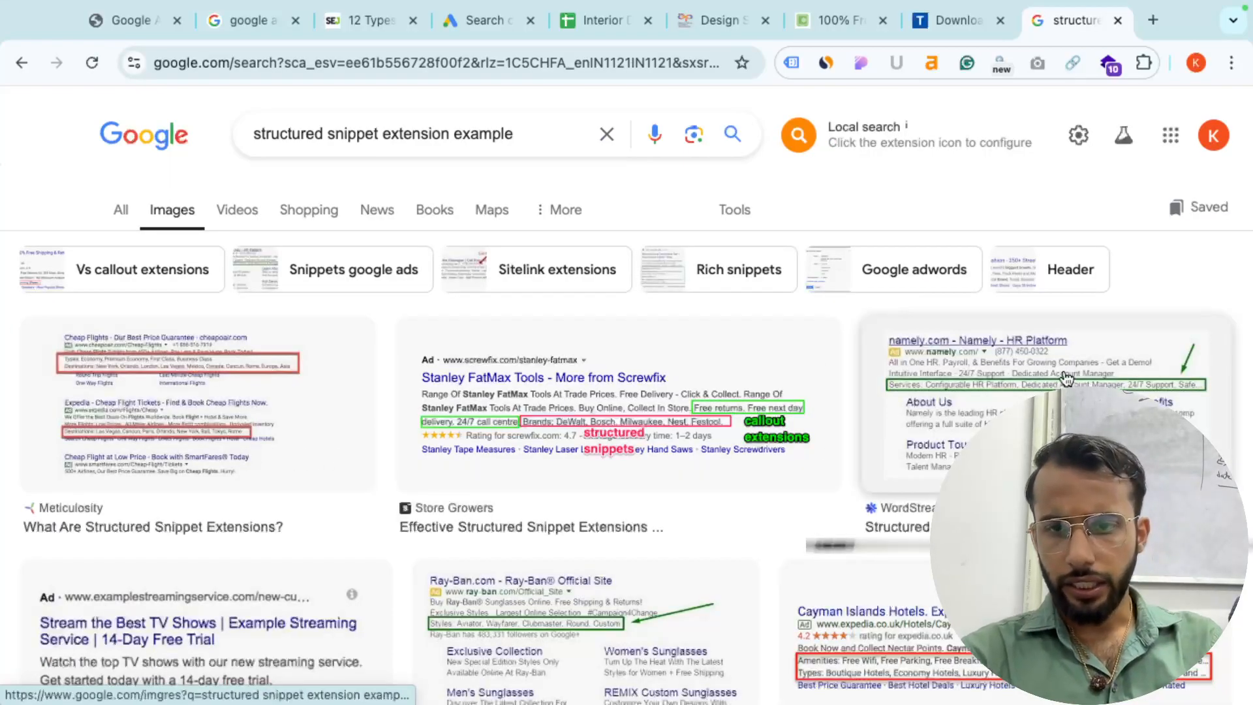
- Preview the Meticulosity and Store Growers structured snippet example ads
{"action": "left_click", "coordinate": [196, 404]}
{"action": "scroll", "coordinate": [946, 392], "scroll_direction": "up", "scroll_amount": 5}
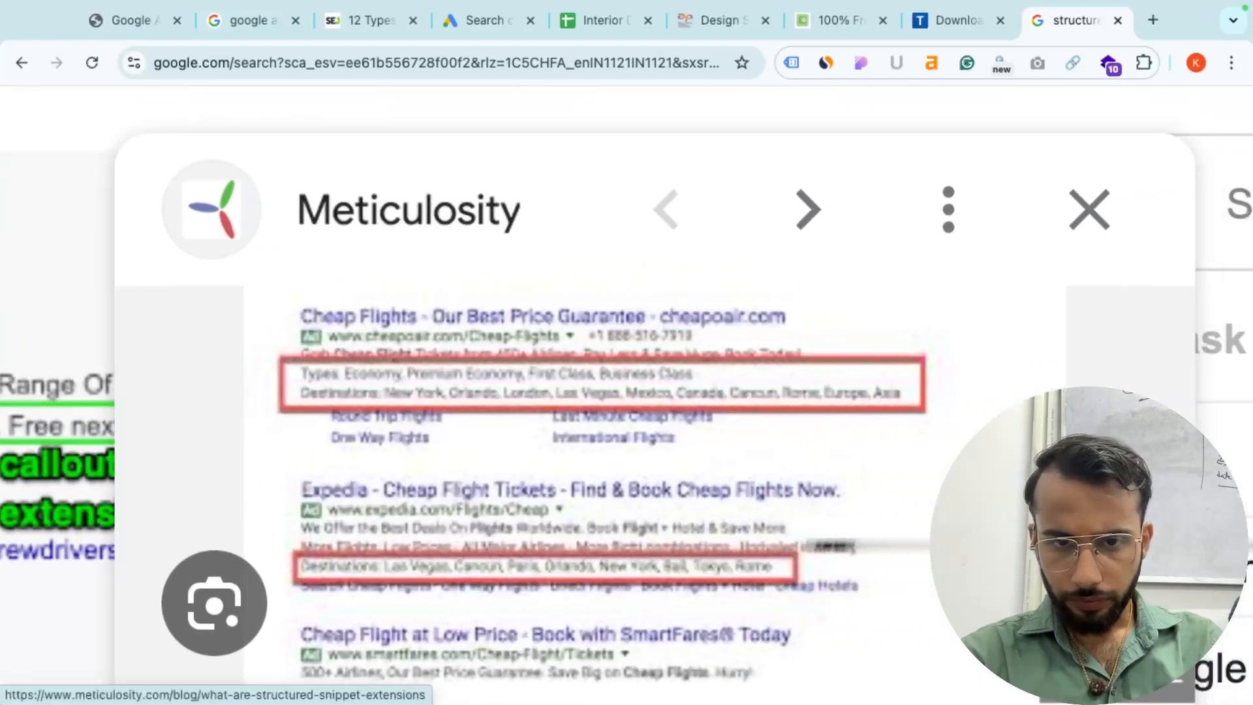
{"action": "scroll", "coordinate": [806, 414], "scroll_direction": "down", "scroll_amount": 5}
{"action": "left_click", "coordinate": [779, 418]}
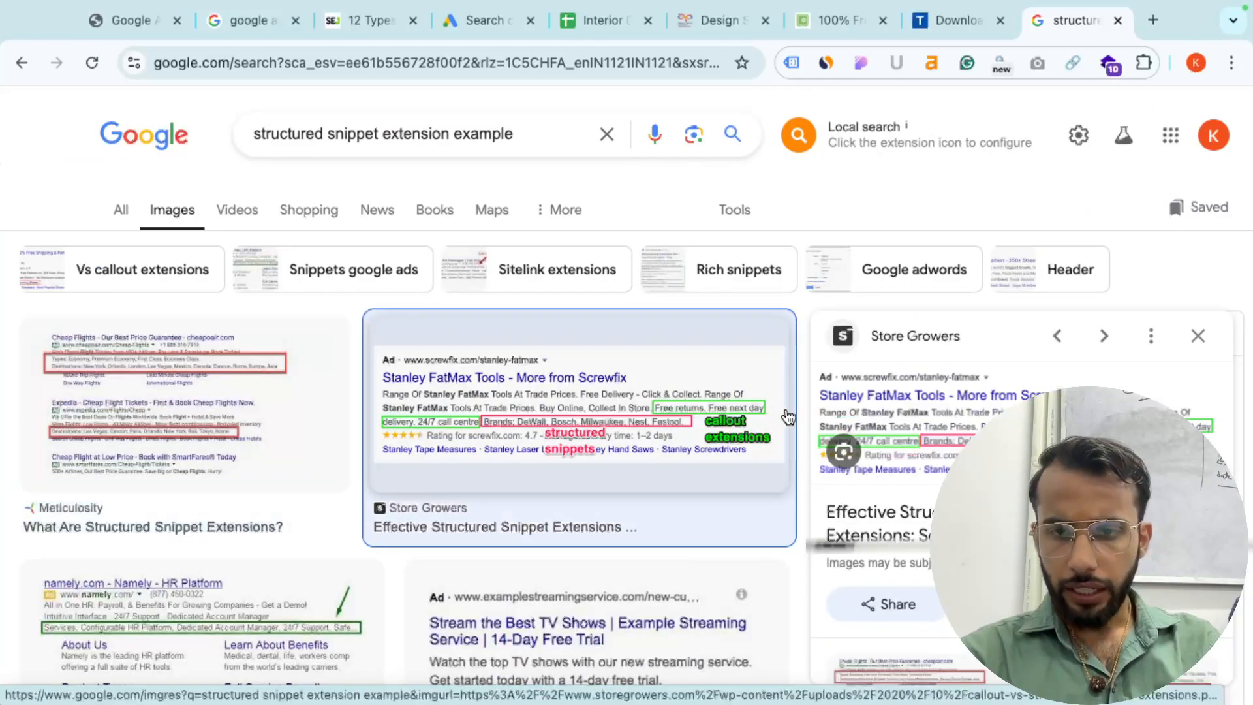
{"action": "scroll", "coordinate": [779, 418], "scroll_direction": "up", "scroll_amount": 5}
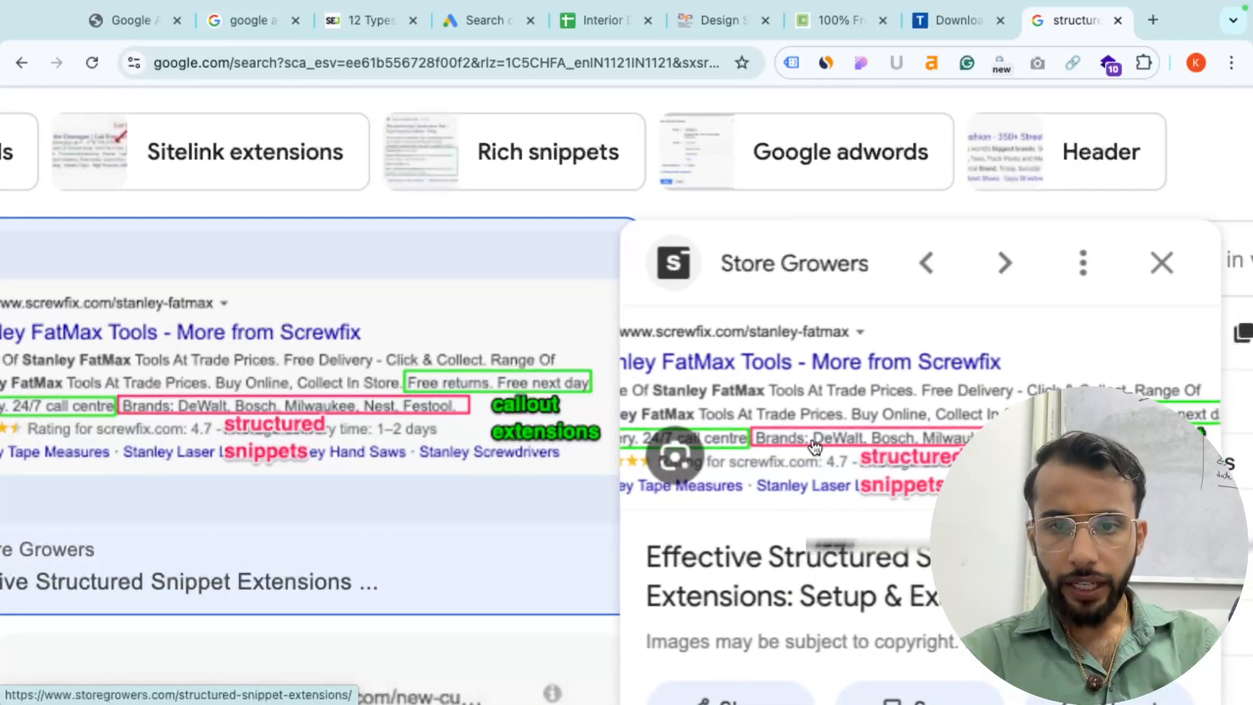
{"action": "scroll", "coordinate": [815, 447], "scroll_direction": "up", "scroll_amount": 2}
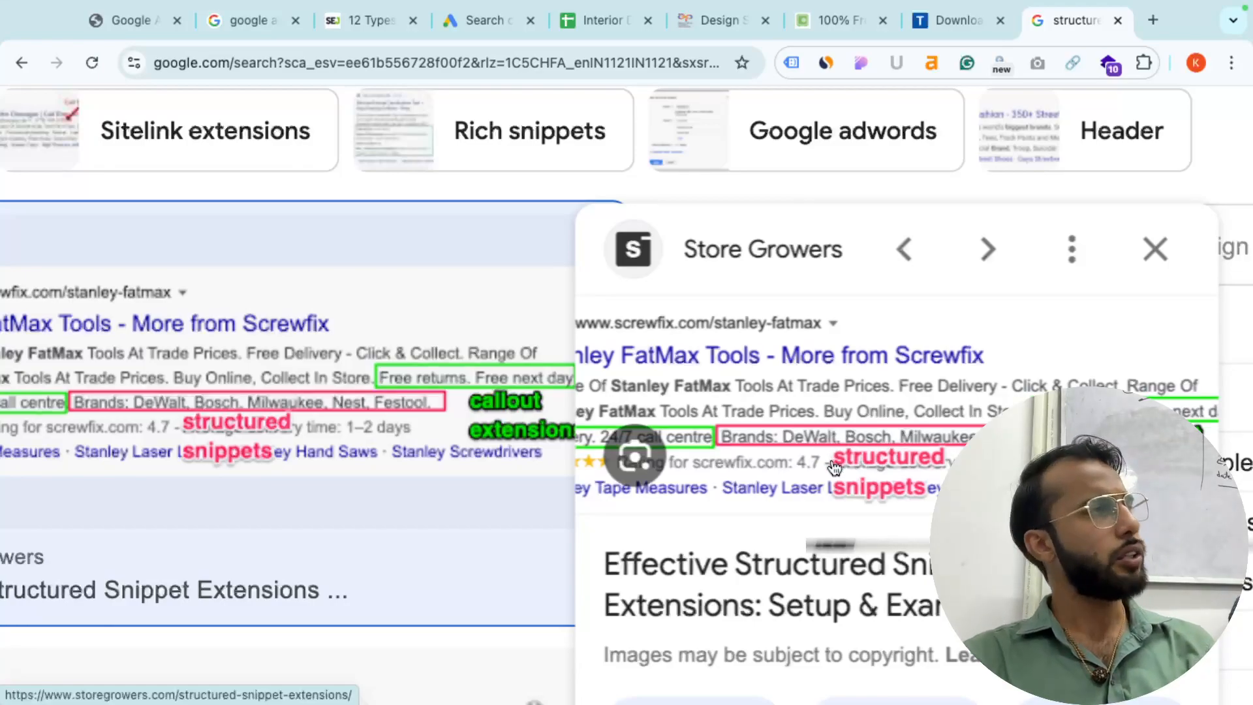
{"action": "scroll", "coordinate": [835, 468], "scroll_direction": "down", "scroll_amount": 5}
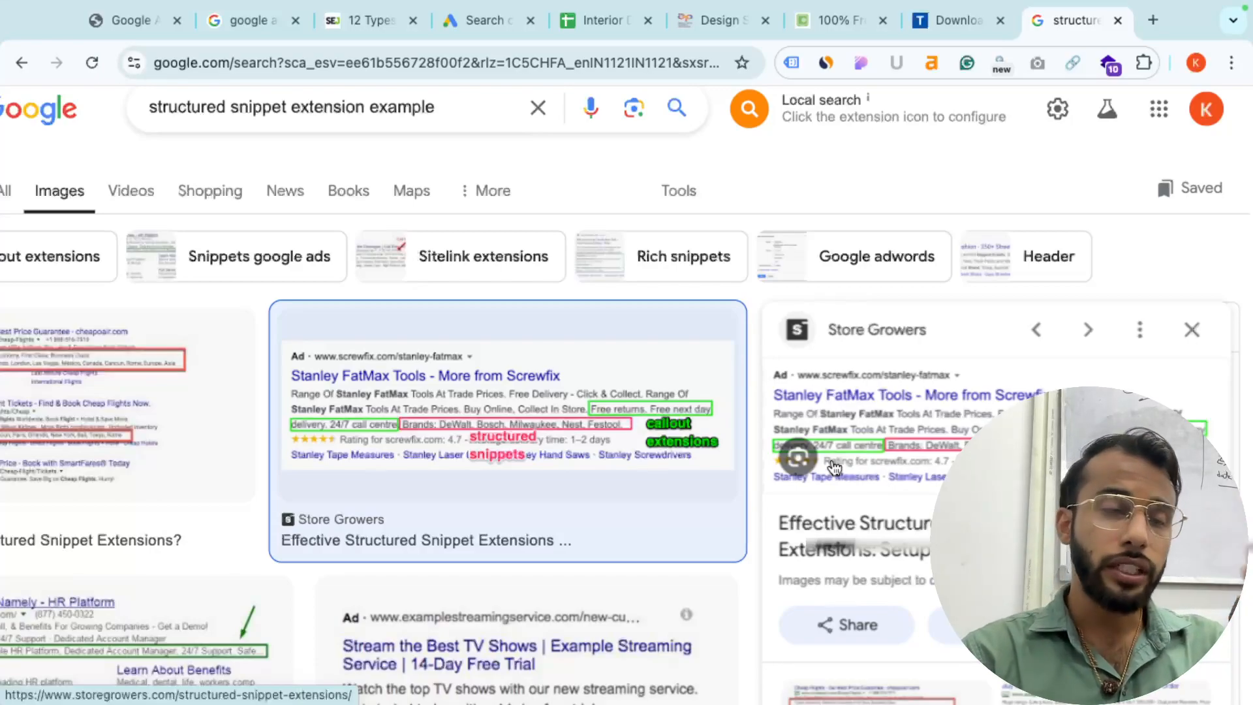
{"action": "scroll", "coordinate": [834, 468], "scroll_direction": "down", "scroll_amount": 2}
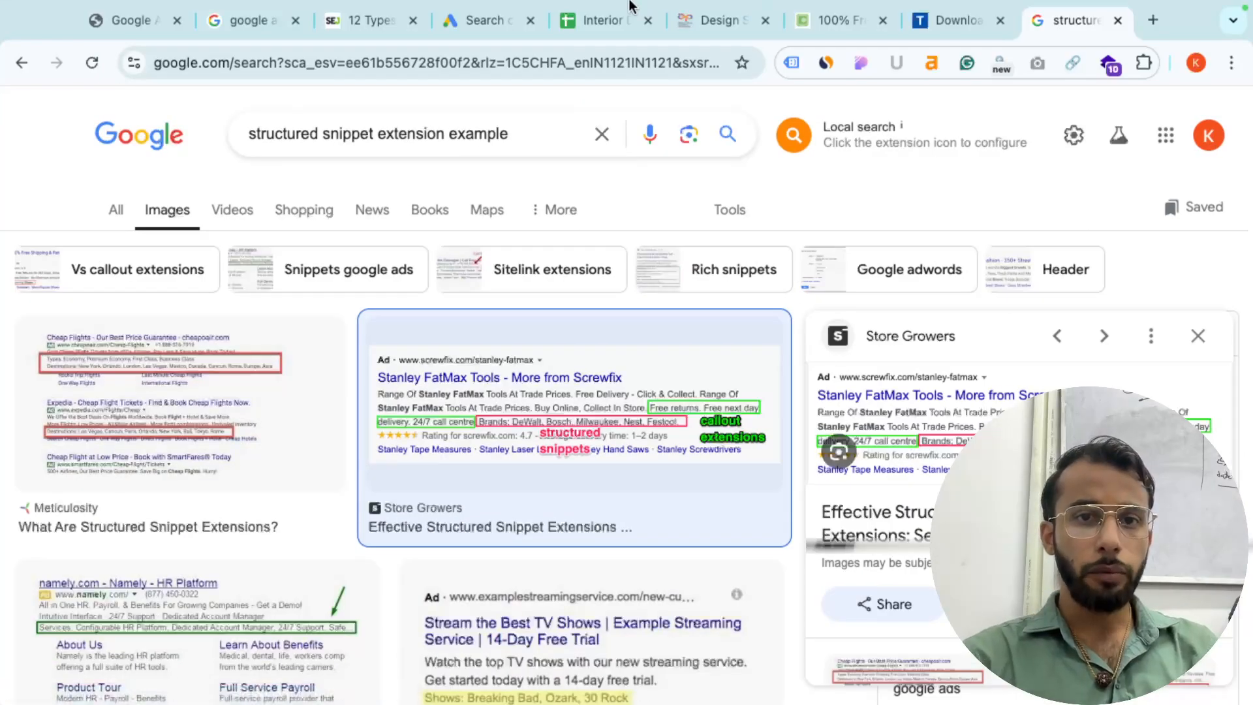
- Switch to the Interior Designers sheet and highlight the empty J1:L1 headers up to the call column
{"action": "left_click", "coordinate": [599, 21]}
{"action": "left_click_drag", "start_coordinate": [726, 279], "coordinate": [992, 284]}
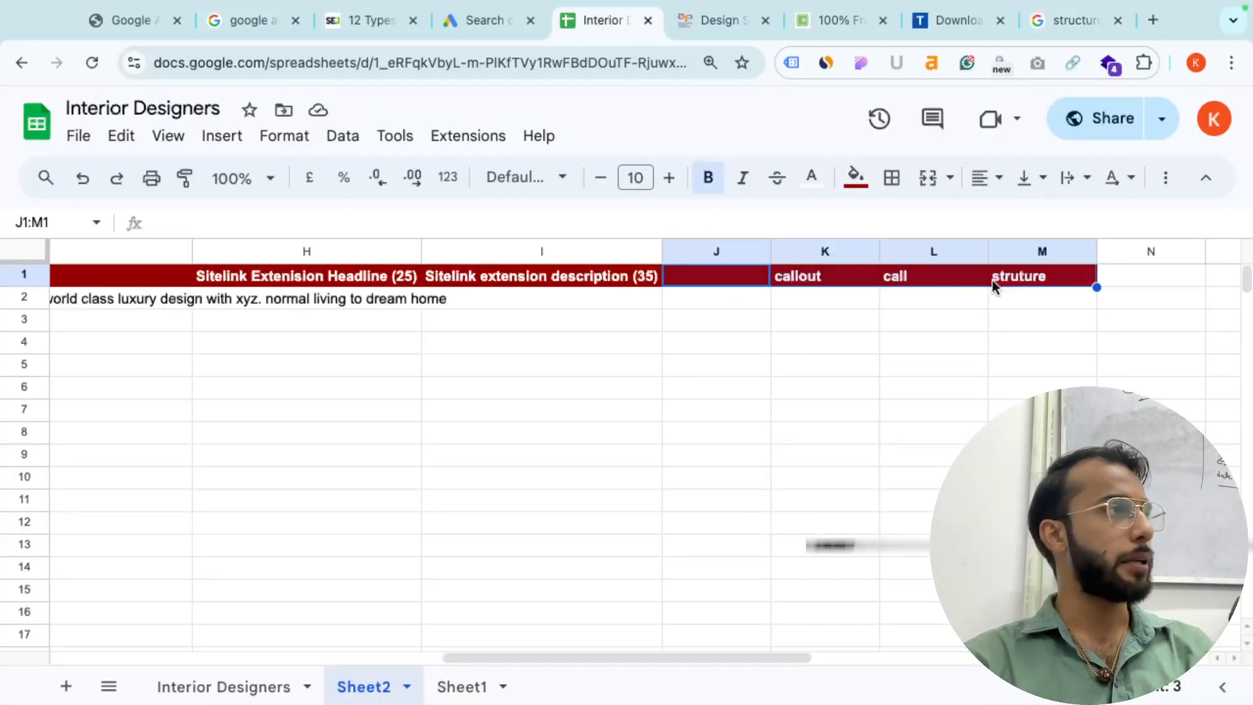
{"action": "scroll", "coordinate": [845, 445], "scroll_direction": "left", "scroll_amount": 3}
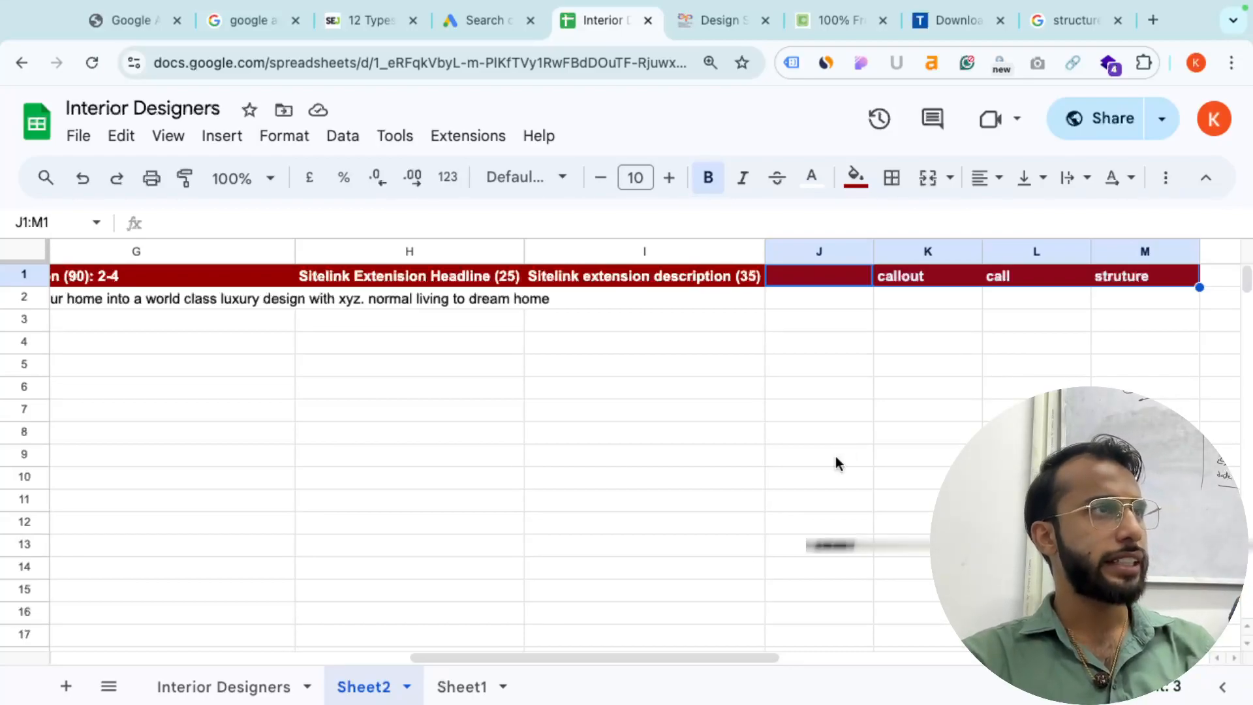
{"action": "mouse_move", "coordinate": [739, 703]}
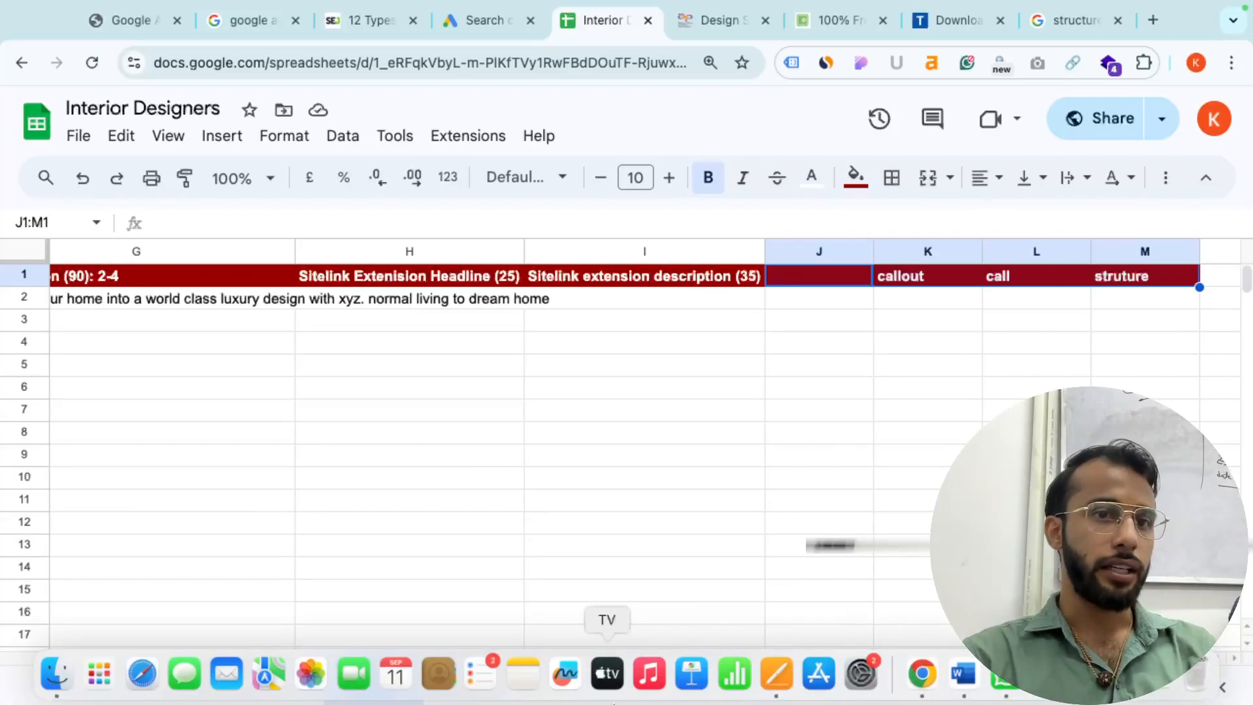
{"action": "scroll", "coordinate": [372, 526], "scroll_direction": "left", "scroll_amount": 10}
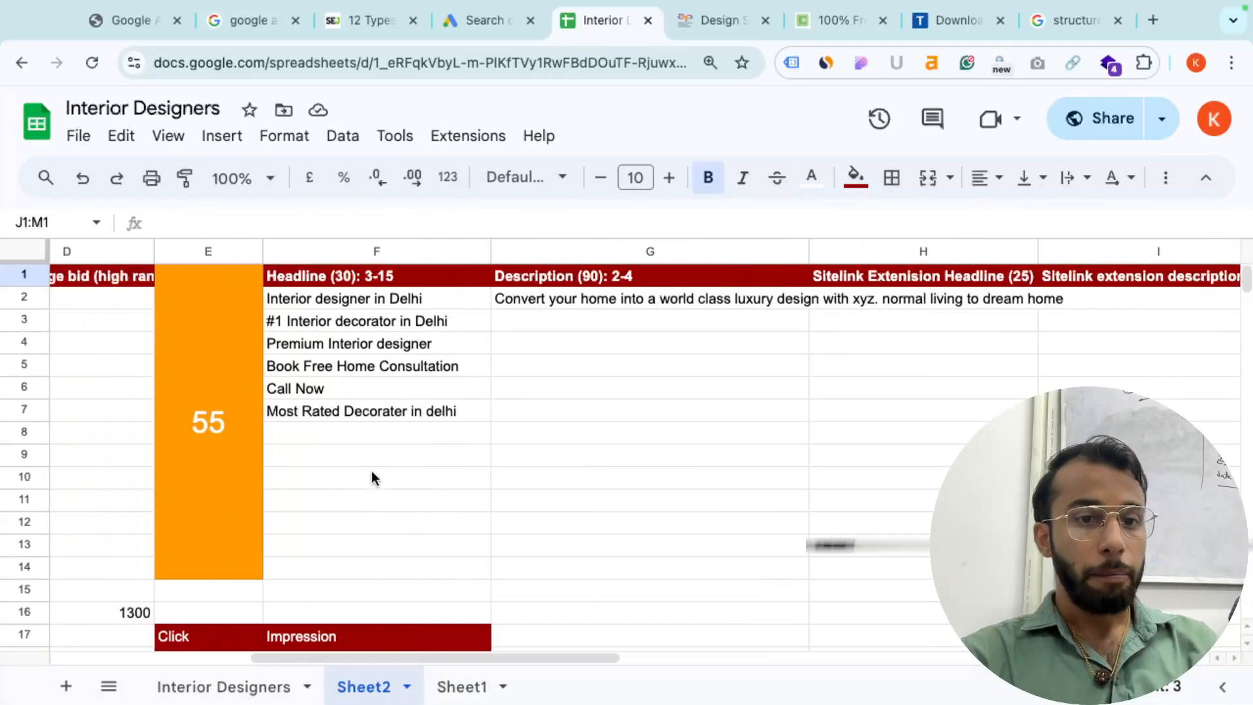
{"action": "scroll", "coordinate": [121, 345], "scroll_direction": "left", "scroll_amount": 3}
- Highlight the keyword list with volumes and bids (A2:D14) and the F2:G9 block
{"action": "left_click_drag", "start_coordinate": [111, 300], "coordinate": [715, 559]}
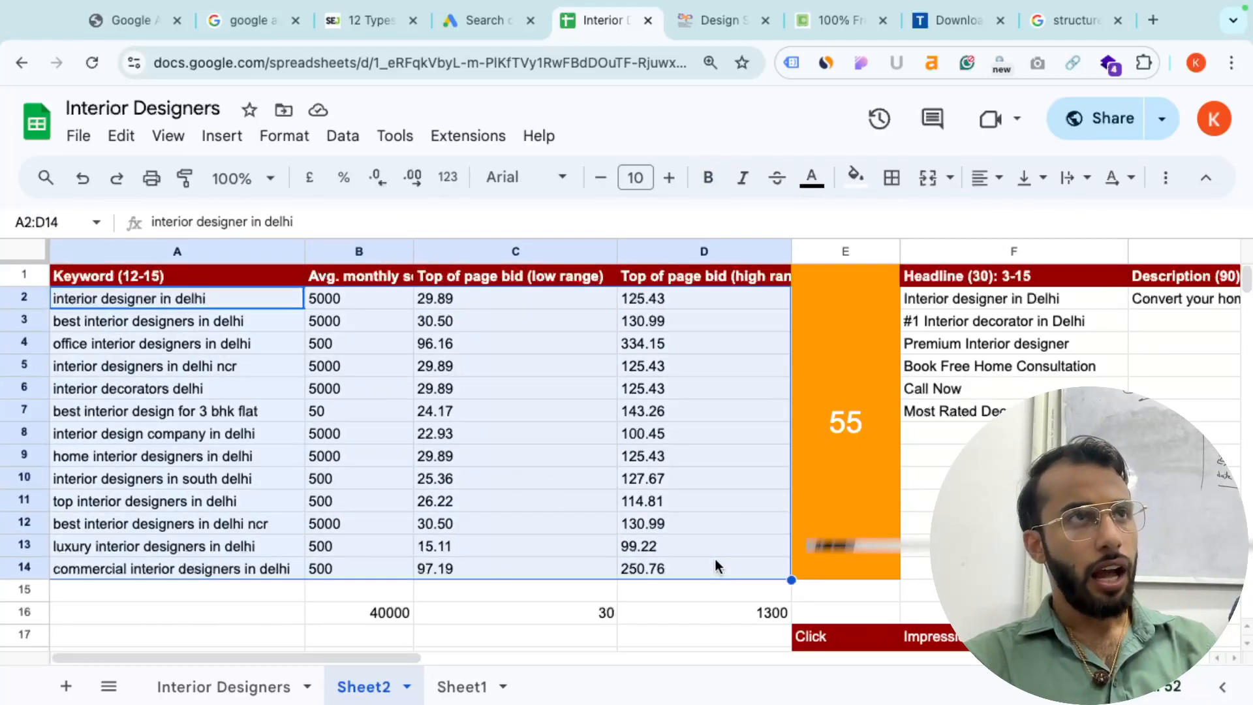
{"action": "scroll", "coordinate": [971, 346], "scroll_direction": "right", "scroll_amount": 5}
{"action": "left_click_drag", "start_coordinate": [686, 298], "coordinate": [947, 457]}
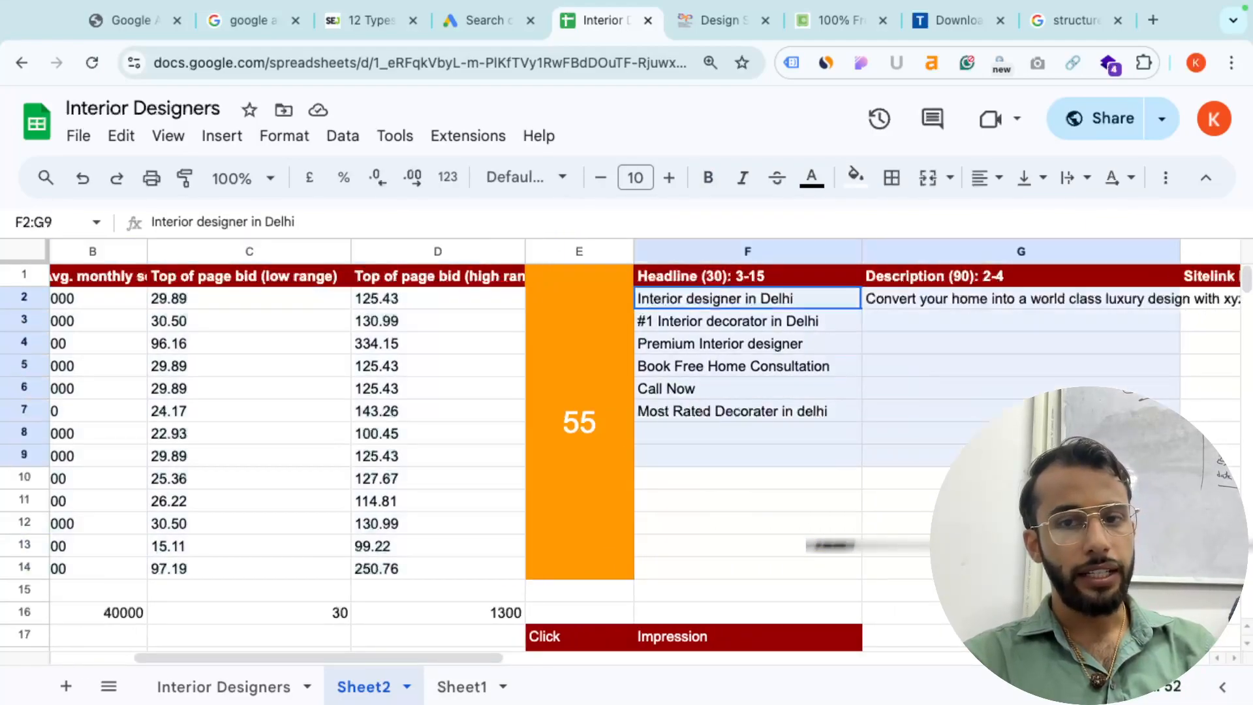
- Highlight the sitelink headline and description columns H1:J13, then switch to another open application
{"action": "scroll", "coordinate": [946, 457], "scroll_direction": "right", "scroll_amount": 5}
{"action": "scroll", "coordinate": [623, 297], "scroll_direction": "right", "scroll_amount": 4}
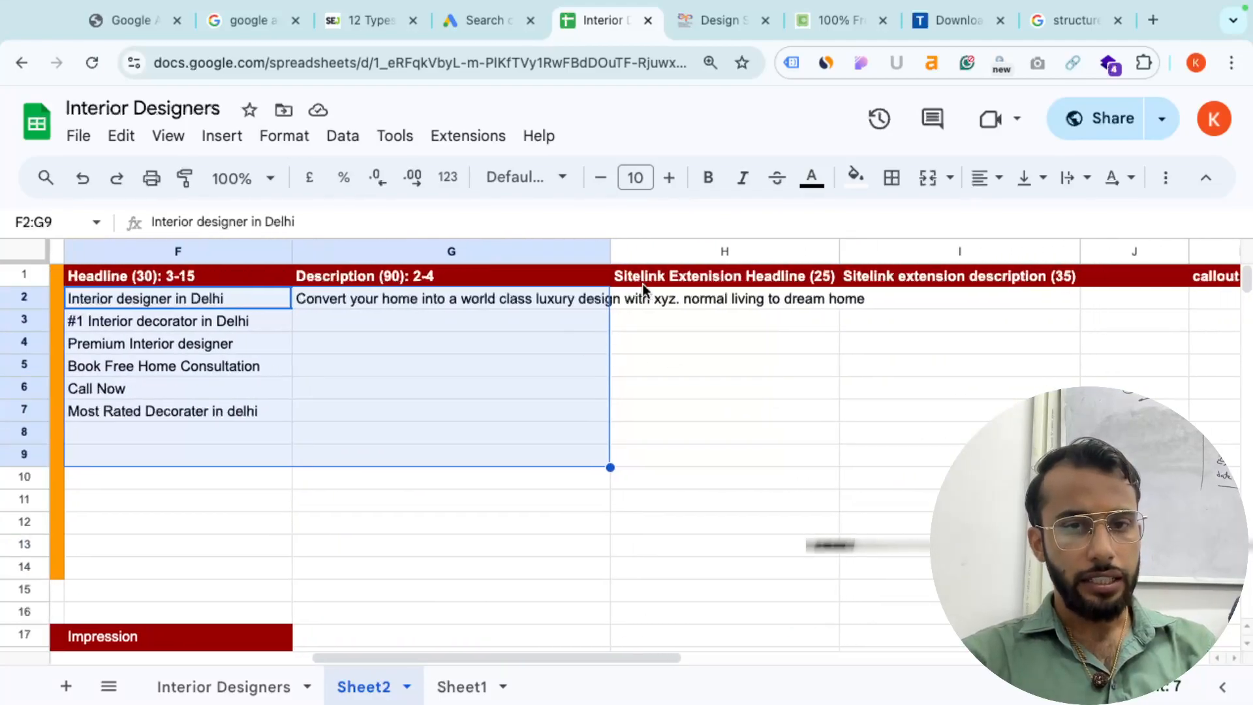
{"action": "left_click_drag", "start_coordinate": [710, 277], "coordinate": [1136, 543]}
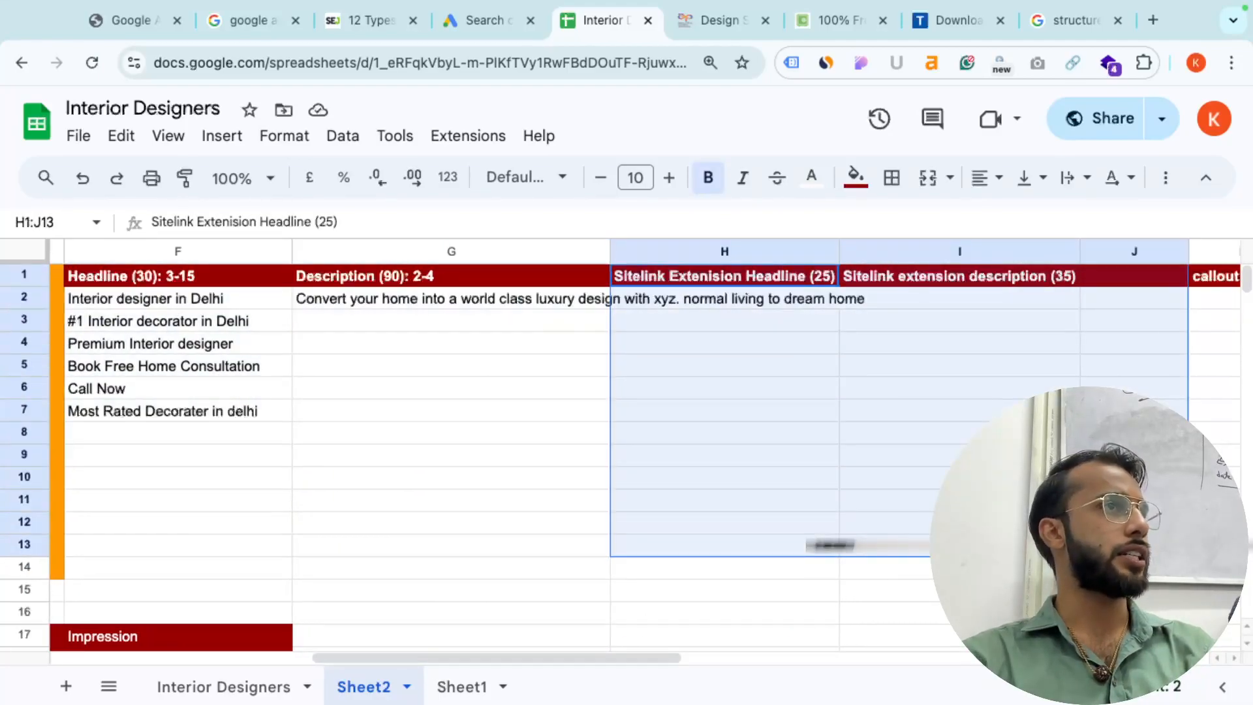
{"action": "scroll", "coordinate": [645, 450], "scroll_direction": "right", "scroll_amount": 1}
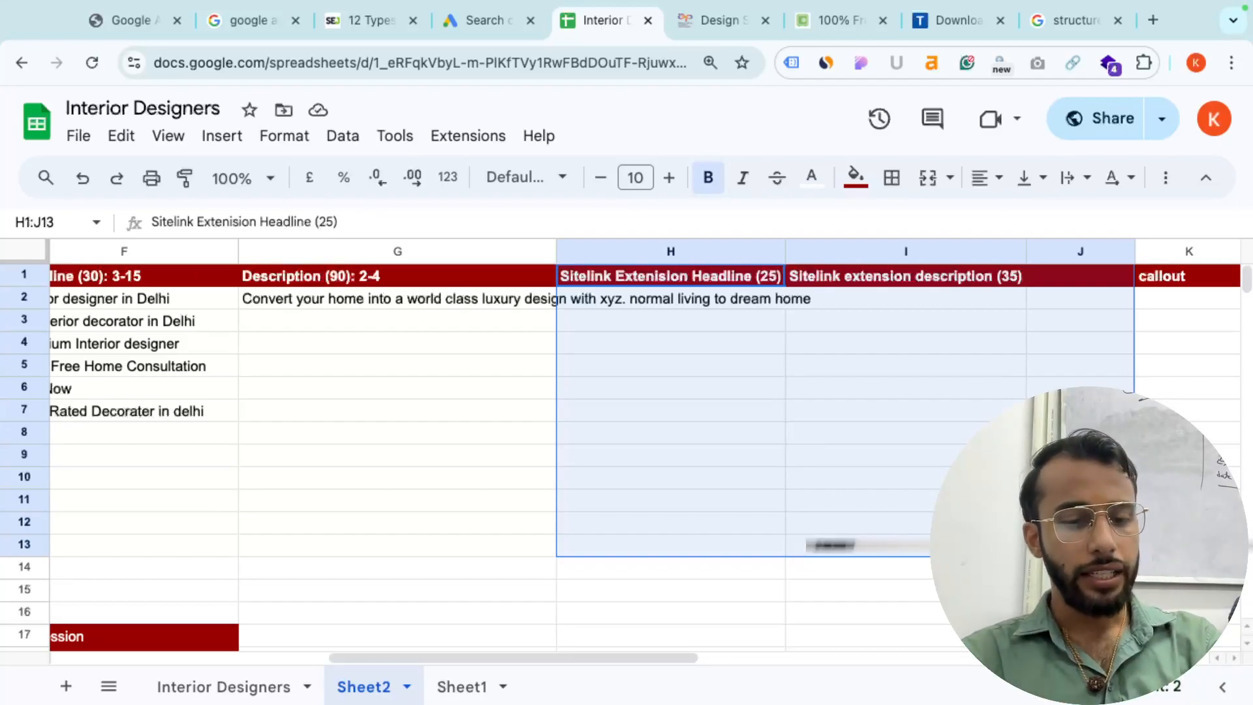
{"action": "key", "text": "super+Tab"}
{"action": "key", "text": "super+Tab"}
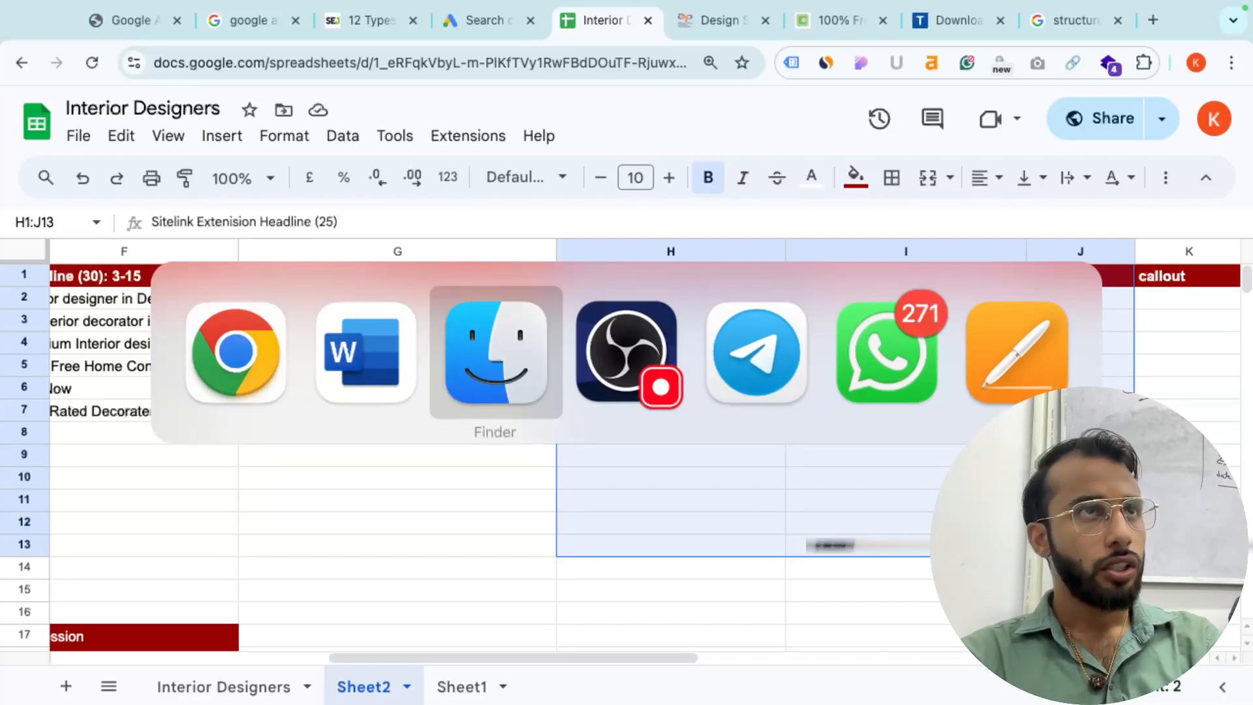
{"action": "key", "text": "super+Tab"}
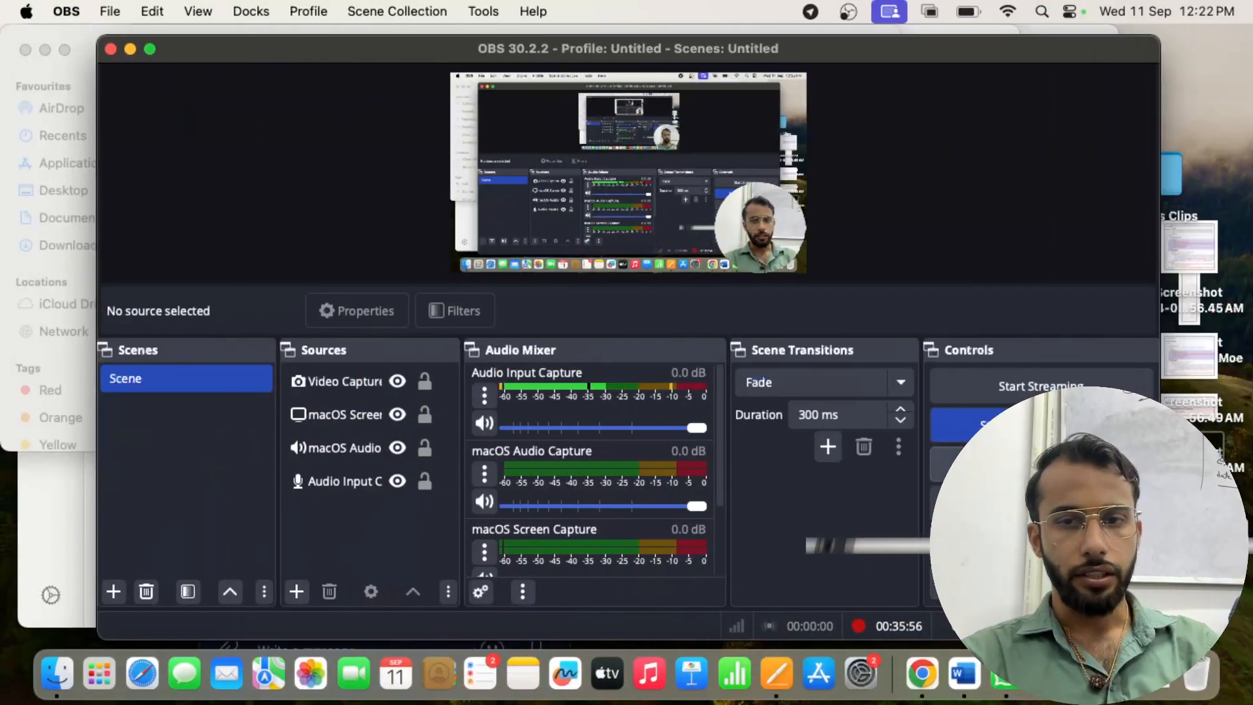